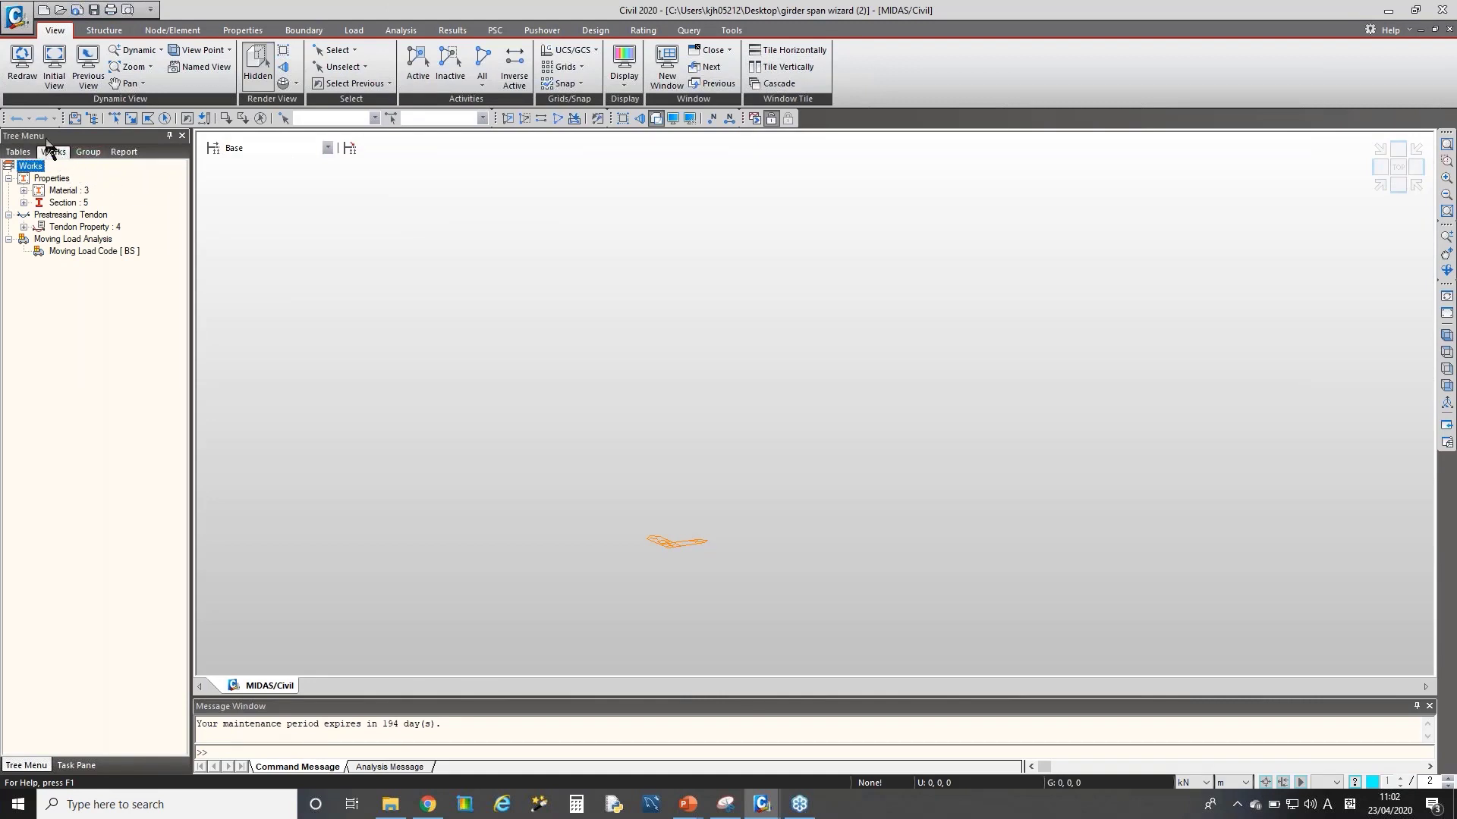
- Expand the material, section and tendon property lists in the works tree to review the predefined entries
{"action": "left_click", "coordinate": [67, 191]}
{"action": "double_click", "coordinate": [67, 193]}
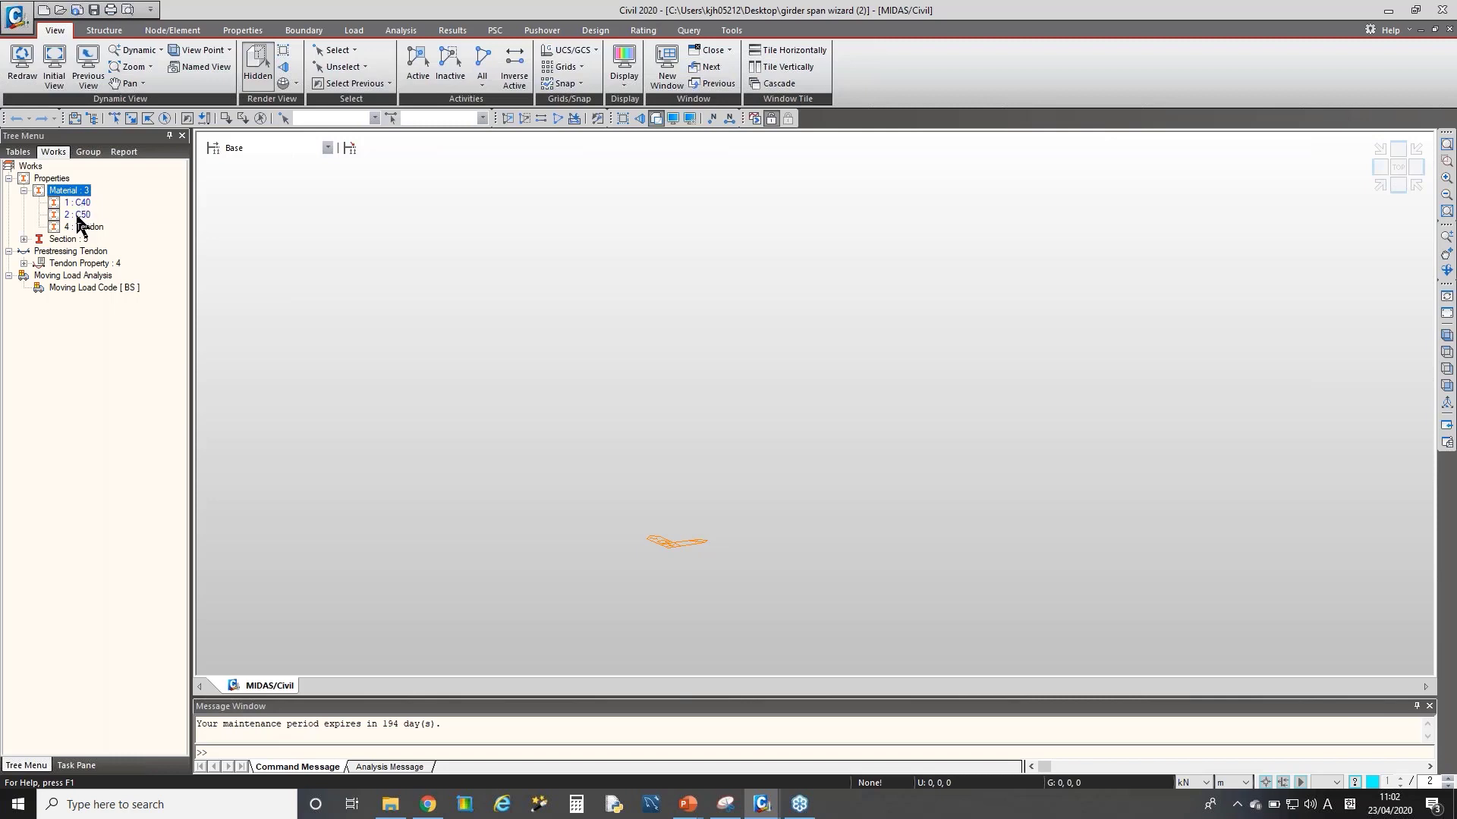
{"action": "double_click", "coordinate": [69, 239]}
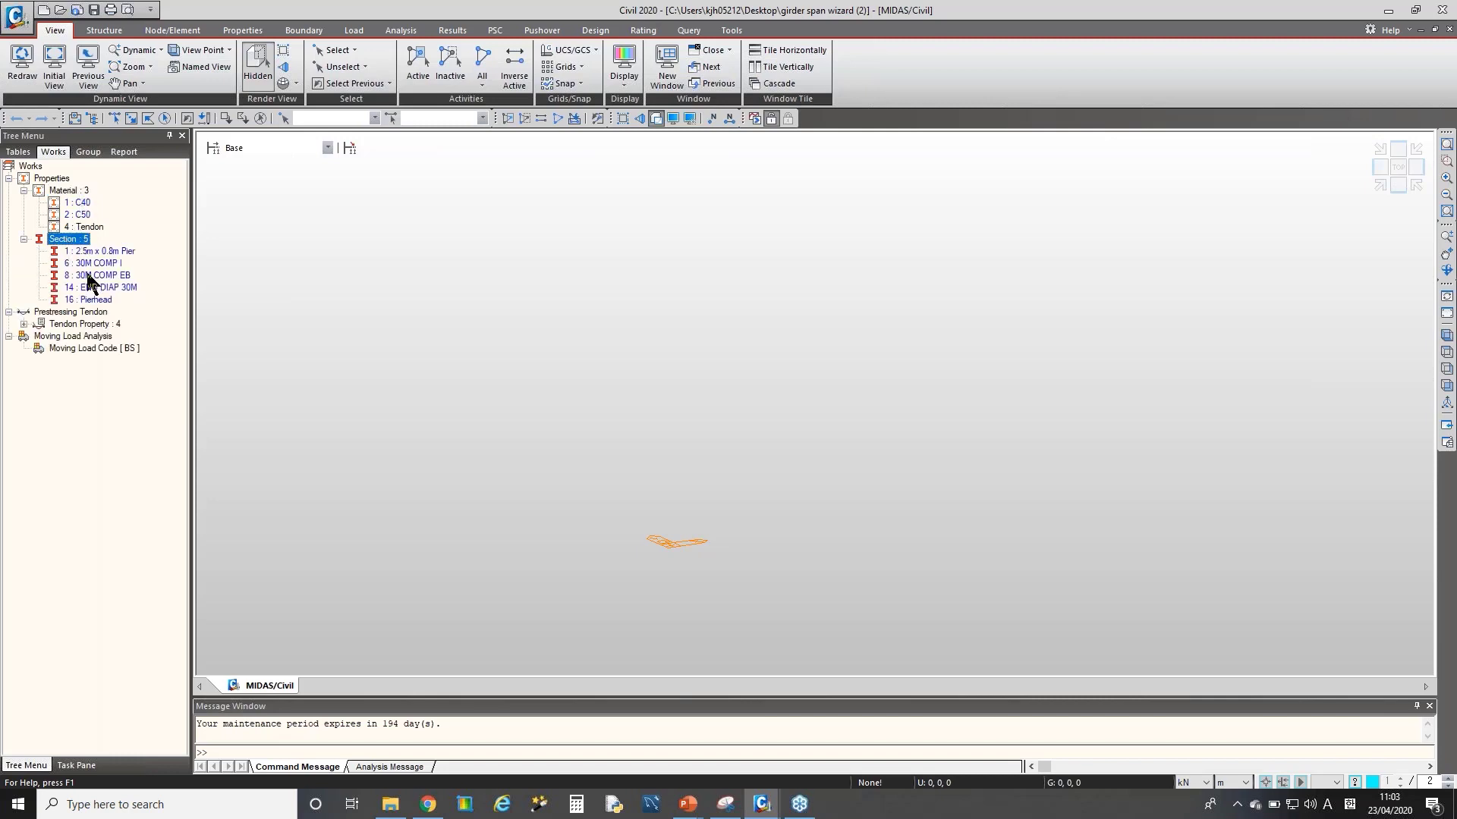
{"action": "double_click", "coordinate": [76, 325]}
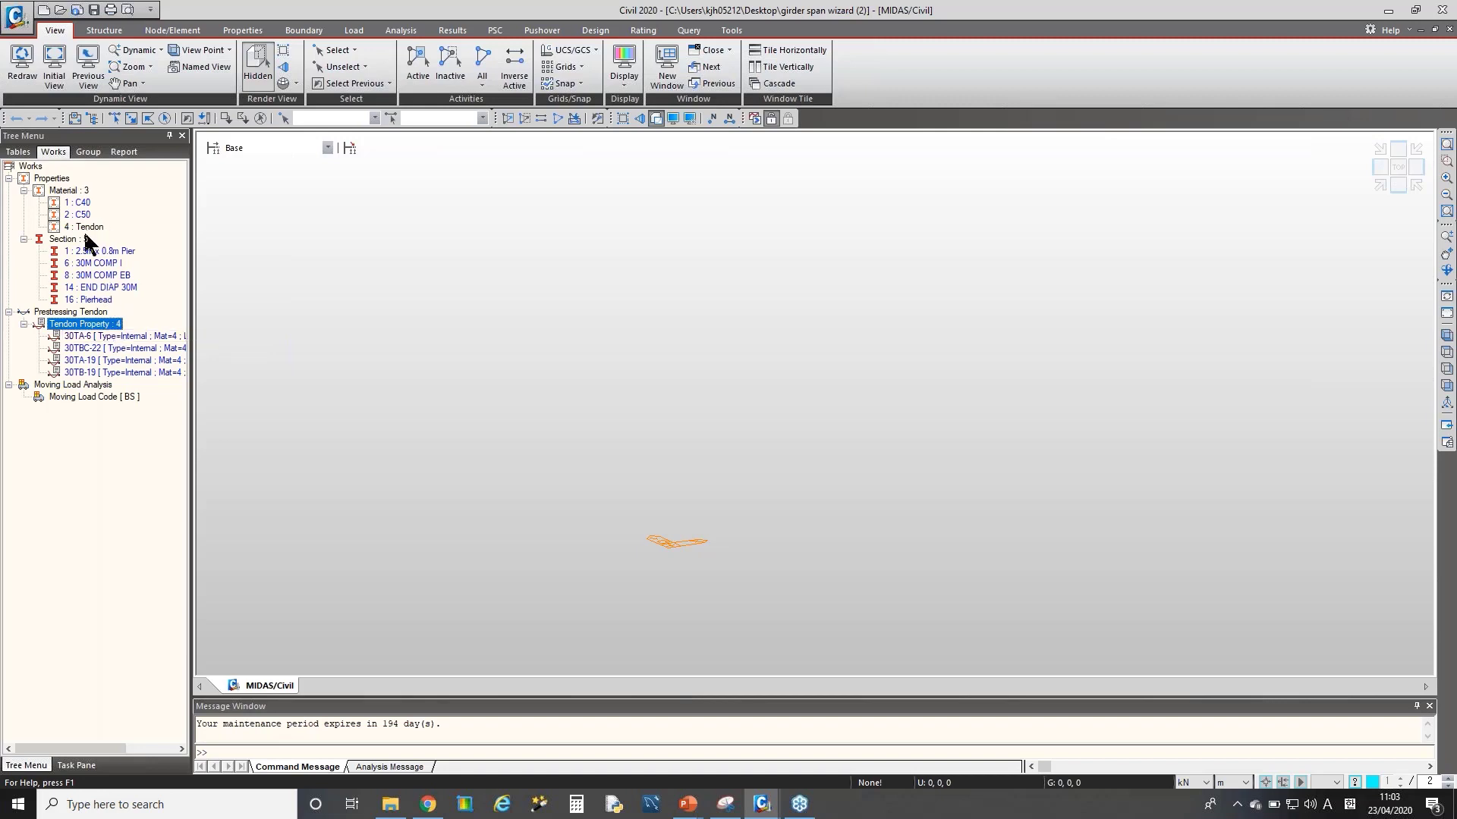
- Examine the section data of the composite girder sections 30M COMP I and 30M COMP EB, closing each without changes
{"action": "right_click", "coordinate": [109, 266]}
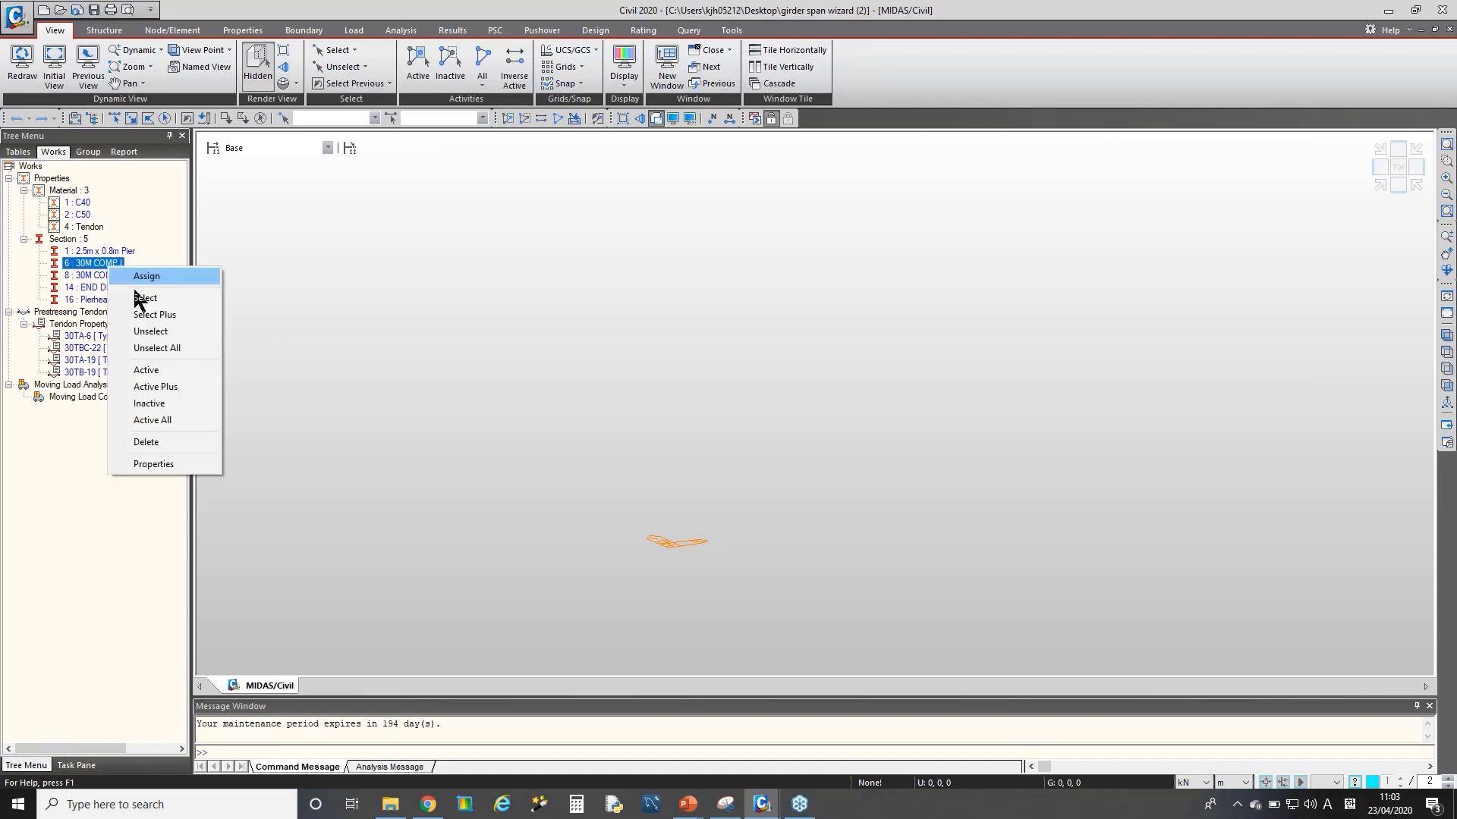
{"action": "left_click", "coordinate": [157, 459]}
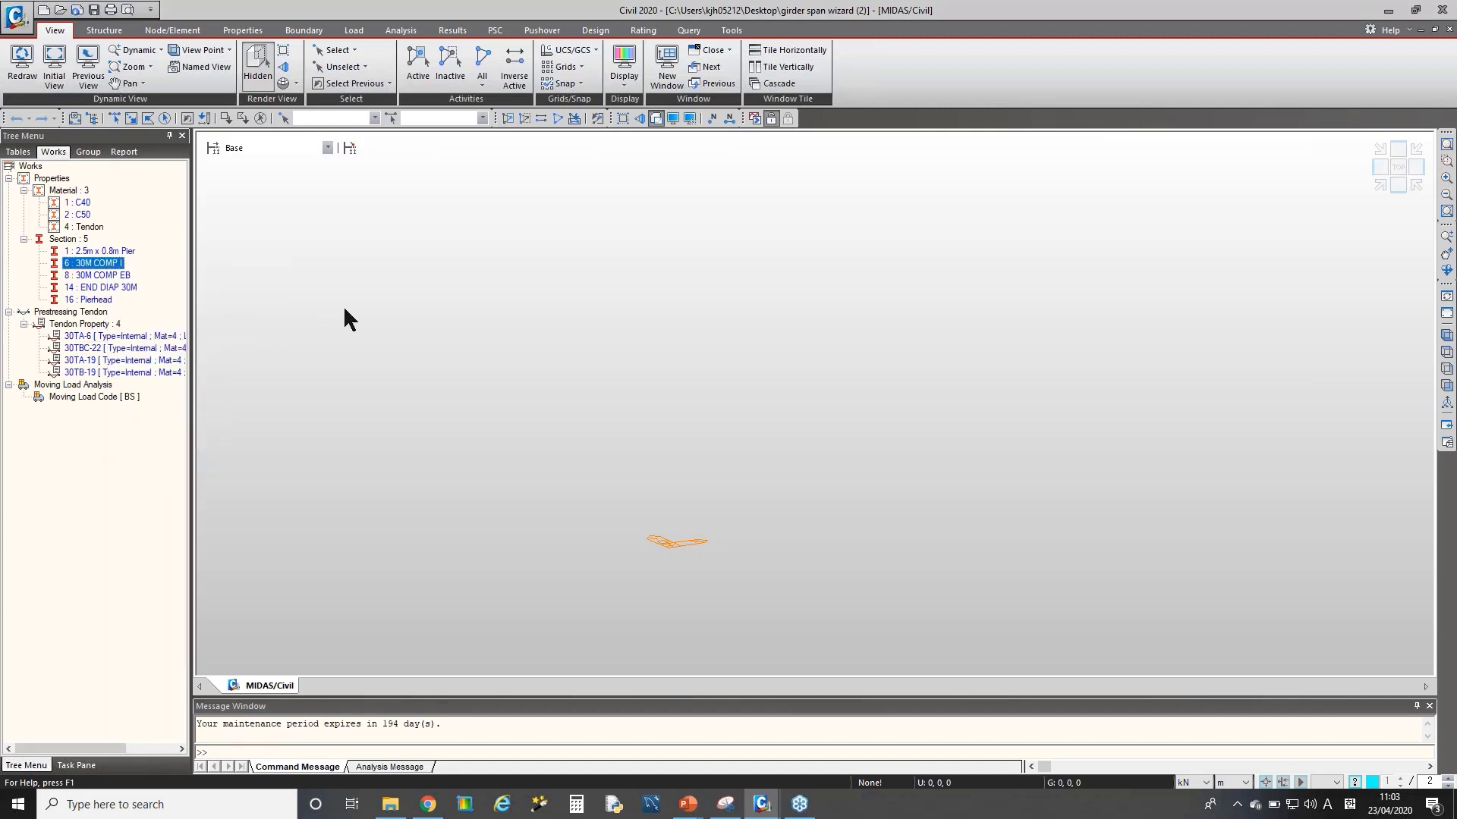
{"action": "left_click_drag", "start_coordinate": [671, 145], "coordinate": [756, 137]}
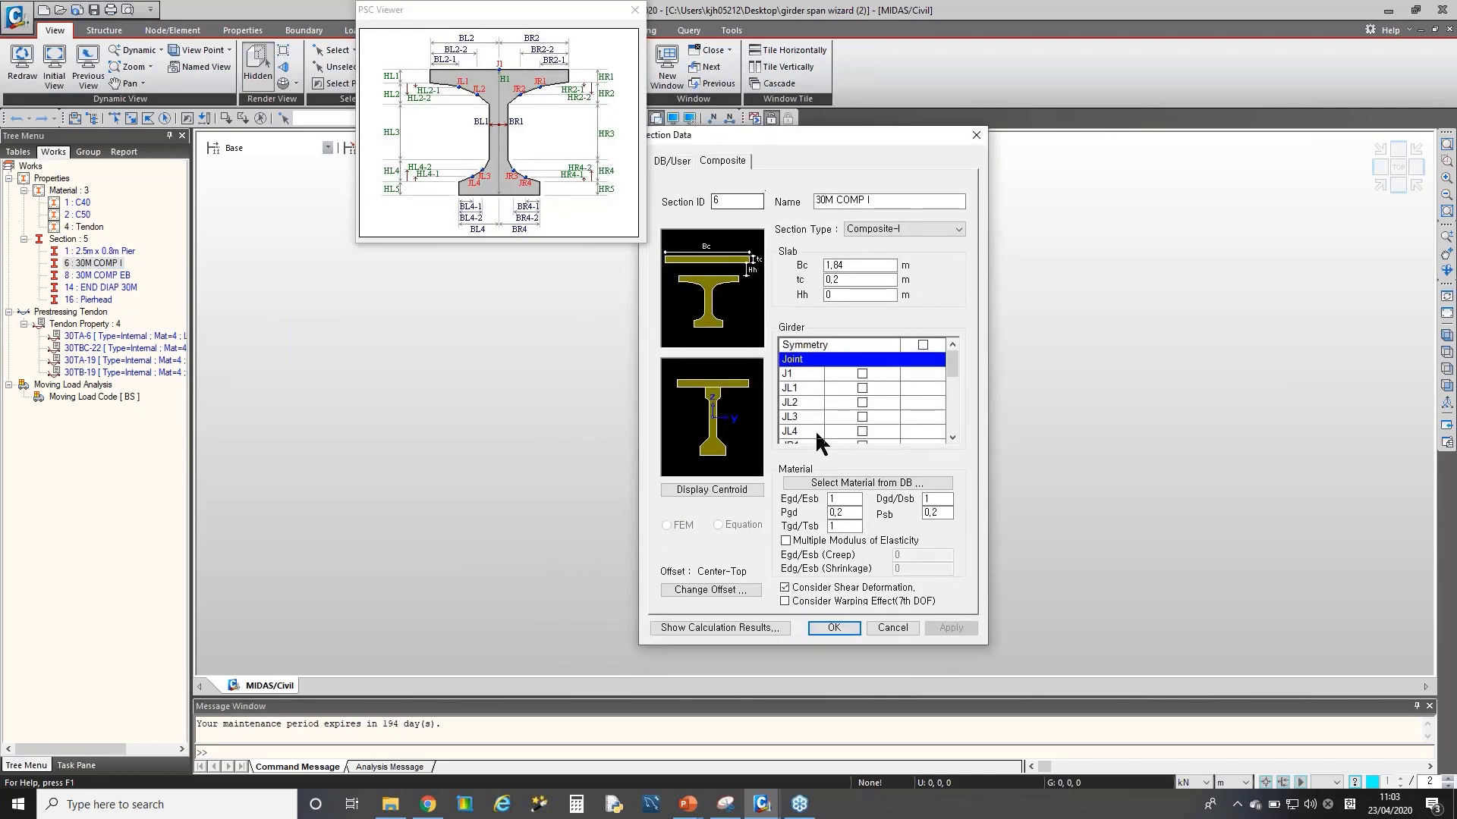
{"action": "left_click", "coordinate": [892, 628]}
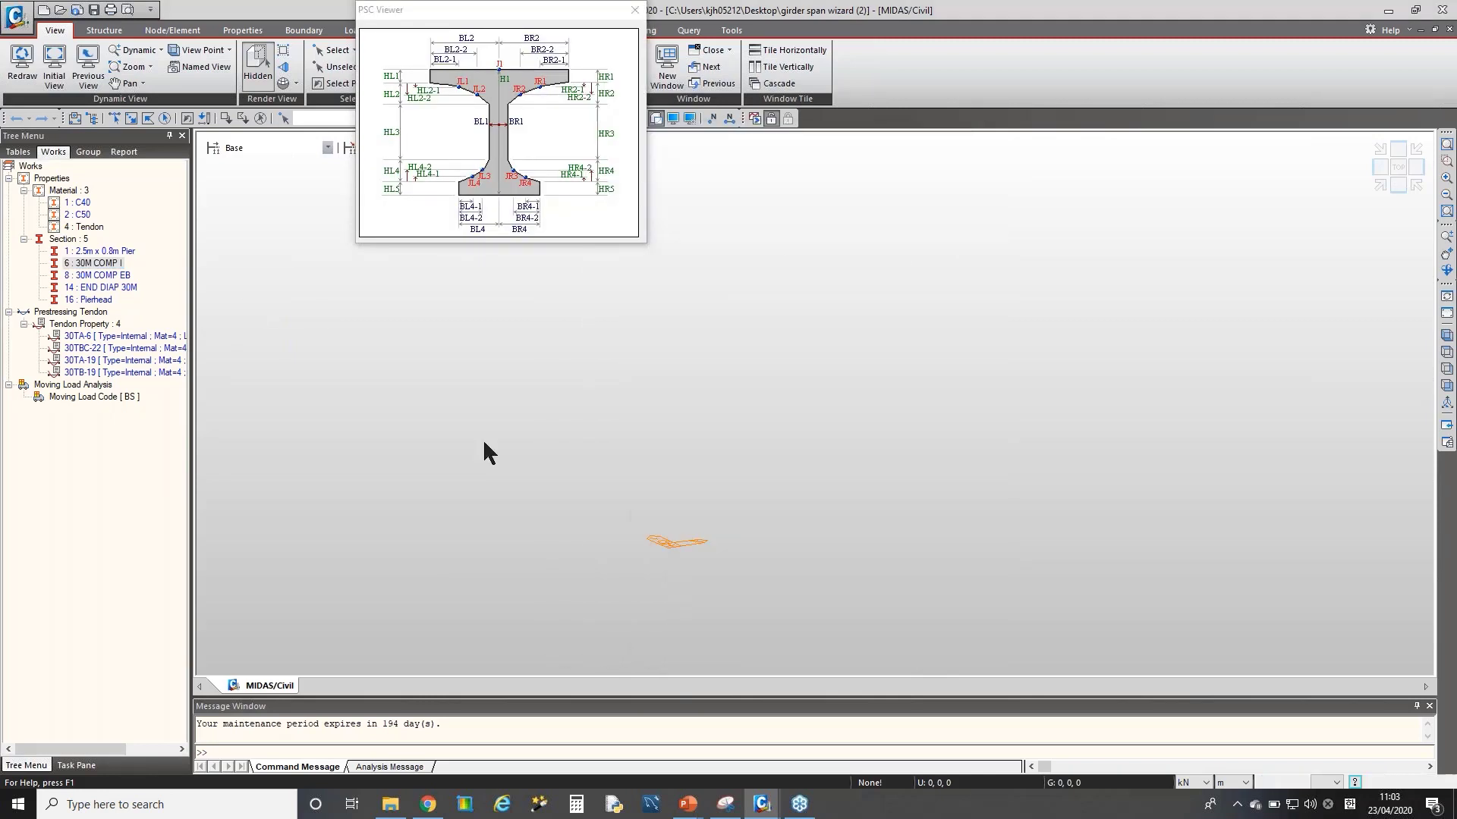
{"action": "right_click", "coordinate": [109, 276]}
{"action": "left_click", "coordinate": [196, 475]}
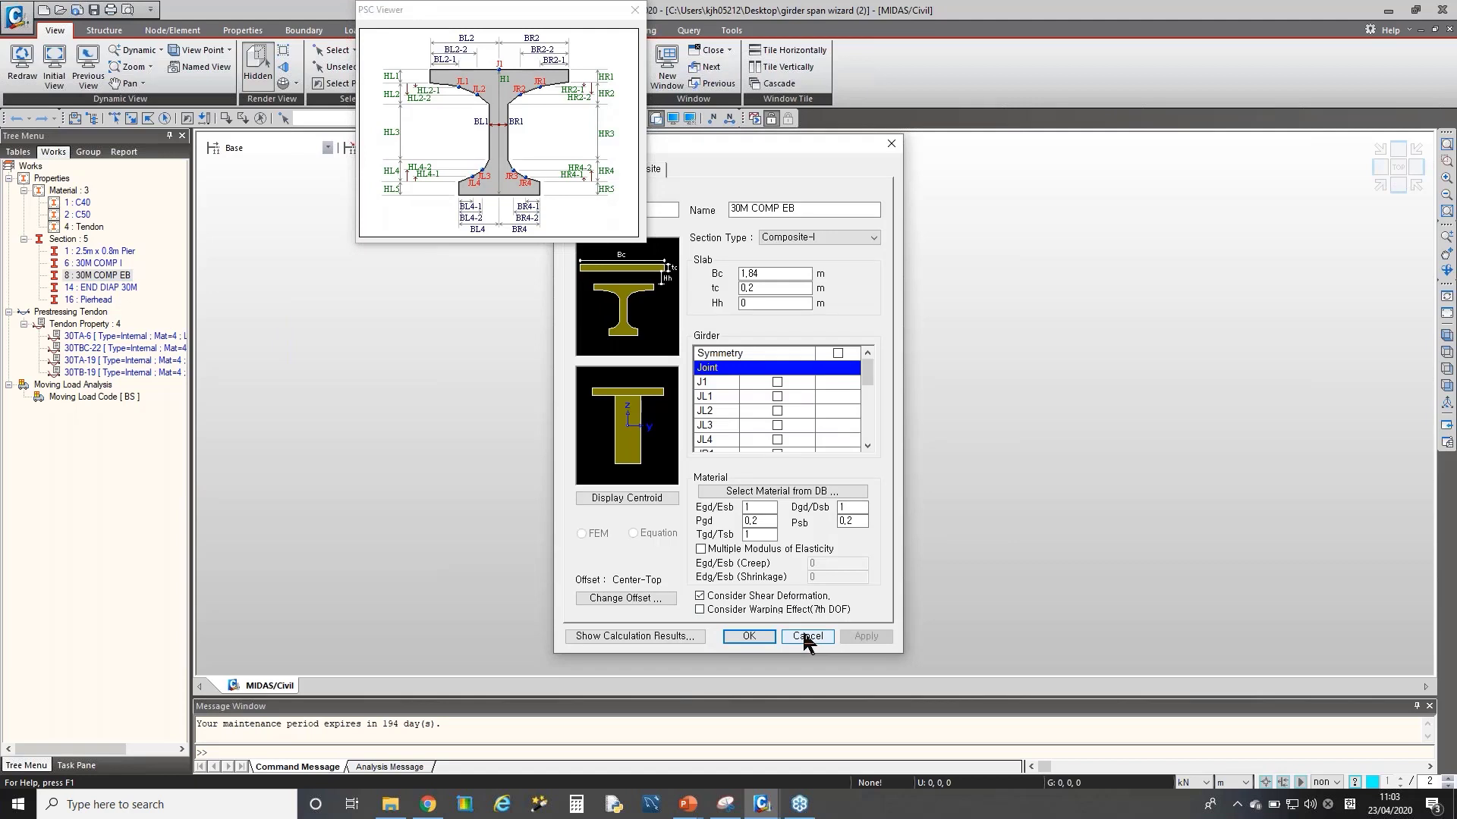
{"action": "left_click", "coordinate": [803, 634]}
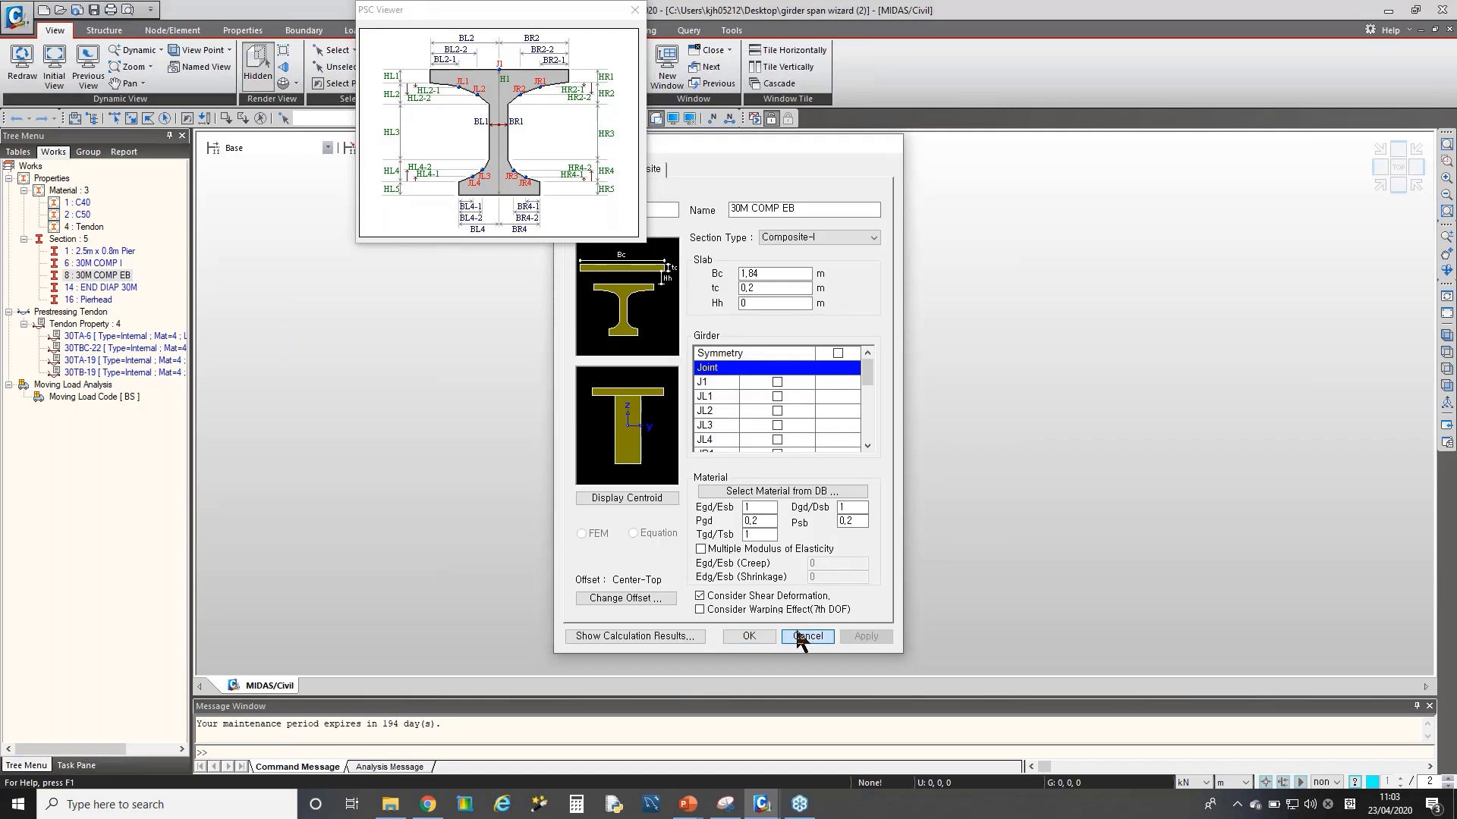
- Examine the section data of END DIAP 30M, 2.5m x 0.8m Pier and Pierhead, closing each without changes
{"action": "right_click", "coordinate": [112, 287]}
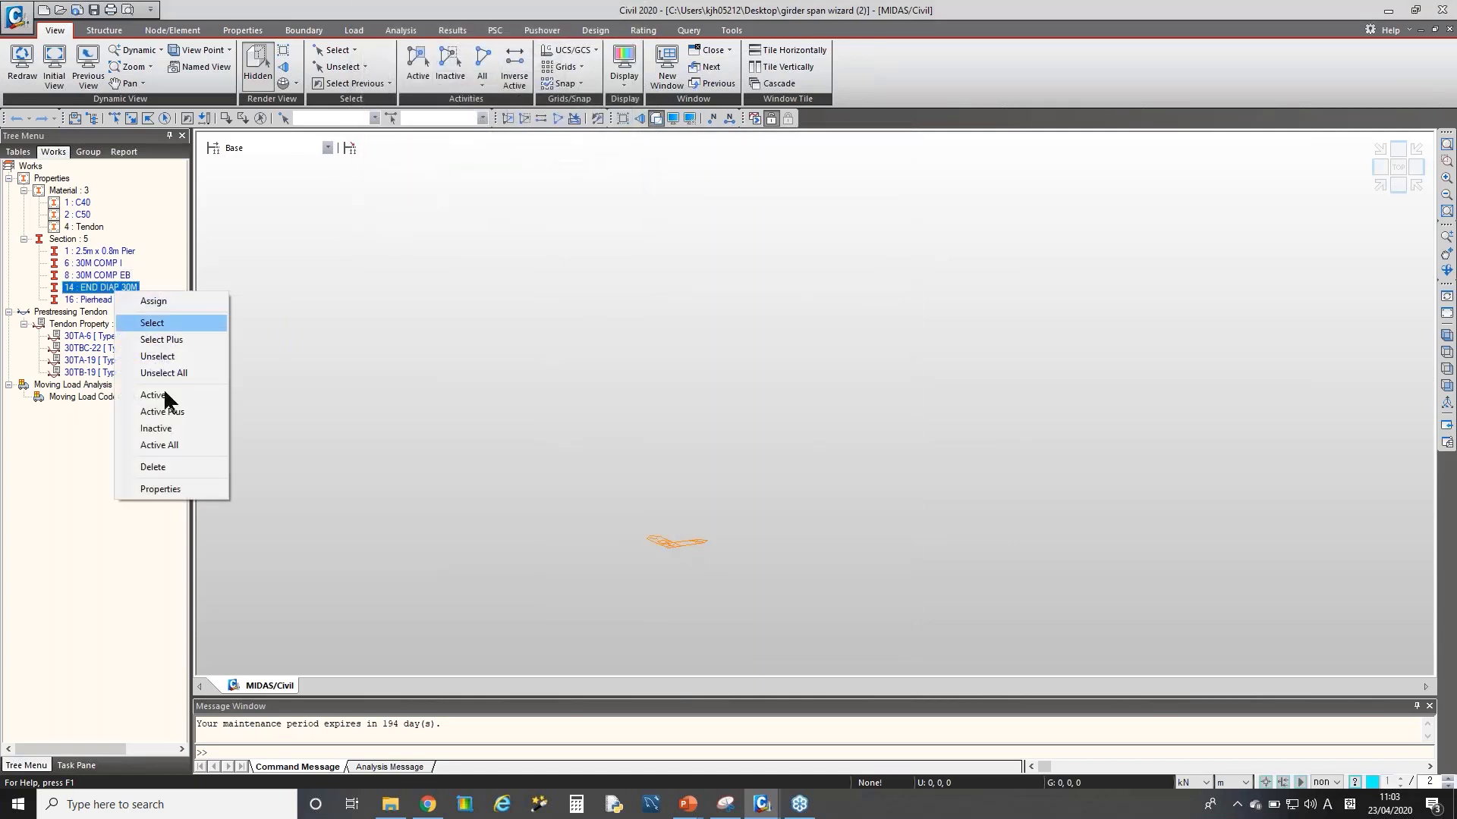
{"action": "left_click", "coordinate": [194, 489]}
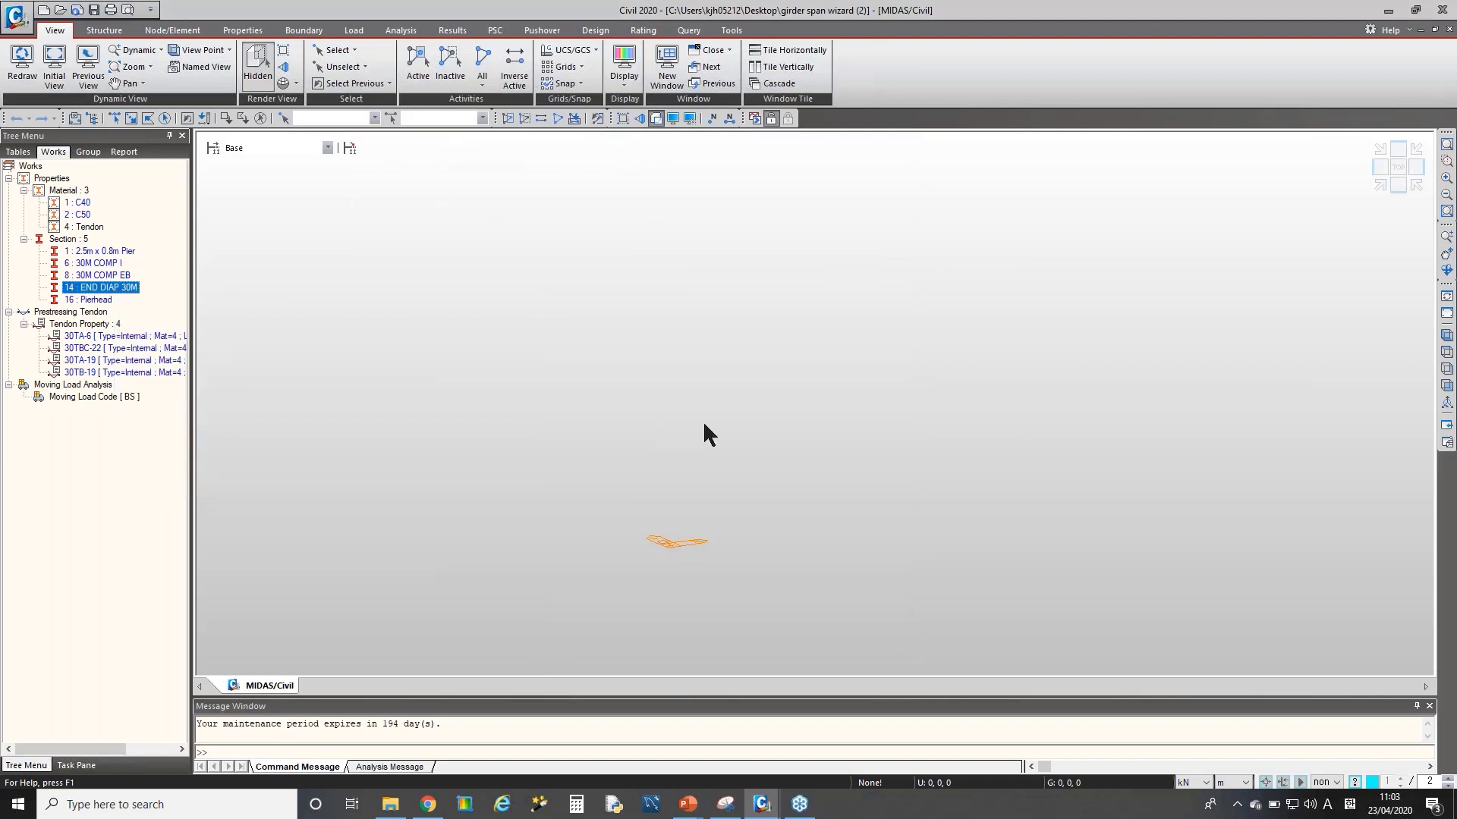
{"action": "left_click", "coordinate": [804, 635]}
{"action": "right_click", "coordinate": [107, 253]}
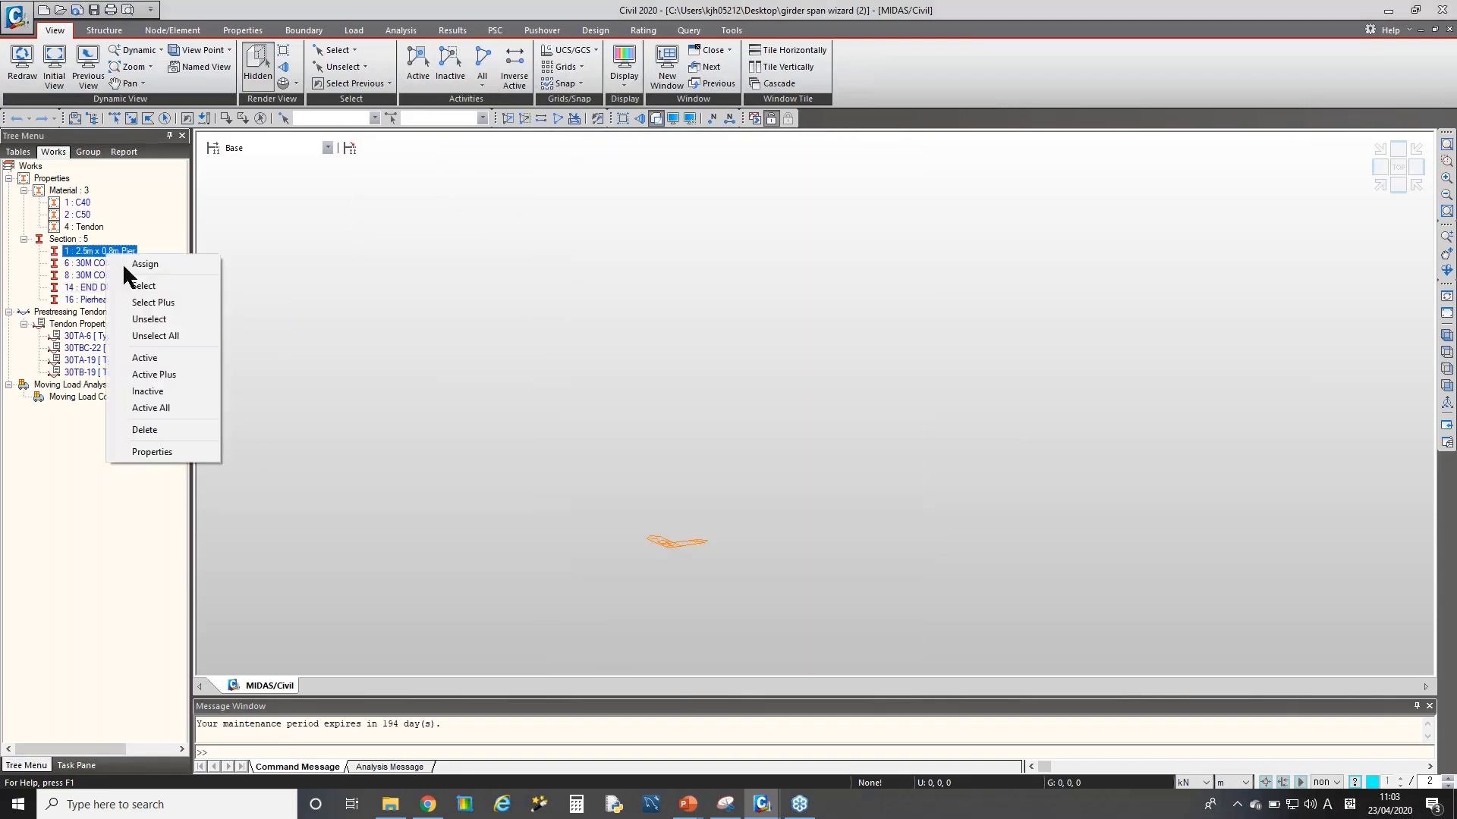
{"action": "left_click", "coordinate": [173, 447]}
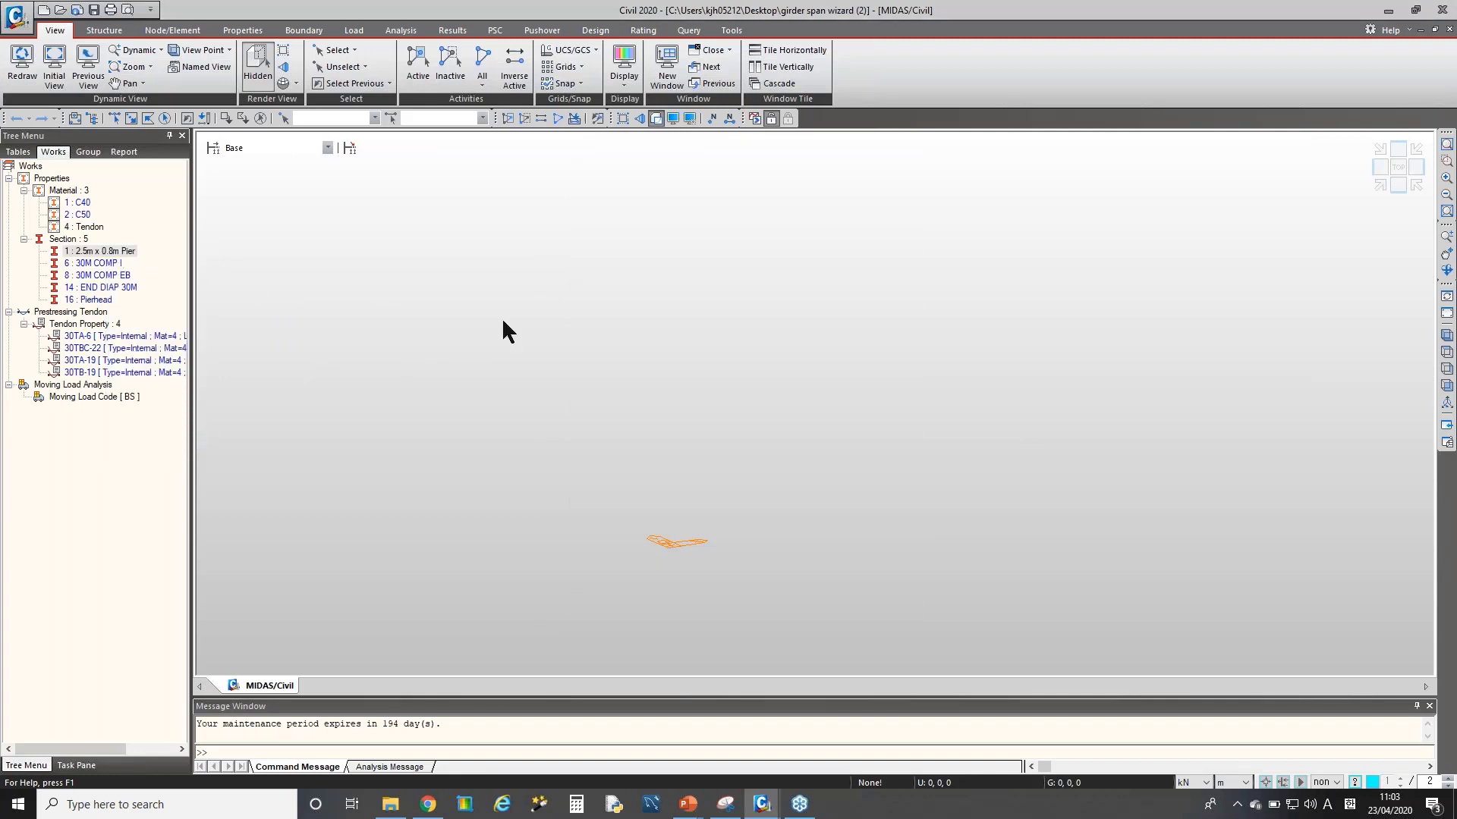
{"action": "left_click", "coordinate": [806, 635]}
{"action": "right_click", "coordinate": [106, 300]}
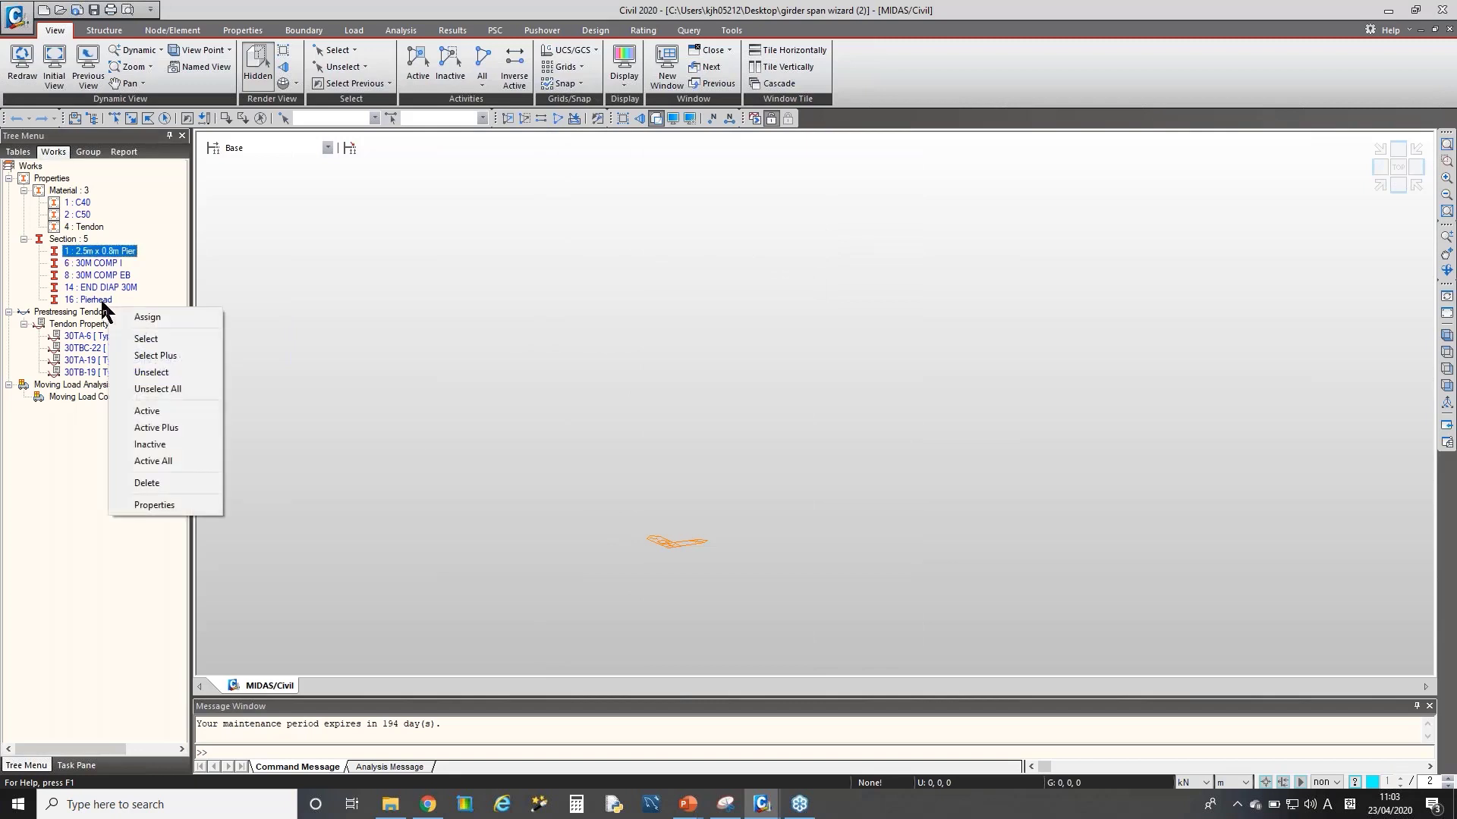
{"action": "left_click", "coordinate": [159, 501]}
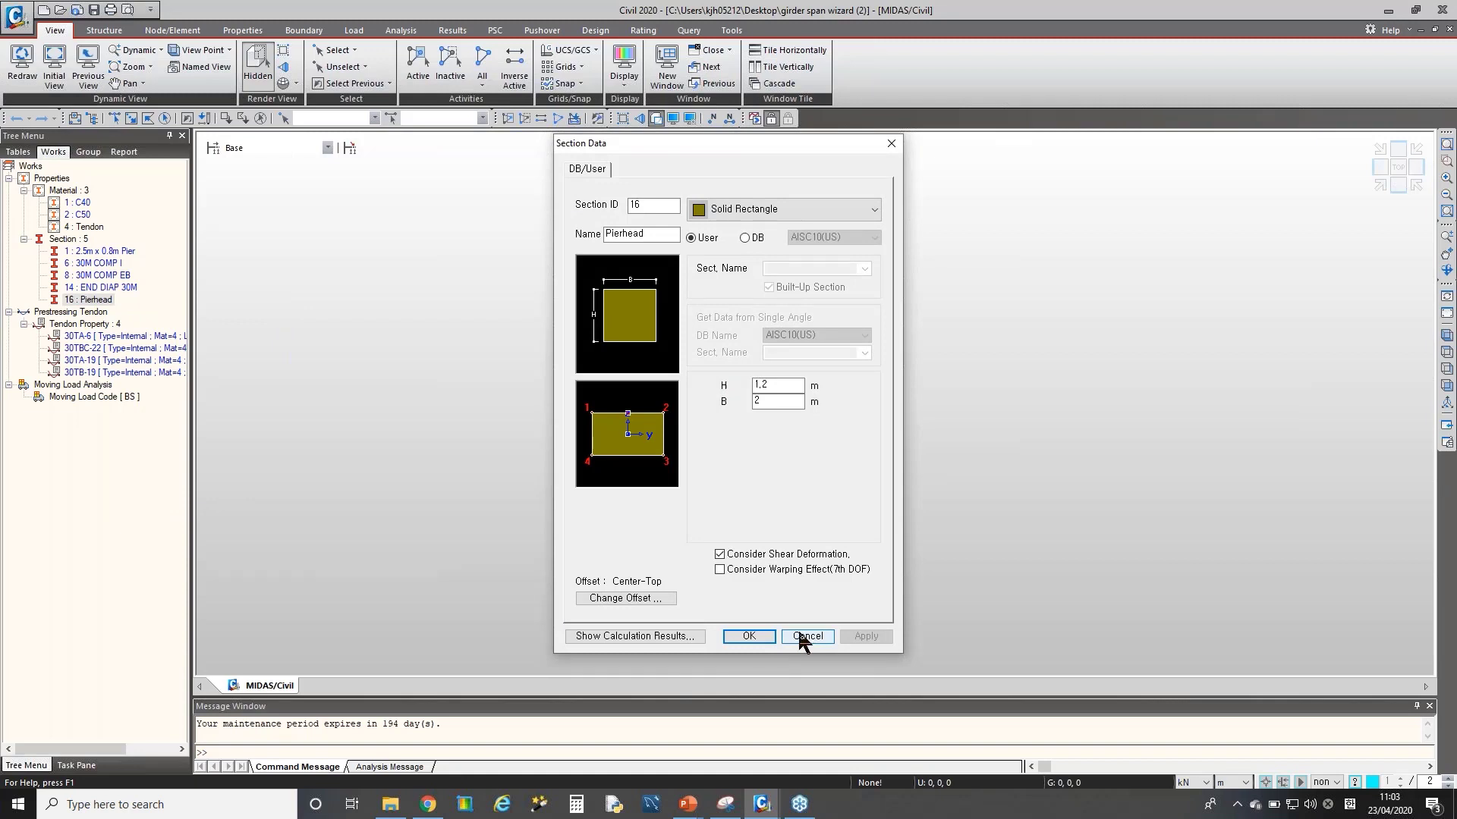
{"action": "left_click", "coordinate": [805, 635]}
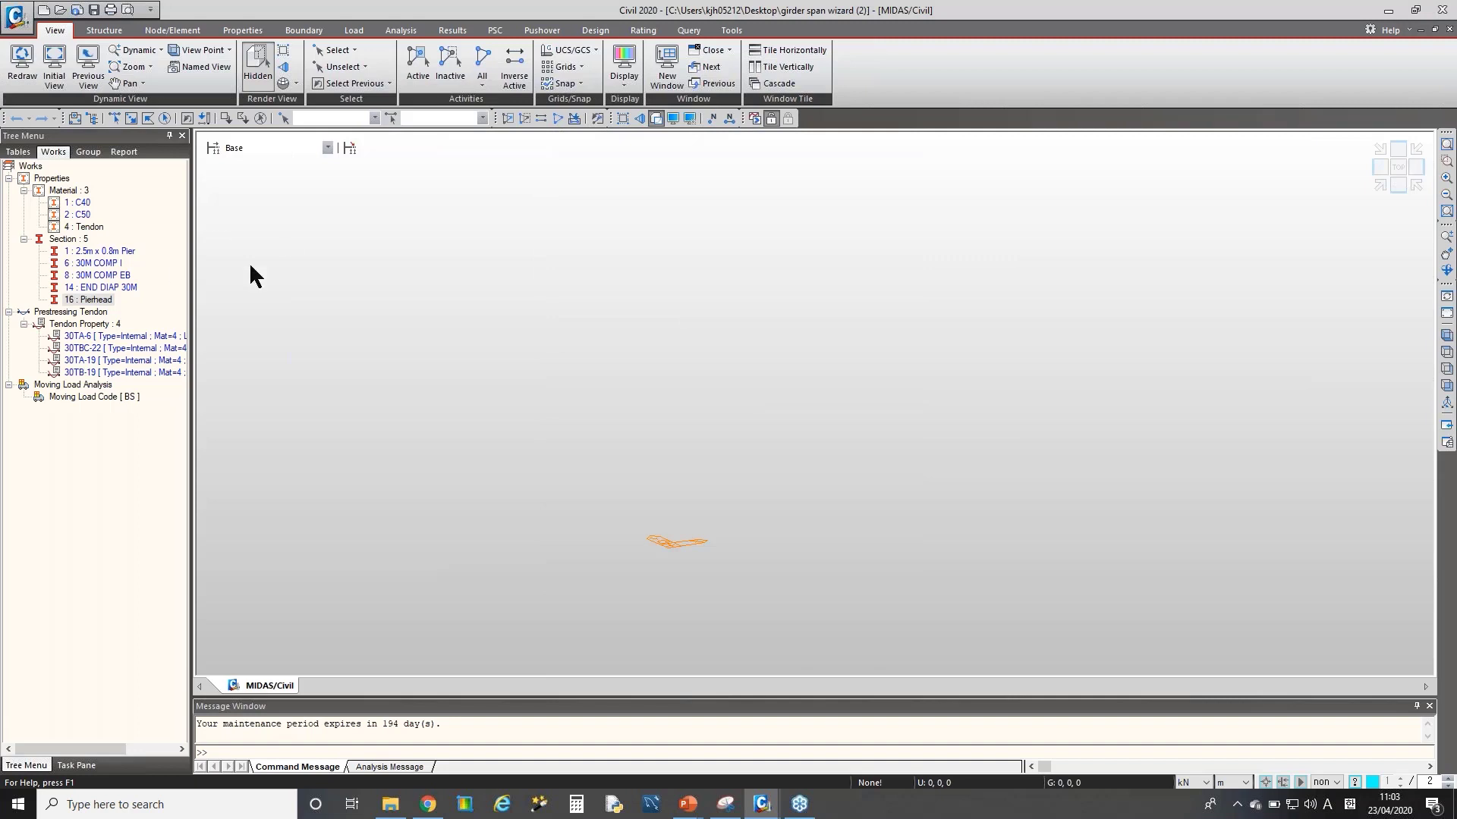
{"action": "left_click", "coordinate": [76, 202]}
{"action": "left_click", "coordinate": [82, 264]}
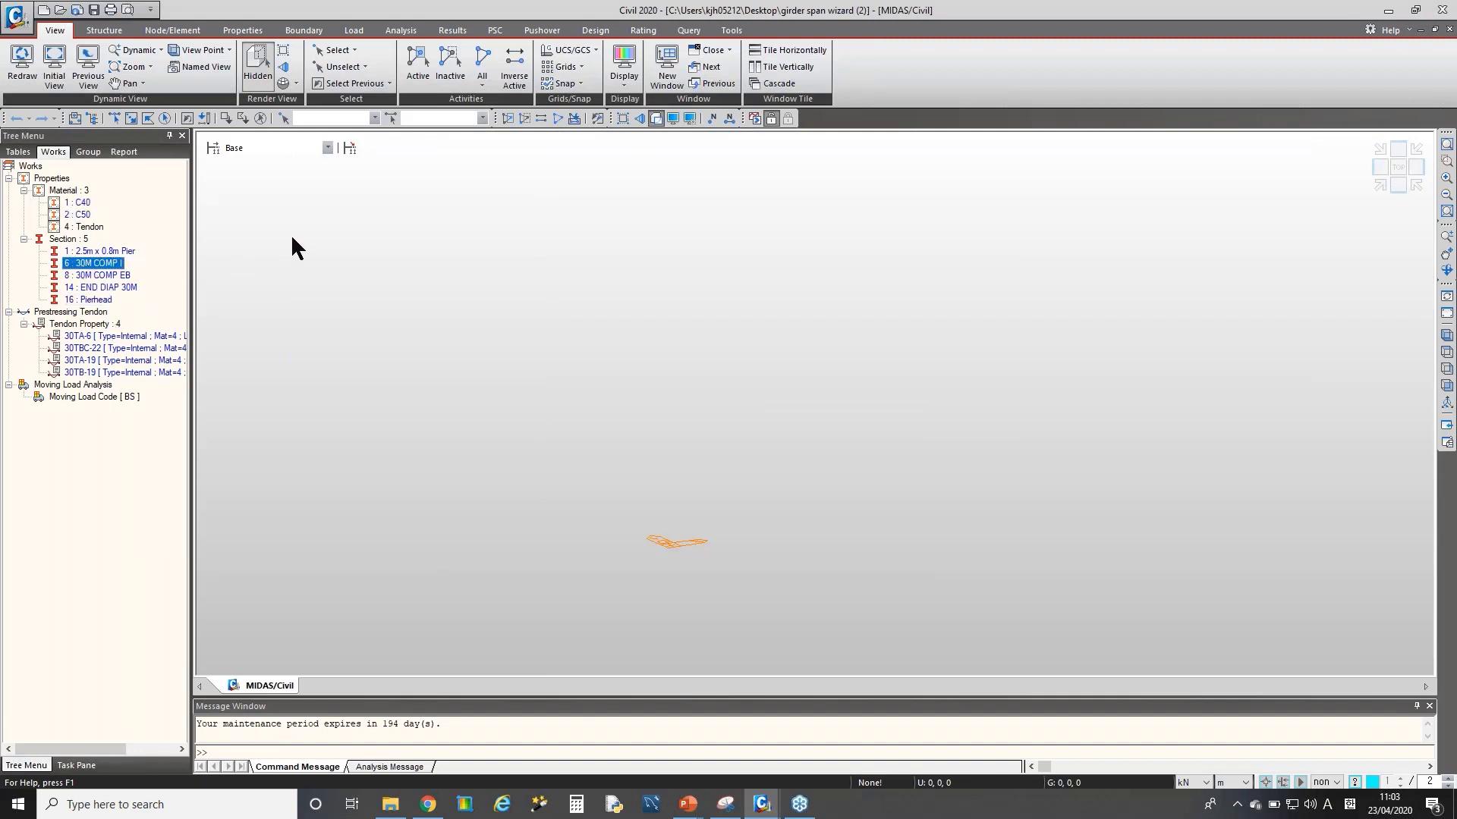
- Load the wizard file grillage 2 span 30-30.wzd from the Desktop into the Prestressed Composite Bridge wizard
{"action": "left_click", "coordinate": [105, 32]}
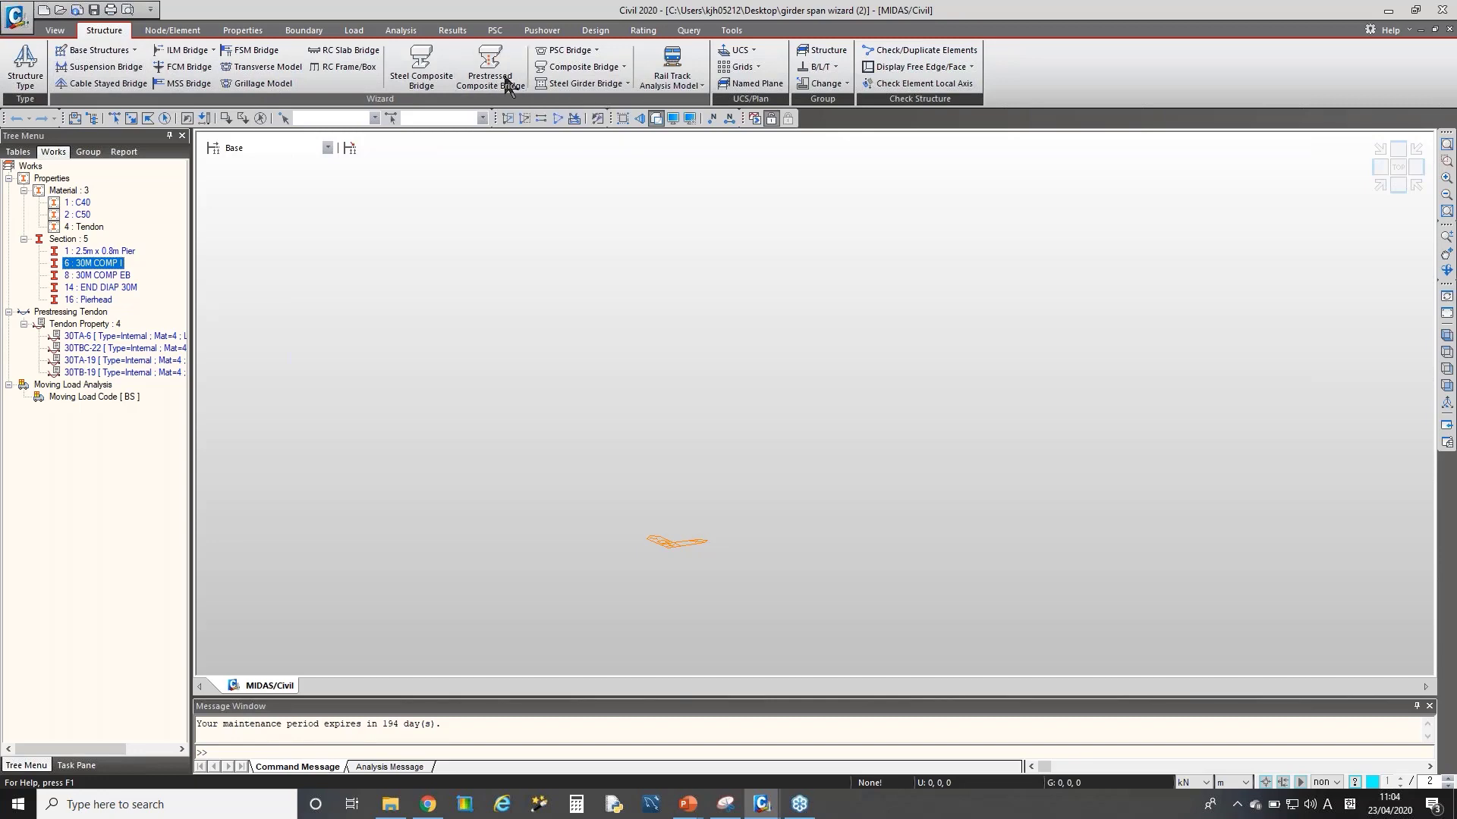
{"action": "left_click", "coordinate": [479, 80]}
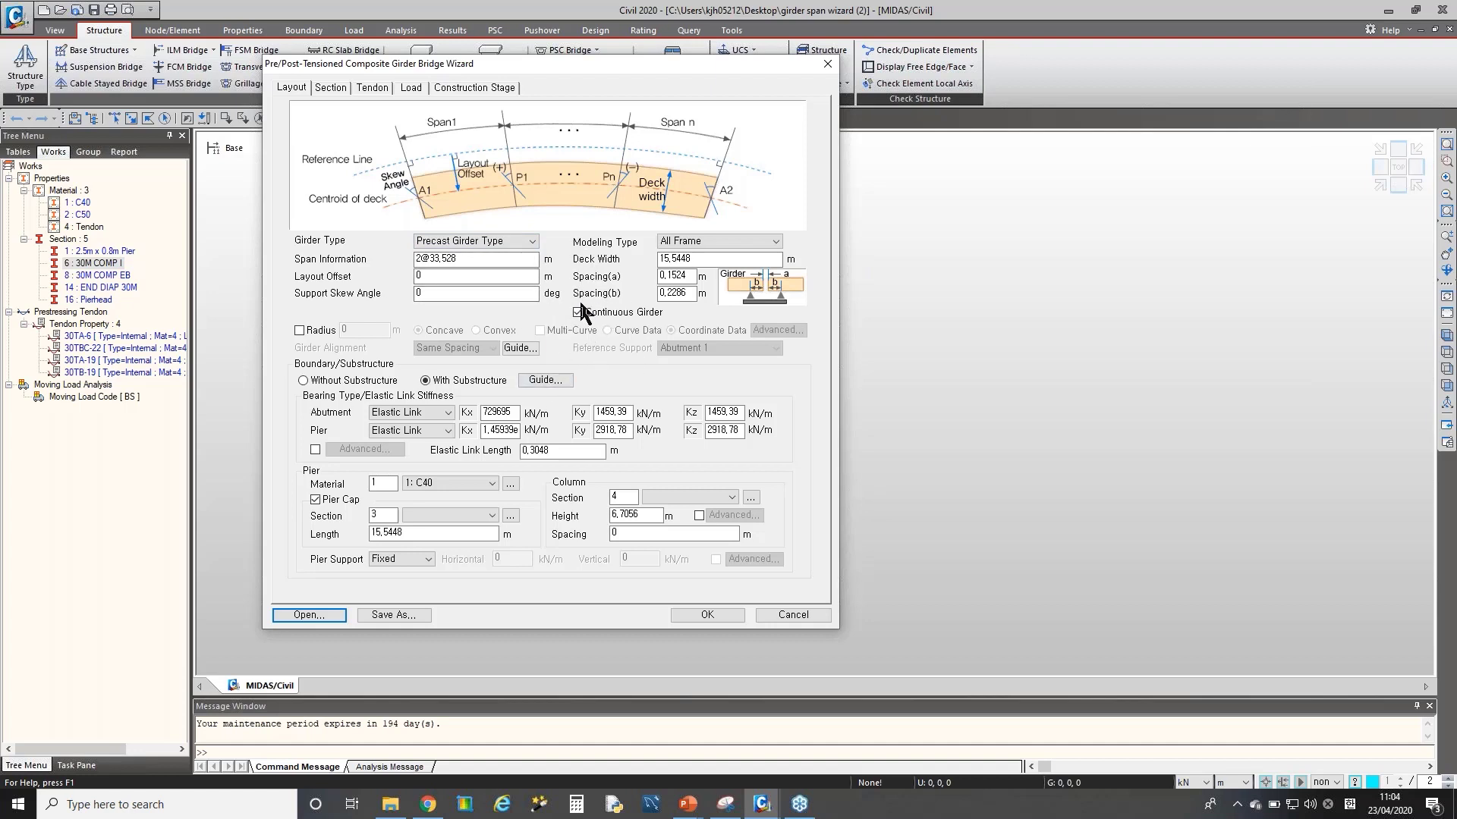
{"action": "left_click", "coordinate": [310, 616]}
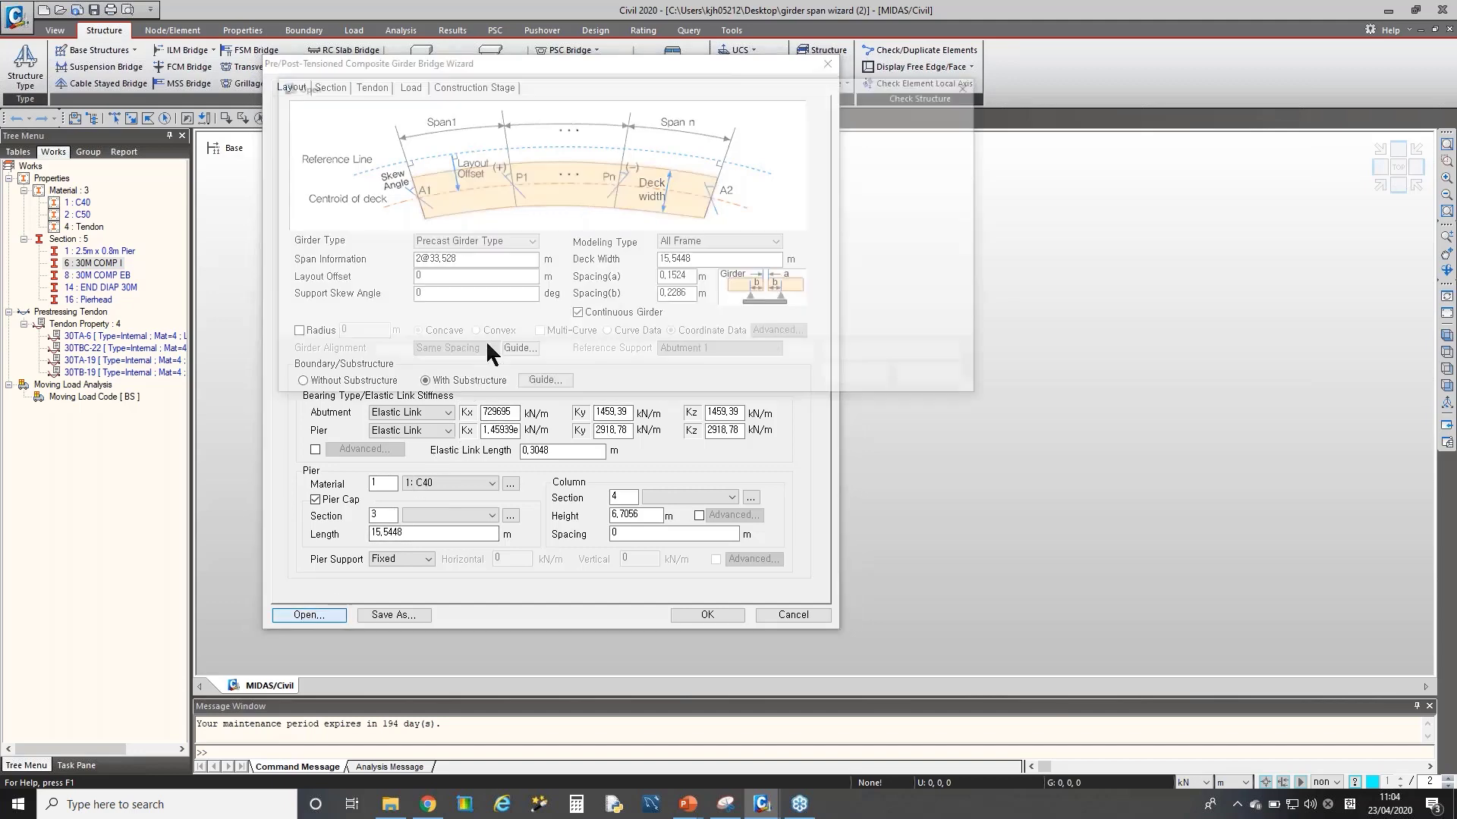
{"action": "left_click", "coordinate": [489, 179]}
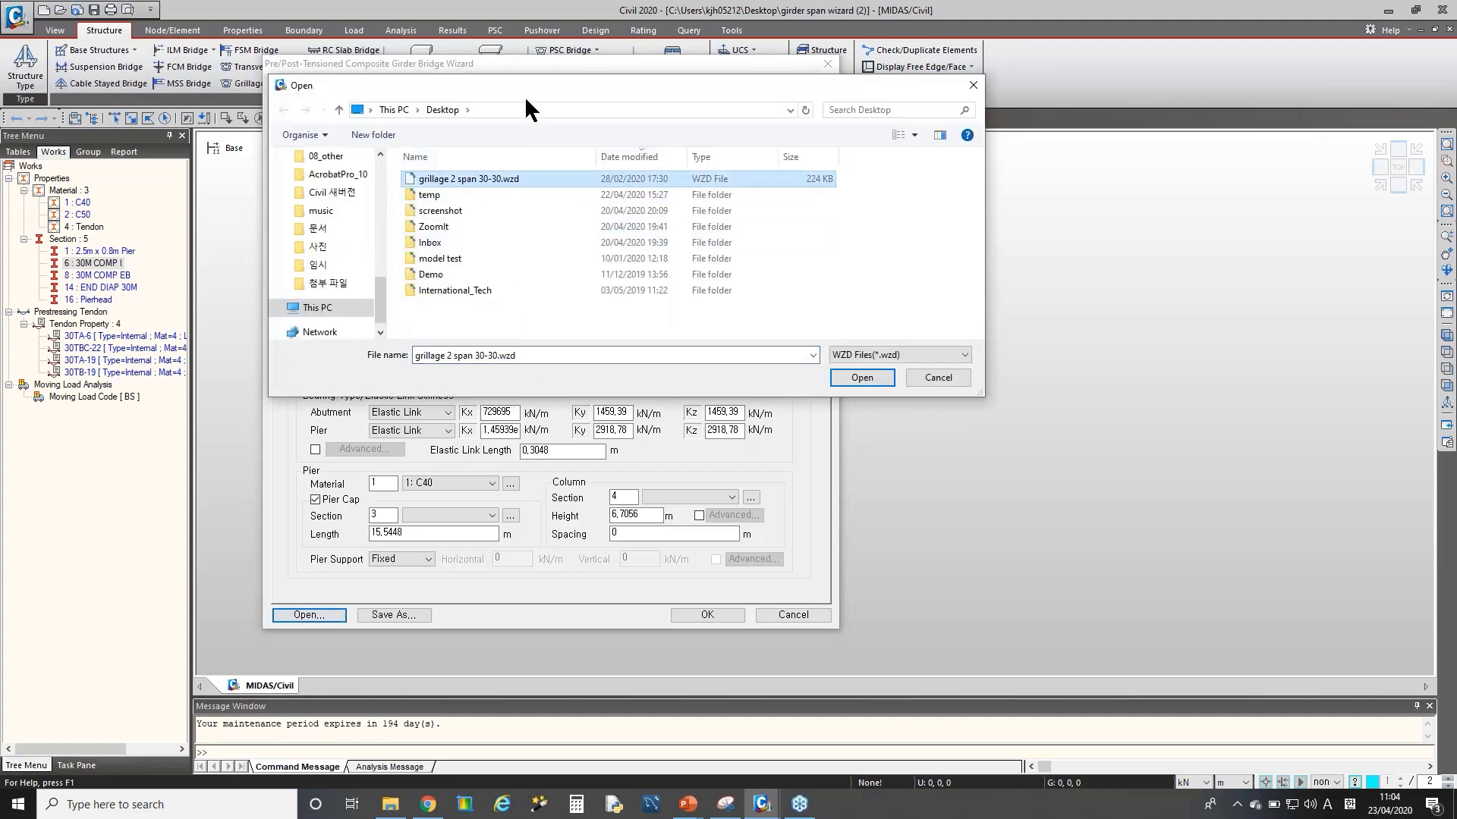
{"action": "left_click_drag", "start_coordinate": [534, 88], "coordinate": [960, 158]}
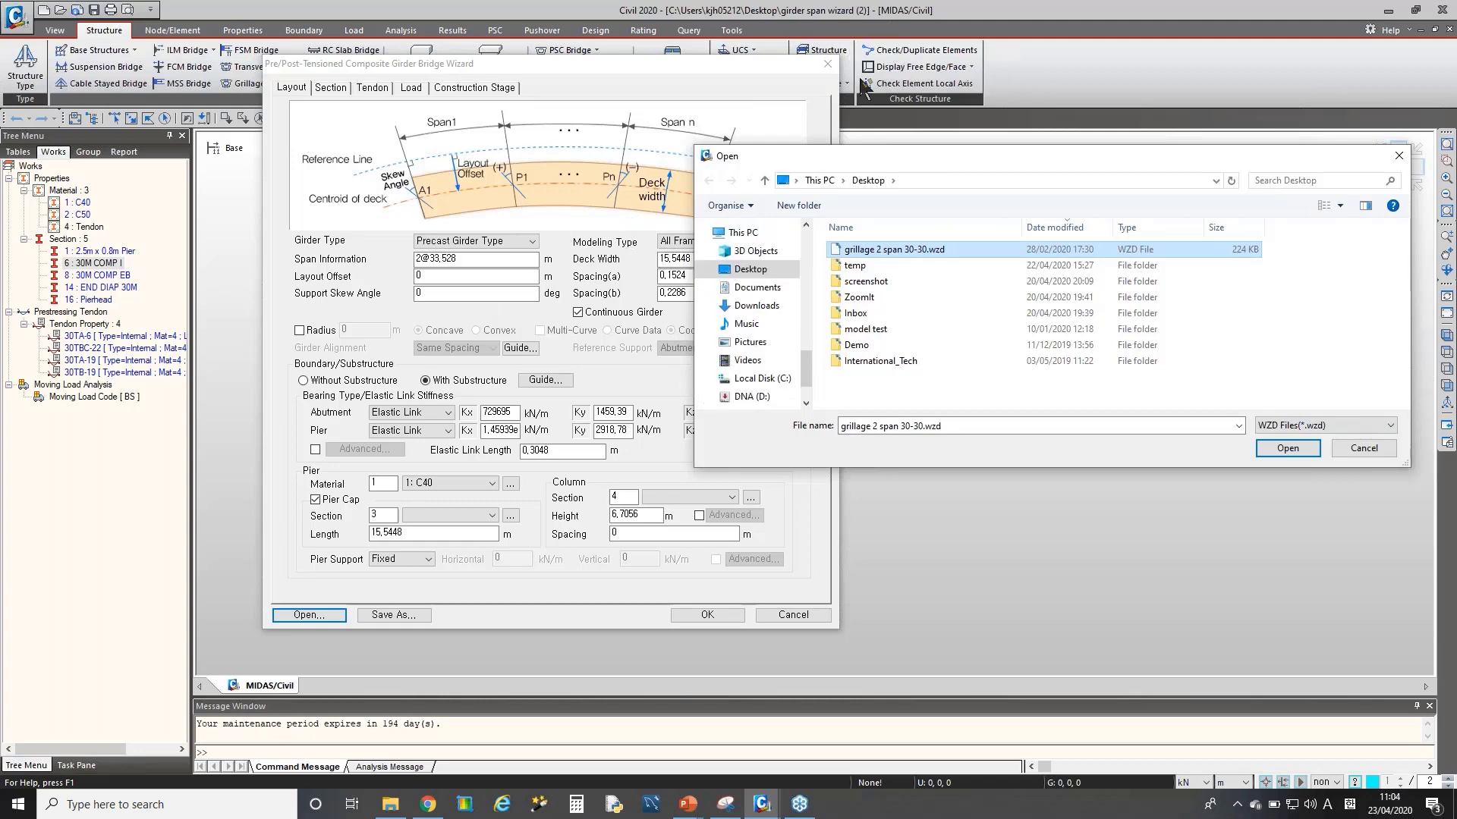
{"action": "left_click_drag", "start_coordinate": [950, 159], "coordinate": [795, 166]}
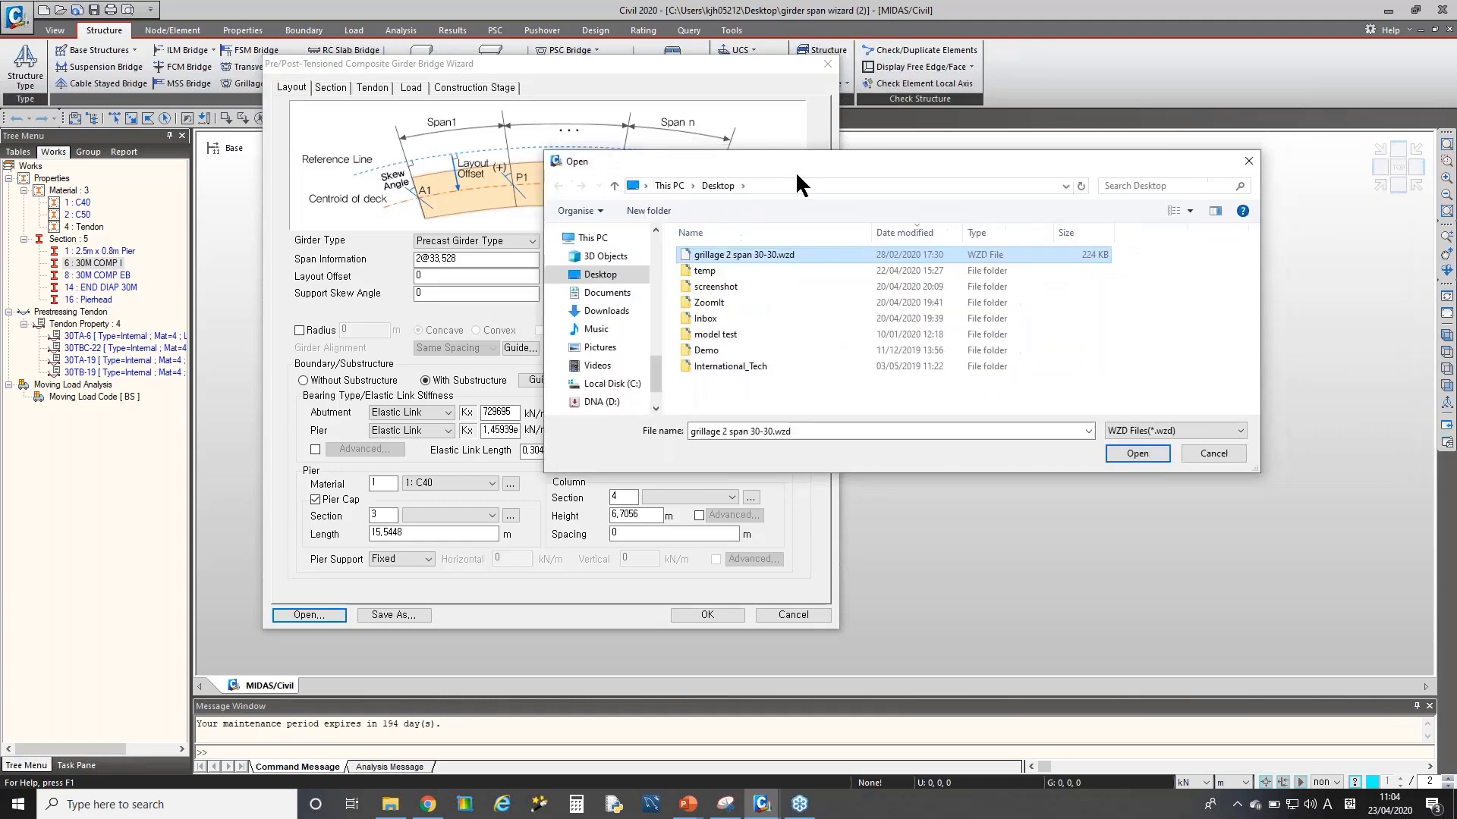
{"action": "left_click", "coordinate": [1405, 31]}
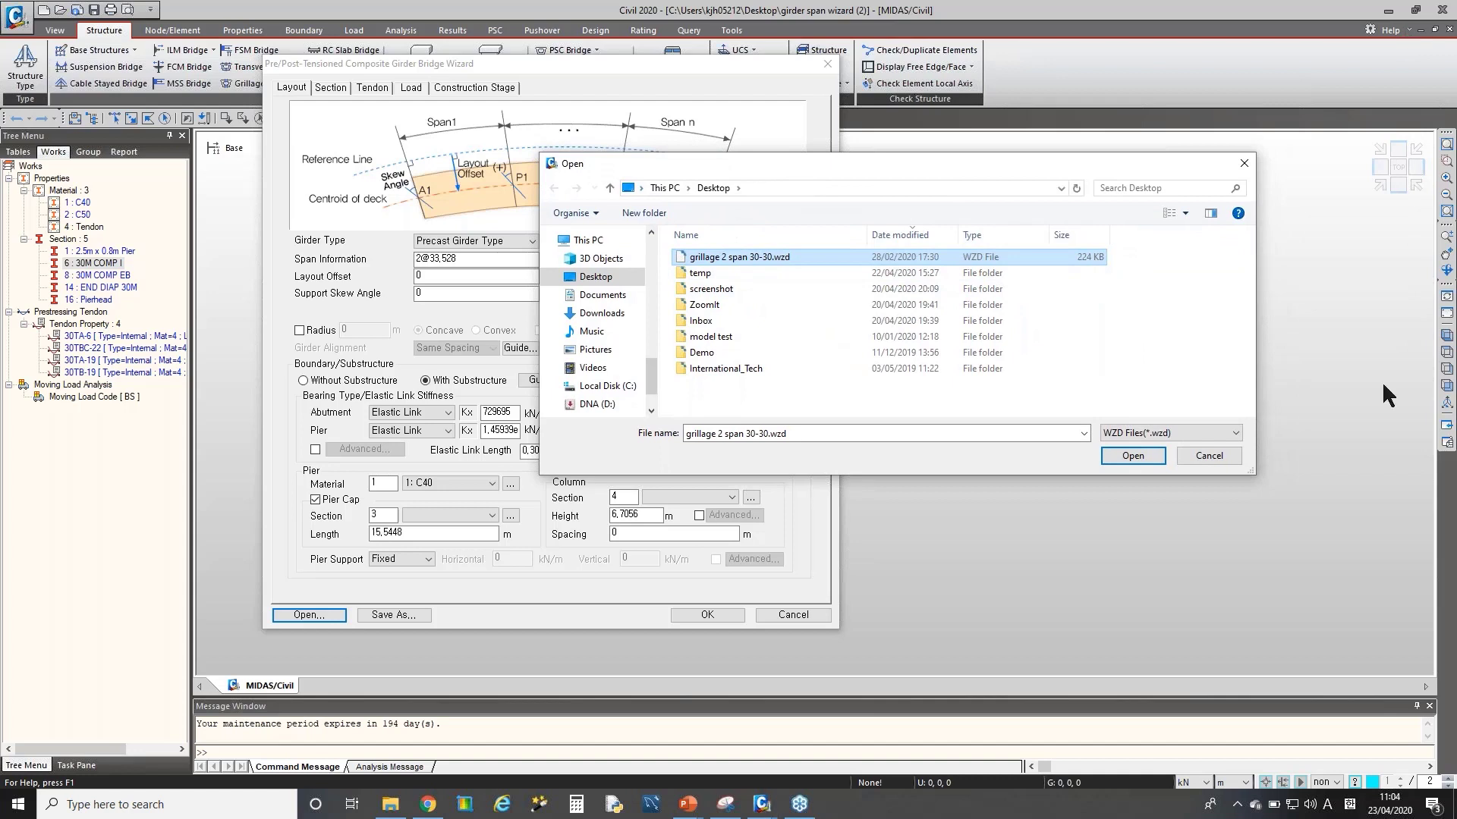
{"action": "left_click", "coordinate": [841, 265]}
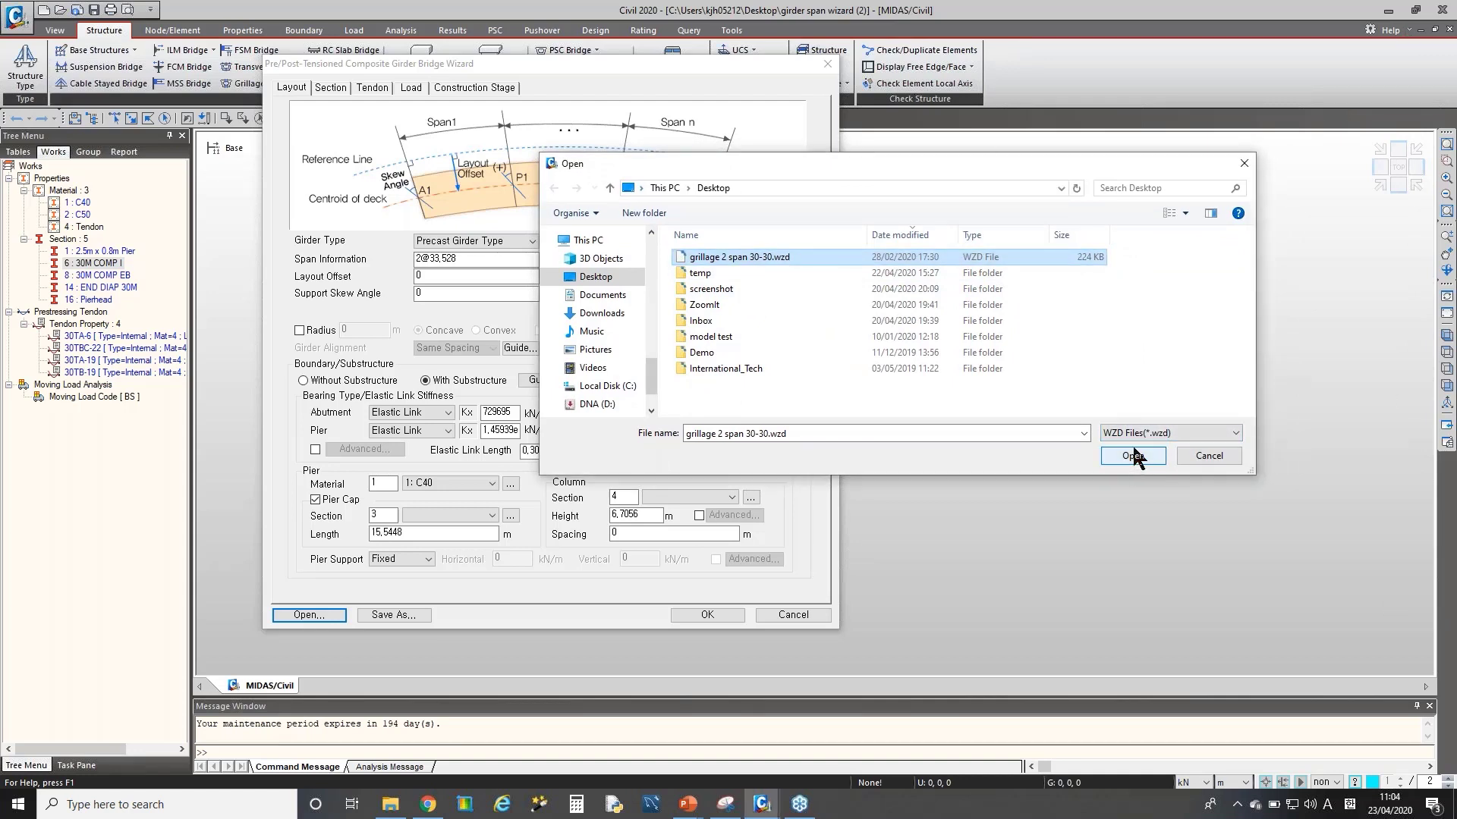
{"action": "left_click", "coordinate": [1133, 455]}
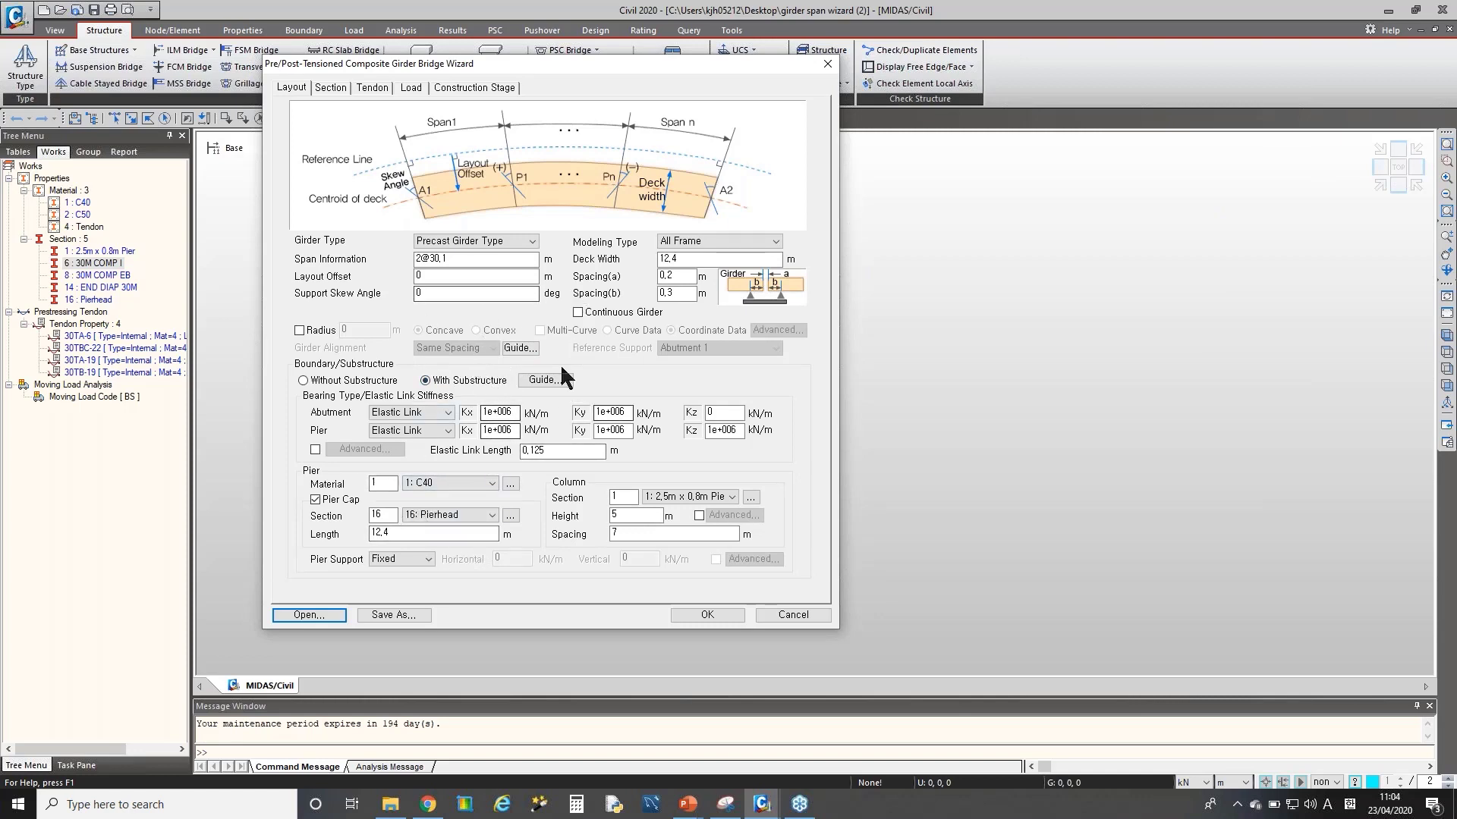
{"action": "left_click", "coordinate": [521, 346]}
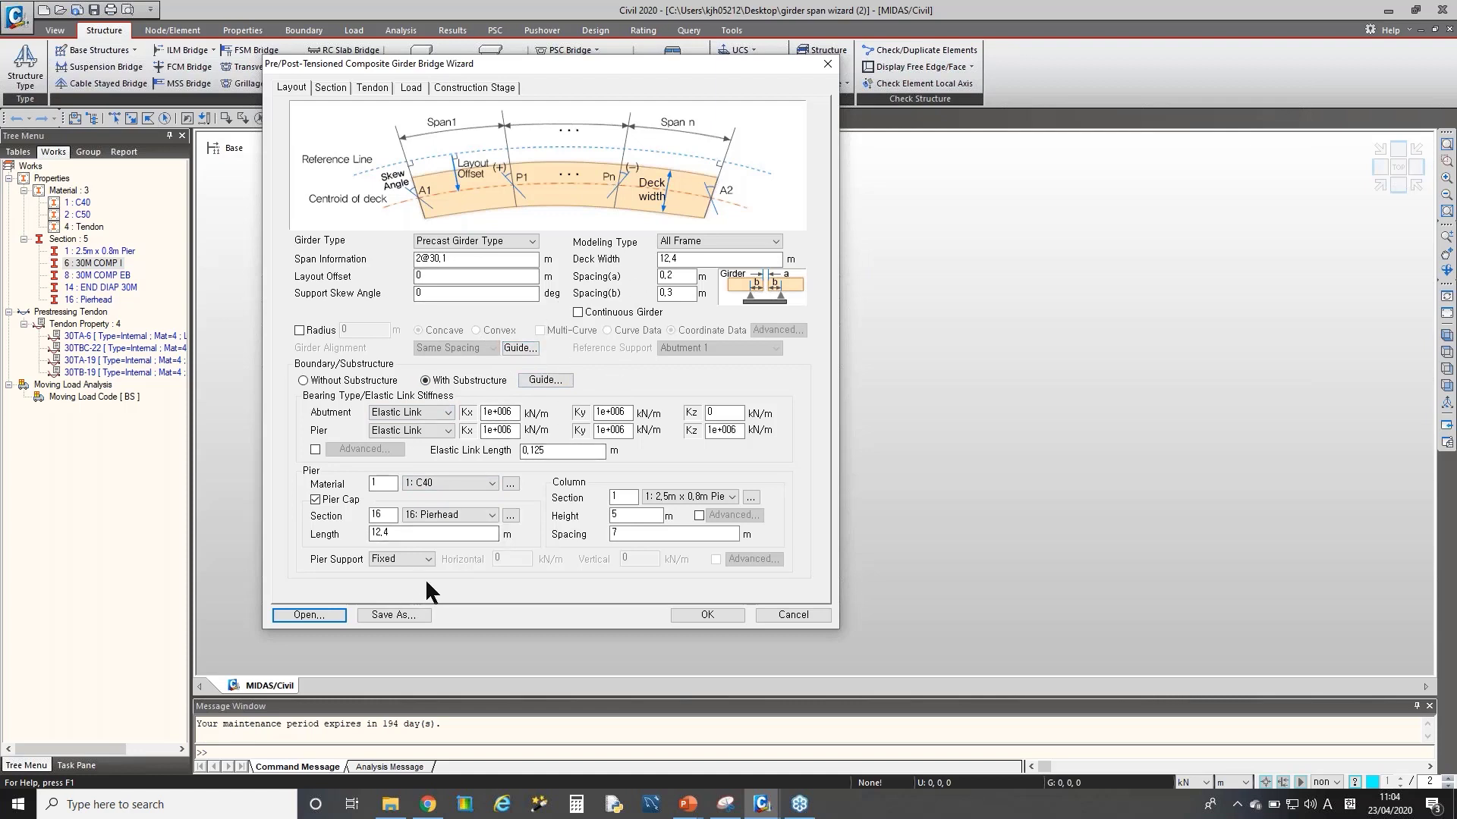
{"action": "left_click", "coordinate": [424, 615]}
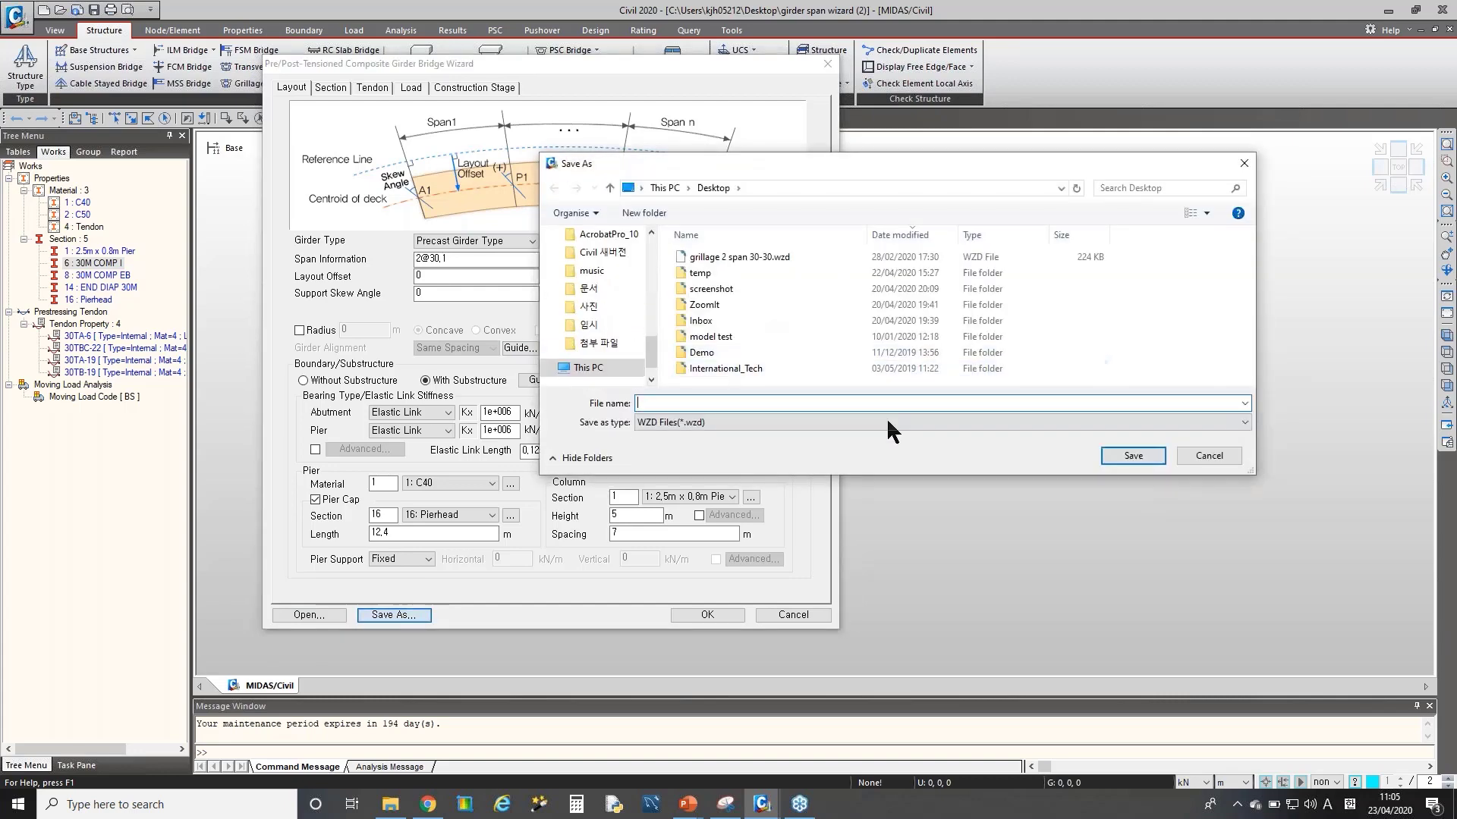
{"action": "left_click", "coordinate": [1205, 456]}
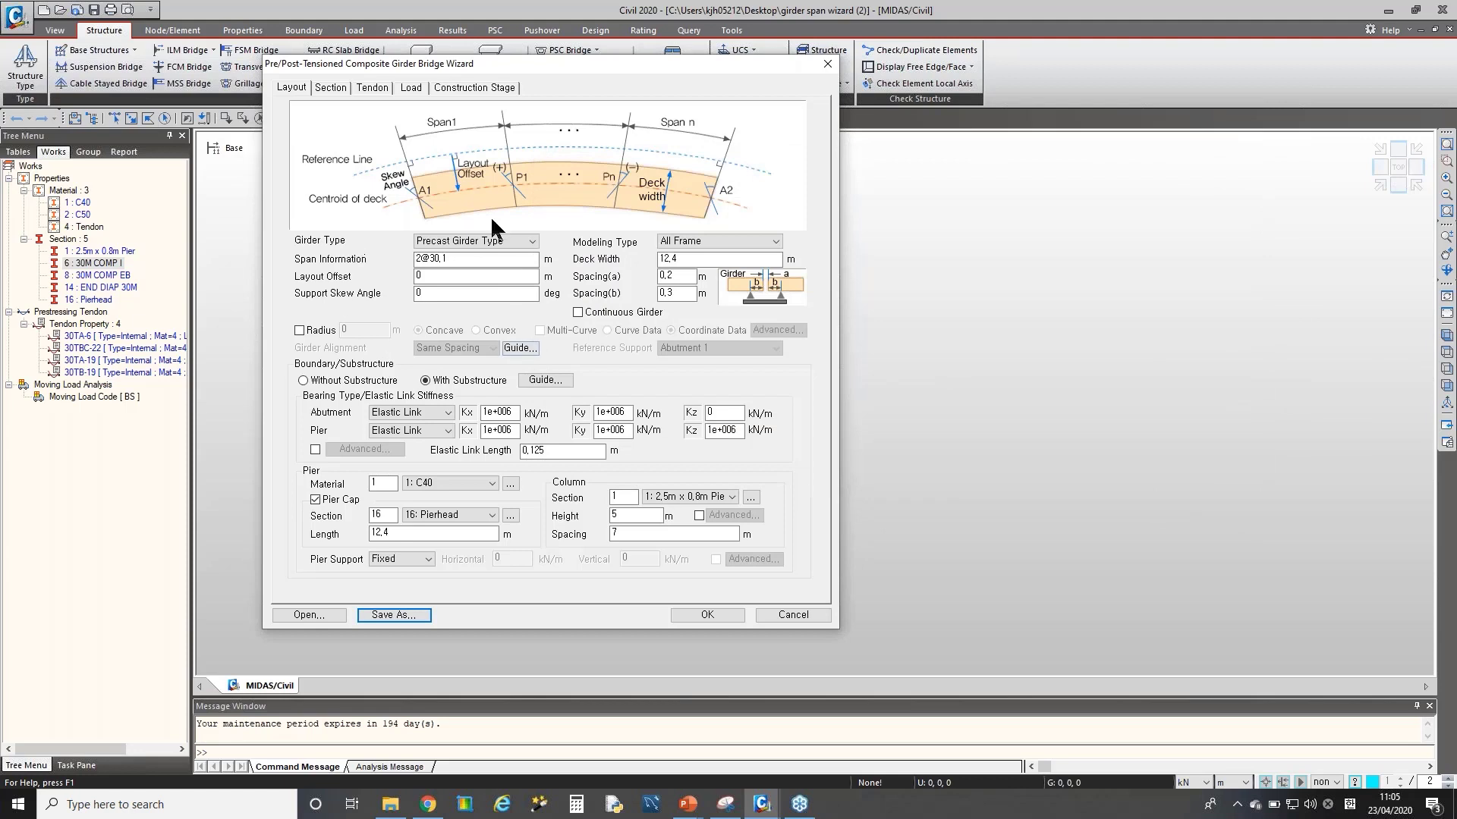
- Check the wizard's section and tendon pages and generate the bridge model from the loaded data
{"action": "left_click", "coordinate": [330, 87]}
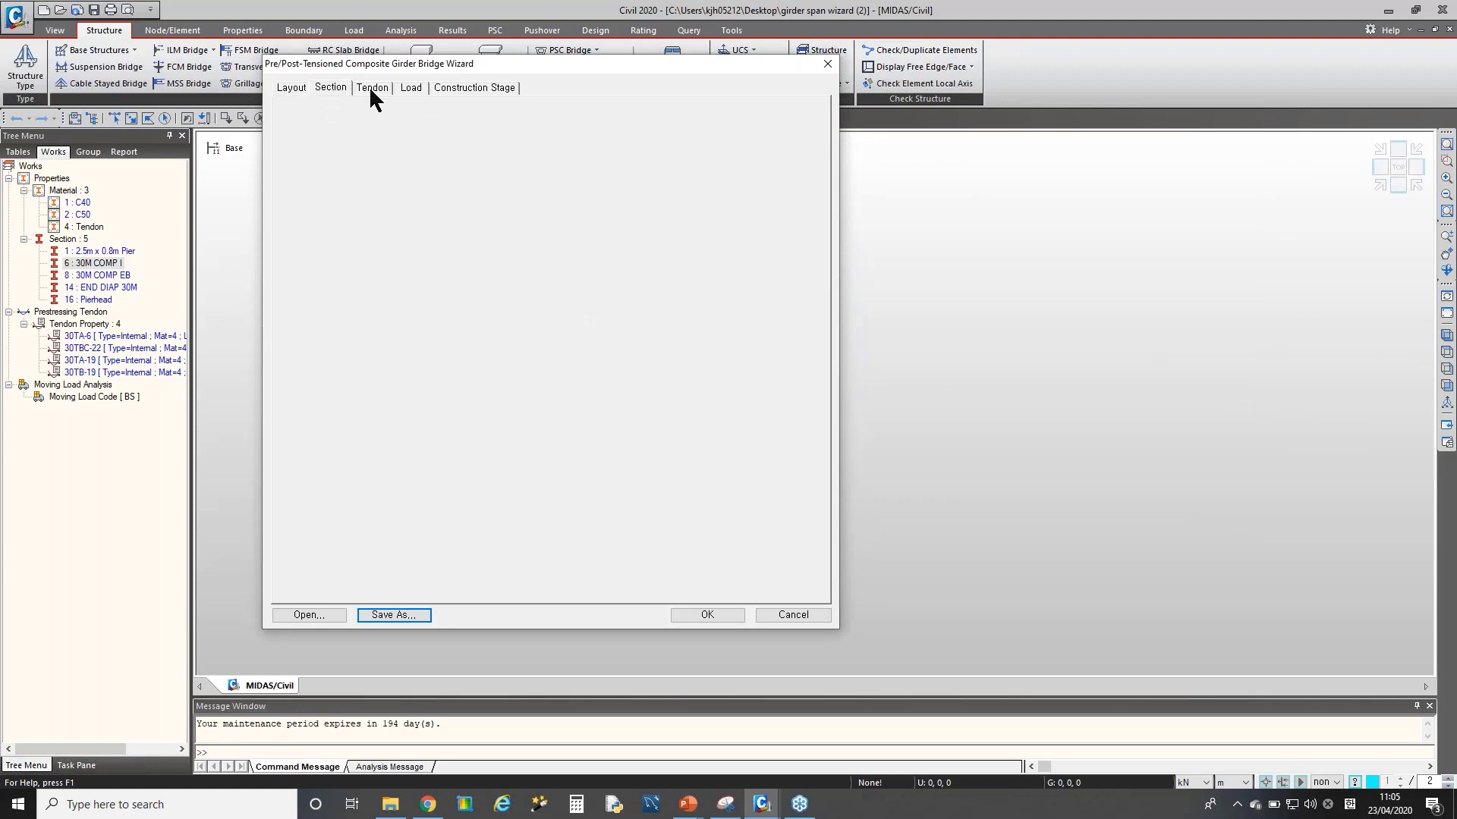
{"action": "left_click", "coordinate": [371, 87]}
{"action": "left_click", "coordinate": [727, 616]}
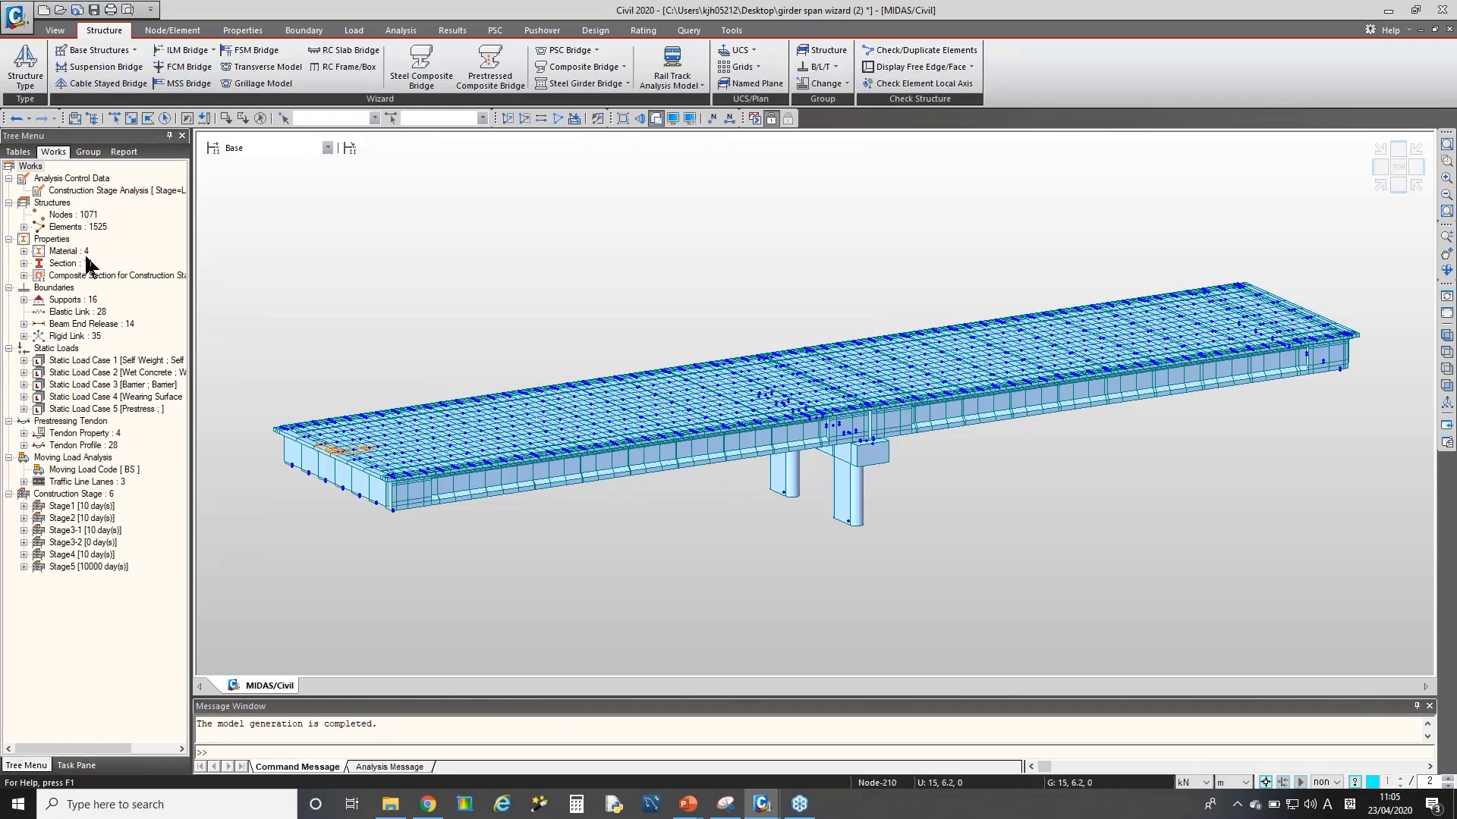
- Examine the generated model's materials and composite sections for construction stage in the works tree
{"action": "double_click", "coordinate": [76, 252]}
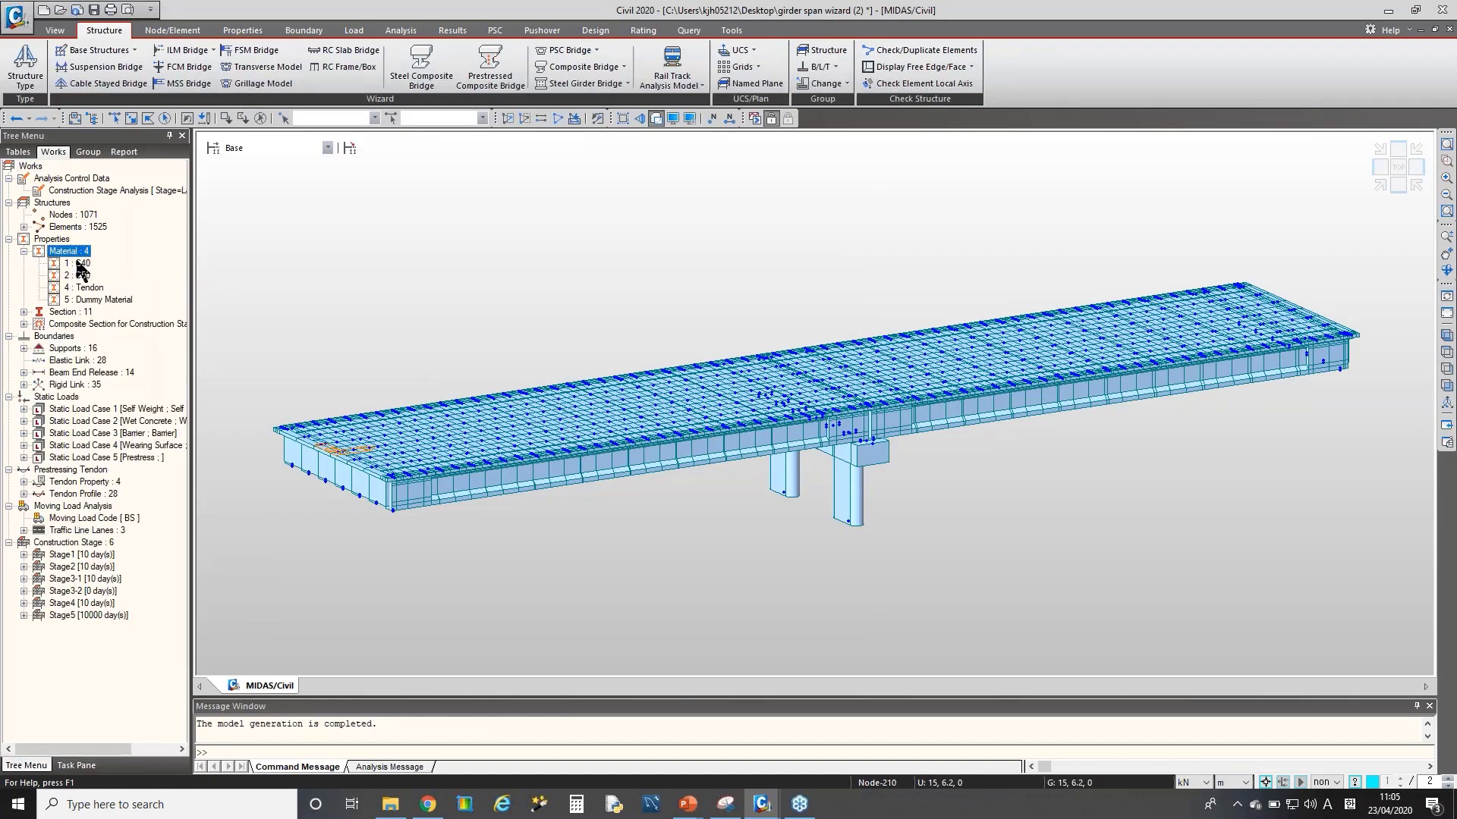
{"action": "left_click", "coordinate": [72, 313]}
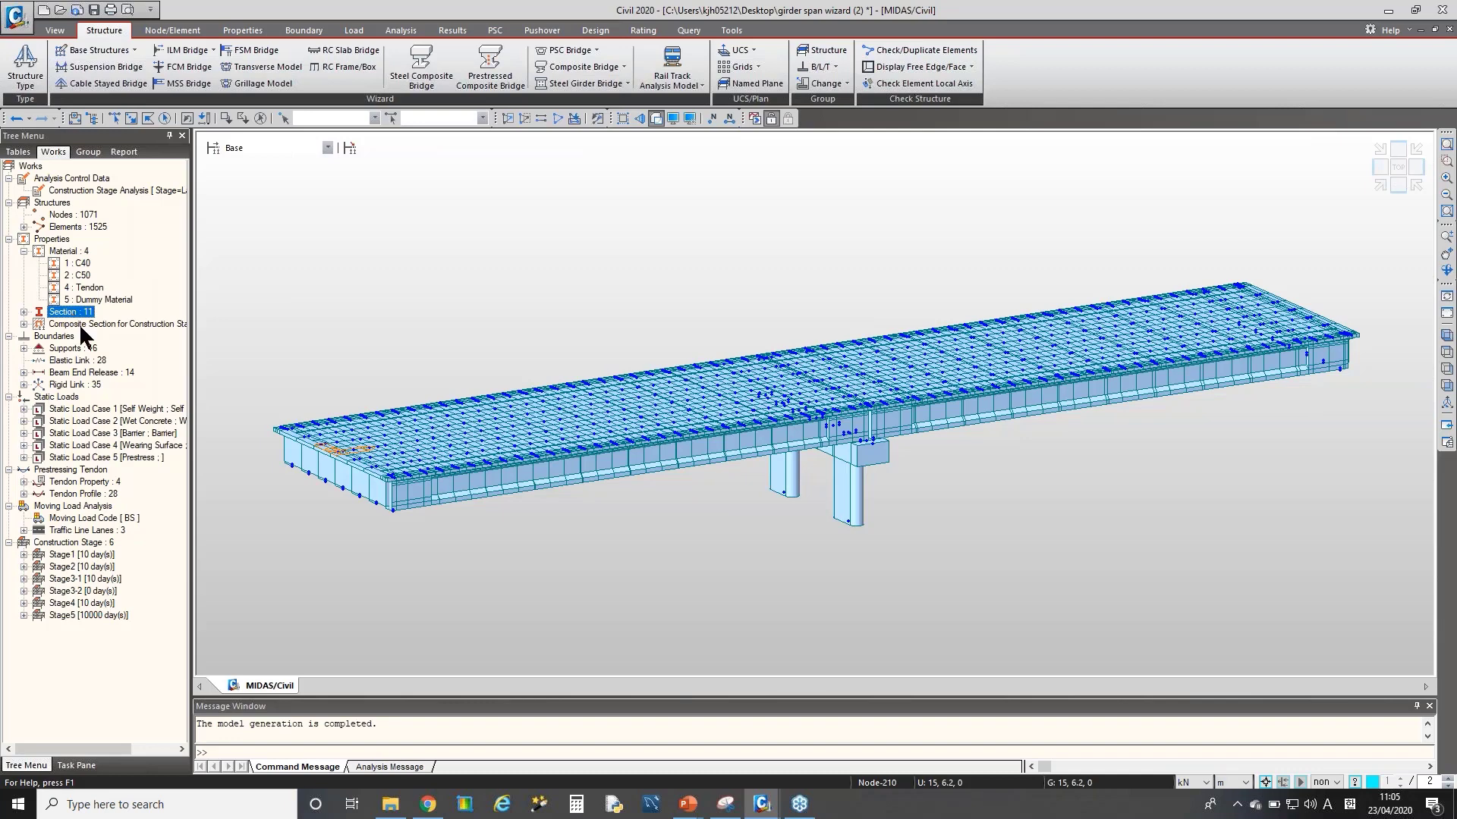
{"action": "left_click", "coordinate": [97, 483]}
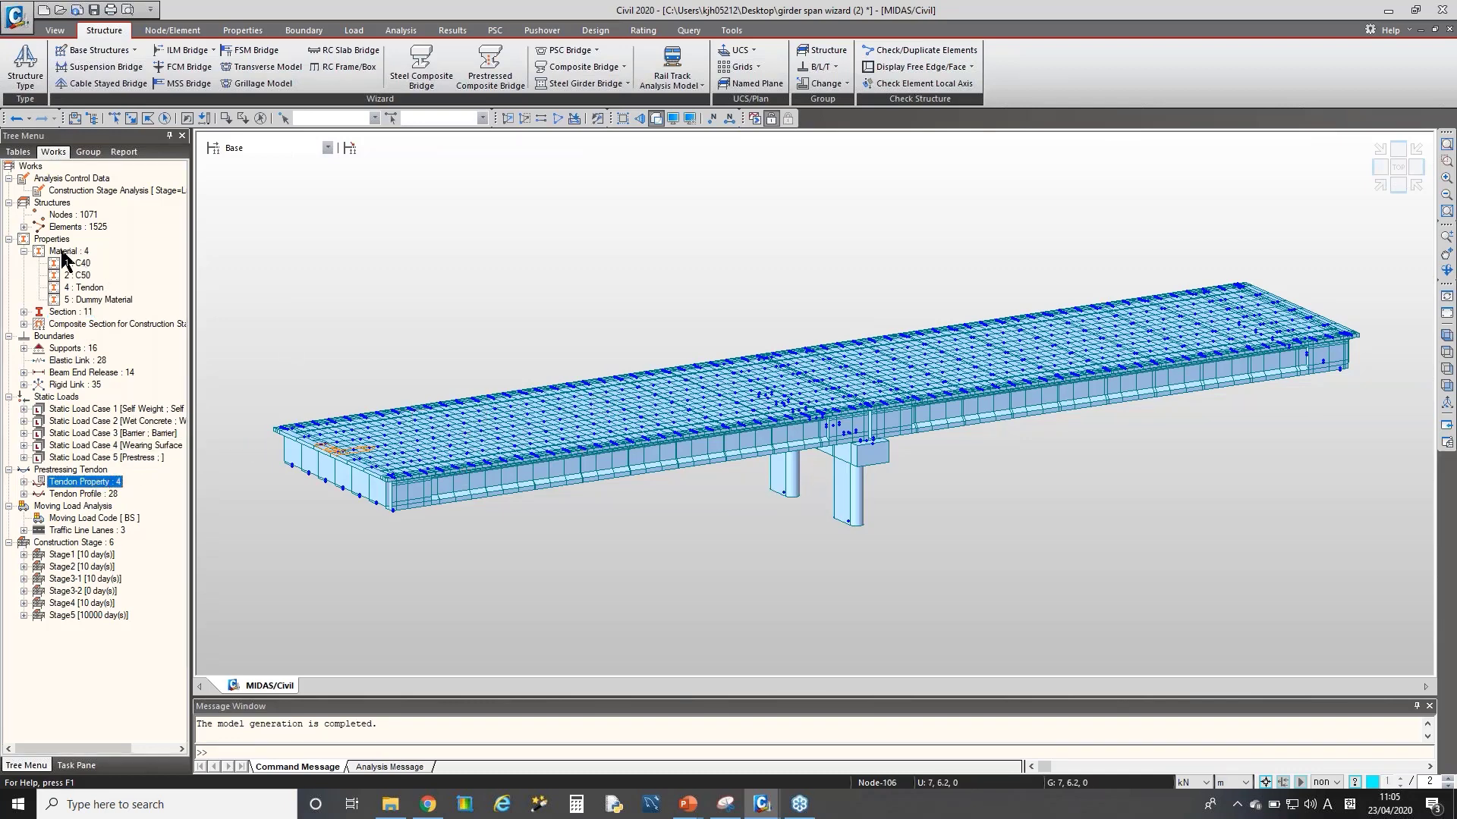
{"action": "left_click", "coordinate": [72, 312]}
{"action": "double_click", "coordinate": [72, 324]}
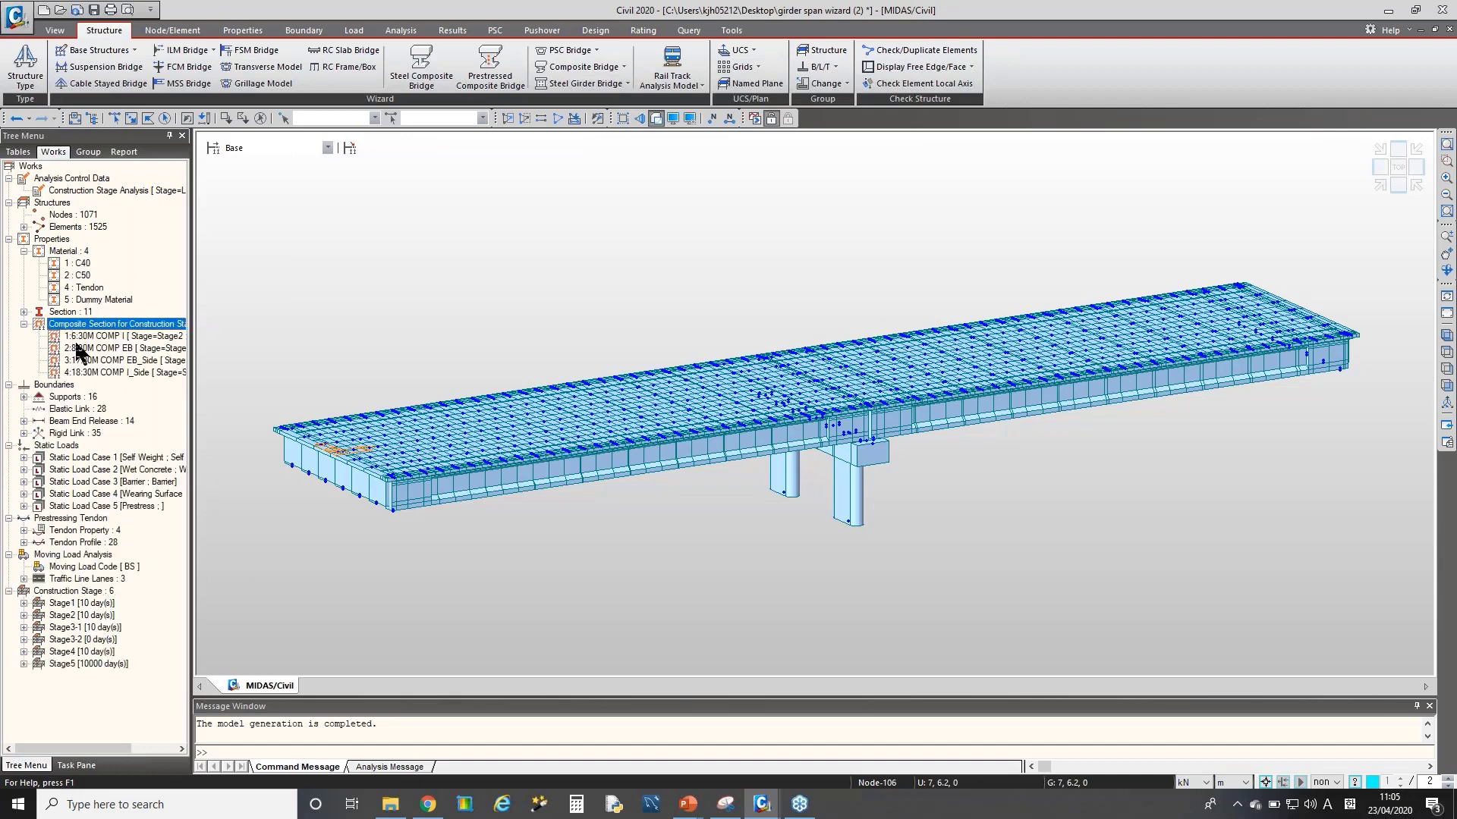
- Display the Type 1 supports on the model to check their locations, and hide them again
{"action": "double_click", "coordinate": [72, 398]}
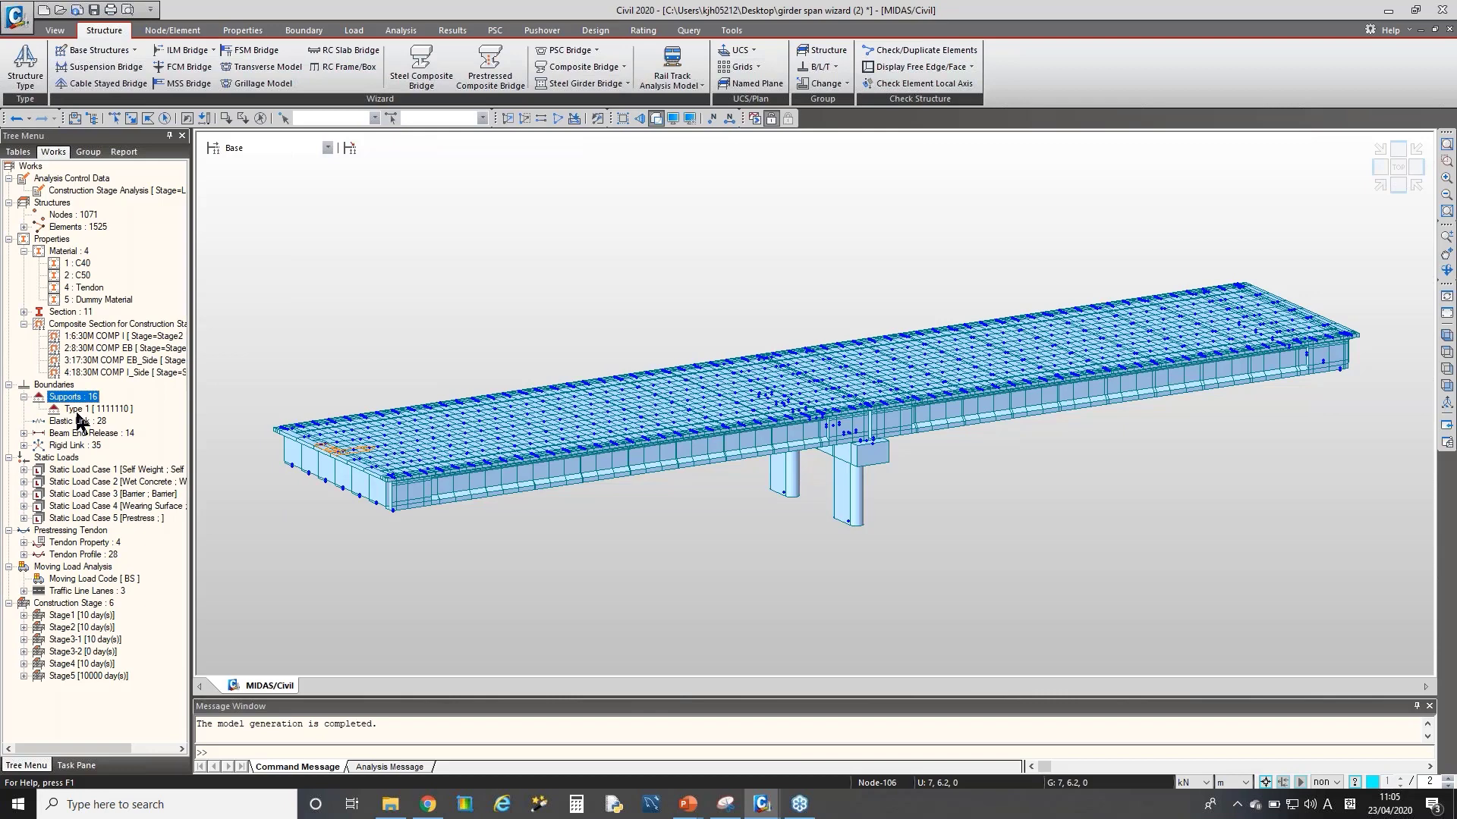
{"action": "right_click", "coordinate": [80, 411]}
{"action": "left_click", "coordinate": [121, 605]}
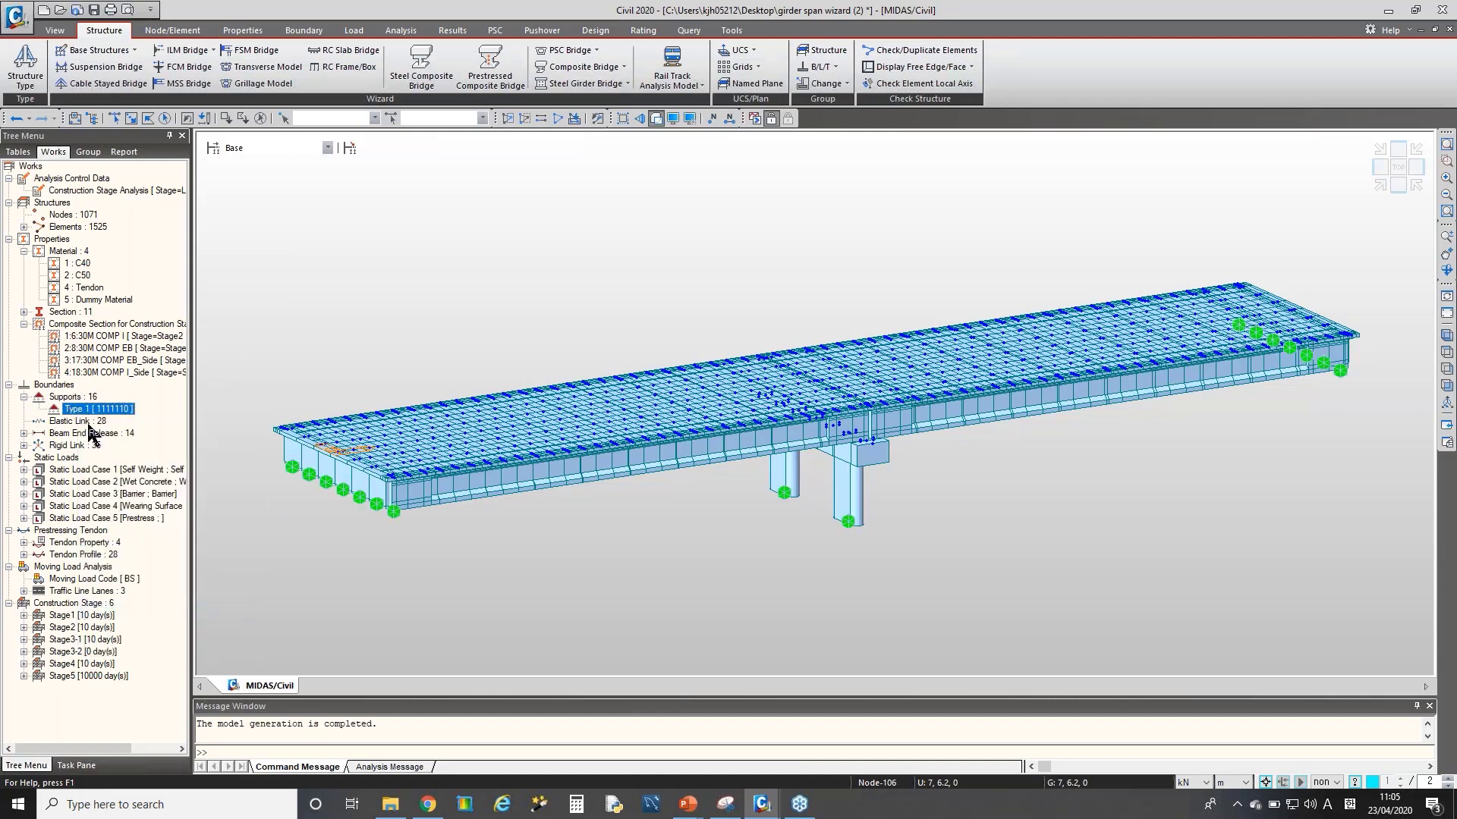
{"action": "right_click", "coordinate": [92, 412]}
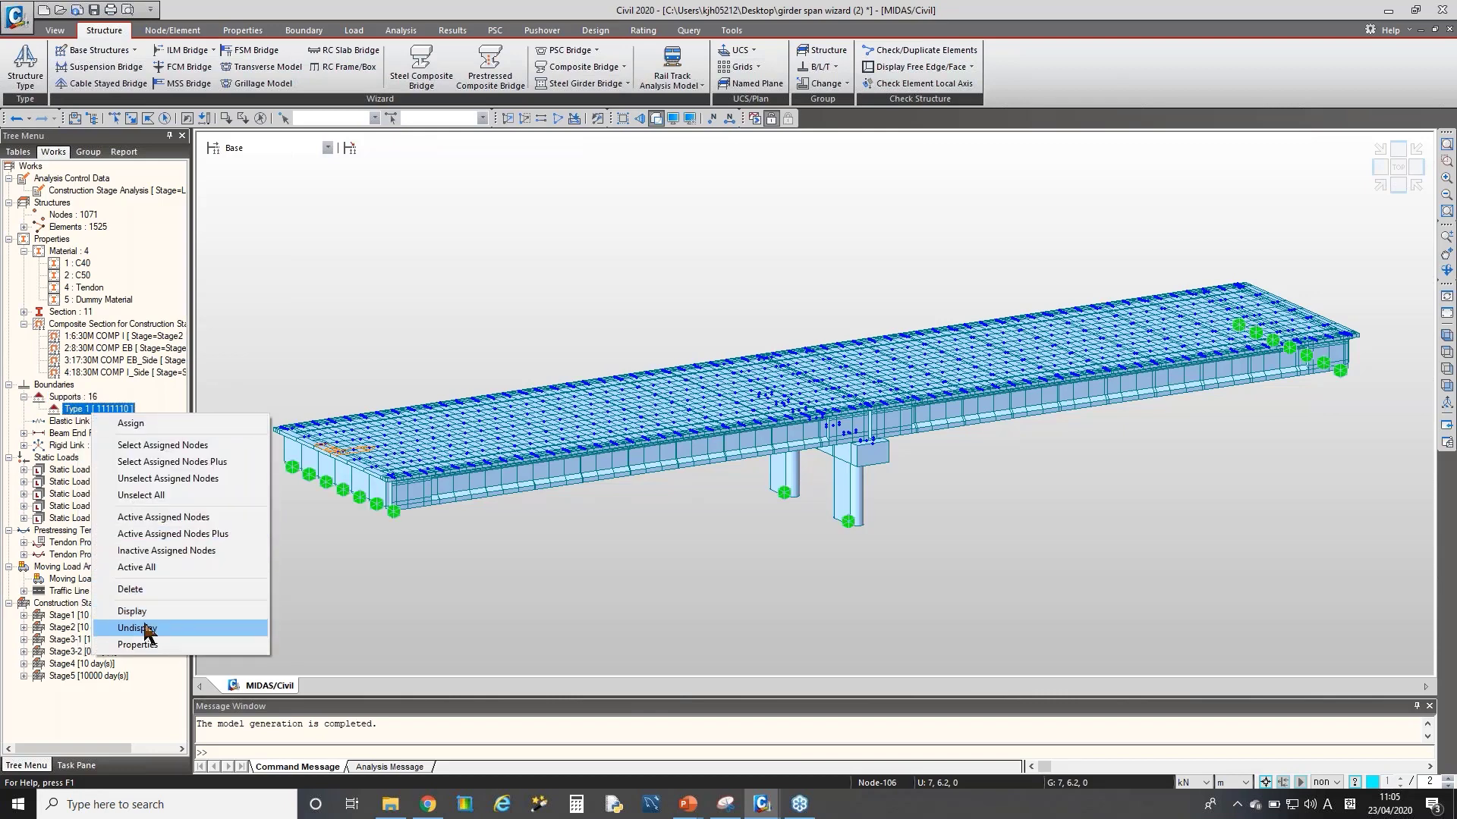
{"action": "left_click", "coordinate": [145, 628]}
- Display the elastic links on the model to check their locations, and hide them again
{"action": "right_click", "coordinate": [84, 421]}
{"action": "left_click", "coordinate": [131, 452]}
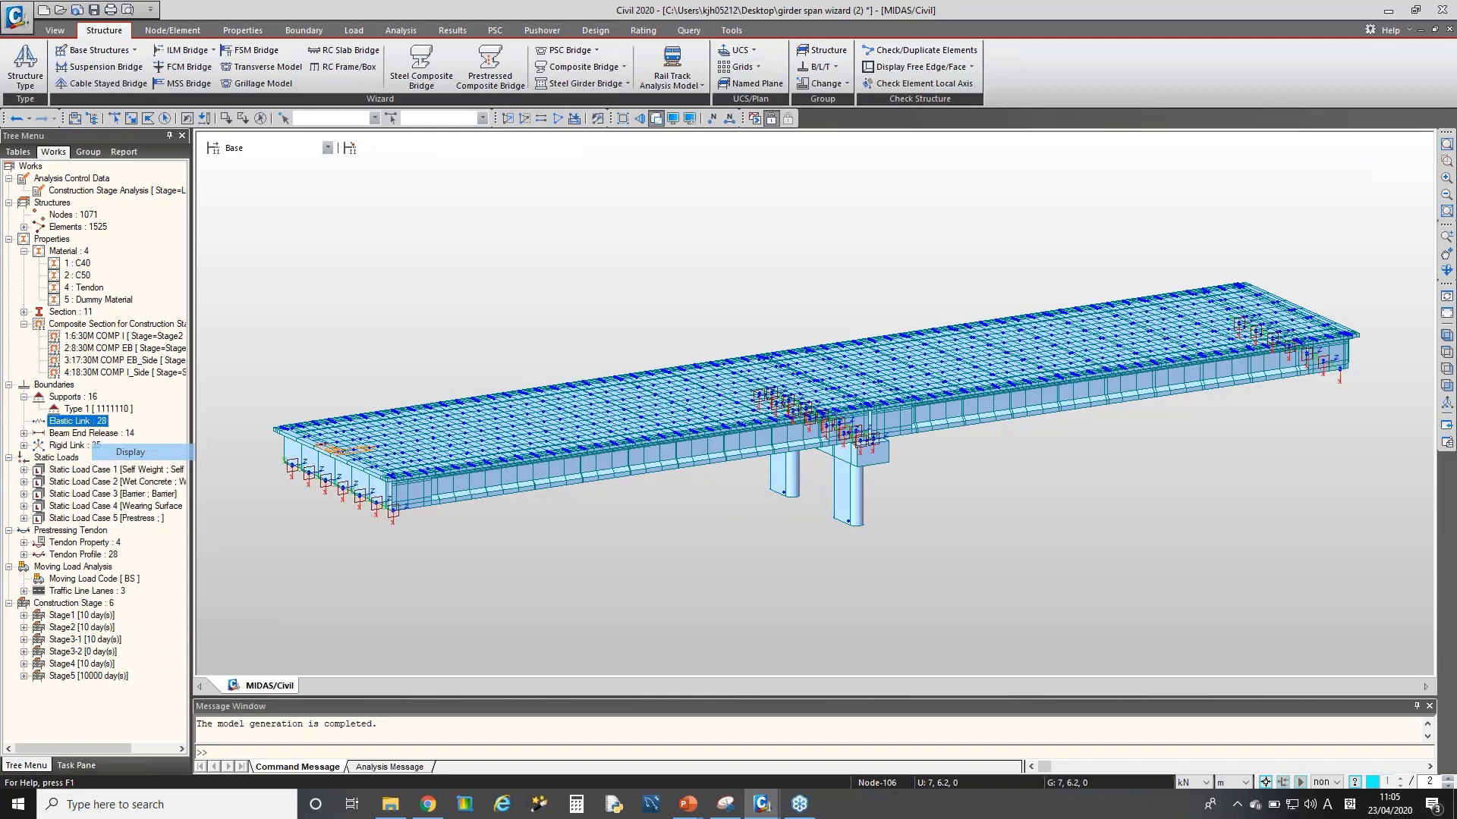
{"action": "right_click", "coordinate": [78, 424]}
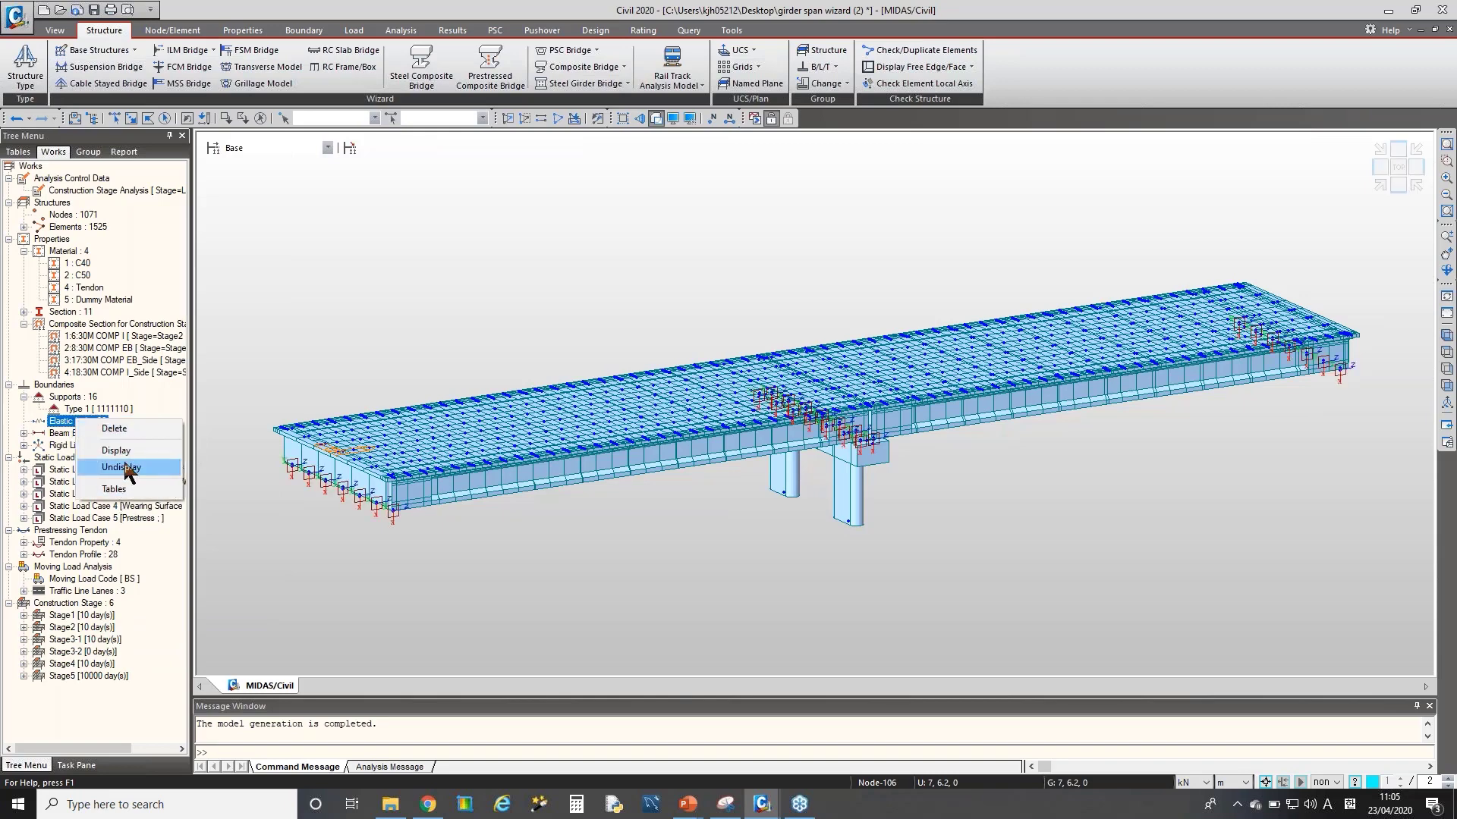
{"action": "left_click", "coordinate": [124, 468]}
- Examine the contents of the Wet Concrete, Barrier and Prestress load cases and the list of tendon profiles in the works tree
{"action": "double_click", "coordinate": [84, 482]}
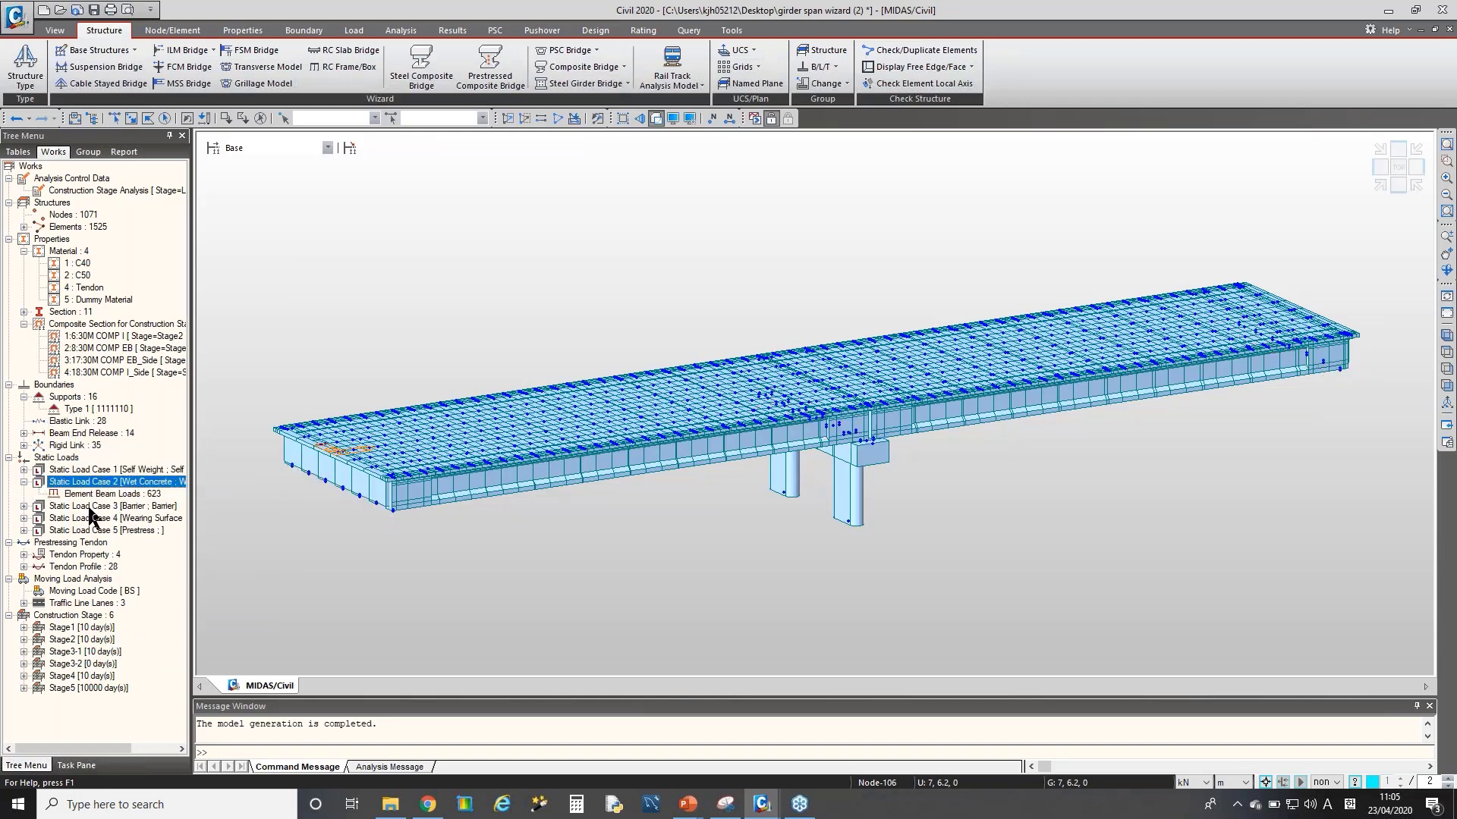
{"action": "double_click", "coordinate": [94, 506]}
{"action": "double_click", "coordinate": [89, 543]}
{"action": "left_click", "coordinate": [84, 592]}
{"action": "double_click", "coordinate": [82, 592]}
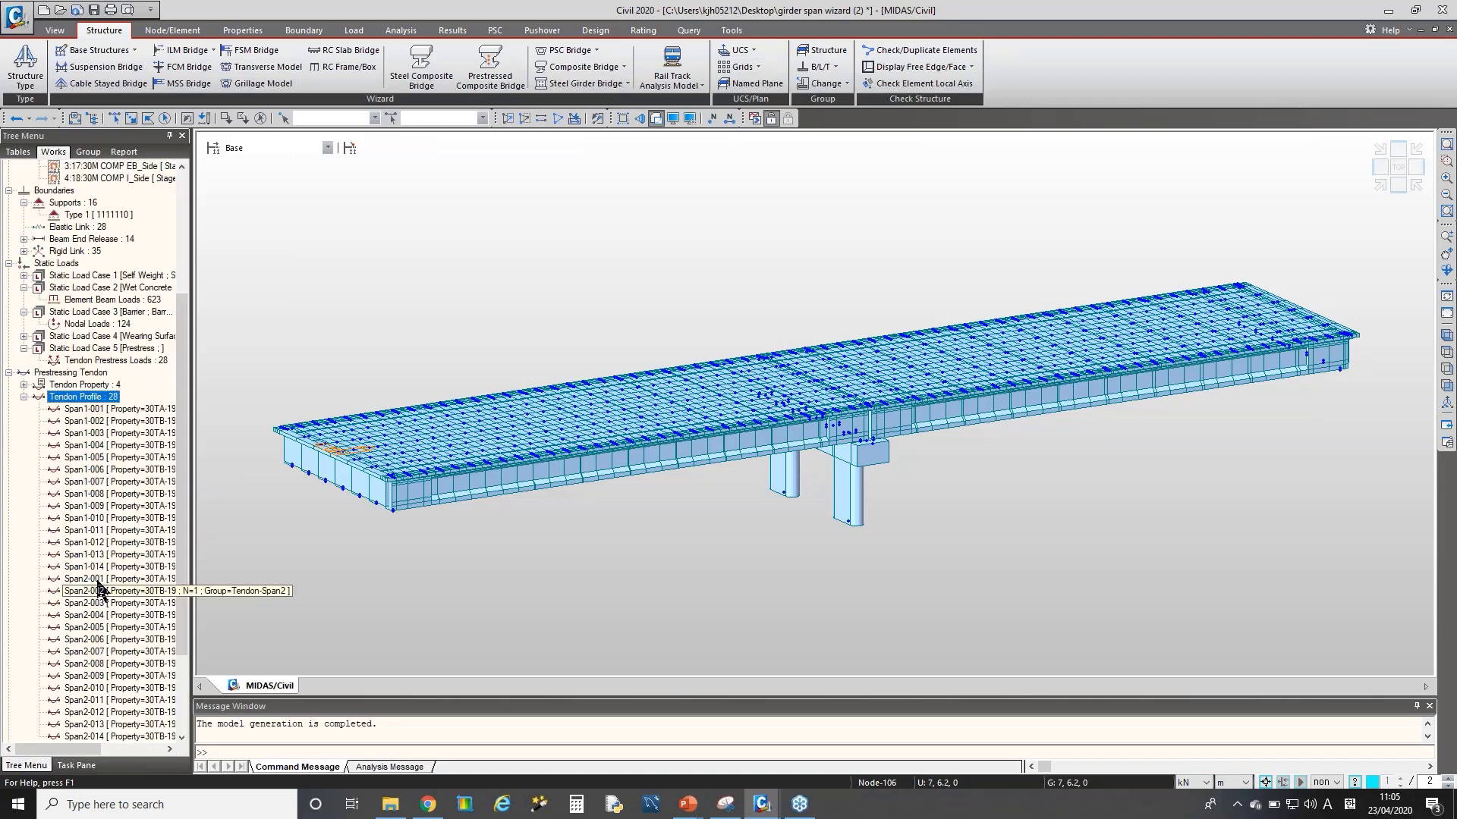
{"action": "double_click", "coordinate": [88, 397]}
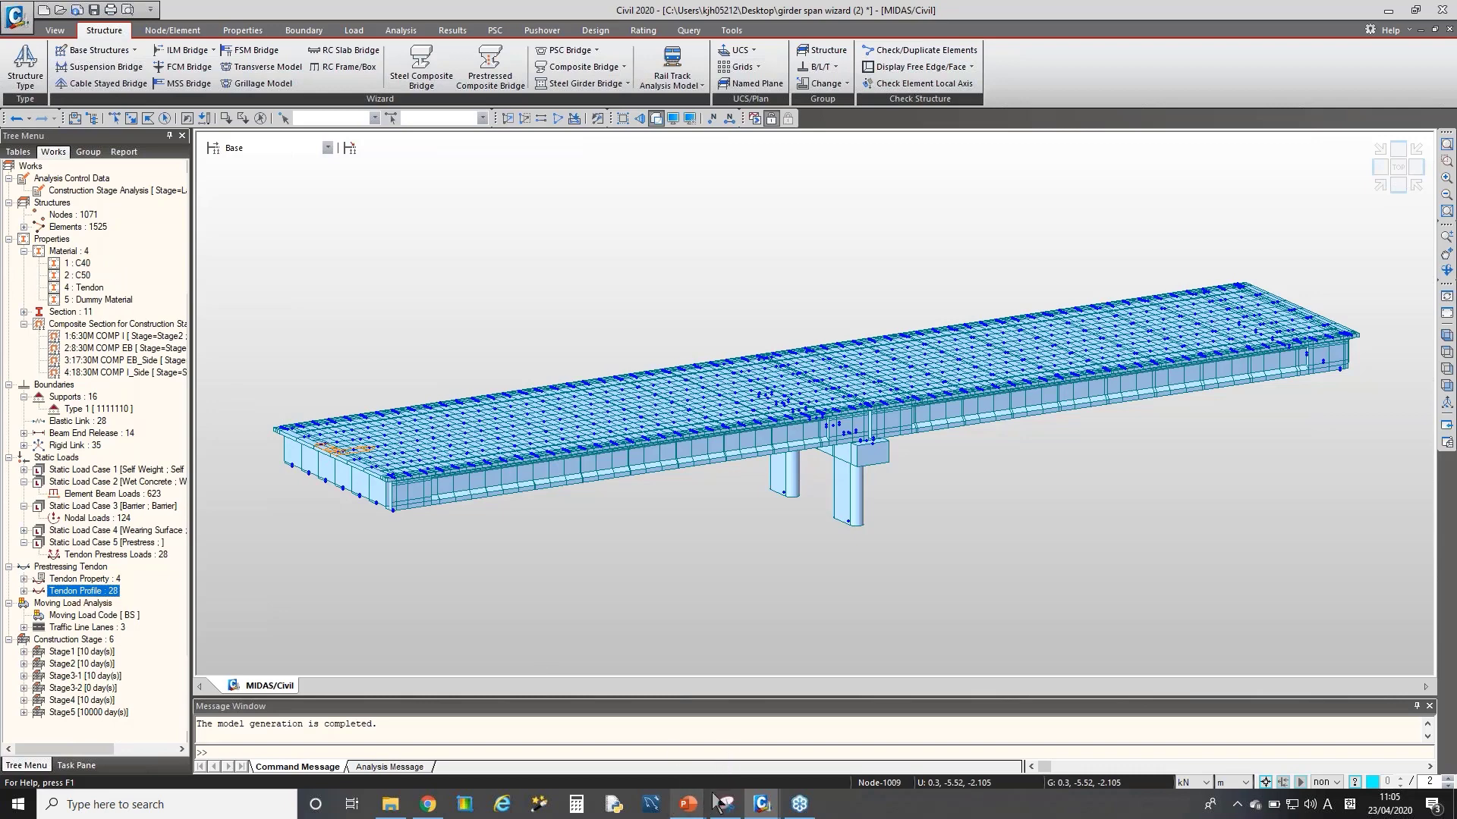
- Reopen the Prestressed Composite Bridge wizard and capture its Layout page with the Snipping Tool
{"action": "left_click", "coordinate": [488, 78]}
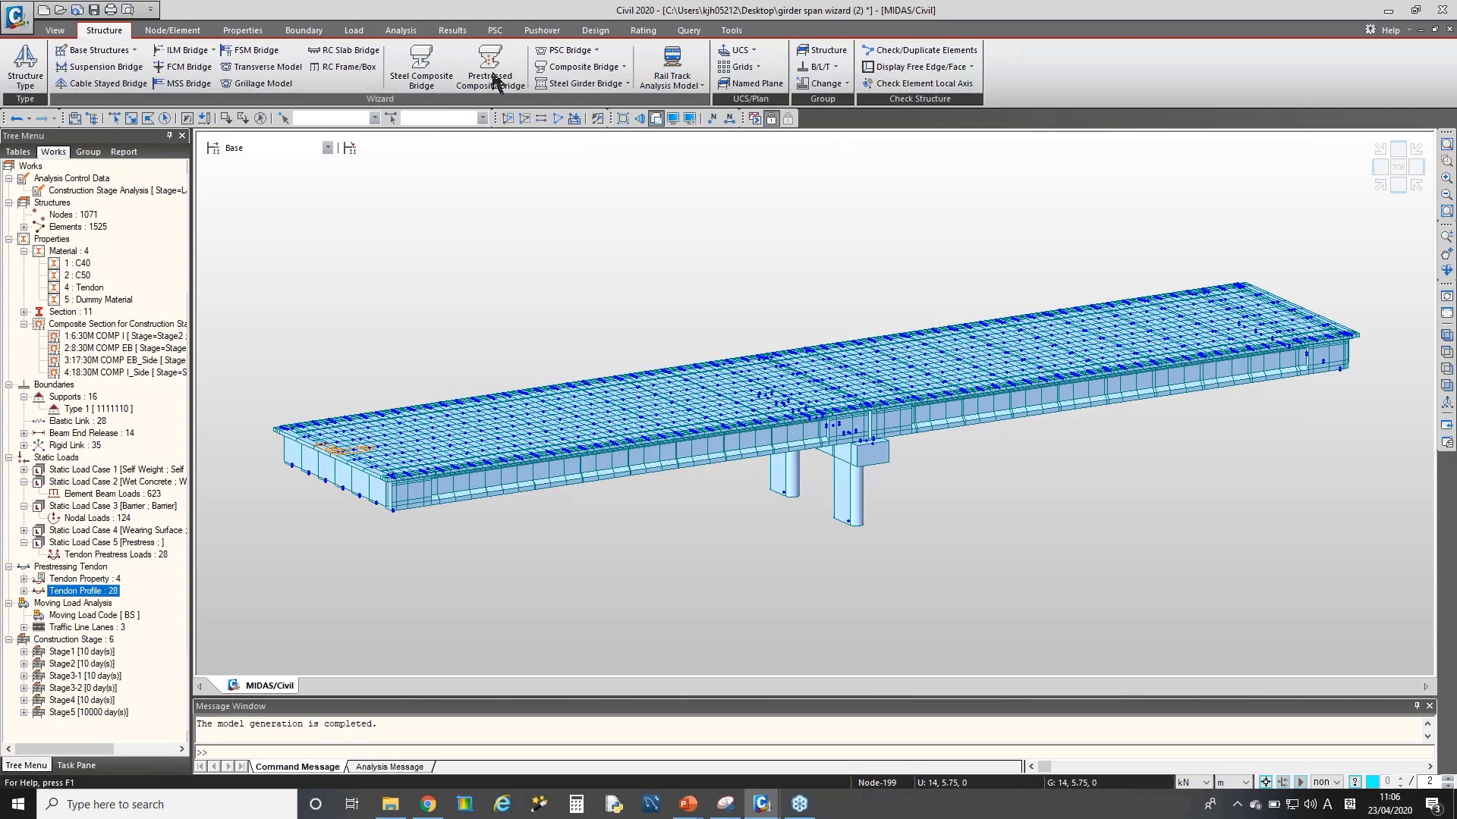
{"action": "left_click", "coordinate": [502, 86]}
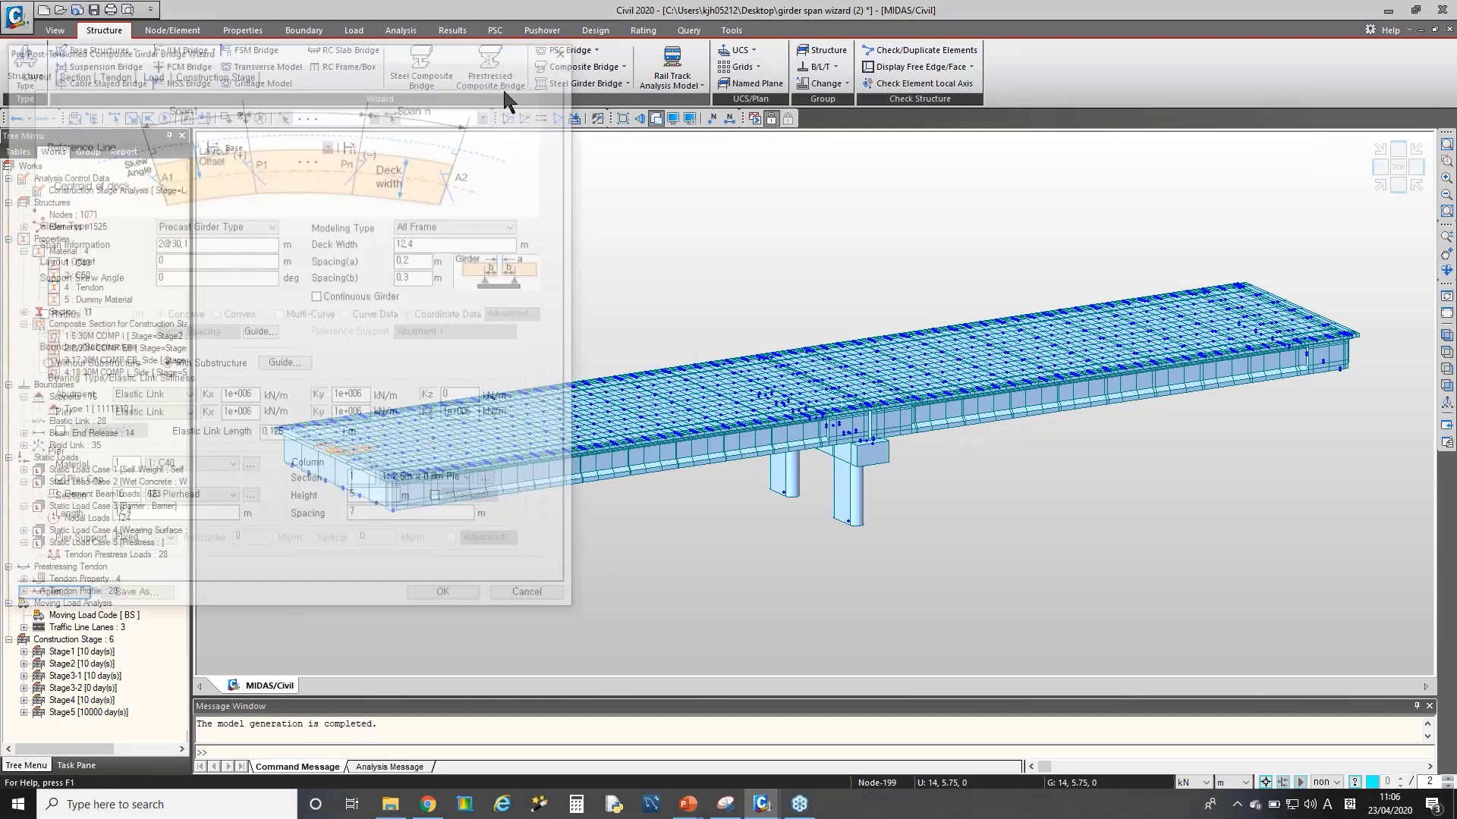
{"action": "left_click_drag", "start_coordinate": [325, 58], "coordinate": [392, 71]}
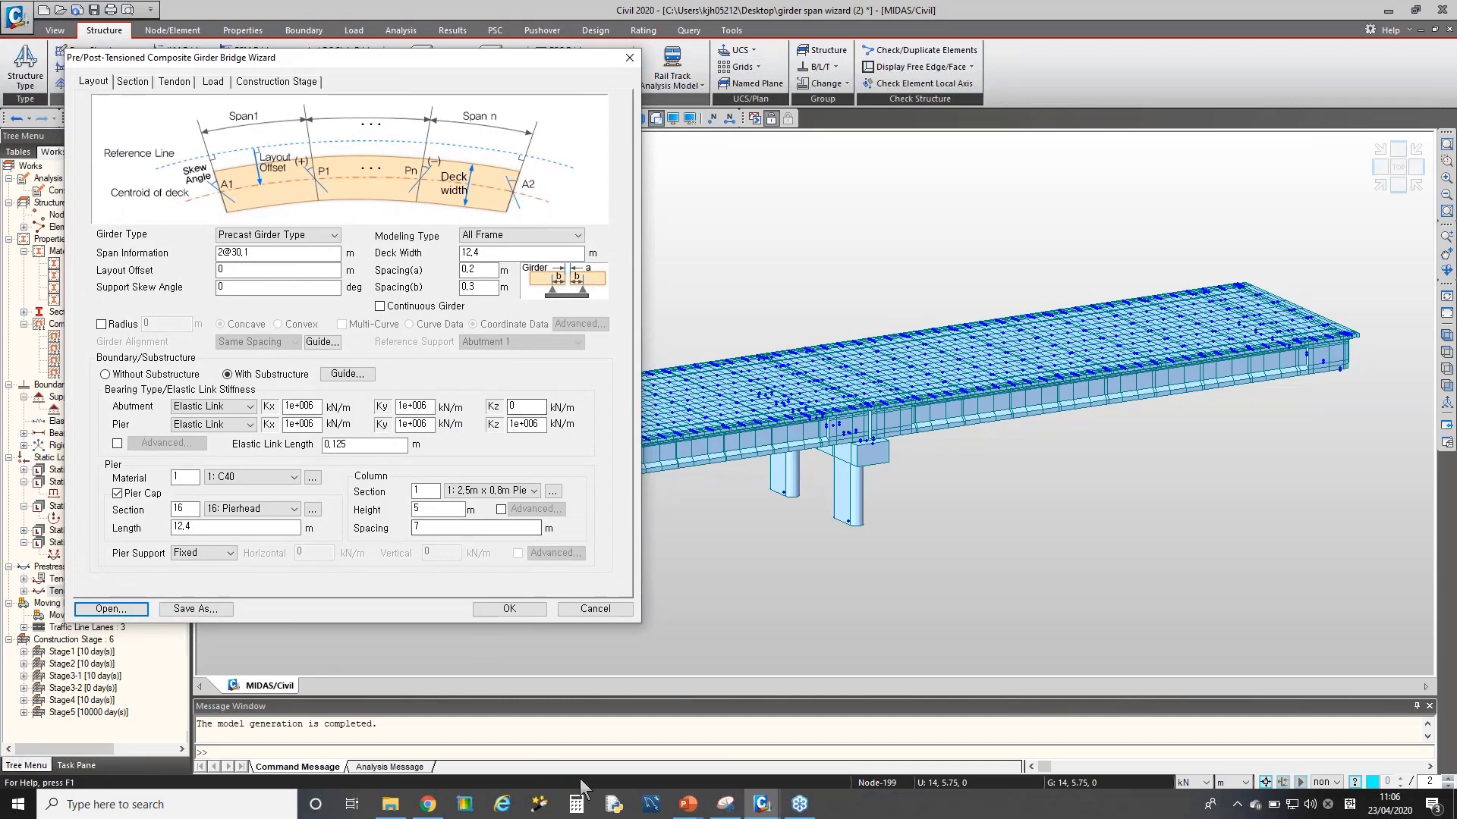
{"action": "left_click", "coordinate": [726, 804]}
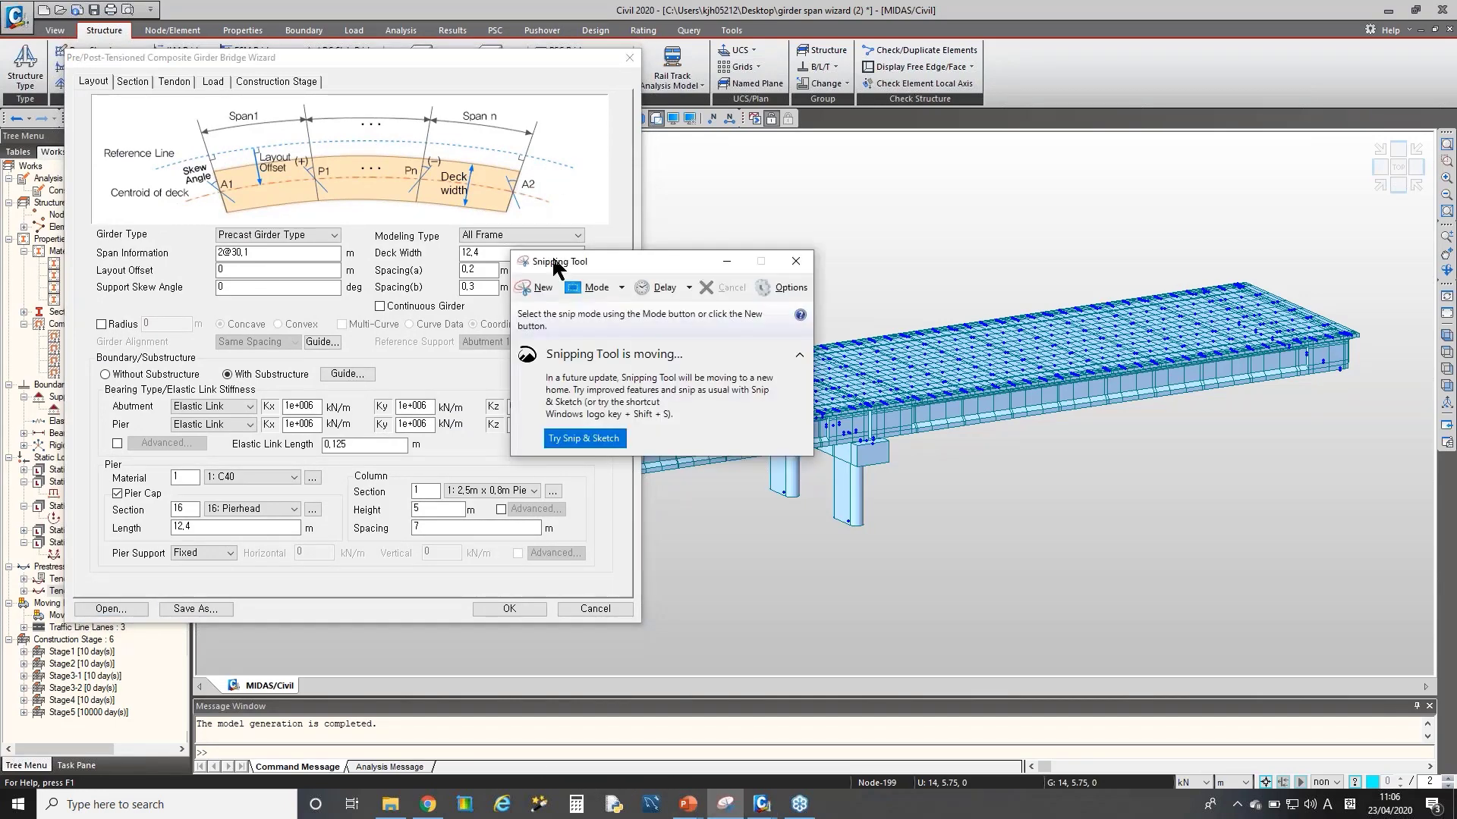
{"action": "left_click", "coordinate": [535, 287]}
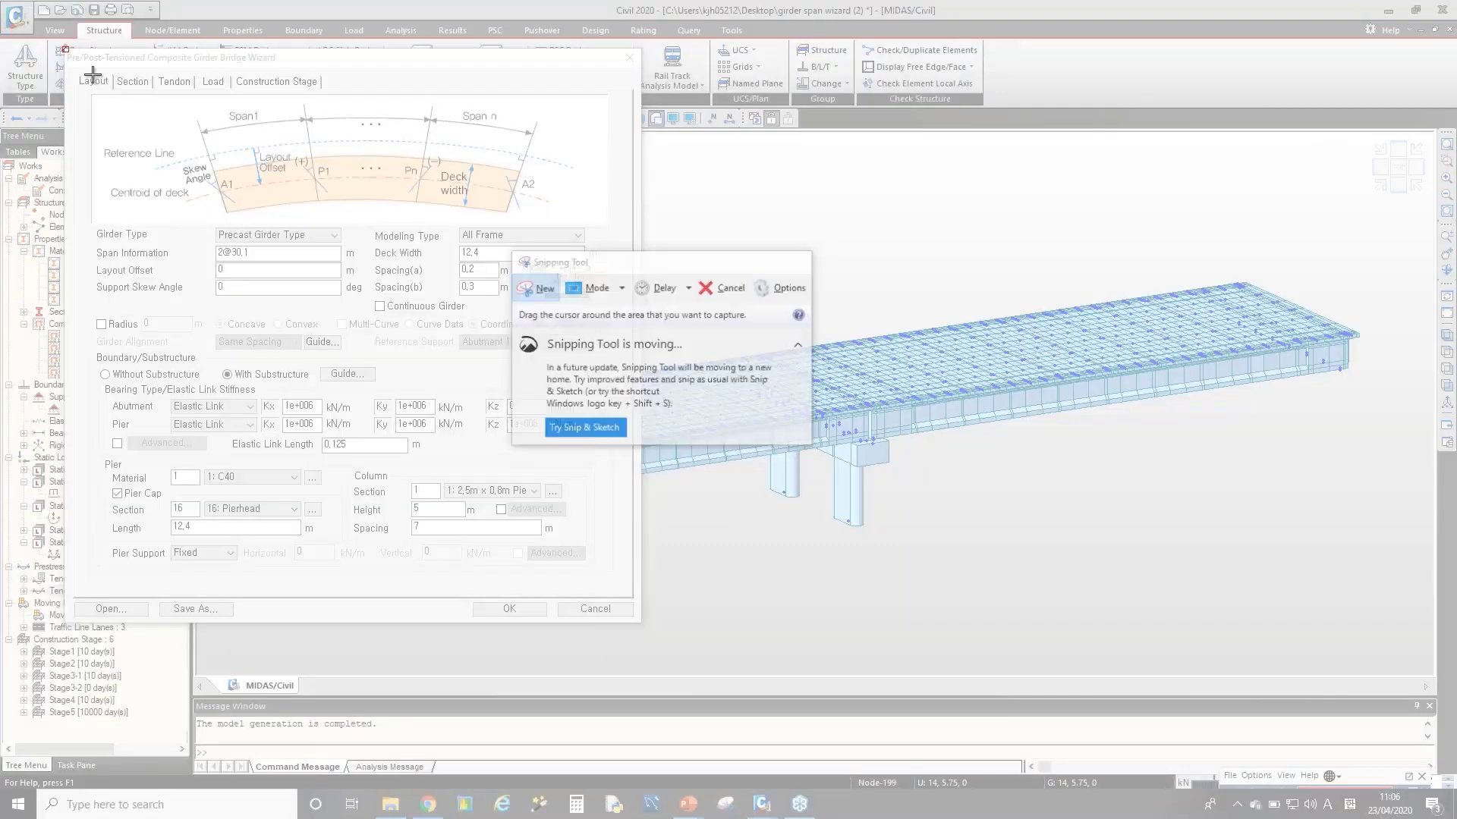
{"action": "left_click_drag", "start_coordinate": [63, 47], "coordinate": [567, 479]}
{"action": "left_click_drag", "start_coordinate": [598, 526], "coordinate": [645, 626]}
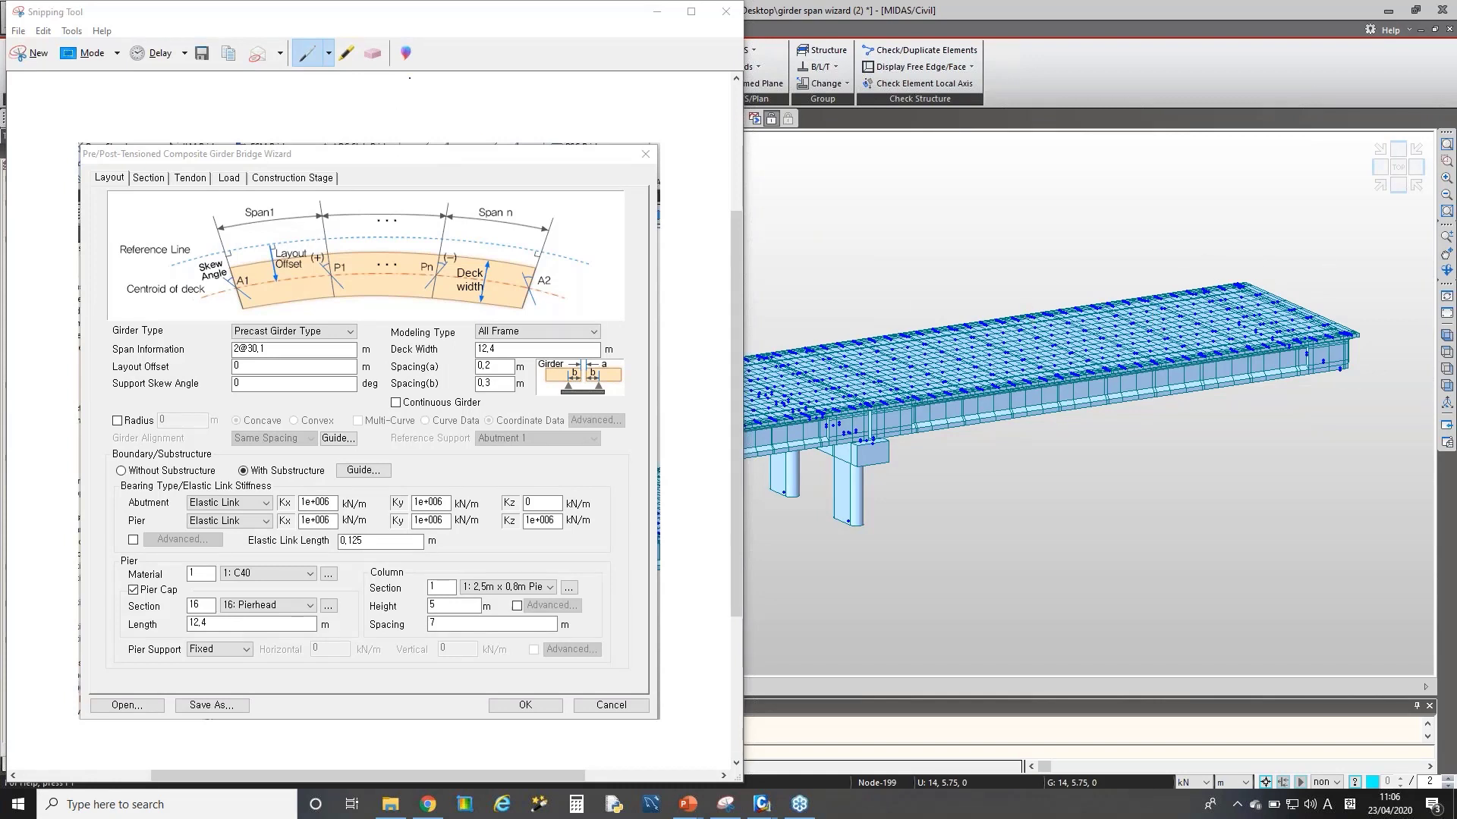
{"action": "left_click", "coordinate": [383, 95]}
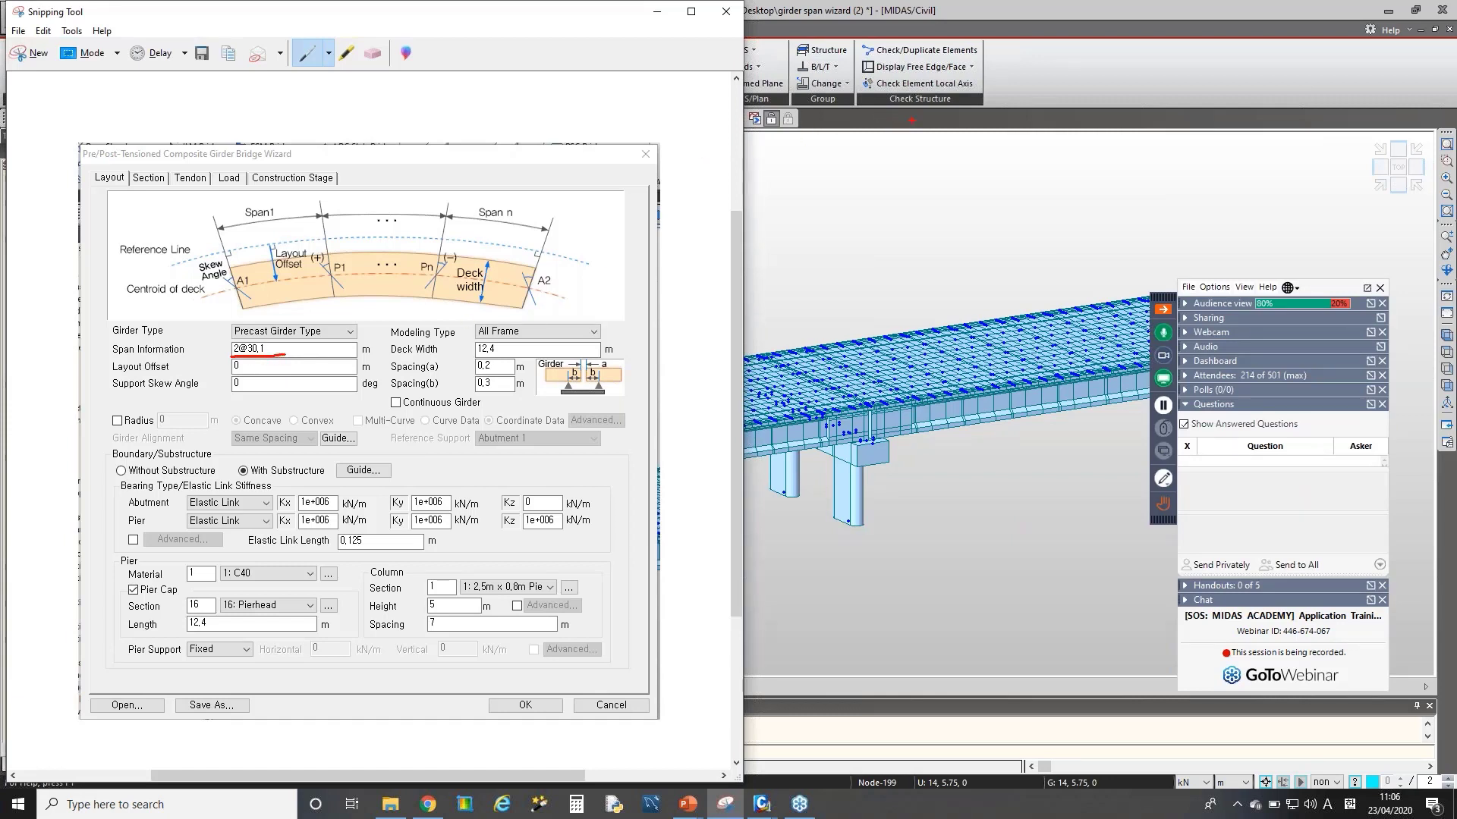
{"action": "key", "text": "Escape"}
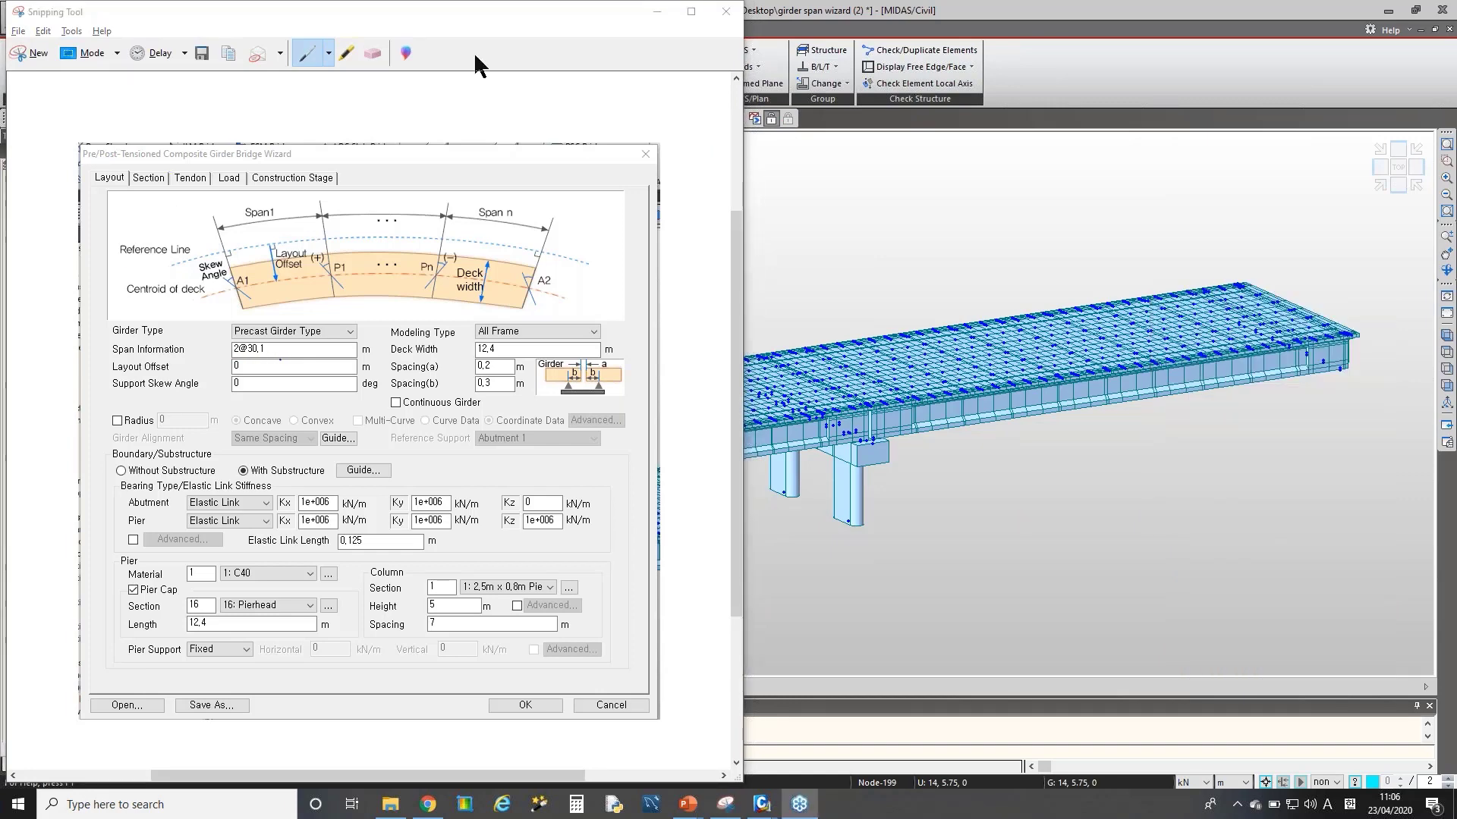
{"action": "left_click", "coordinate": [924, 6]}
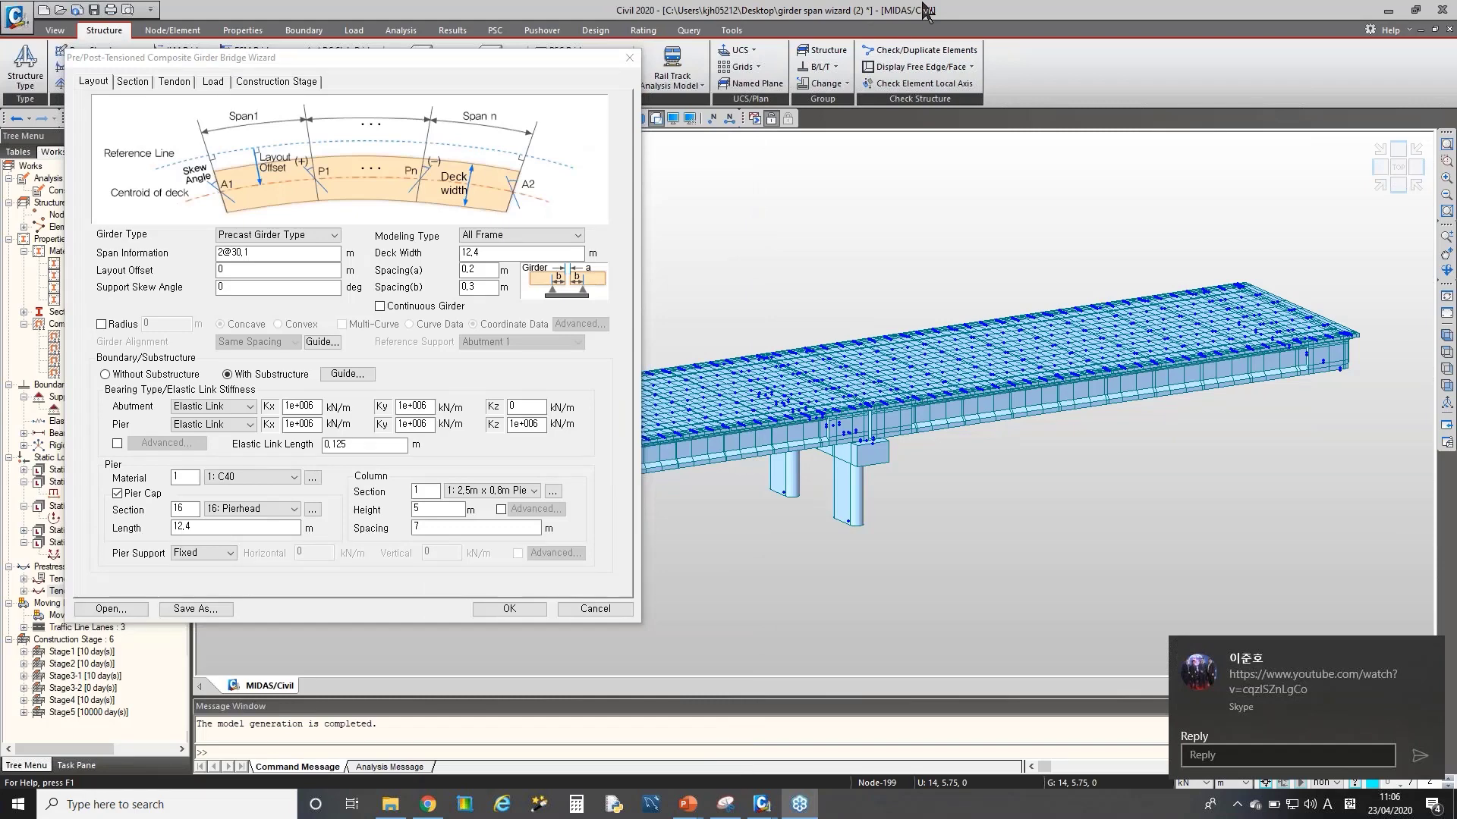
{"action": "left_click", "coordinate": [1430, 652]}
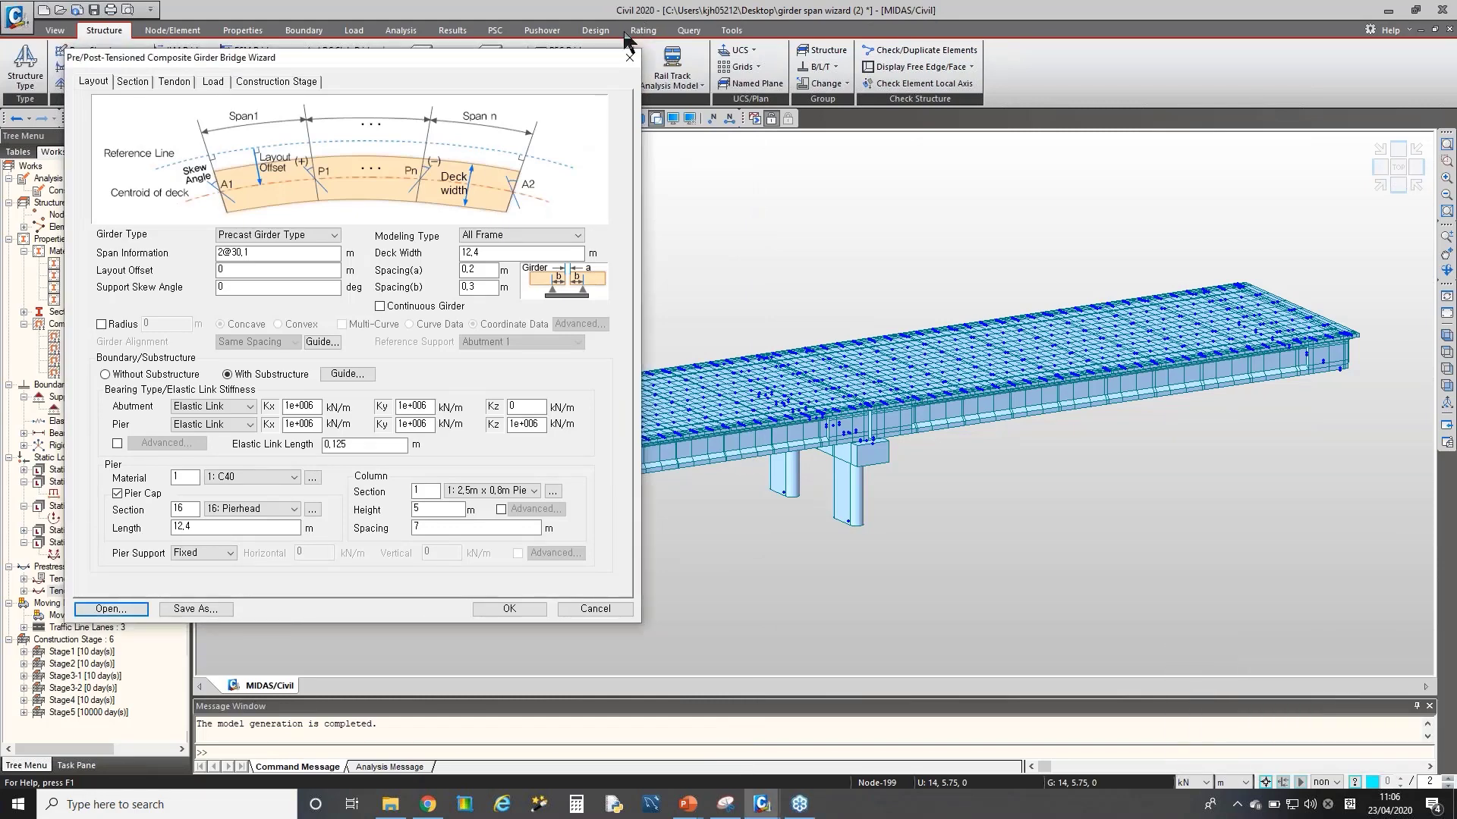
{"action": "left_click", "coordinate": [629, 58]}
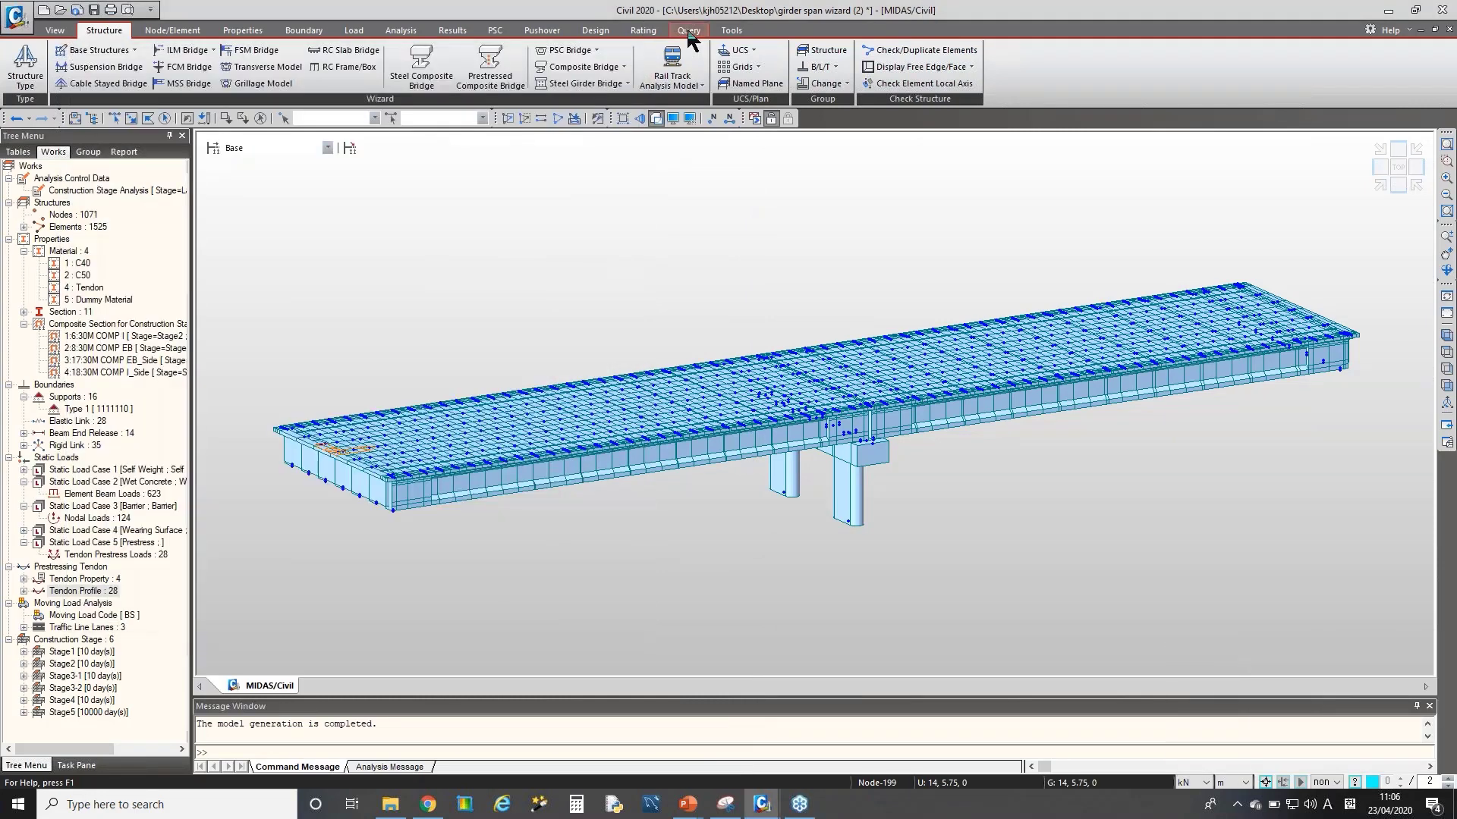
- Show the model as a wireframe and query the two end nodes along the deck's far edge to measure the bridge length
{"action": "left_click", "coordinate": [686, 31]}
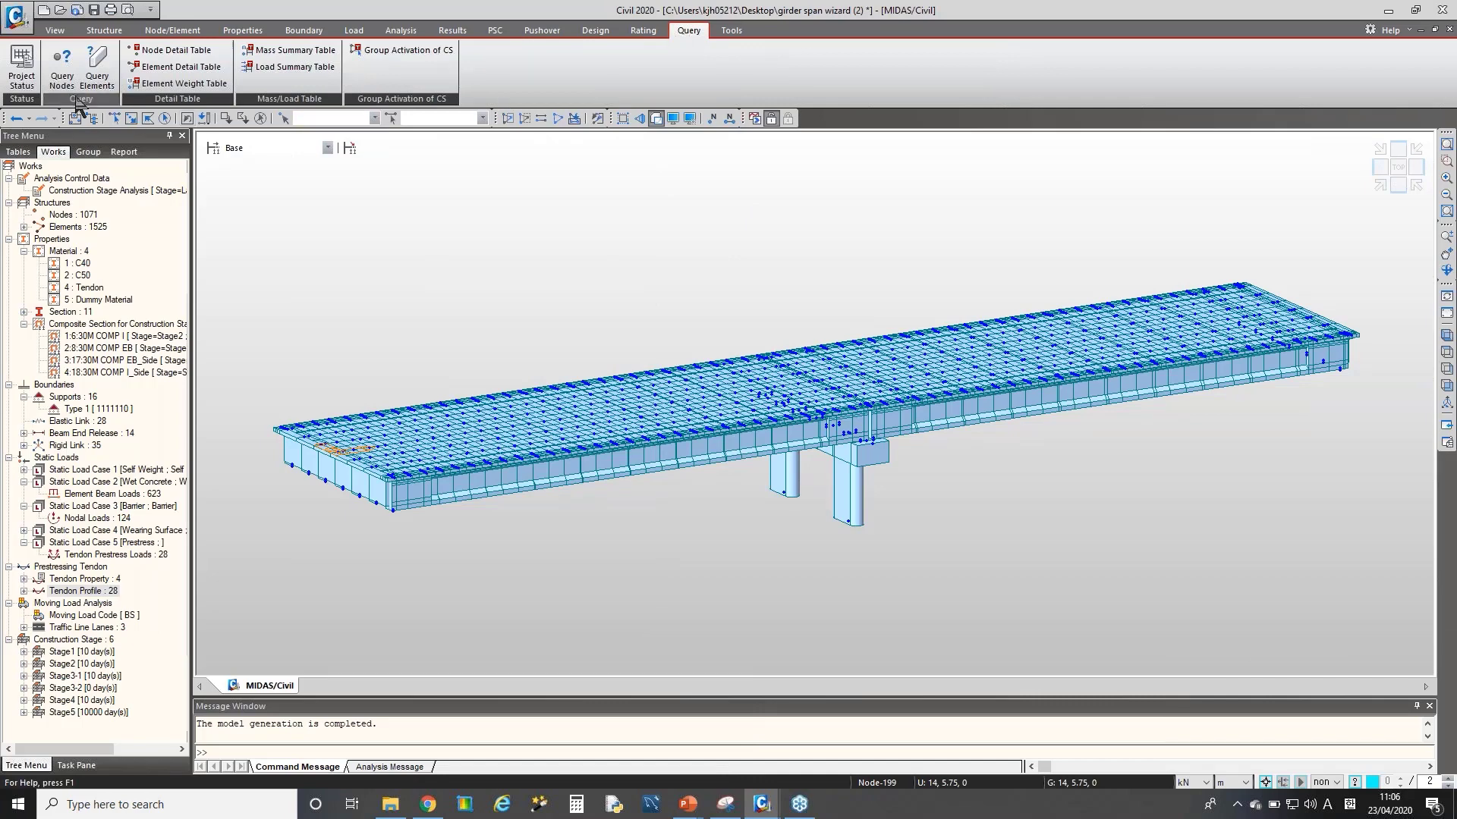
{"action": "left_click", "coordinate": [63, 69]}
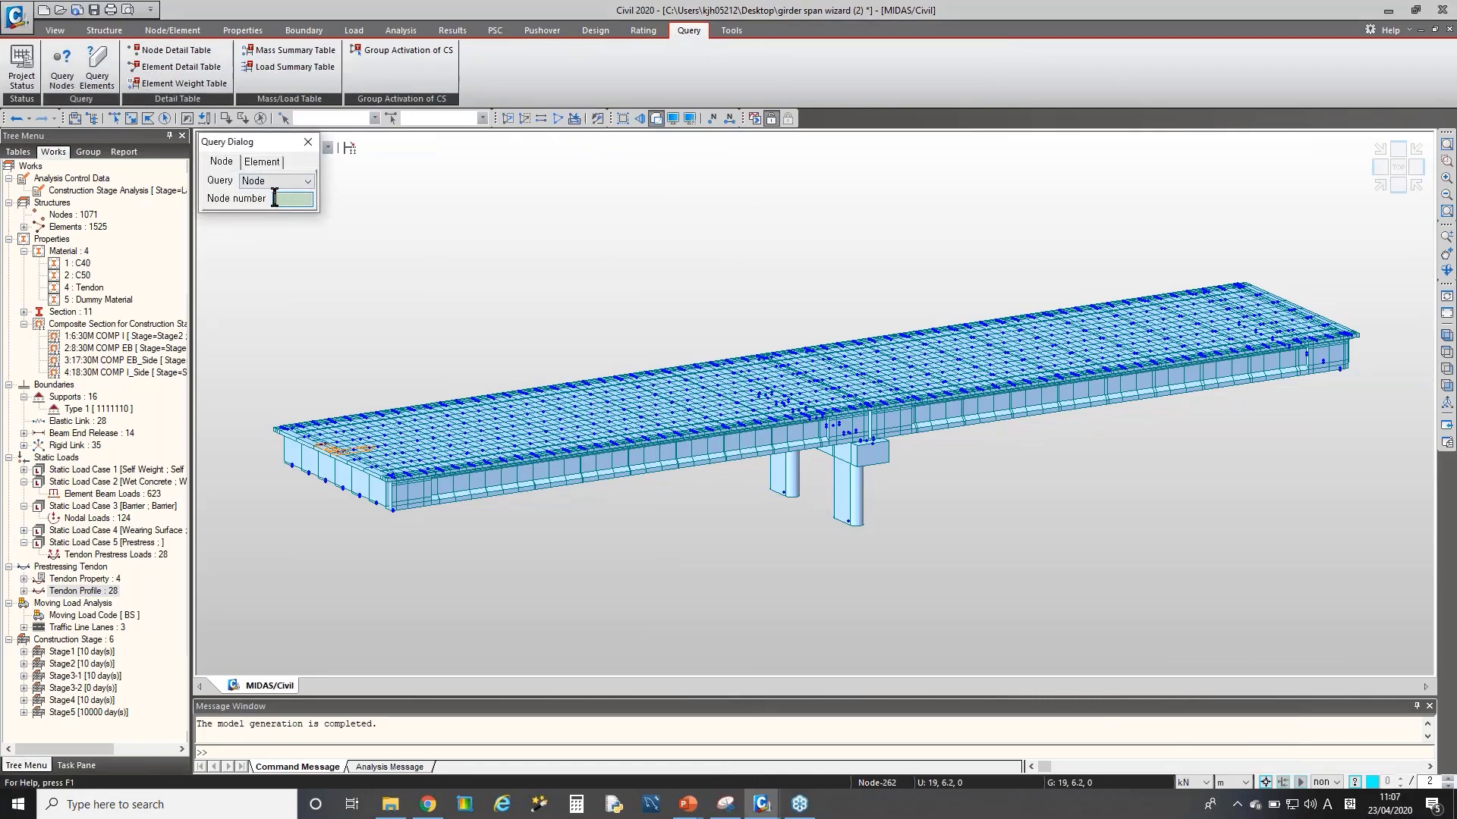
{"action": "left_click", "coordinate": [689, 119]}
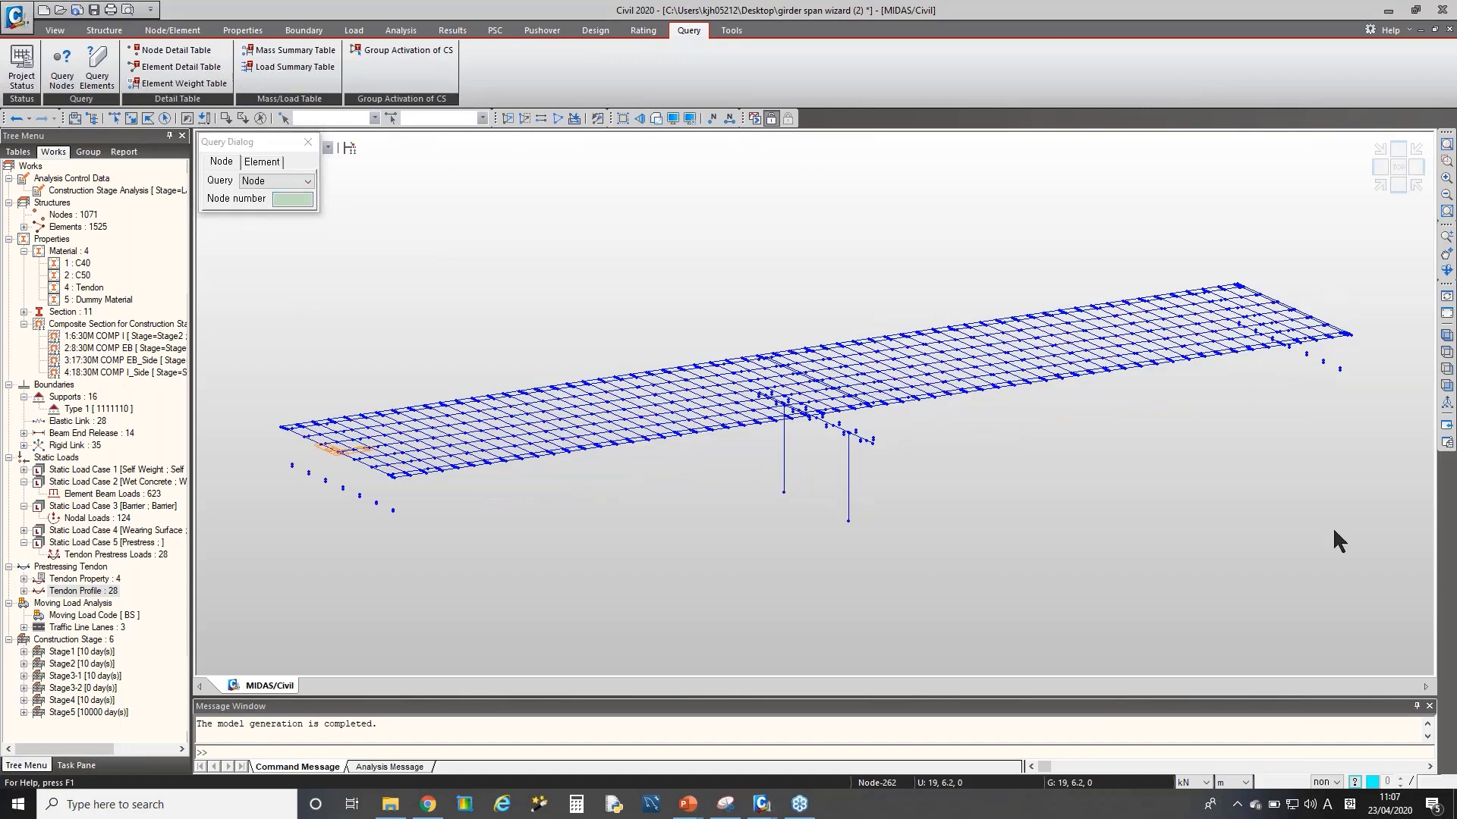
{"action": "left_click", "coordinate": [288, 200]}
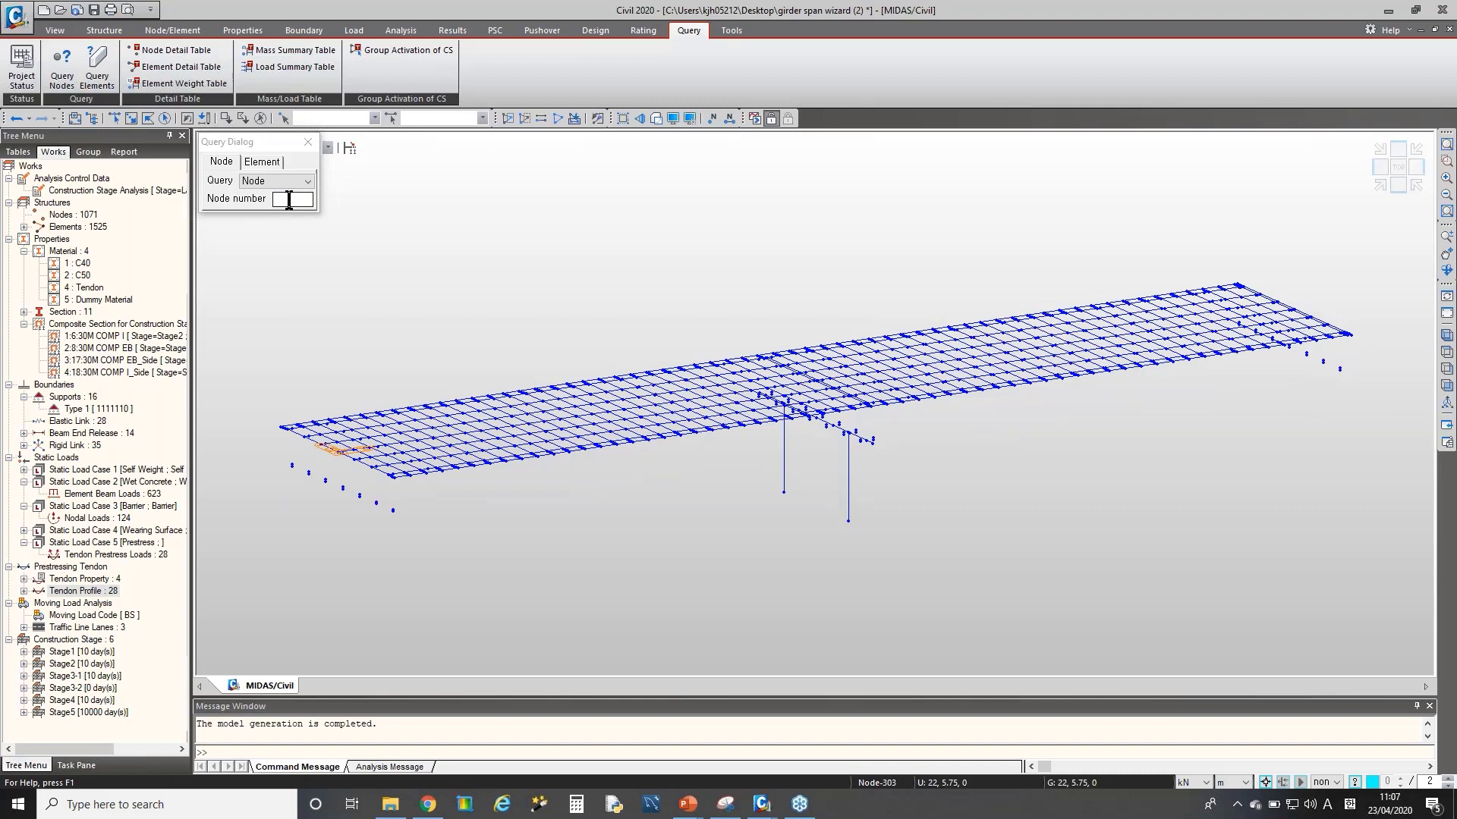
{"action": "left_click", "coordinate": [265, 423]}
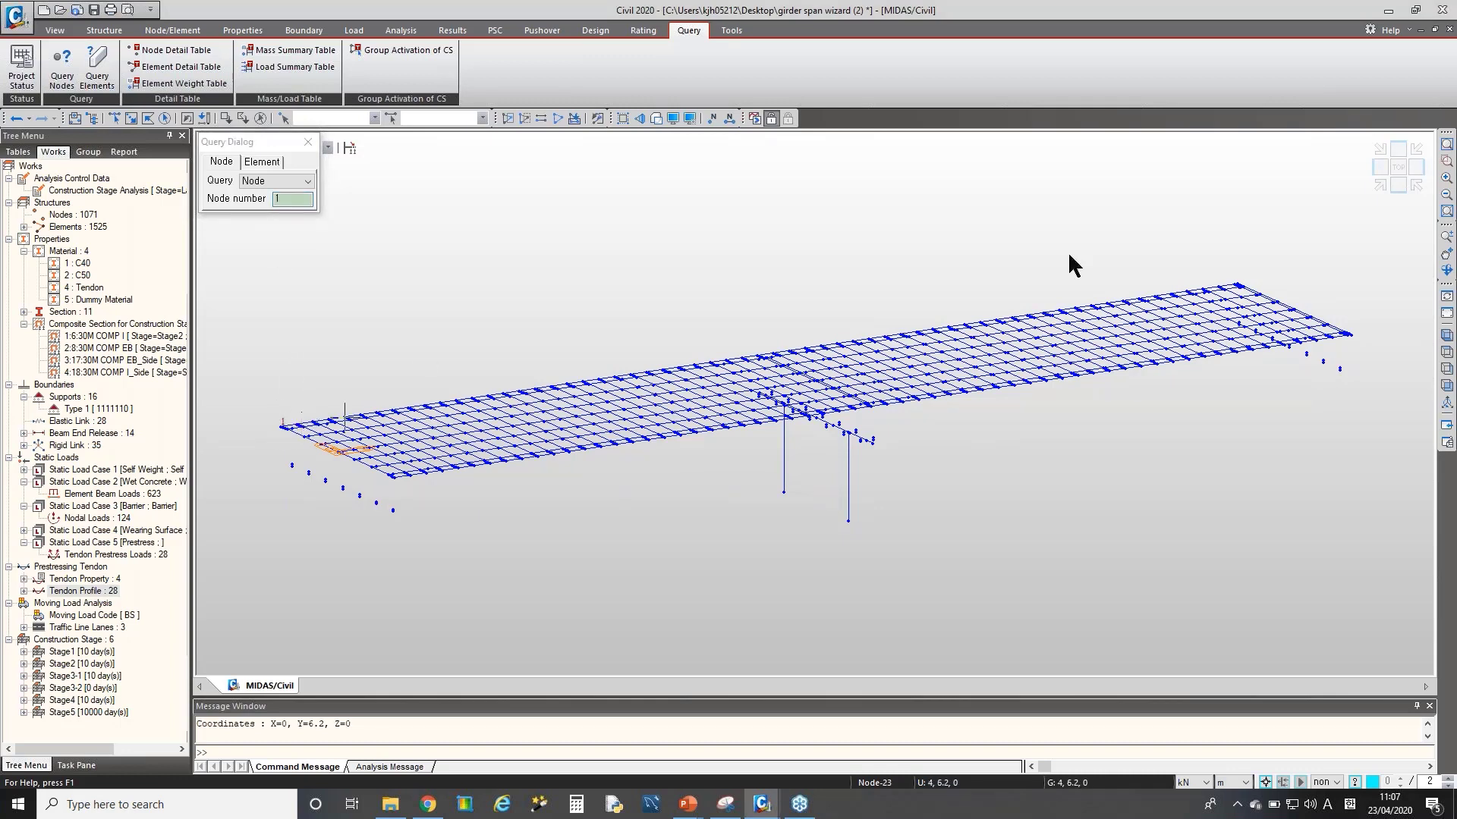
{"action": "left_click", "coordinate": [1245, 258]}
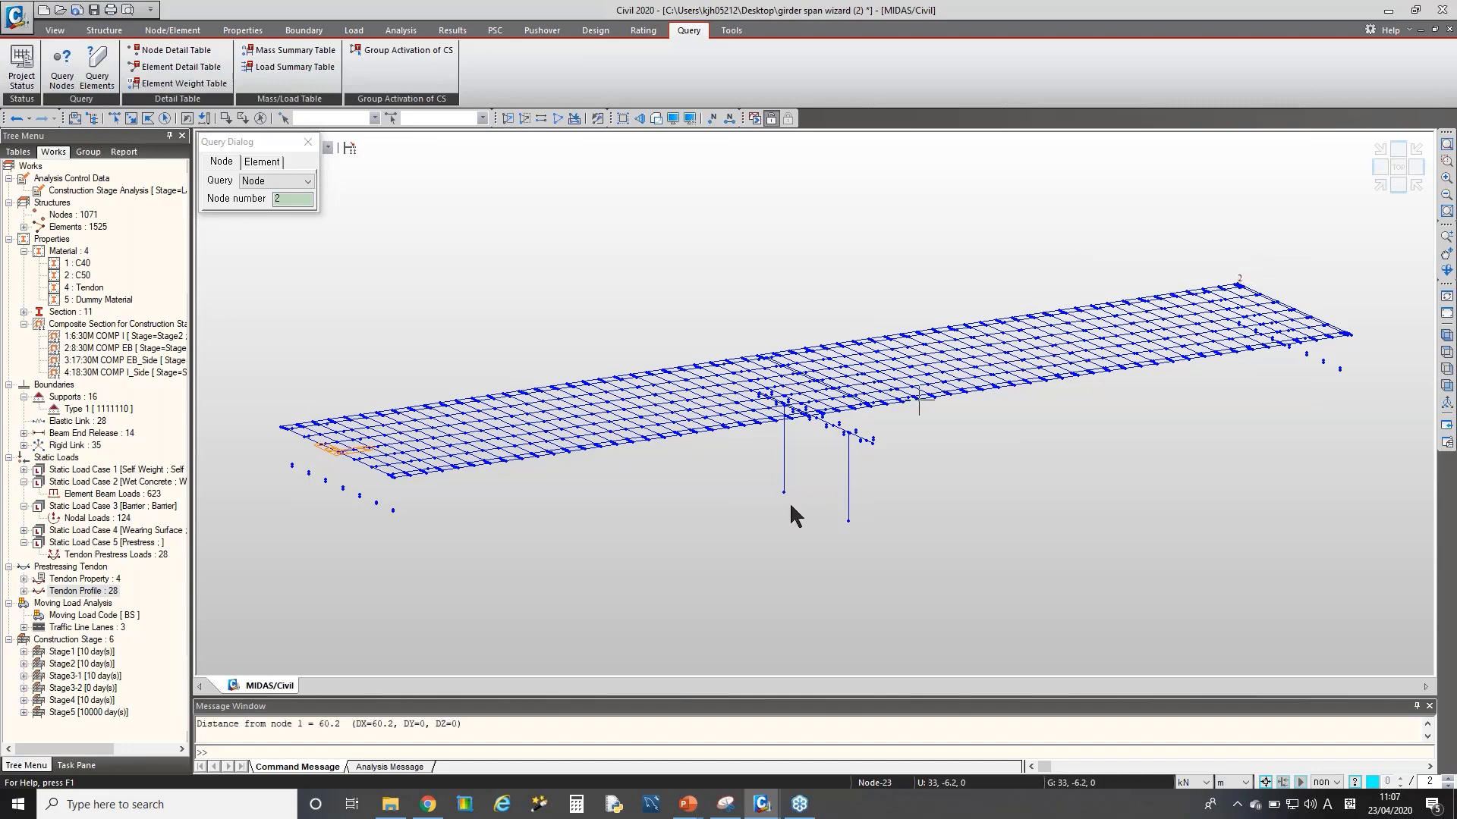
- Enlarge the message window and examine the query results for nodes 1 and 2, including the distance between them
{"action": "left_click_drag", "start_coordinate": [599, 694], "coordinate": [599, 604]}
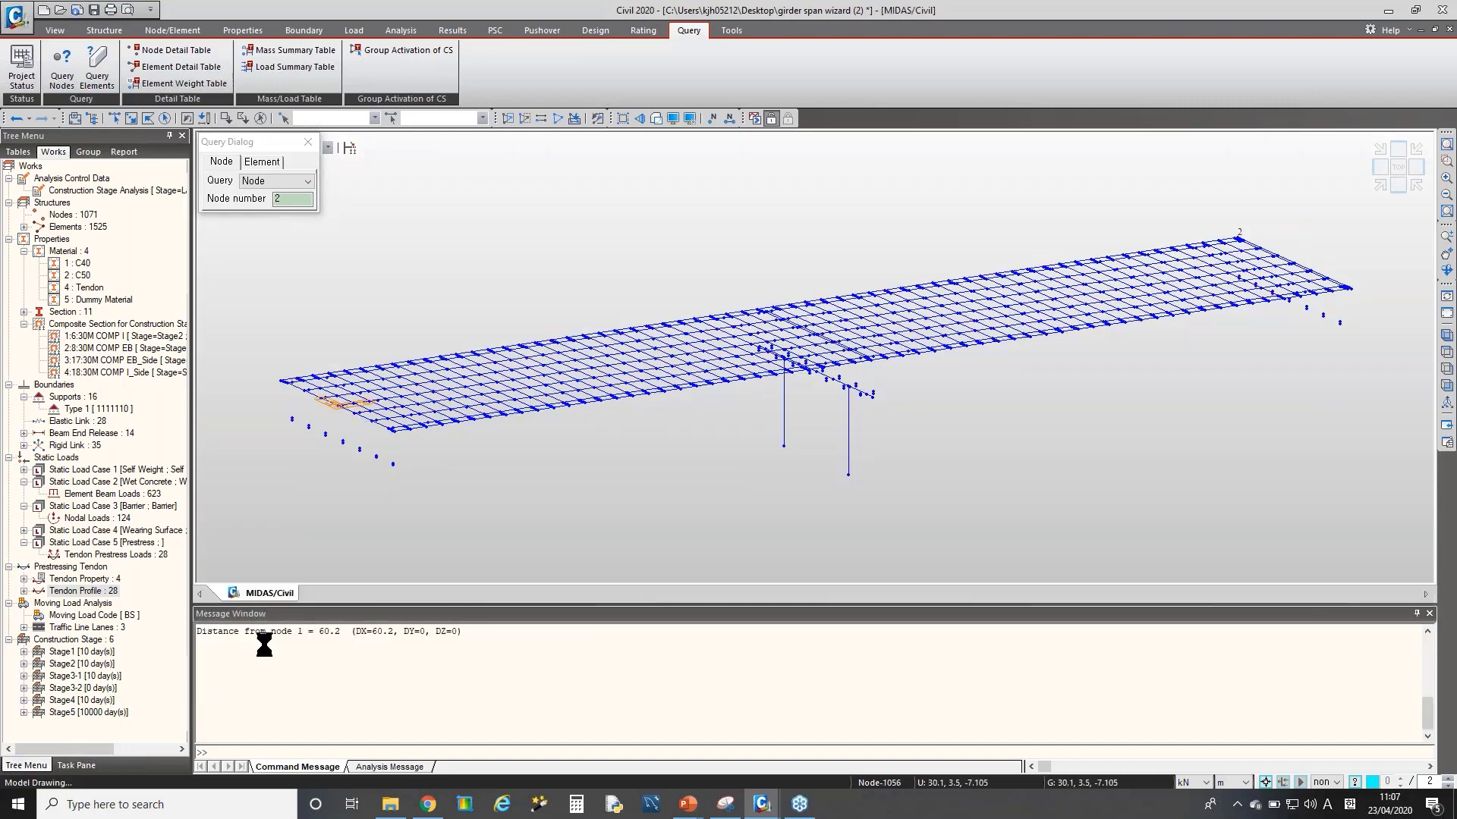
{"action": "left_click", "coordinate": [312, 642]}
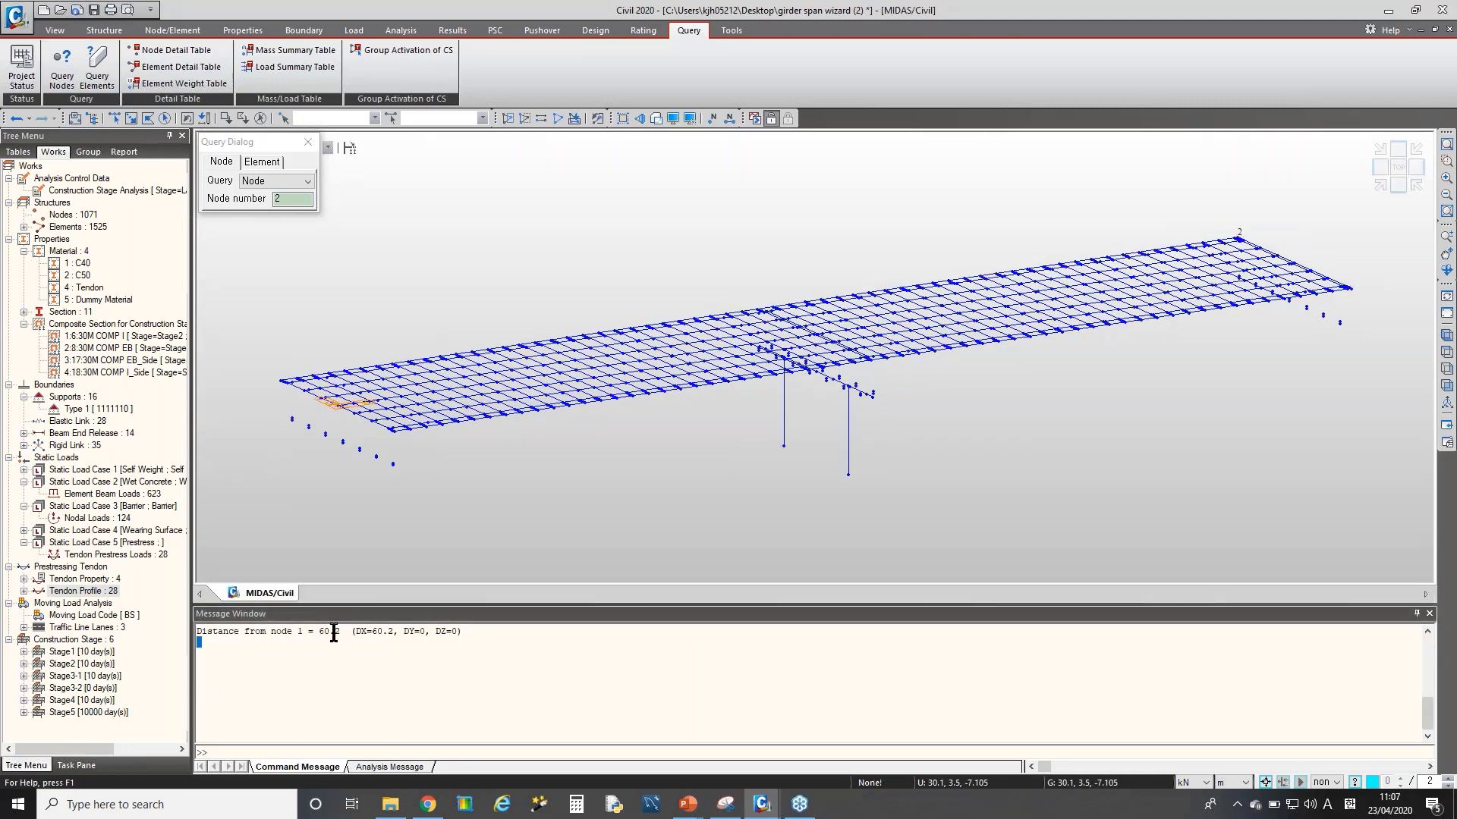
{"action": "scroll", "coordinate": [360, 651], "scroll_direction": "up", "scroll_amount": 3}
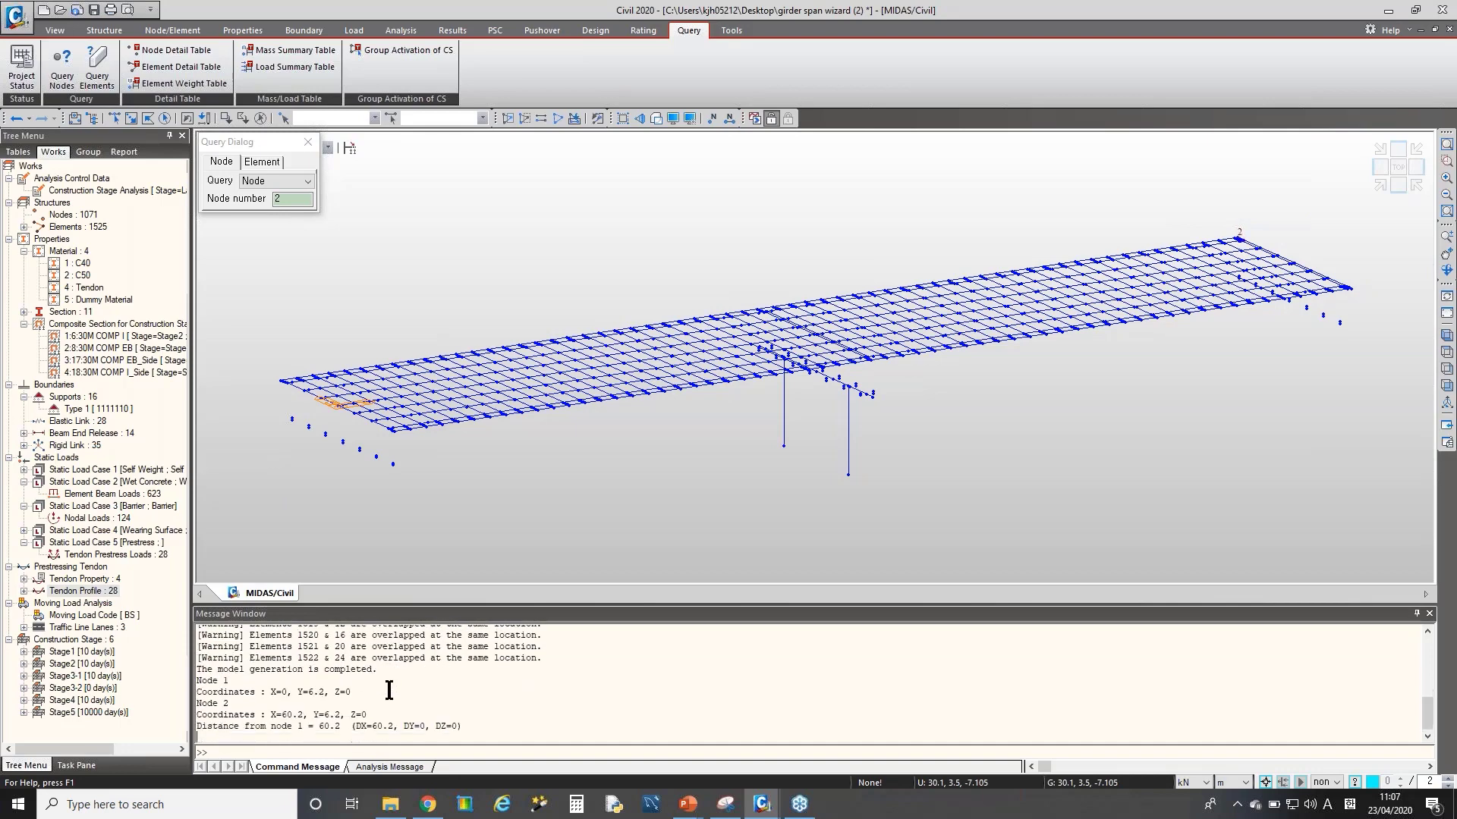
{"action": "triple_click", "coordinate": [202, 681]}
{"action": "triple_click", "coordinate": [207, 705]}
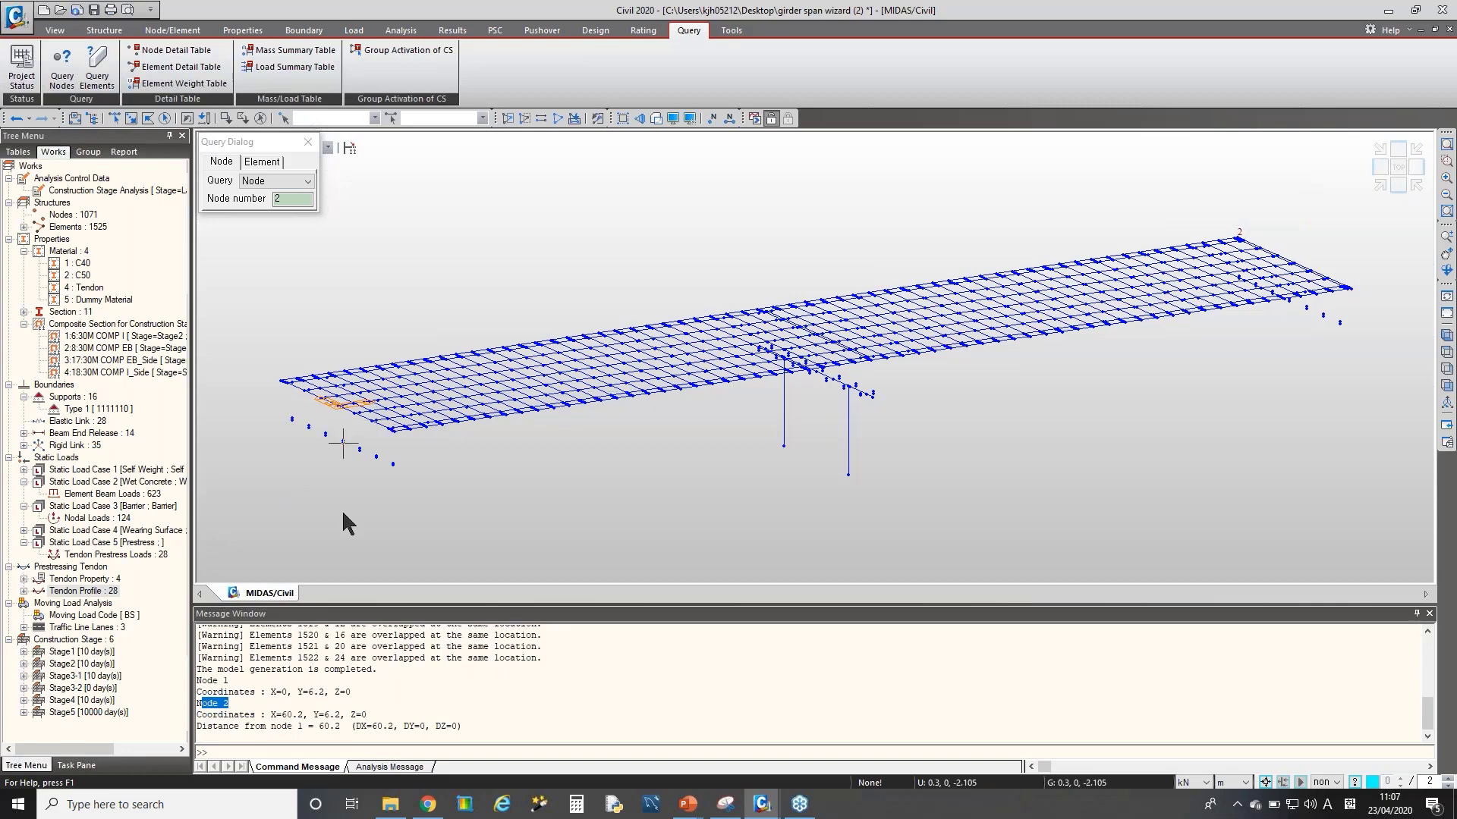
{"action": "double_click", "coordinate": [329, 726]}
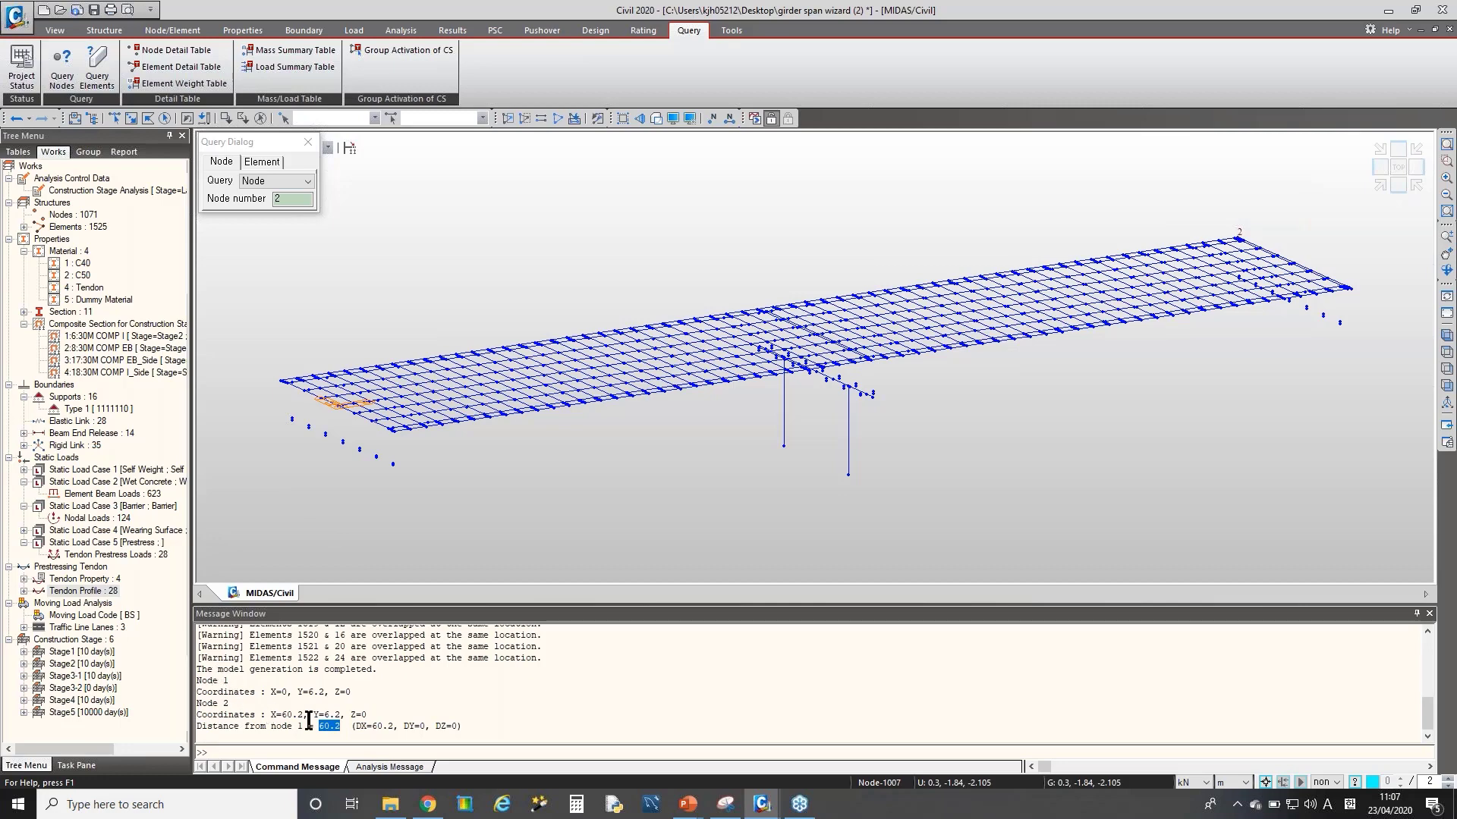
{"action": "left_click_drag", "start_coordinate": [355, 726], "coordinate": [471, 726]}
{"action": "left_click", "coordinate": [320, 727]}
{"action": "double_click", "coordinate": [320, 727]}
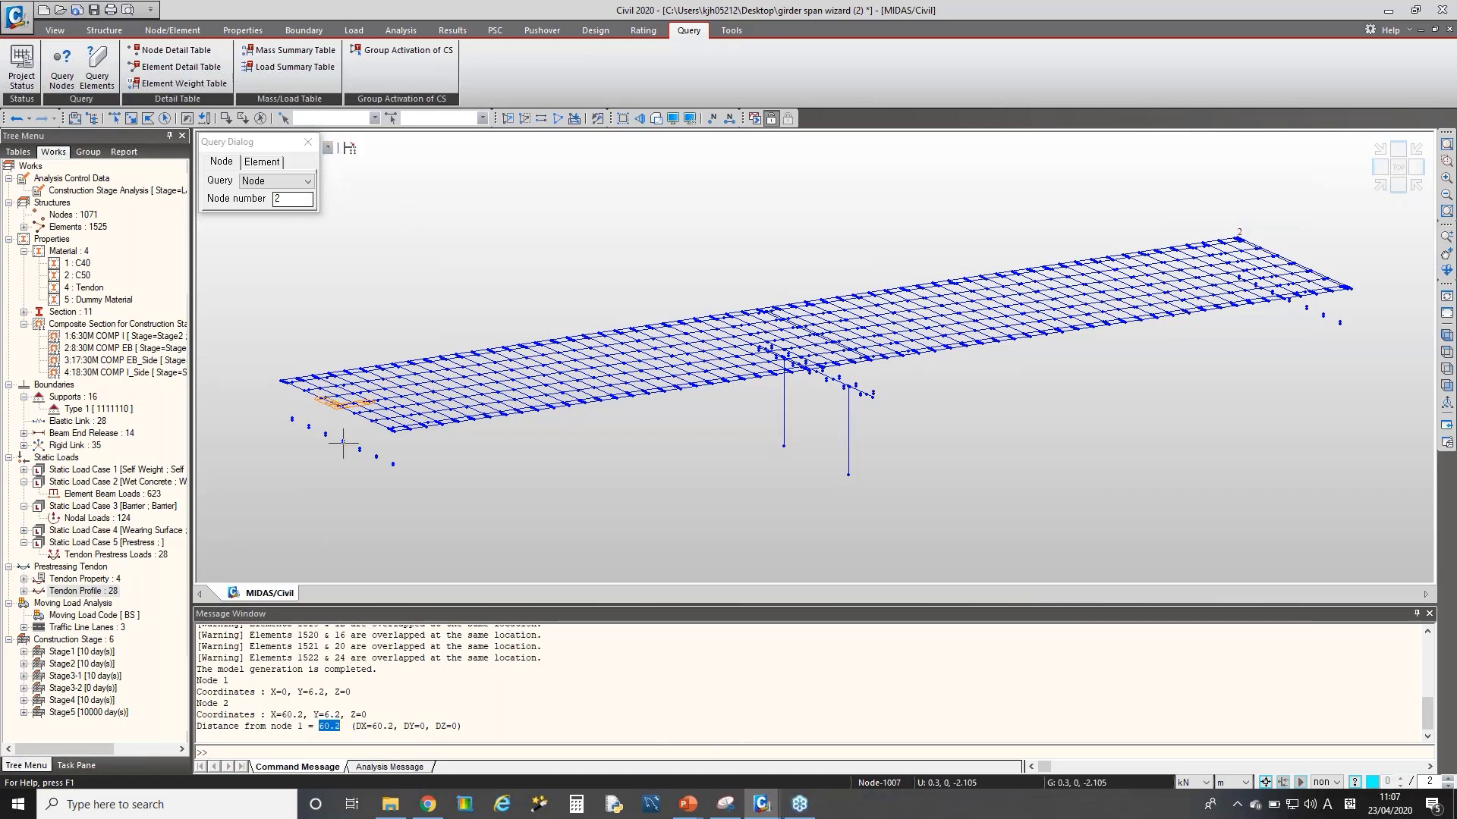
- Switch to the Snipping Tool capture, underline the Deck Width entry and return to midas Civil
{"action": "left_click", "coordinate": [726, 805]}
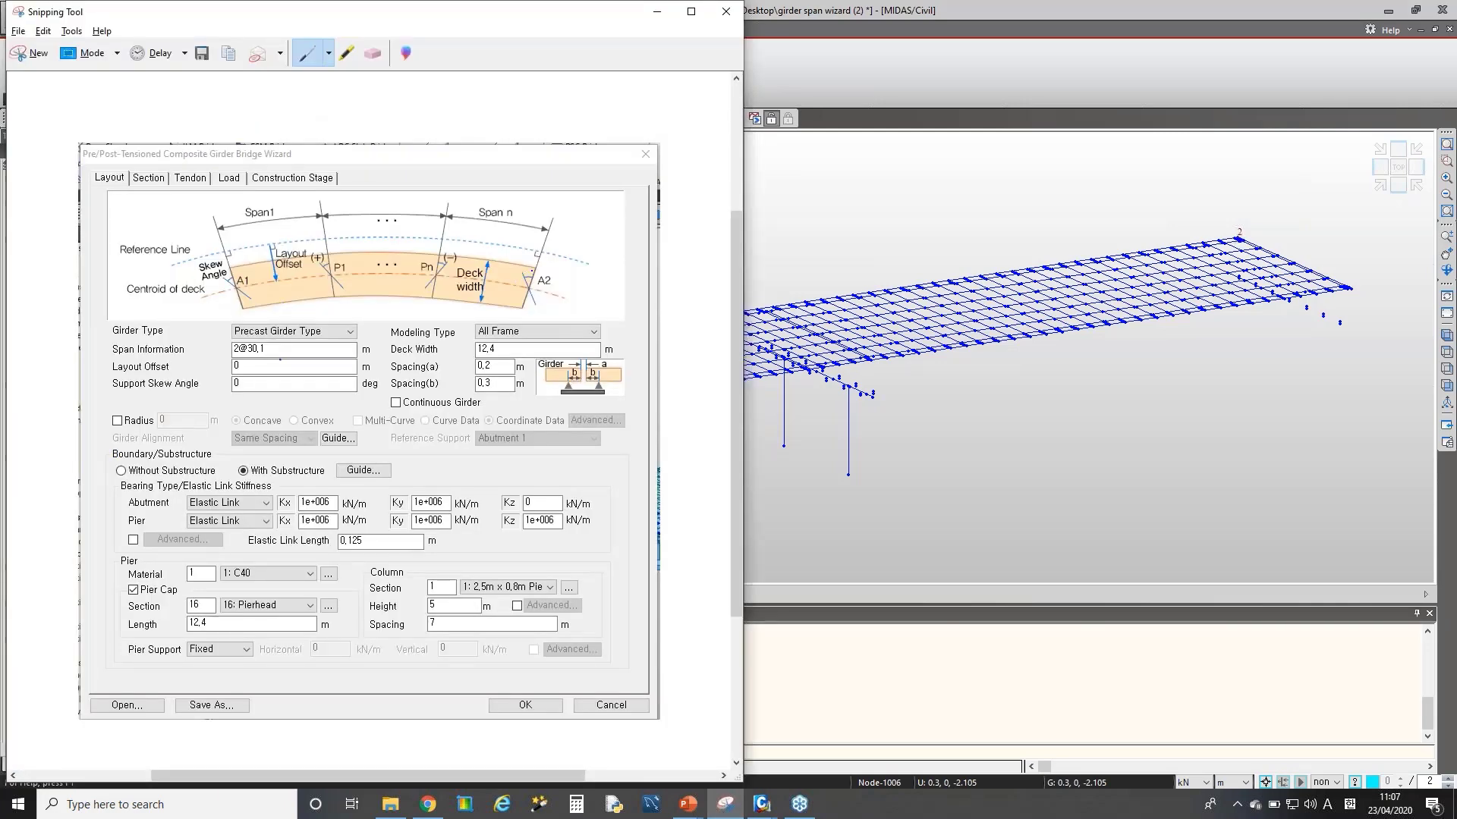
{"action": "left_click_drag", "start_coordinate": [389, 357], "coordinate": [525, 354]}
{"action": "key", "text": "alt+Tab"}
- Query the two corner nodes at the start of the deck, nodes 1 and 9, to measure the deck width
{"action": "double_click", "coordinate": [295, 199]}
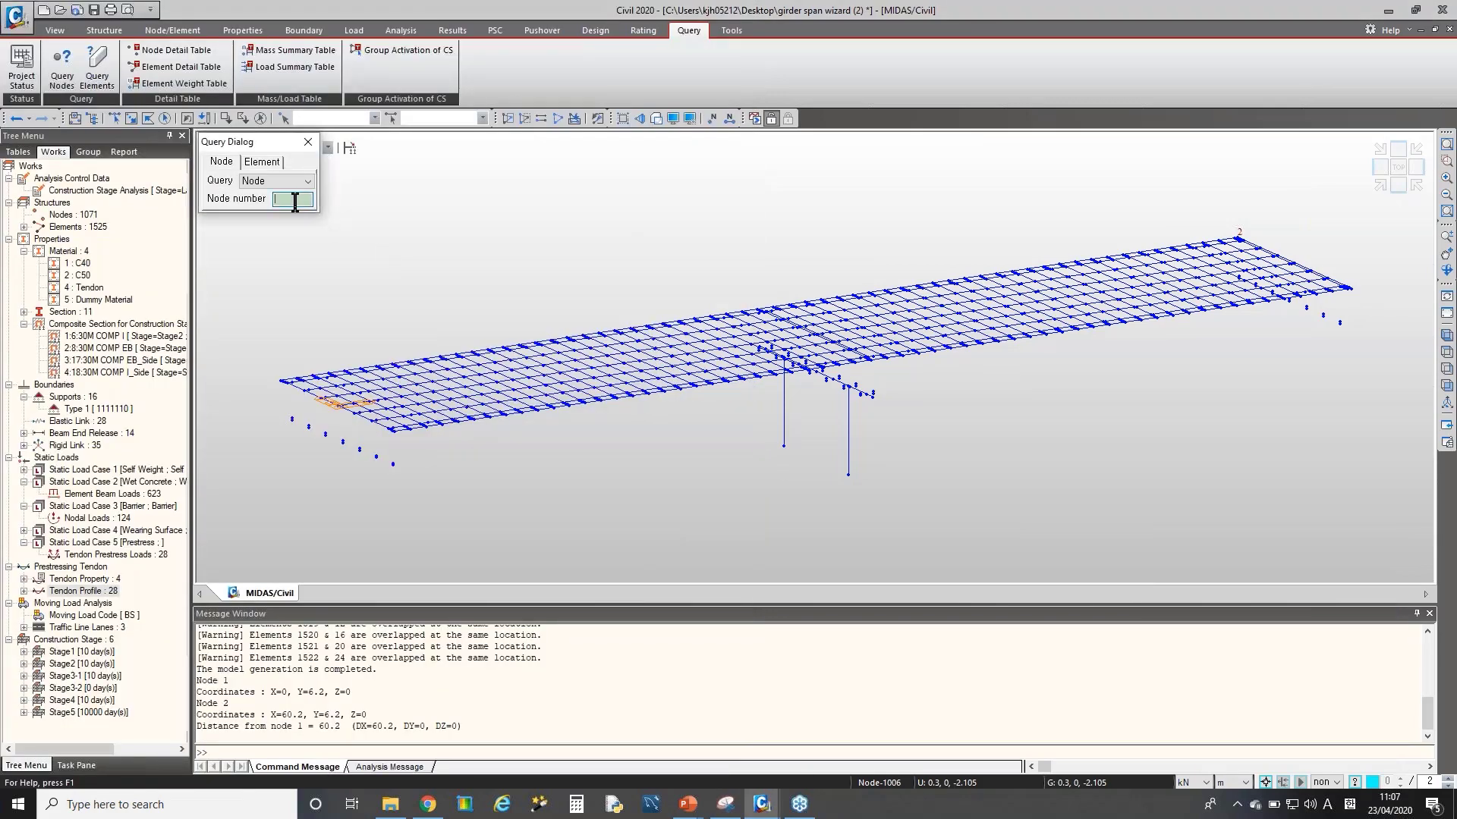
{"action": "left_click", "coordinate": [260, 372]}
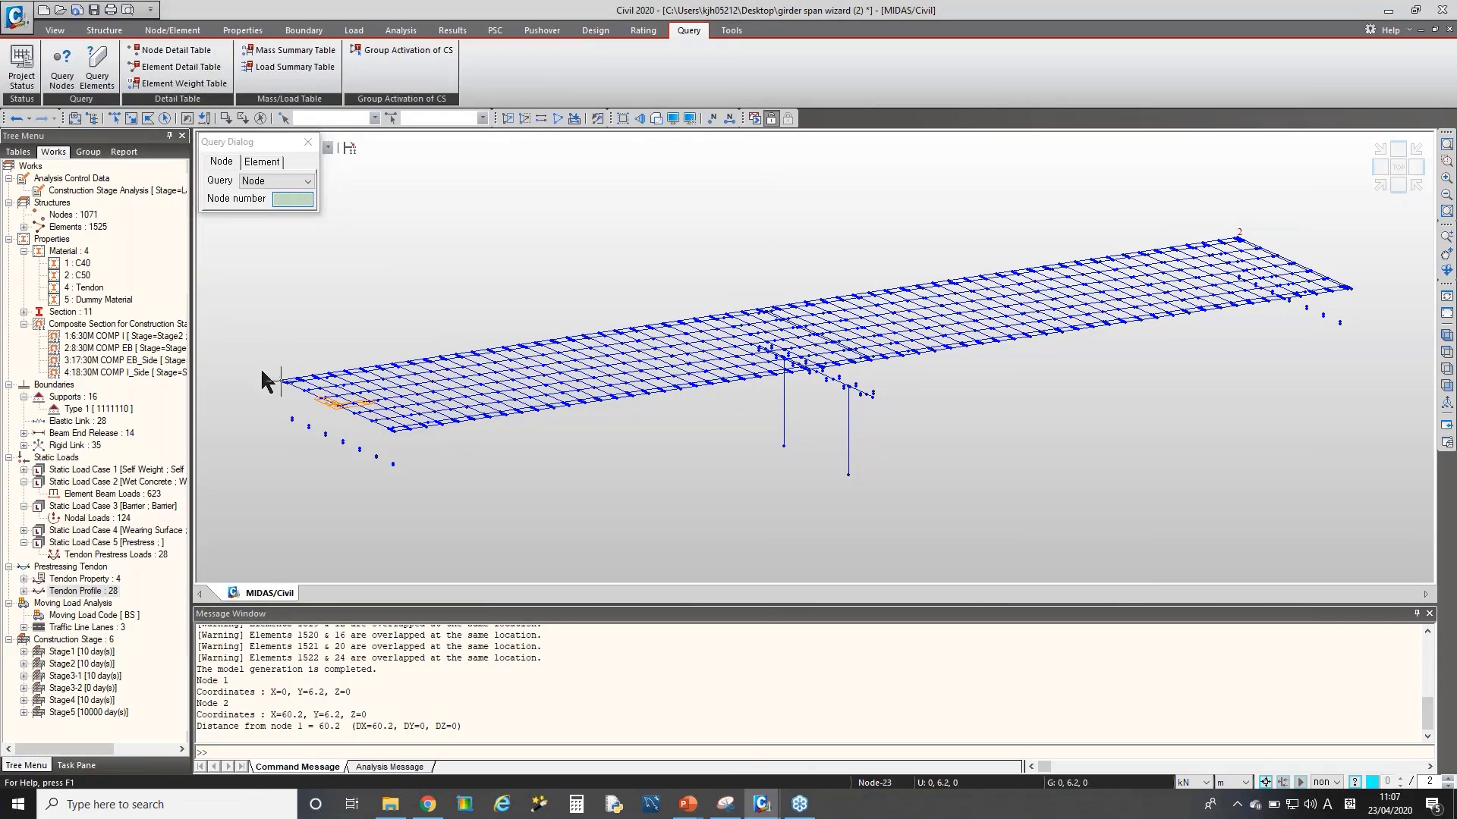
{"action": "left_click", "coordinate": [393, 463]}
{"action": "left_click_drag", "start_coordinate": [325, 699], "coordinate": [343, 699]}
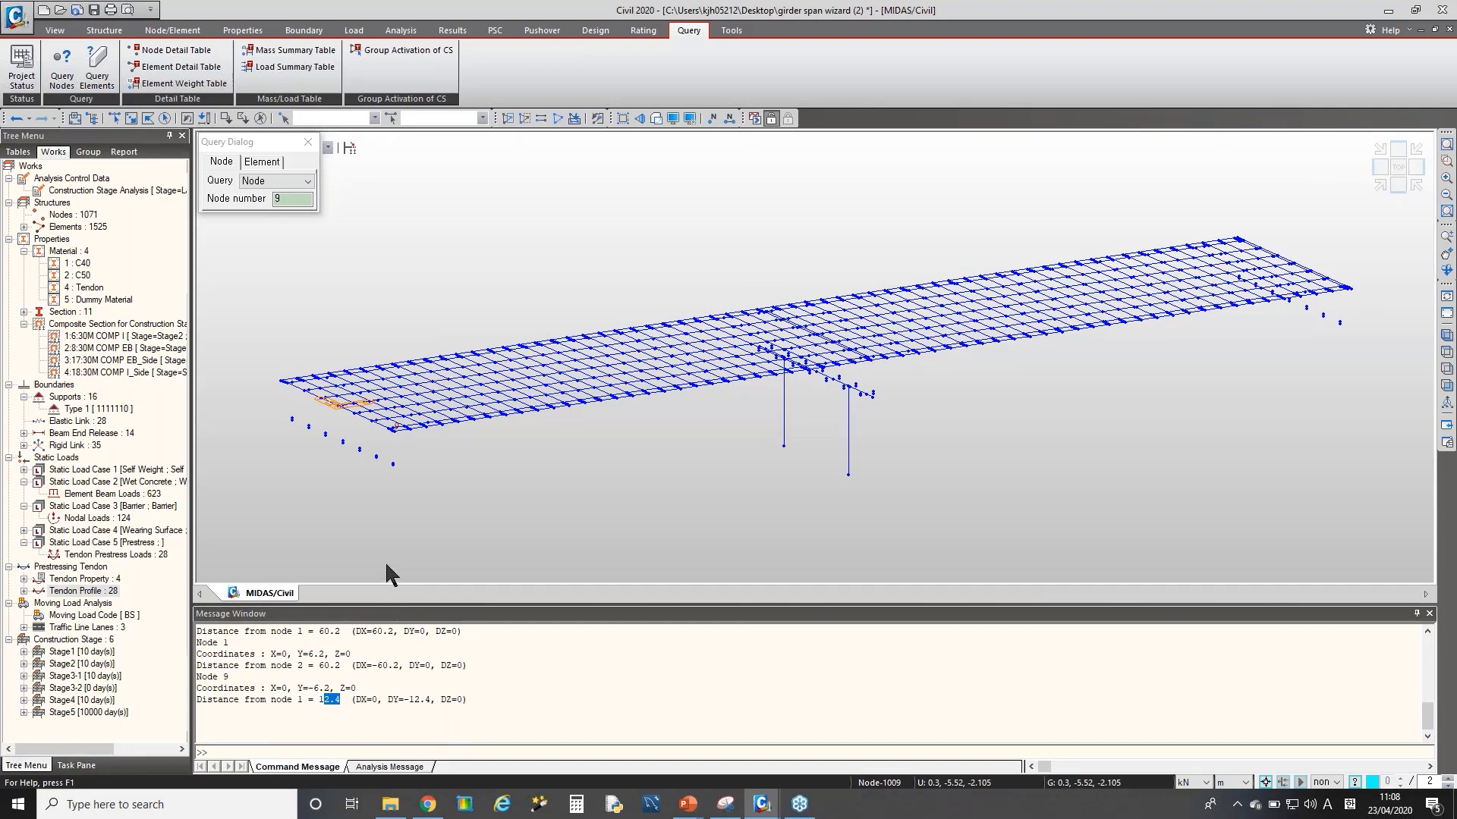
- Switch to the Snipping Tool capture, underline the Spacing(a) and Spacing(b) entries, clear the marks and return to midas Civil
{"action": "key", "text": "alt+Tab"}
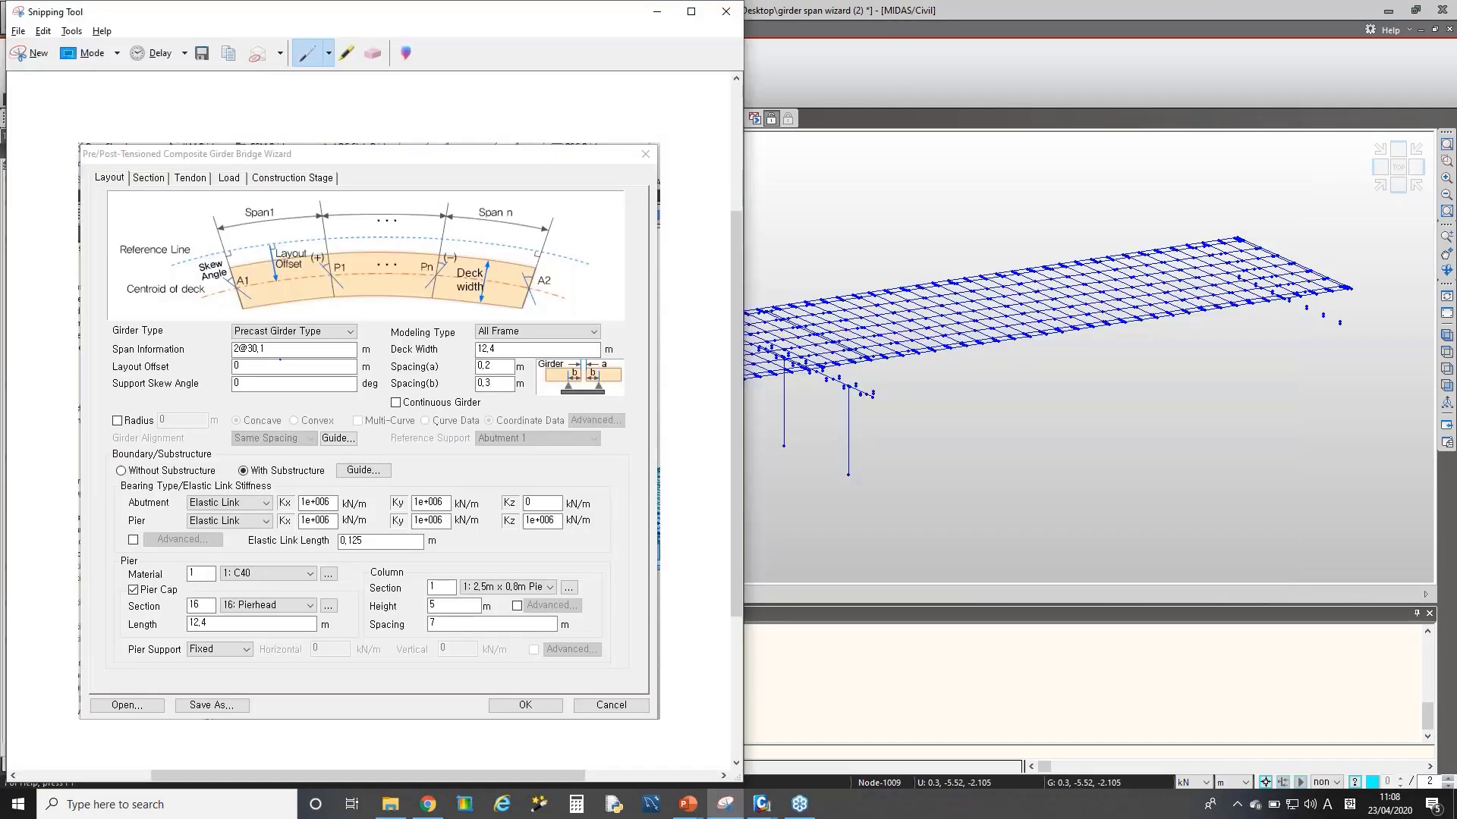
{"action": "left_click_drag", "start_coordinate": [403, 375], "coordinate": [439, 374]}
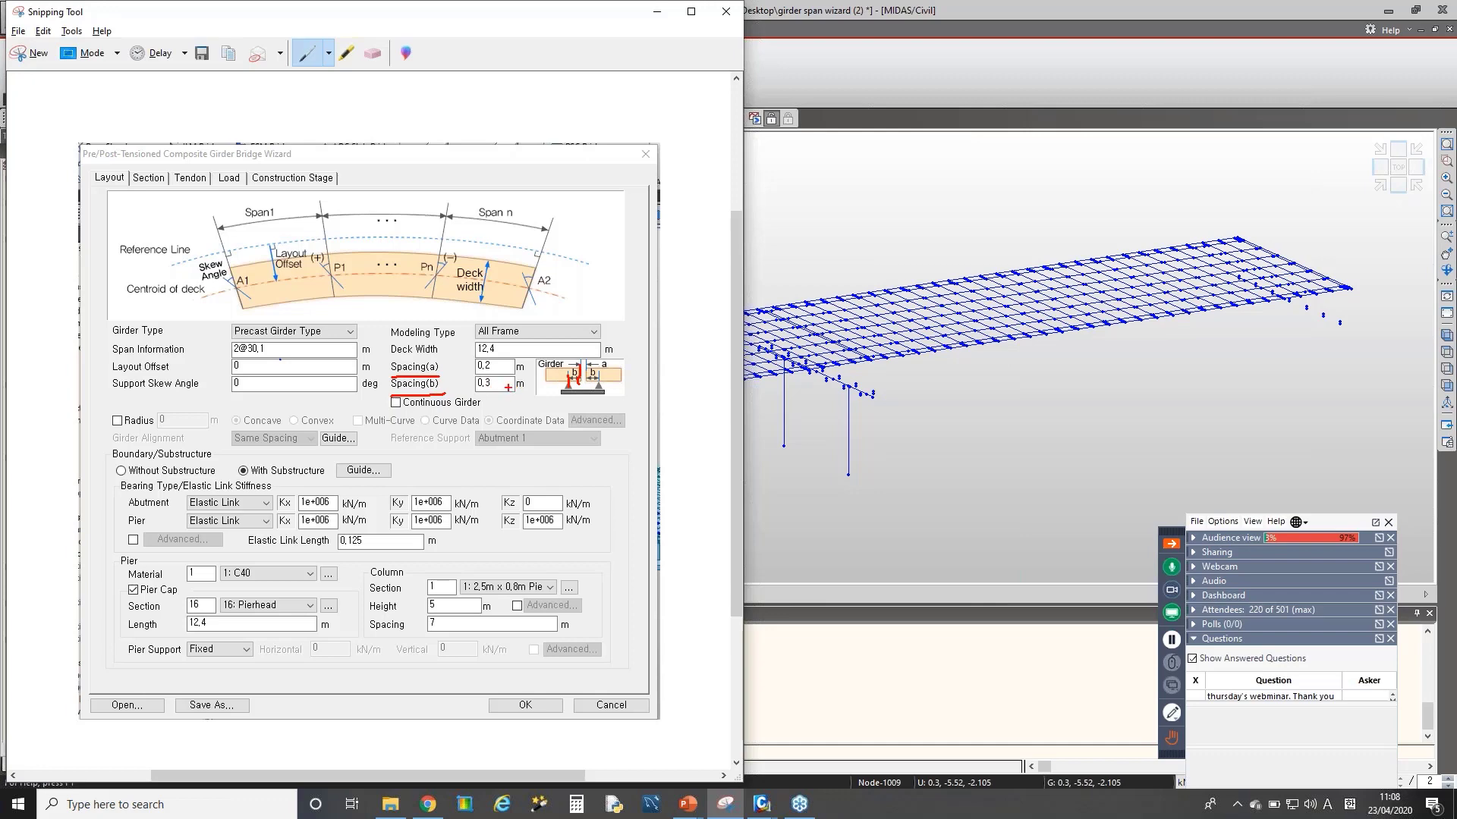
{"action": "key", "text": "Escape"}
{"action": "key", "text": "alt+Tab"}
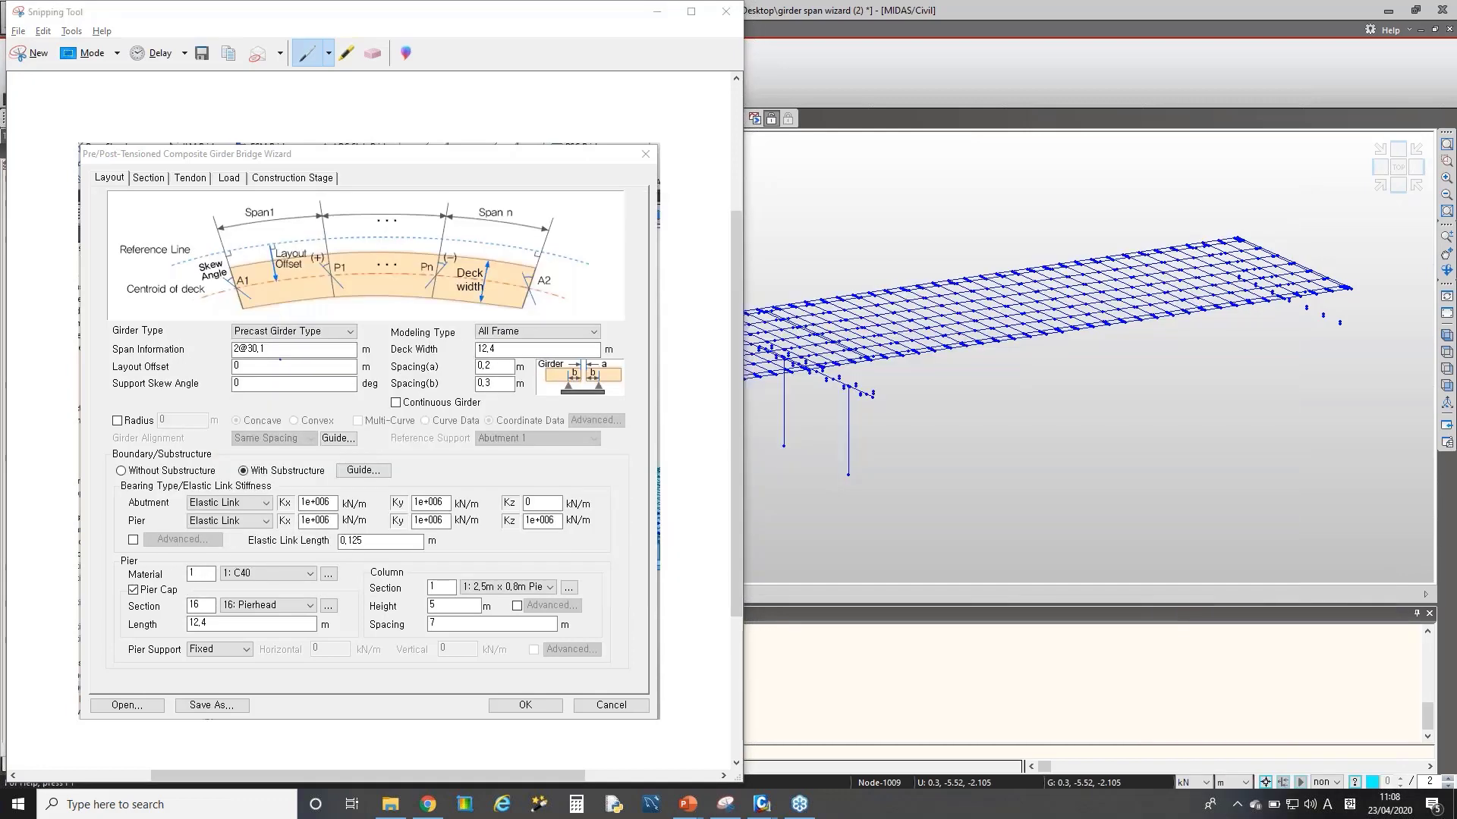
- Select the elements using girder sections 6, 8, 17 and 18 and activate only those girders in the model view
{"action": "middle_click_drag", "start_coordinate": [757, 384], "coordinate": [751, 374], "text": "ctrl"}
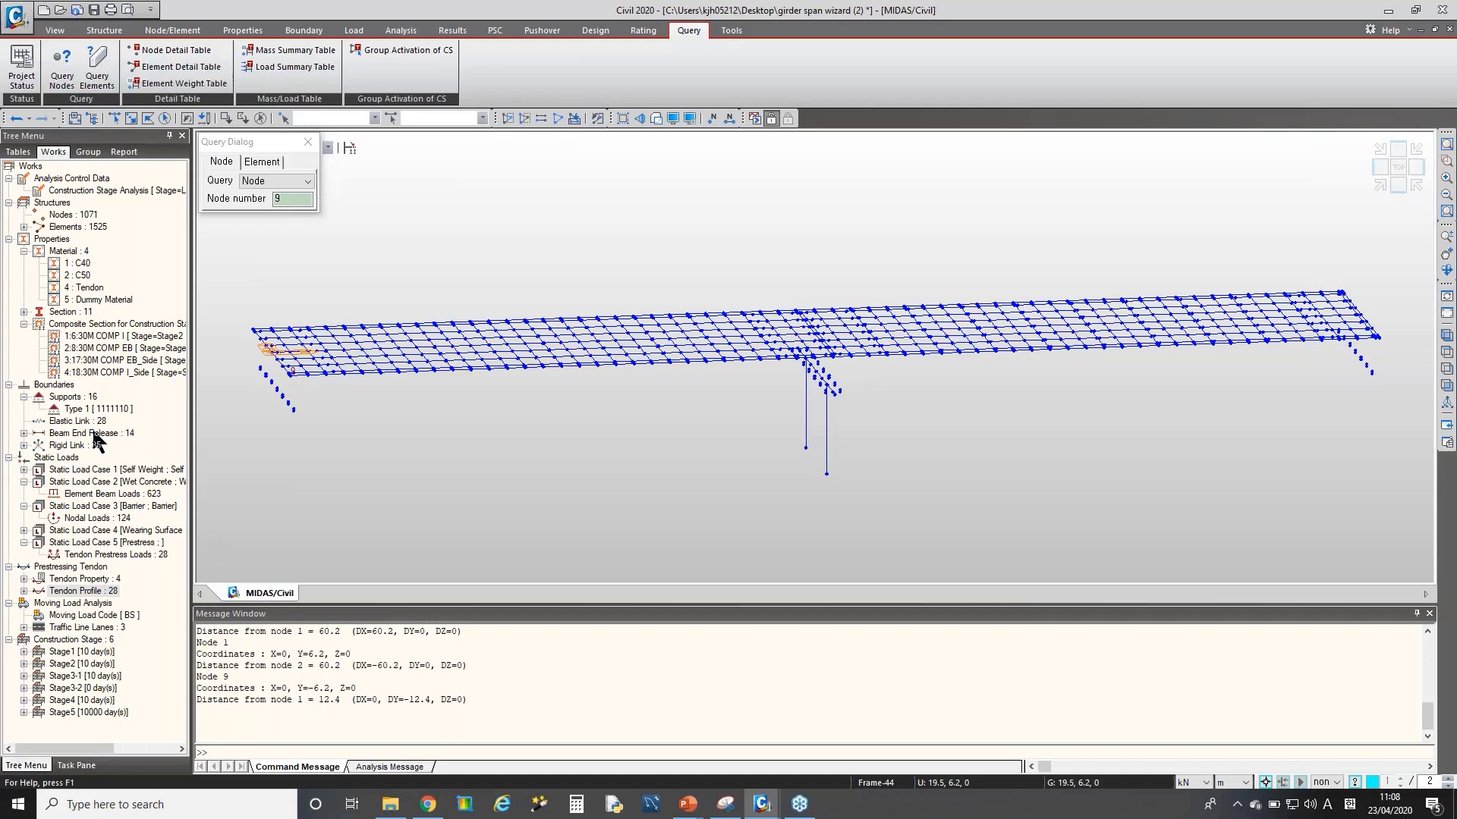
{"action": "double_click", "coordinate": [76, 313]}
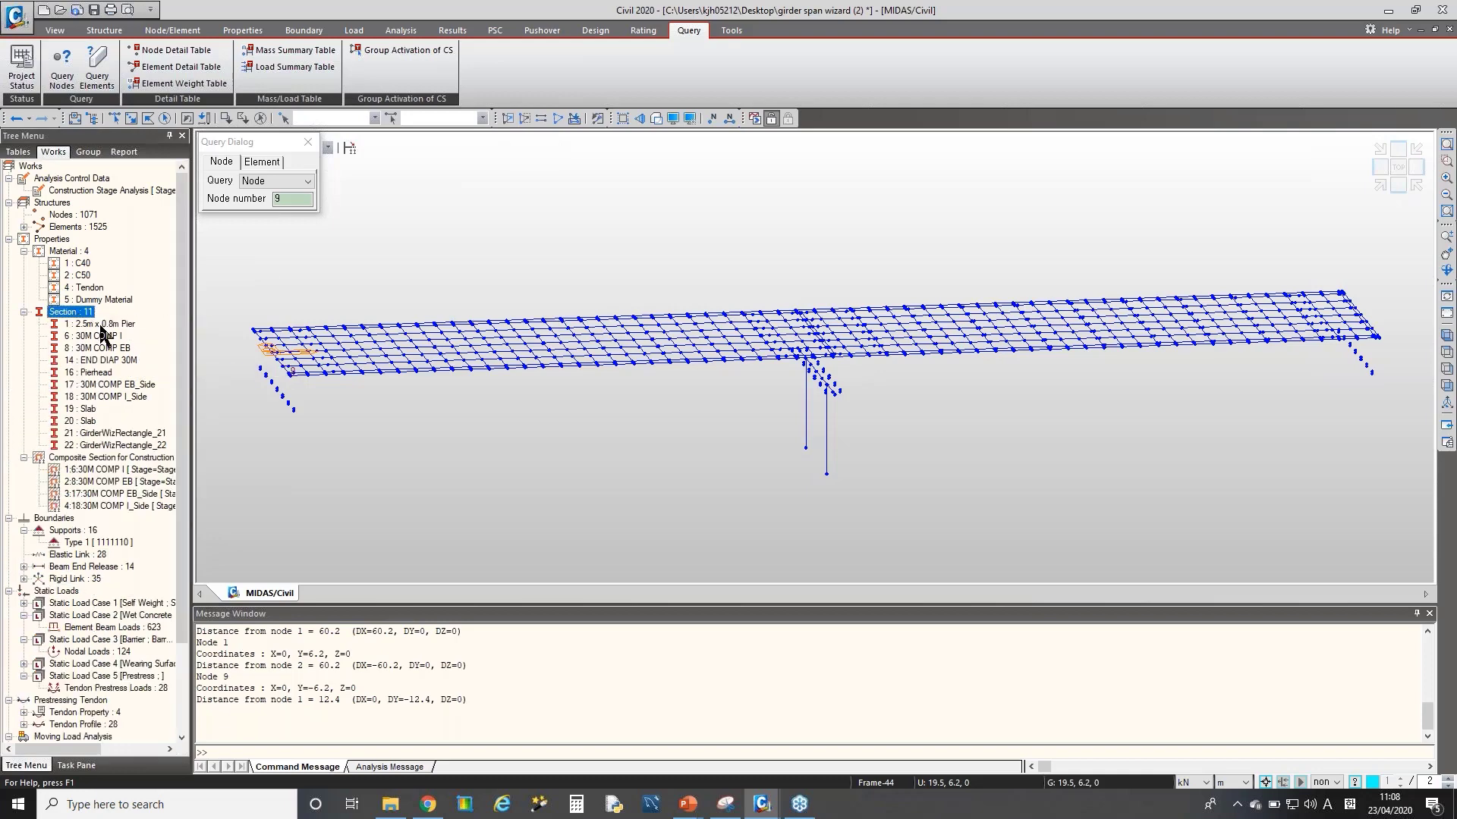
{"action": "double_click", "coordinate": [106, 336]}
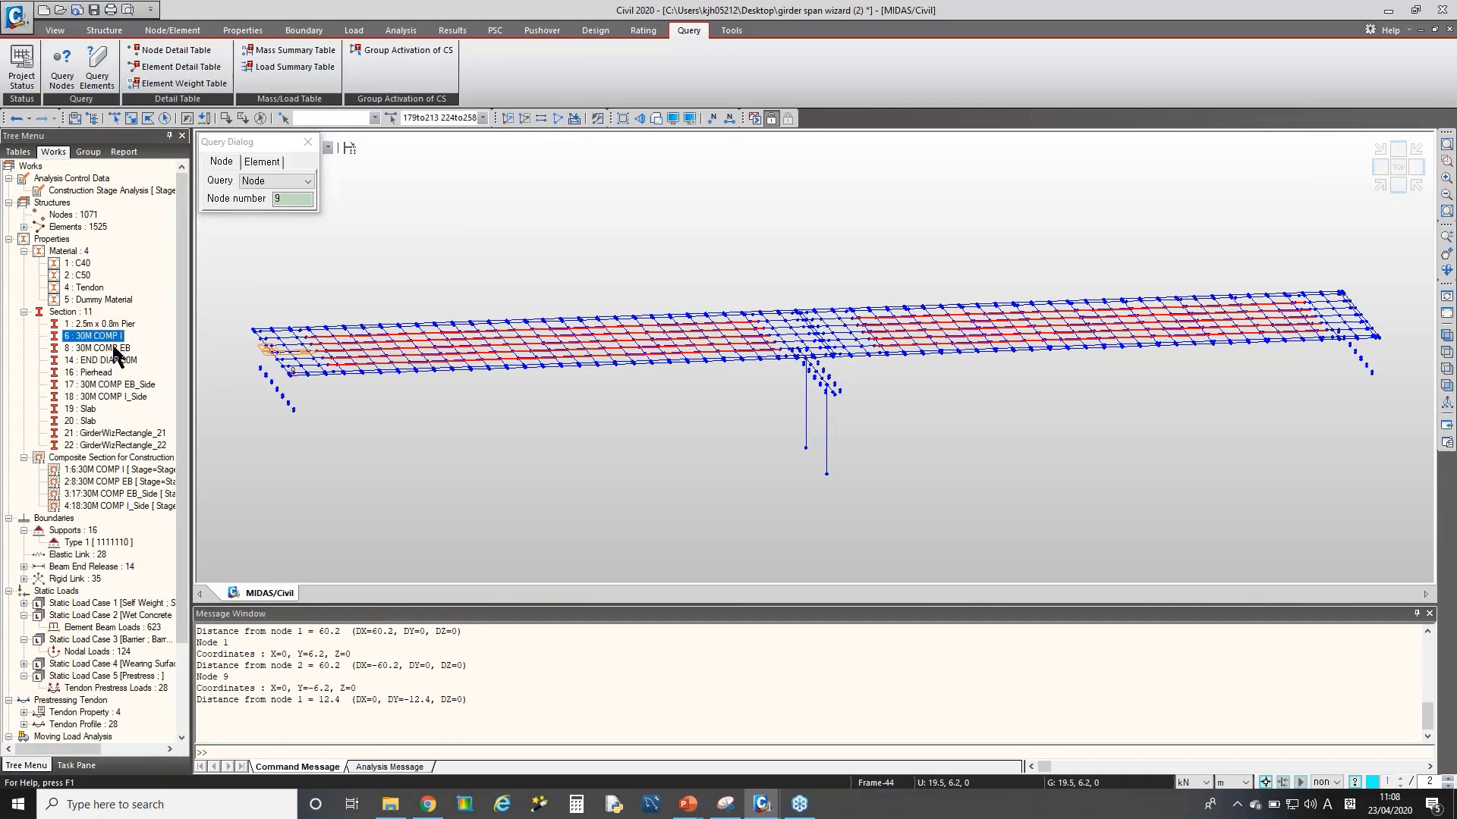
{"action": "double_click", "coordinate": [107, 348]}
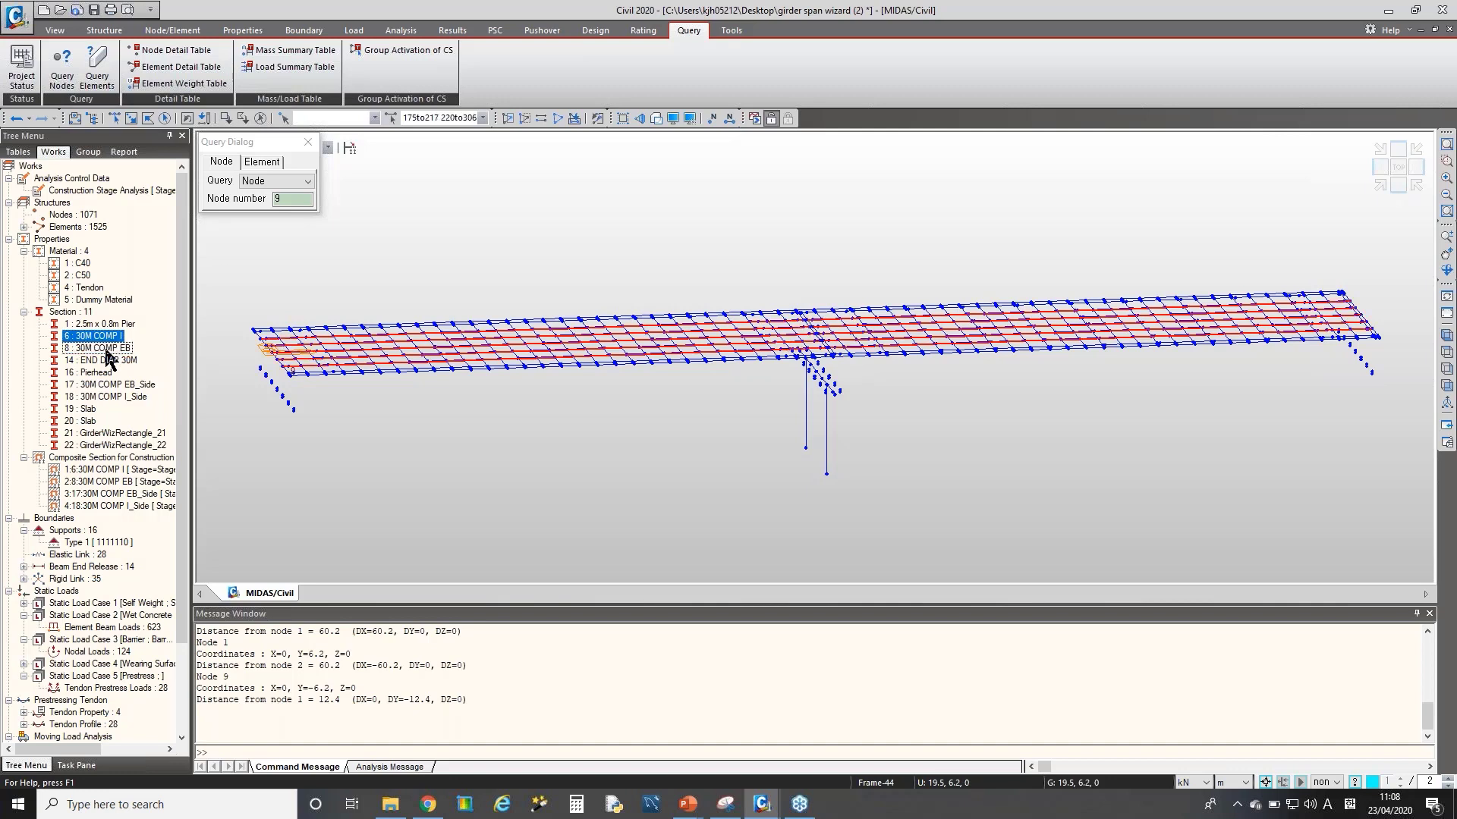
{"action": "double_click", "coordinate": [108, 384]}
{"action": "double_click", "coordinate": [108, 396]}
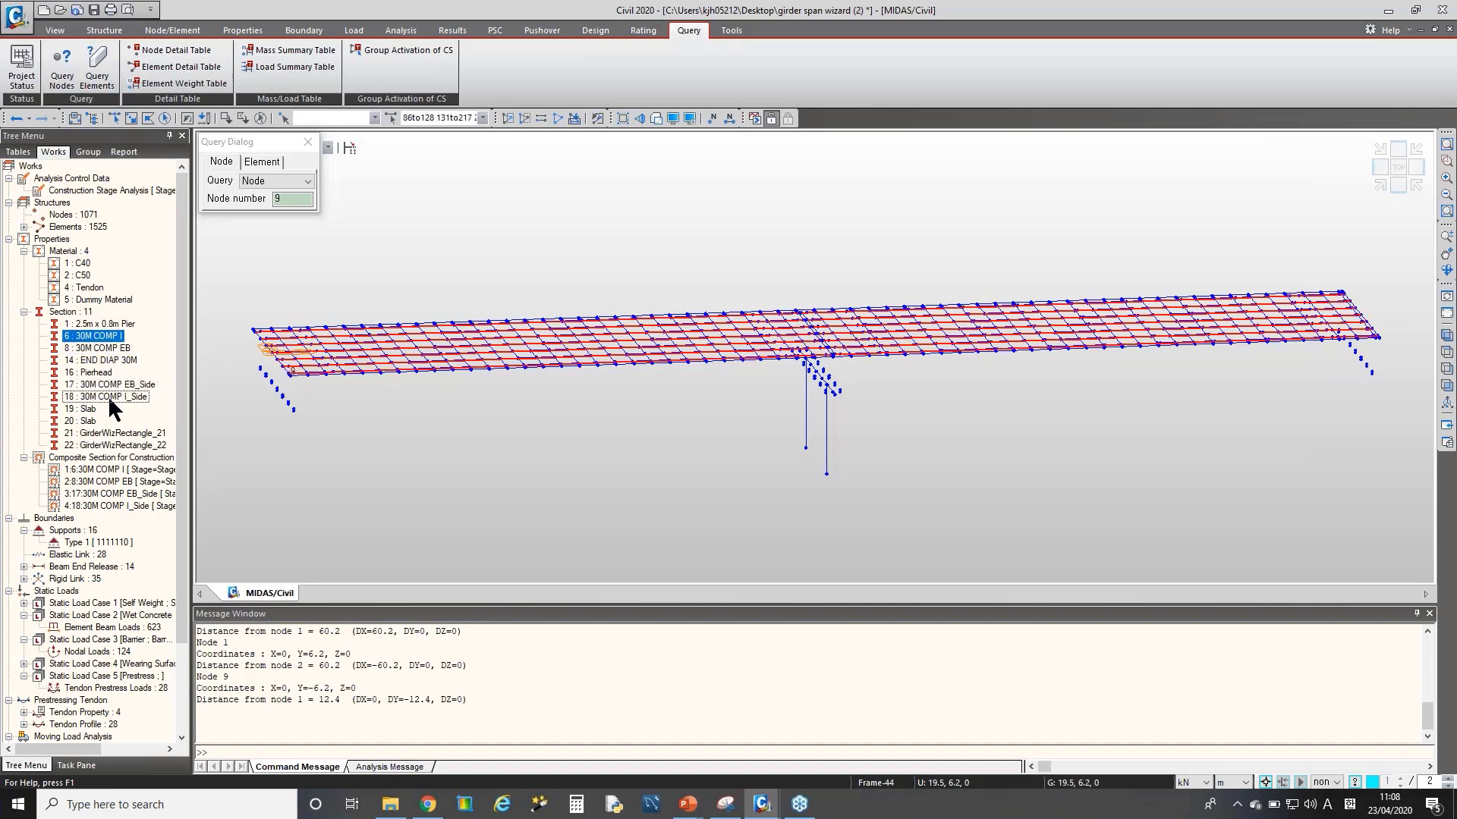
{"action": "left_click", "coordinate": [508, 119]}
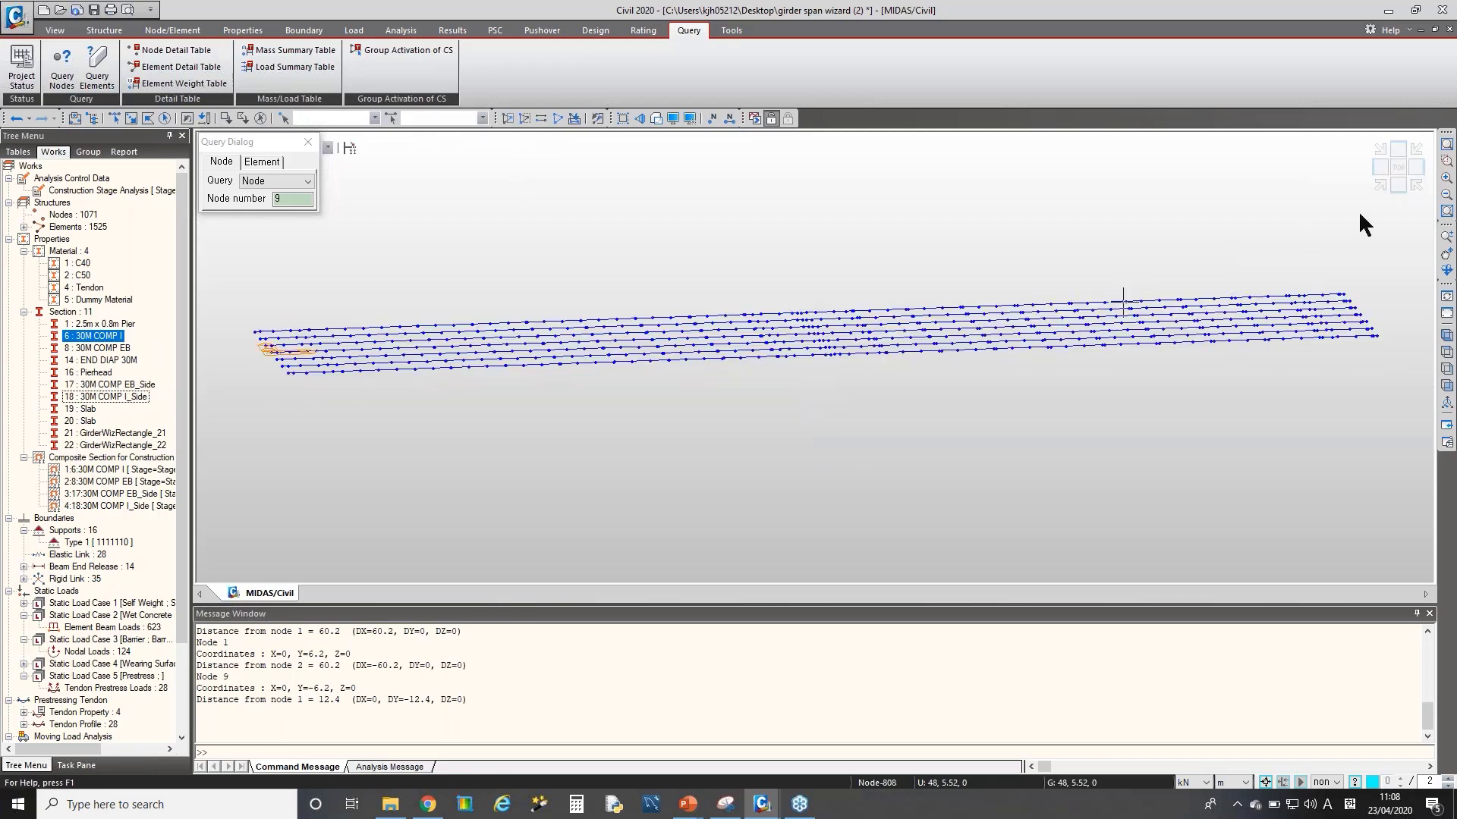
- View the girders from the front with Hidden display on and examine the gap between the two spans
{"action": "left_click", "coordinate": [1398, 184]}
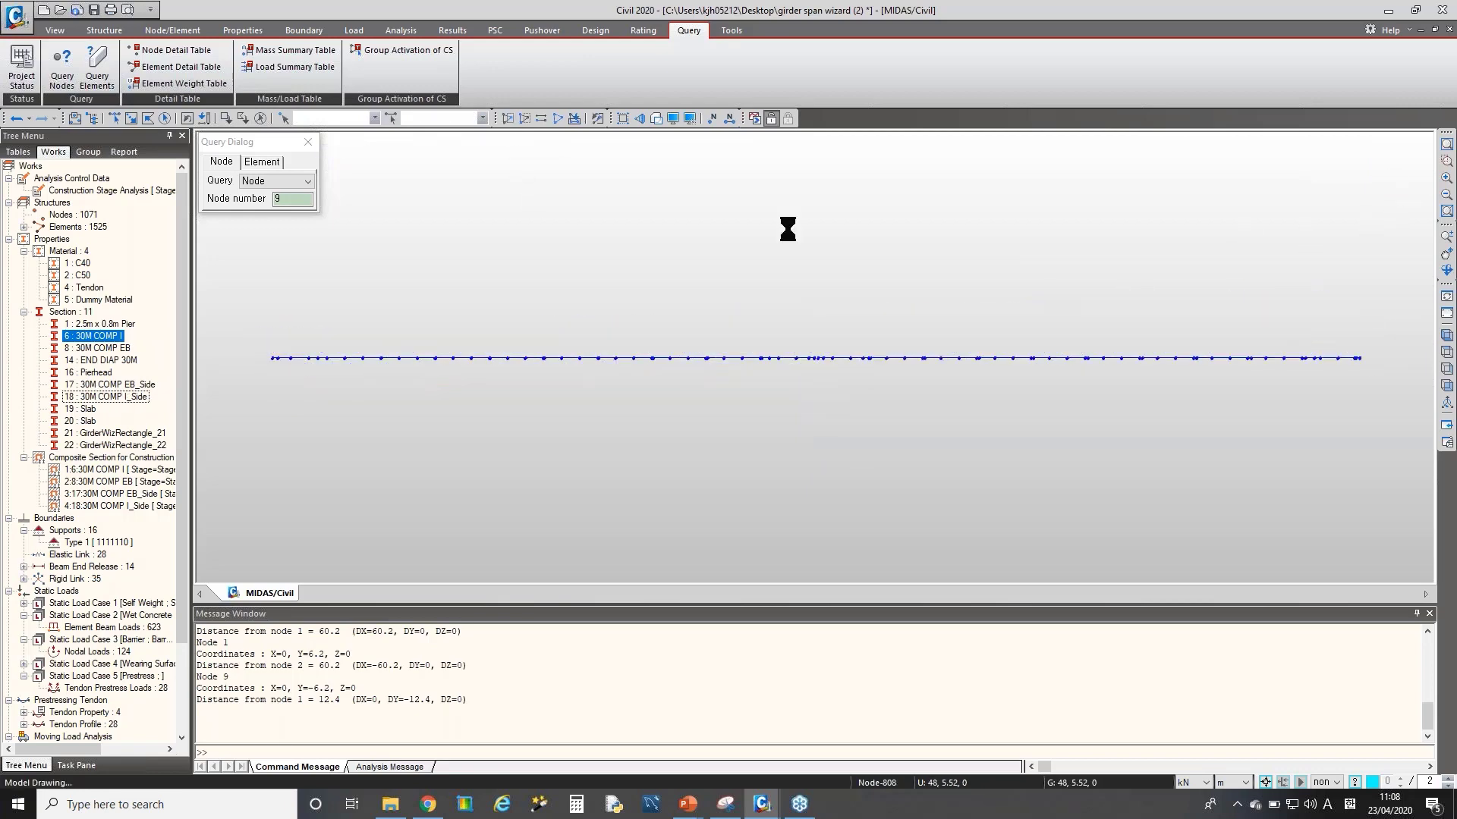
{"action": "left_click", "coordinate": [656, 119]}
{"action": "scroll", "coordinate": [813, 379], "scroll_direction": "up", "scroll_amount": 8}
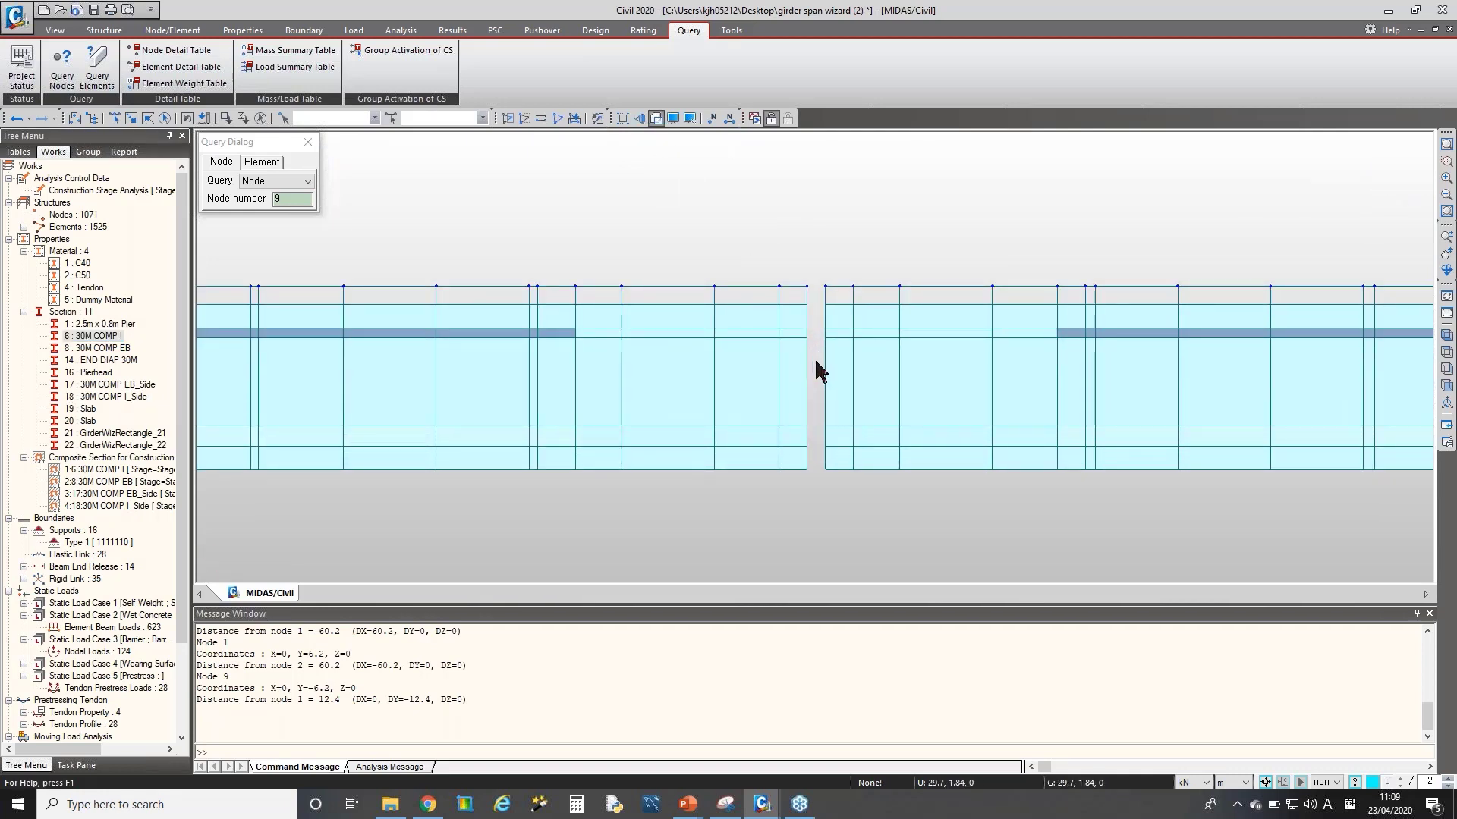
{"action": "scroll", "coordinate": [814, 361], "scroll_direction": "up", "scroll_amount": 2}
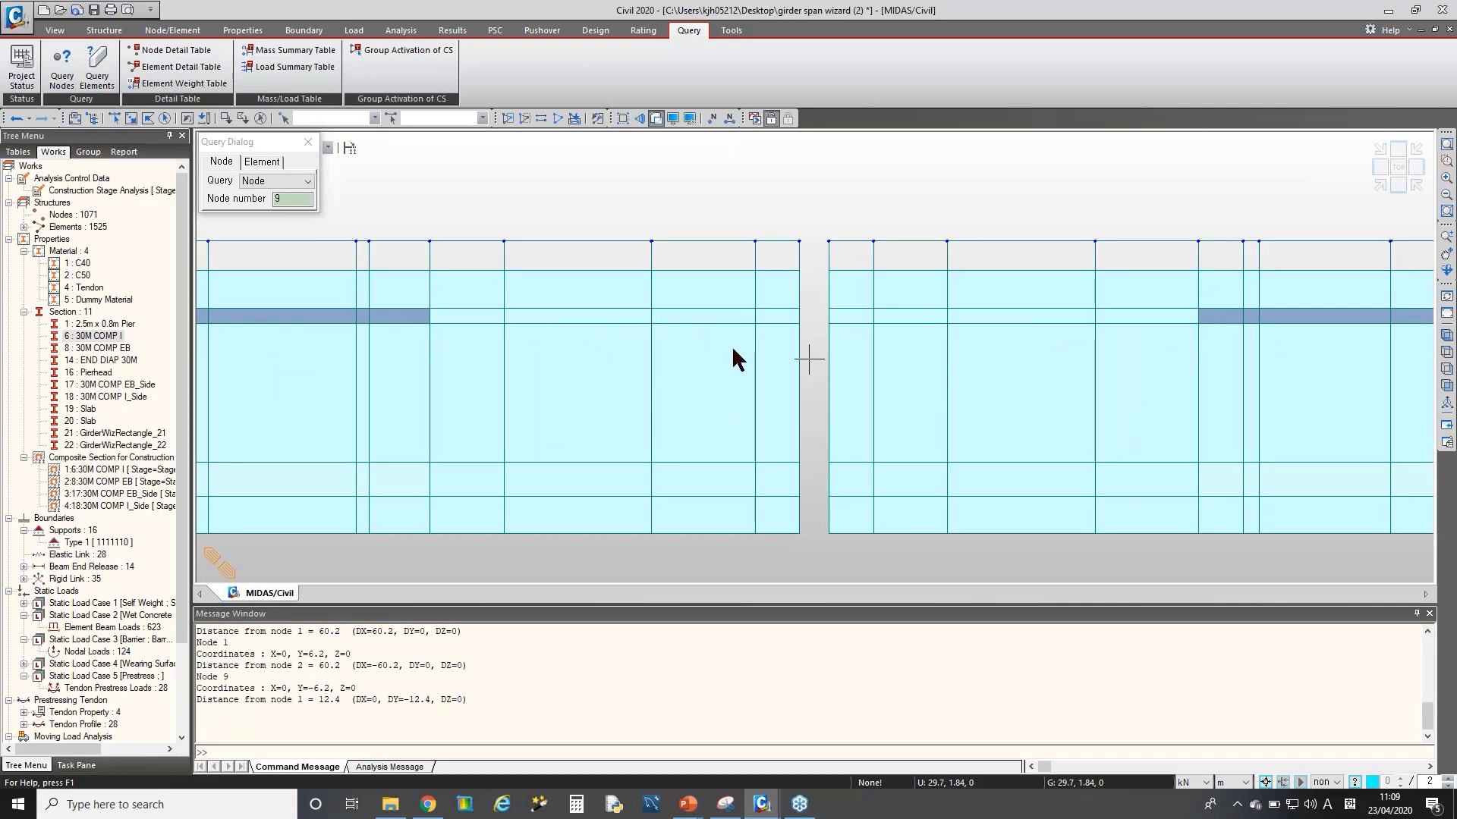
- Add the elements of slab sections 19 and 20 to the active girders with Active Plus
{"action": "right_click", "coordinate": [90, 410]}
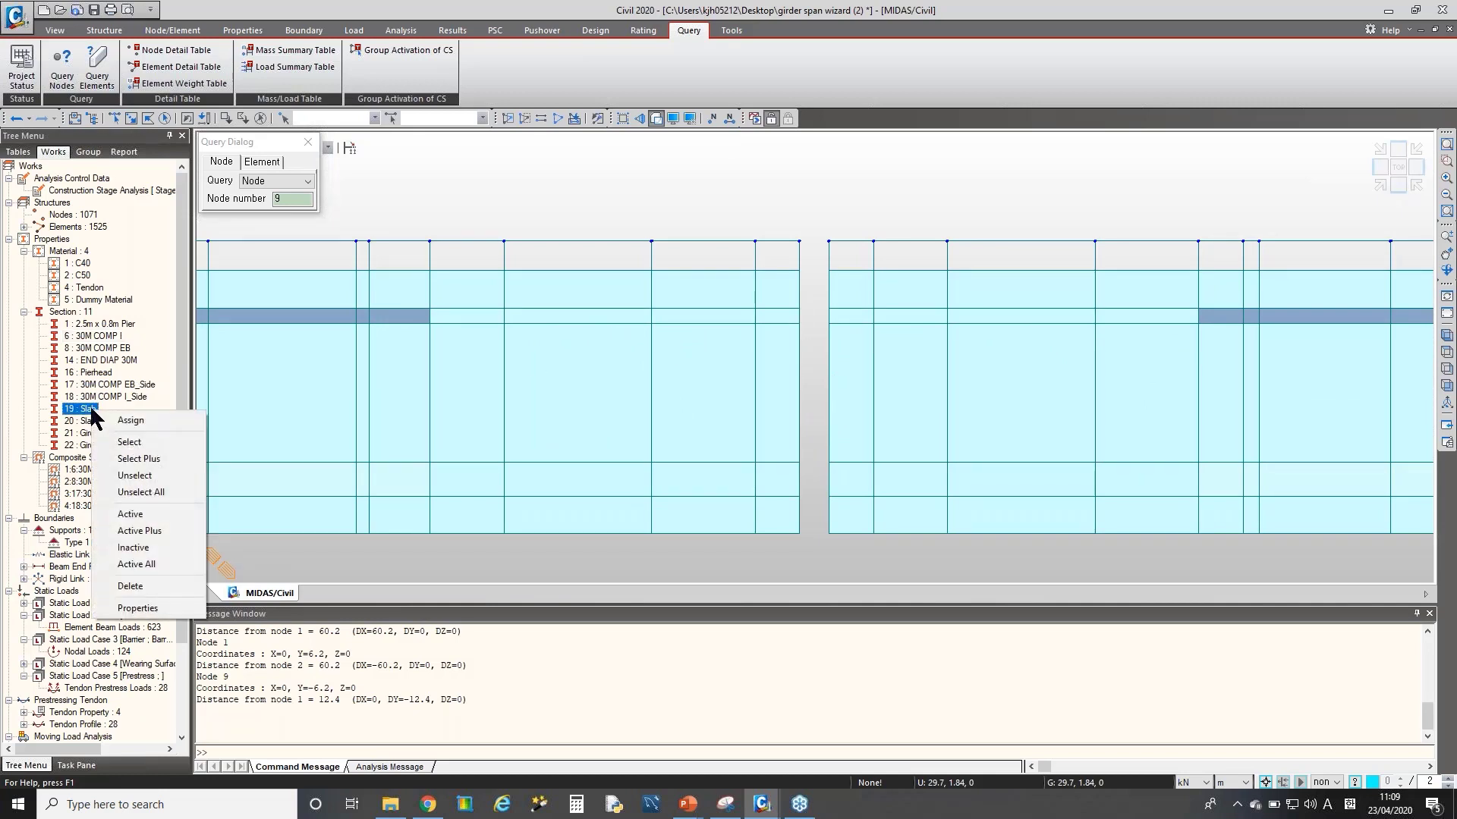
{"action": "left_click", "coordinate": [169, 534]}
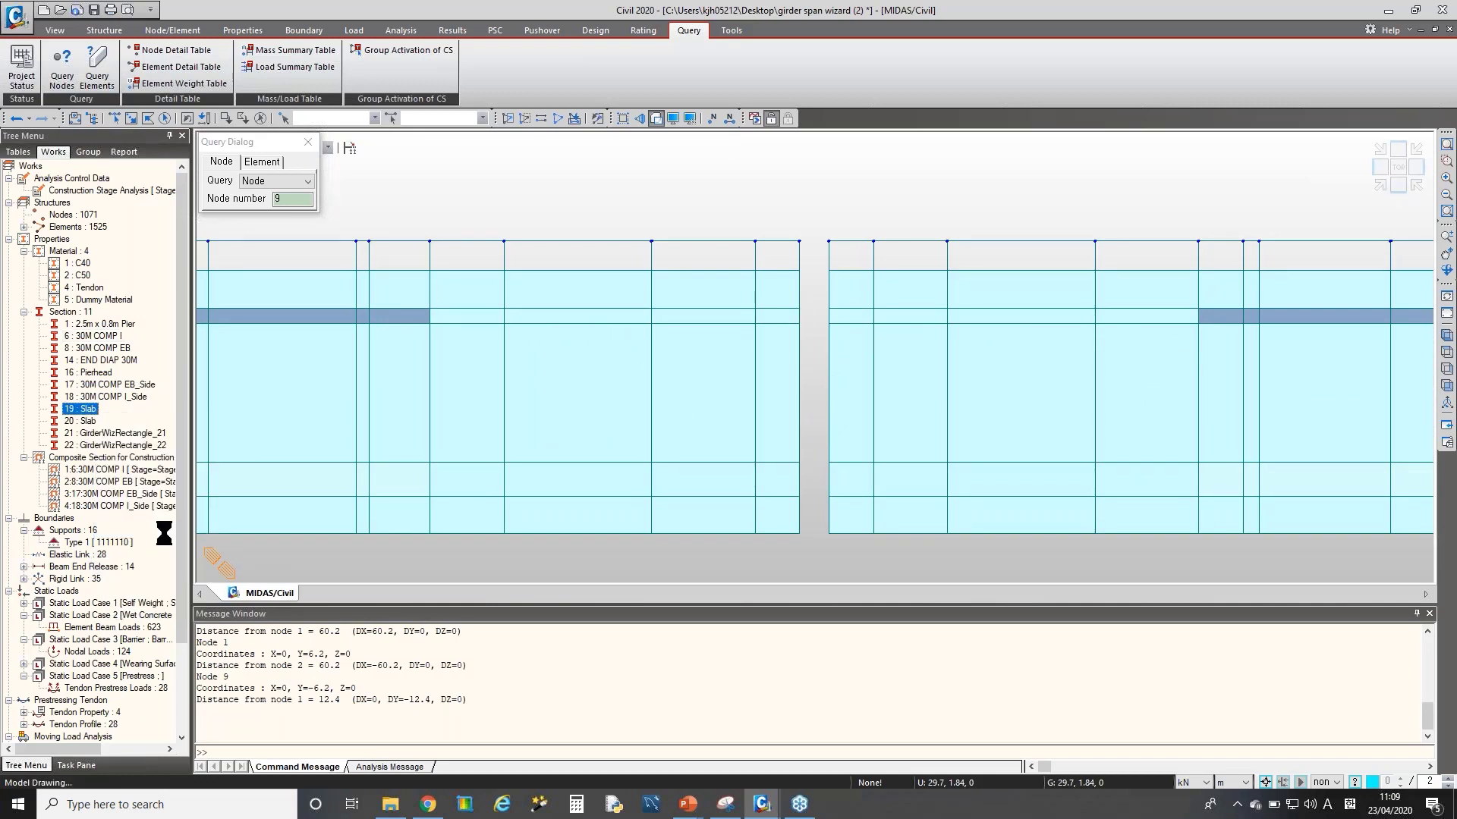
{"action": "right_click", "coordinate": [94, 423]}
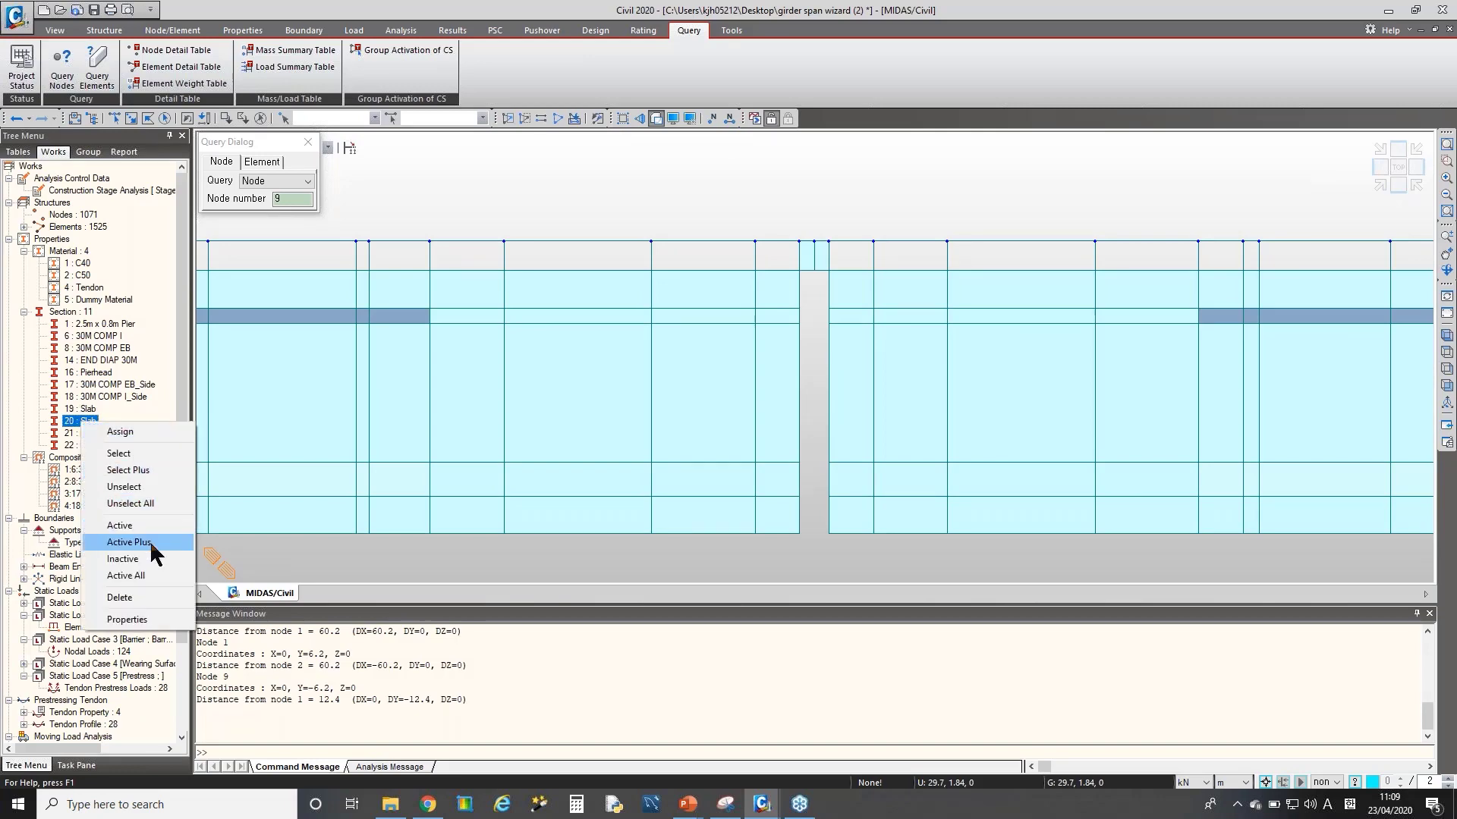
{"action": "left_click", "coordinate": [152, 543]}
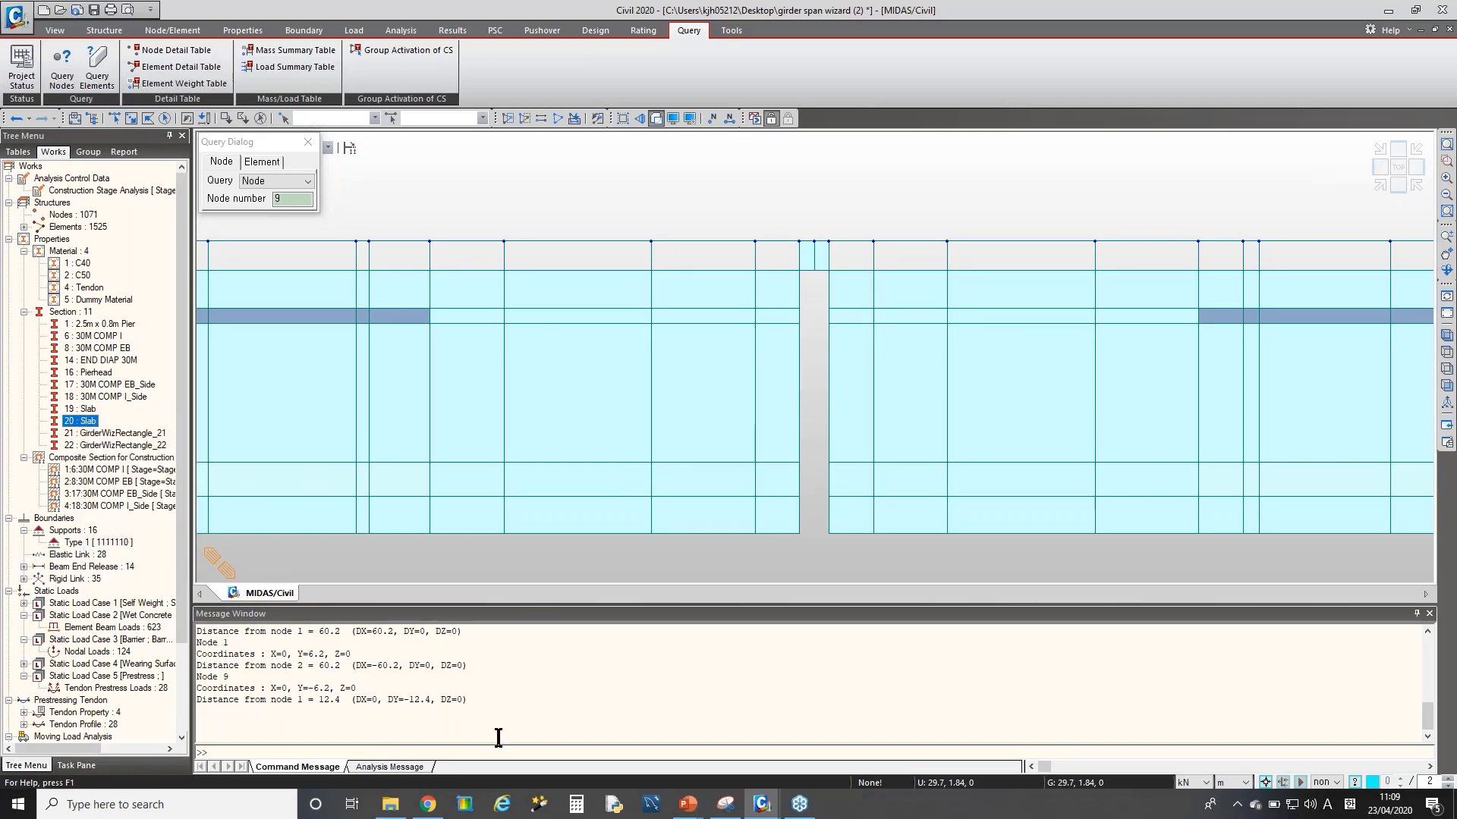
- Switch to the Snipping Tool capture, circle the Continuous Girder option, clear the mark and return to midas Civil
{"action": "left_click", "coordinate": [726, 804]}
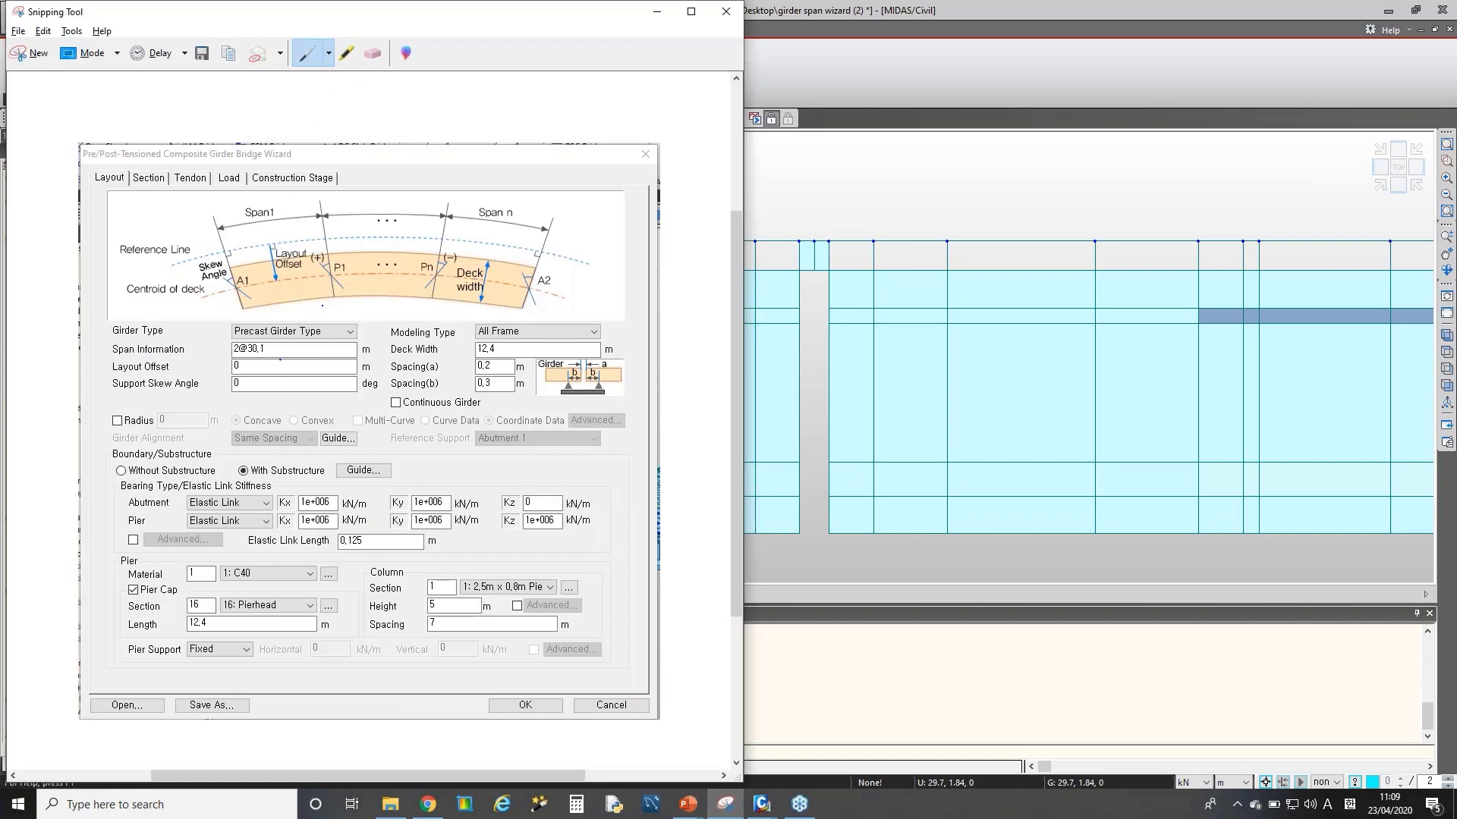
{"action": "left_click_drag", "start_coordinate": [387, 396], "coordinate": [396, 416]}
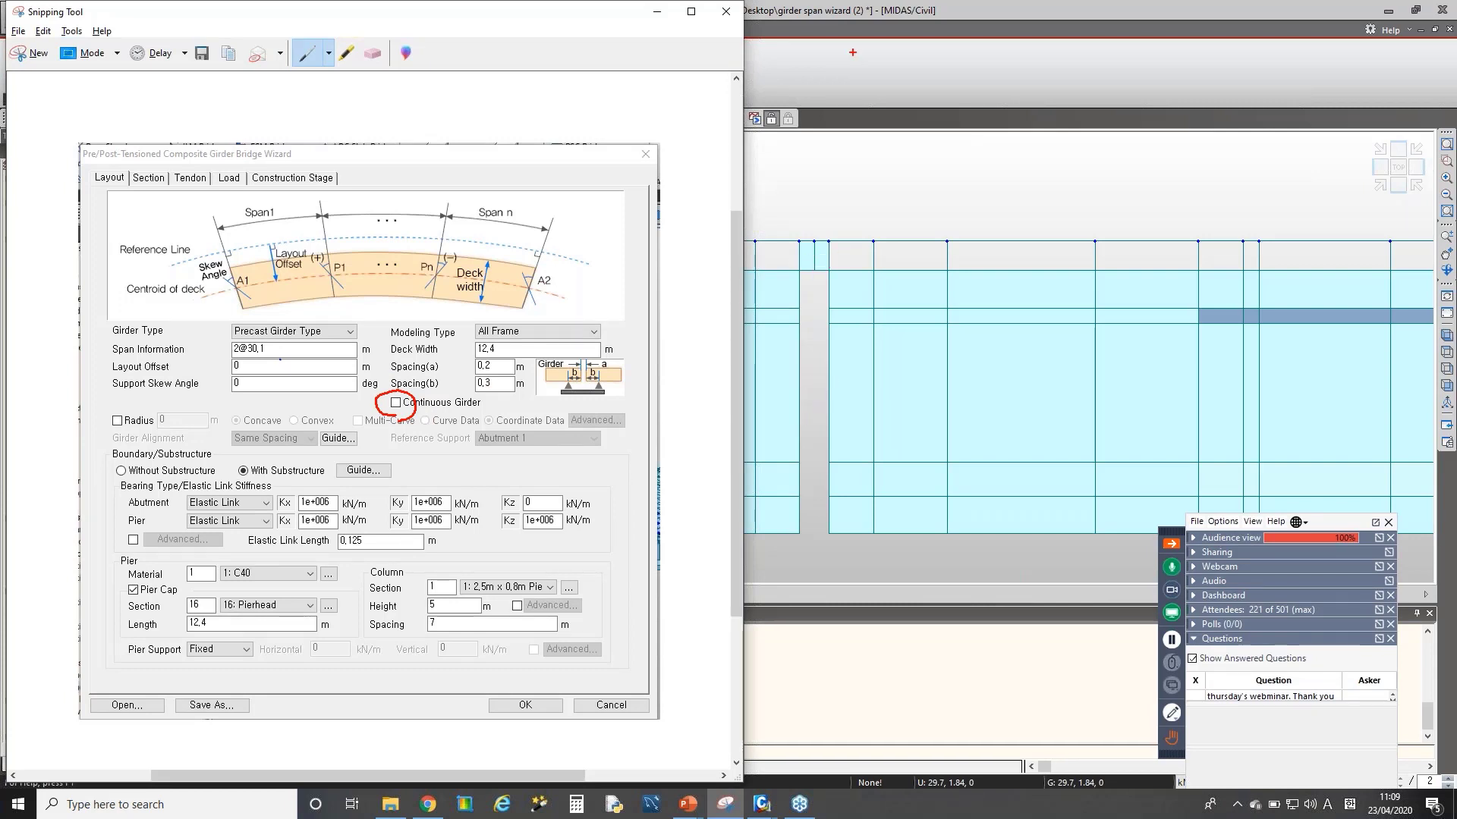
{"action": "key", "text": "Escape"}
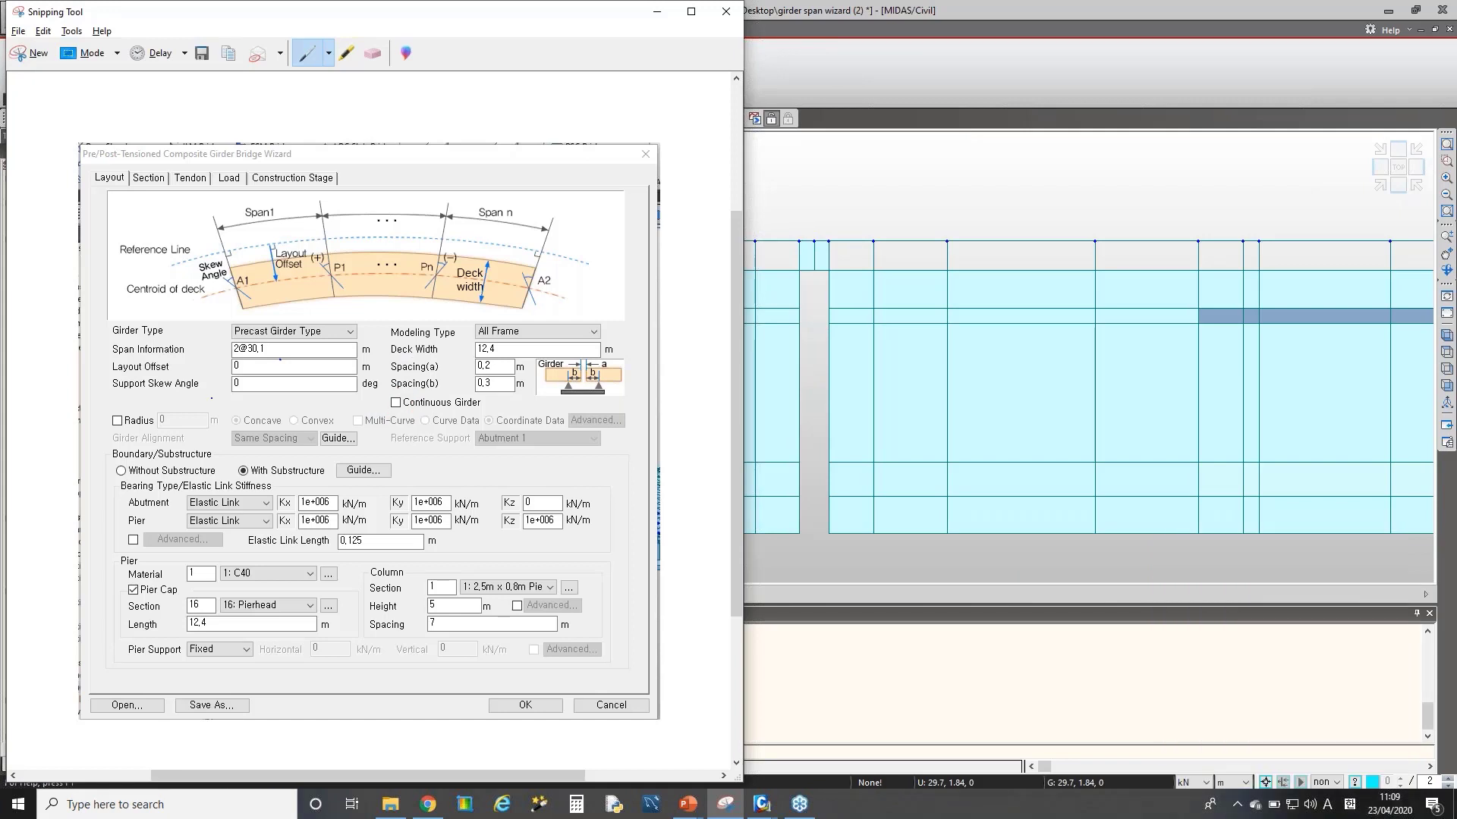
{"action": "left_click", "coordinate": [912, 33]}
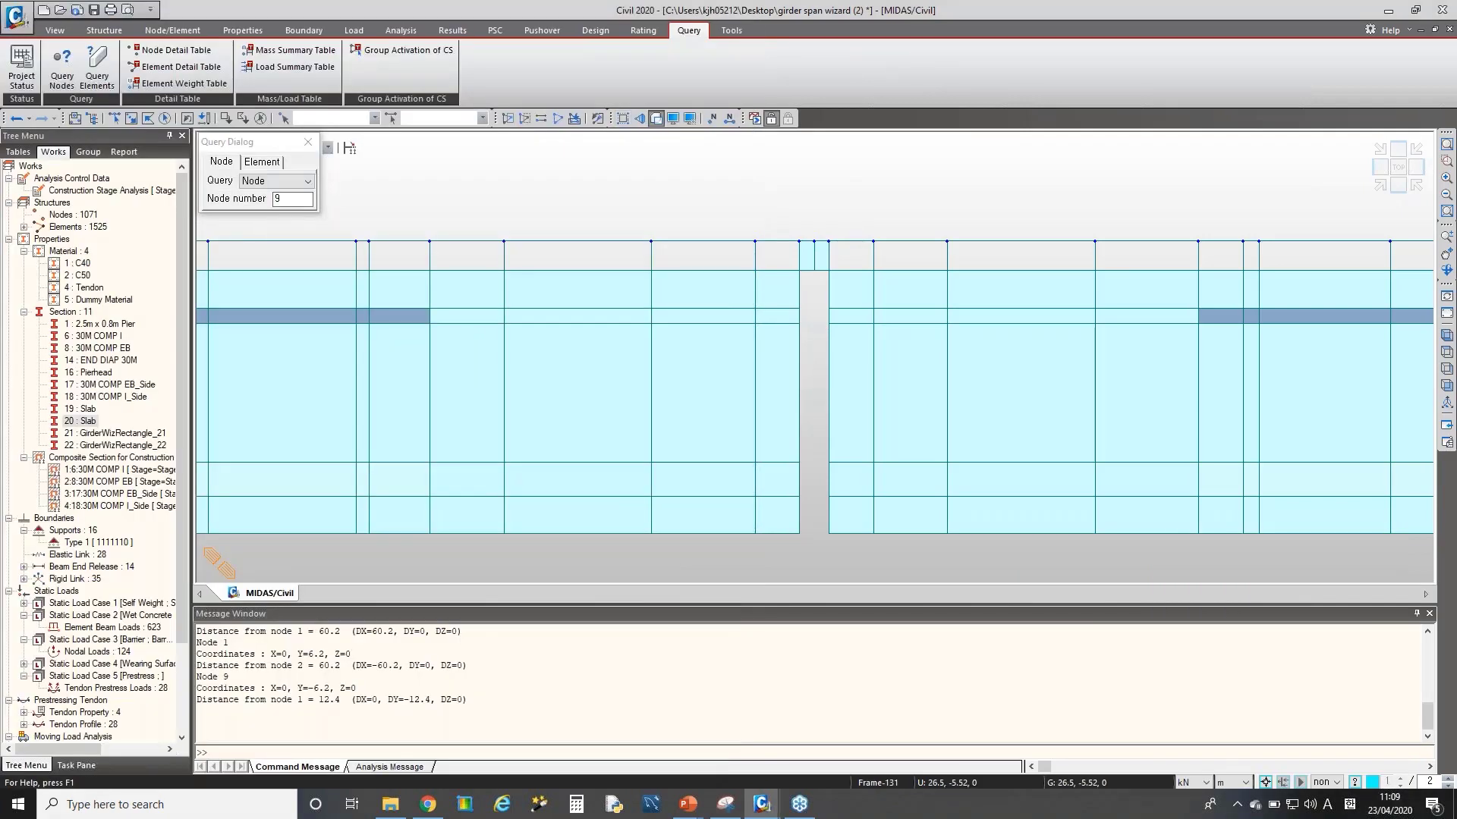
- Query nodes 411 and 905 on either side of the girder gap and highlight the DX distance between them
{"action": "left_click", "coordinate": [796, 248]}
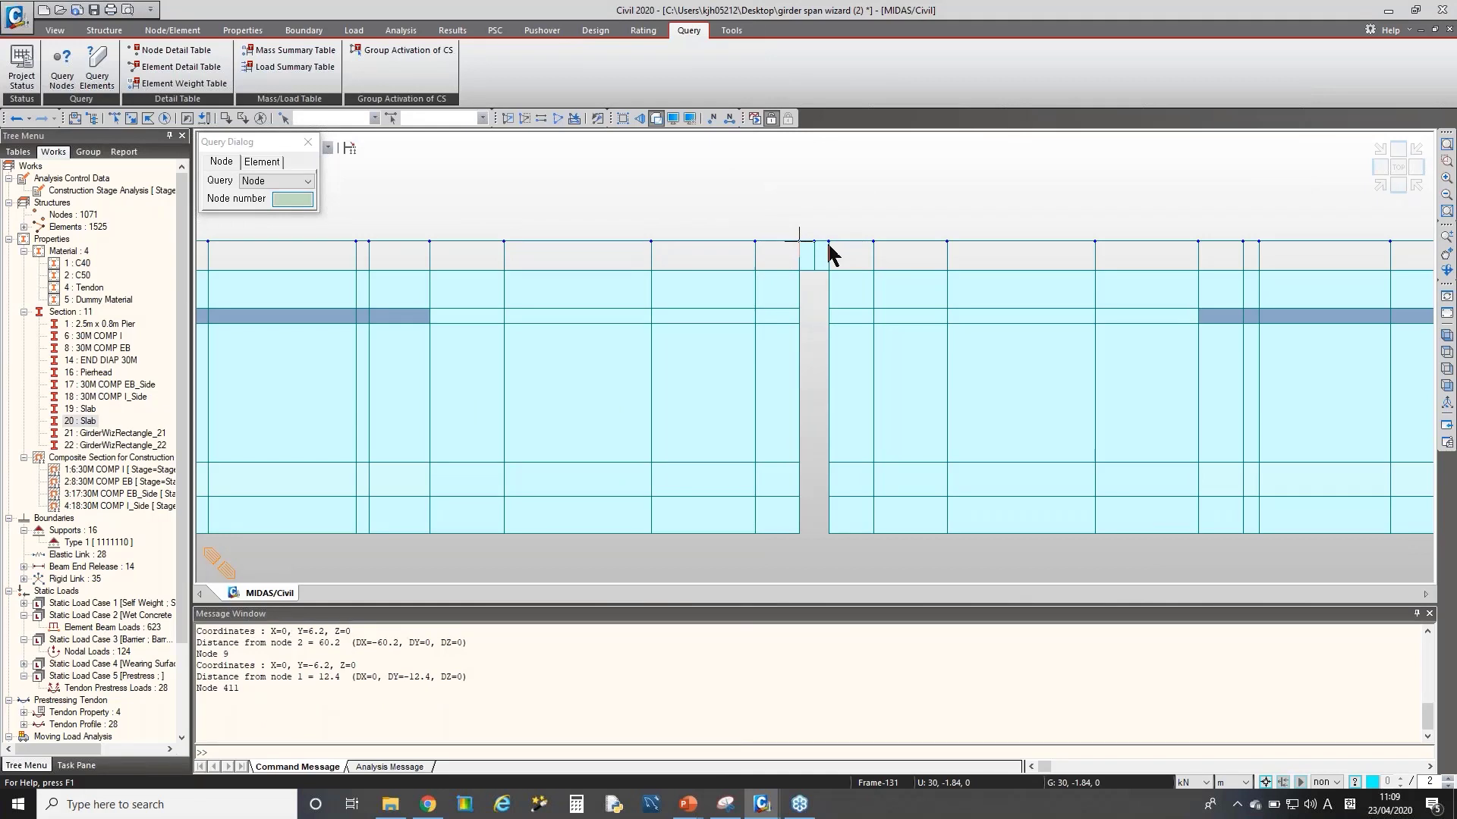
{"action": "left_click", "coordinate": [829, 250]}
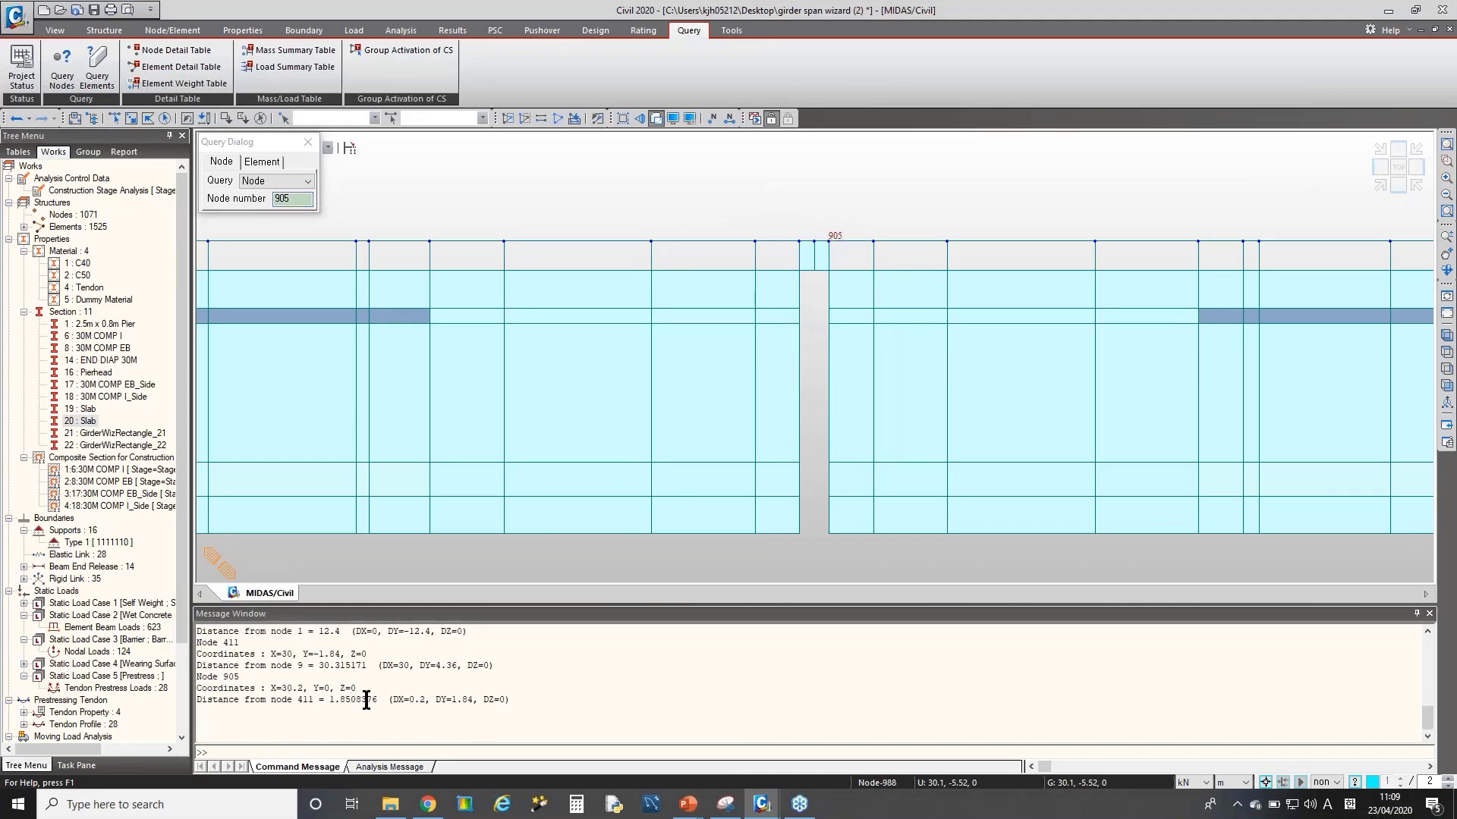
{"action": "left_click_drag", "start_coordinate": [393, 699], "coordinate": [426, 700]}
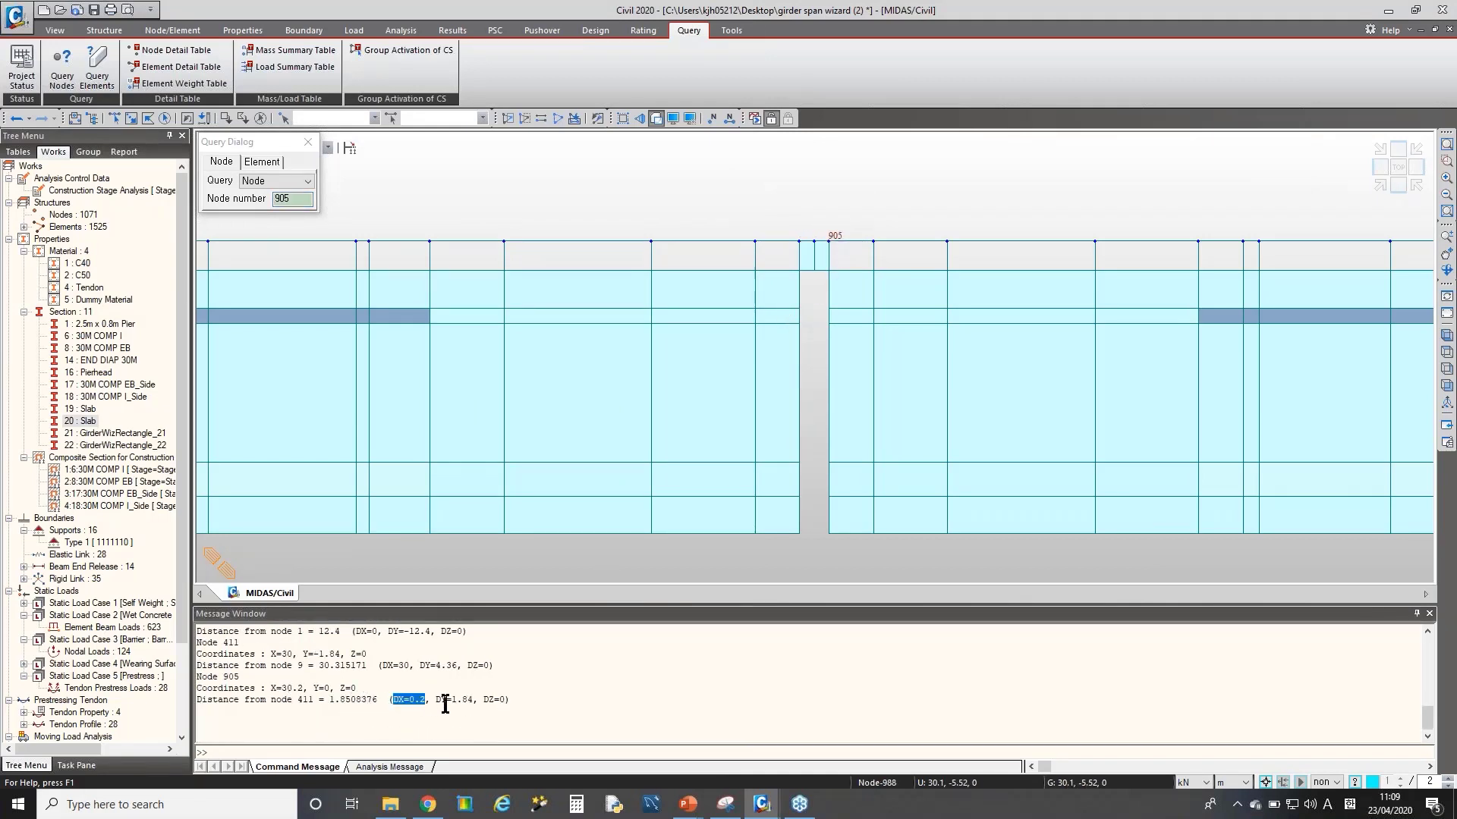
- Activate the whole model, bring the pier cap into view and display the elastic links under the girders
{"action": "middle_click_drag", "start_coordinate": [491, 348], "coordinate": [504, 247]}
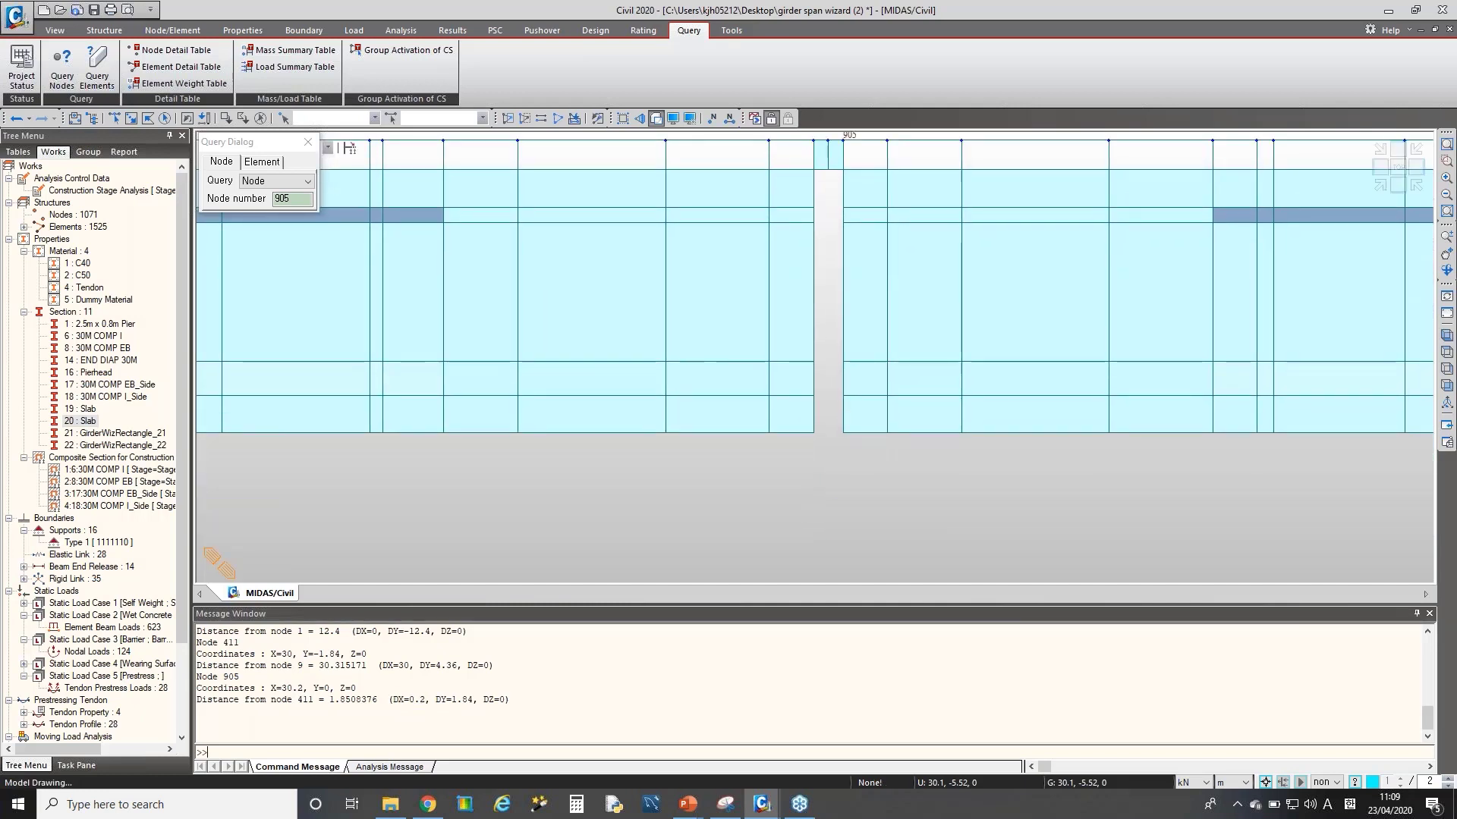
{"action": "middle_click_drag", "start_coordinate": [781, 358], "coordinate": [776, 374]}
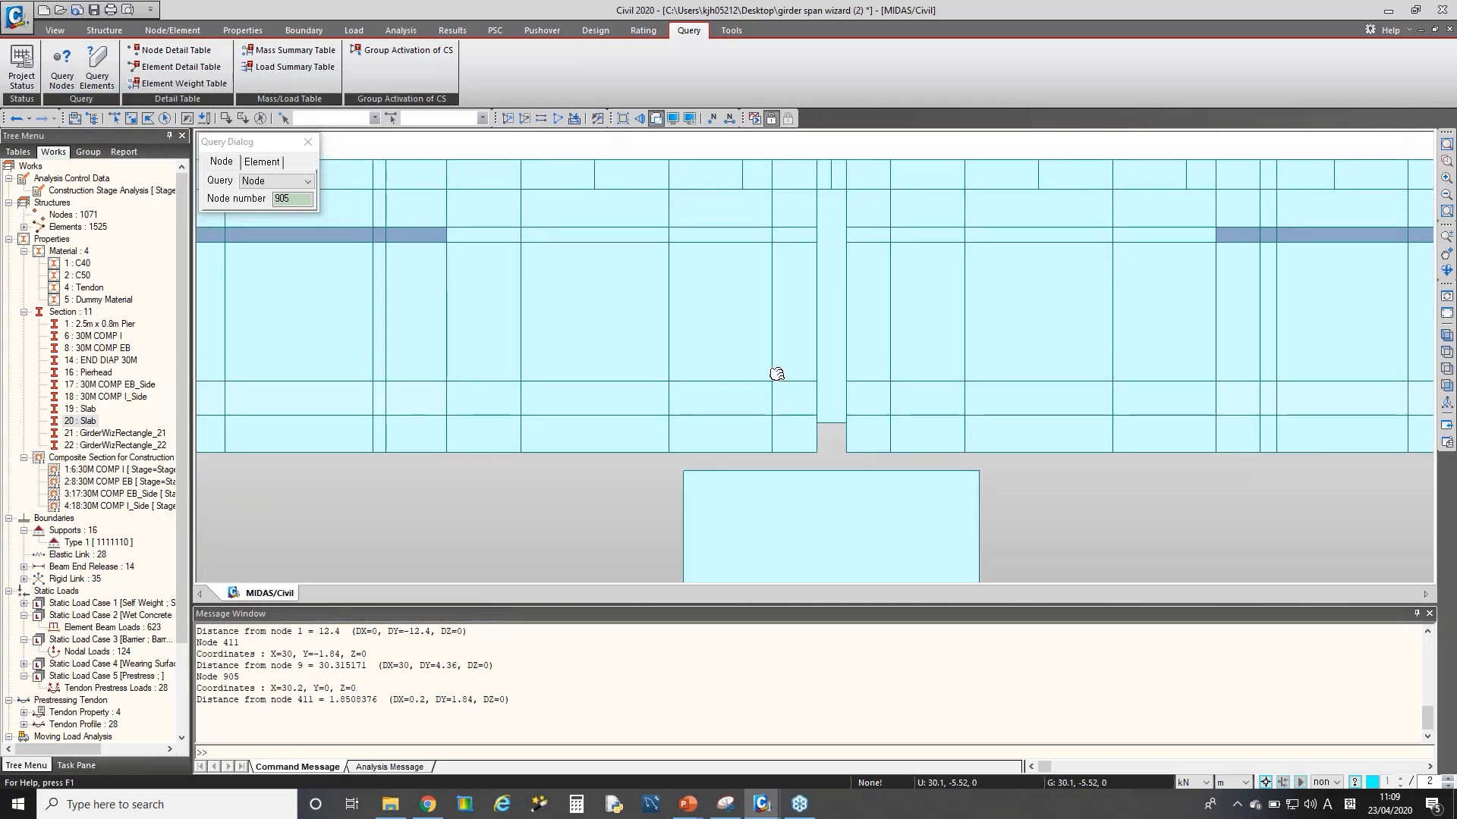
{"action": "right_click", "coordinate": [81, 558]}
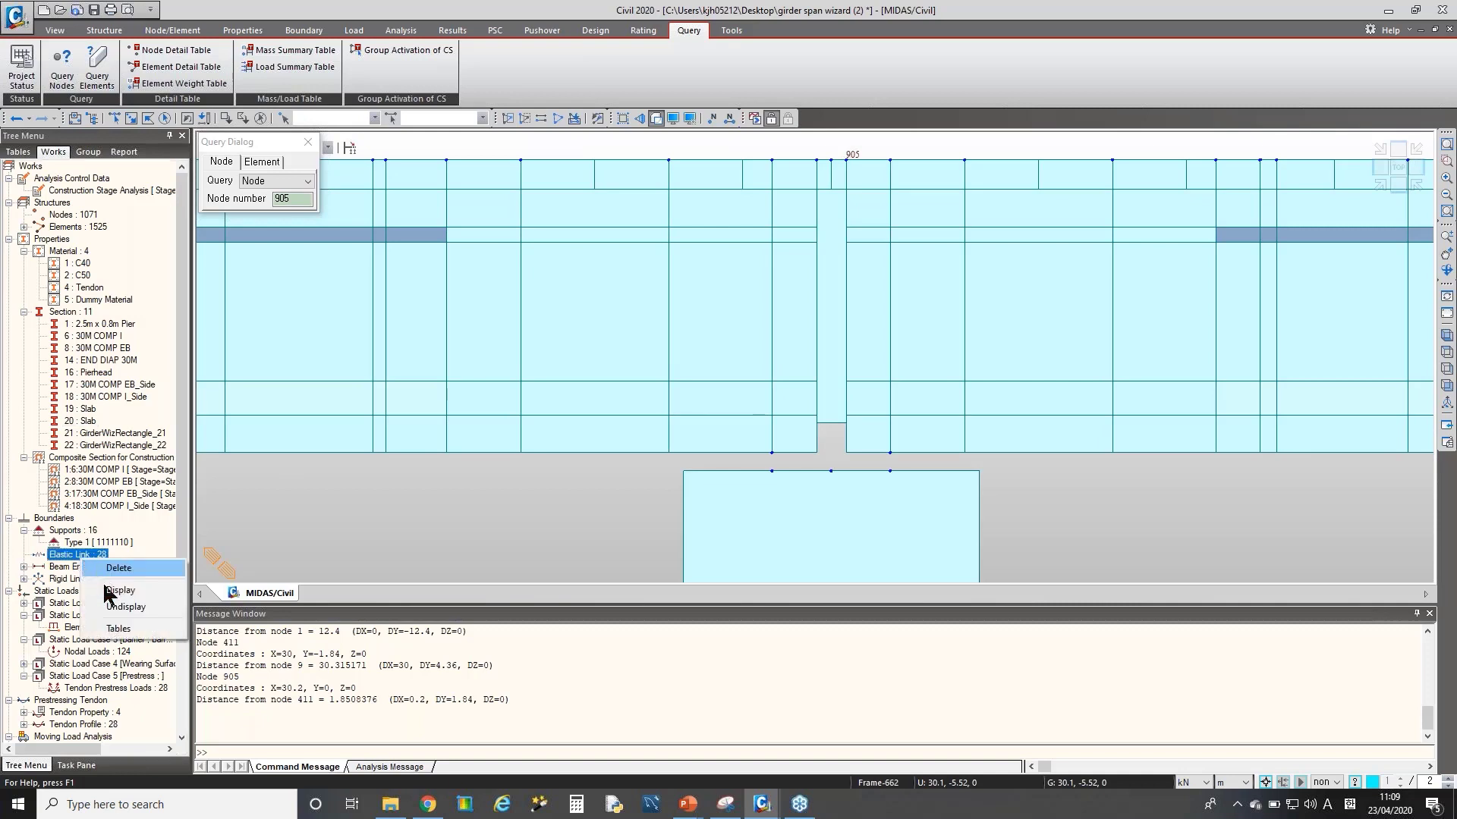
{"action": "left_click", "coordinate": [114, 591]}
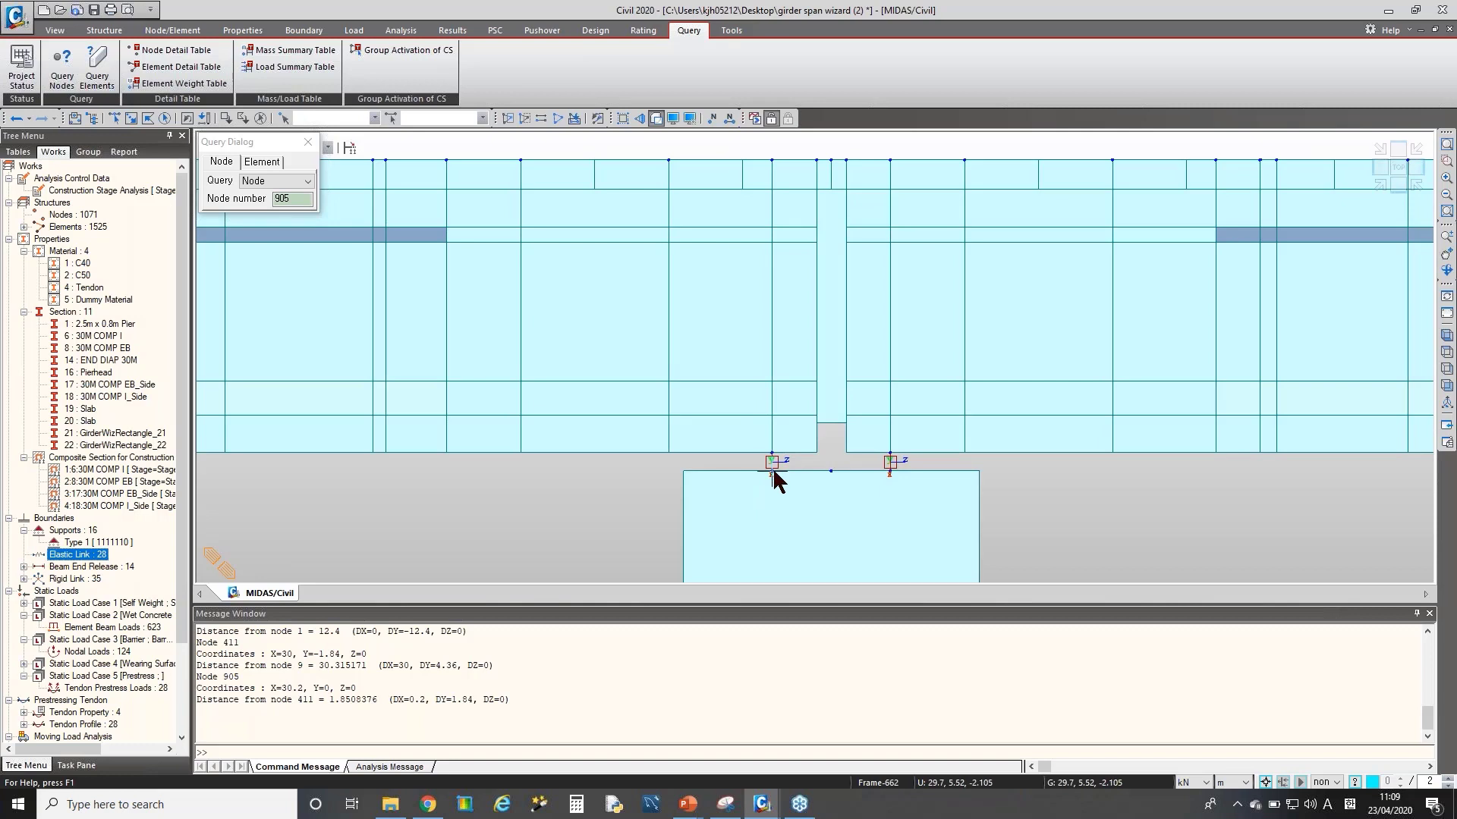
- Query node 875 above the bearing and node 405 at the girder end, then highlight the DX distance between them
{"action": "left_click", "coordinate": [294, 198]}
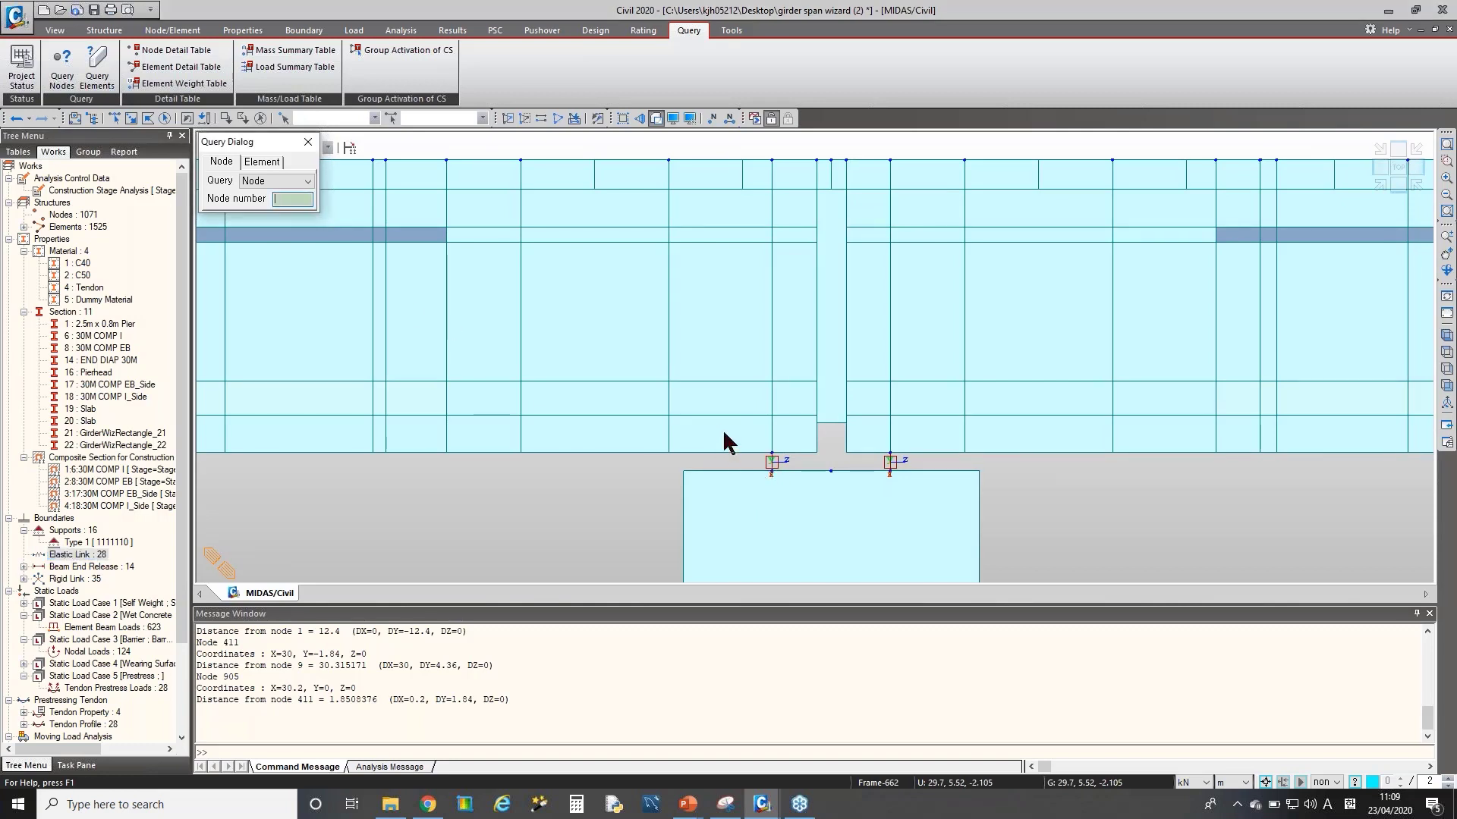
{"action": "left_click", "coordinate": [771, 161]}
{"action": "left_click", "coordinate": [817, 161]}
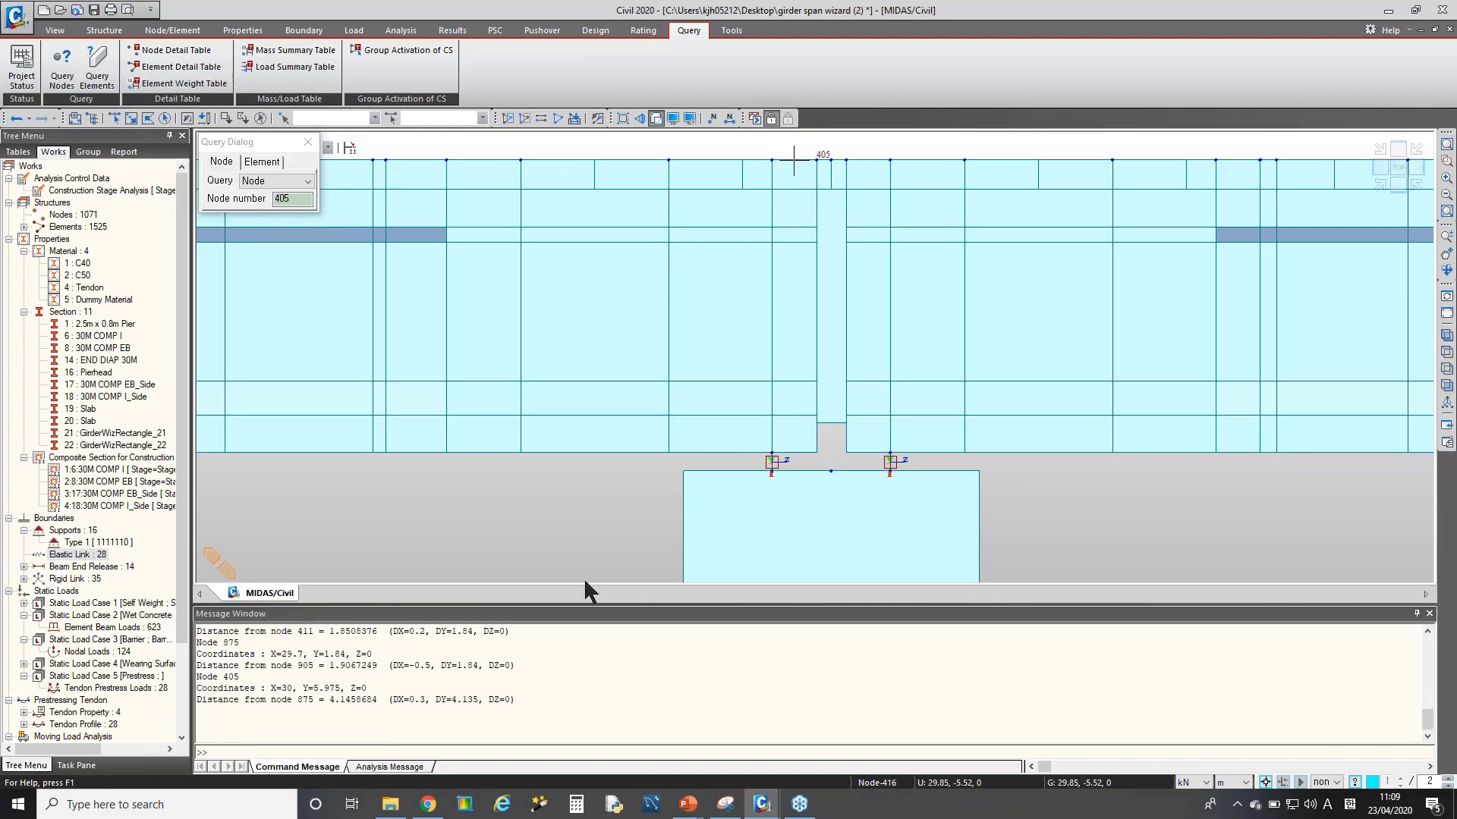
{"action": "left_click_drag", "start_coordinate": [397, 698], "coordinate": [431, 698]}
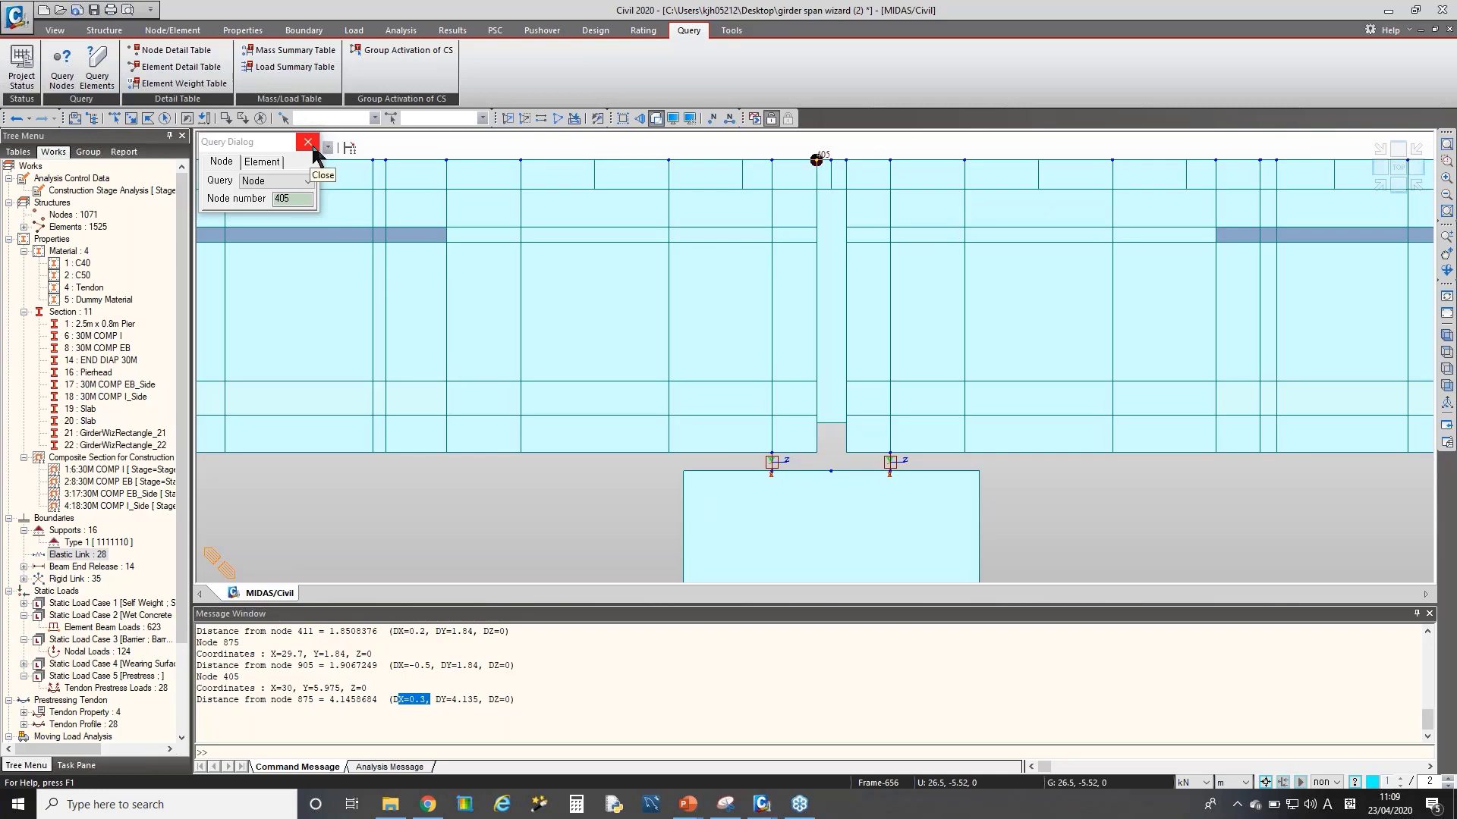
- Switch to the Snipping Tool capture, underline the Modeling Type entry set to All Frame, and clear the mark
{"action": "key", "text": "alt+Tab"}
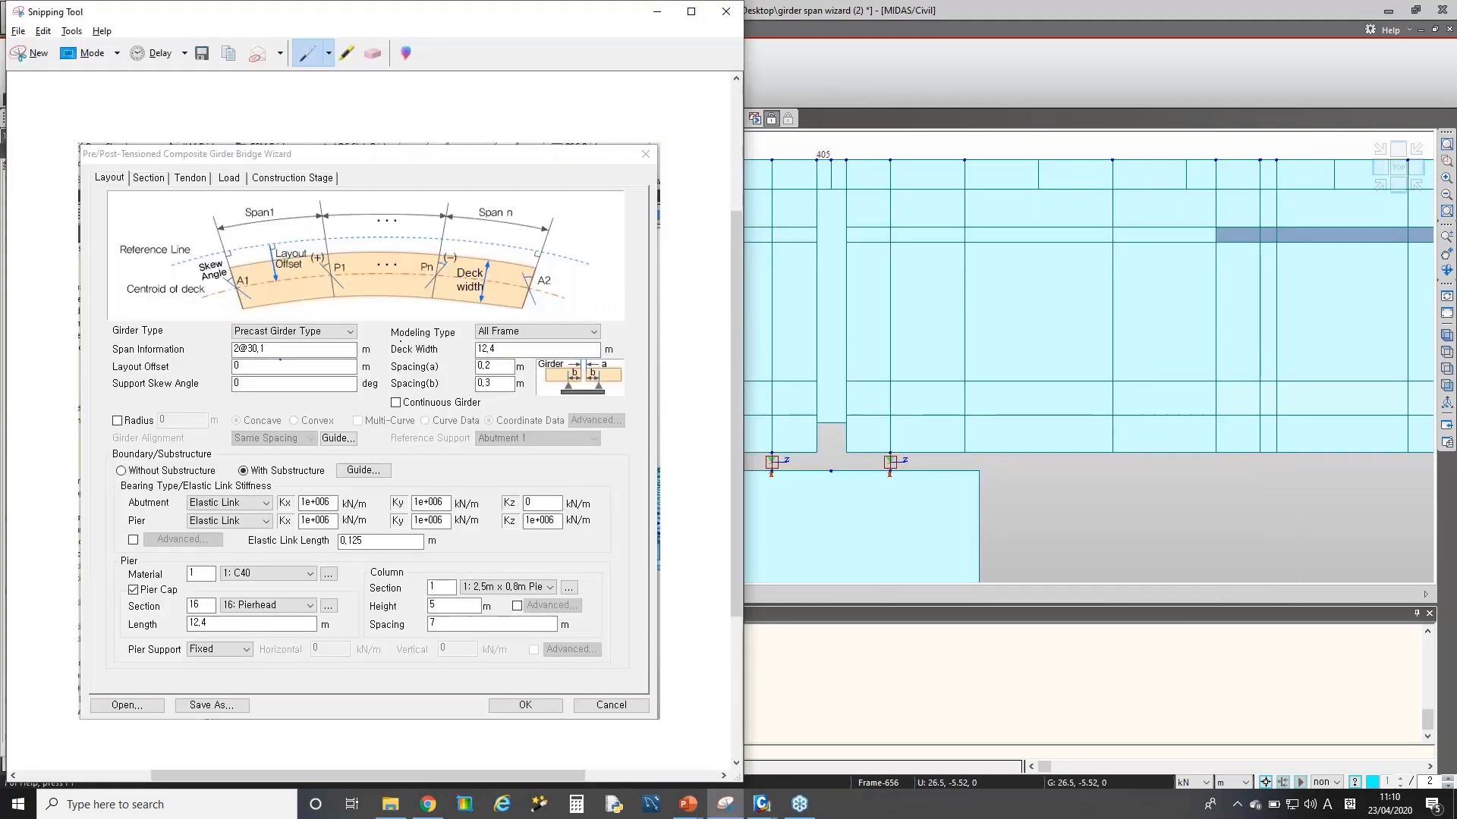
{"action": "left_click_drag", "start_coordinate": [388, 342], "coordinate": [607, 346]}
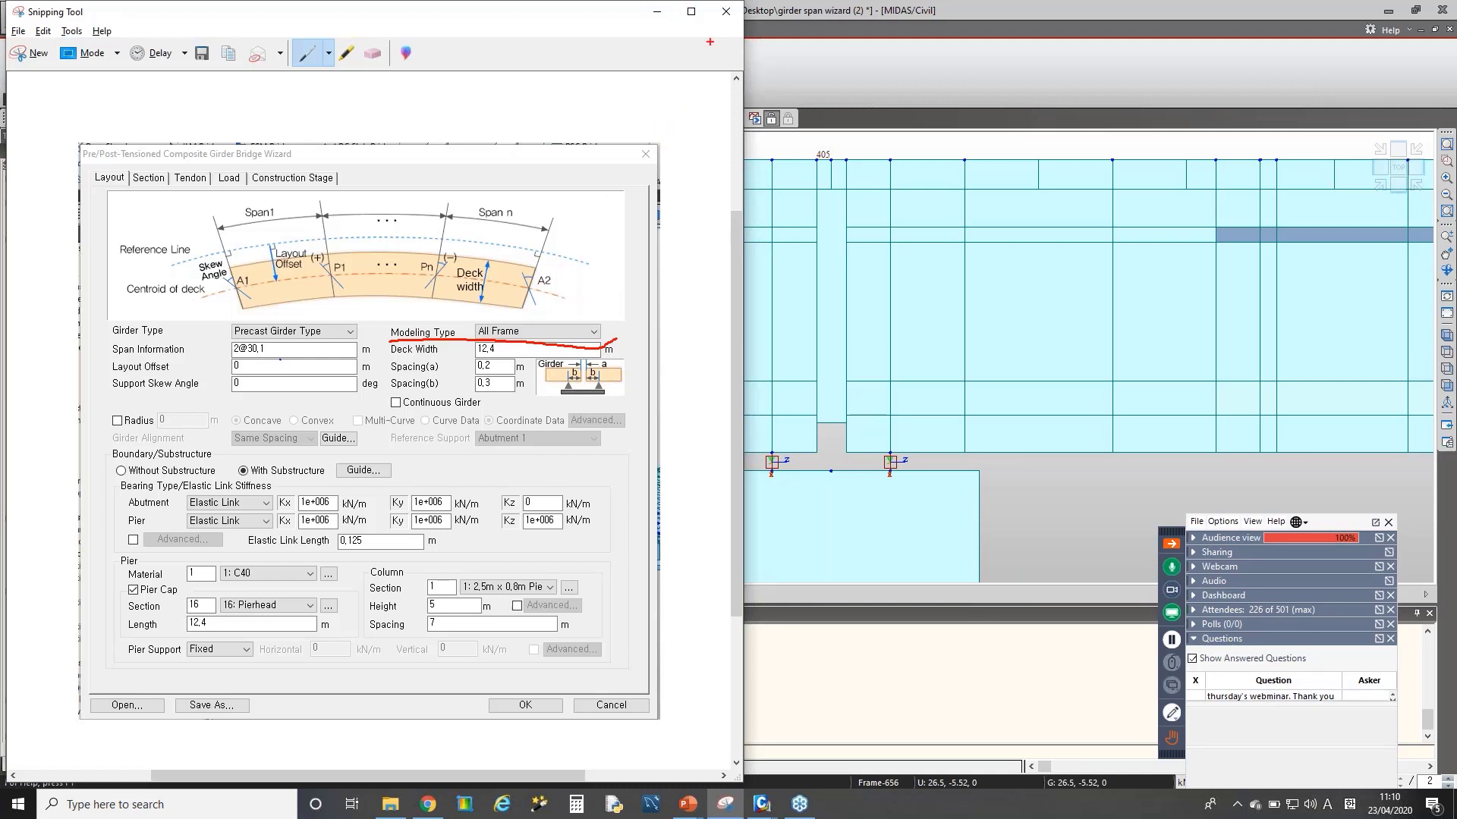
{"action": "key", "text": "Escape"}
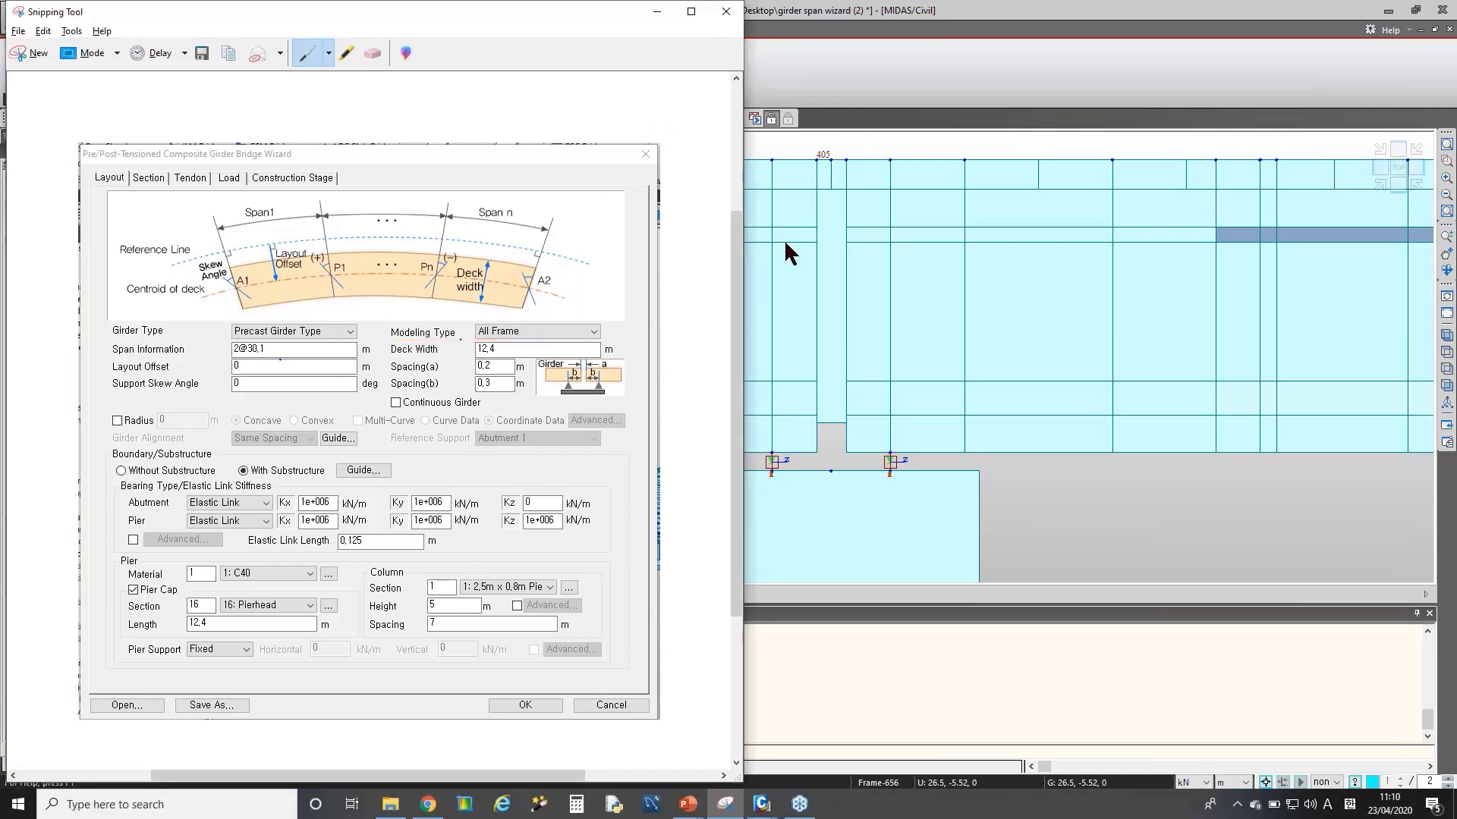
- Return to midas Civil and show the solid bridge model in an isometric view covering the deck, girders and pier
{"action": "left_click", "coordinate": [951, 41]}
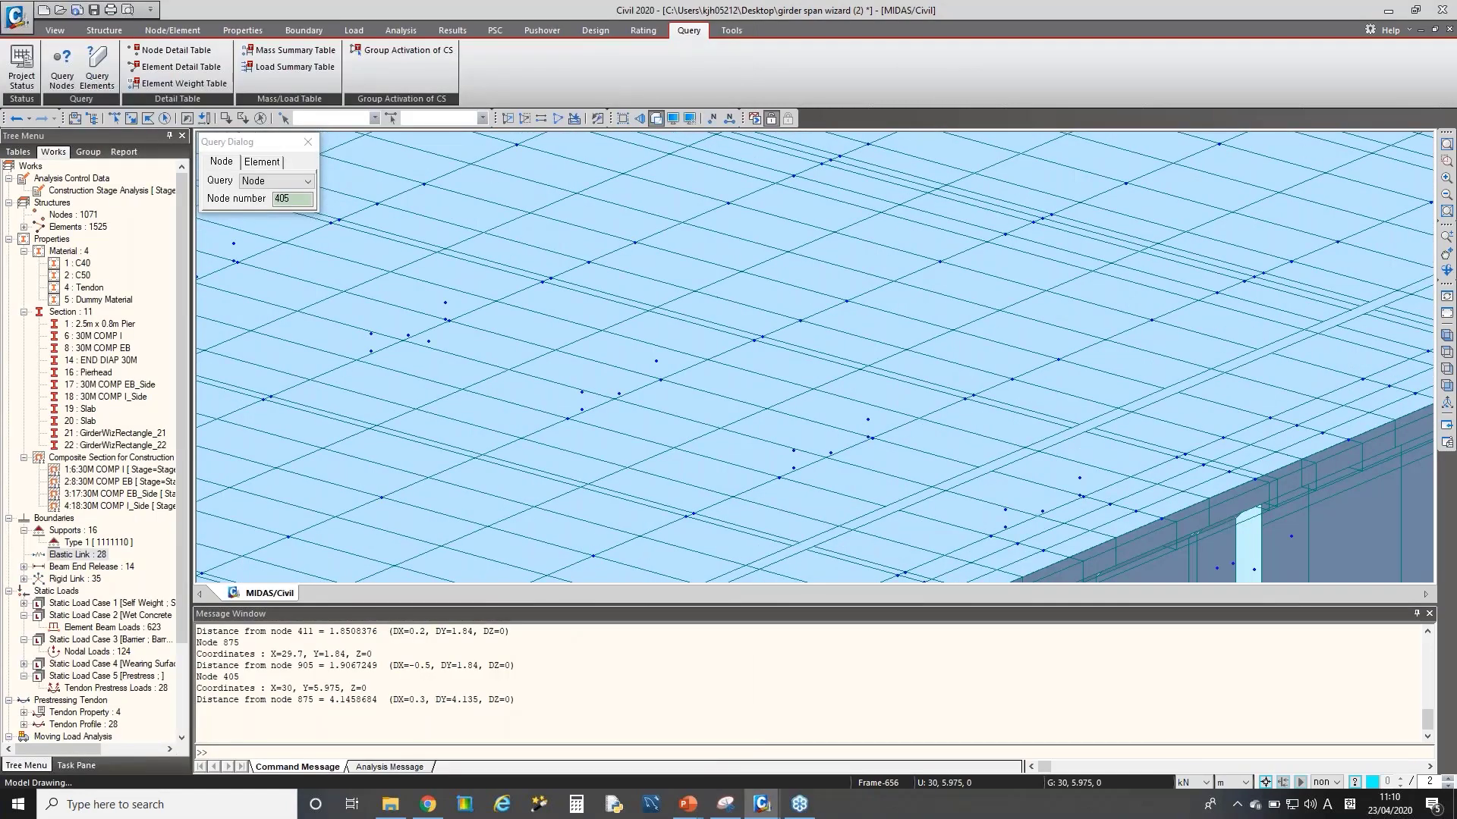
{"action": "scroll", "coordinate": [758, 286], "scroll_direction": "down", "scroll_amount": 3}
{"action": "scroll", "coordinate": [763, 282], "scroll_direction": "down", "scroll_amount": 2}
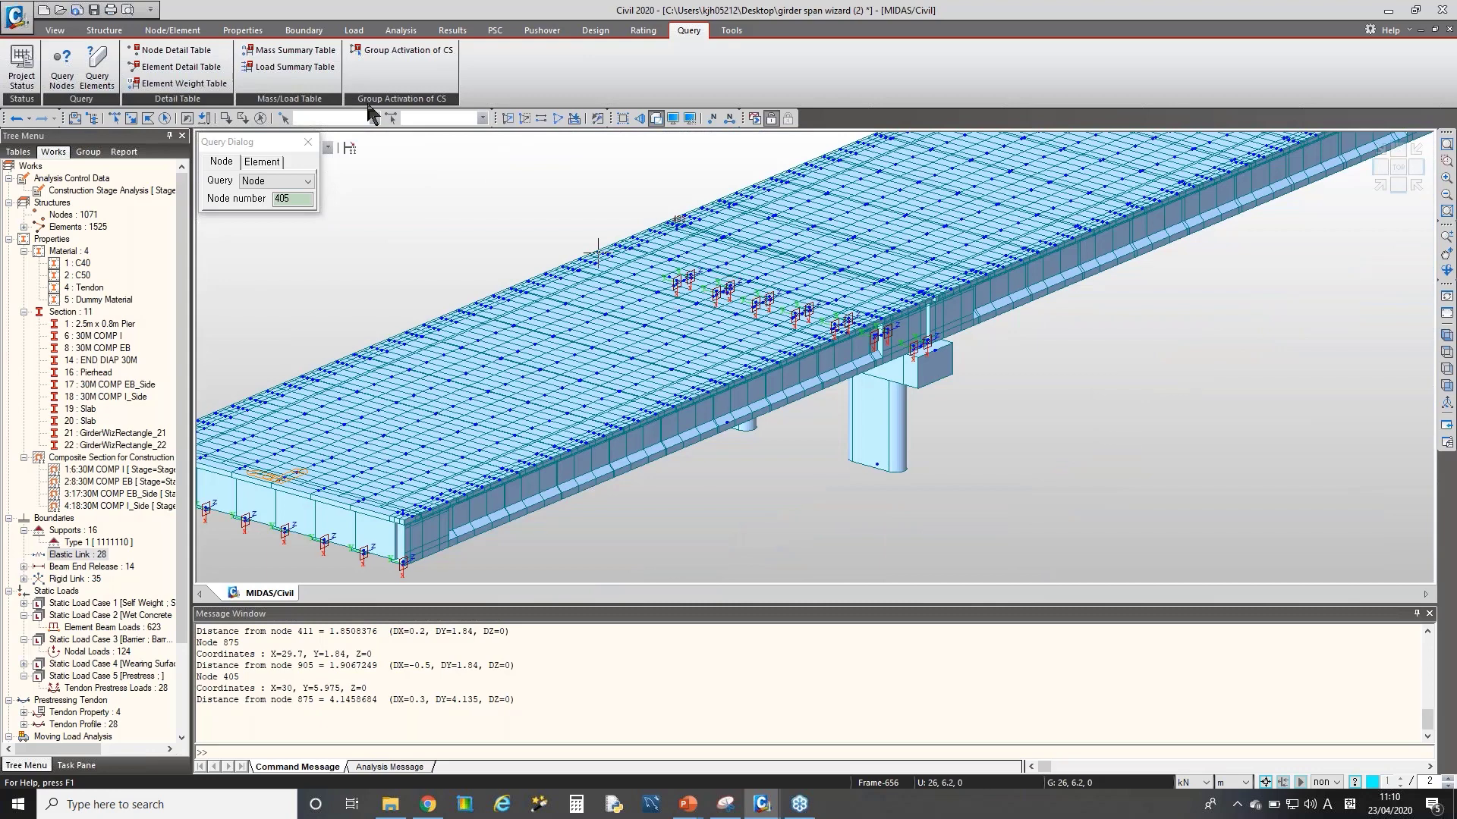
- Undo the generated bridge and regenerate it from the wizard with Modeling Type set to Deck as Plate, Girder as Frame
{"action": "left_click", "coordinate": [119, 33]}
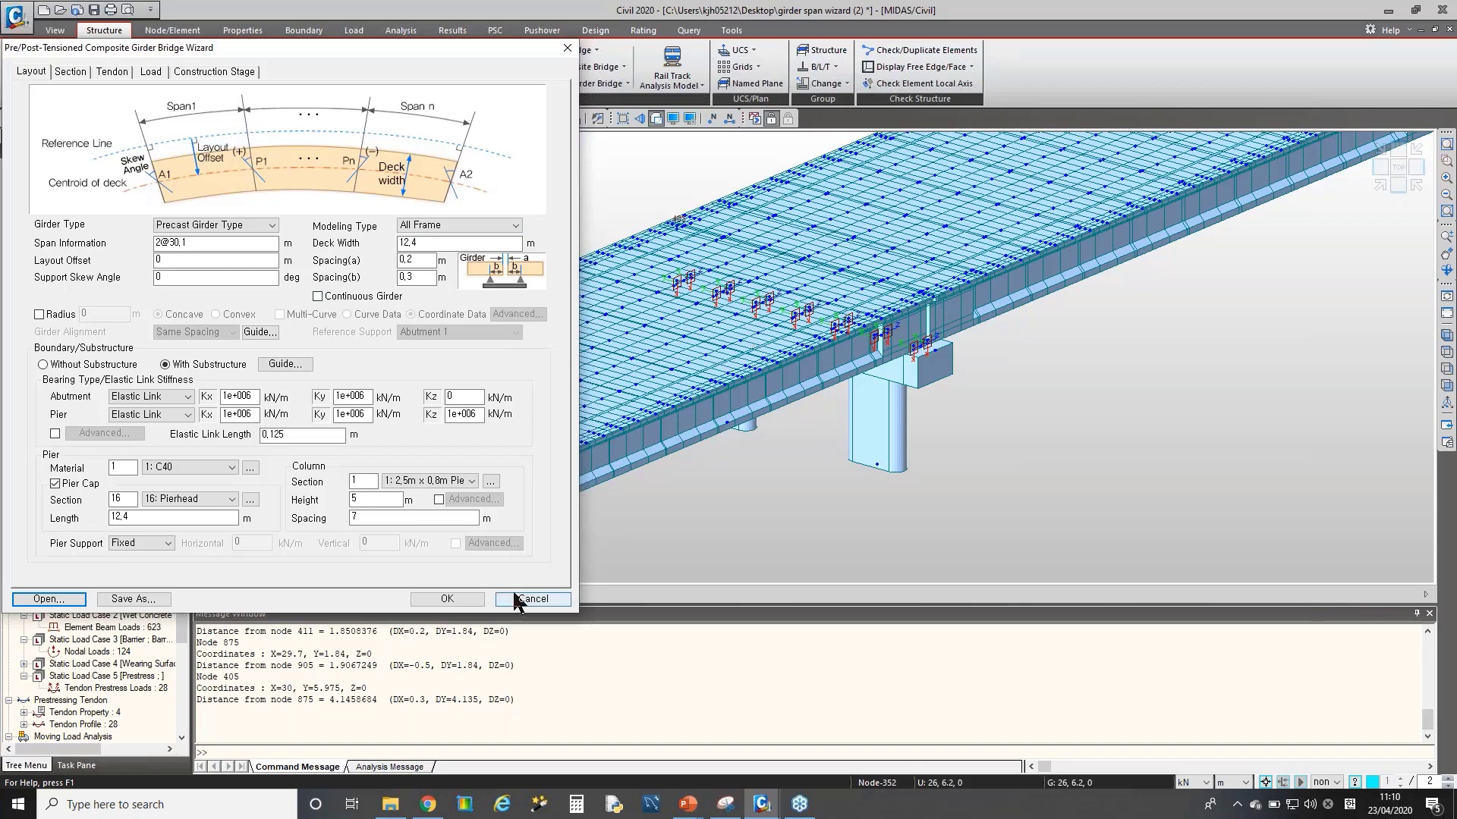
{"action": "left_click", "coordinate": [531, 599]}
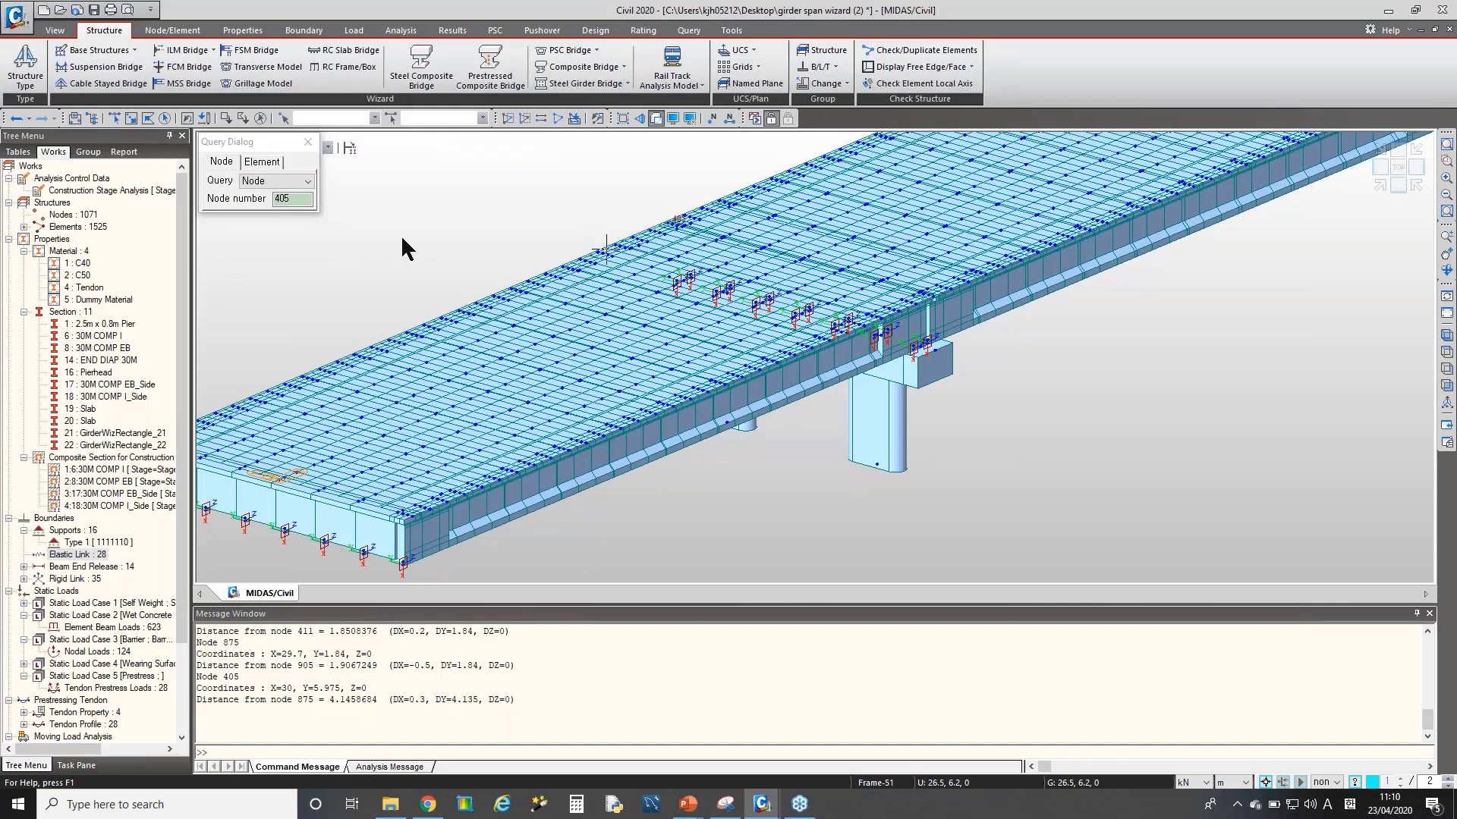
{"action": "left_click", "coordinate": [21, 120]}
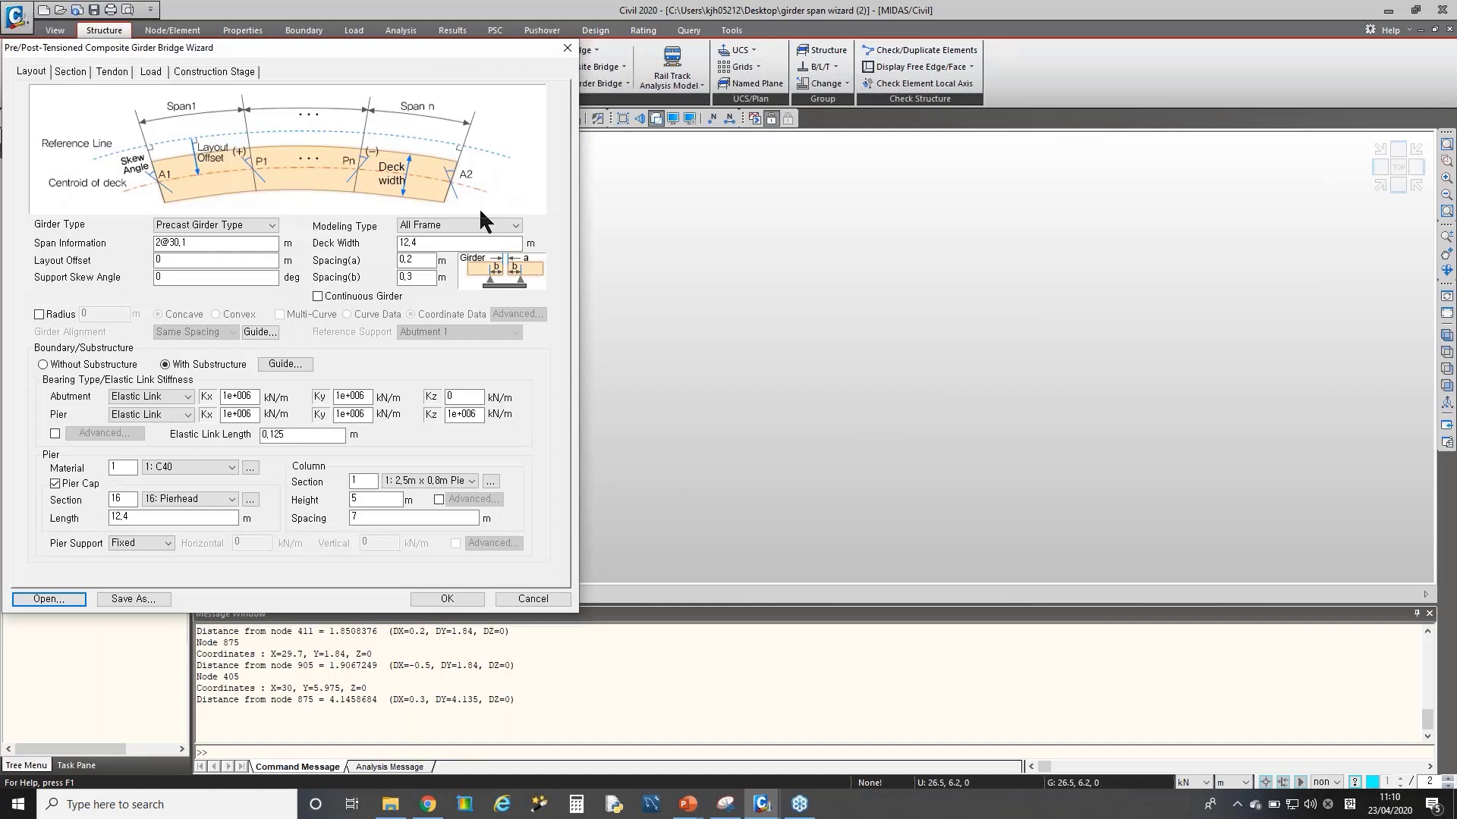
{"action": "left_click", "coordinate": [473, 225]}
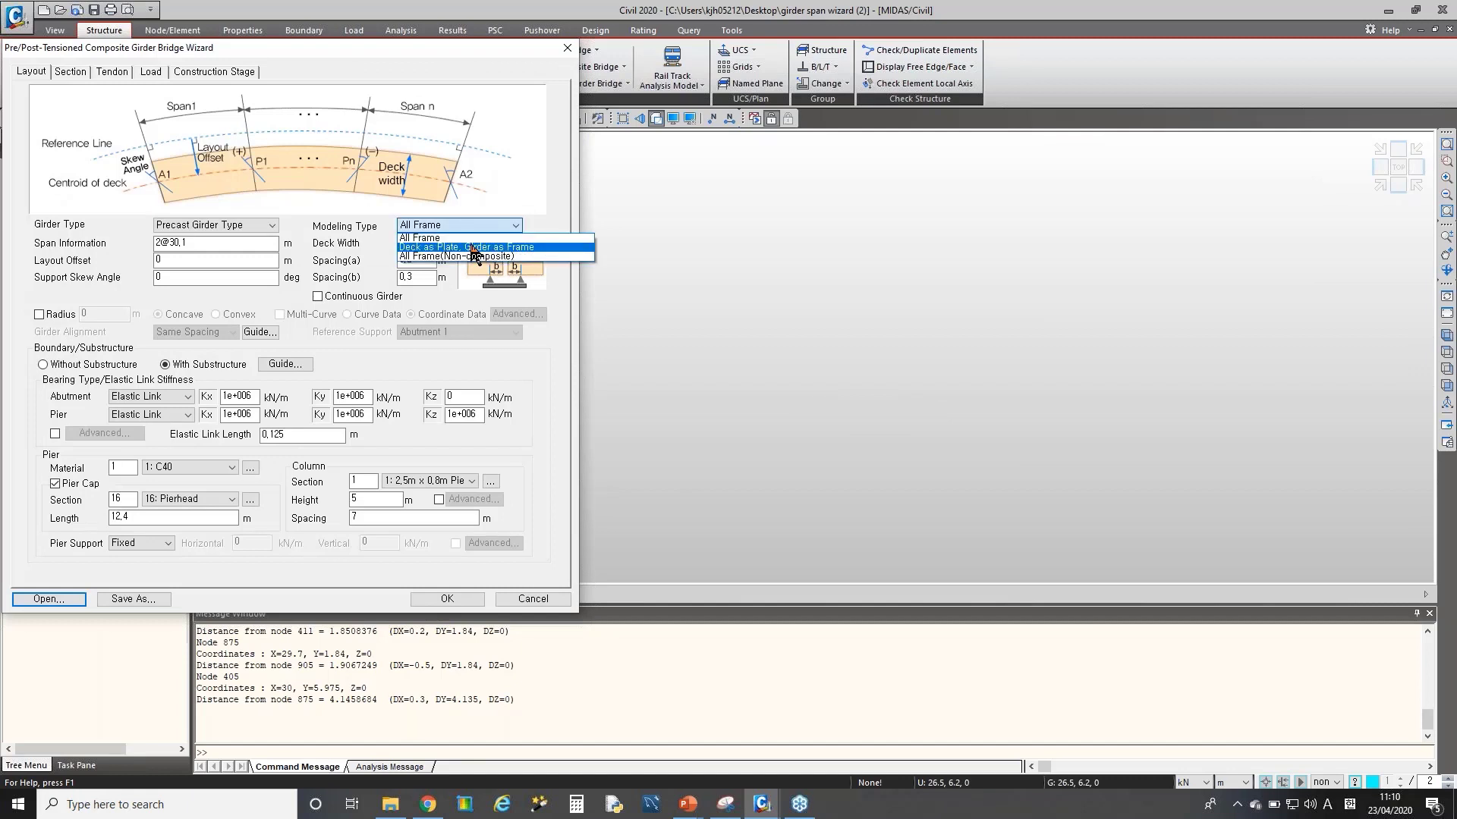
{"action": "left_click", "coordinate": [472, 247]}
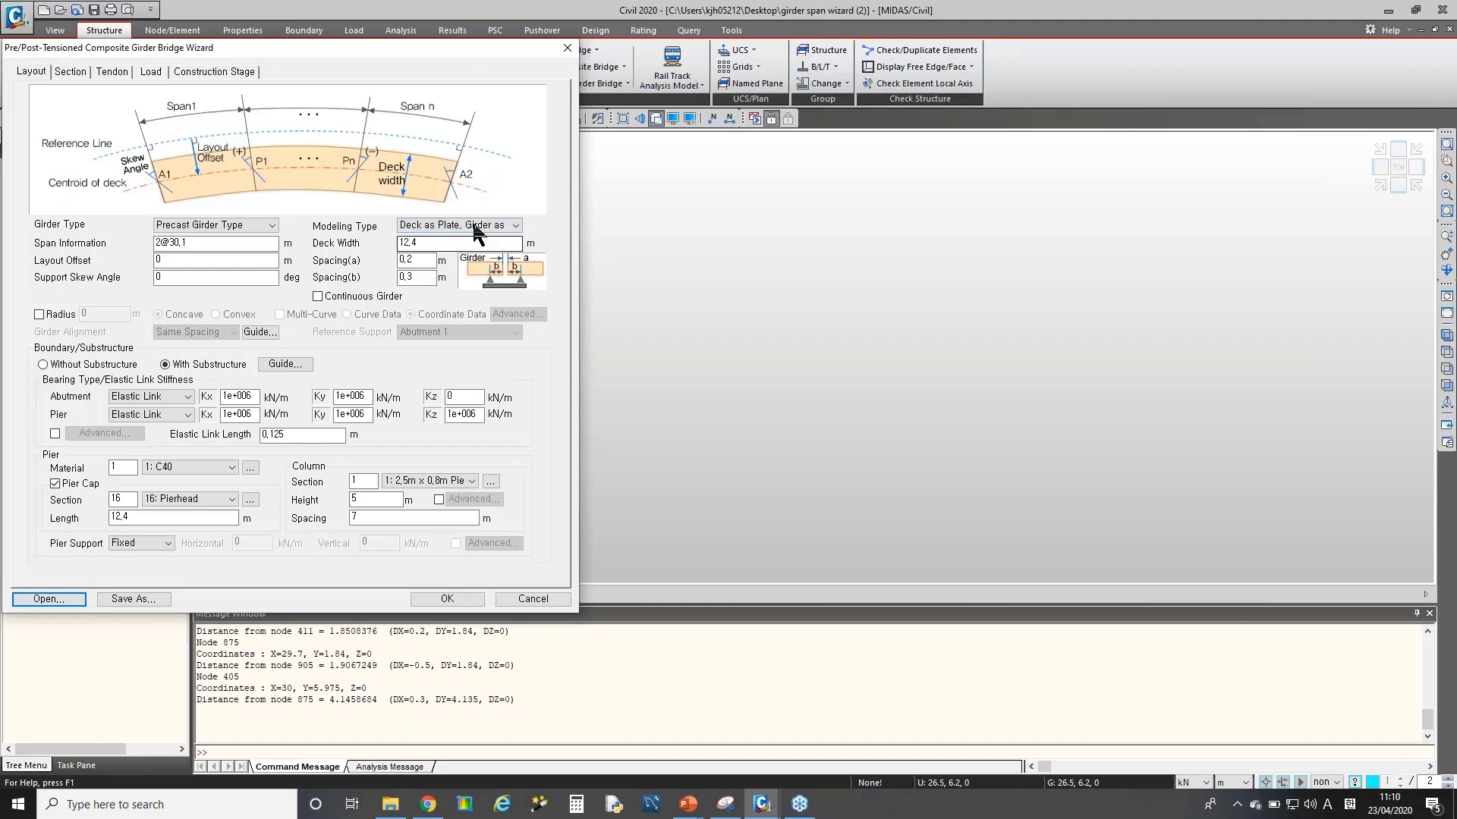
{"action": "left_click", "coordinate": [460, 598]}
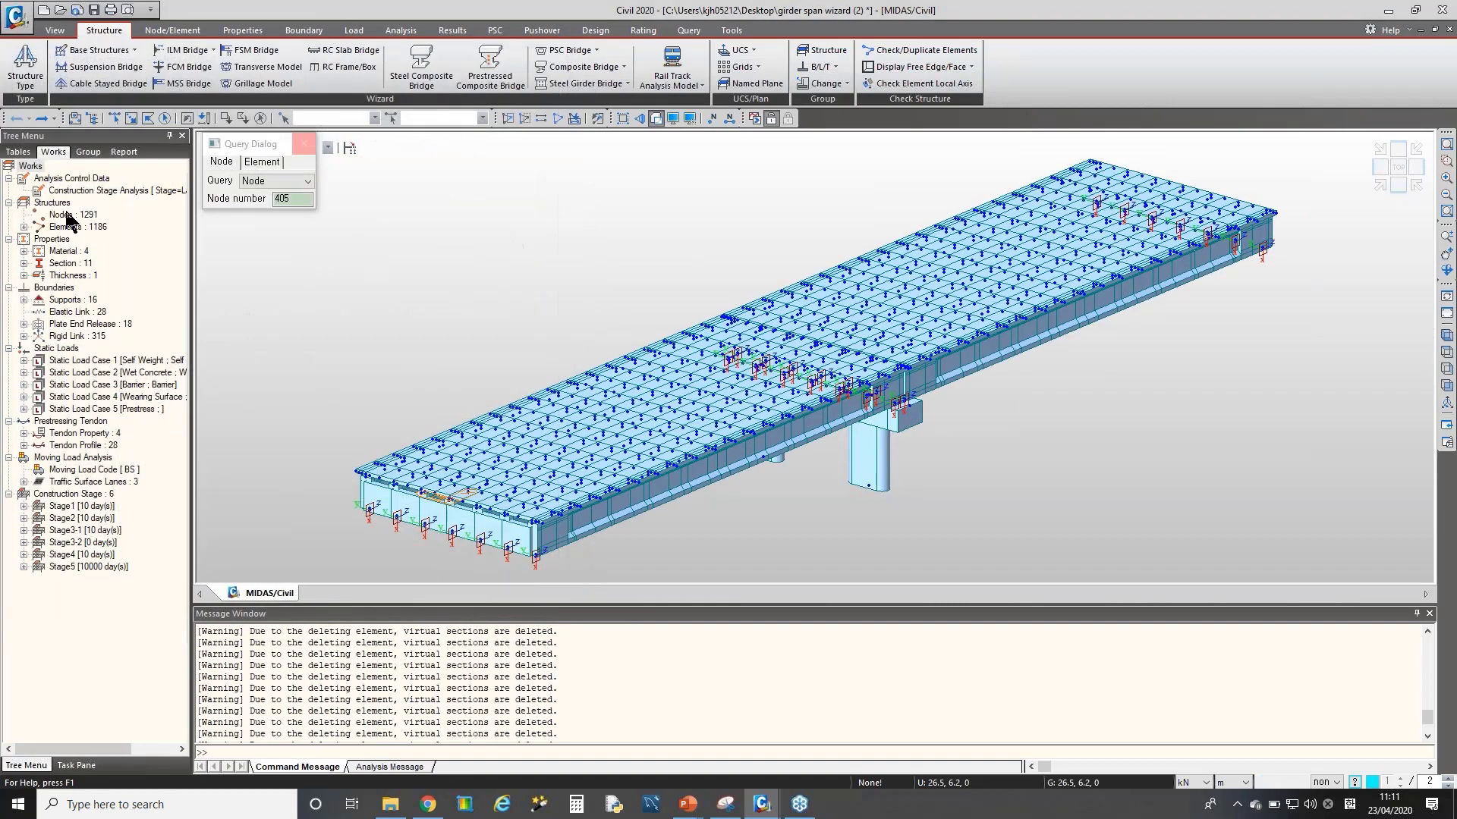
- Select the deck's plate elements and the beam elements in turn, and examine how they are arranged at the girder ends
{"action": "double_click", "coordinate": [80, 252]}
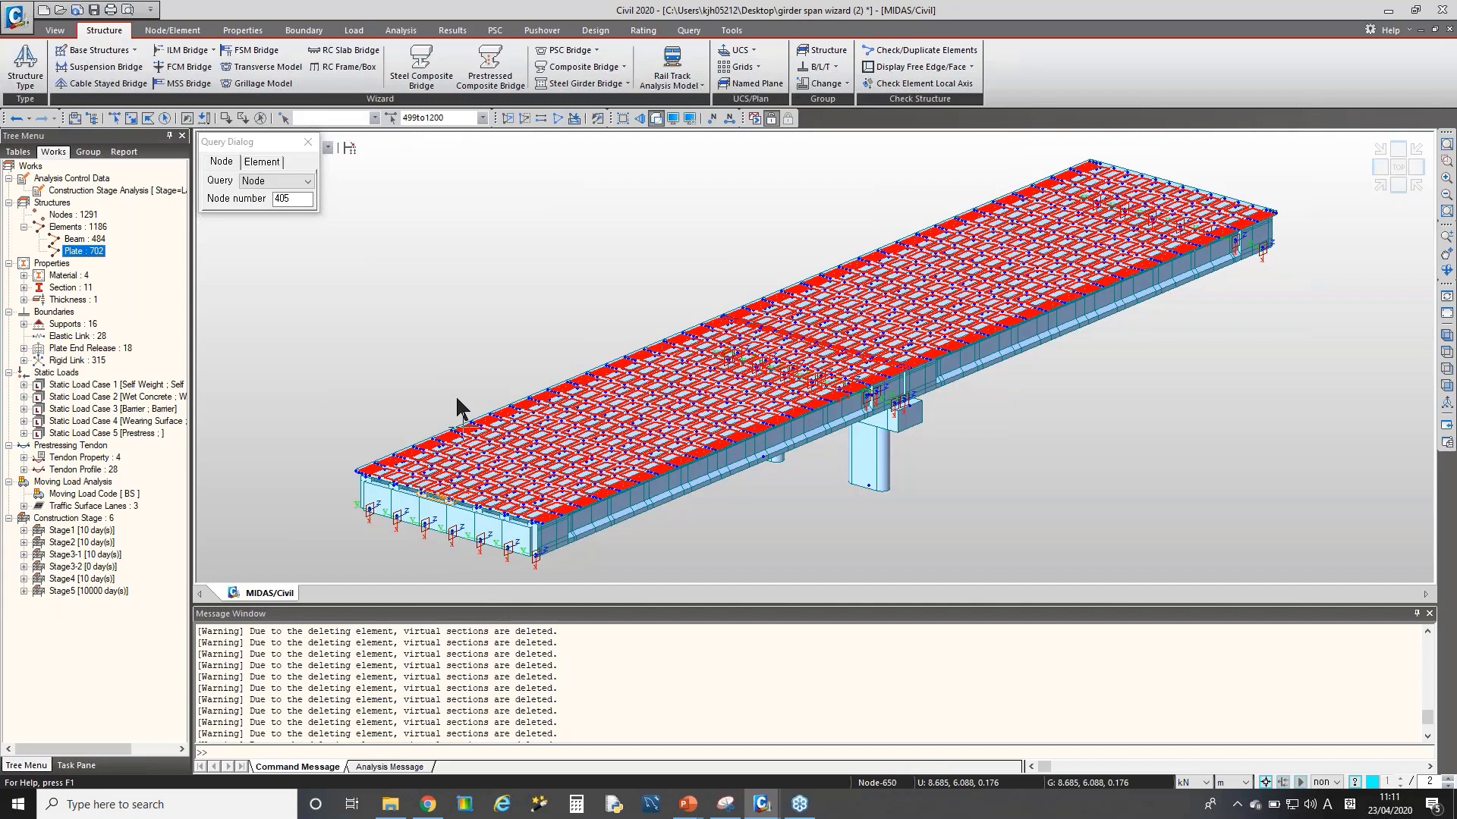
{"action": "middle_click_drag", "start_coordinate": [593, 393], "coordinate": [572, 368], "text": "ctrl"}
{"action": "scroll", "coordinate": [598, 360], "scroll_direction": "up", "scroll_amount": 3}
{"action": "scroll", "coordinate": [600, 371], "scroll_direction": "up", "scroll_amount": 5}
{"action": "double_click", "coordinate": [84, 239]}
{"action": "middle_click_drag", "start_coordinate": [649, 393], "coordinate": [939, 274]}
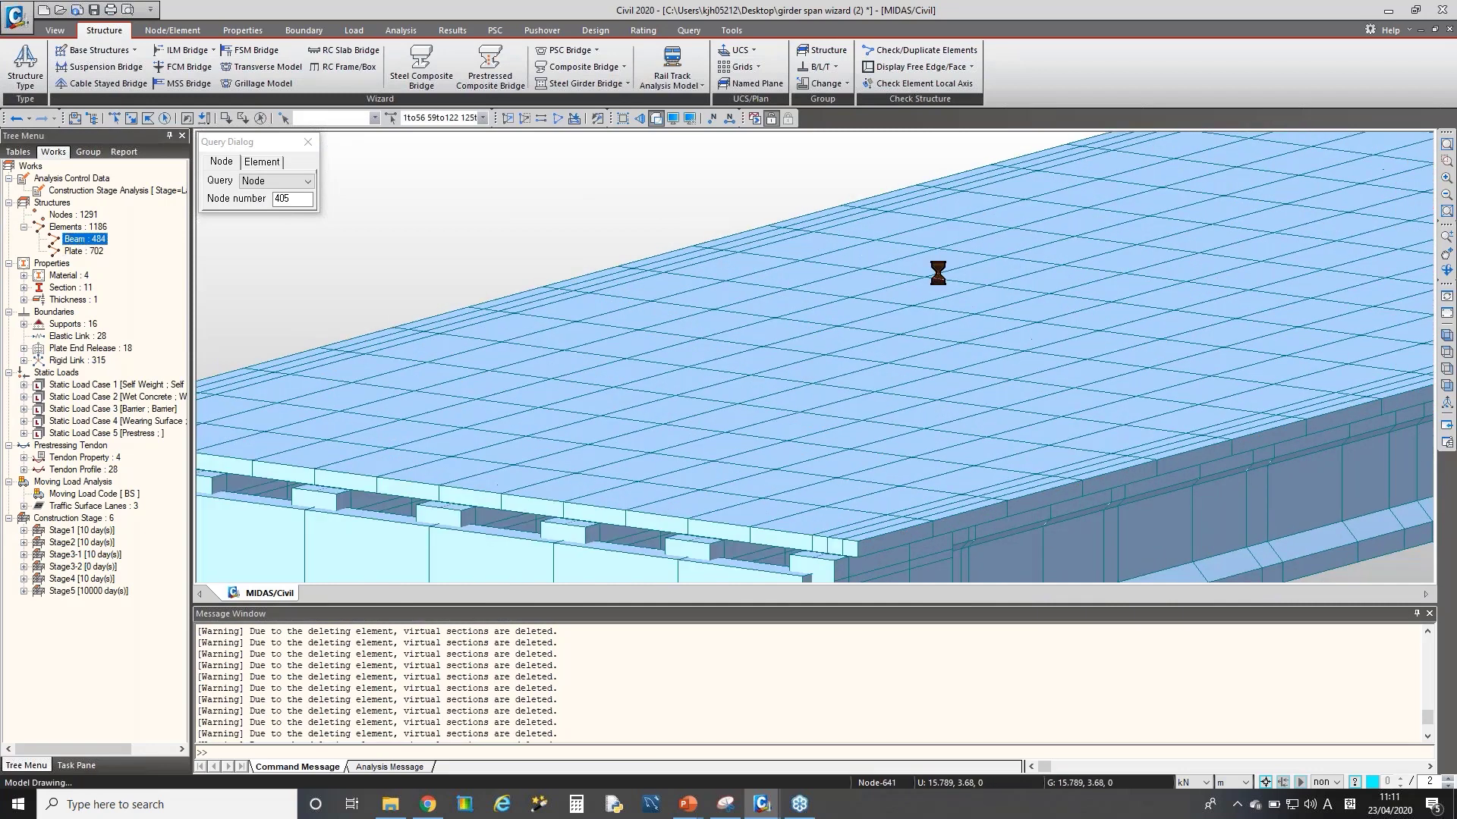
{"action": "middle_click_drag", "start_coordinate": [481, 430], "coordinate": [699, 326]}
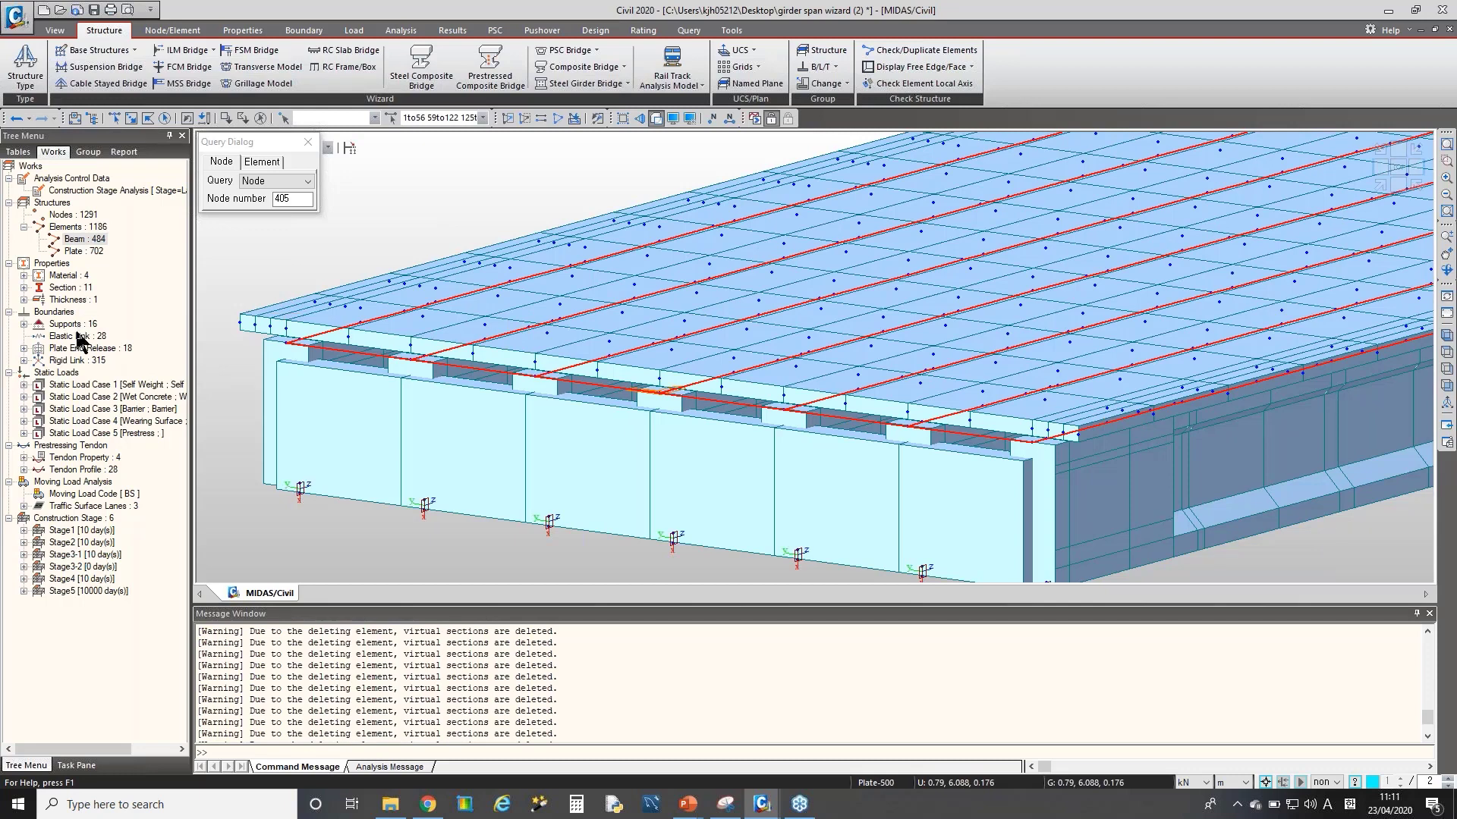
- Display the rigid links between the deck plates and the girders and examine them at the abutment end
{"action": "left_click", "coordinate": [68, 361]}
{"action": "double_click", "coordinate": [68, 363]}
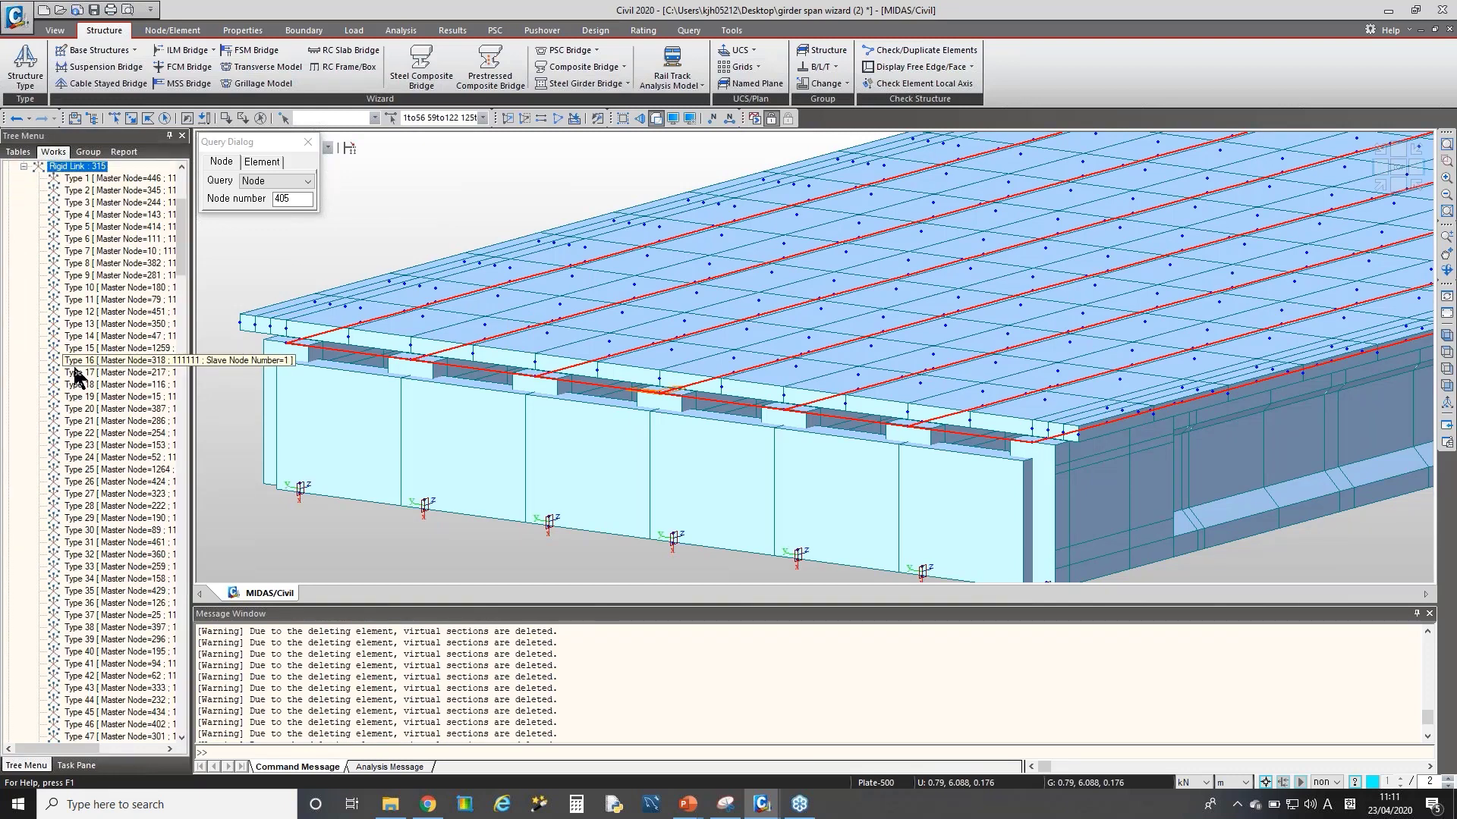
{"action": "right_click", "coordinate": [79, 350]}
{"action": "left_click", "coordinate": [119, 553]}
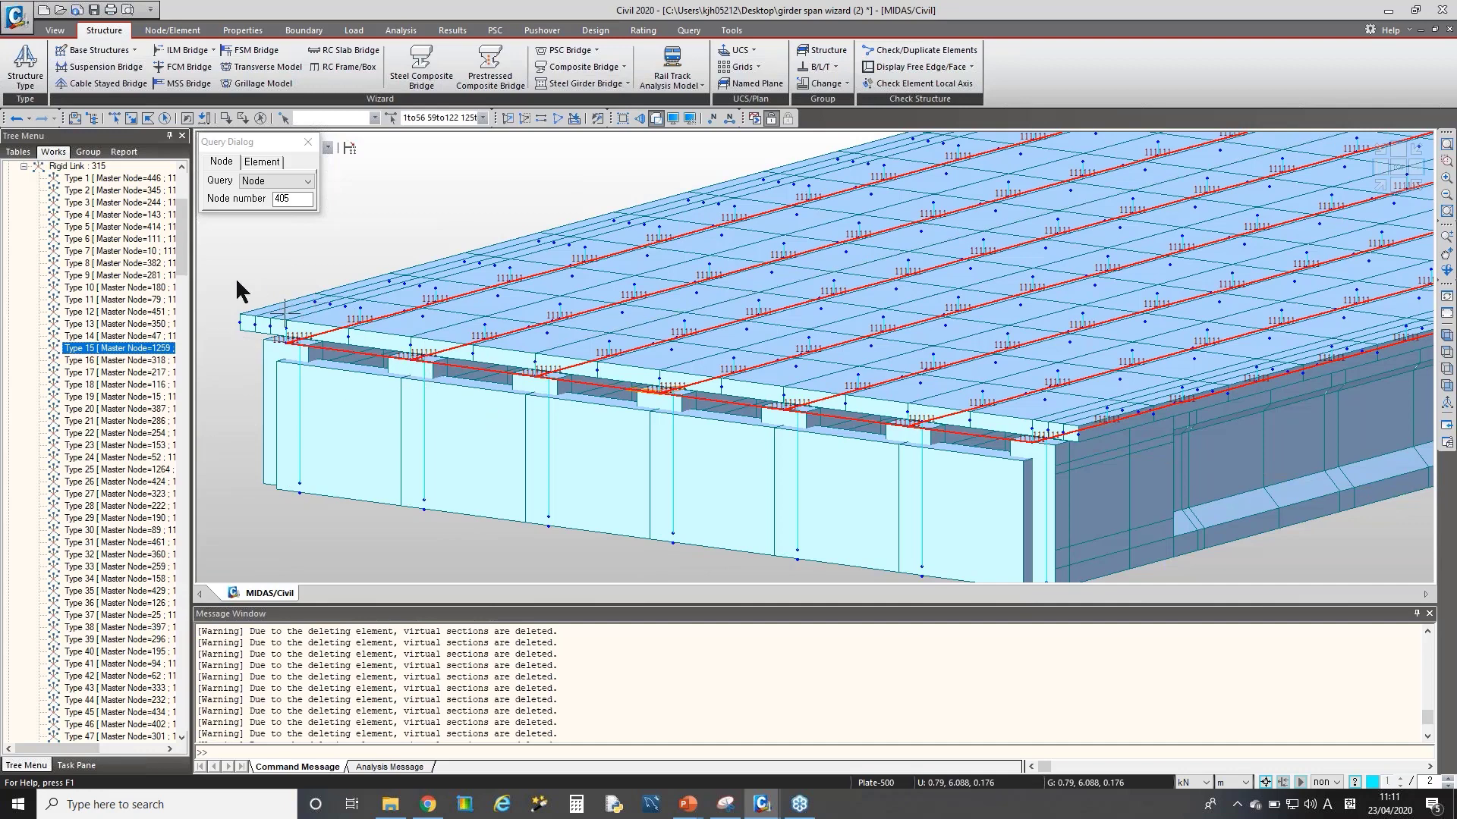
{"action": "middle_click_drag", "start_coordinate": [422, 339], "coordinate": [365, 430]}
{"action": "middle_click_drag", "start_coordinate": [452, 371], "coordinate": [501, 274]}
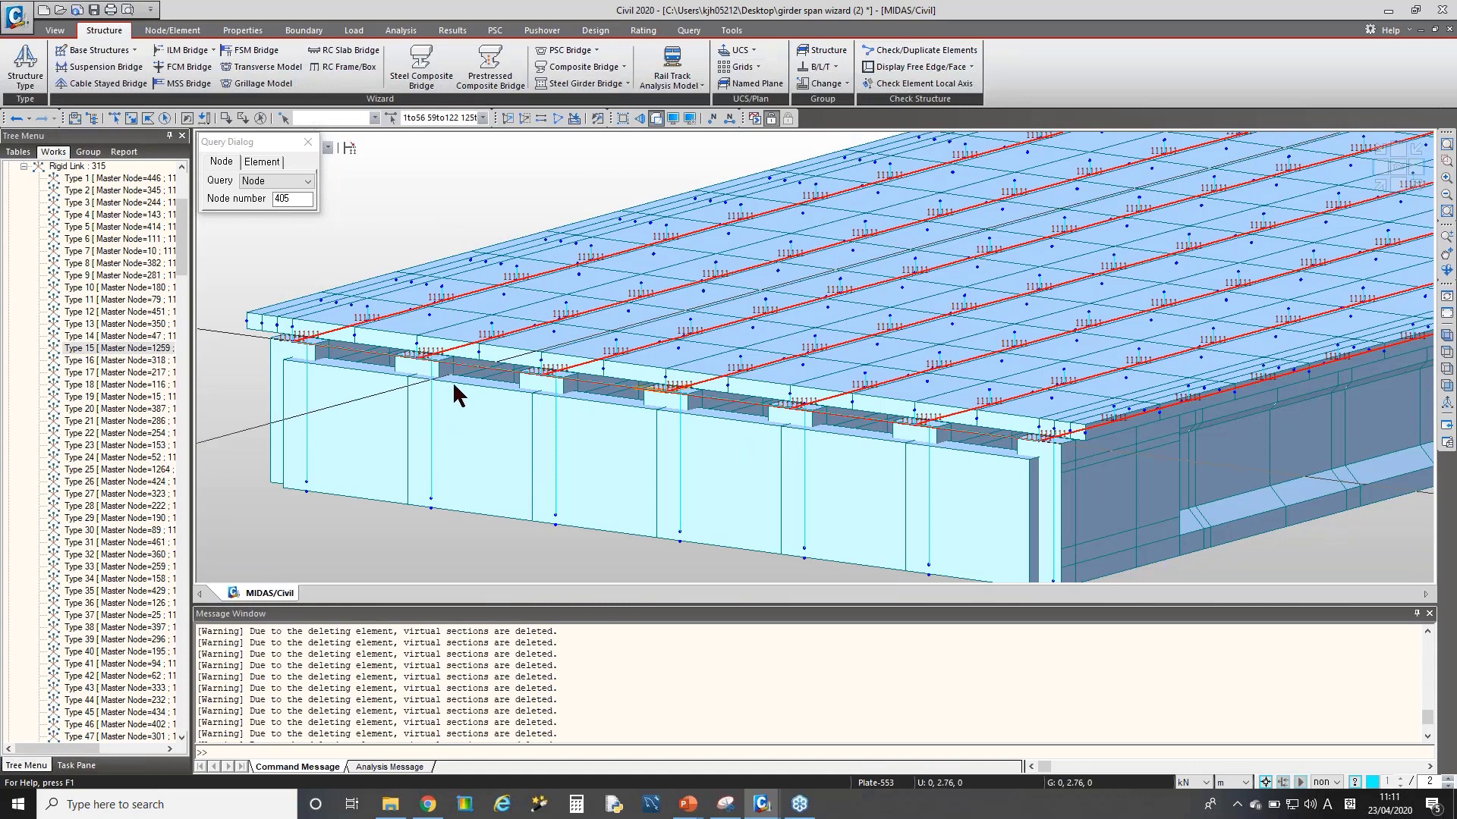
- Undo the plate-deck generation and regenerate the bridge with the Prestressed Composite Bridge wizard, setting Modeling Type to All Frame
{"action": "left_click", "coordinate": [16, 119]}
{"action": "left_click", "coordinate": [16, 120]}
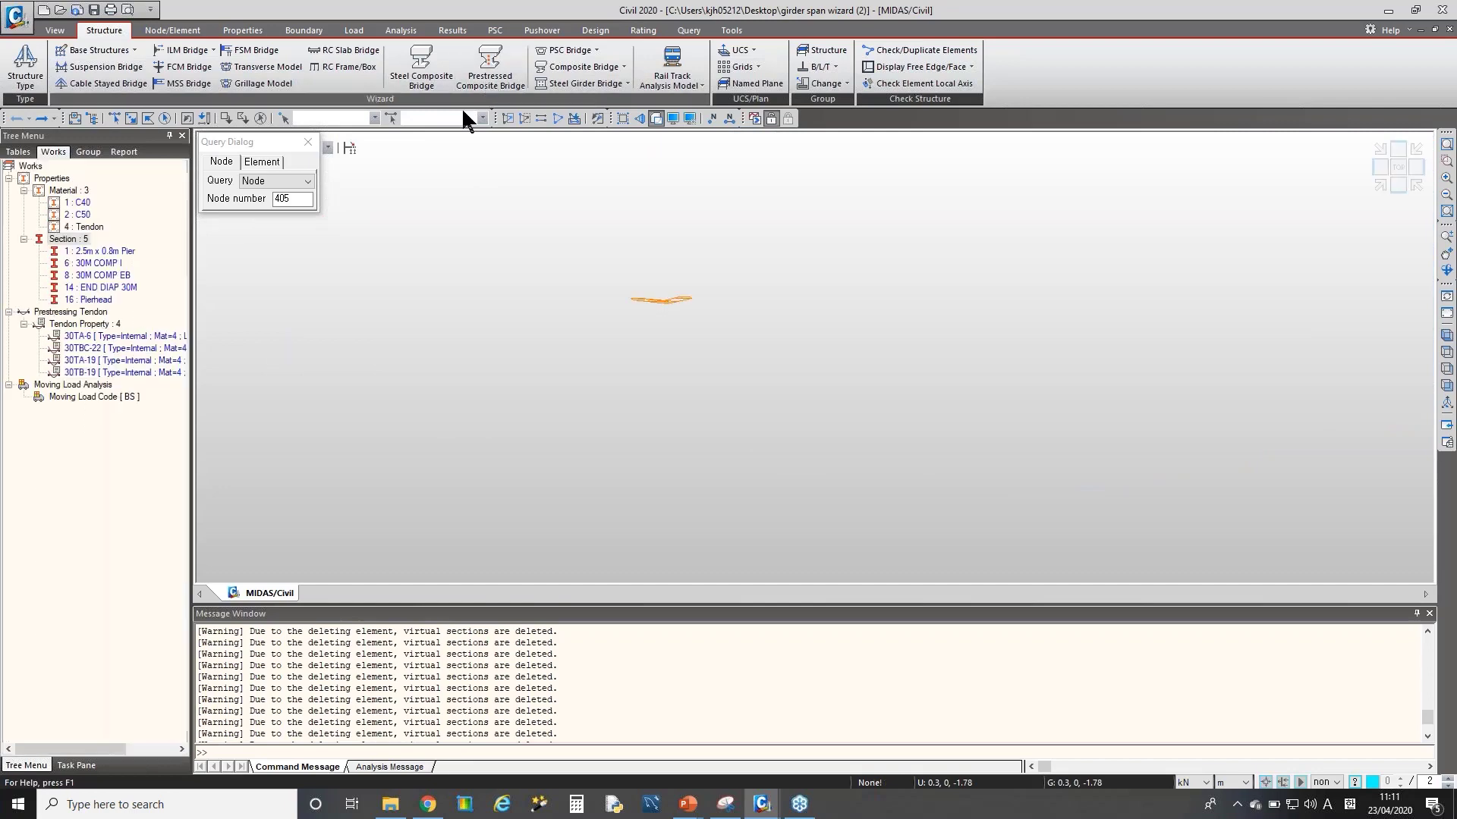
{"action": "left_click", "coordinate": [489, 76]}
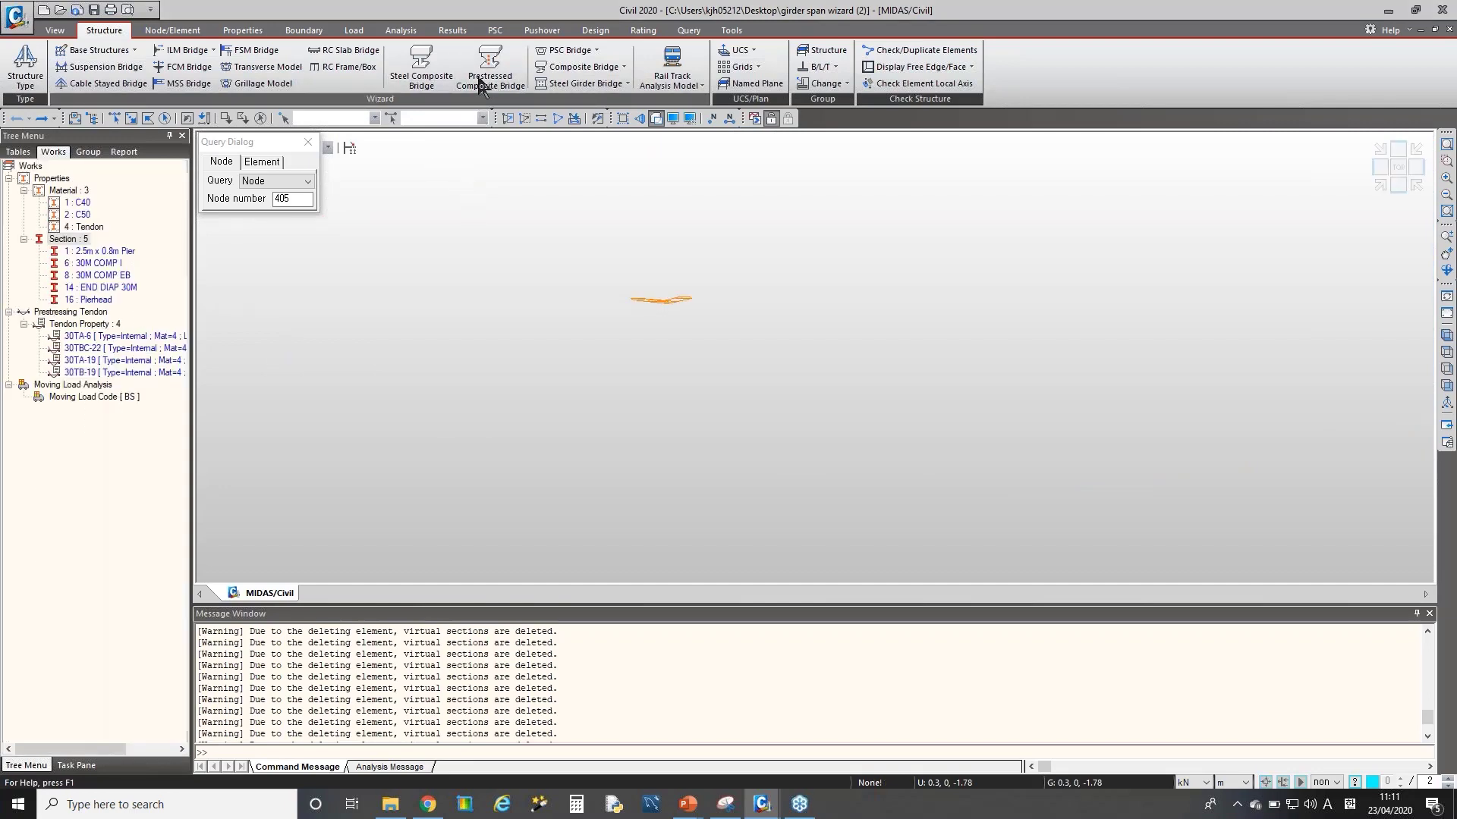
{"action": "left_click", "coordinate": [472, 227]}
{"action": "left_click", "coordinate": [480, 241]}
{"action": "left_click", "coordinate": [447, 600]}
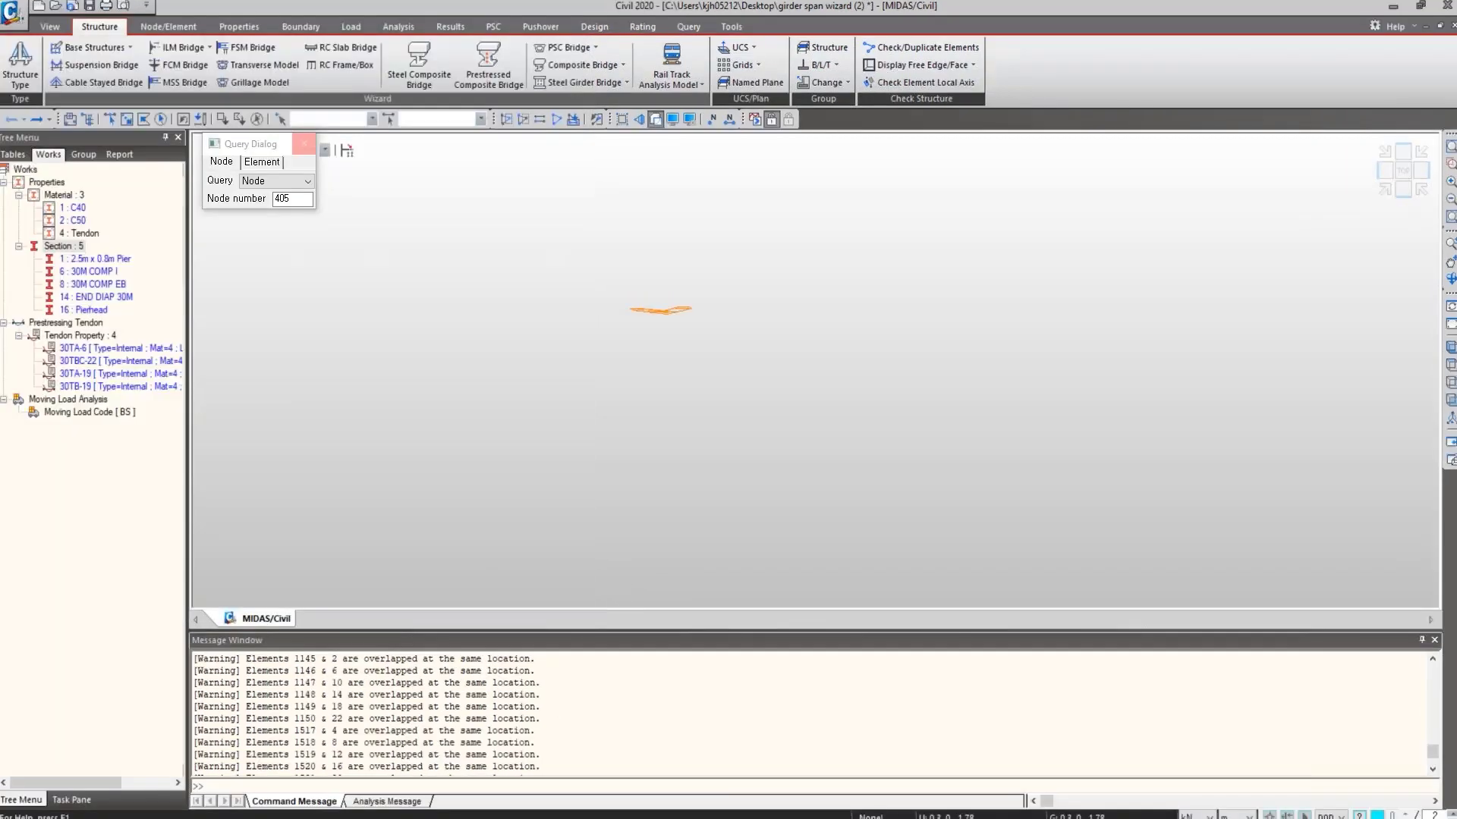
- Switch to the Snipping Tool capture, frame the block from Girder Type to Continuous Girder, and clear the marks
{"action": "left_click", "coordinate": [726, 806]}
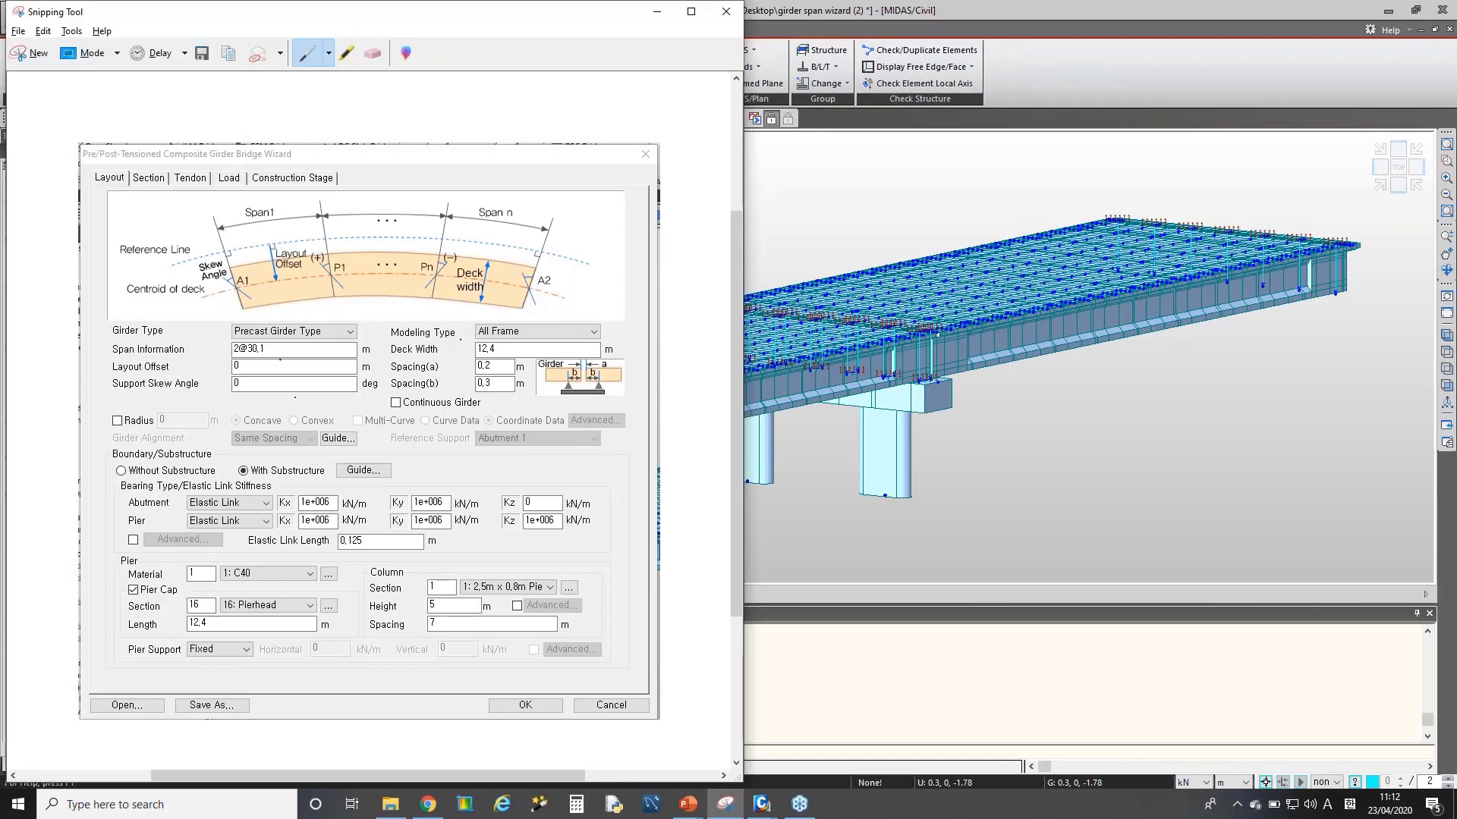
{"action": "left_click_drag", "start_coordinate": [106, 317], "coordinate": [285, 383]}
{"action": "right_click", "coordinate": [185, 366]}
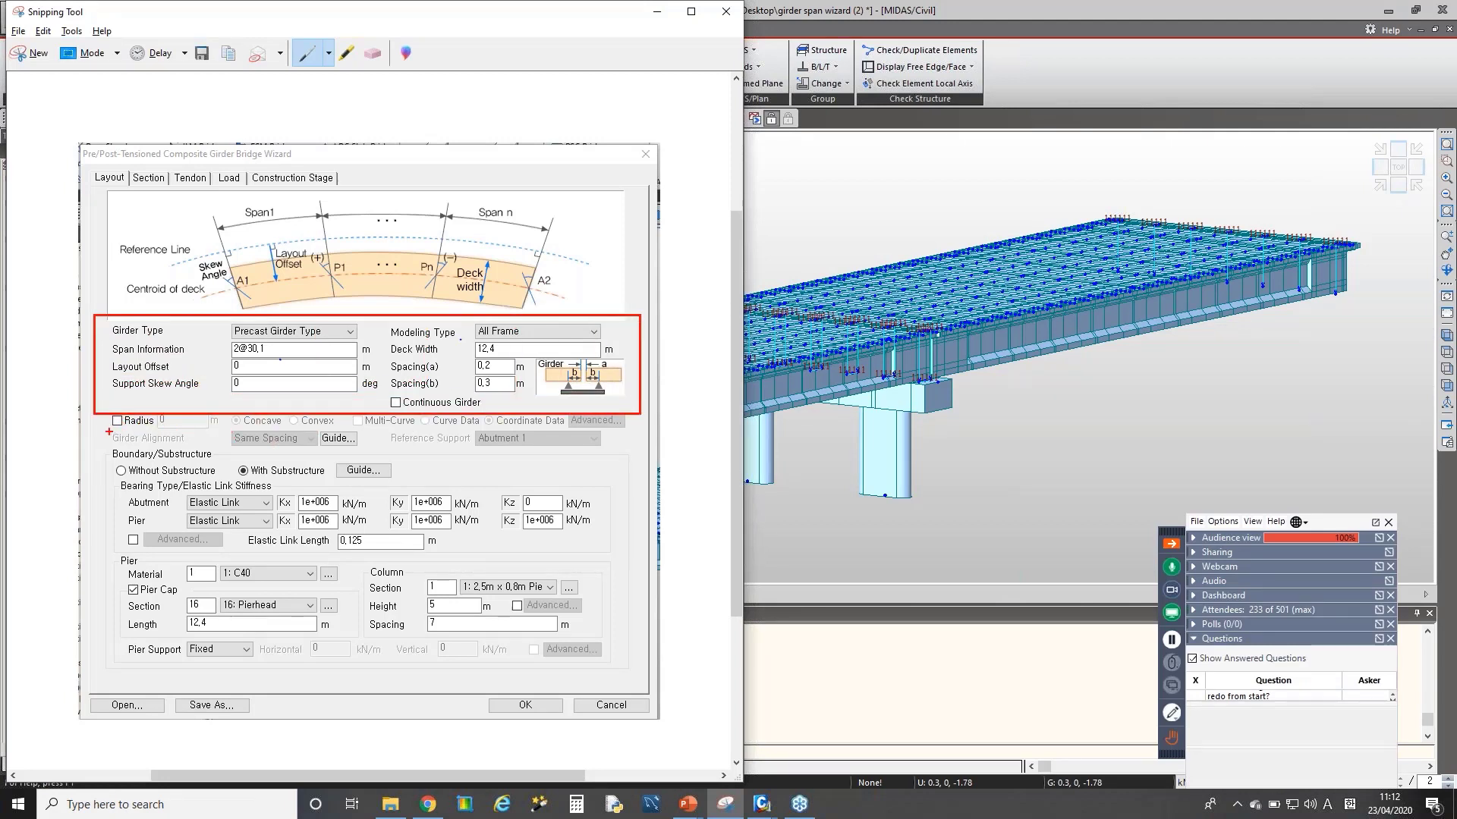
{"action": "left_click_drag", "start_coordinate": [102, 415], "coordinate": [132, 438]}
{"action": "key", "text": "e"}
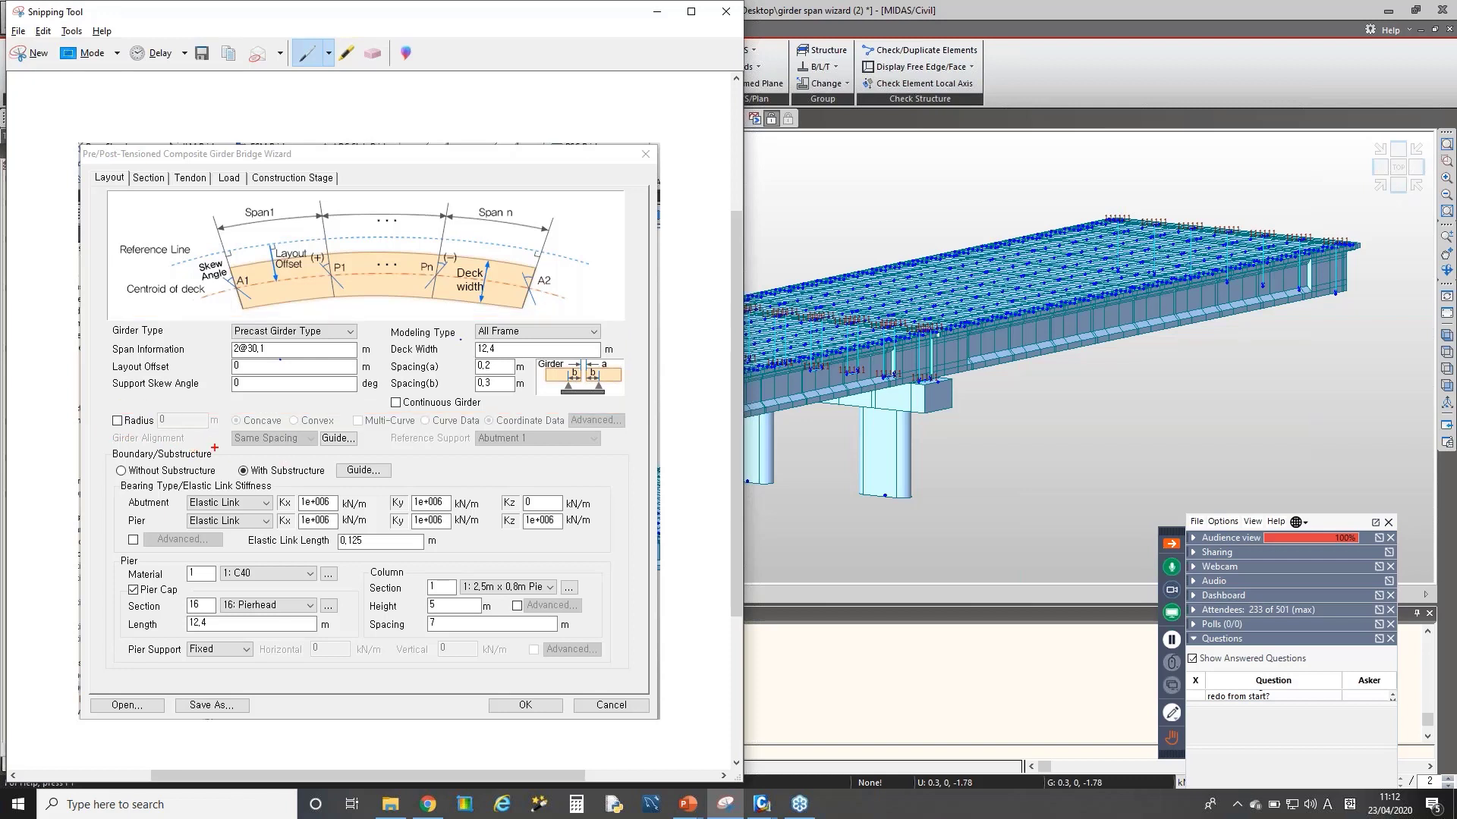
- Frame the Boundary/Substructure settings in the capture and circle the pier column in the model
{"action": "mouse_move", "coordinate": [116, 448]}
{"action": "left_mouse_down"}
{"action": "mouse_move", "coordinate": [314, 521]}
{"action": "mouse_move", "coordinate": [624, 685]}
{"action": "mouse_move", "coordinate": [636, 675]}
{"action": "left_mouse_up"}
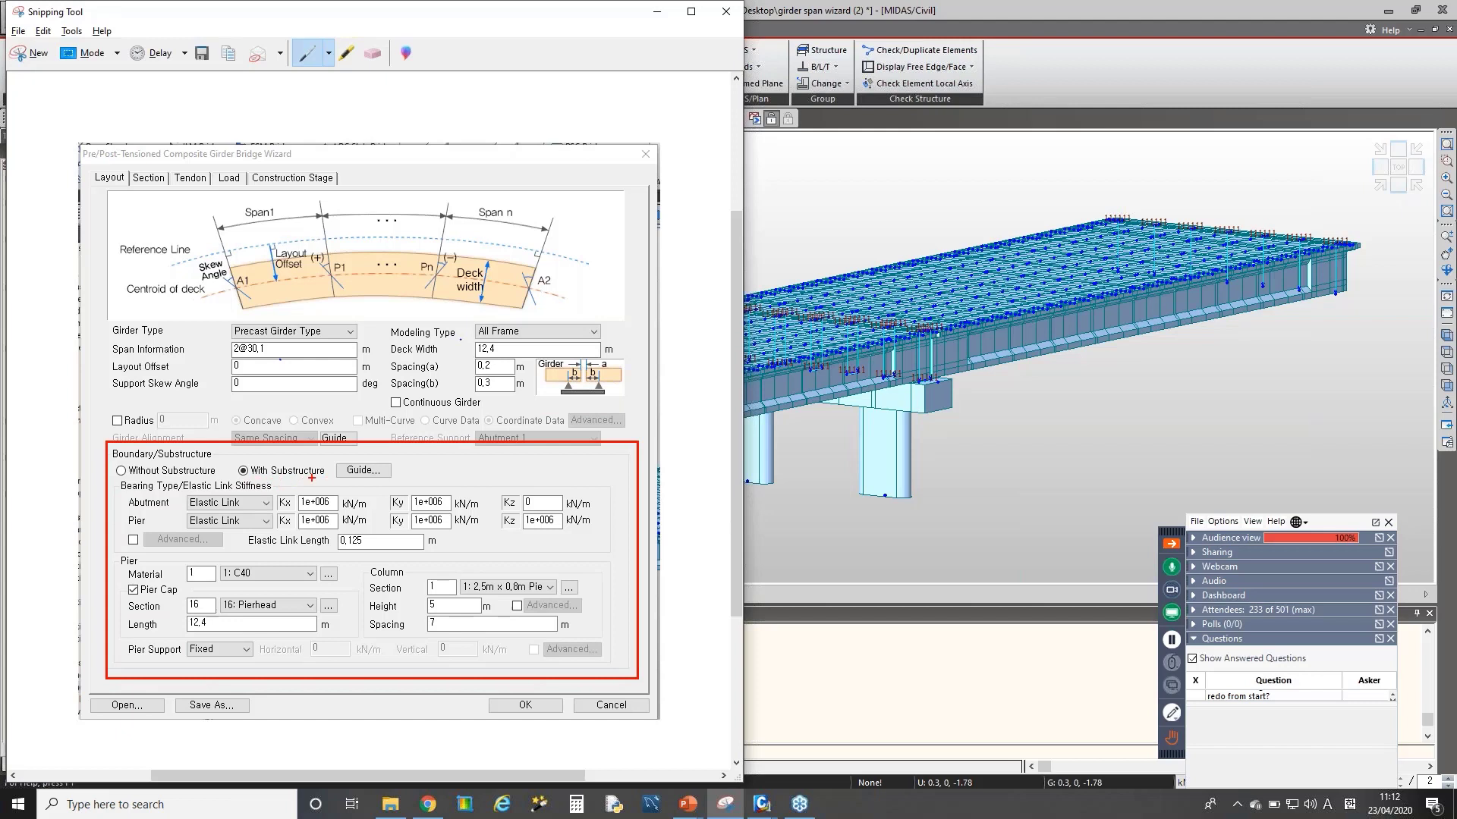
{"action": "mouse_move", "coordinate": [863, 493]}
{"action": "left_mouse_down"}
{"action": "mouse_move", "coordinate": [899, 388]}
{"action": "mouse_move", "coordinate": [886, 498]}
{"action": "left_mouse_up"}
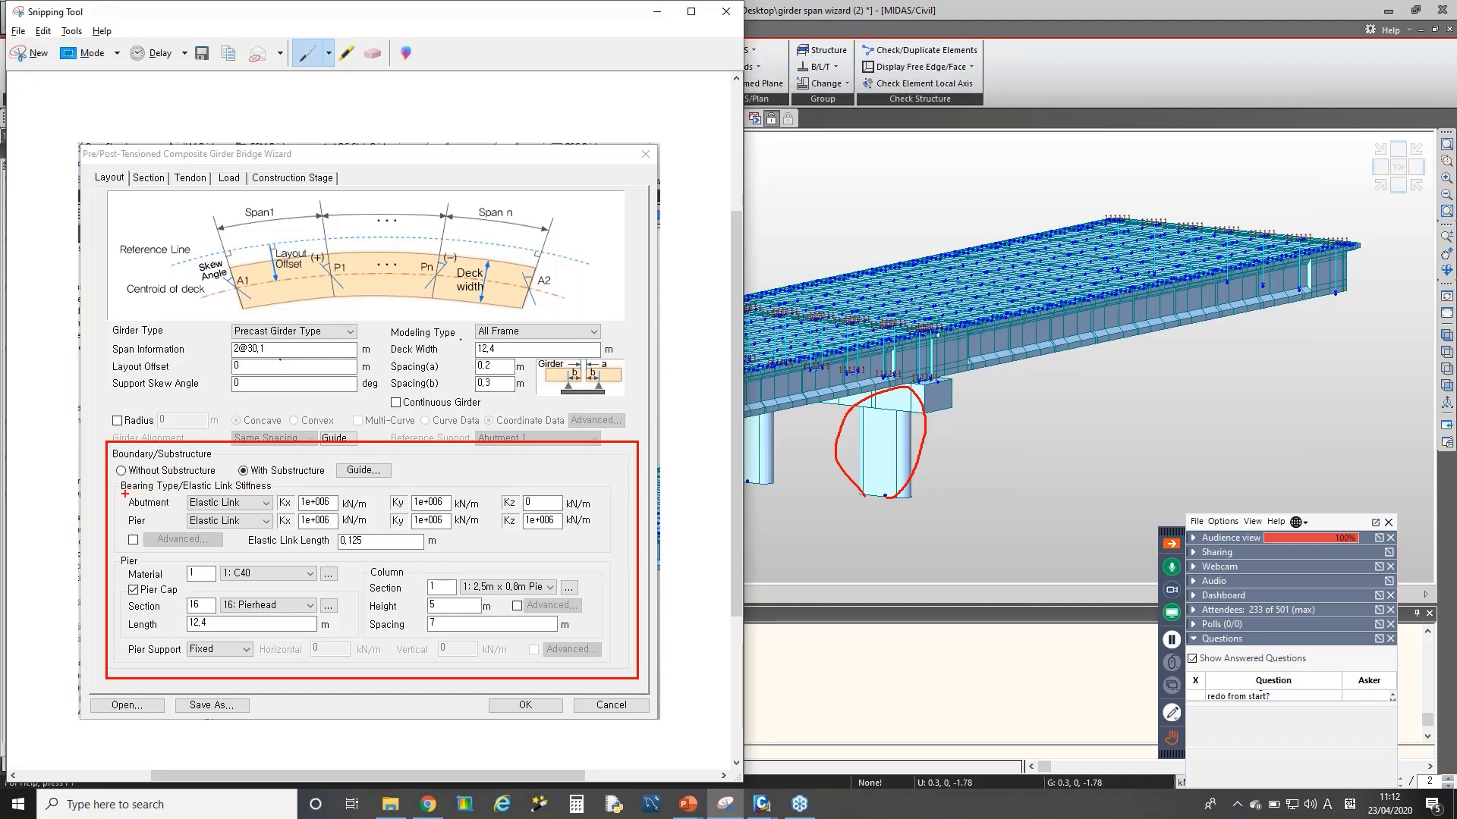
- Underline the Bearing Type/Elastic Link Stiffness heading and the abutment and pier rows, then mark the abutment's Kx and Kz, clearing all marks
{"action": "left_click_drag", "start_coordinate": [121, 494], "coordinate": [186, 494]}
{"action": "left_click_drag", "start_coordinate": [358, 513], "coordinate": [499, 511]}
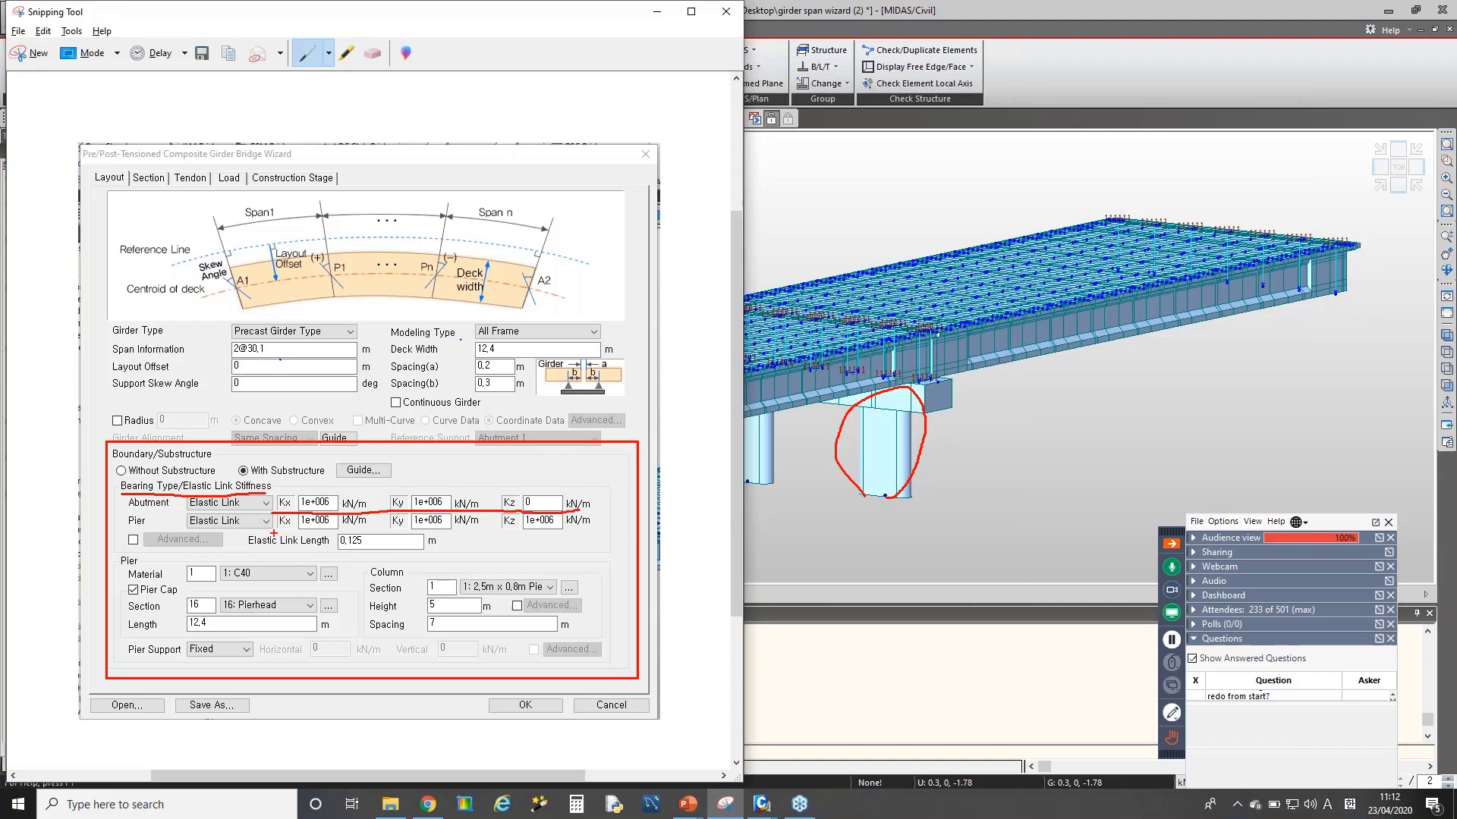
{"action": "left_click_drag", "start_coordinate": [273, 534], "coordinate": [531, 533]}
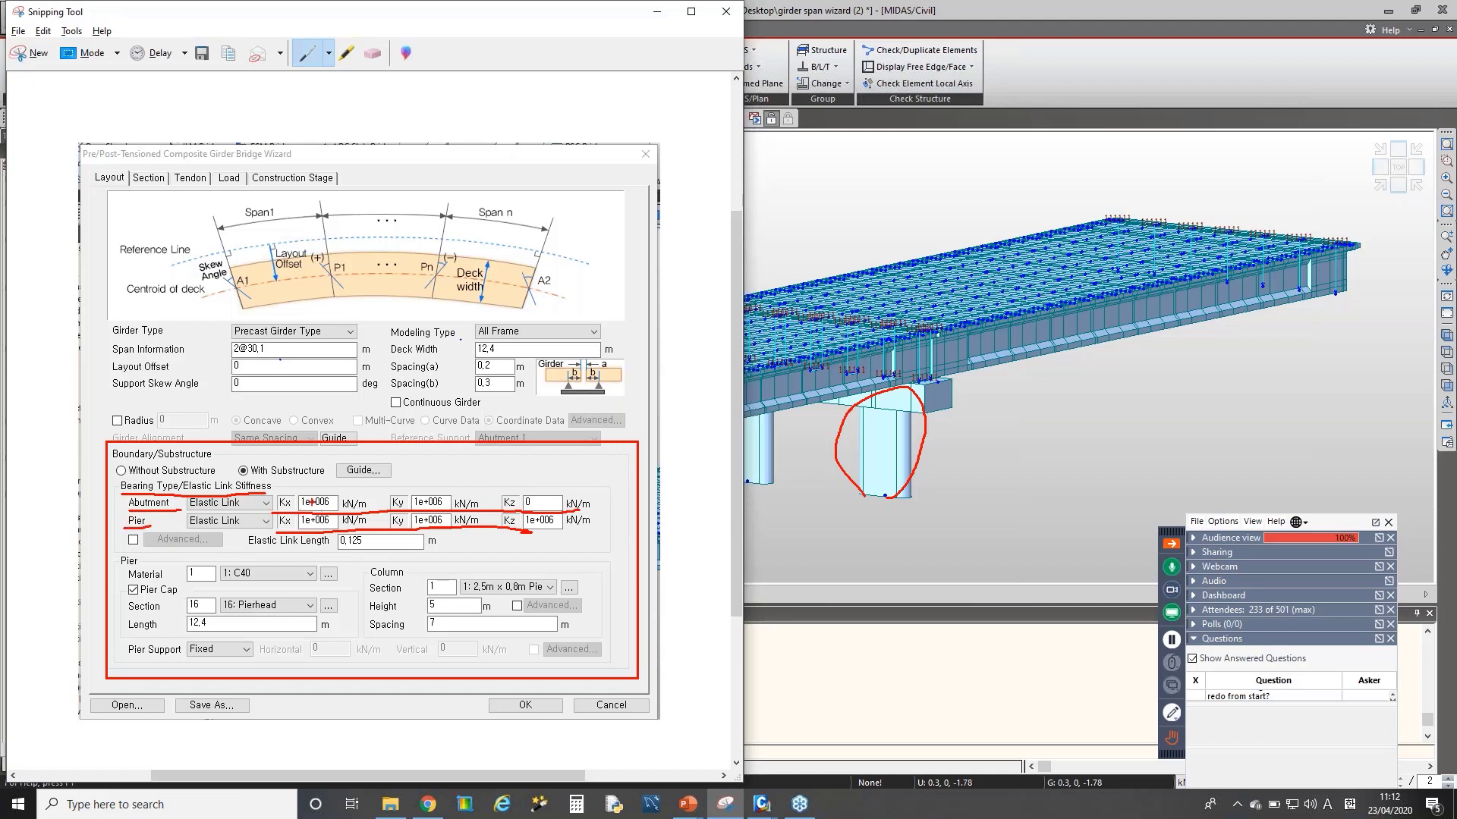
{"action": "key", "text": "e"}
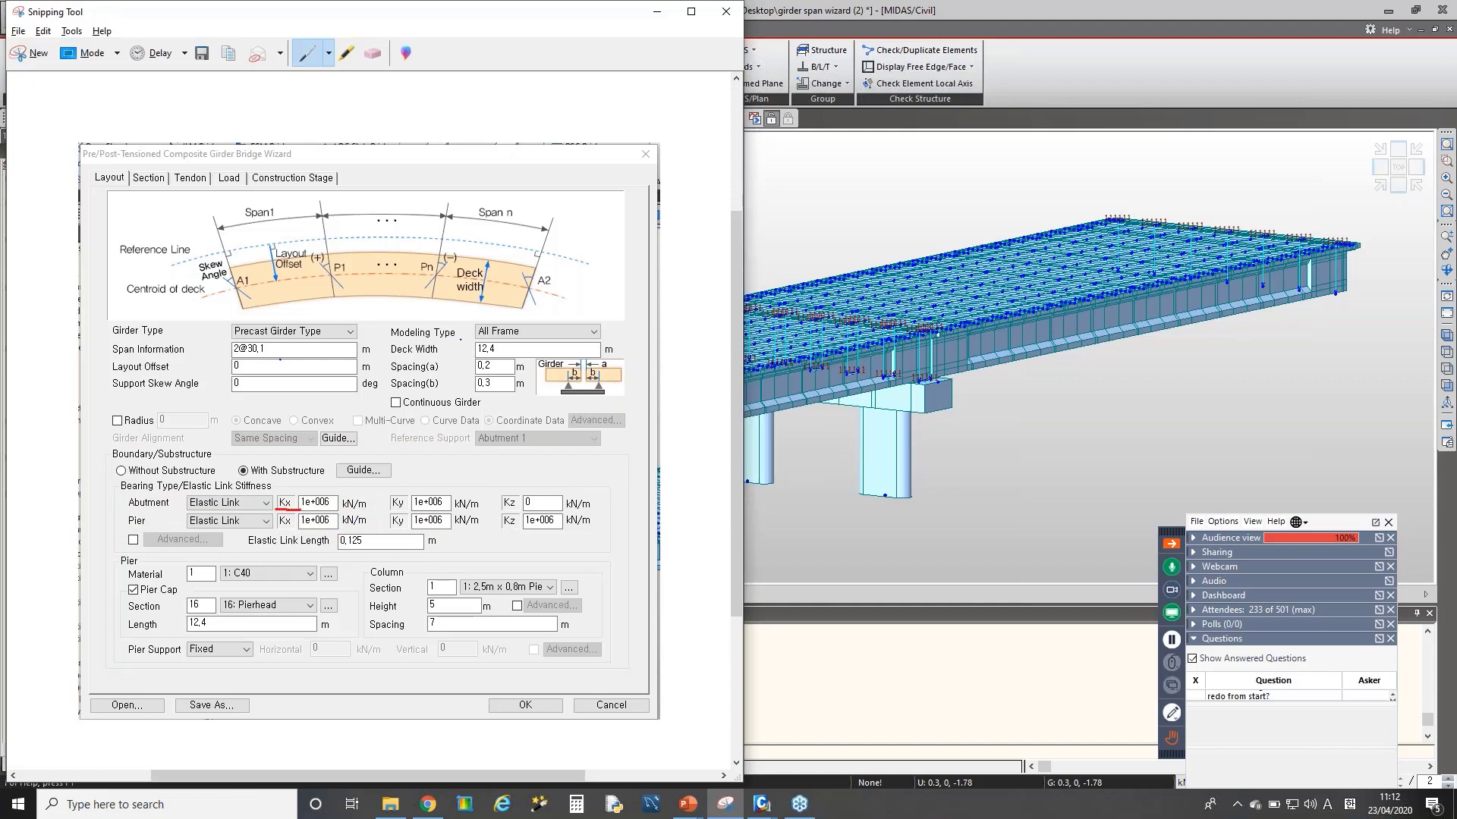
{"action": "left_click_drag", "start_coordinate": [495, 513], "coordinate": [531, 511]}
{"action": "key", "text": "Escape"}
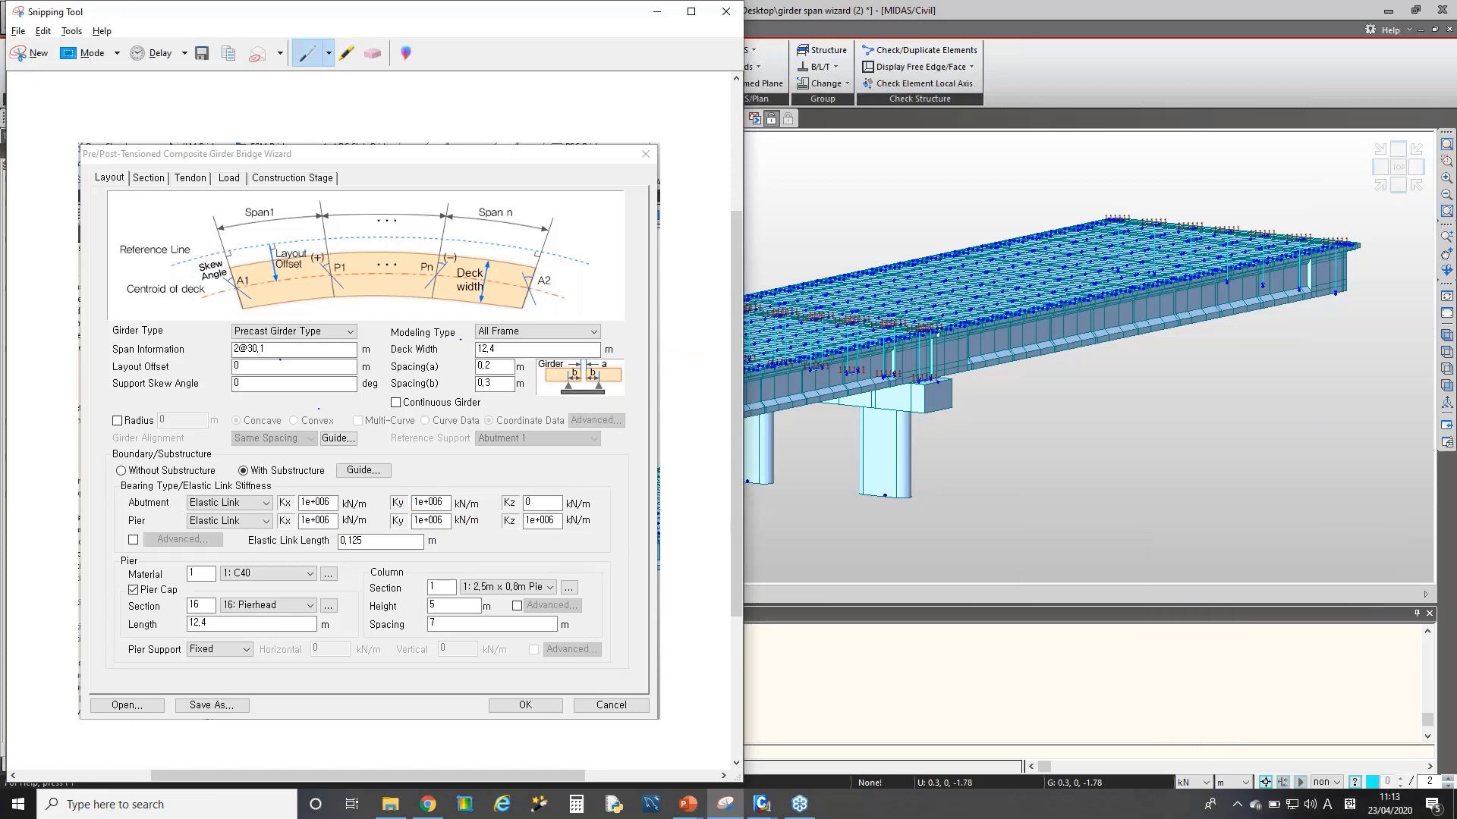
- Return to midas Civil, display the elastic links, and examine their directions under the girders at the abutment
{"action": "key", "text": "alt+Tab"}
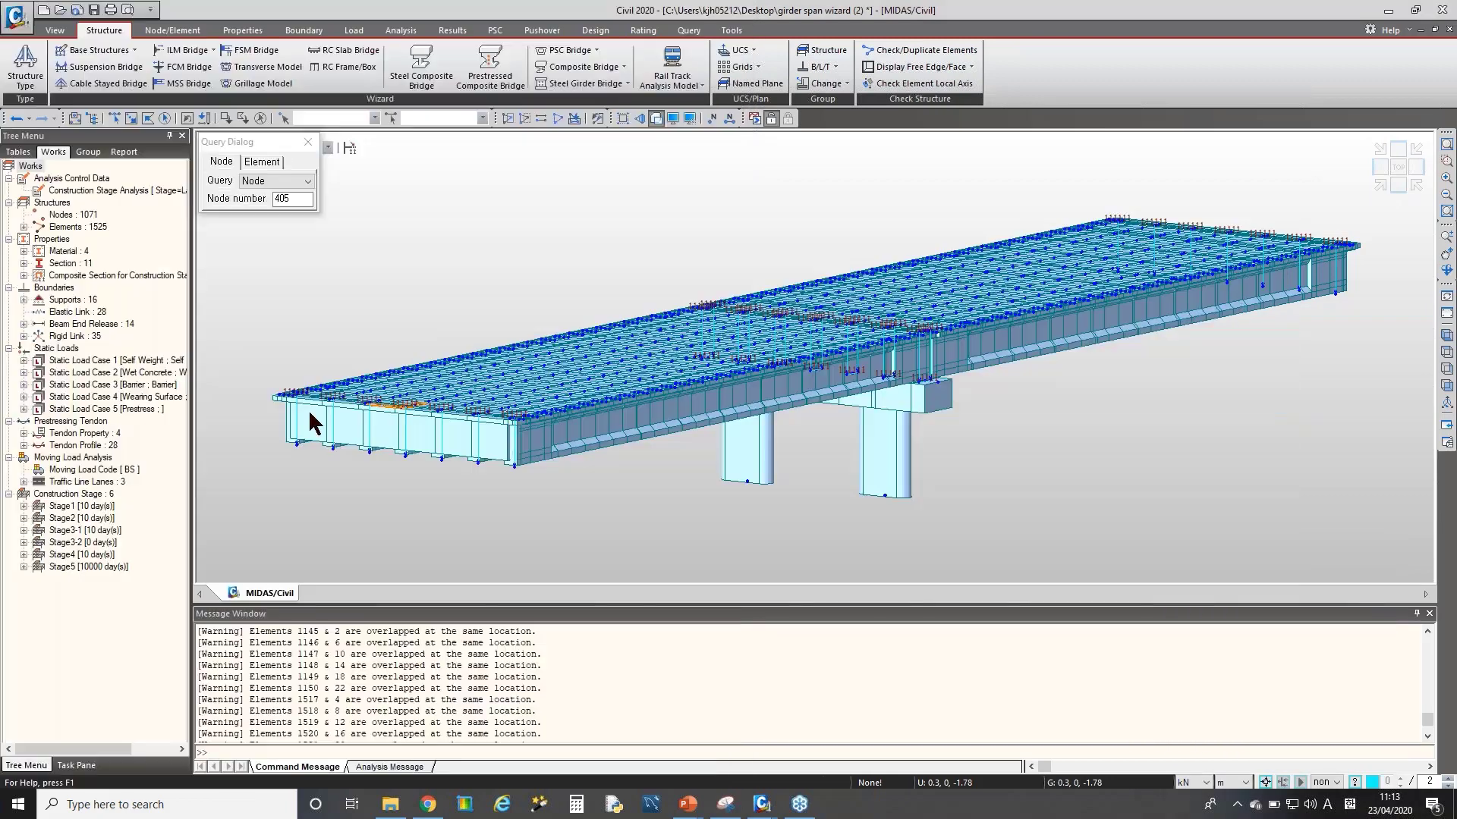
{"action": "right_click", "coordinate": [80, 312]}
{"action": "left_click", "coordinate": [121, 345]}
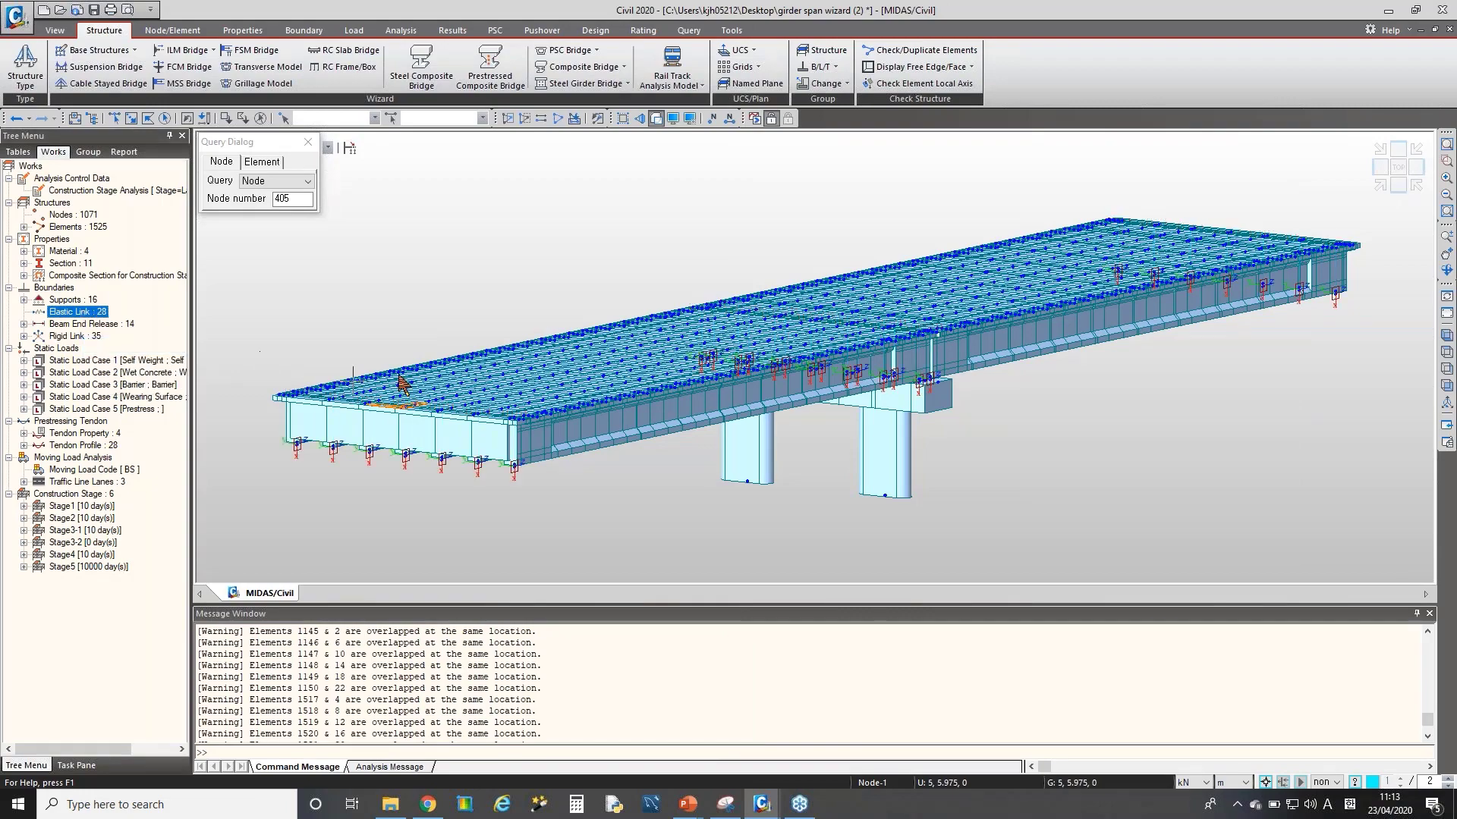
{"action": "scroll", "coordinate": [478, 443], "scroll_direction": "up", "scroll_amount": 2}
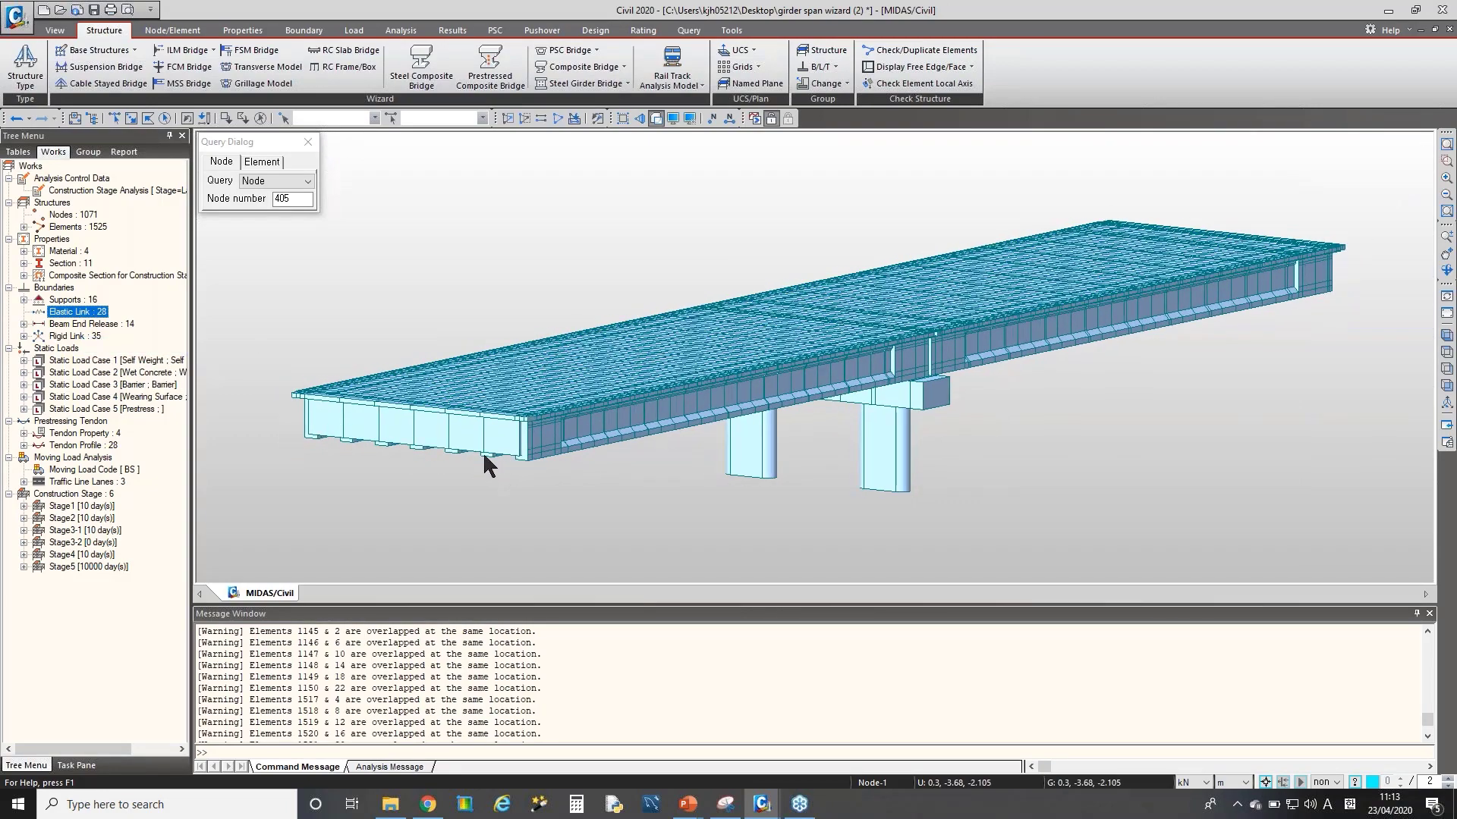
{"action": "scroll", "coordinate": [476, 444], "scroll_direction": "up", "scroll_amount": 6}
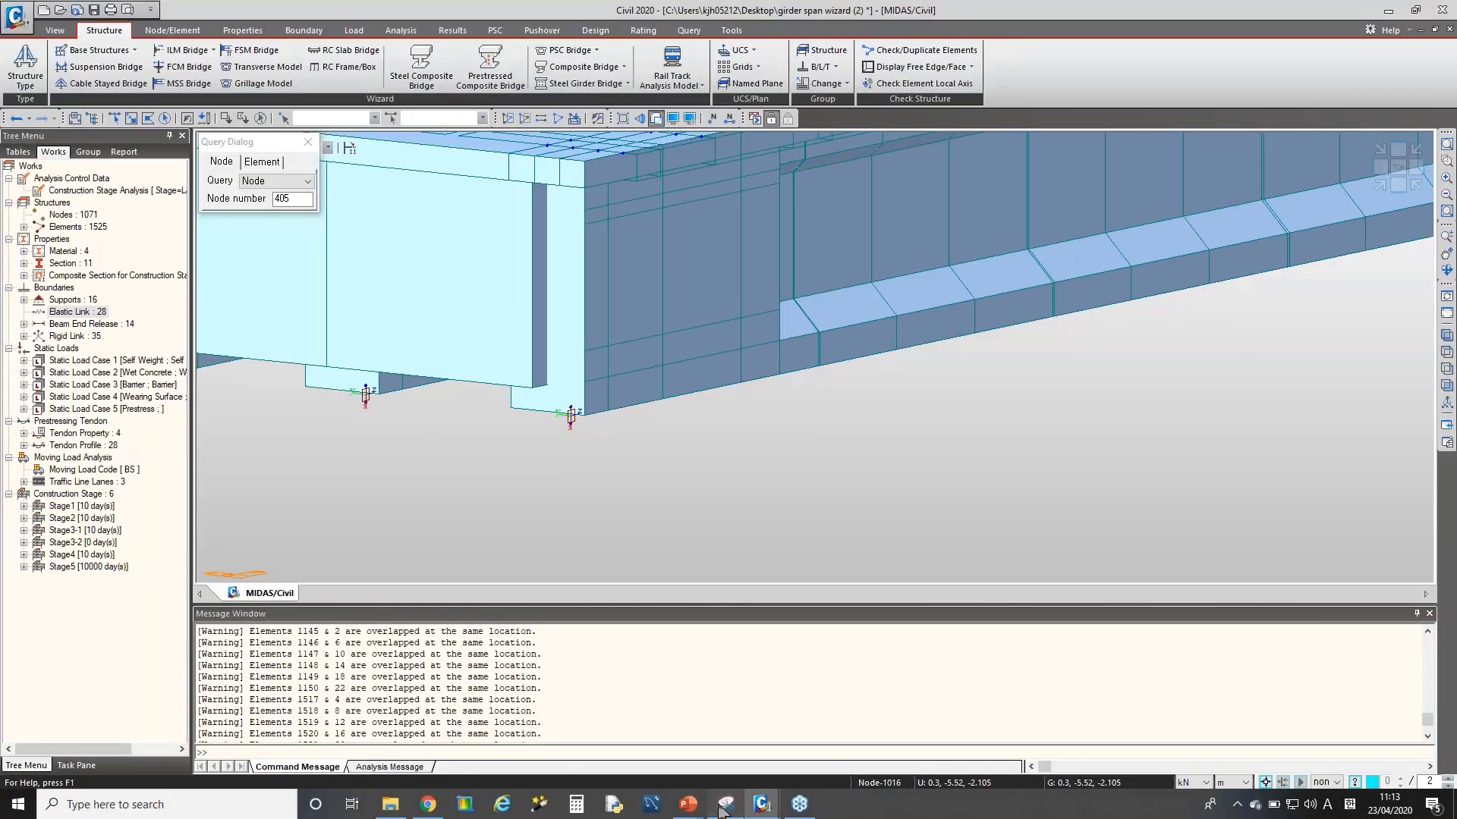
- Switch to the Snipping Tool capture, underline the abutment's Kz stiffness of 0, and clear the mark
{"action": "left_click", "coordinate": [722, 809]}
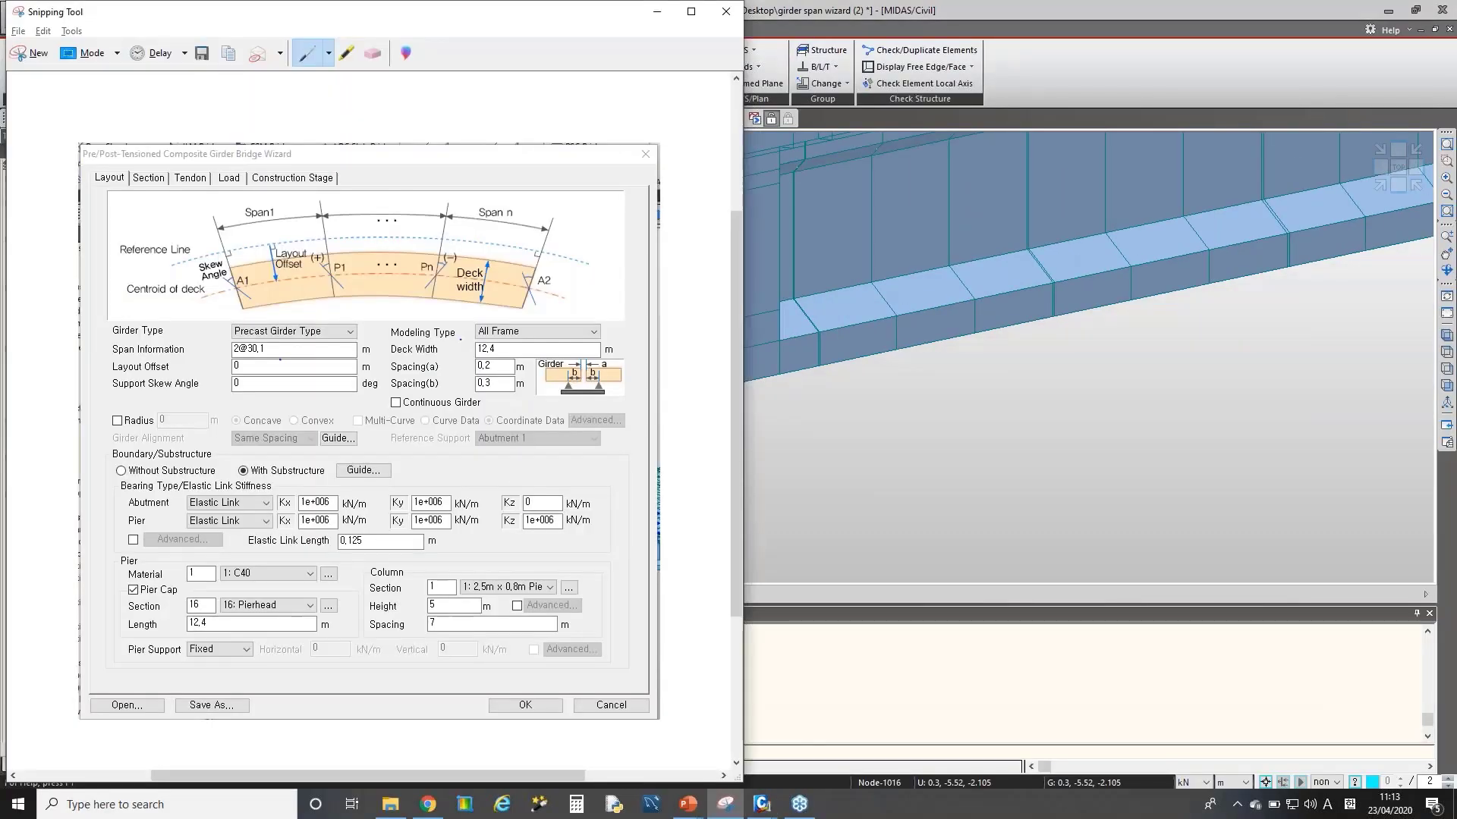
{"action": "left_click_drag", "start_coordinate": [501, 514], "coordinate": [574, 511]}
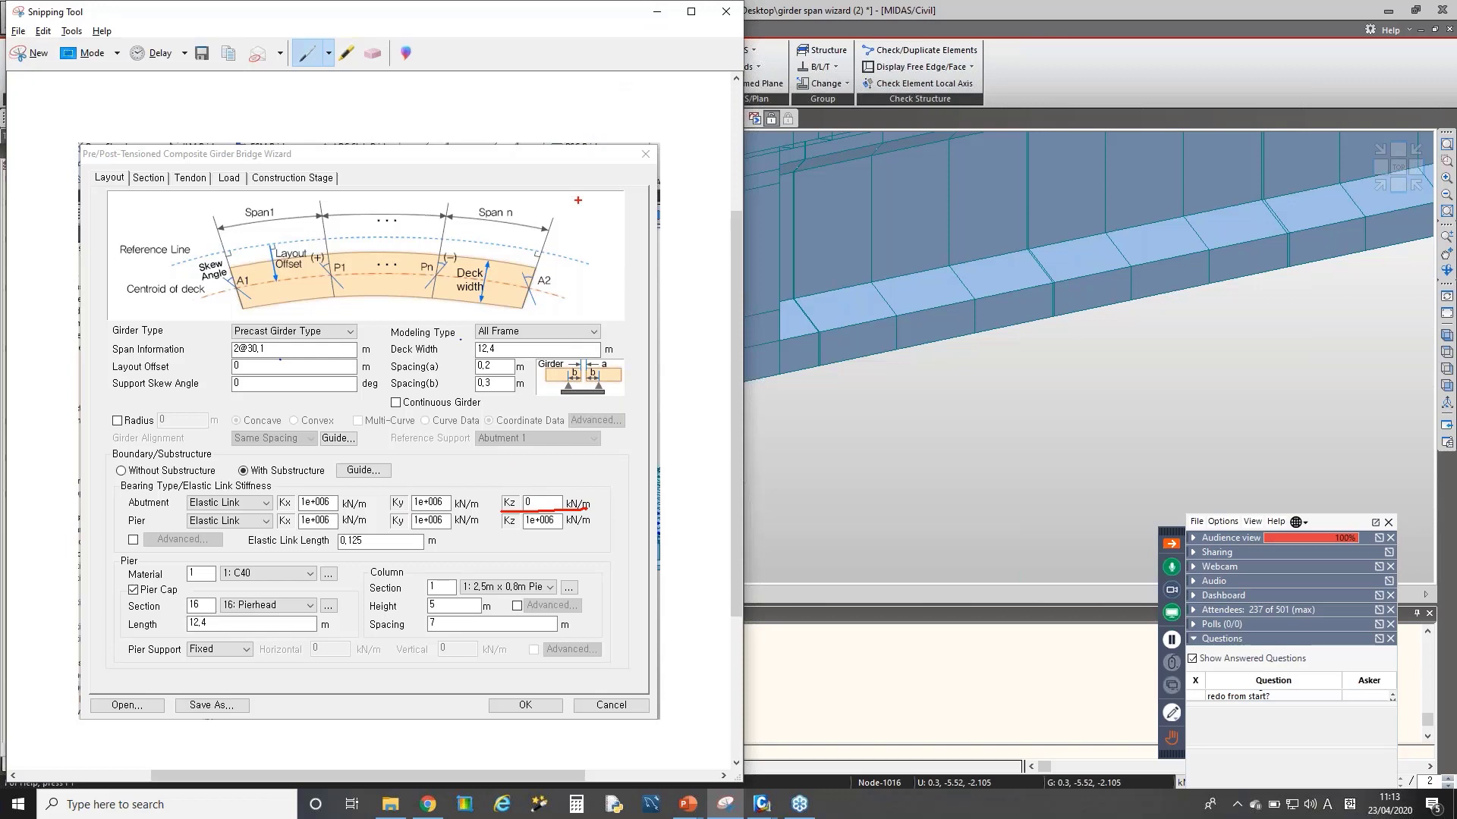
{"action": "key", "text": "Escape"}
- Return to midas Civil and open the Elastic Link table to examine the SDx, SDy and SDz stiffness values
{"action": "key", "text": "alt+Tab"}
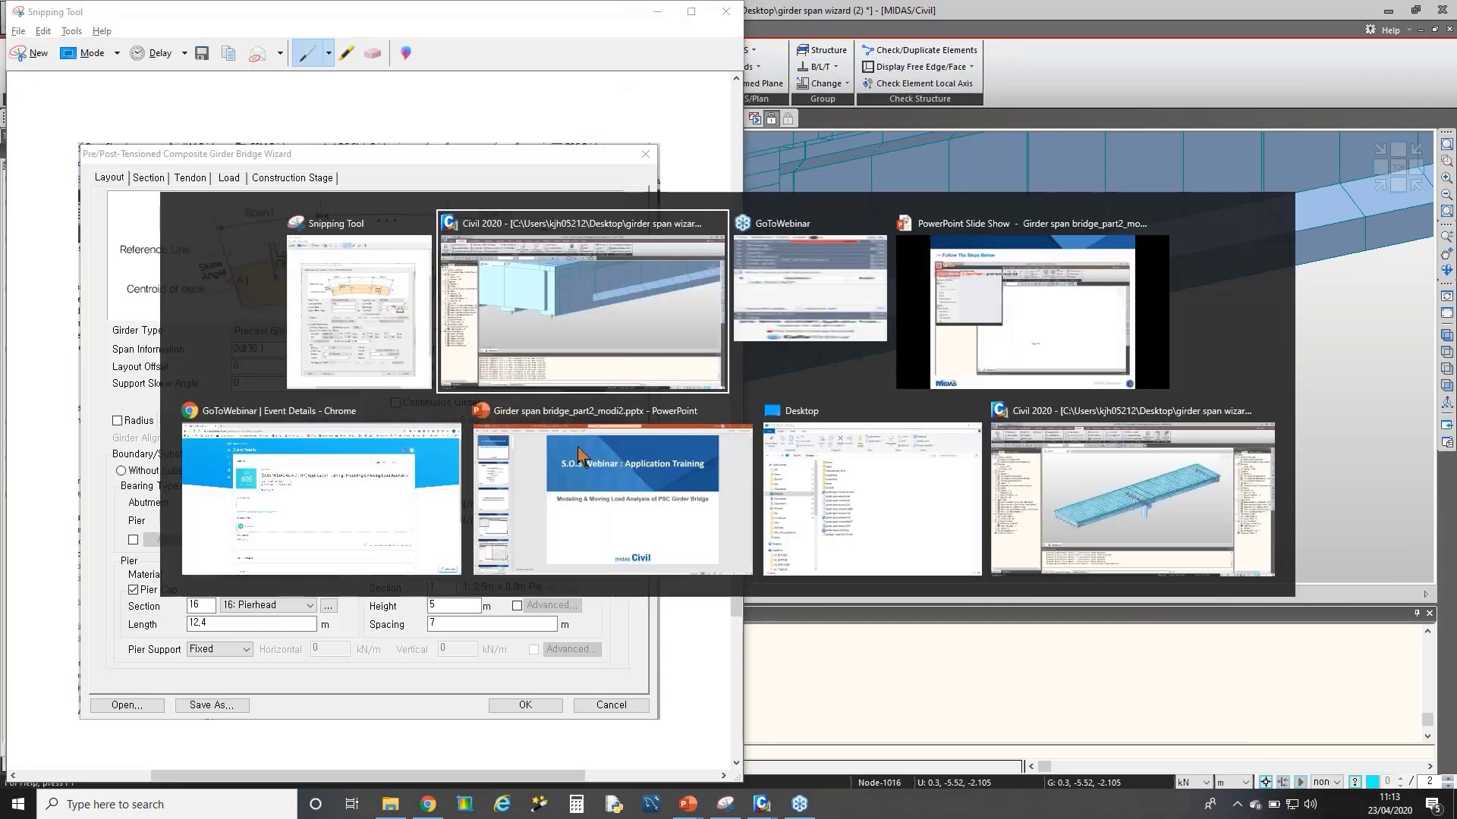
{"action": "left_click", "coordinate": [662, 320], "text": "alt"}
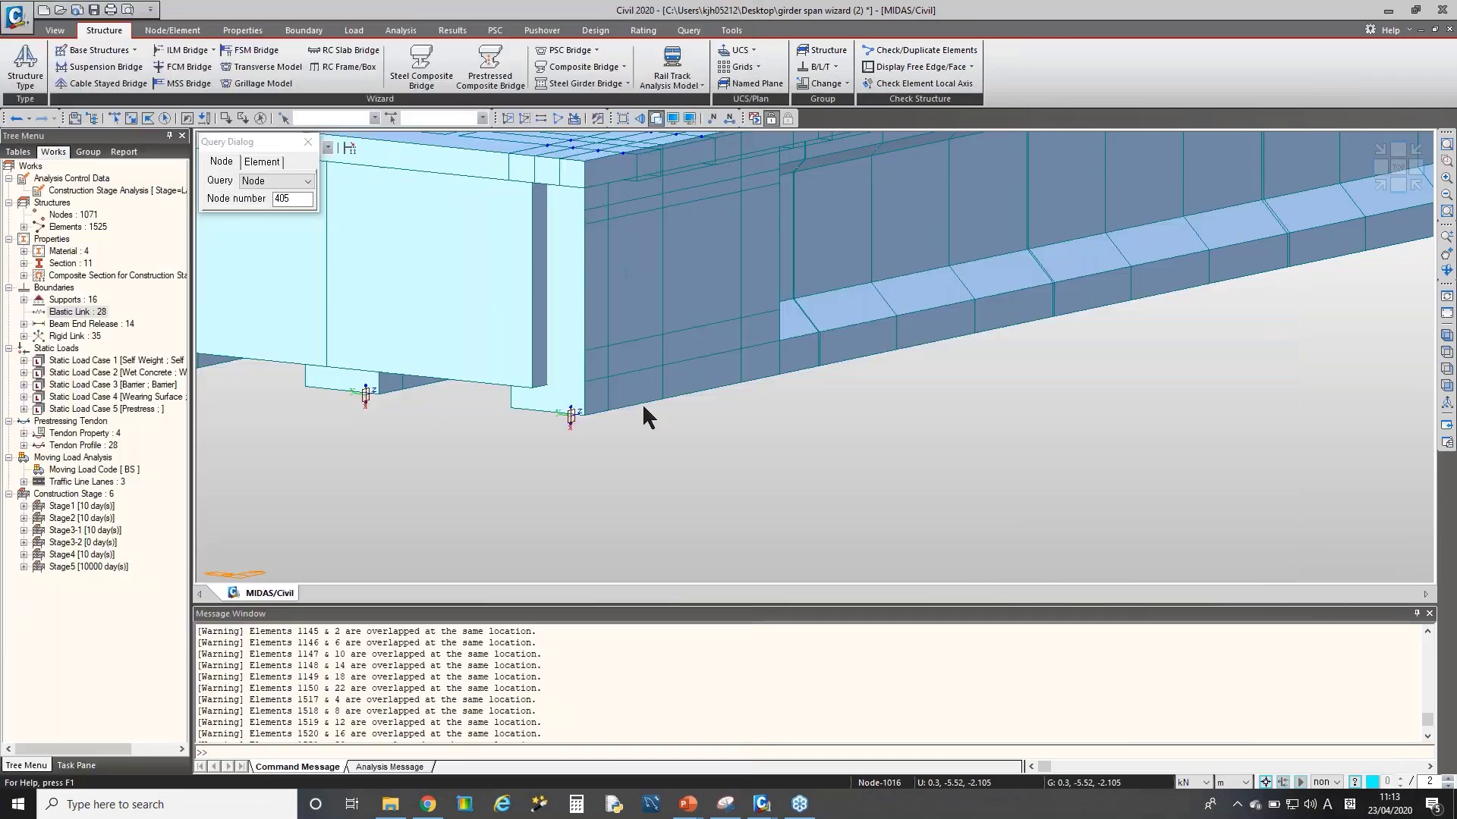
{"action": "right_click", "coordinate": [78, 315]}
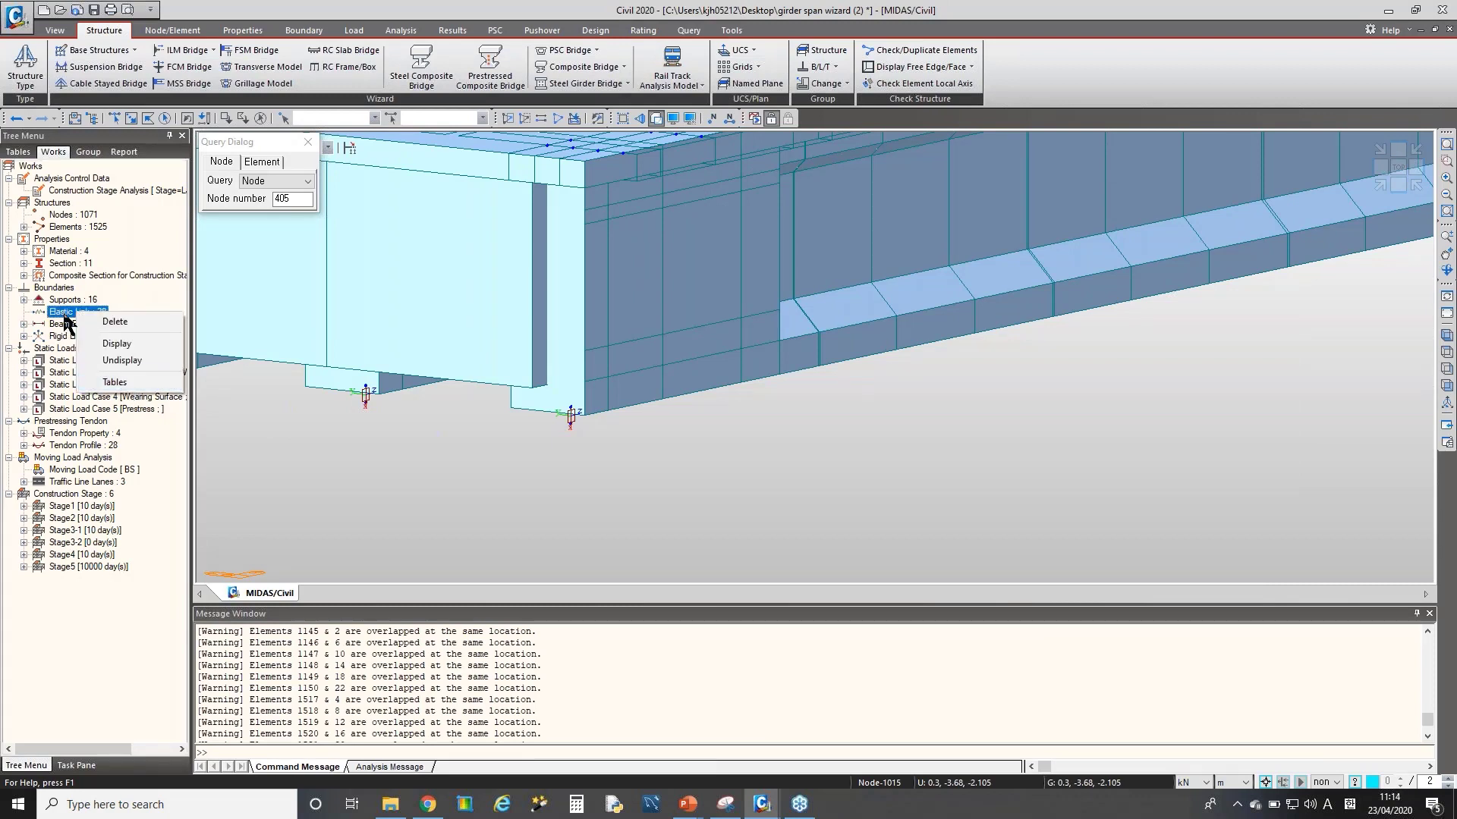
{"action": "right_click", "coordinate": [69, 315]}
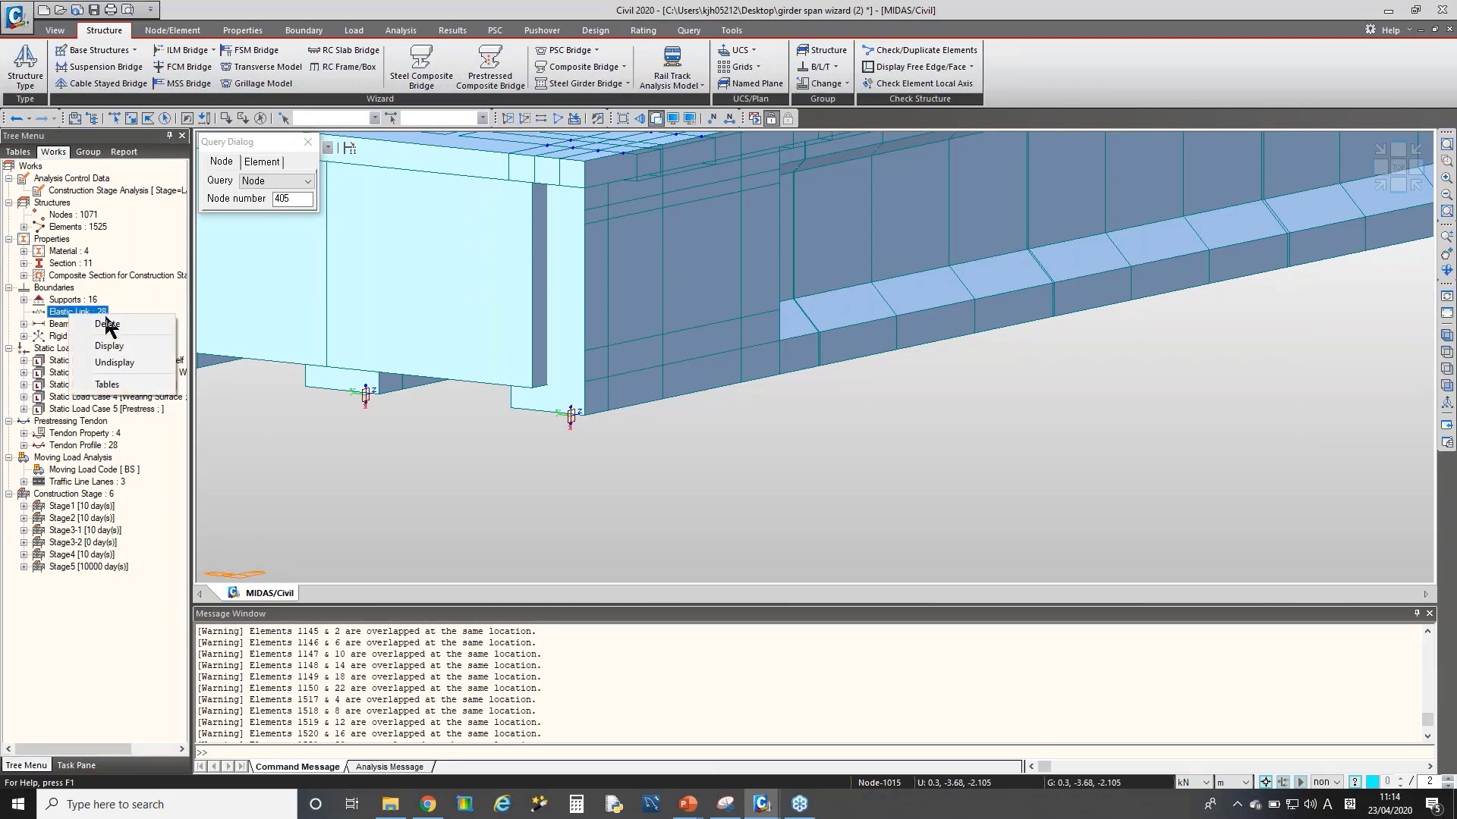
{"action": "left_click", "coordinate": [118, 384]}
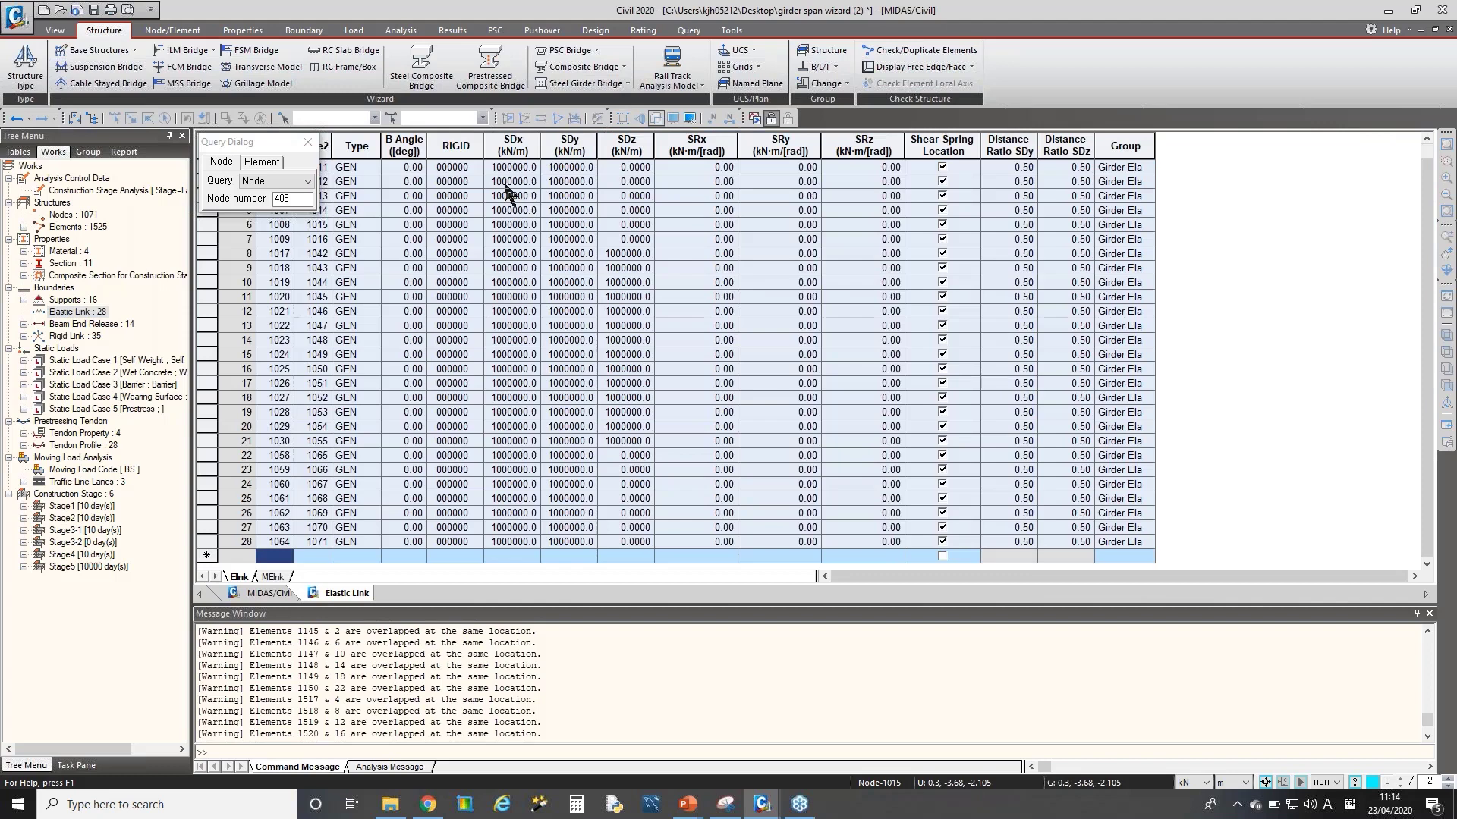
- Close the node query and return from the Elastic Link table to the model view
{"action": "left_click", "coordinate": [307, 142]}
{"action": "mouse_move", "coordinate": [207, 167]}
{"action": "left_mouse_down"}
{"action": "mouse_move", "coordinate": [218, 536]}
{"action": "mouse_move", "coordinate": [236, 471]}
{"action": "mouse_move", "coordinate": [233, 172]}
{"action": "left_mouse_up"}
{"action": "left_click", "coordinate": [235, 176]}
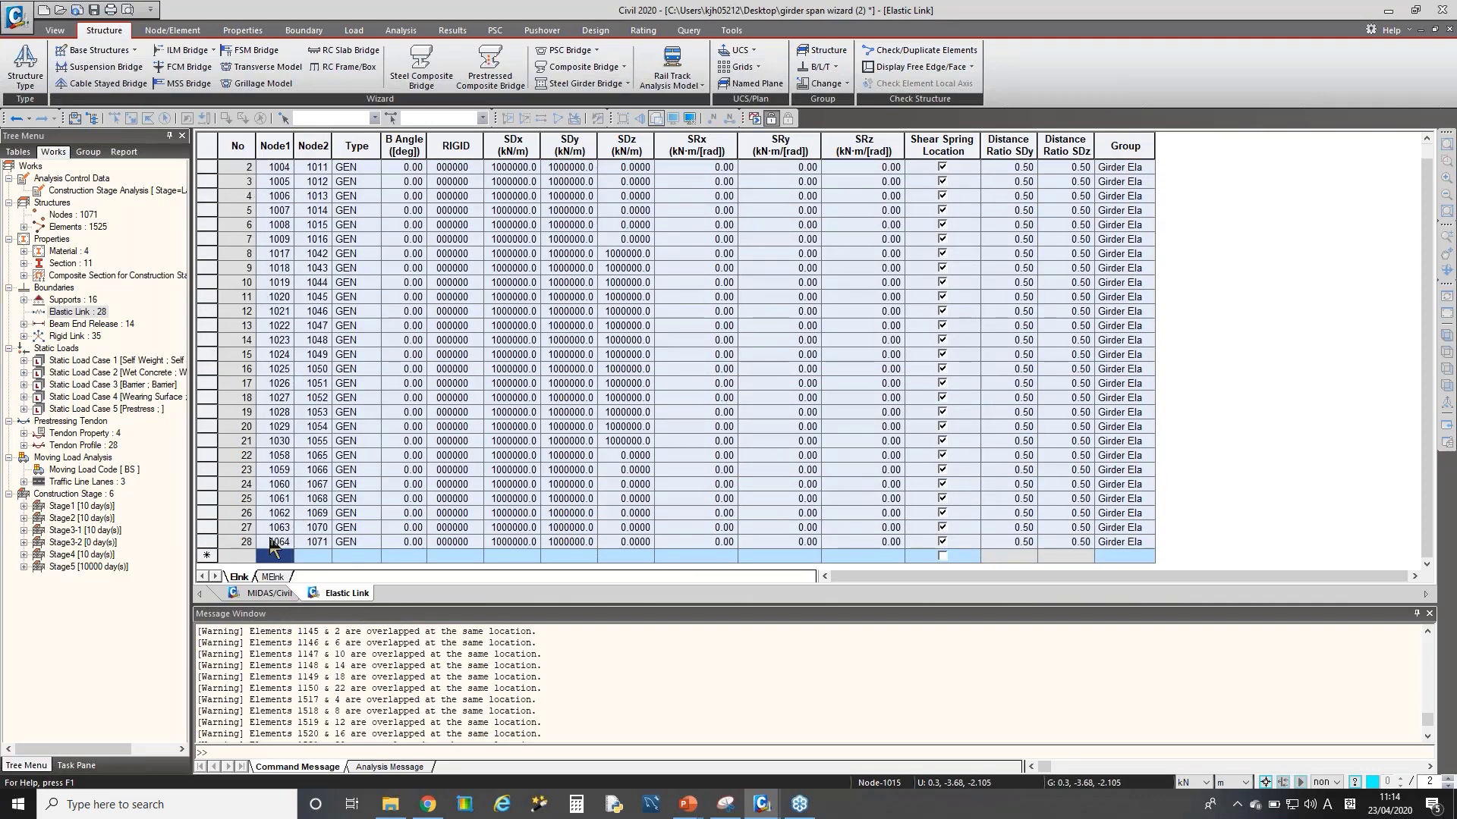
{"action": "left_click", "coordinate": [267, 594]}
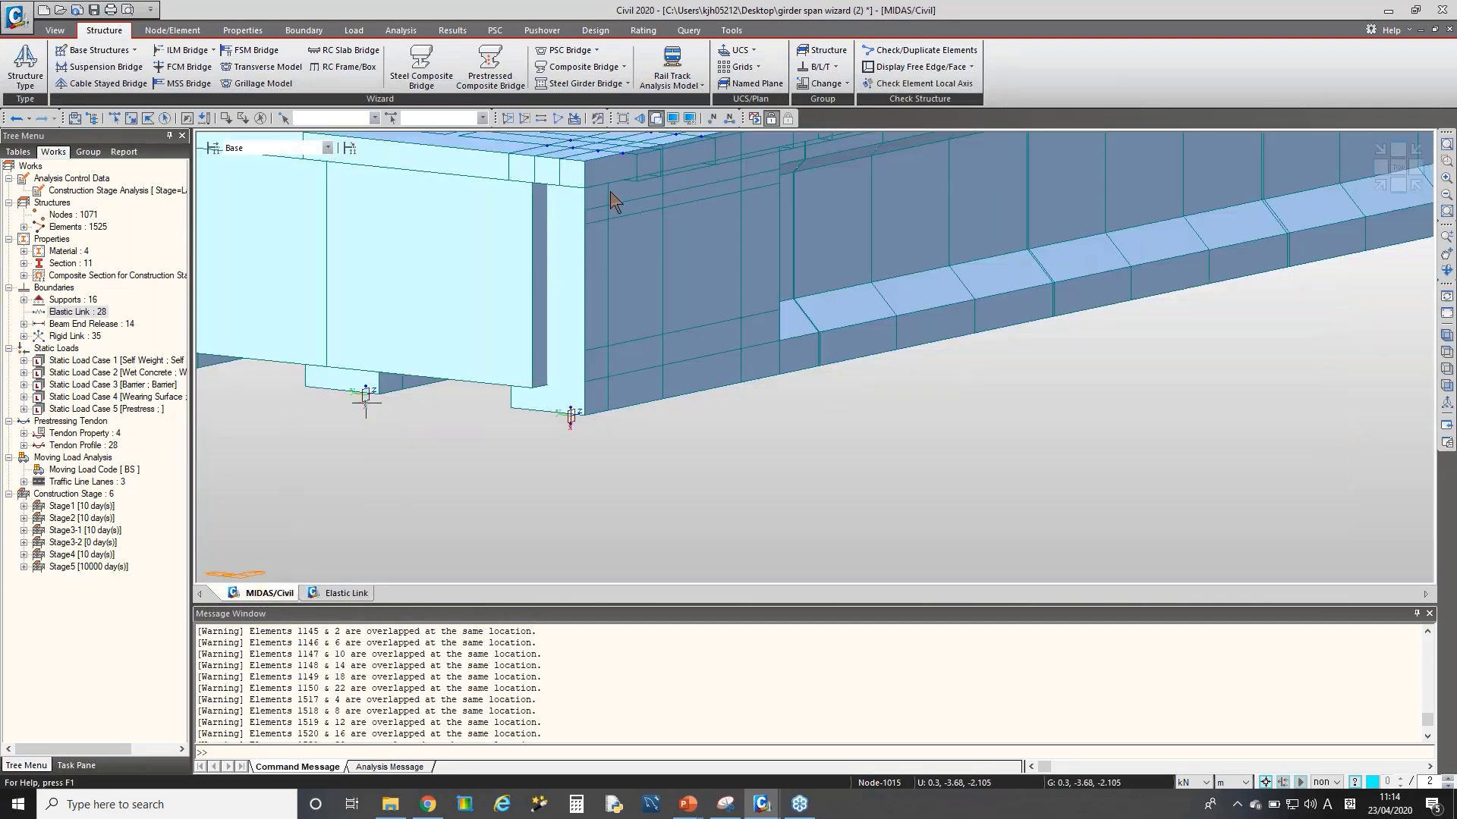
- Turn off the elastic link local axes and turn on the elastic link numbers in the model display settings
{"action": "left_click", "coordinate": [674, 120]}
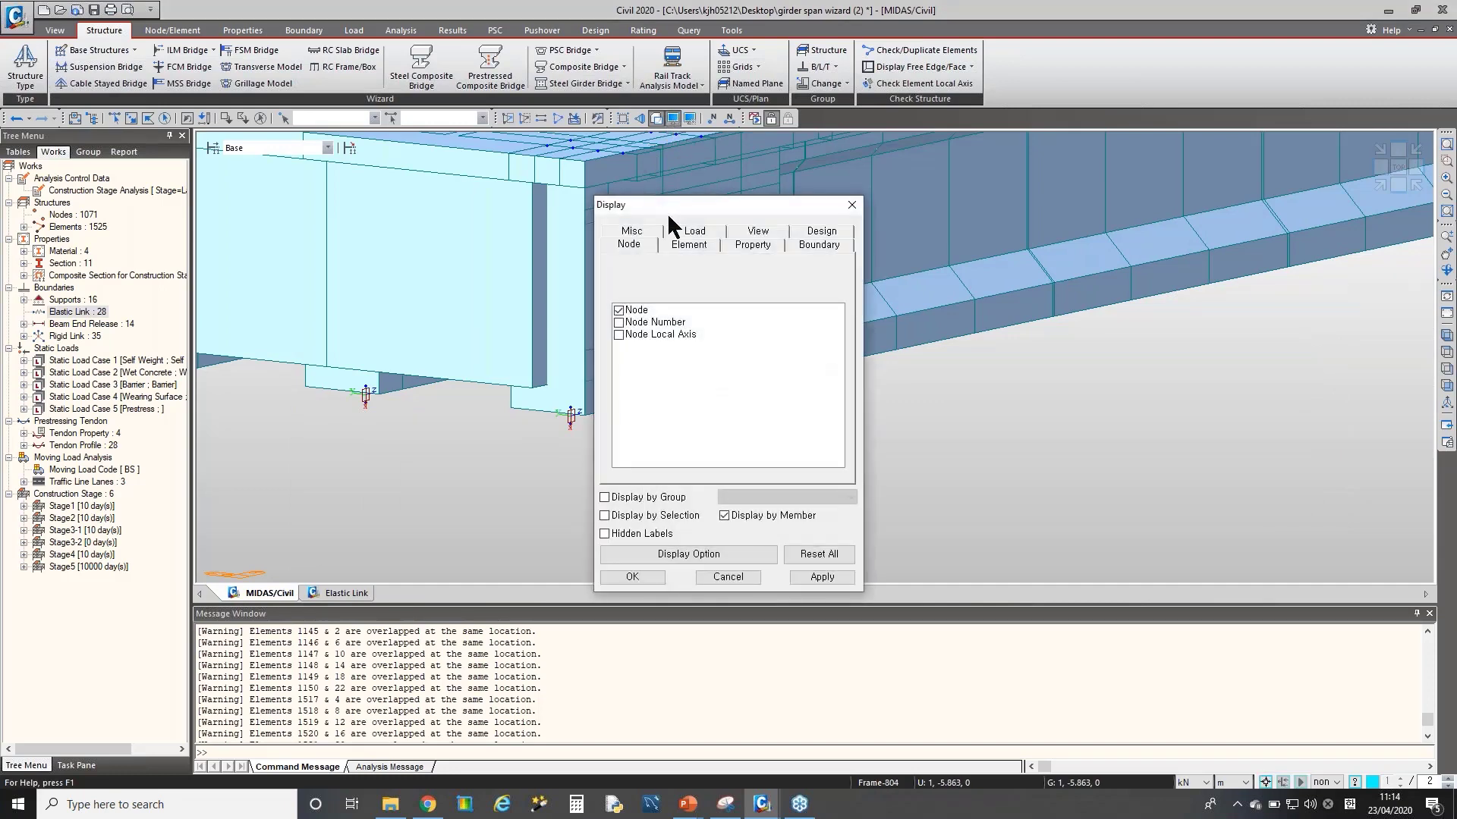
{"action": "left_click", "coordinate": [806, 217]}
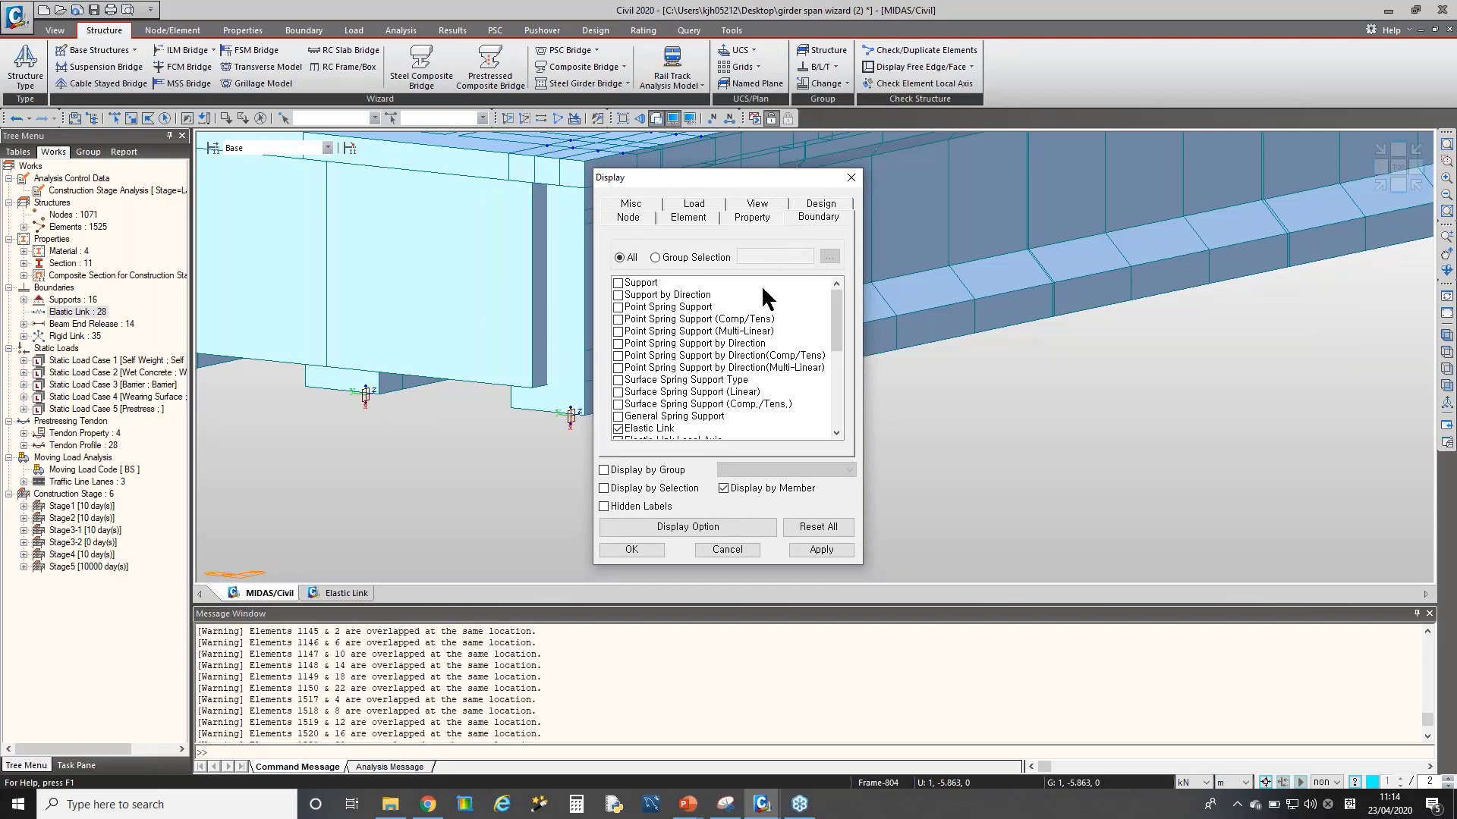
{"action": "left_click_drag", "start_coordinate": [835, 333], "coordinate": [837, 375]}
{"action": "left_click", "coordinate": [618, 332]}
{"action": "left_click", "coordinate": [619, 332]}
{"action": "left_click", "coordinate": [618, 356]}
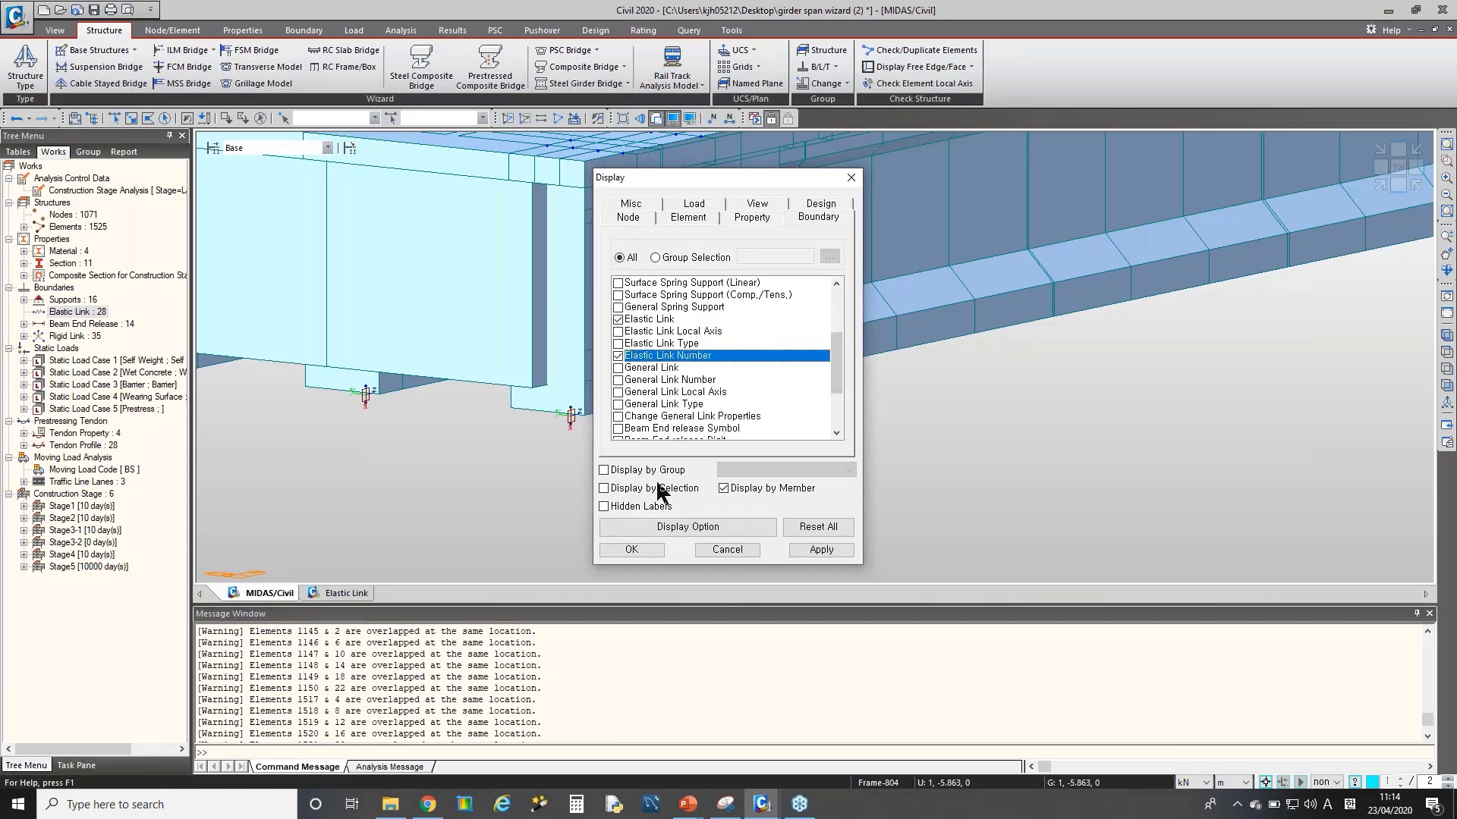
{"action": "left_click", "coordinate": [630, 550]}
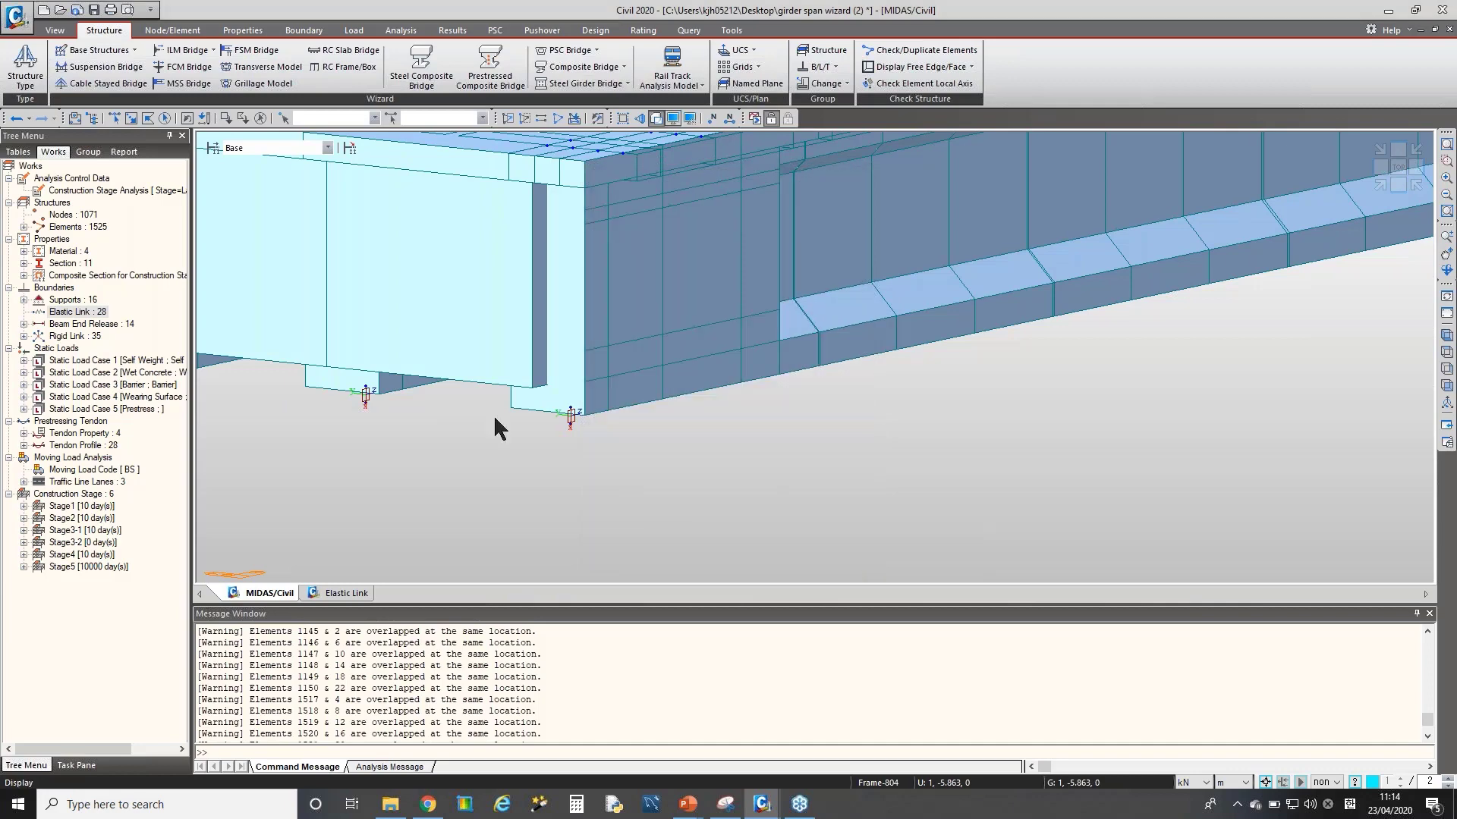
- Number the first four elastic links under the abutment girders with handwritten marks 1, 2, 3 and 4, and clear the marks
{"action": "middle_click_drag", "start_coordinate": [494, 414], "coordinate": [734, 419]}
{"action": "middle_click_drag", "start_coordinate": [417, 358], "coordinate": [782, 353]}
{"action": "scroll", "coordinate": [654, 358], "scroll_direction": "down", "scroll_amount": 2}
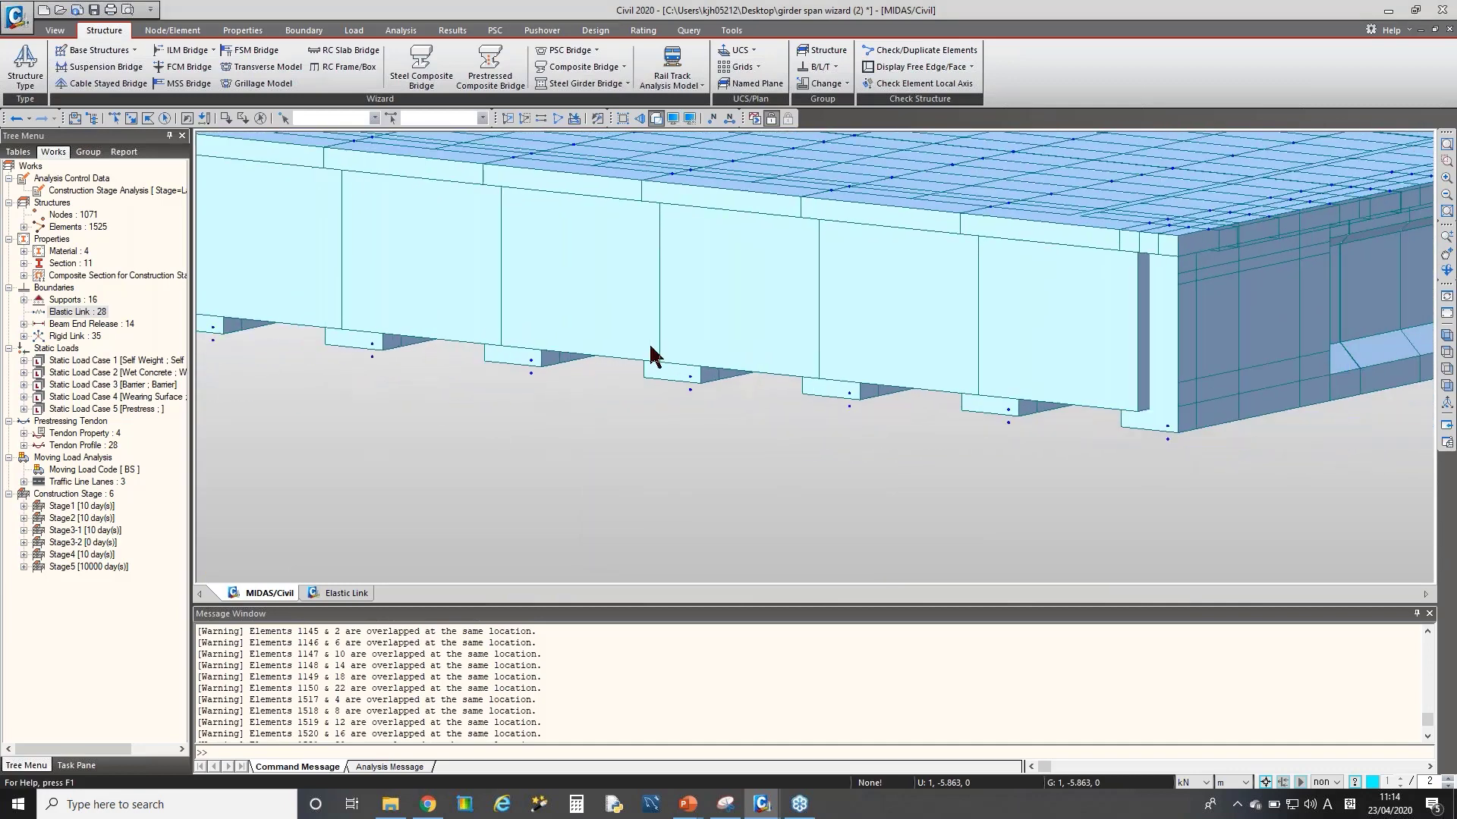
{"action": "middle_click_drag", "start_coordinate": [552, 337], "coordinate": [628, 357]}
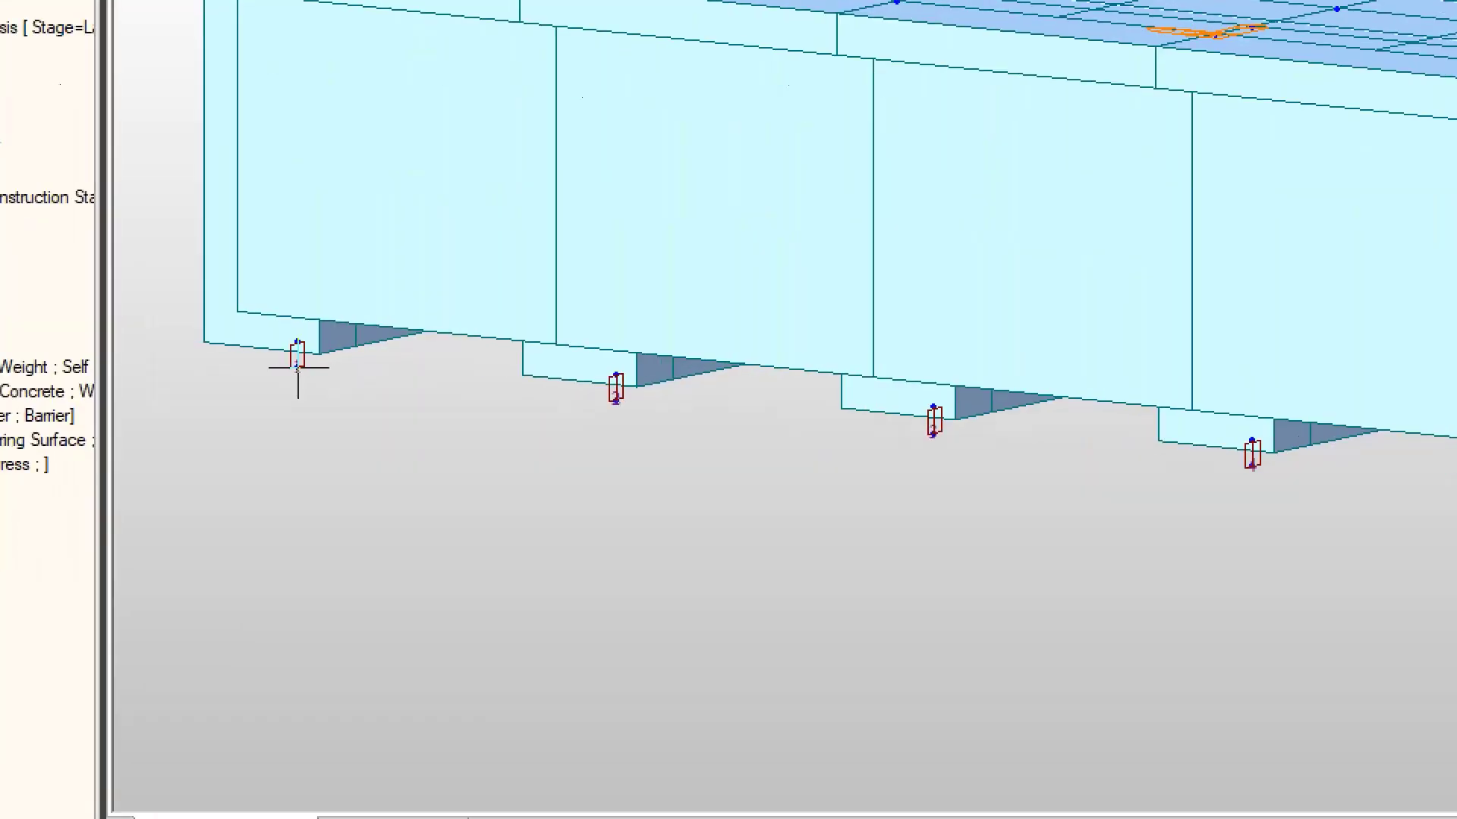
{"action": "left_click", "coordinate": [301, 349]}
{"action": "left_click_drag", "start_coordinate": [269, 389], "coordinate": [277, 452]}
{"action": "mouse_move", "coordinate": [565, 431]}
{"action": "left_mouse_down"}
{"action": "mouse_move", "coordinate": [603, 422]}
{"action": "mouse_move", "coordinate": [623, 477]}
{"action": "left_mouse_up"}
{"action": "mouse_move", "coordinate": [896, 461]}
{"action": "left_mouse_down"}
{"action": "mouse_move", "coordinate": [927, 489]}
{"action": "mouse_move", "coordinate": [882, 534]}
{"action": "left_mouse_up"}
{"action": "mouse_move", "coordinate": [1245, 481]}
{"action": "left_mouse_down"}
{"action": "mouse_move", "coordinate": [1251, 523]}
{"action": "mouse_move", "coordinate": [1189, 582]}
{"action": "left_mouse_up"}
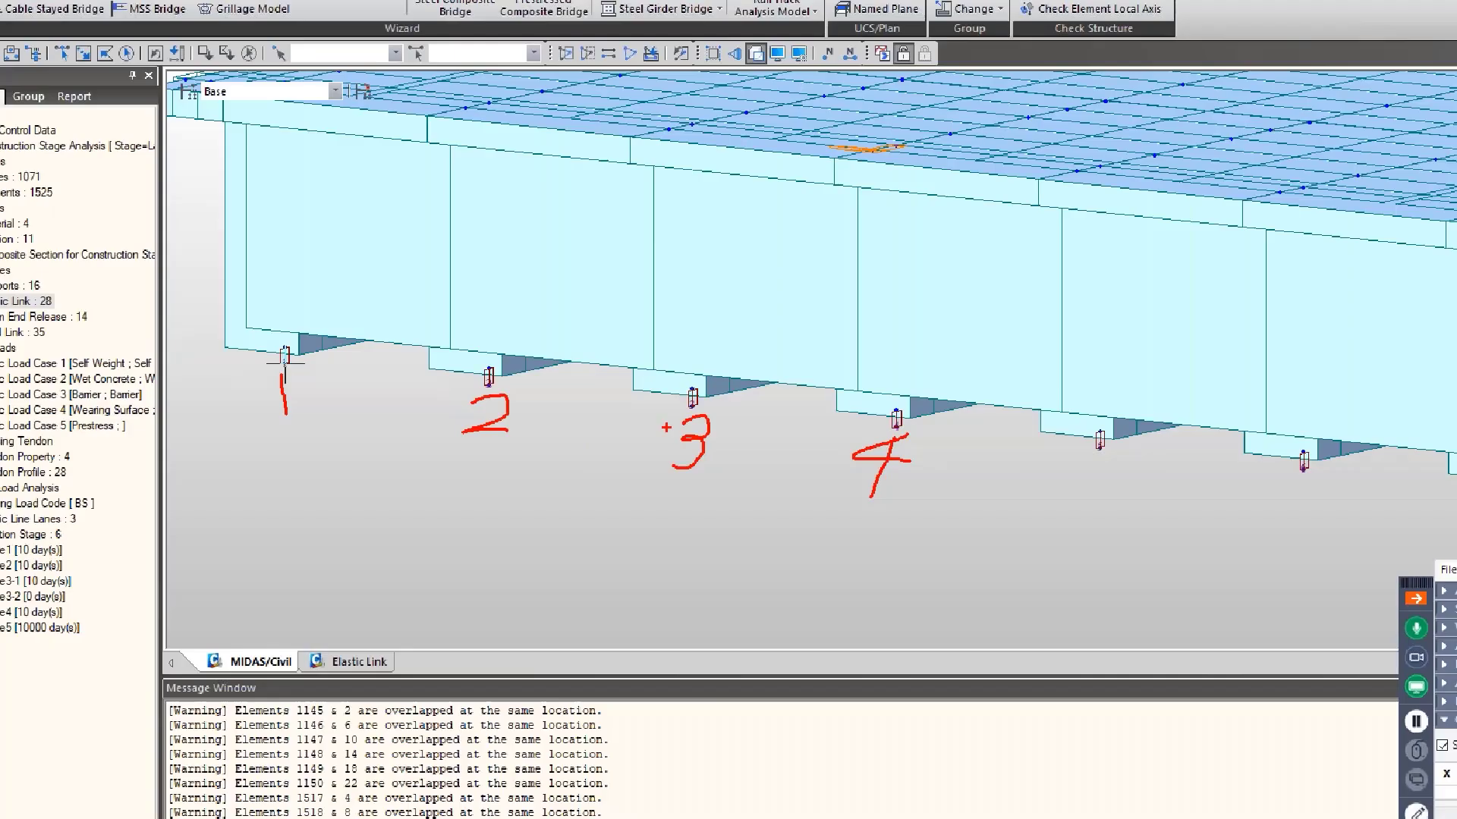
{"action": "key", "text": "Escape"}
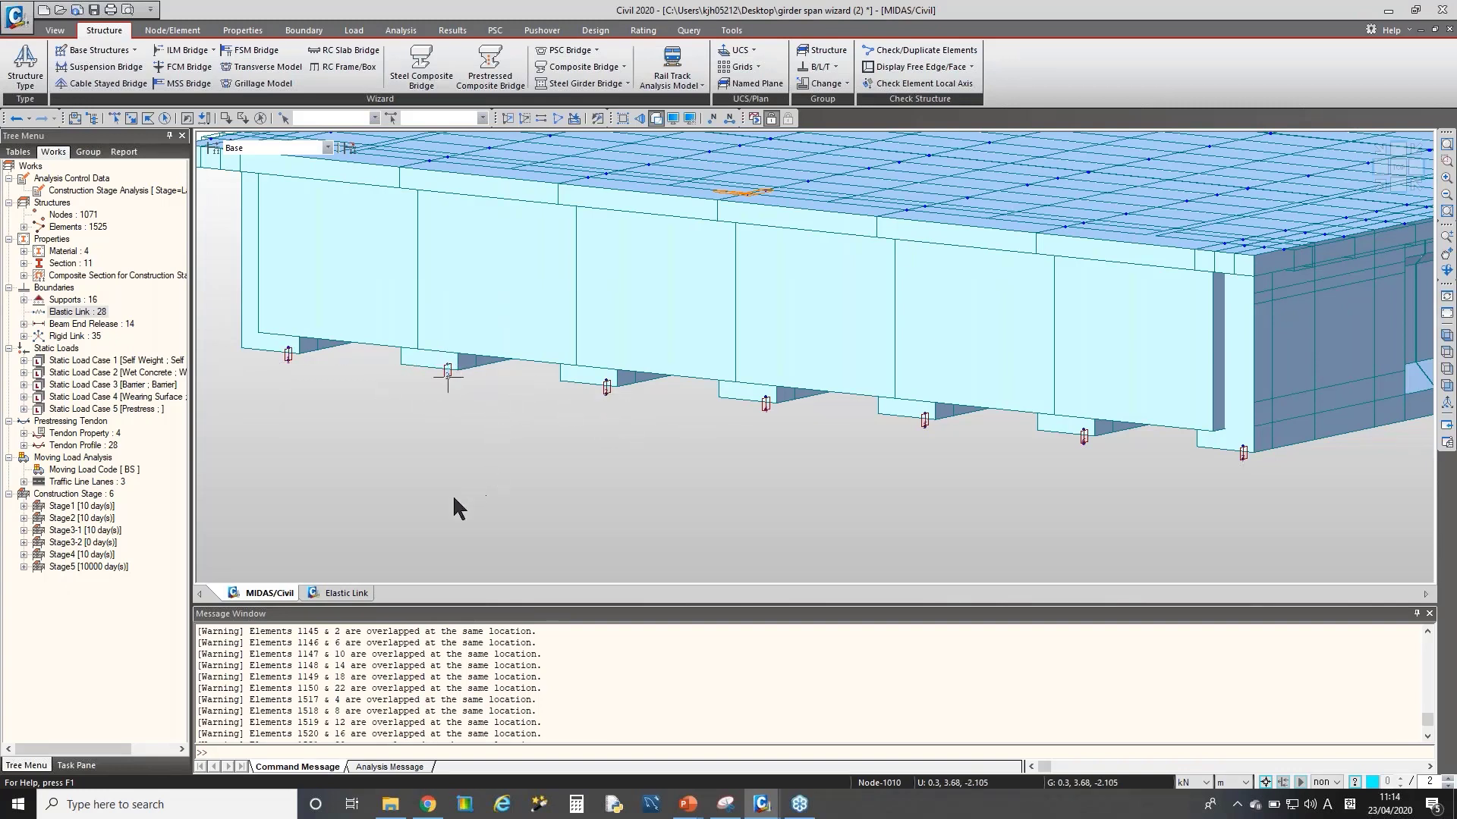
- Return to the Elastic Link table and highlight the rows of links 1 to 4 from Type to SDz
{"action": "left_click", "coordinate": [343, 595]}
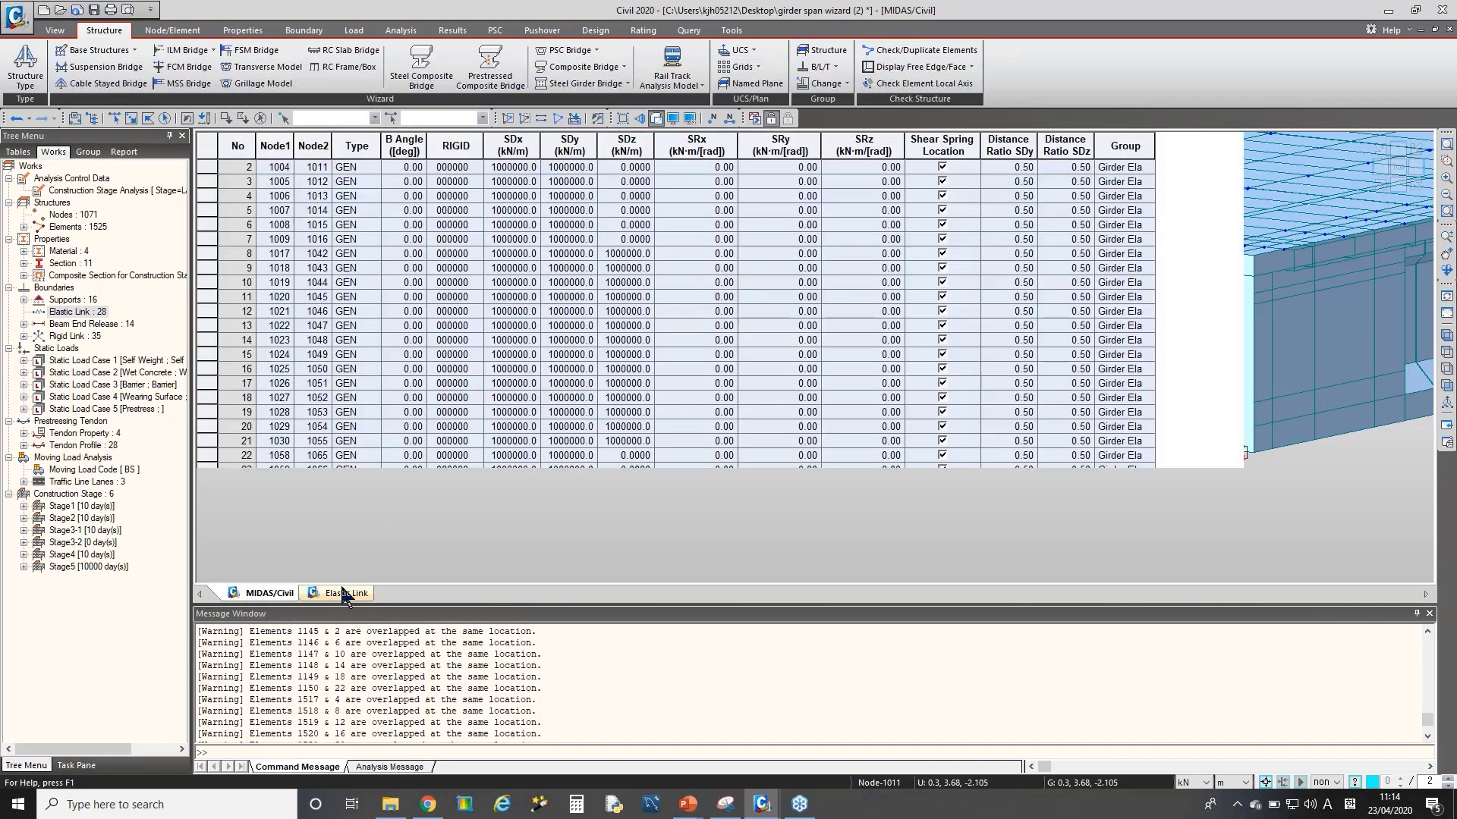
{"action": "left_click", "coordinate": [313, 226]}
{"action": "scroll", "coordinate": [249, 202], "scroll_direction": "up", "scroll_amount": 1}
{"action": "left_click_drag", "start_coordinate": [224, 167], "coordinate": [227, 210]}
{"action": "left_click_drag", "start_coordinate": [630, 170], "coordinate": [369, 223]}
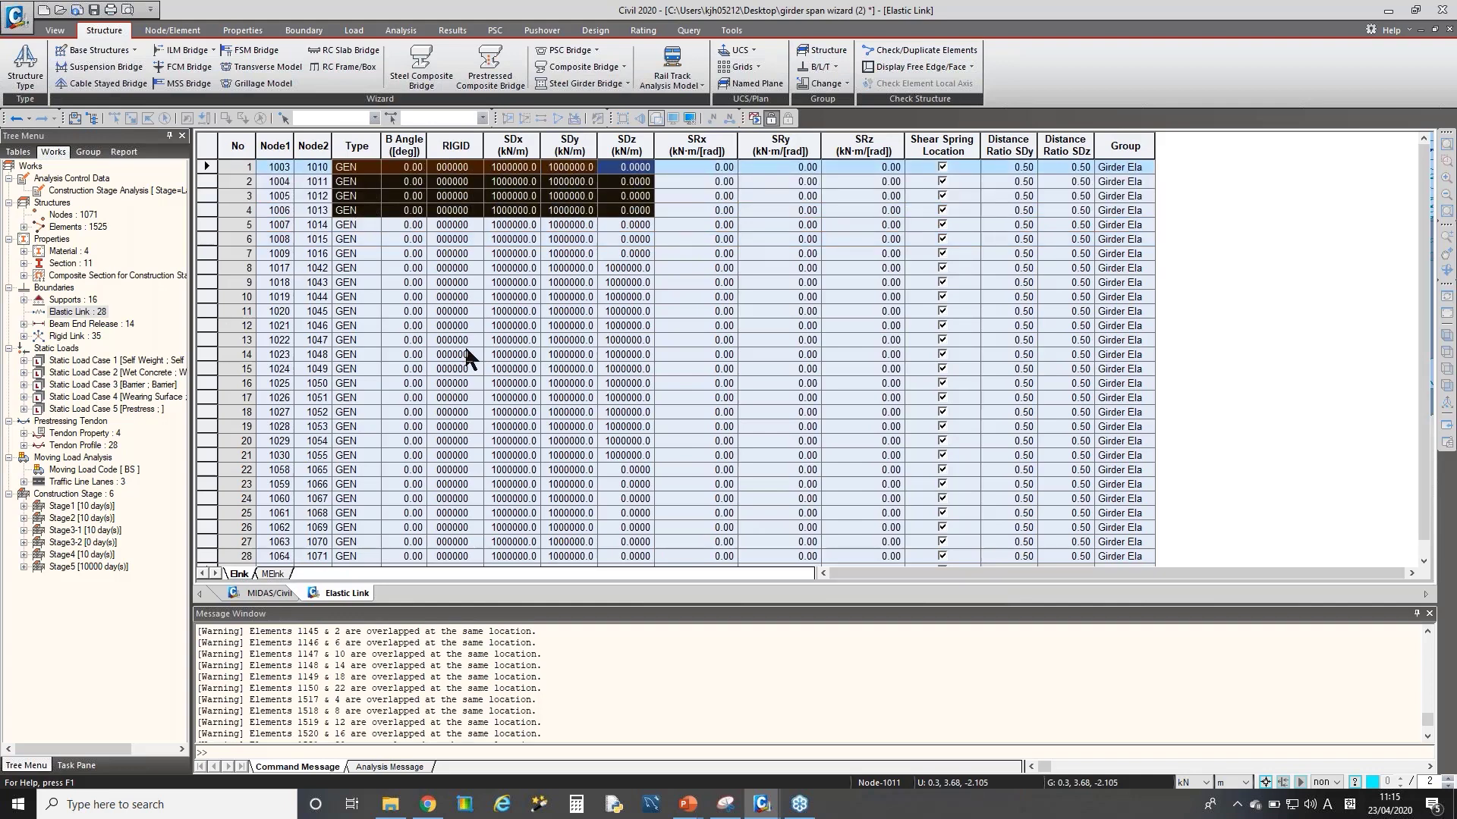
- Switch to the Snipping Tool capture, circle the abutment's Kz stiffness, and clear the mark
{"action": "left_click", "coordinate": [725, 804]}
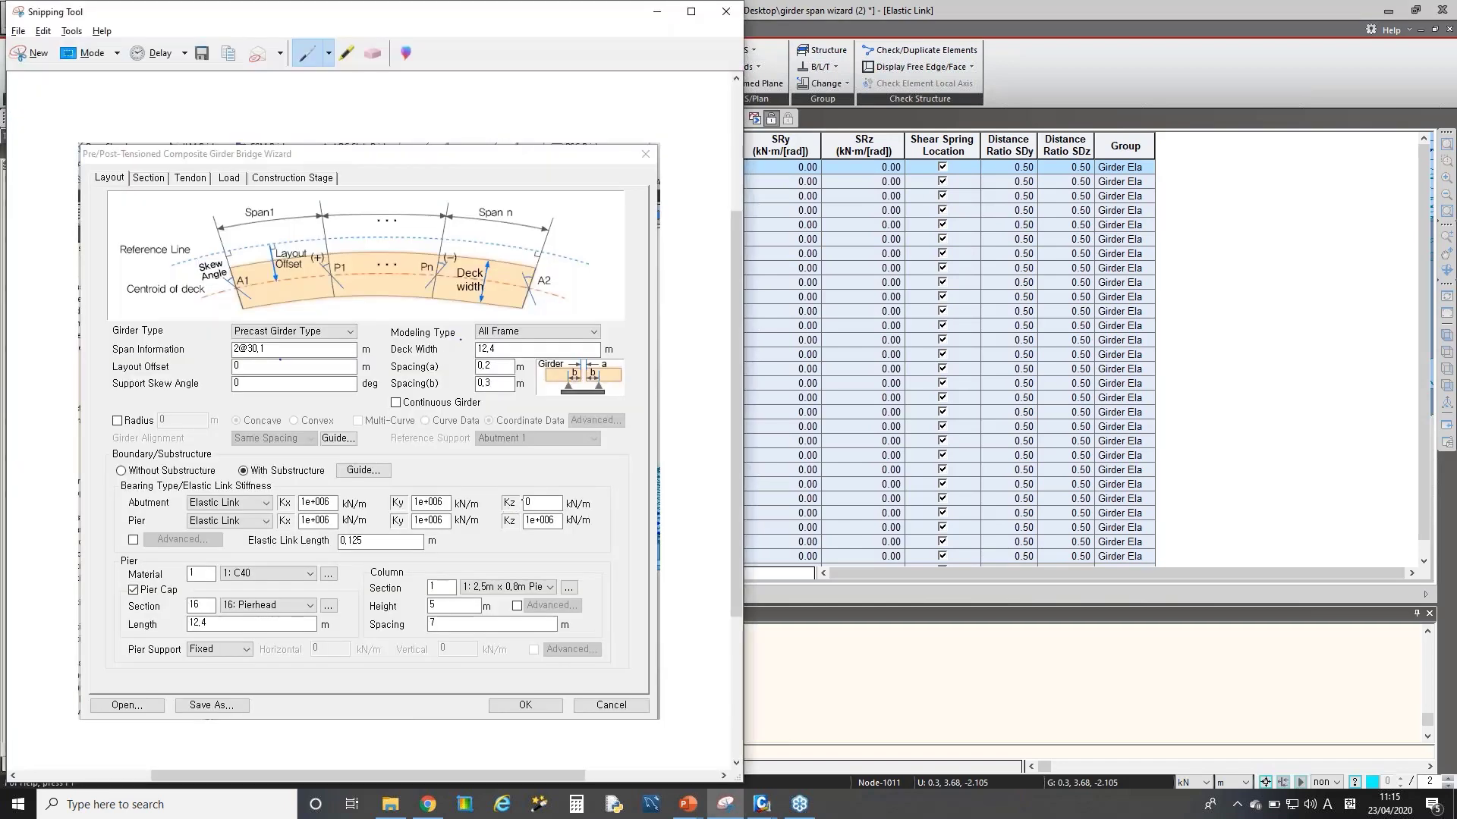
{"action": "left_click_drag", "start_coordinate": [536, 508], "coordinate": [534, 510]}
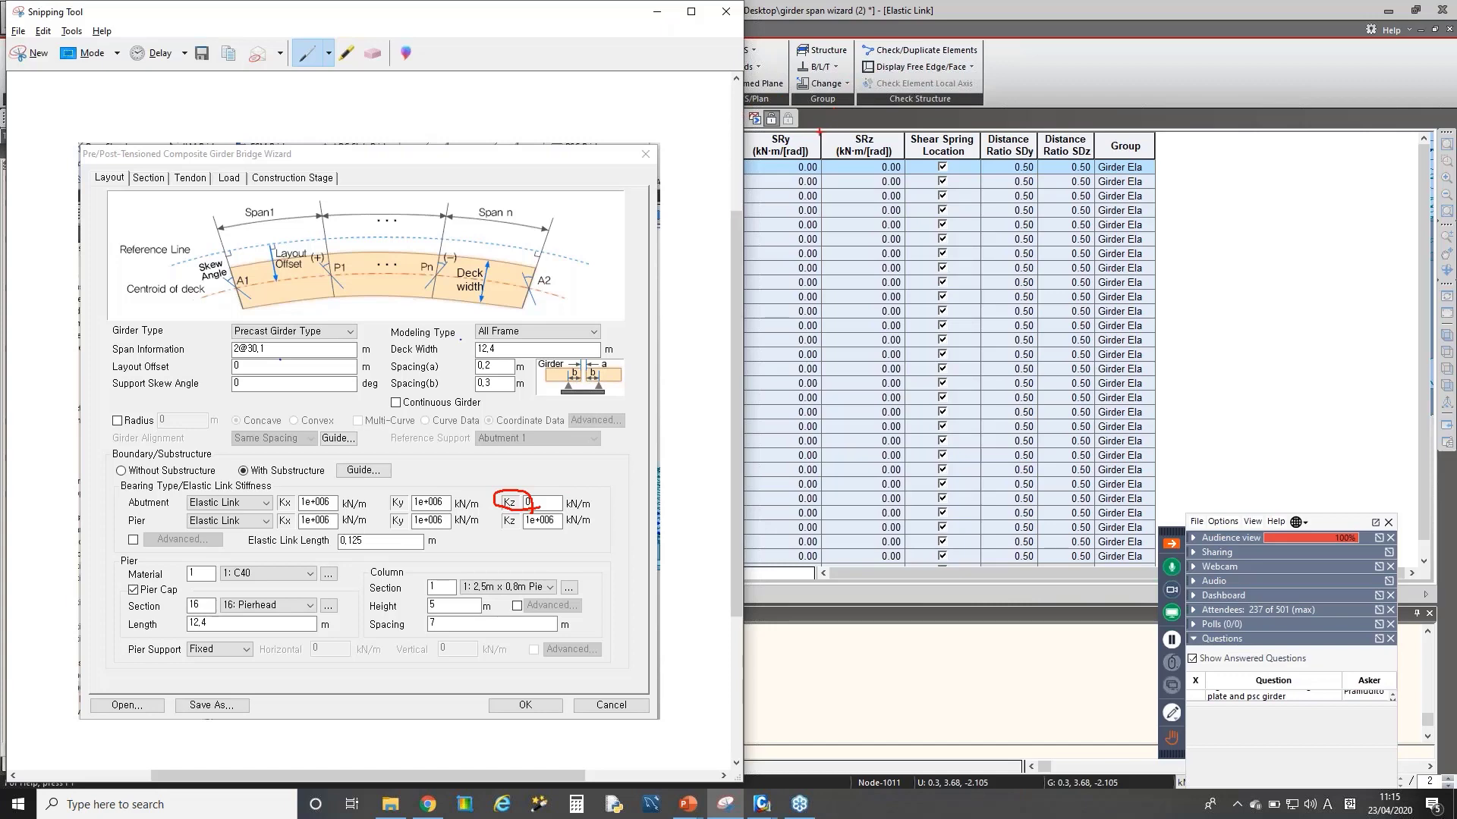
{"action": "key", "text": "Escape"}
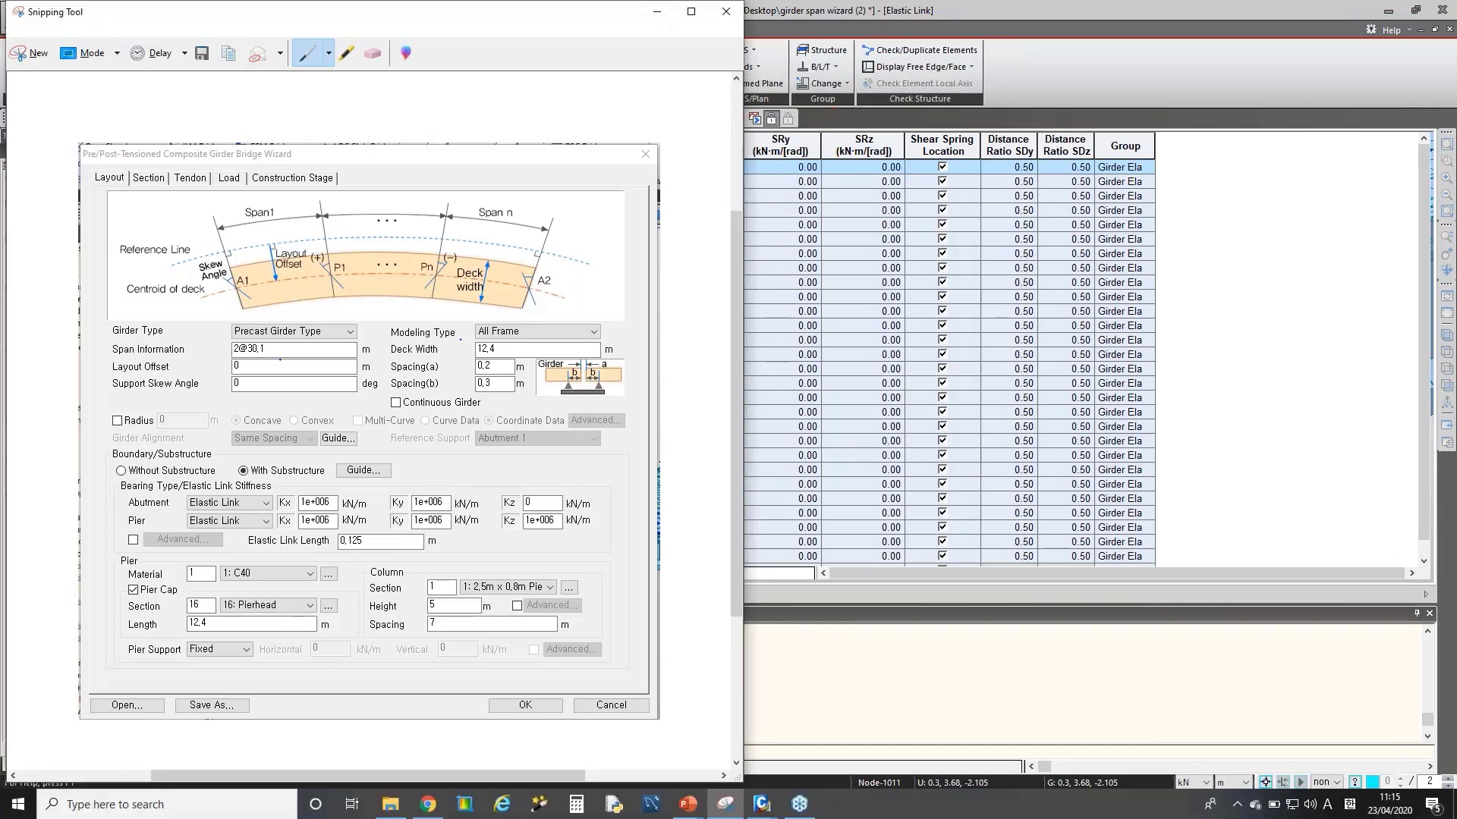
- Return to midas Civil, check the SDz stiffness of links 1 to 4, and close the Elastic Link table
{"action": "key", "text": "alt+Tab"}
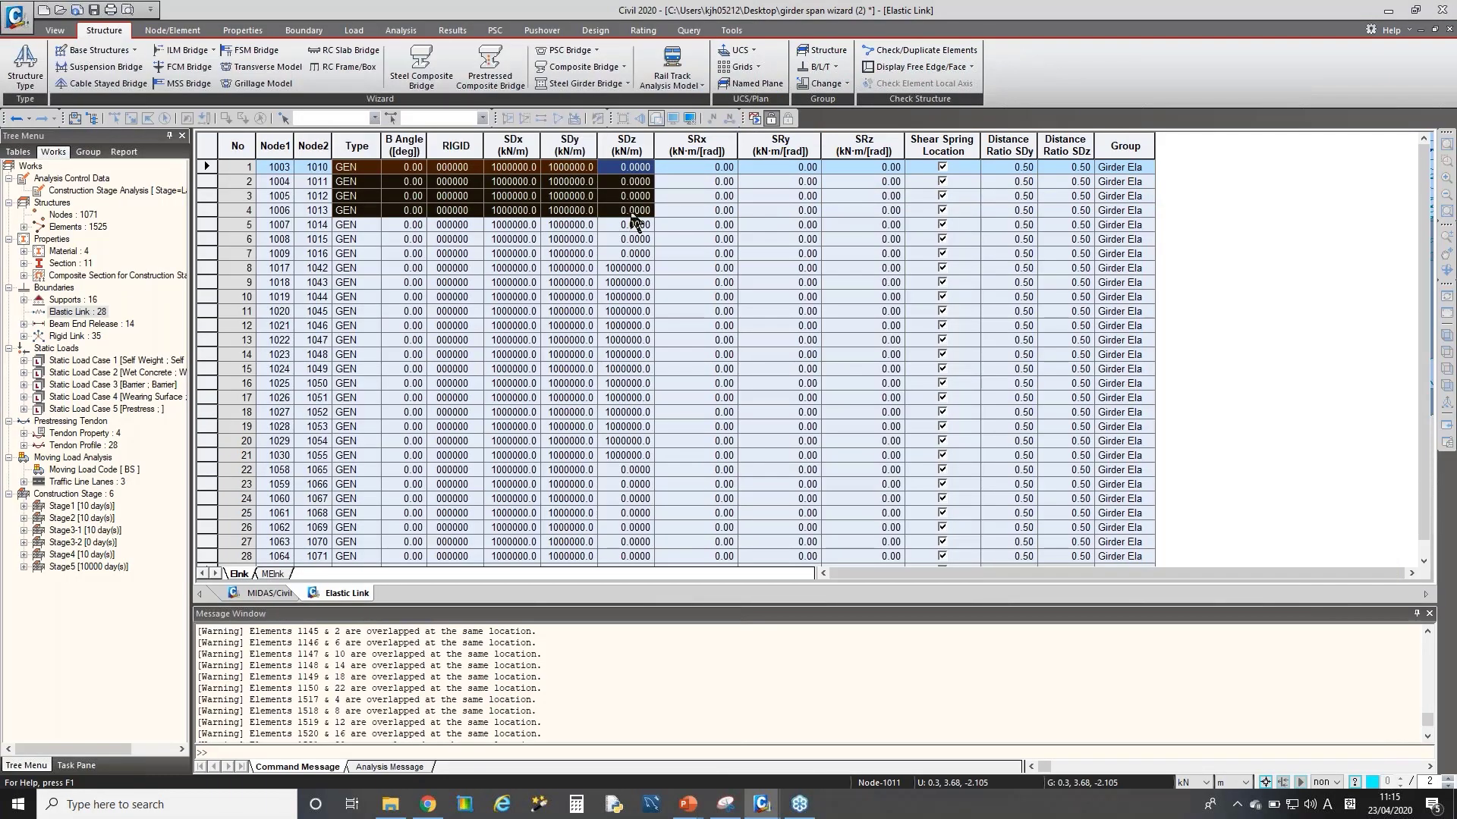
{"action": "left_click_drag", "start_coordinate": [630, 218], "coordinate": [640, 155]}
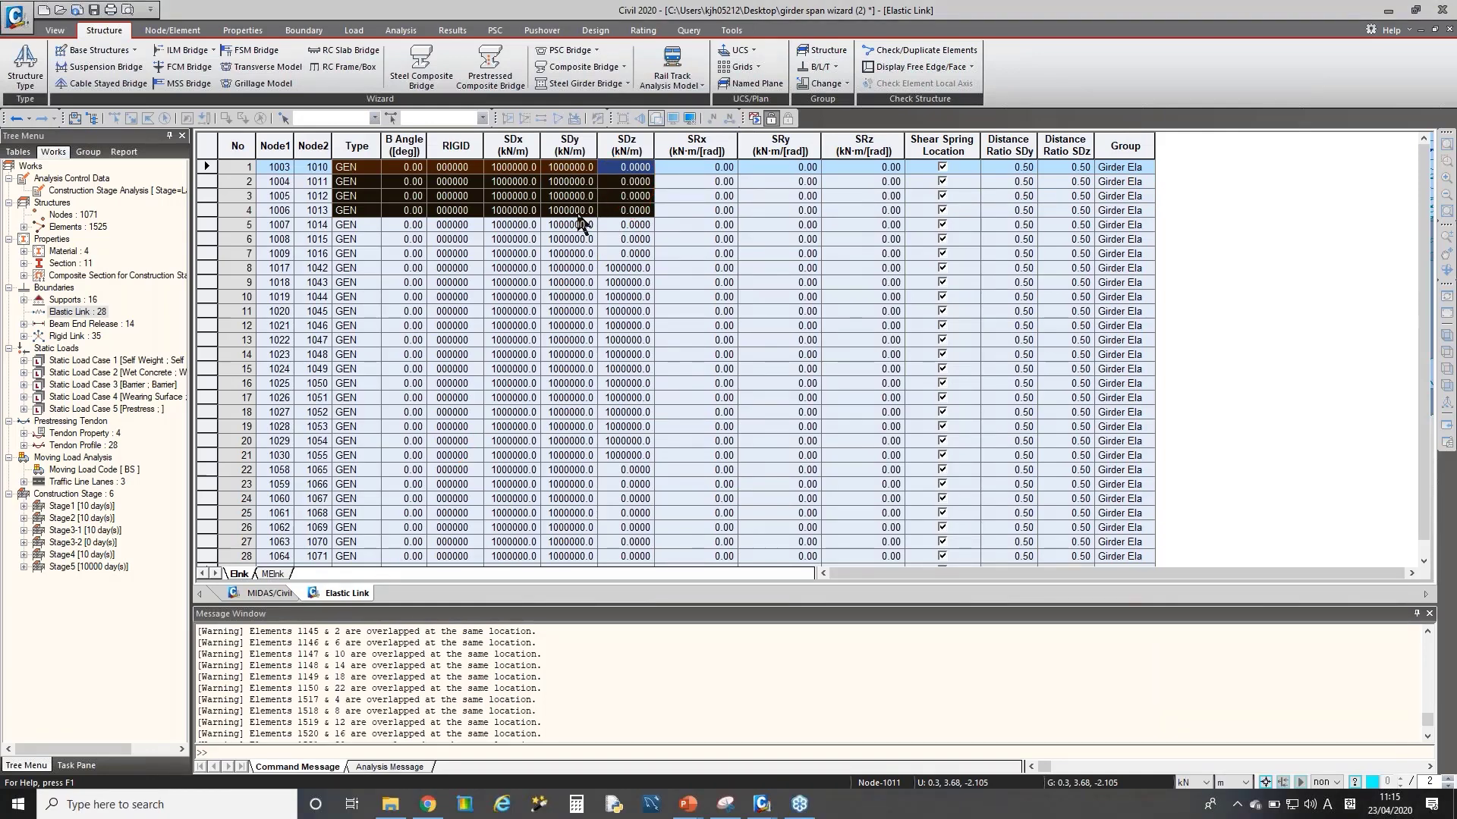
{"action": "right_click", "coordinate": [327, 596]}
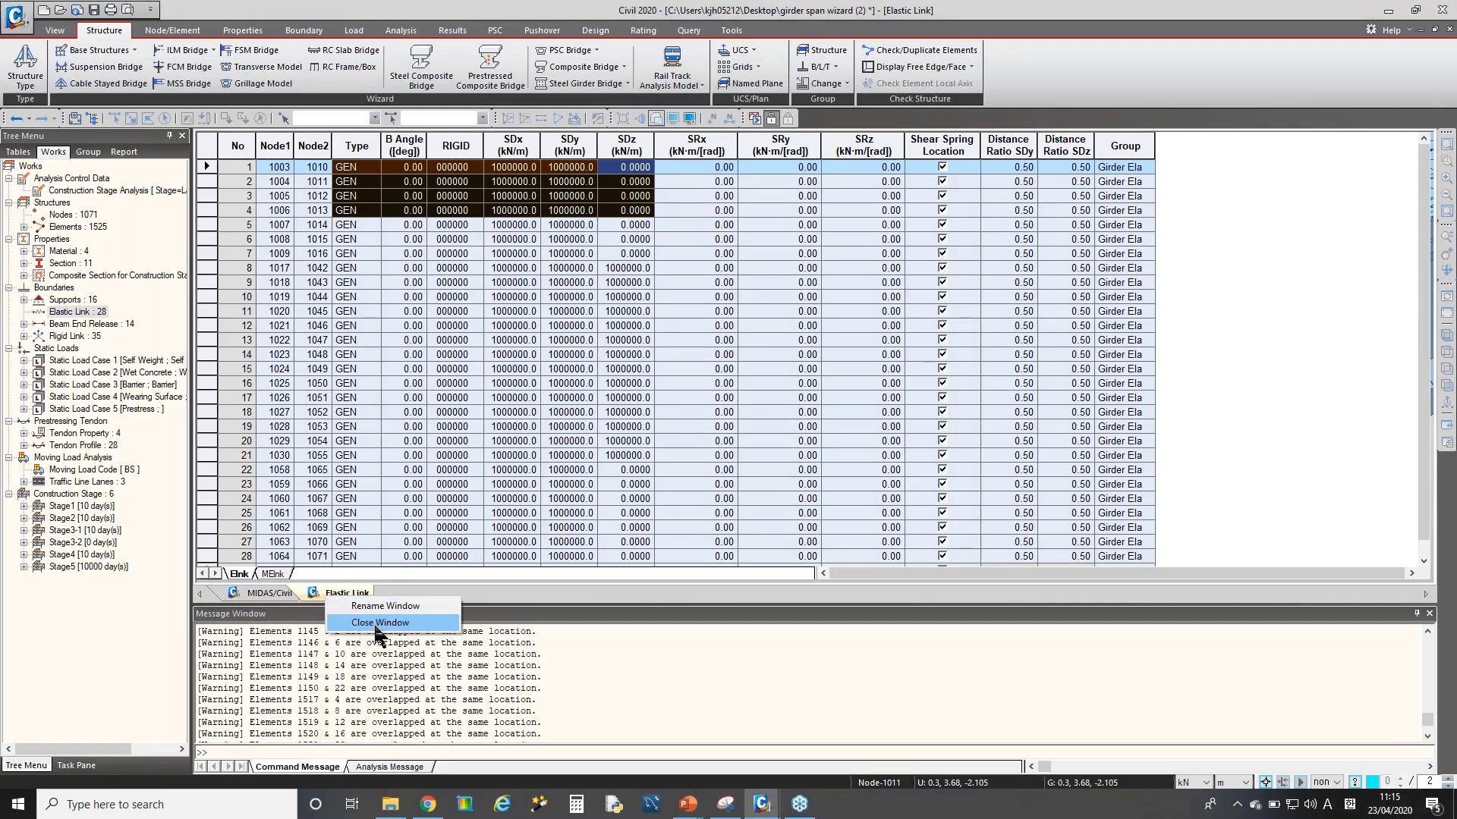
{"action": "left_click", "coordinate": [379, 623]}
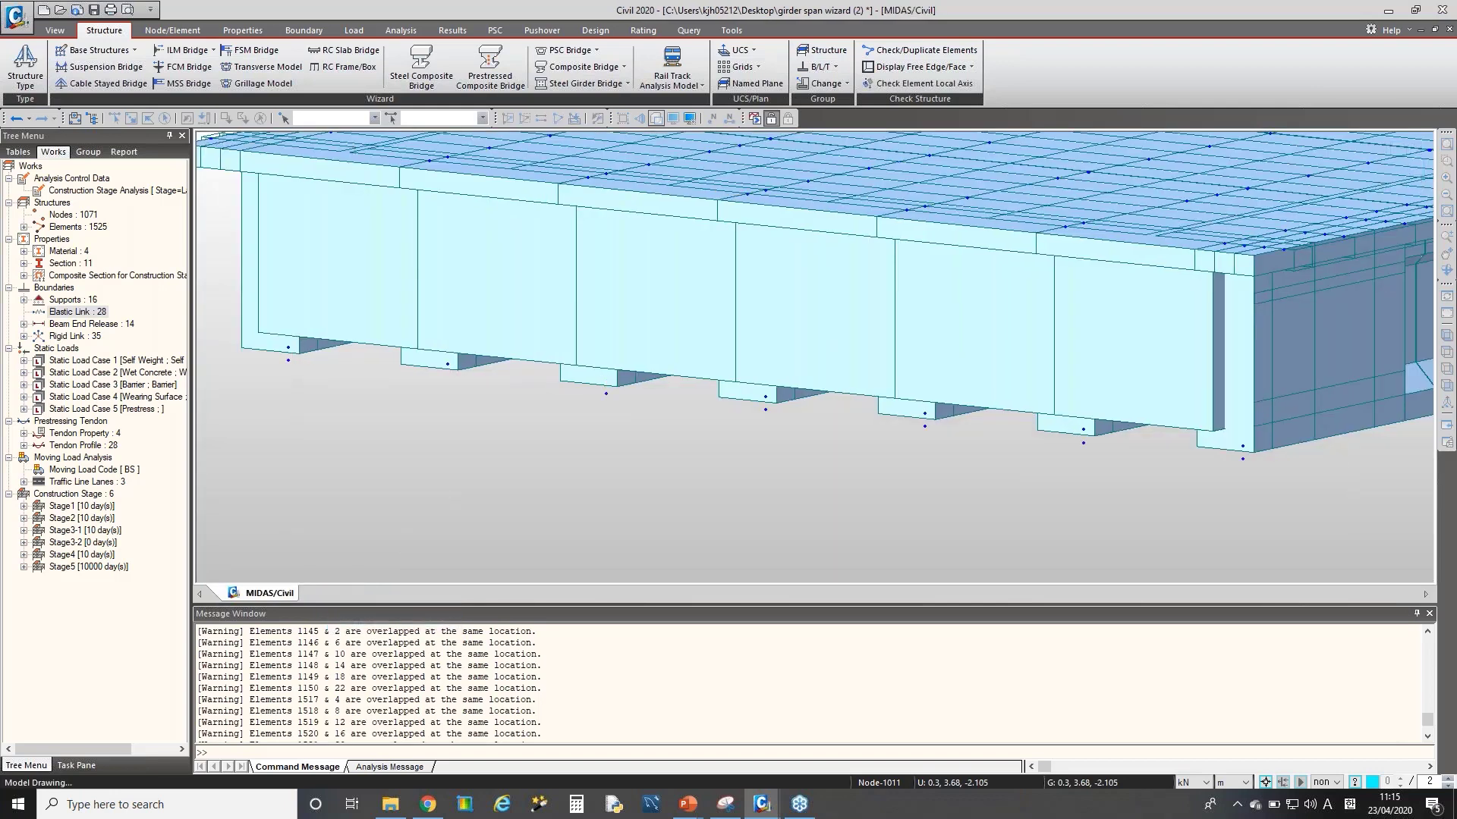
- Switch to the Snipping Tool capture, underline the Elastic Link Length of 0.125 m, and minimize the capture window
{"action": "key", "text": "alt+Tab"}
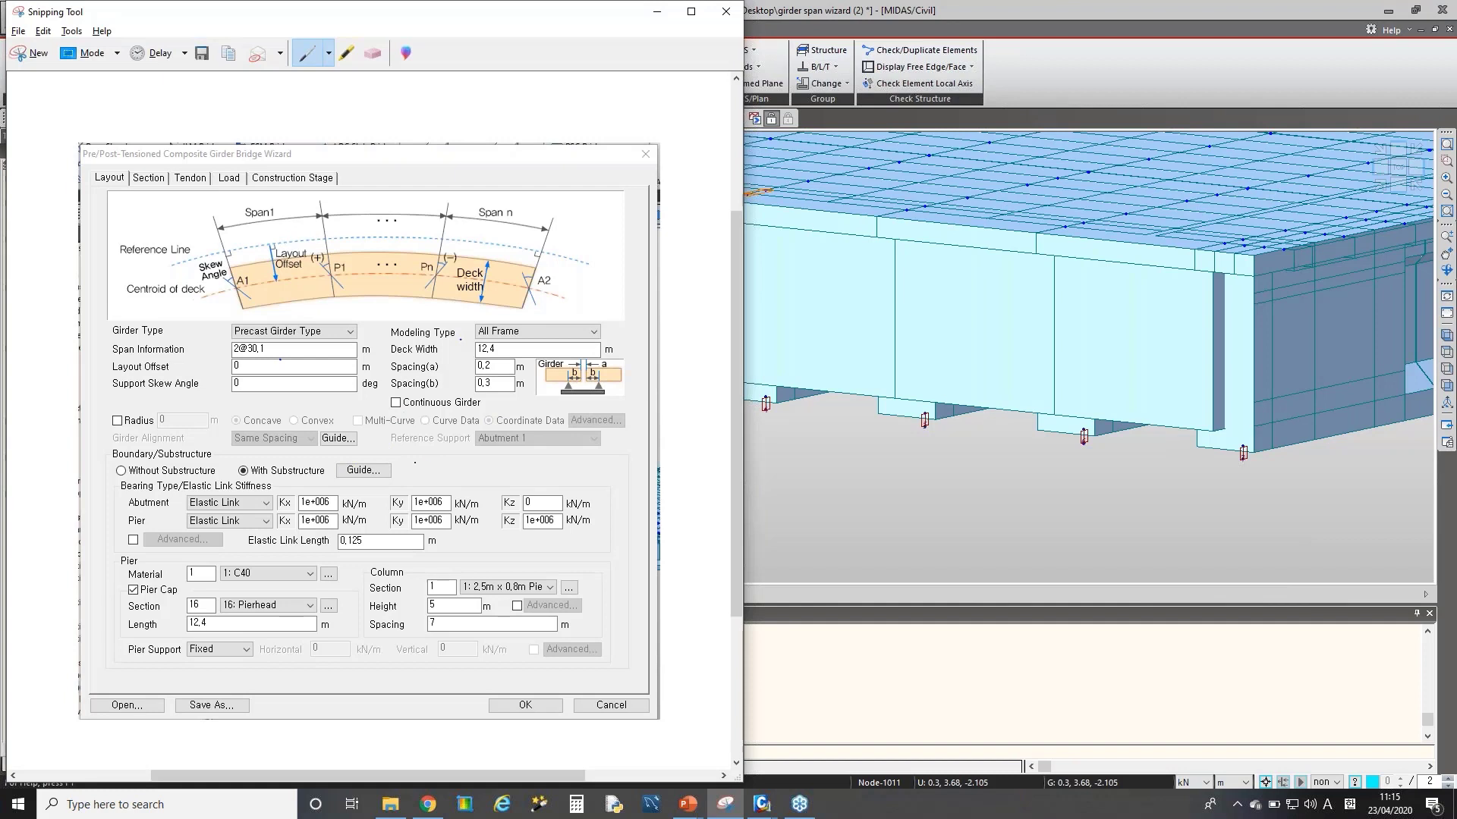
{"action": "left_click_drag", "start_coordinate": [248, 550], "coordinate": [443, 545]}
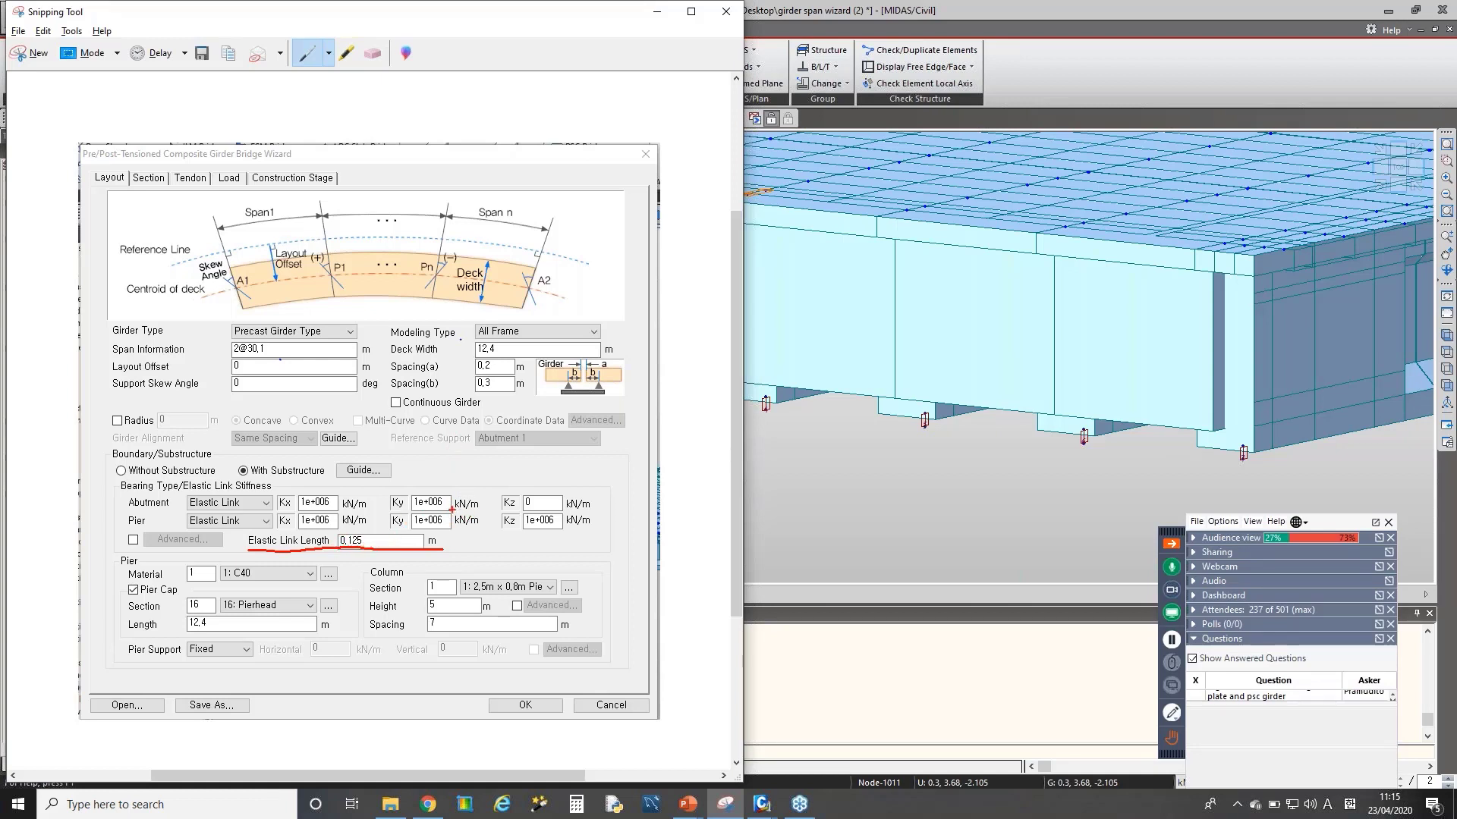
{"action": "left_click", "coordinate": [657, 12]}
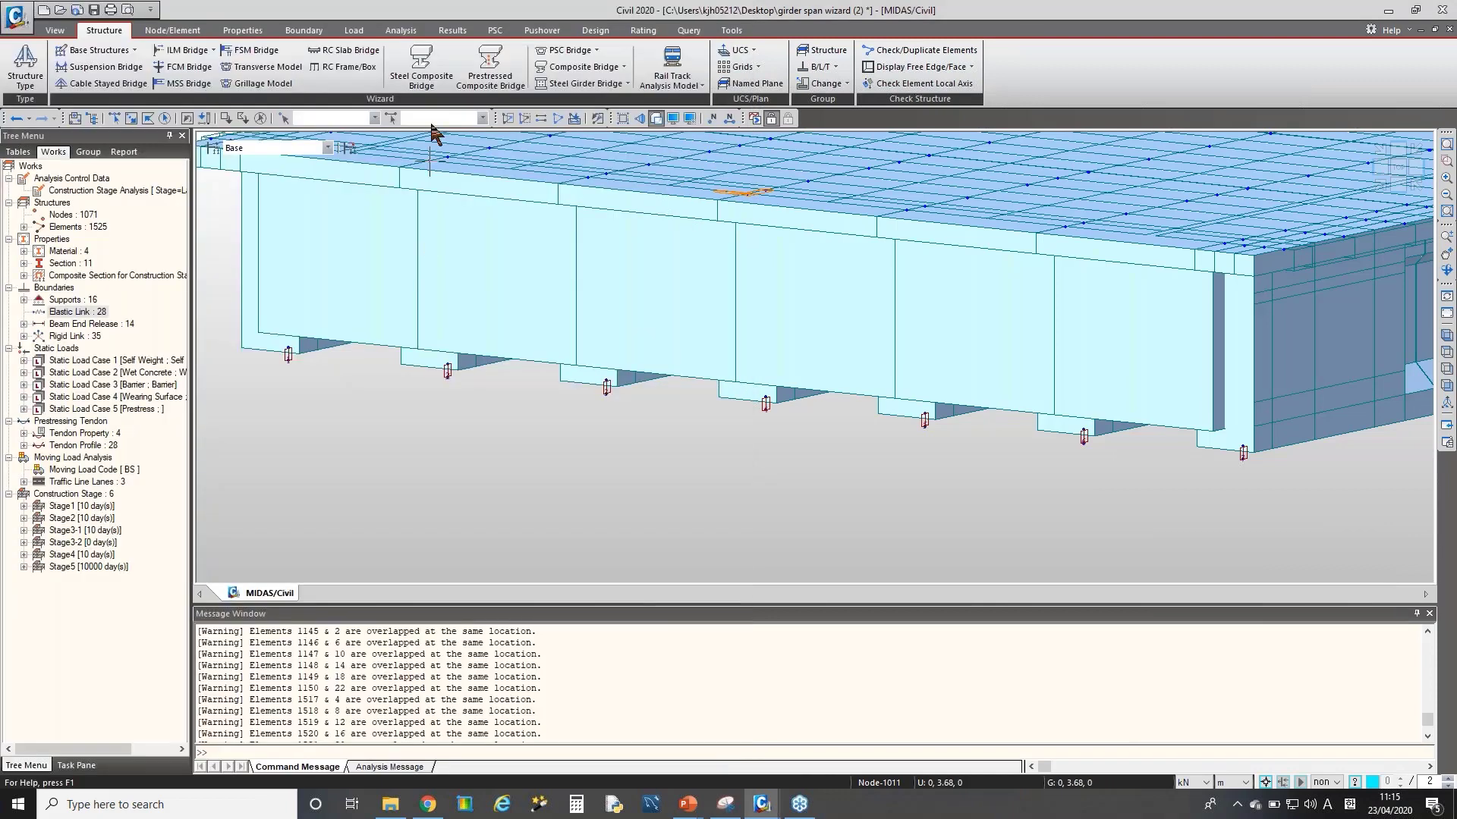
- Query the distance between the two end nodes of the first abutment elastic link, read it, and close the query
{"action": "left_click", "coordinate": [688, 31]}
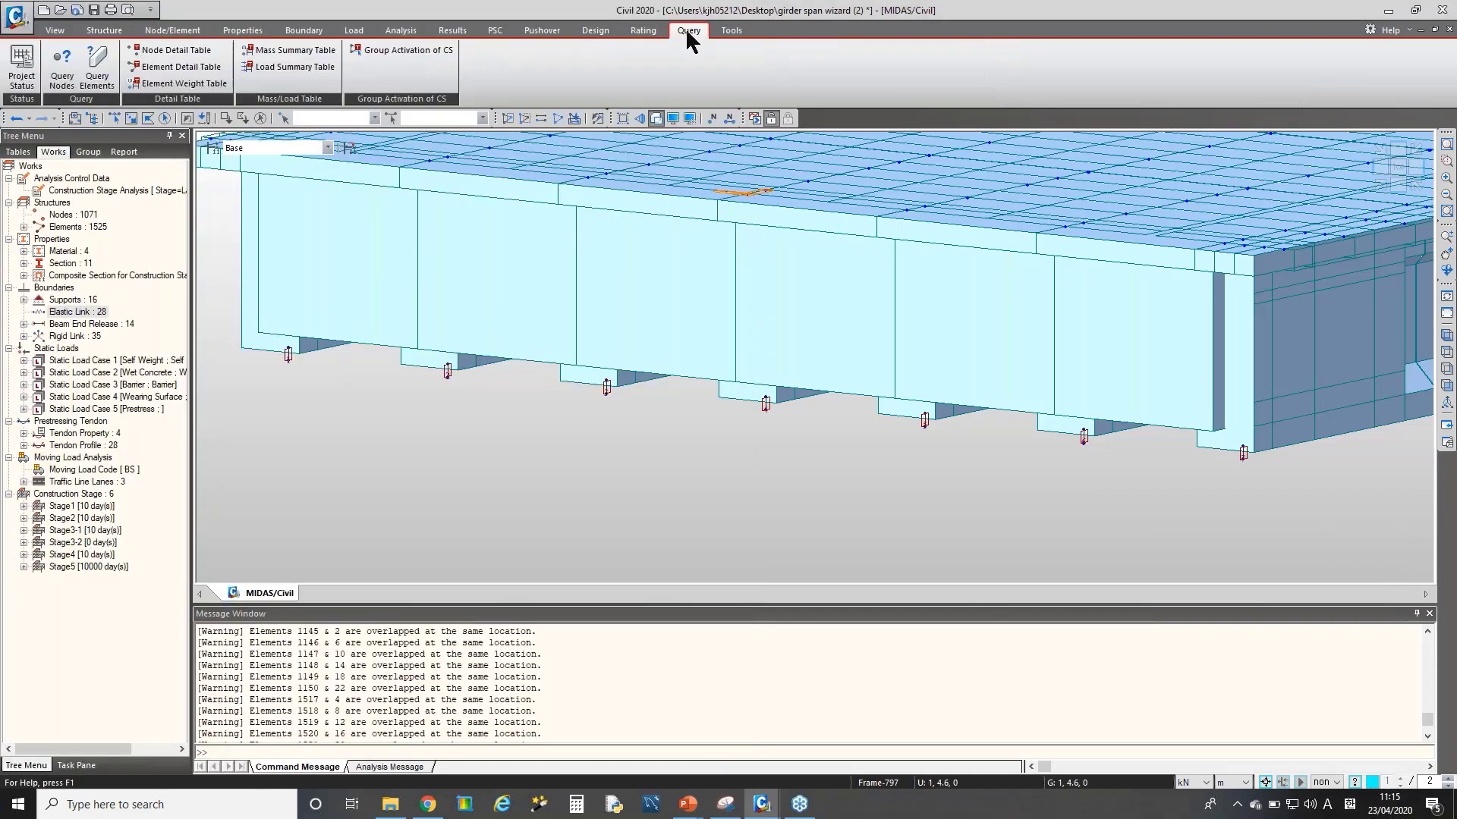
{"action": "left_click", "coordinate": [63, 72]}
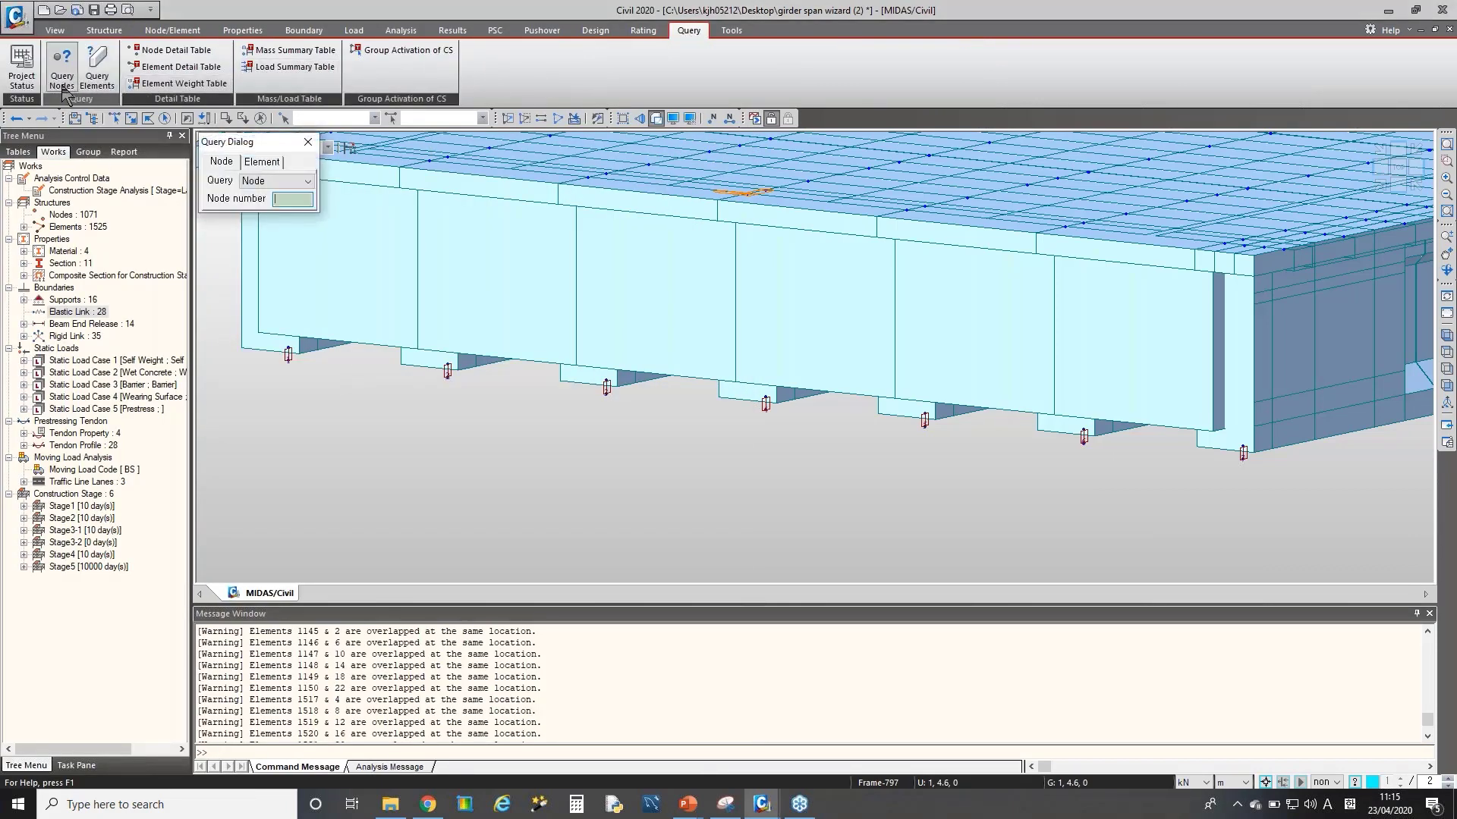
{"action": "left_click", "coordinate": [291, 349]}
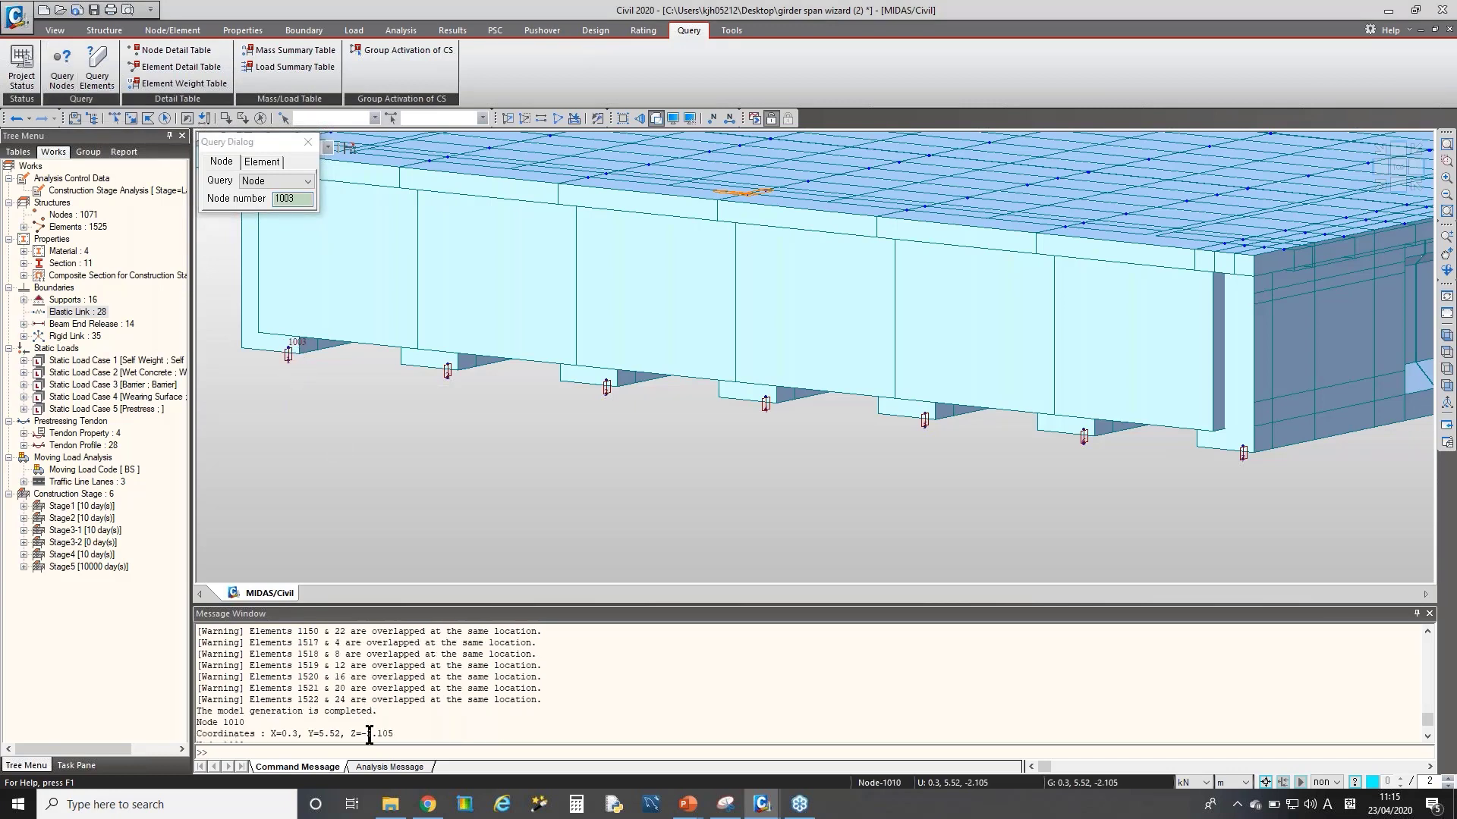
{"action": "left_click", "coordinate": [422, 713]}
{"action": "scroll", "coordinate": [425, 713], "scroll_direction": "down", "scroll_amount": 1}
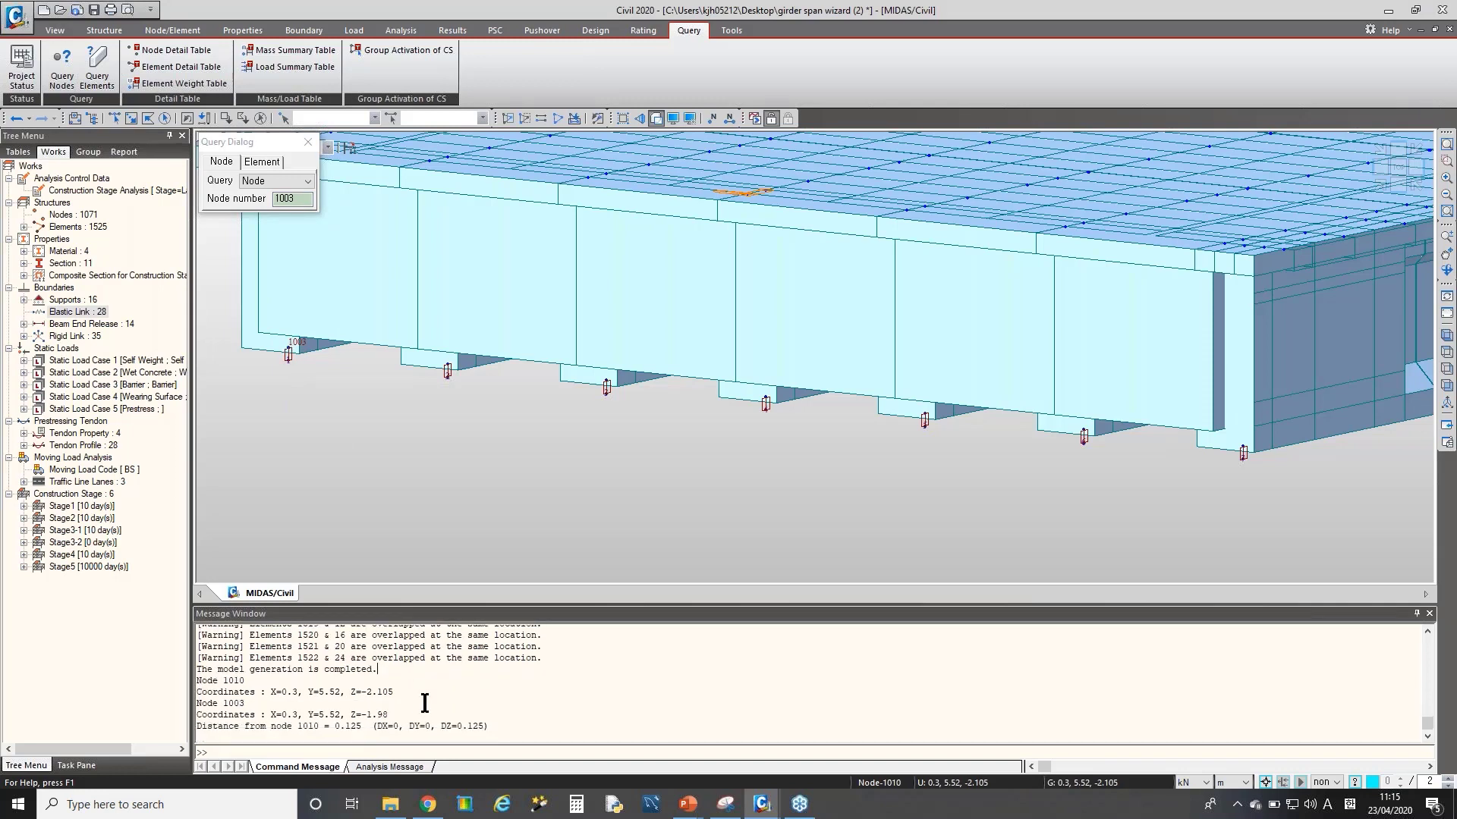
{"action": "left_click_drag", "start_coordinate": [458, 726], "coordinate": [493, 727]}
{"action": "left_click", "coordinate": [308, 142]}
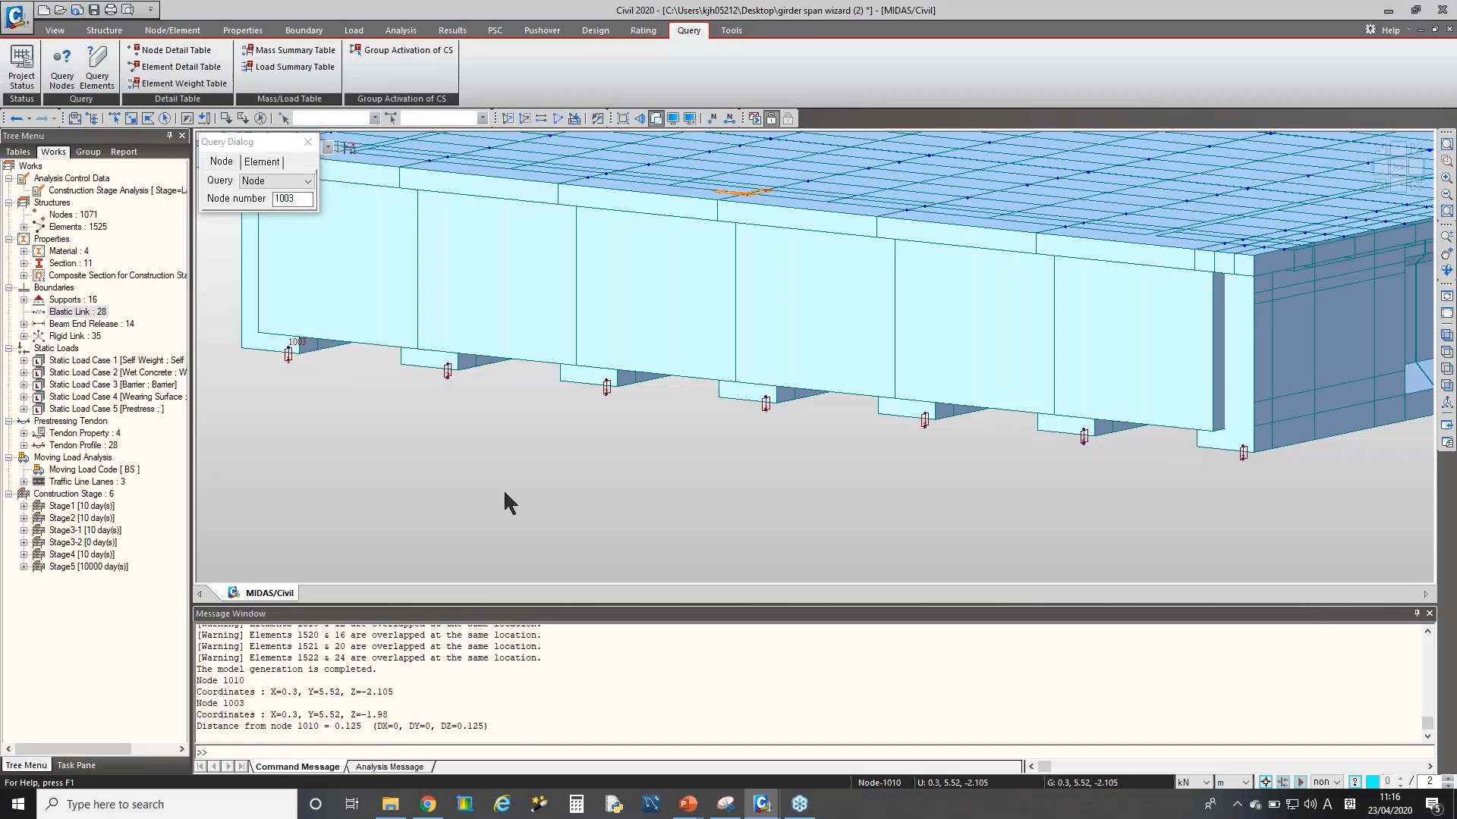
- Switch to the Snipping Tool capture and draw a box around the Pier Material setting, 1: C40
{"action": "left_click", "coordinate": [726, 805]}
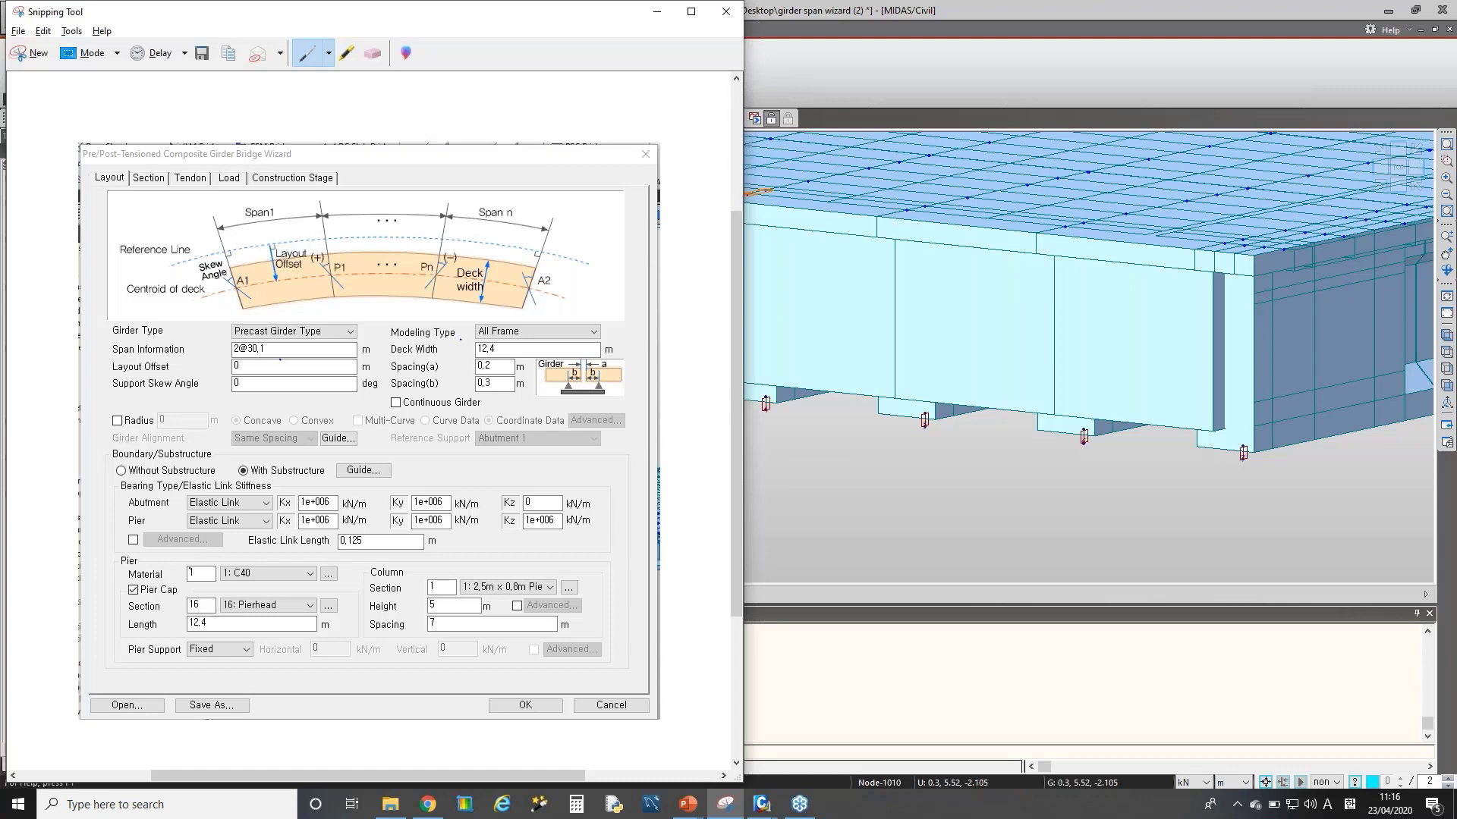
{"action": "left_click_drag", "start_coordinate": [107, 550], "coordinate": [217, 615]}
{"action": "key", "text": "e"}
{"action": "mouse_move", "coordinate": [112, 549]}
{"action": "left_mouse_down"}
{"action": "mouse_move", "coordinate": [505, 668]}
{"action": "mouse_move", "coordinate": [627, 666]}
{"action": "mouse_move", "coordinate": [349, 665]}
{"action": "mouse_move", "coordinate": [355, 583]}
{"action": "left_mouse_up"}
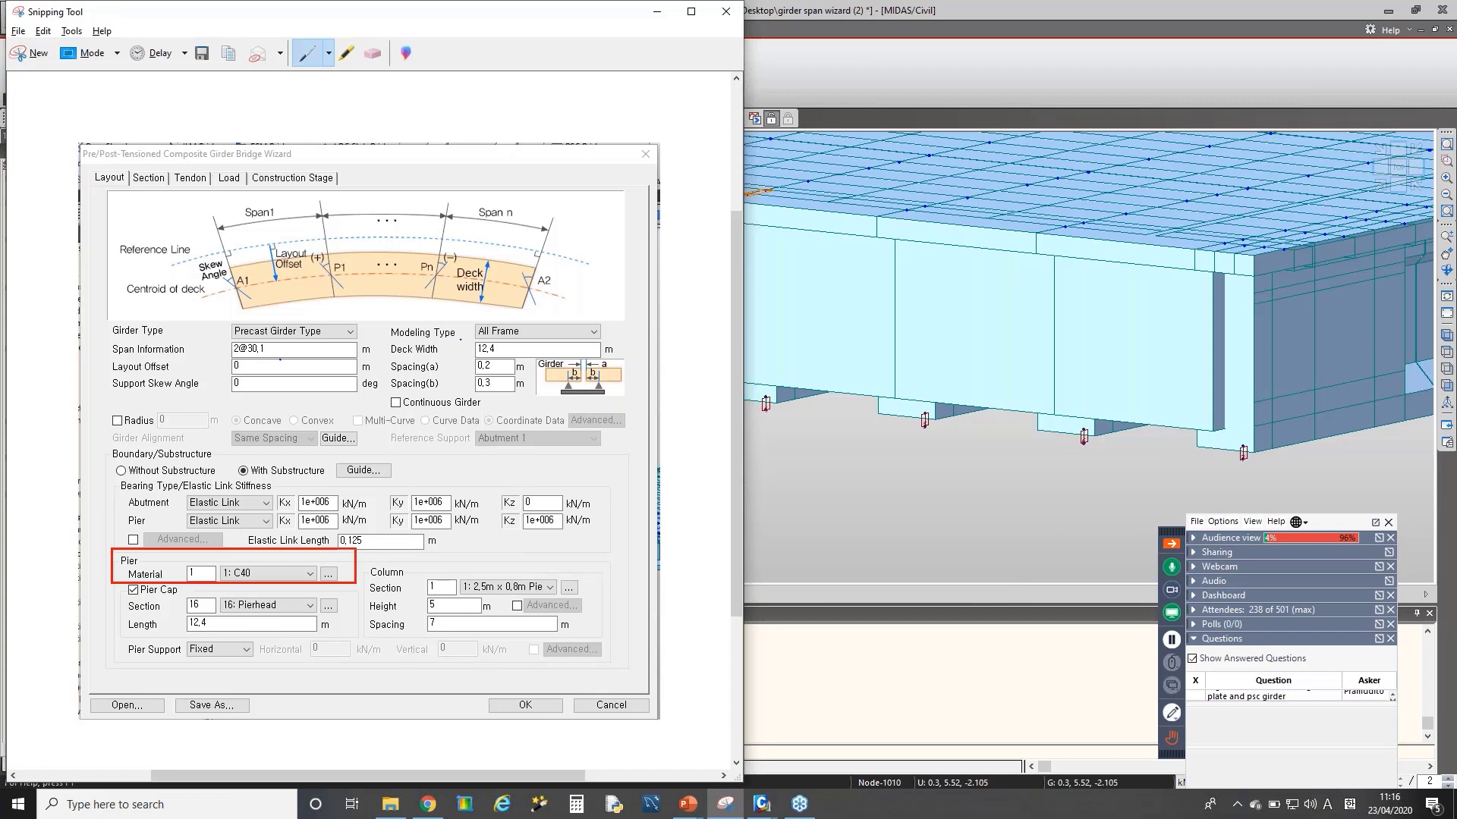
- Box the Pier Cap section and length, and the Column section, height and spacing, clearing each mark
{"action": "left_click_drag", "start_coordinate": [356, 582], "coordinate": [352, 662]}
{"action": "right_click", "coordinate": [165, 616]}
{"action": "left_click_drag", "start_coordinate": [114, 579], "coordinate": [346, 663]}
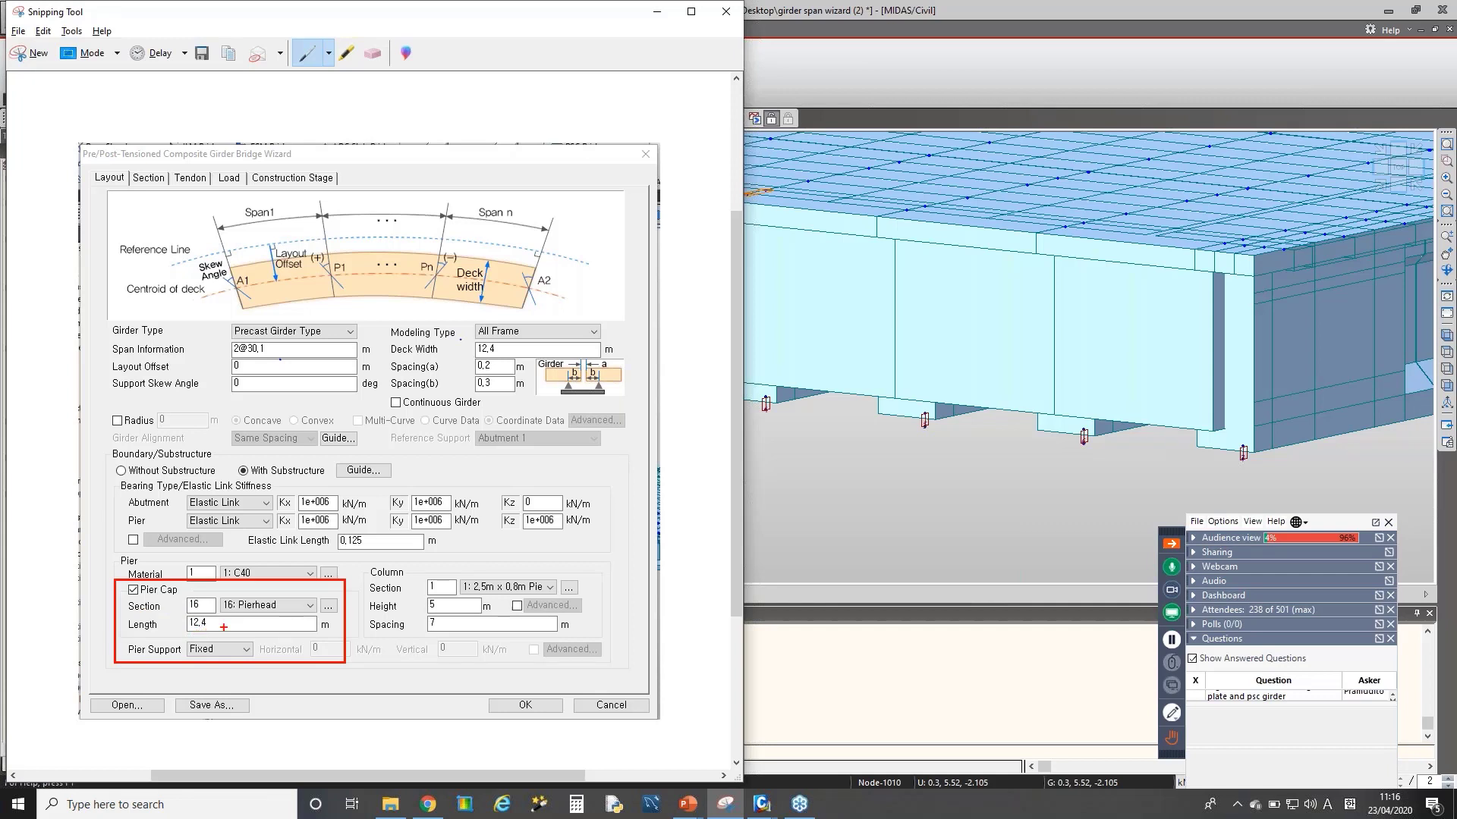
{"action": "key", "text": "e"}
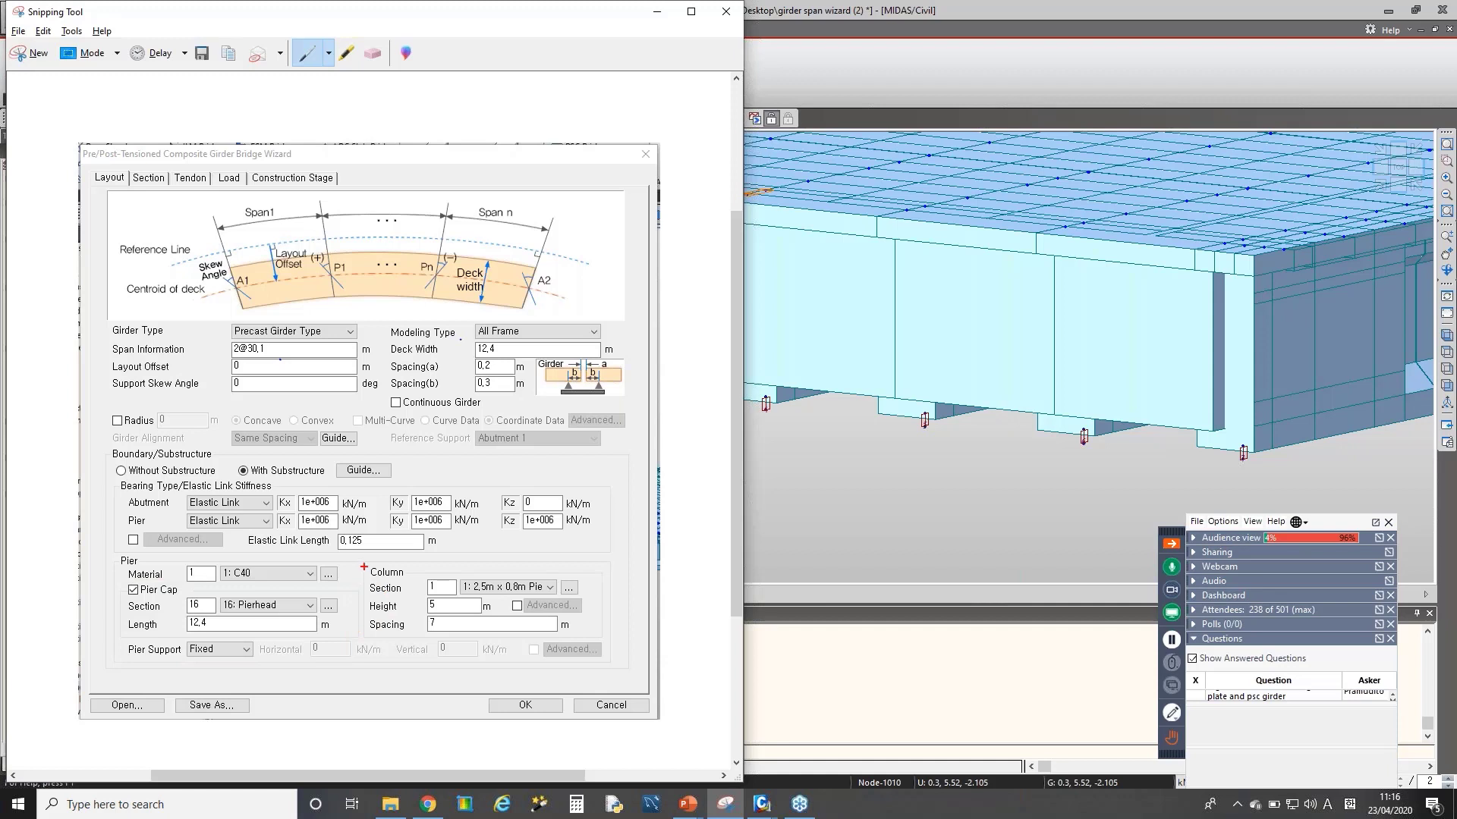
{"action": "left_click_drag", "start_coordinate": [359, 563], "coordinate": [612, 647], "text": "ctrl"}
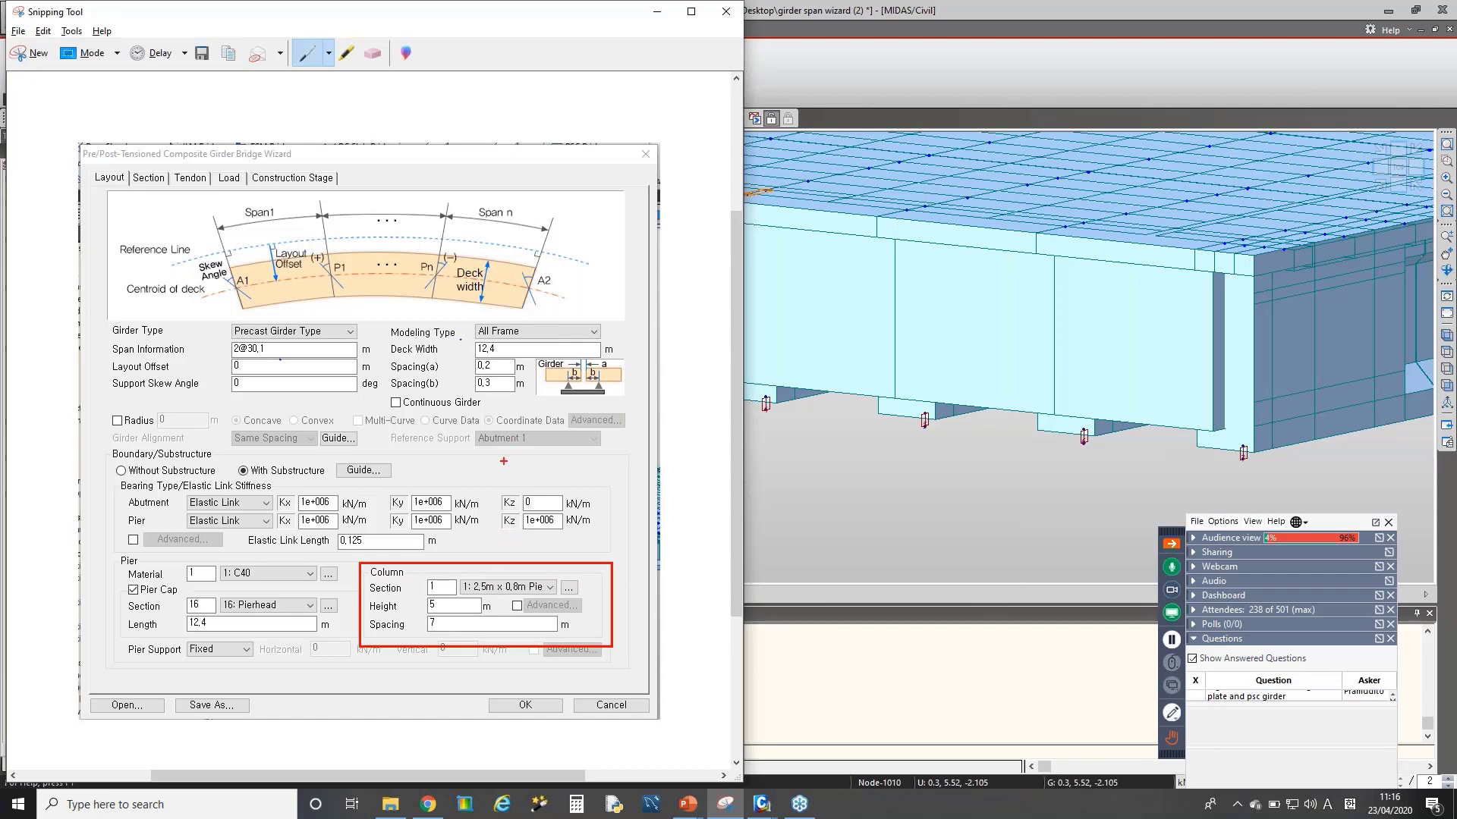
{"action": "key", "text": "Escape"}
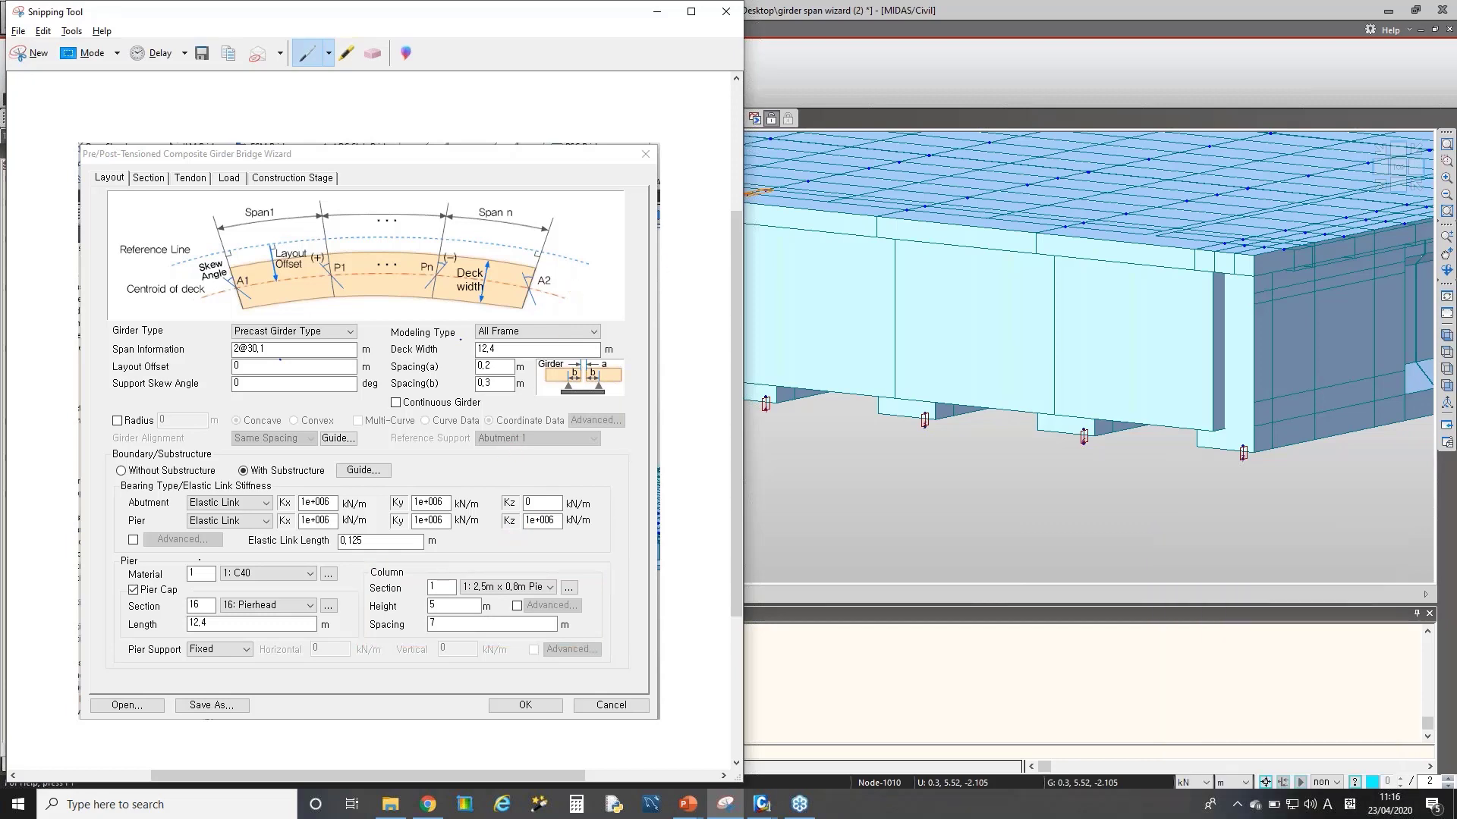
- Switch back to MIDAS Civil and activate only the elements that use material 1: C40
{"action": "key", "text": "alt+Tab"}
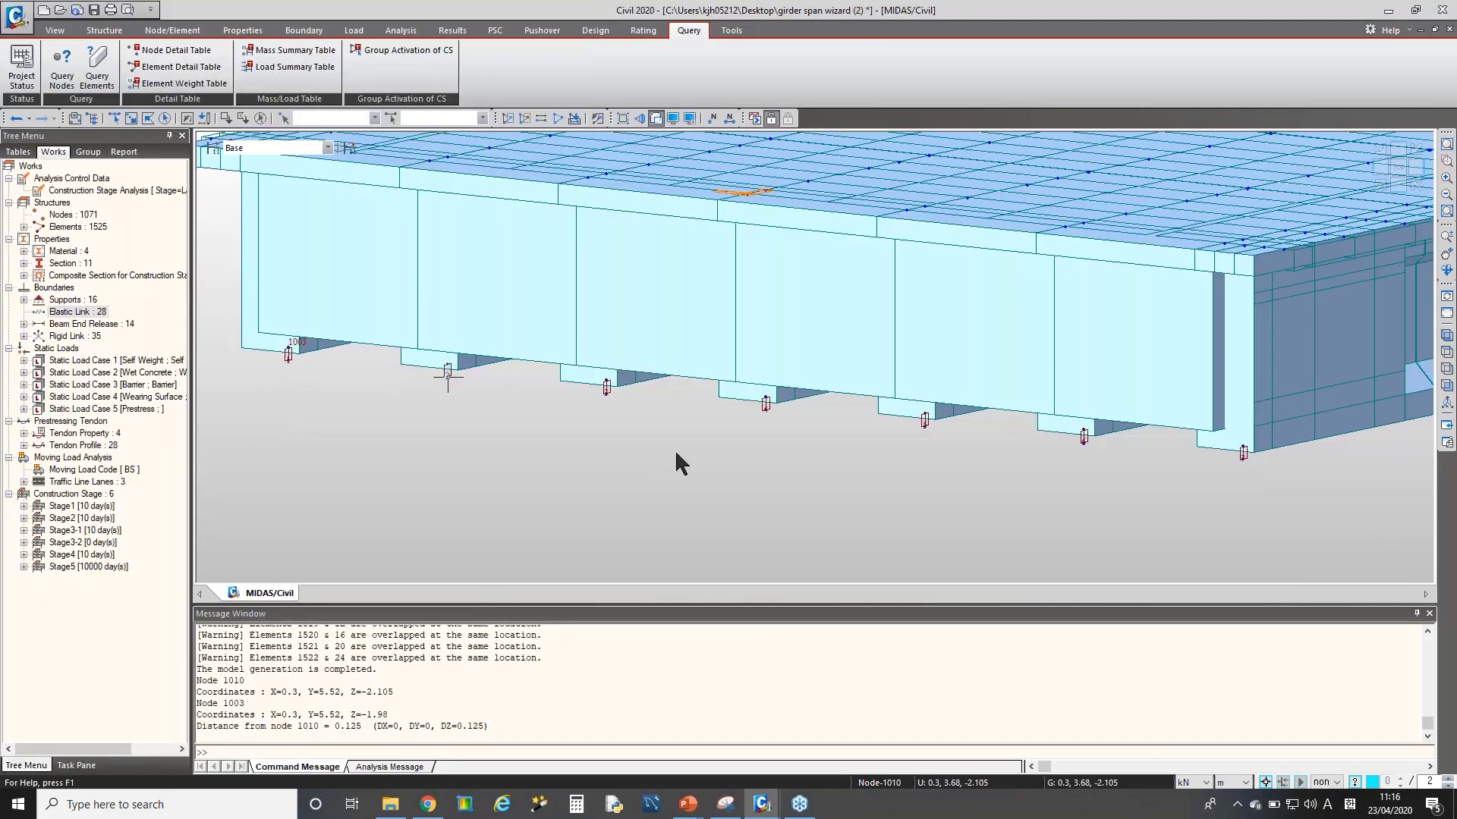
{"action": "scroll", "coordinate": [636, 405], "scroll_direction": "down", "scroll_amount": 5}
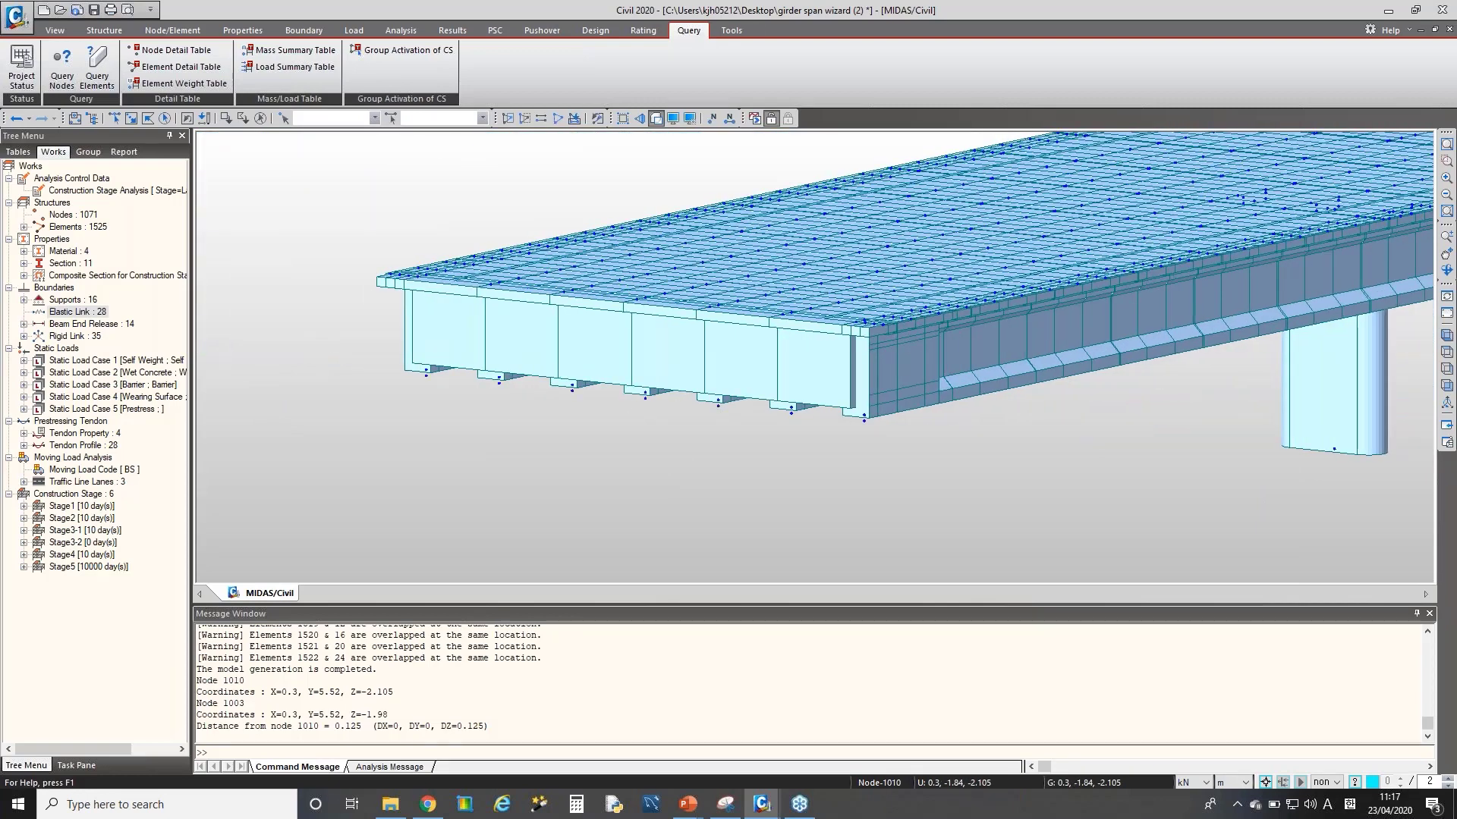
{"action": "double_click", "coordinate": [70, 251]}
{"action": "left_click", "coordinate": [79, 263]}
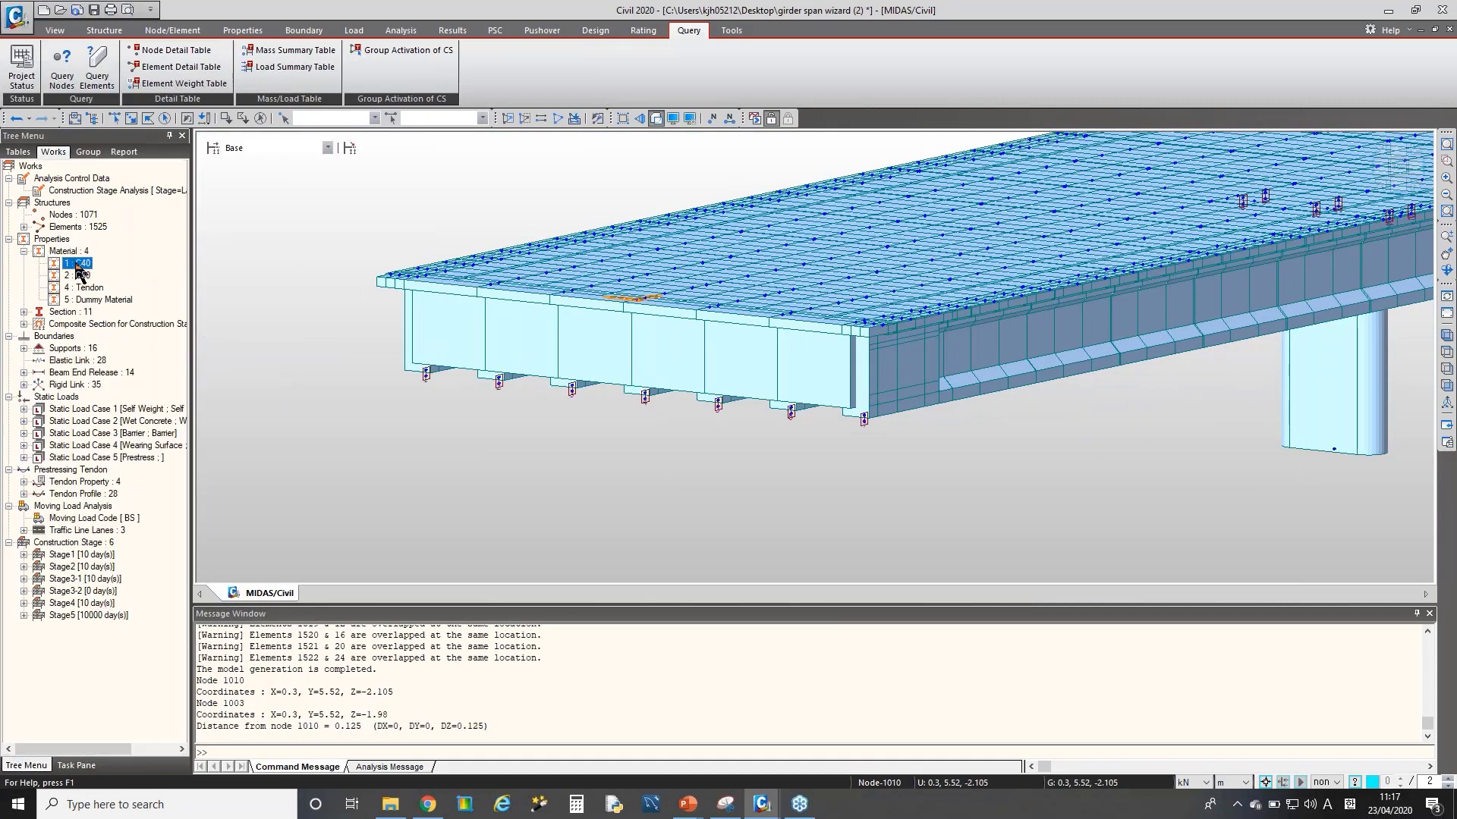
{"action": "right_click", "coordinate": [79, 266]}
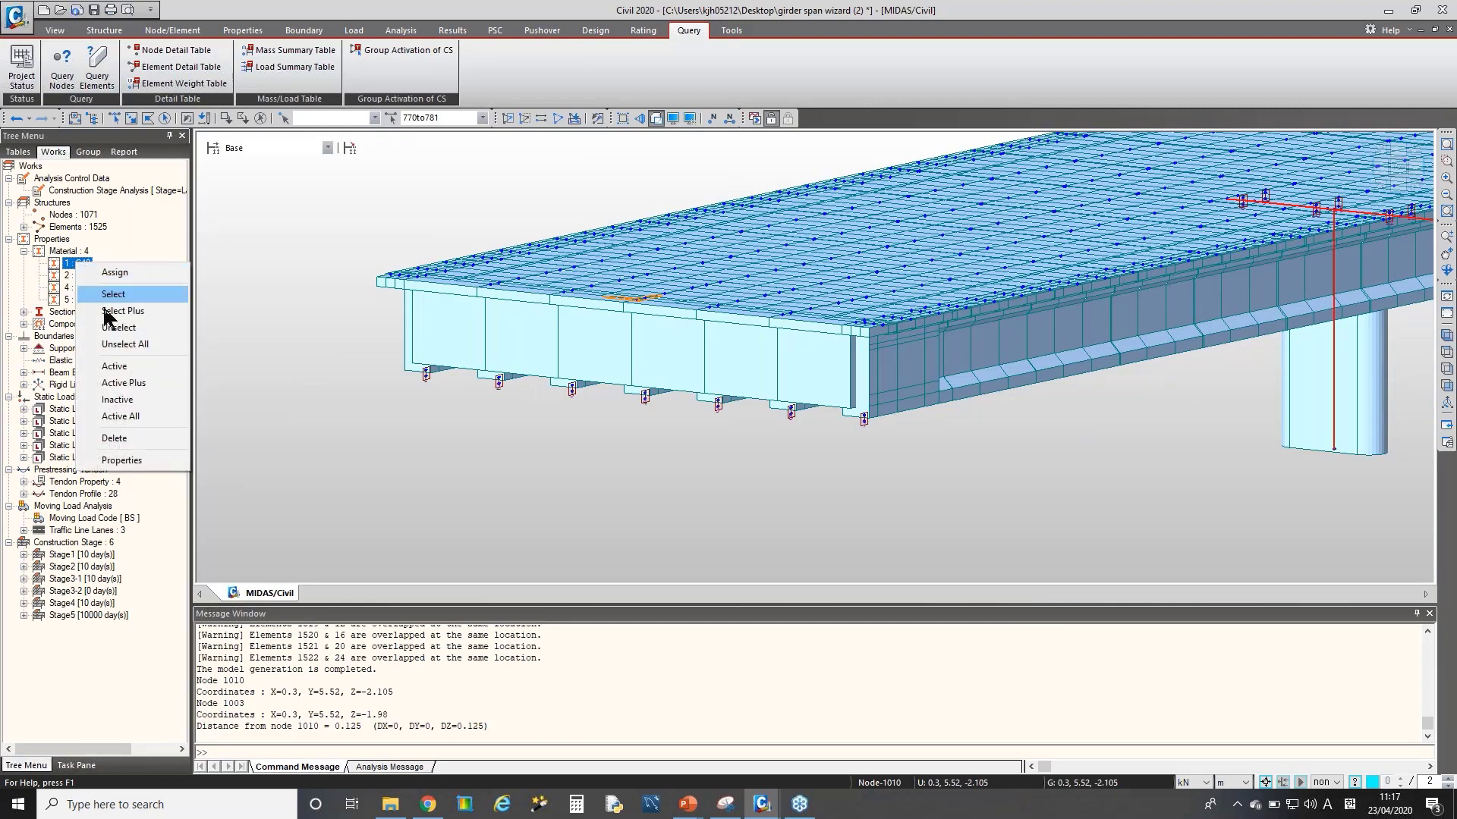
{"action": "left_click", "coordinate": [116, 366]}
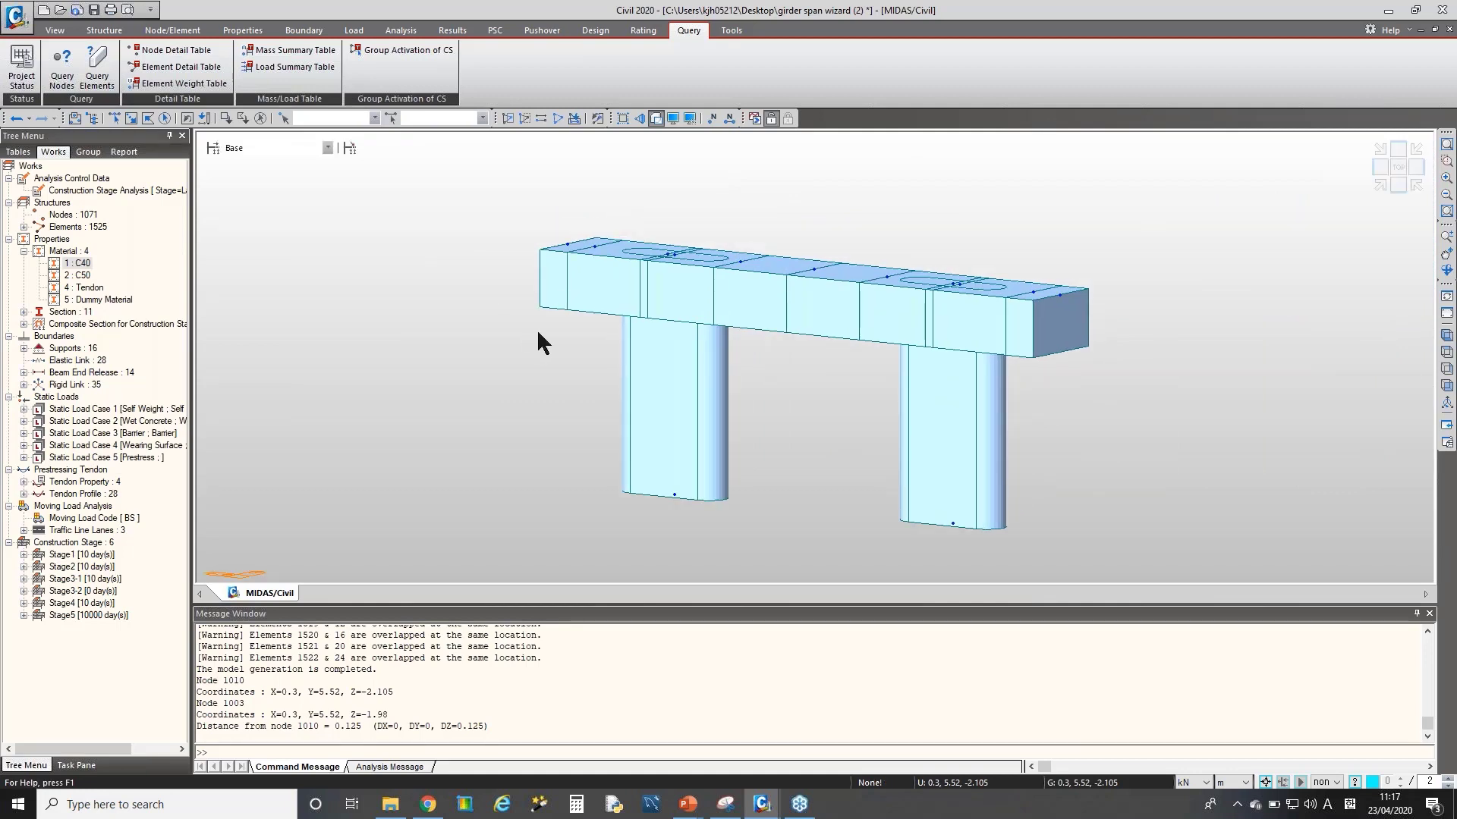
- Query the distance between the two end nodes of the pier cap and read its transverse component
{"action": "key", "text": "ctrl+q"}
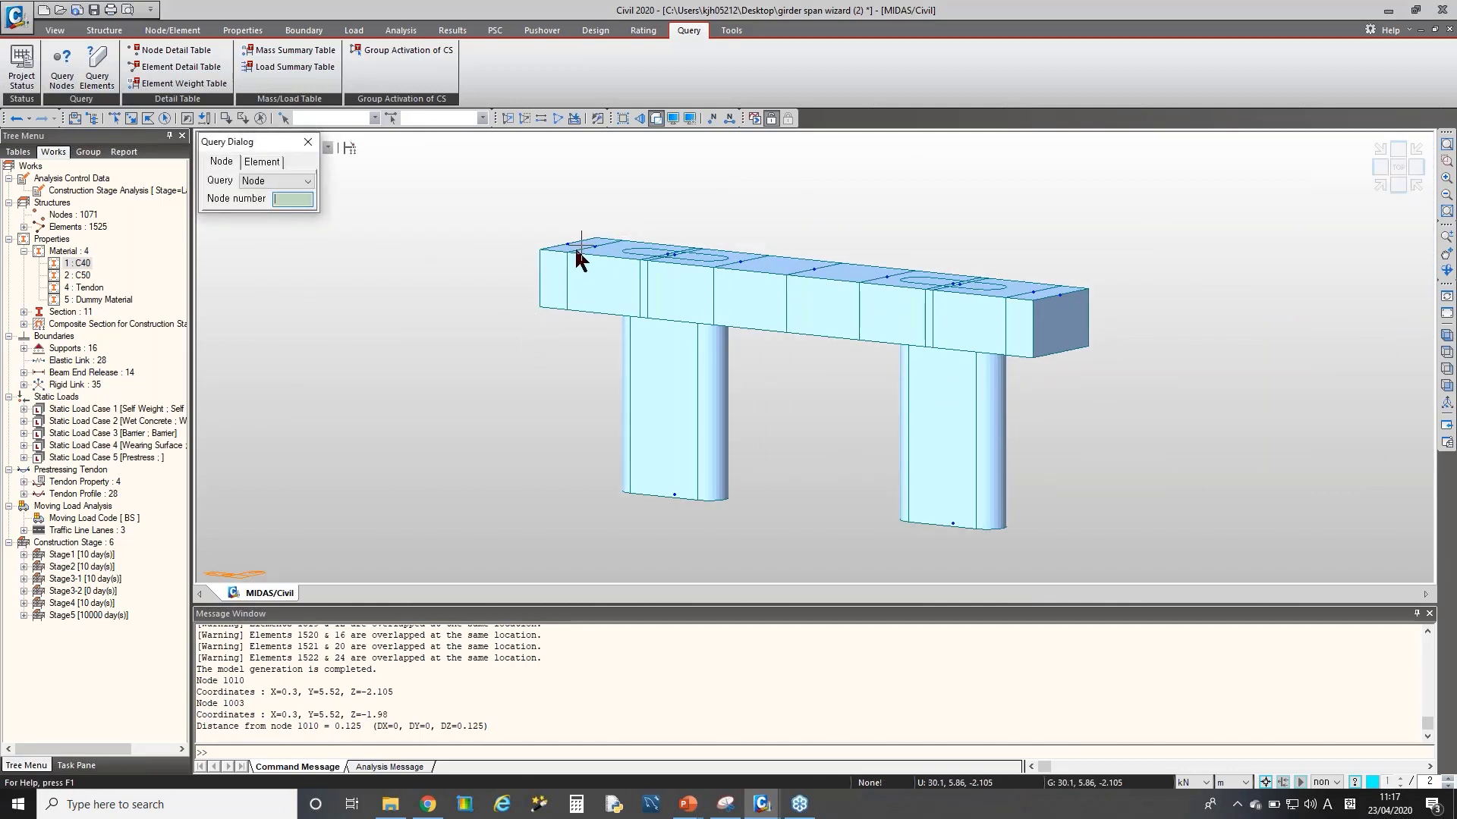
{"action": "left_click", "coordinate": [569, 245]}
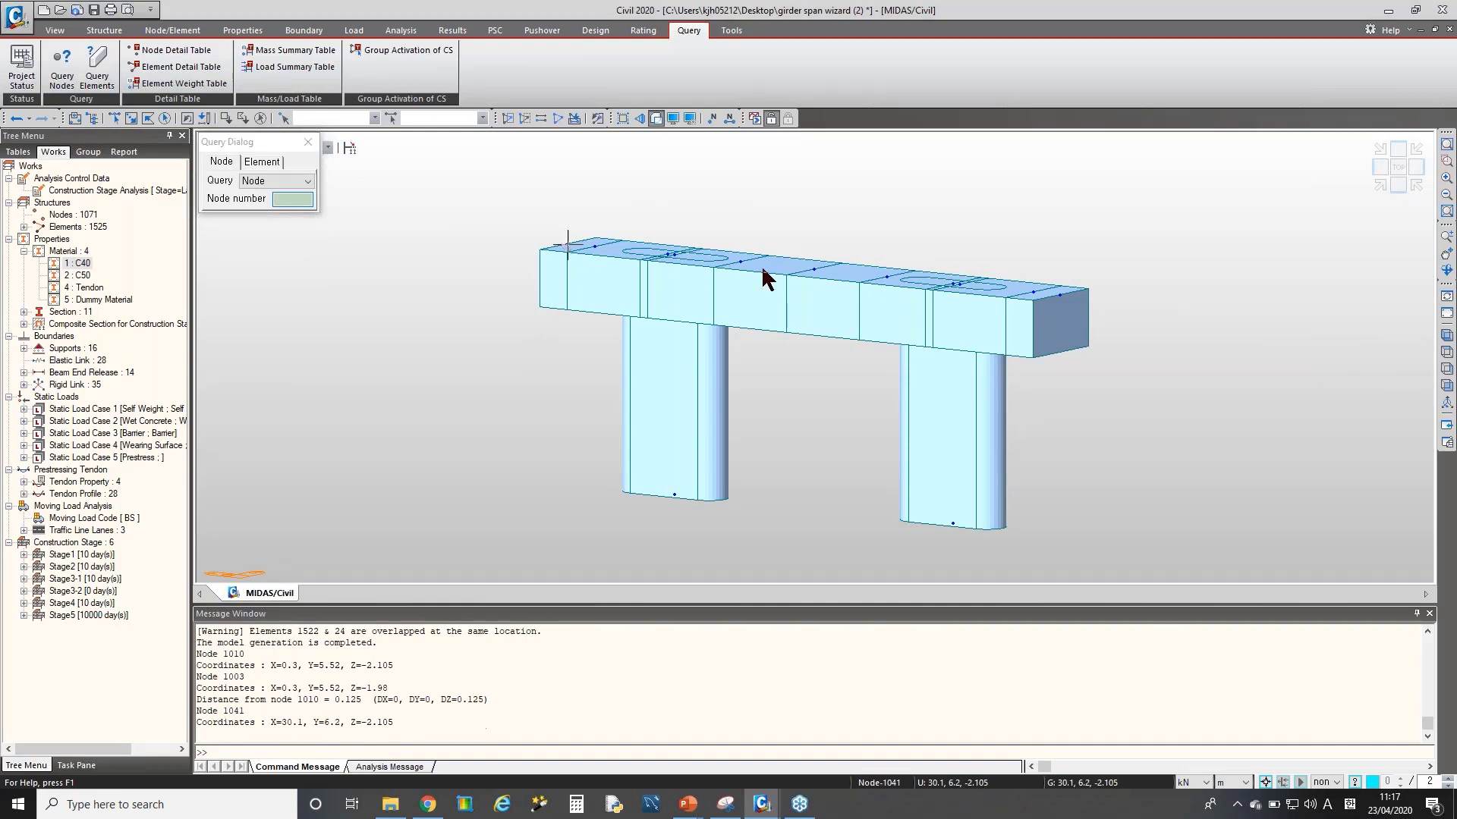
{"action": "left_click", "coordinate": [1068, 302]}
{"action": "left_click_drag", "start_coordinate": [423, 722], "coordinate": [448, 722]}
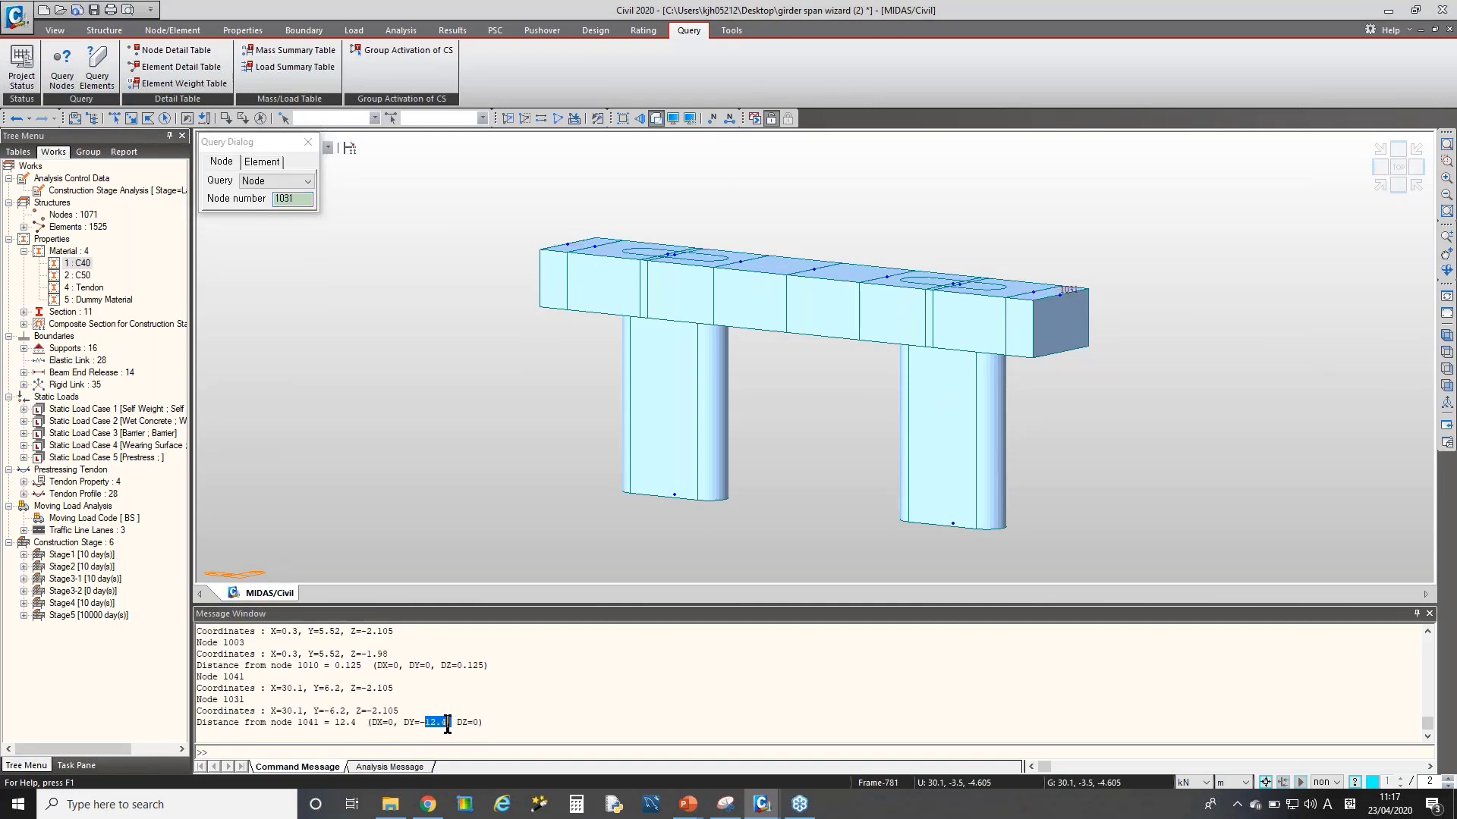
{"action": "left_click", "coordinate": [447, 722]}
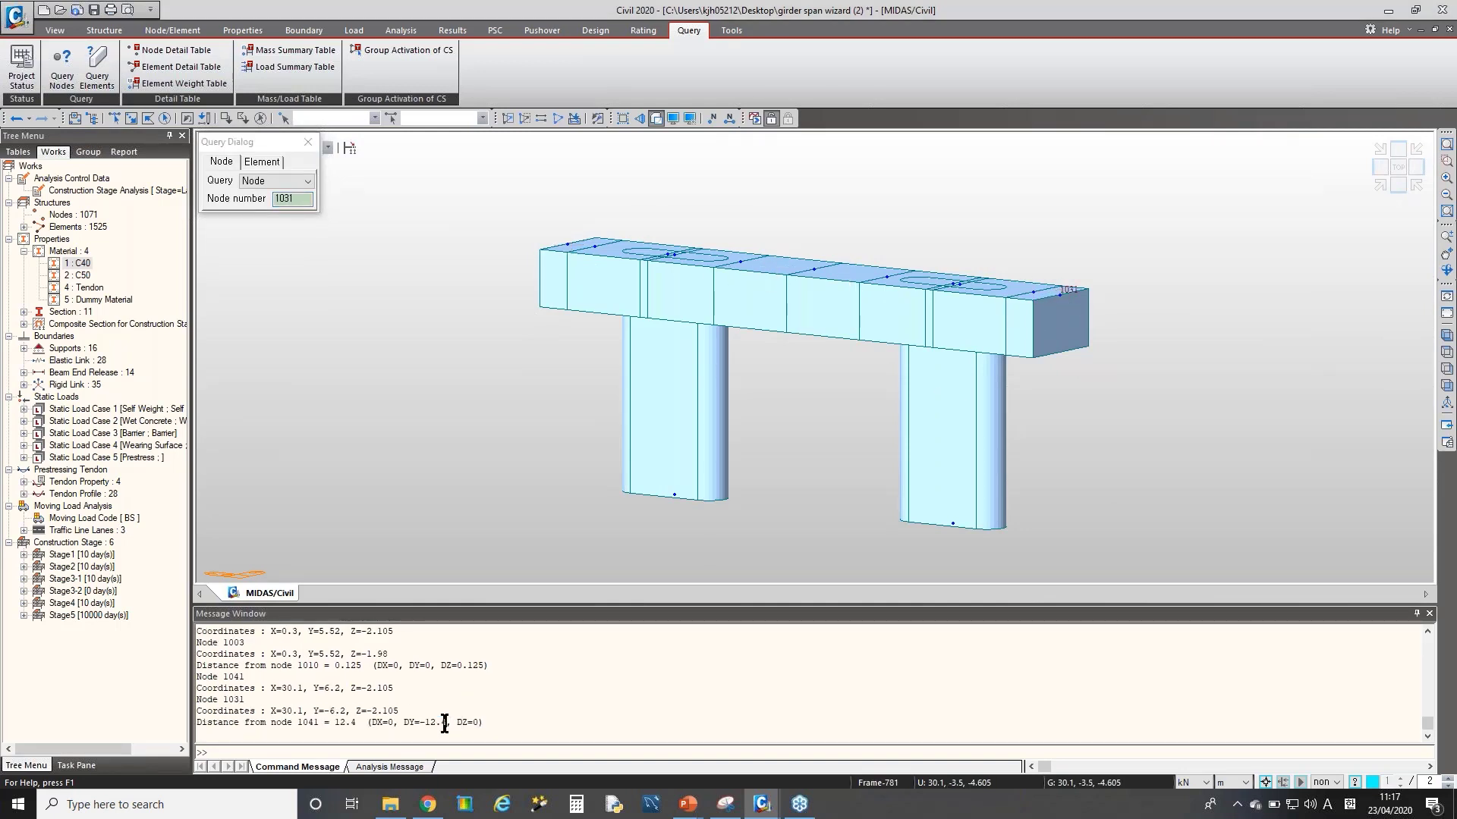
- Query the height of one column and the spacing between the two column bases, and reactivate the whole model
{"action": "left_click", "coordinate": [673, 495]}
{"action": "left_click", "coordinate": [675, 256]}
{"action": "left_click_drag", "start_coordinate": [419, 699], "coordinate": [455, 699]}
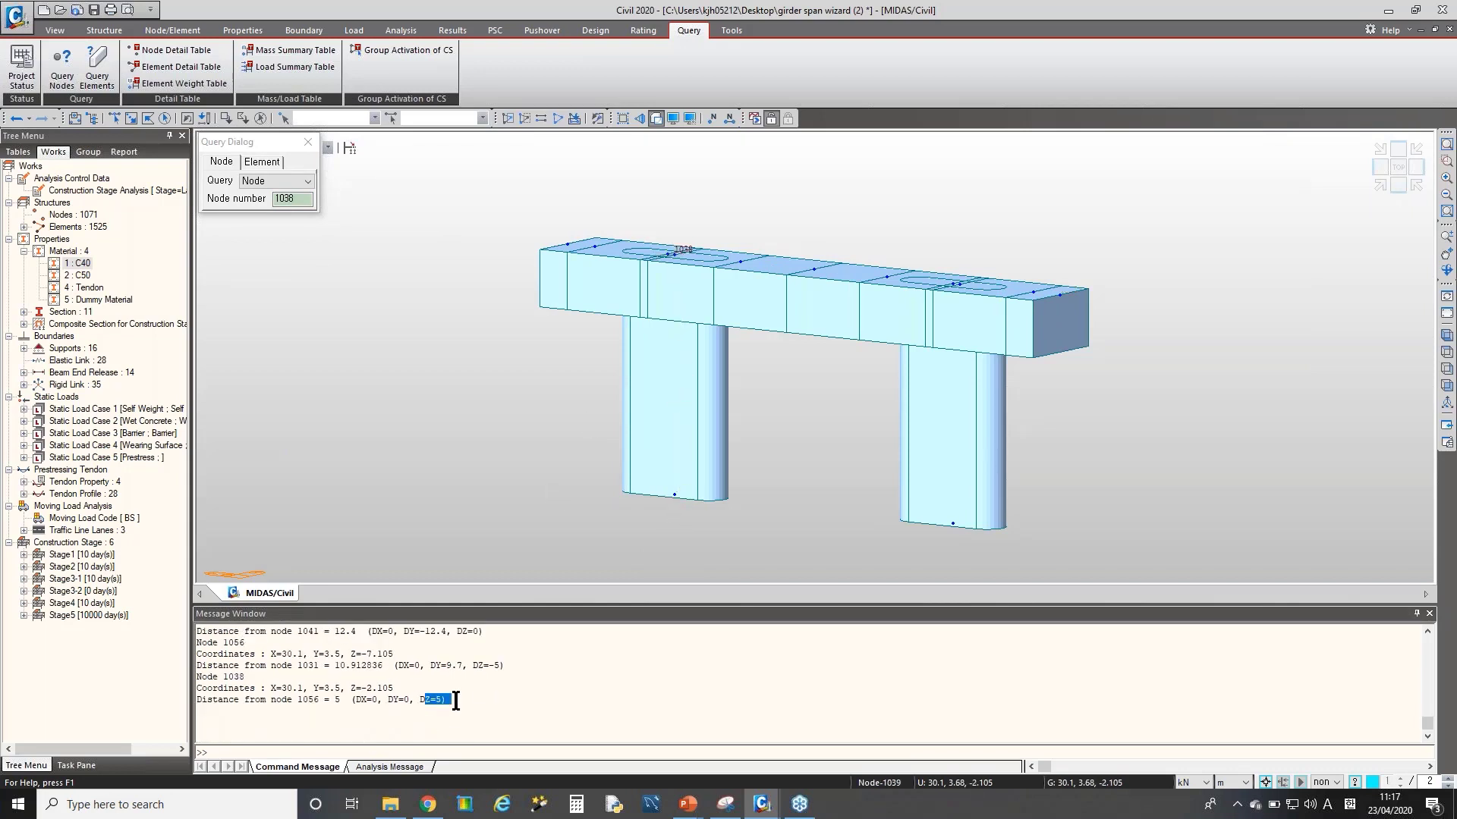
{"action": "left_click", "coordinate": [674, 496]}
{"action": "left_click", "coordinate": [943, 526]}
{"action": "mouse_move", "coordinate": [419, 722]}
{"action": "left_mouse_down"}
{"action": "mouse_move", "coordinate": [454, 722]}
{"action": "mouse_move", "coordinate": [418, 723]}
{"action": "left_mouse_up"}
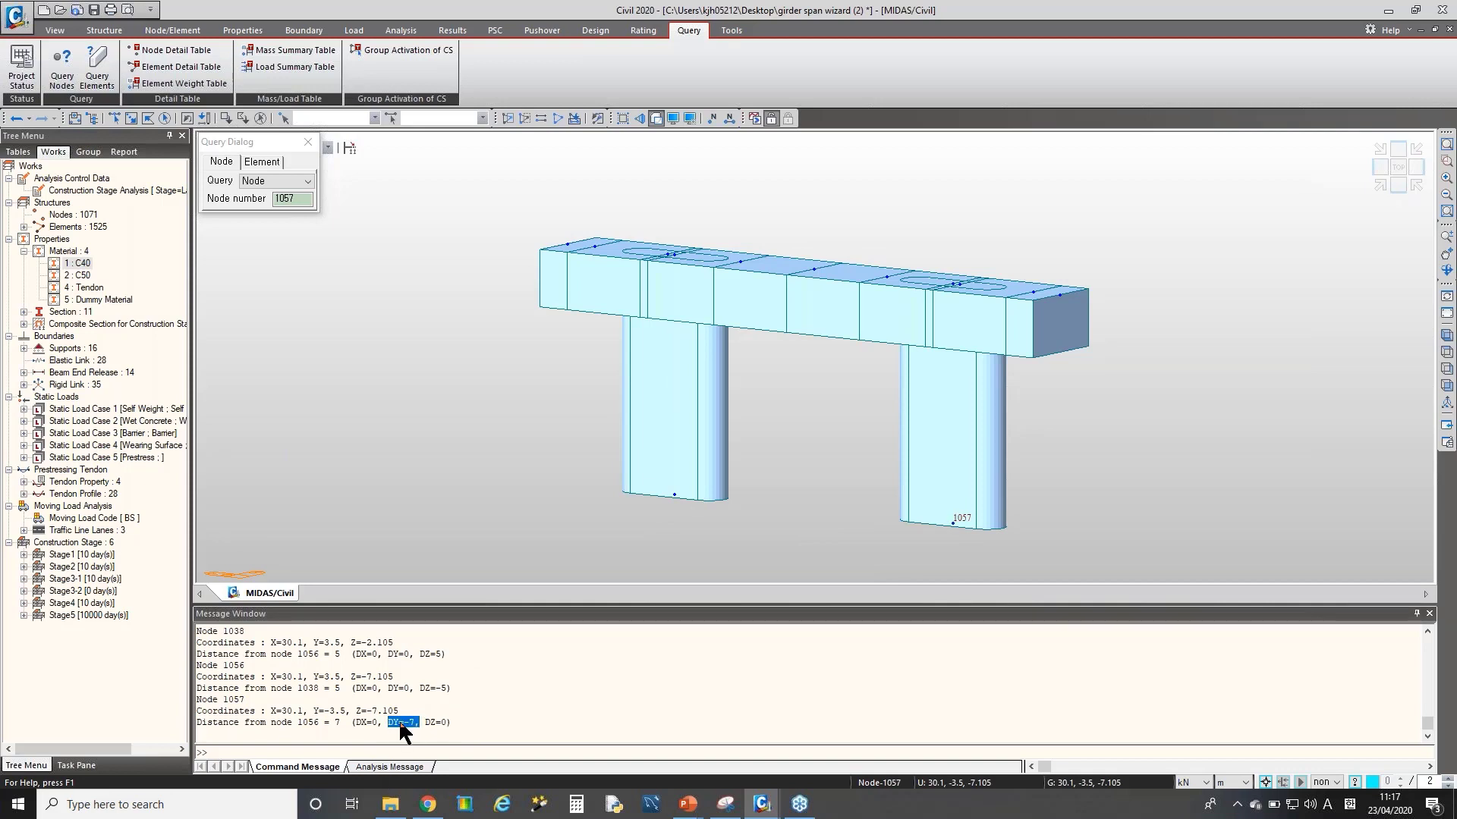
{"action": "key", "text": "ctrl+a"}
- Glance at the Snipping Tool capture, return to MIDAS Civil, and reopen the Prestressed Composite Bridge wizard at the abutment's Kz value
{"action": "left_click", "coordinate": [726, 802]}
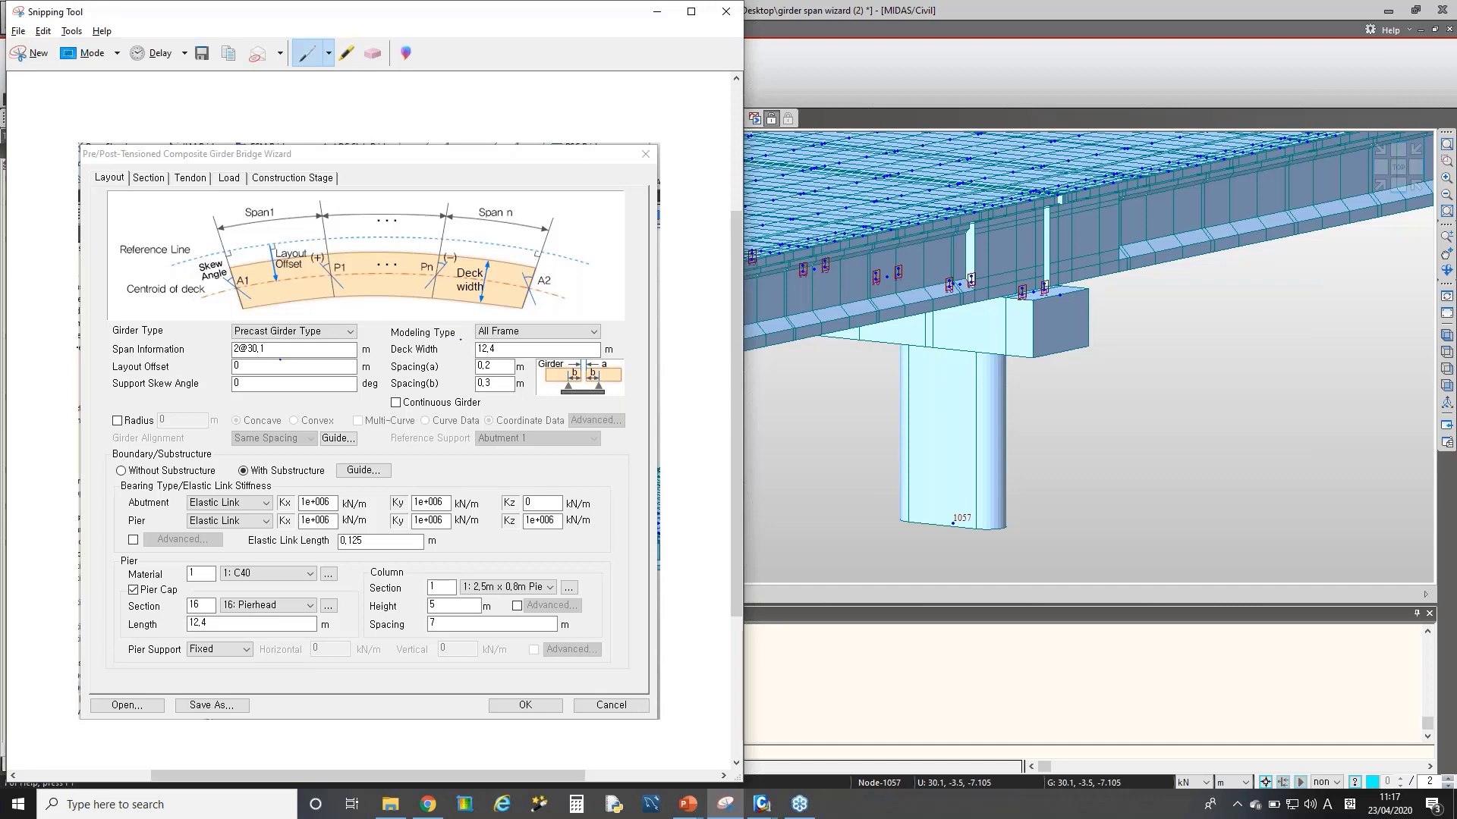
{"action": "left_click", "coordinate": [1001, 33]}
{"action": "left_click", "coordinate": [111, 33]}
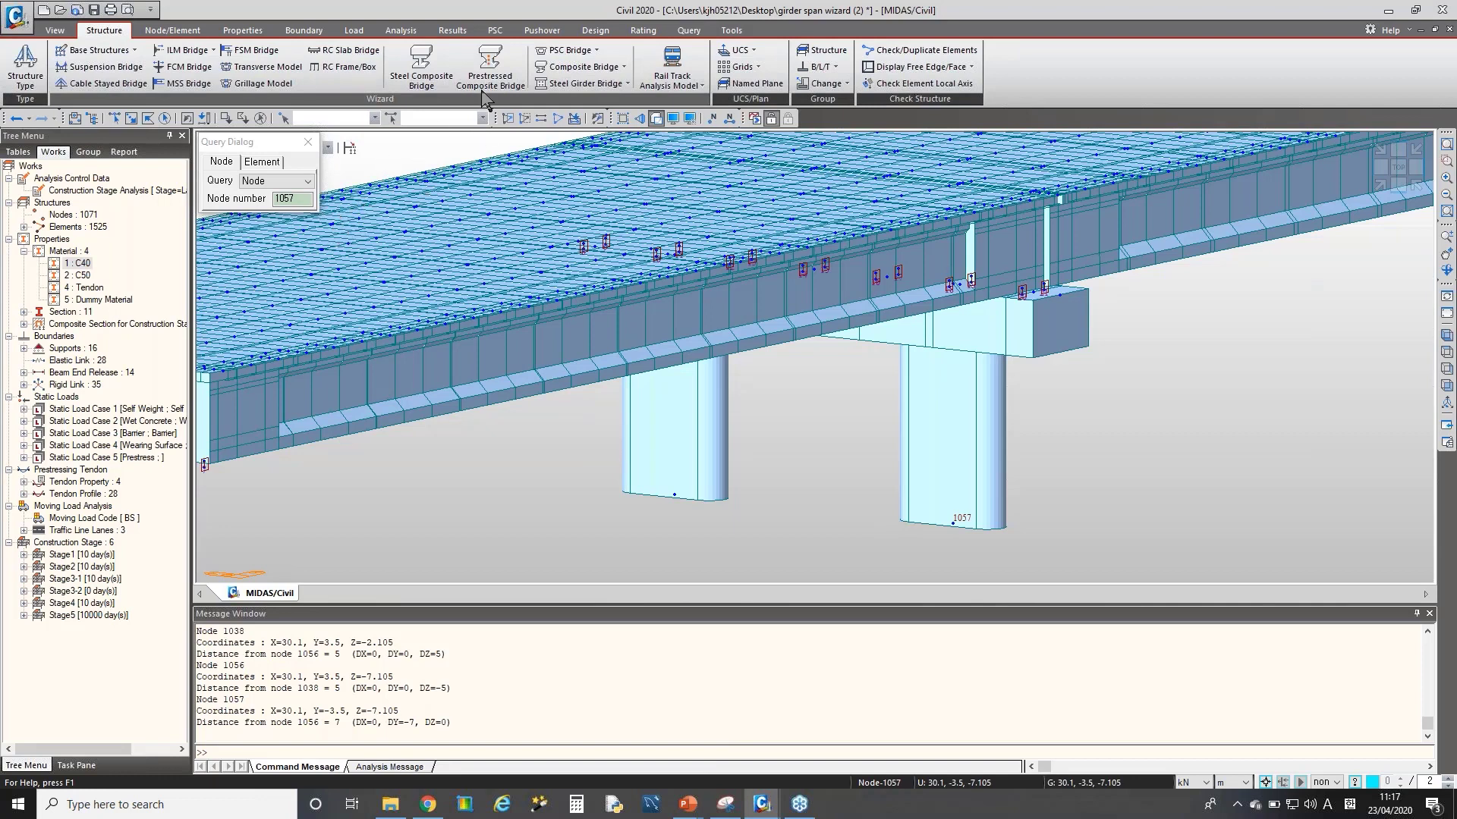
{"action": "left_click", "coordinate": [491, 82]}
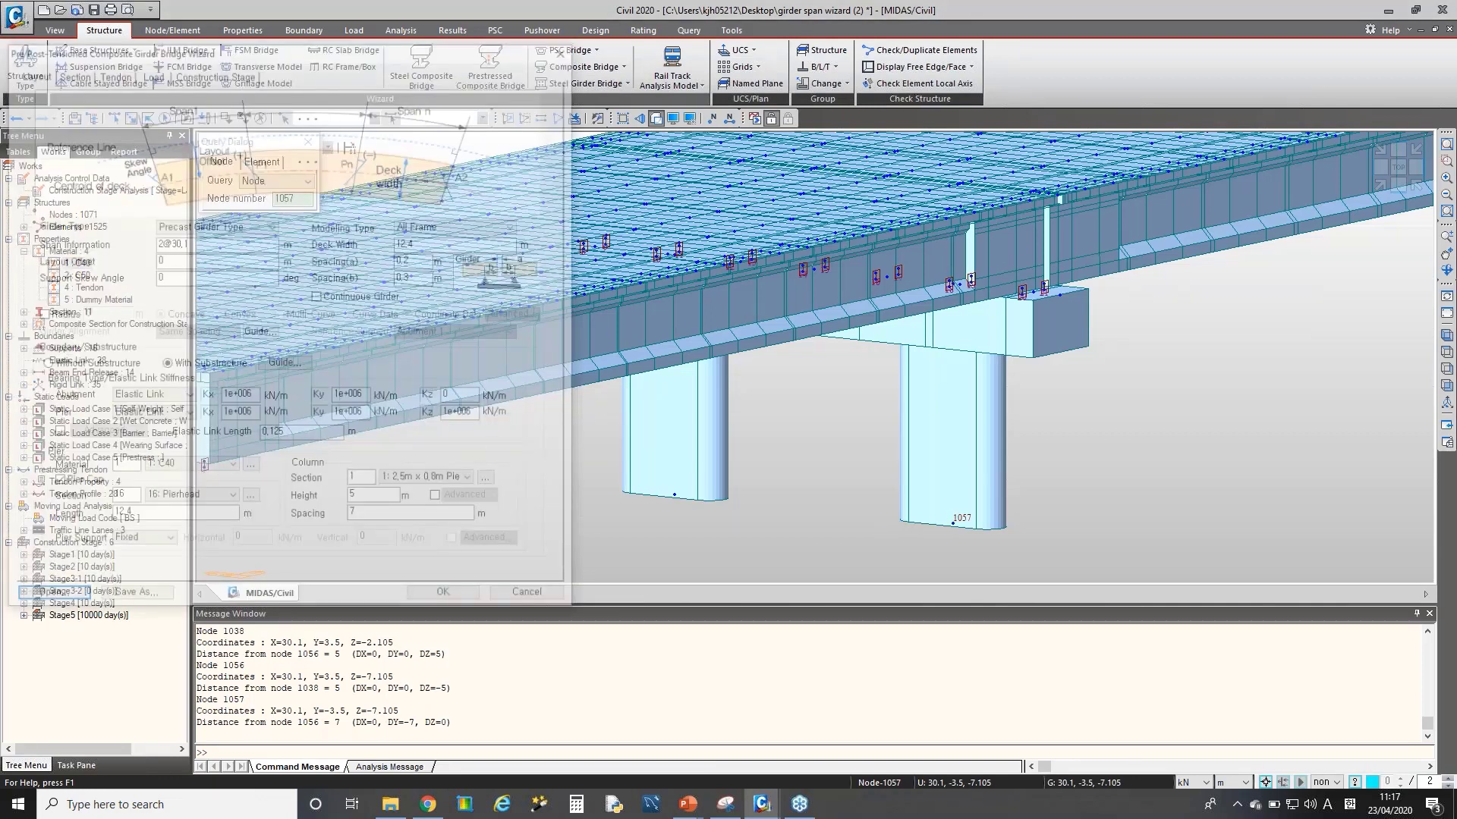
{"action": "left_click_drag", "start_coordinate": [238, 397], "coordinate": [432, 396]}
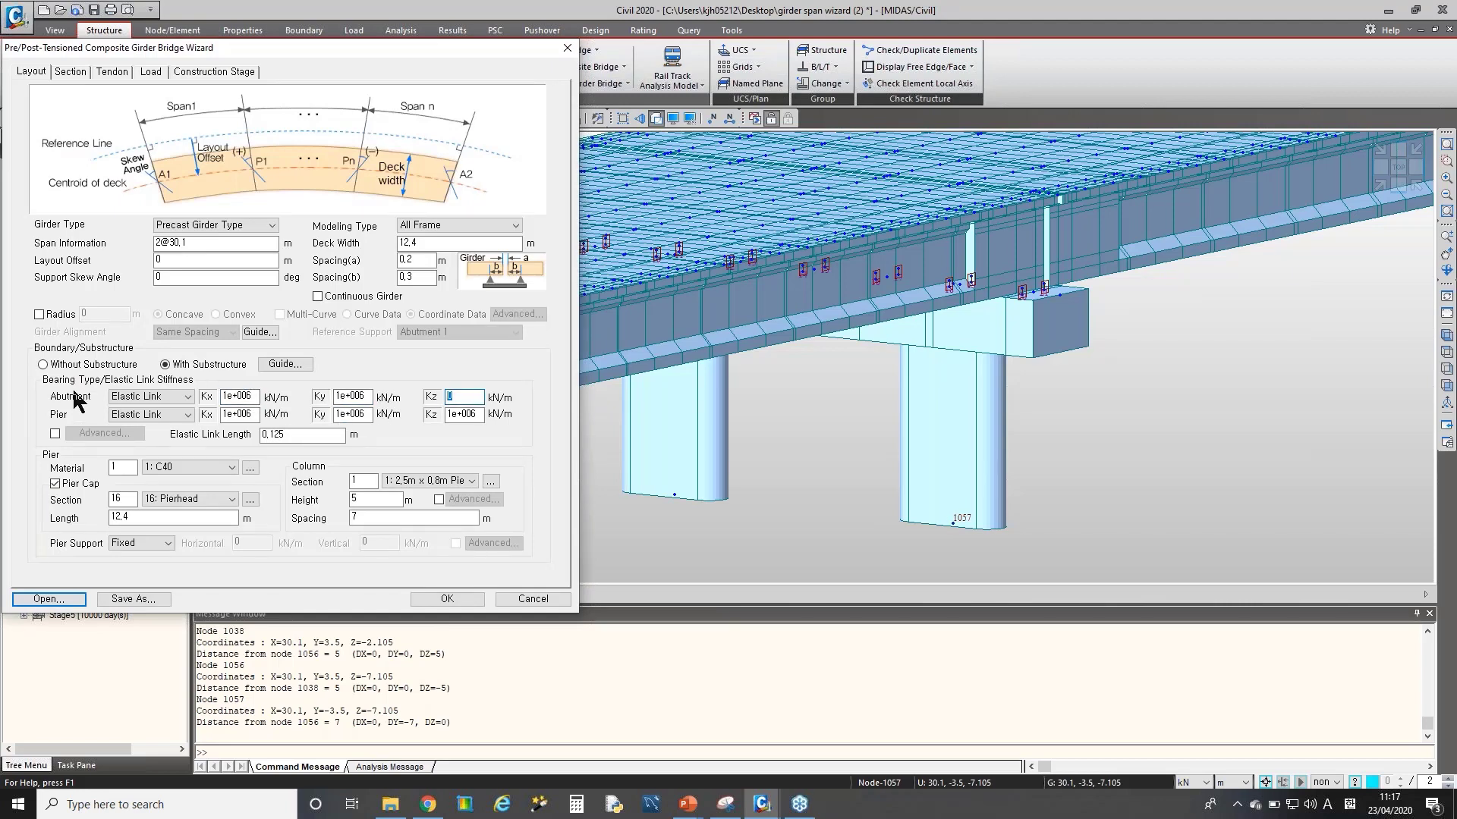
- Enable the advanced elastic link stiffness option, examine the stiffness per abutment and pier, and close the list
{"action": "left_click", "coordinate": [55, 434]}
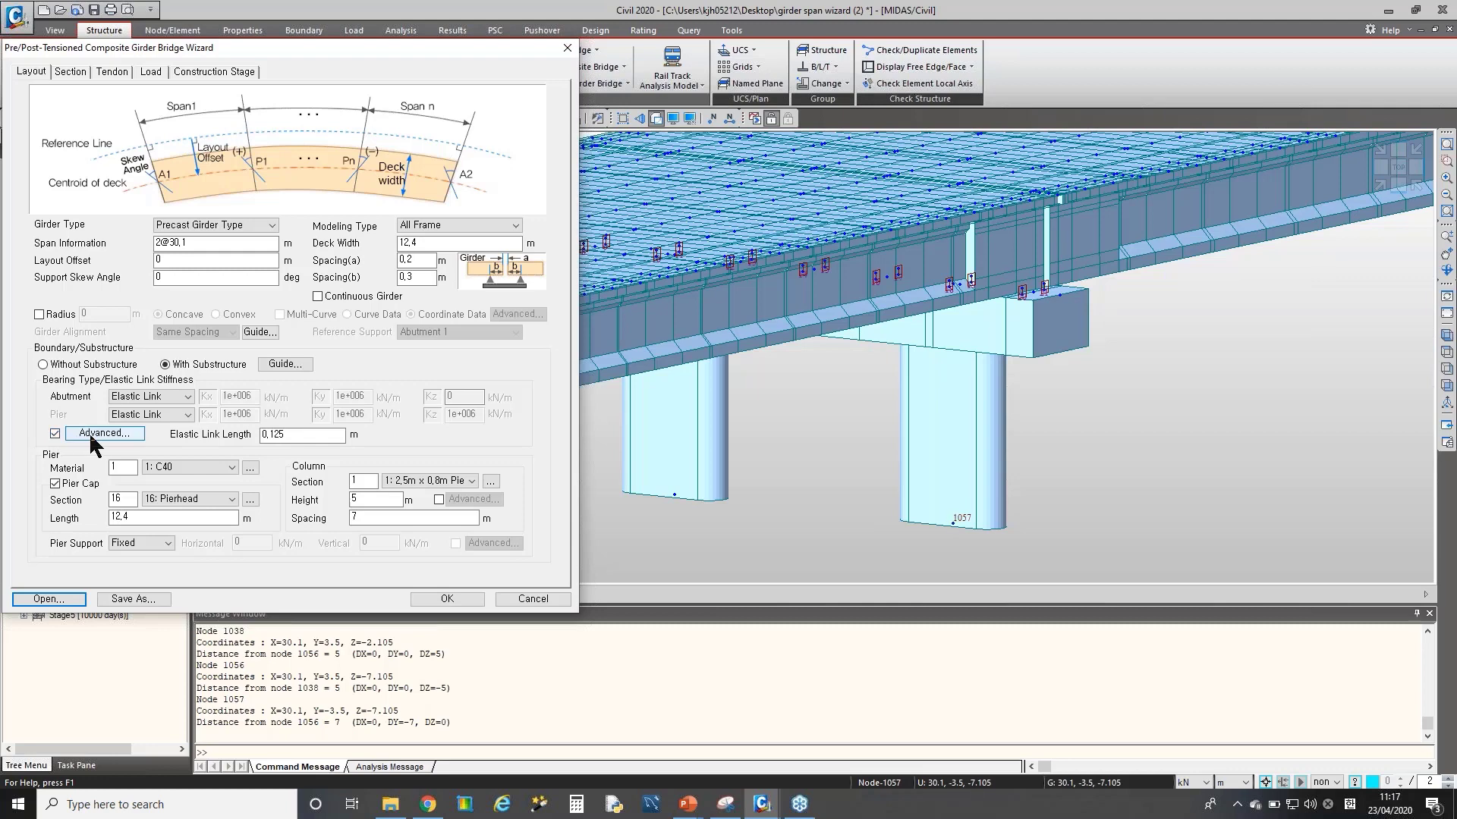
{"action": "left_click", "coordinate": [93, 436]}
{"action": "left_click_drag", "start_coordinate": [253, 197], "coordinate": [396, 269]}
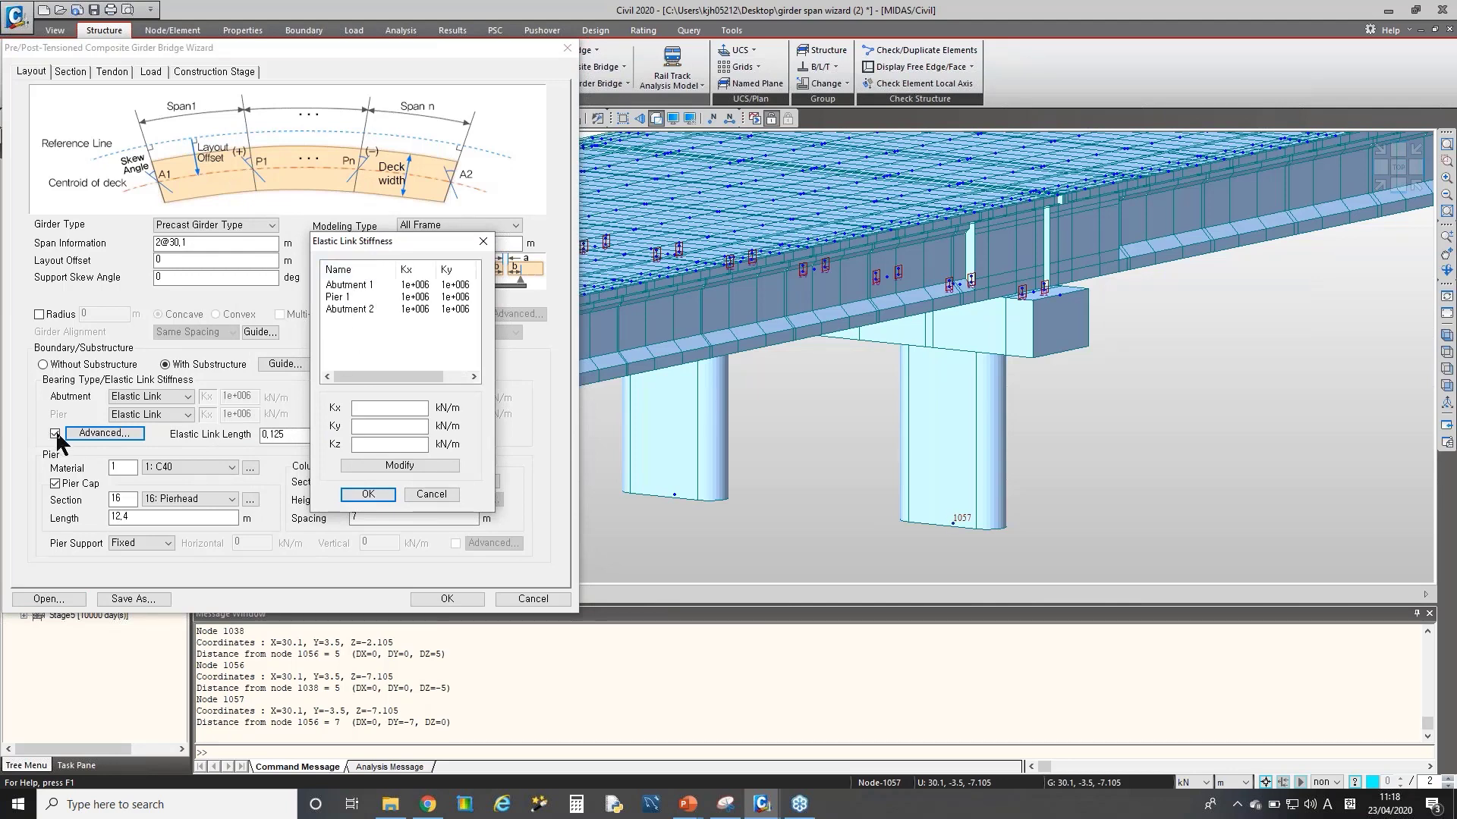
{"action": "left_click", "coordinate": [416, 285]}
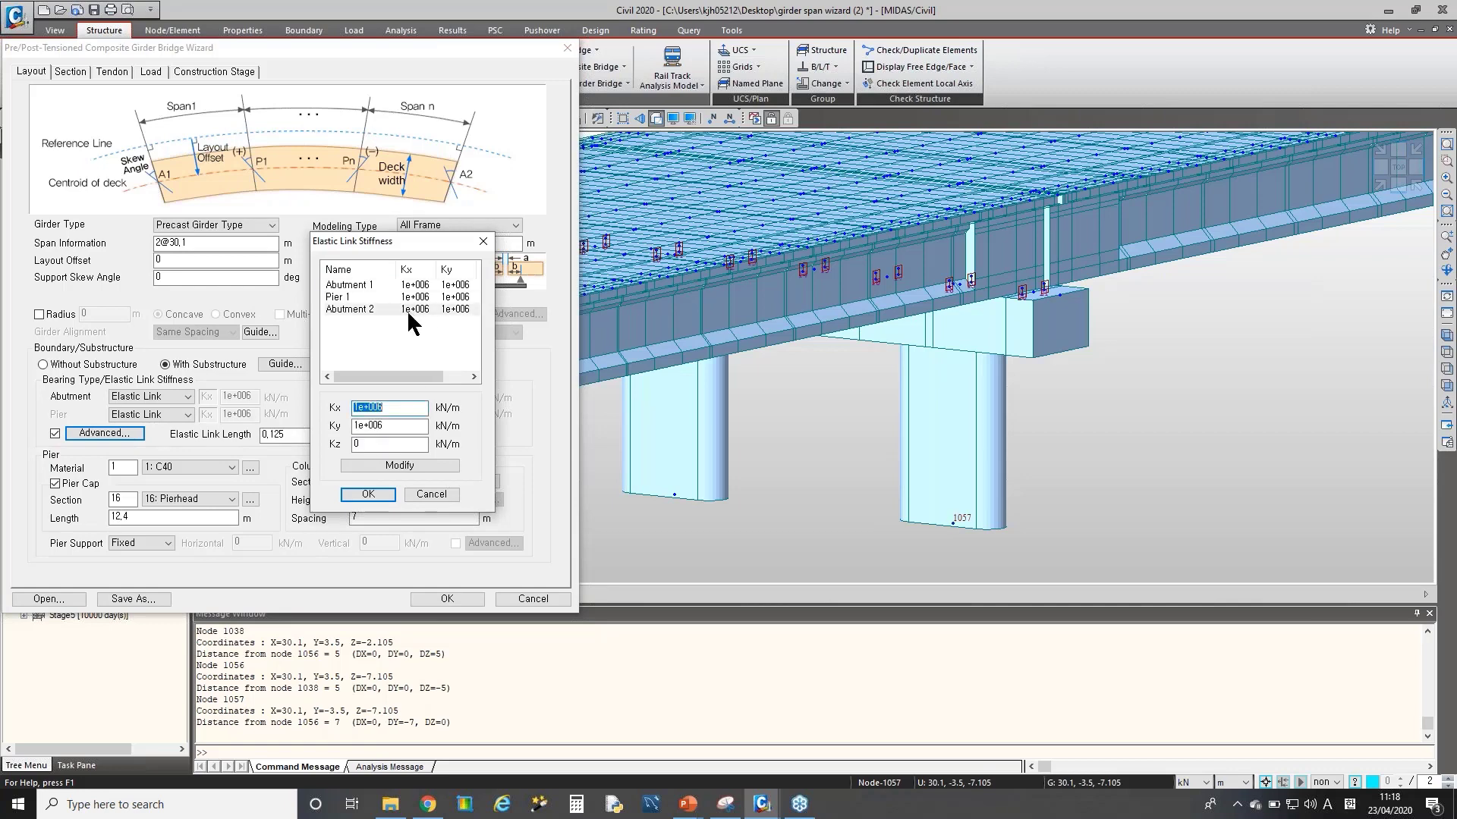
{"action": "left_click", "coordinate": [477, 242]}
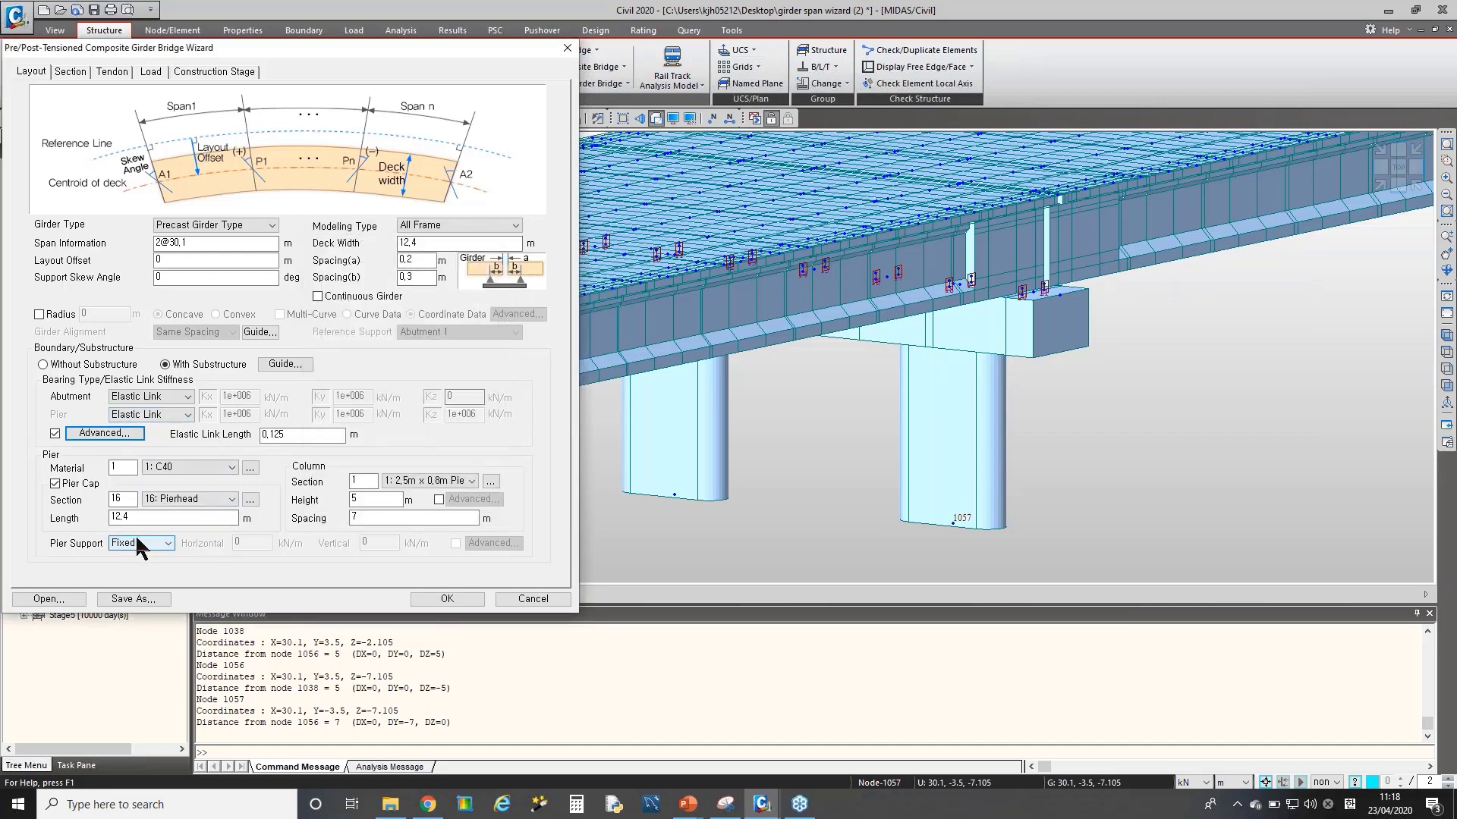
- Try Spring Support as the Pier Support, look at its Horizontal and Vertical stiffness fields, and restore Fixed
{"action": "left_click", "coordinate": [156, 544]}
{"action": "left_click", "coordinate": [154, 565]}
{"action": "left_click", "coordinate": [258, 543]}
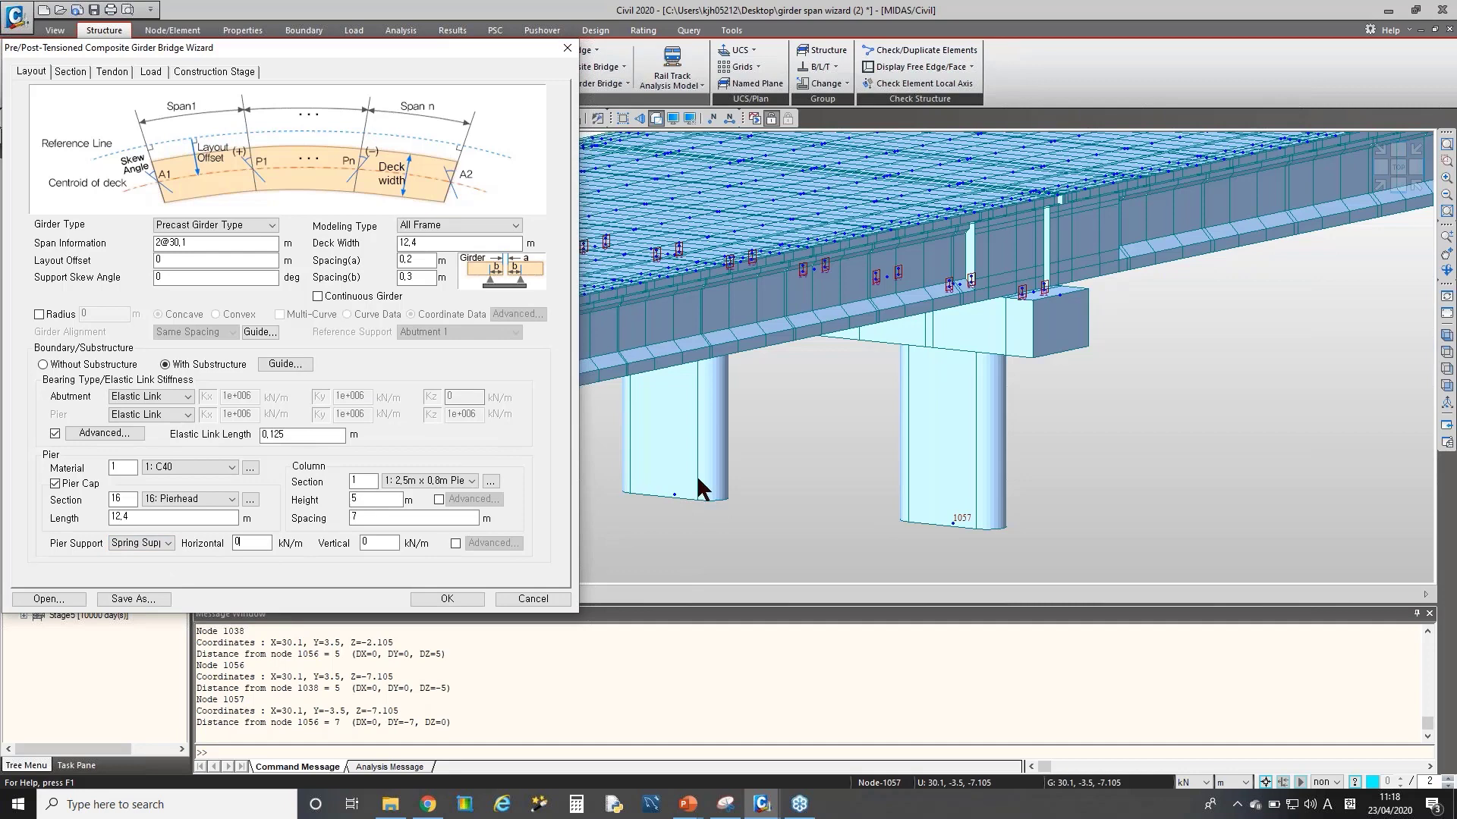
{"action": "left_click", "coordinate": [169, 543]}
{"action": "double_click", "coordinate": [255, 543]}
{"action": "left_click", "coordinate": [167, 543]}
{"action": "left_click", "coordinate": [140, 555]}
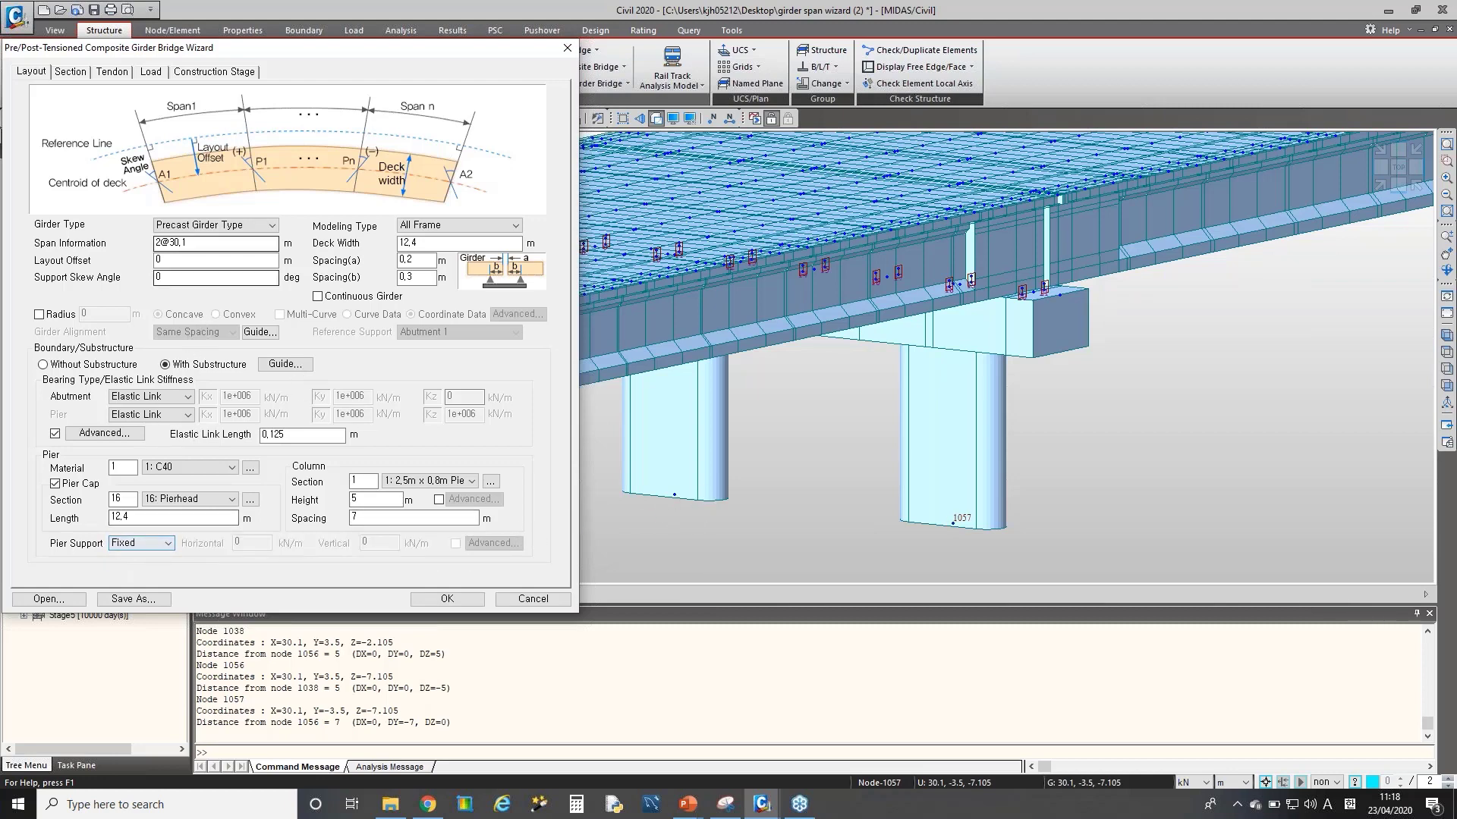
- Show the wizard's Section page and take a new Snipping Tool capture of the whole wizard dialog
{"action": "left_click", "coordinate": [80, 72]}
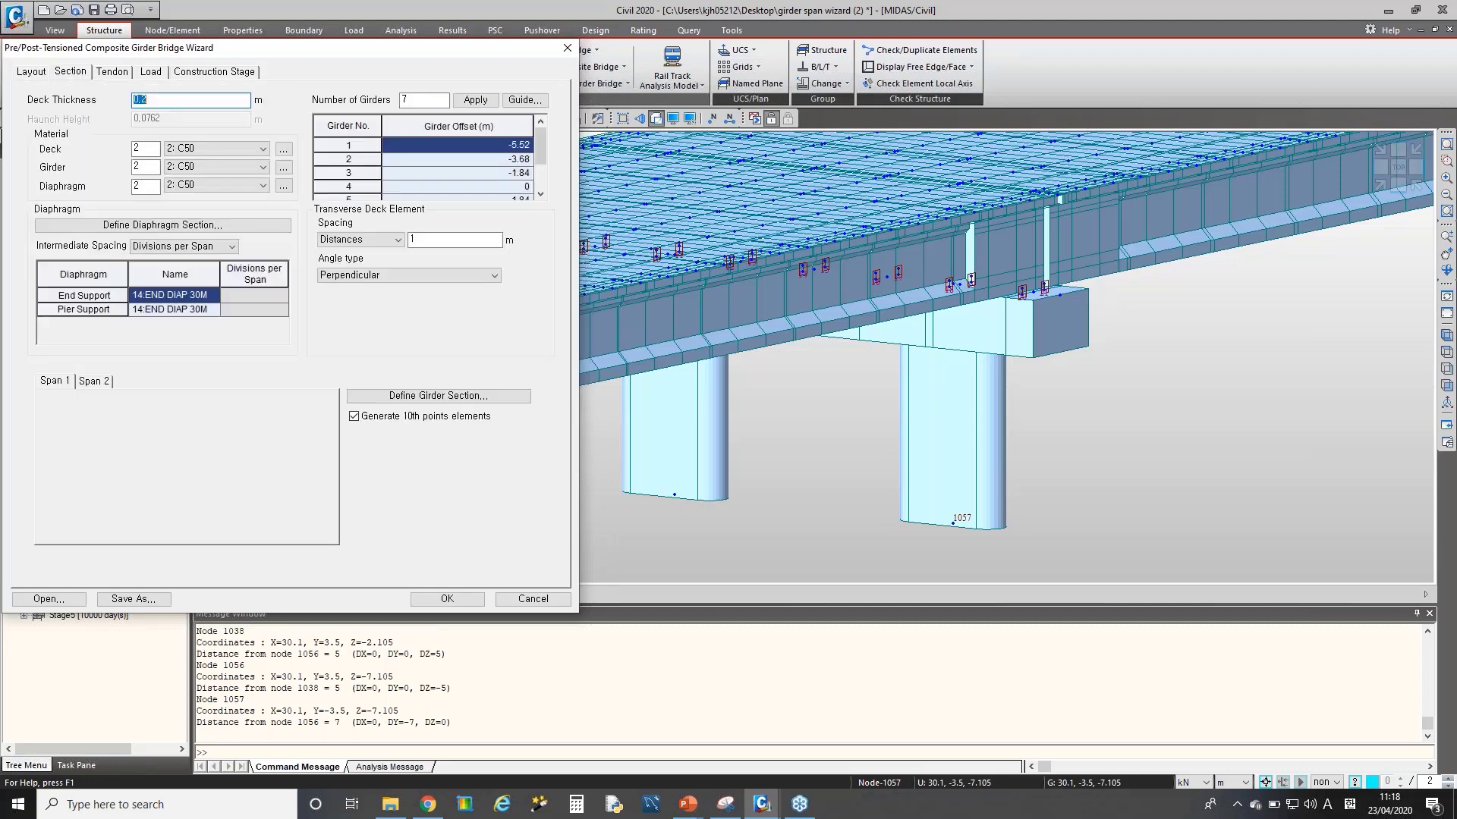
{"action": "left_click", "coordinate": [726, 804]}
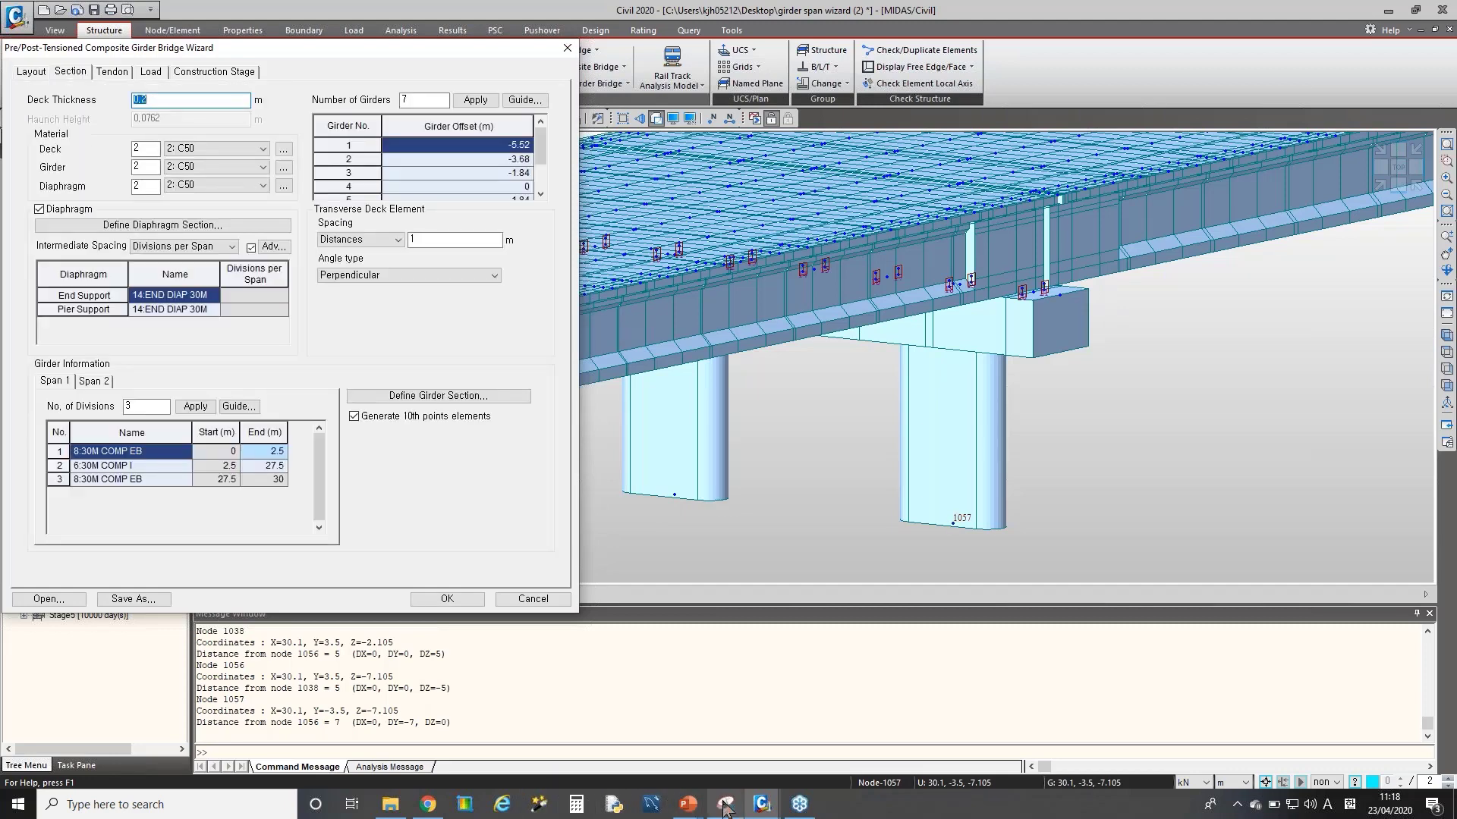
{"action": "left_click", "coordinate": [30, 53]}
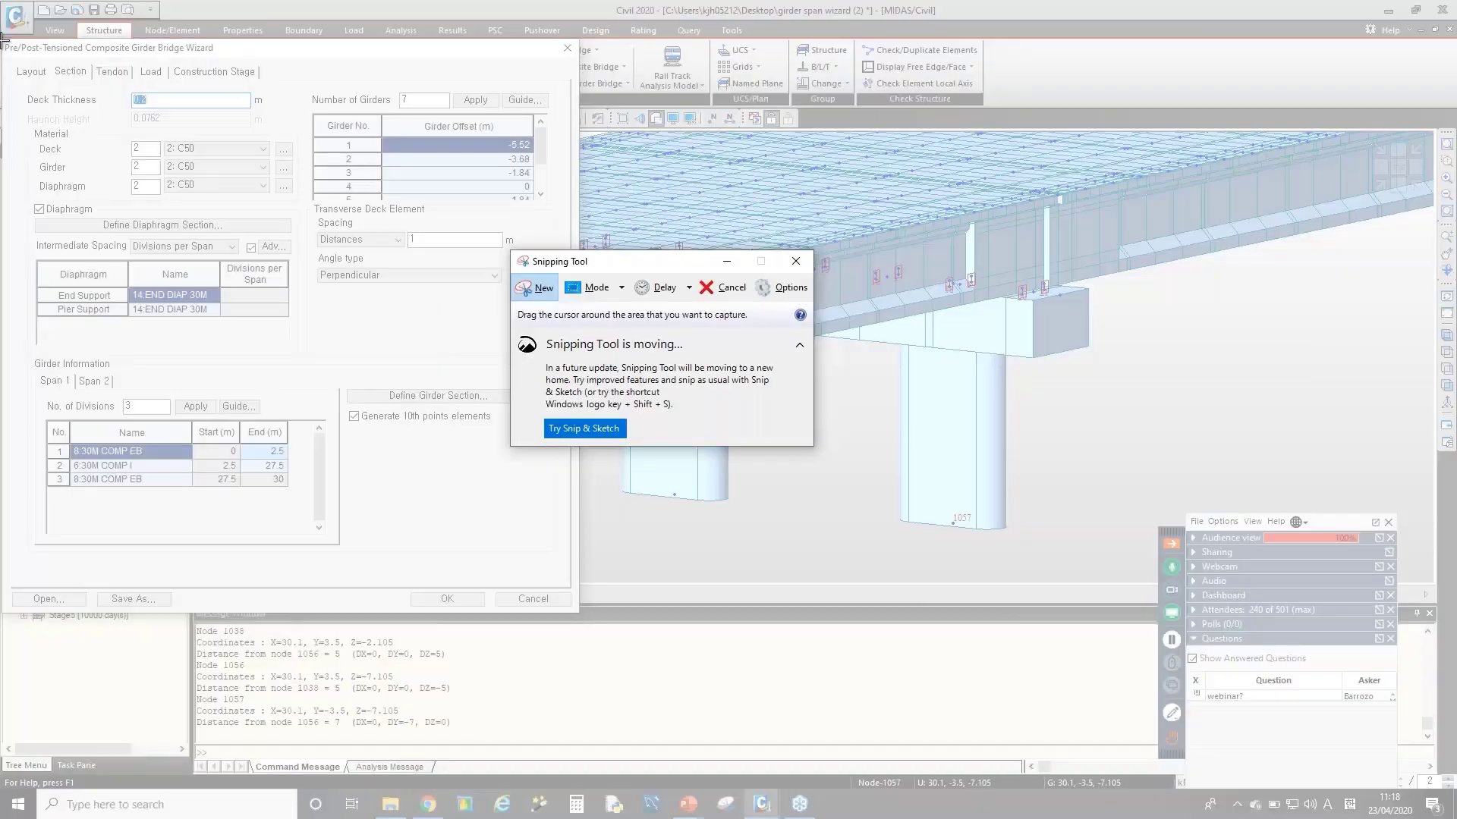
{"action": "left_click_drag", "start_coordinate": [1, 40], "coordinate": [581, 618]}
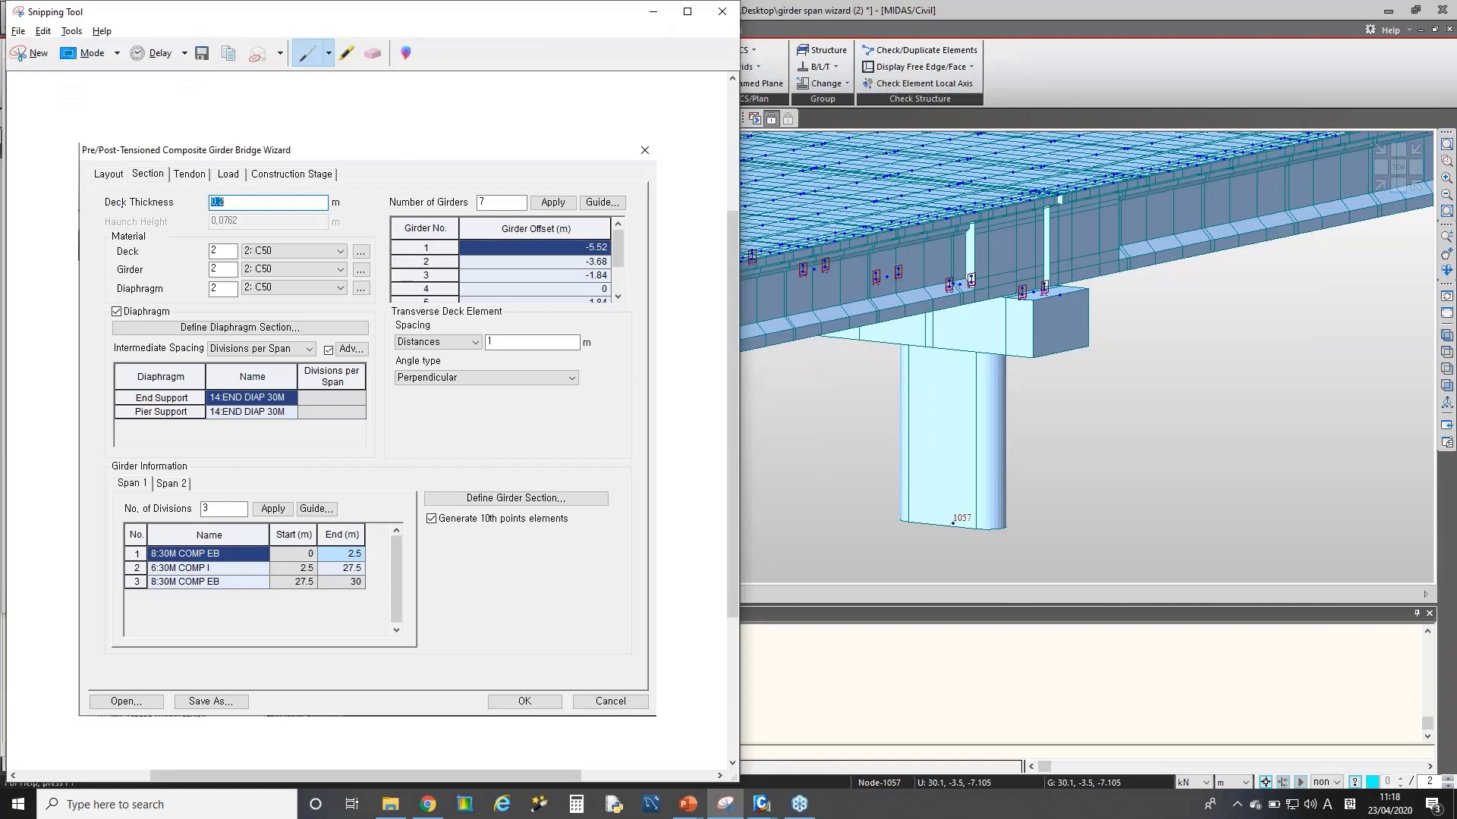
- Underline Deck Thickness and Number of Girders on the capture, and mark the deck, girder and diaphragm materials with a circle and arrows
{"action": "left_click_drag", "start_coordinate": [102, 212], "coordinate": [243, 210]}
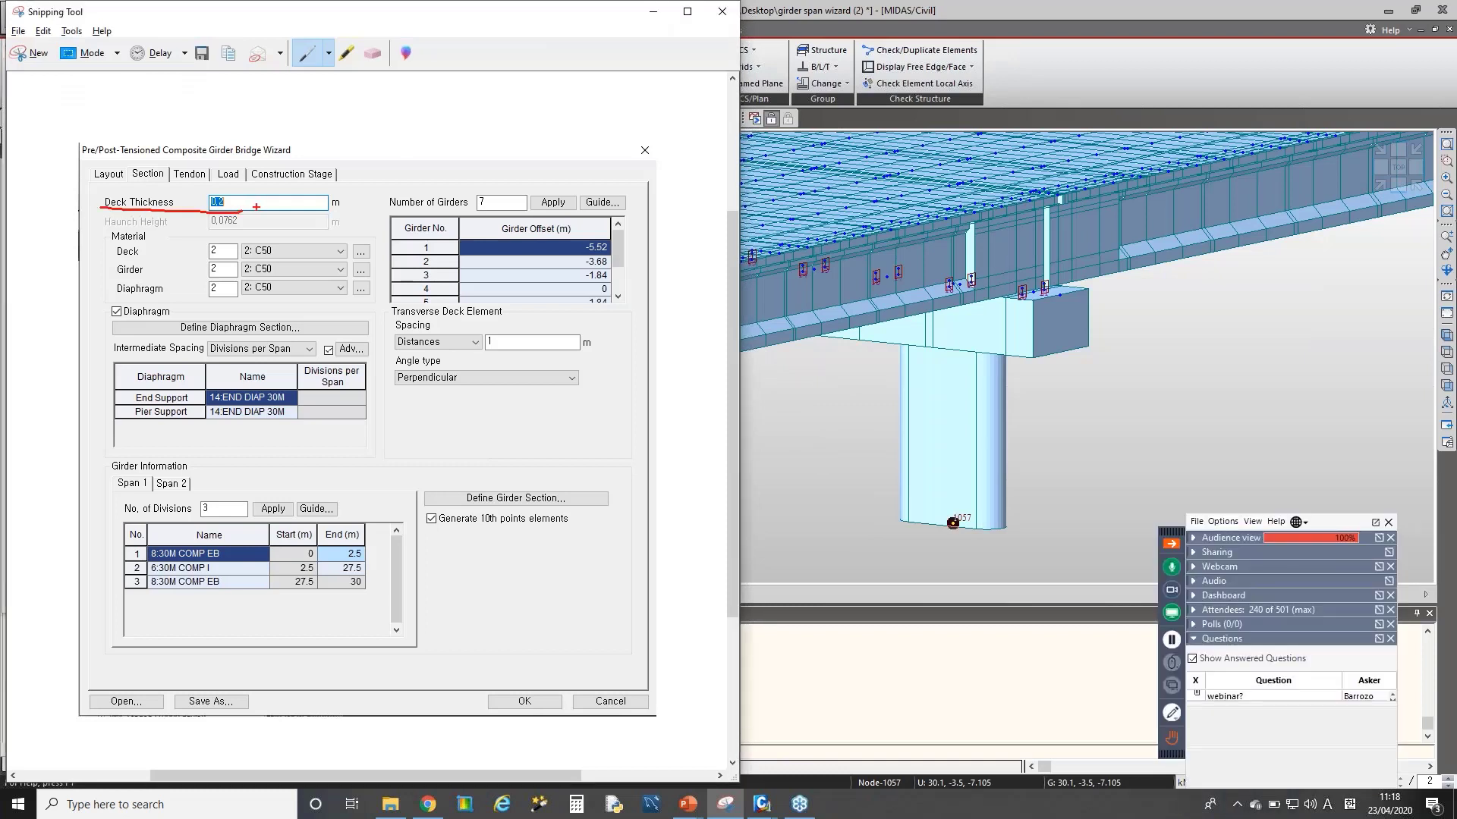
{"action": "left_click_drag", "start_coordinate": [393, 214], "coordinate": [598, 204]}
{"action": "mouse_move", "coordinate": [205, 303]}
{"action": "left_mouse_down"}
{"action": "mouse_move", "coordinate": [191, 267]}
{"action": "mouse_move", "coordinate": [232, 275]}
{"action": "mouse_move", "coordinate": [198, 310]}
{"action": "left_mouse_up"}
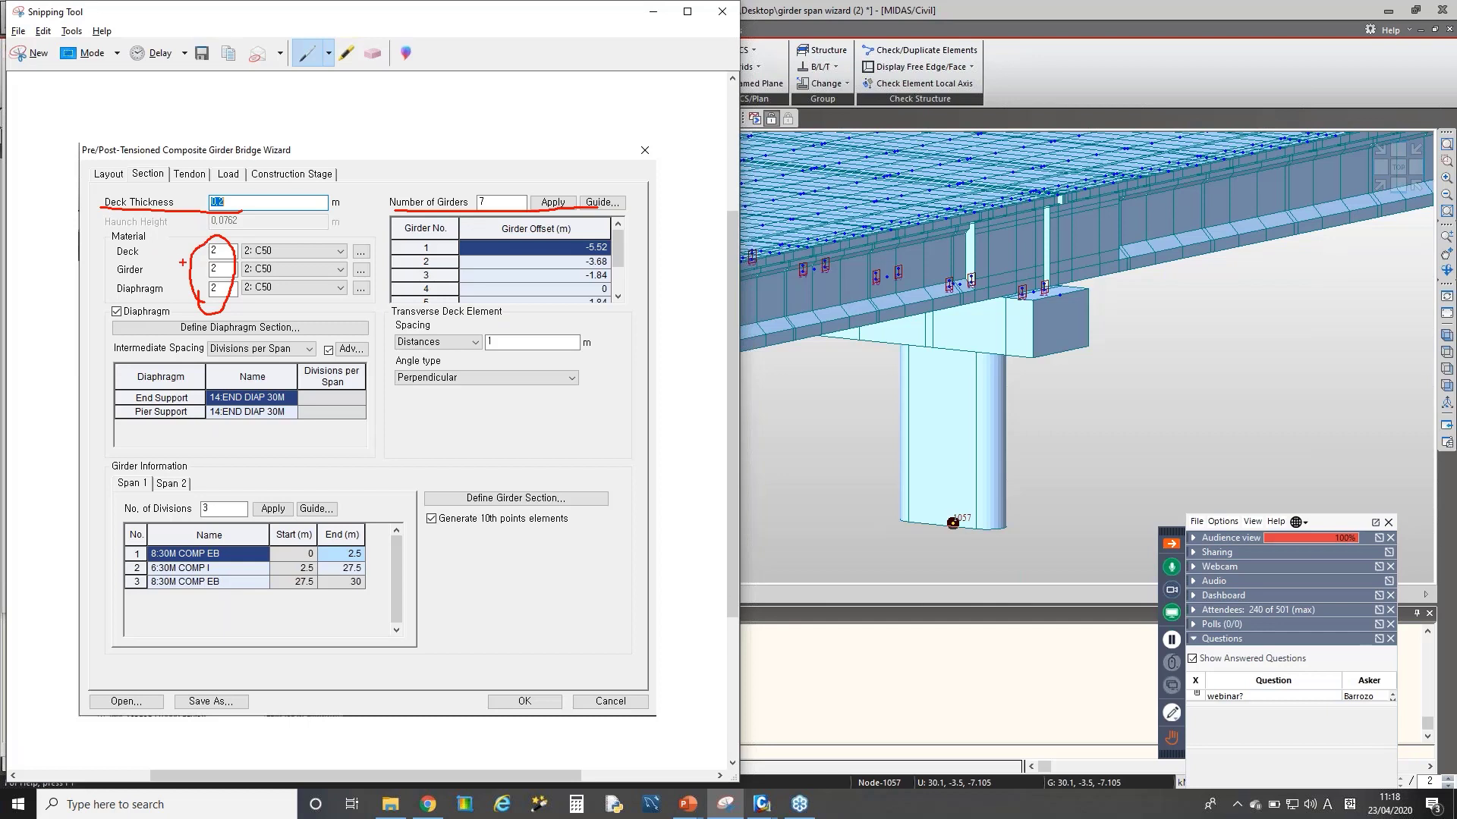
{"action": "mouse_move", "coordinate": [190, 262]}
{"action": "left_mouse_down"}
{"action": "mouse_move", "coordinate": [155, 253]}
{"action": "mouse_move", "coordinate": [190, 282]}
{"action": "left_mouse_up"}
- Underline the Diaphragm option and its End Support and Pier Support rows, and box the advanced intermediate spacing option
{"action": "left_click_drag", "start_coordinate": [103, 320], "coordinate": [178, 318]}
{"action": "mouse_move", "coordinate": [126, 403]}
{"action": "left_mouse_down"}
{"action": "mouse_move", "coordinate": [190, 399]}
{"action": "mouse_move", "coordinate": [164, 416]}
{"action": "left_mouse_up"}
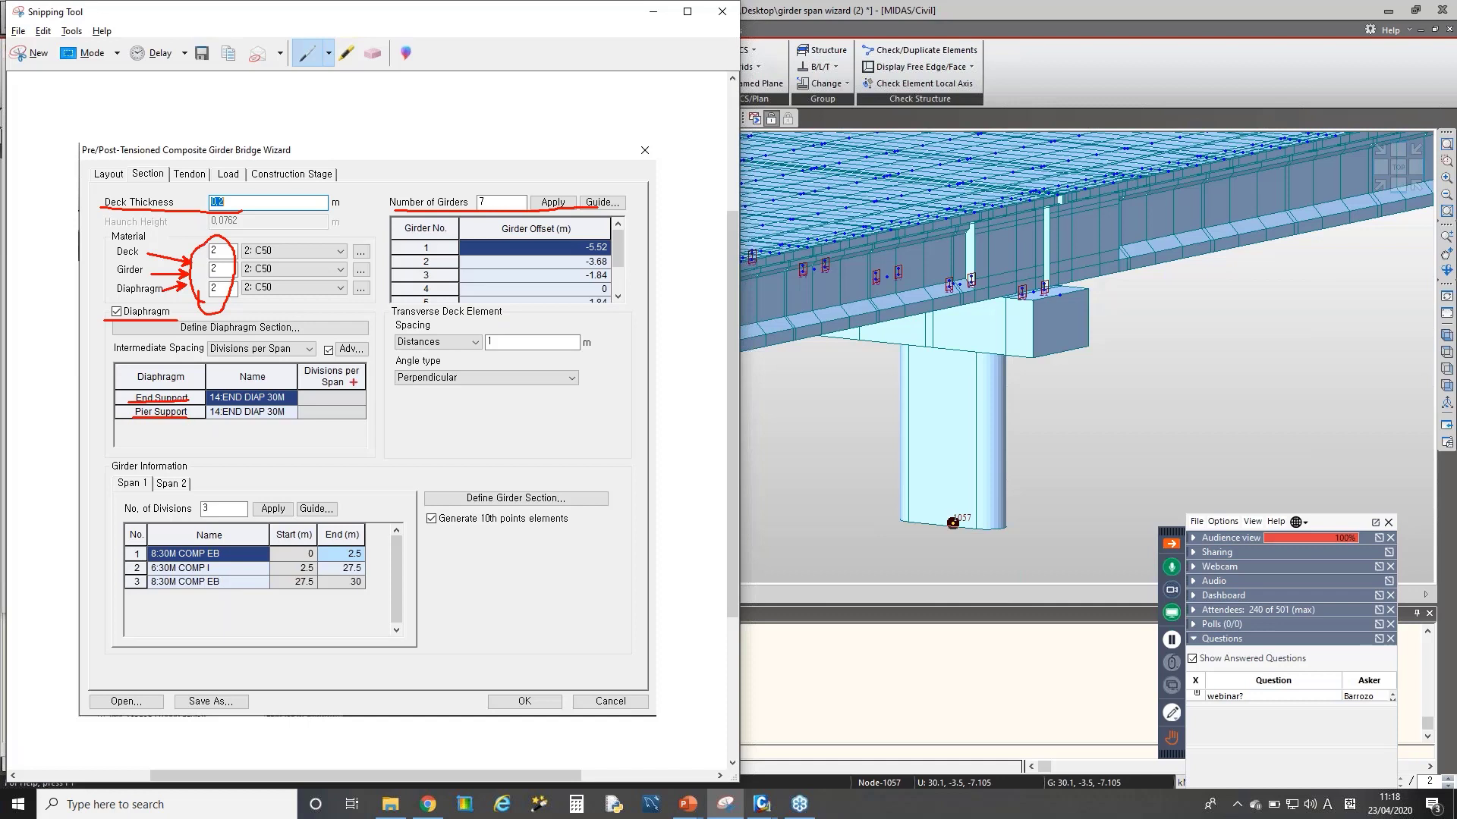
{"action": "mouse_move", "coordinate": [315, 336]}
{"action": "left_mouse_down"}
{"action": "mouse_move", "coordinate": [355, 358]}
{"action": "mouse_move", "coordinate": [319, 334]}
{"action": "left_mouse_up"}
- Underline the Transverse Deck Element heading and box its Distances spacing type and 1 m value
{"action": "left_click_drag", "start_coordinate": [390, 319], "coordinate": [503, 318]}
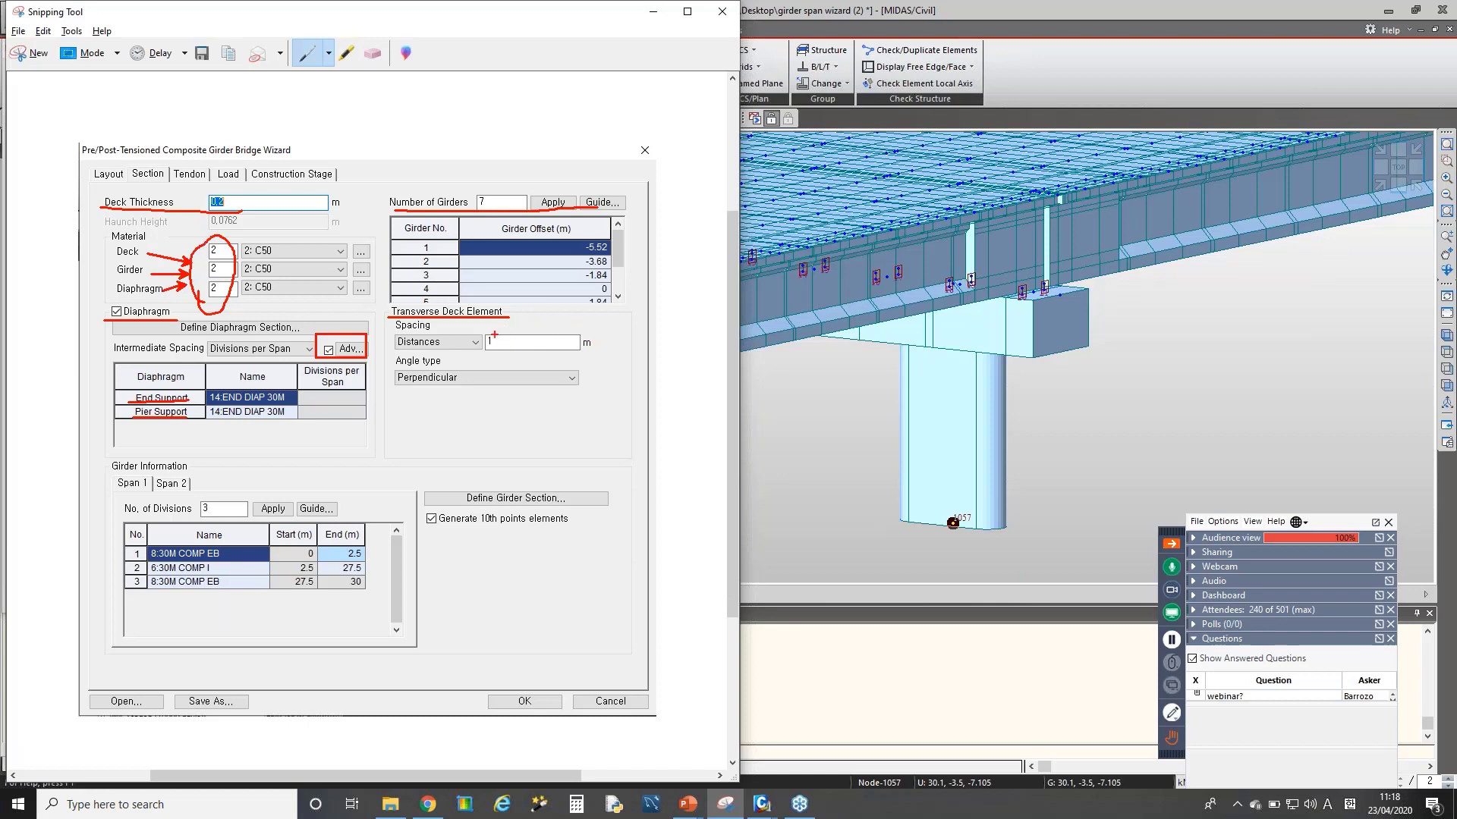
{"action": "left_click_drag", "start_coordinate": [394, 332], "coordinate": [603, 334]}
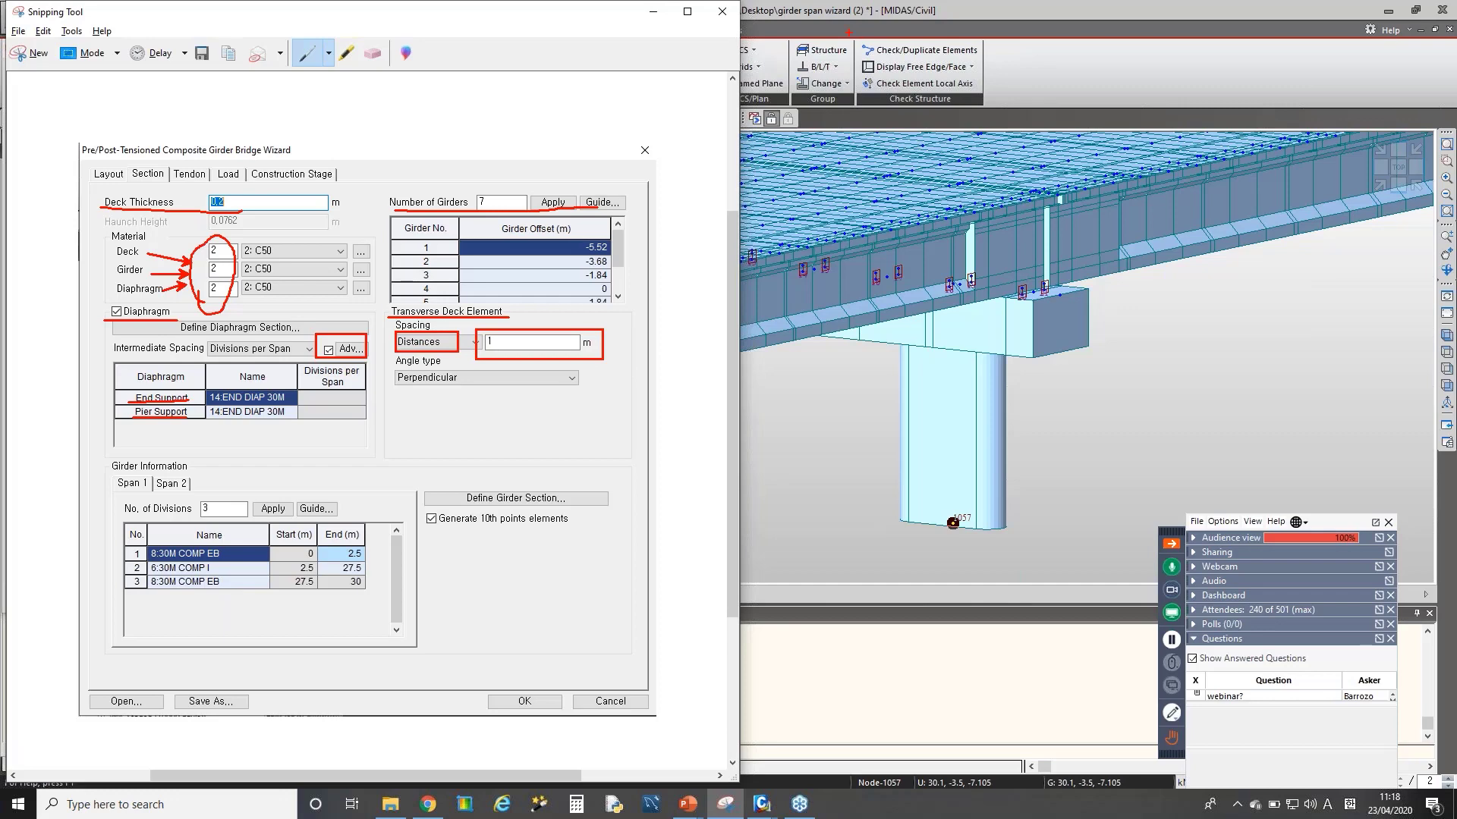
{"action": "key", "text": "Escape"}
- Return to MIDAS Civil, close the wizard without applying it, and expand the model's Section list with the whole bridge in view
{"action": "key", "text": "alt+Tab"}
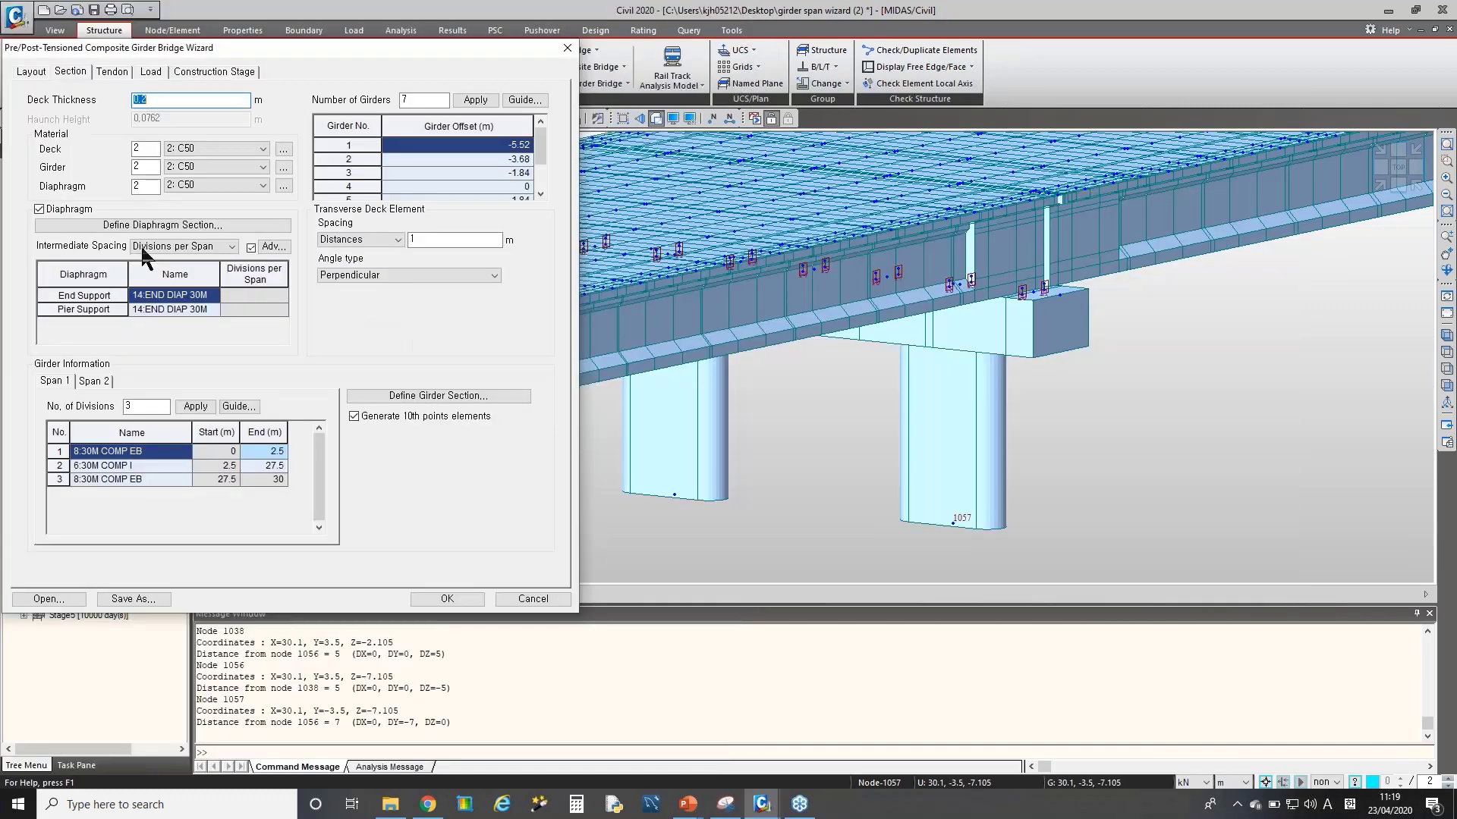
{"action": "left_click", "coordinate": [566, 48]}
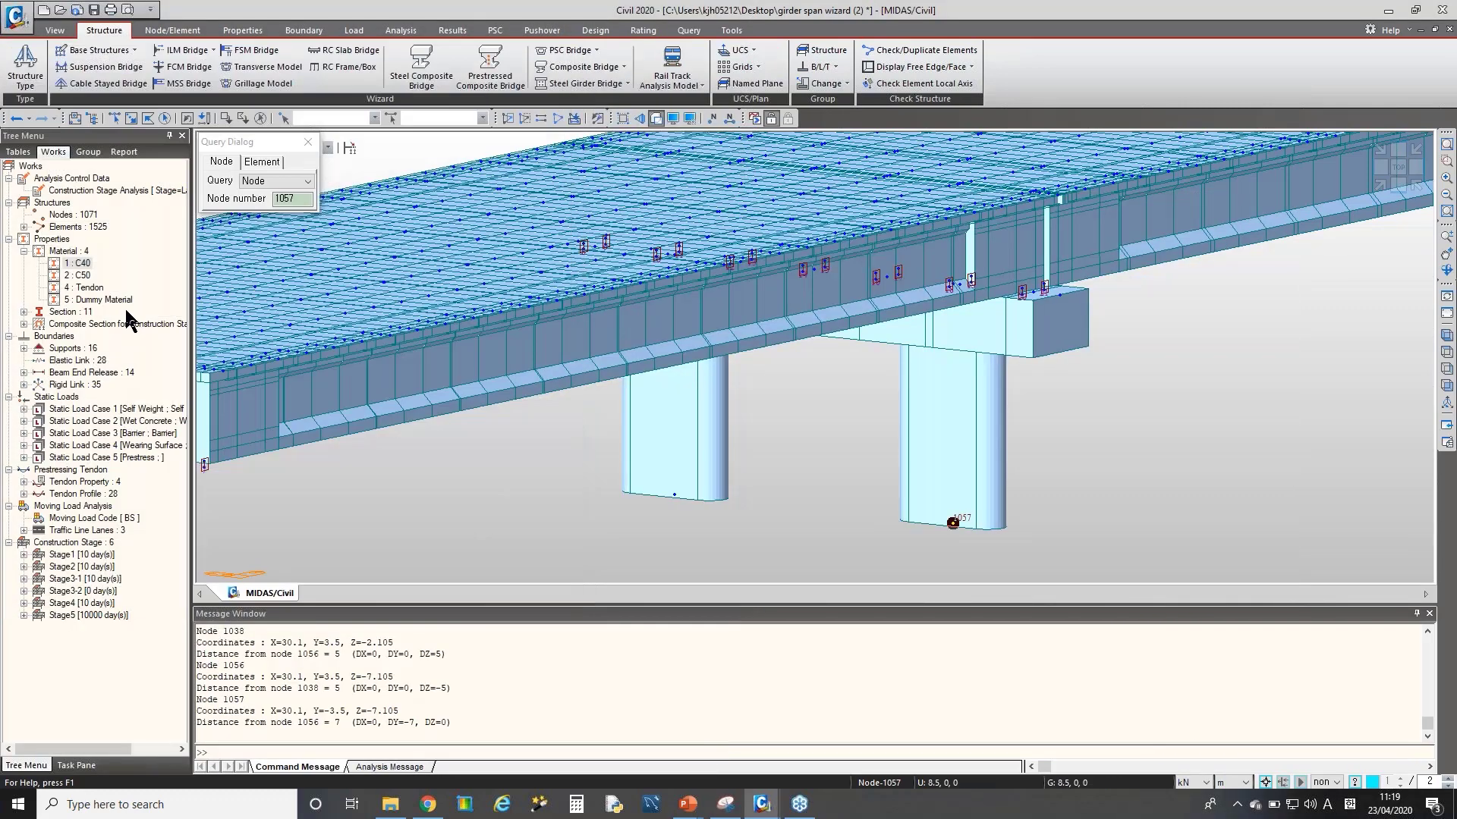
{"action": "double_click", "coordinate": [73, 312]}
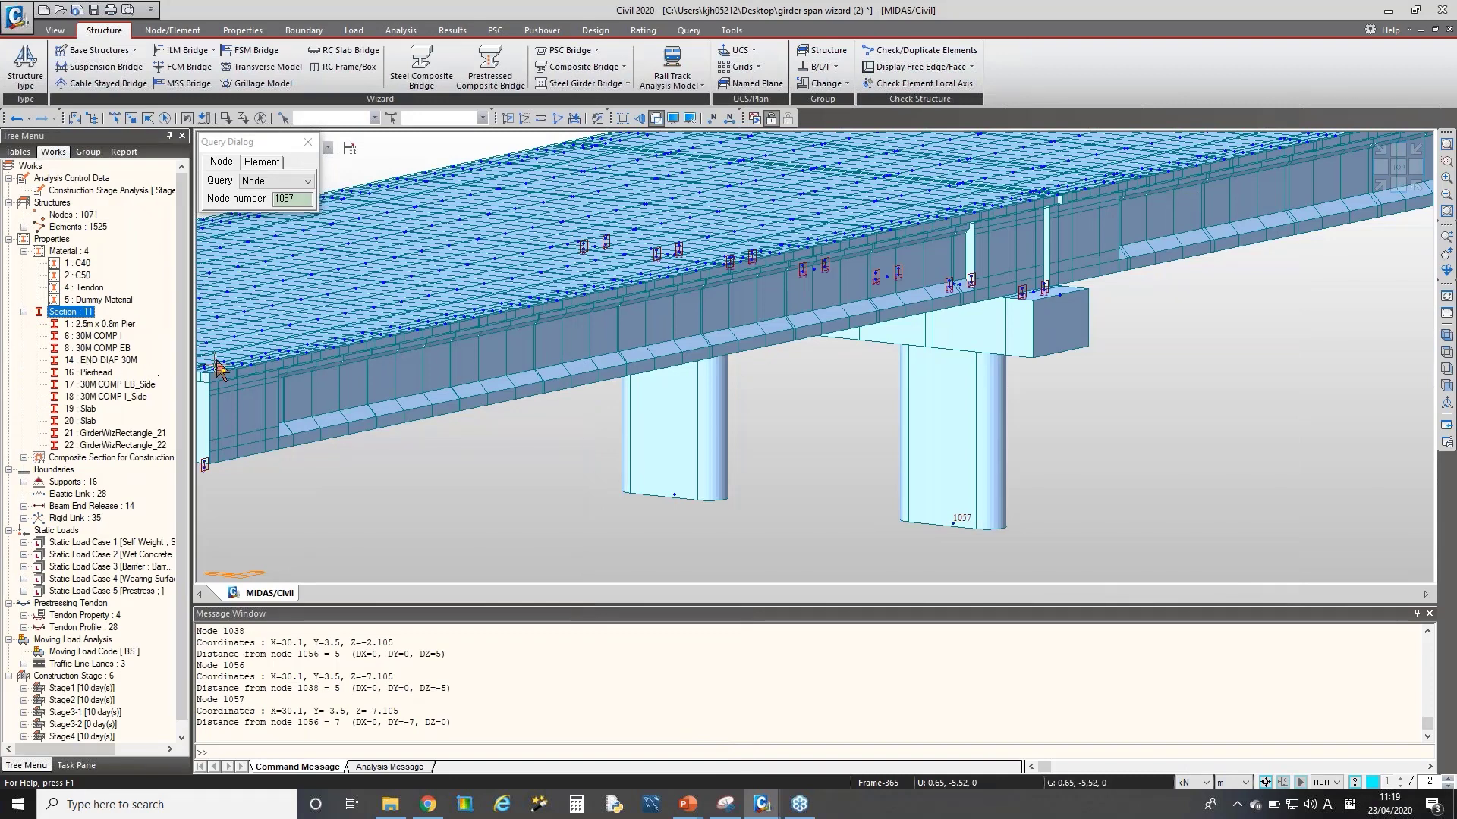
{"action": "scroll", "coordinate": [420, 286], "scroll_direction": "down", "scroll_amount": 4}
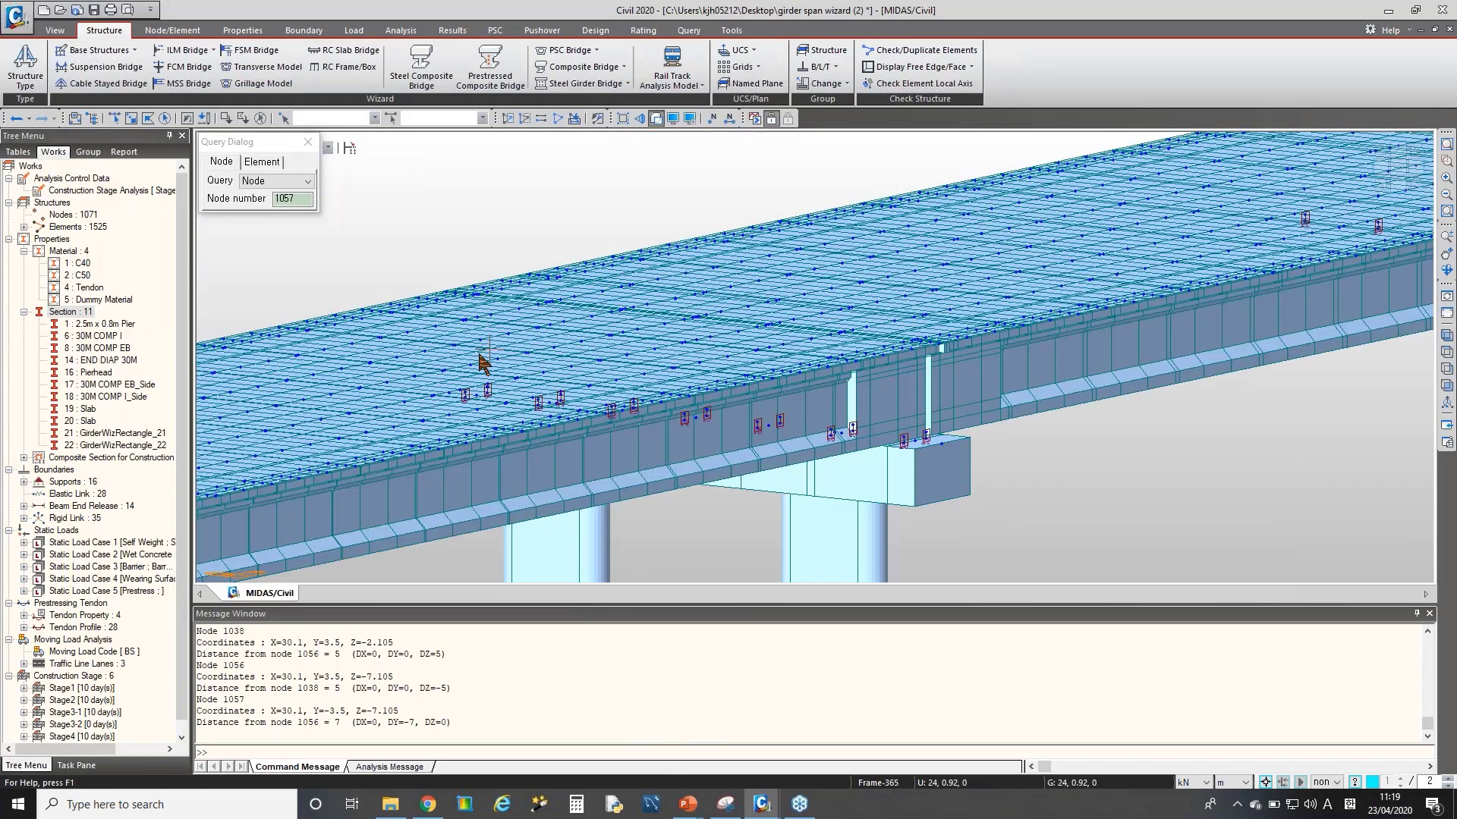
{"action": "middle_click_drag", "start_coordinate": [416, 379], "coordinate": [488, 370]}
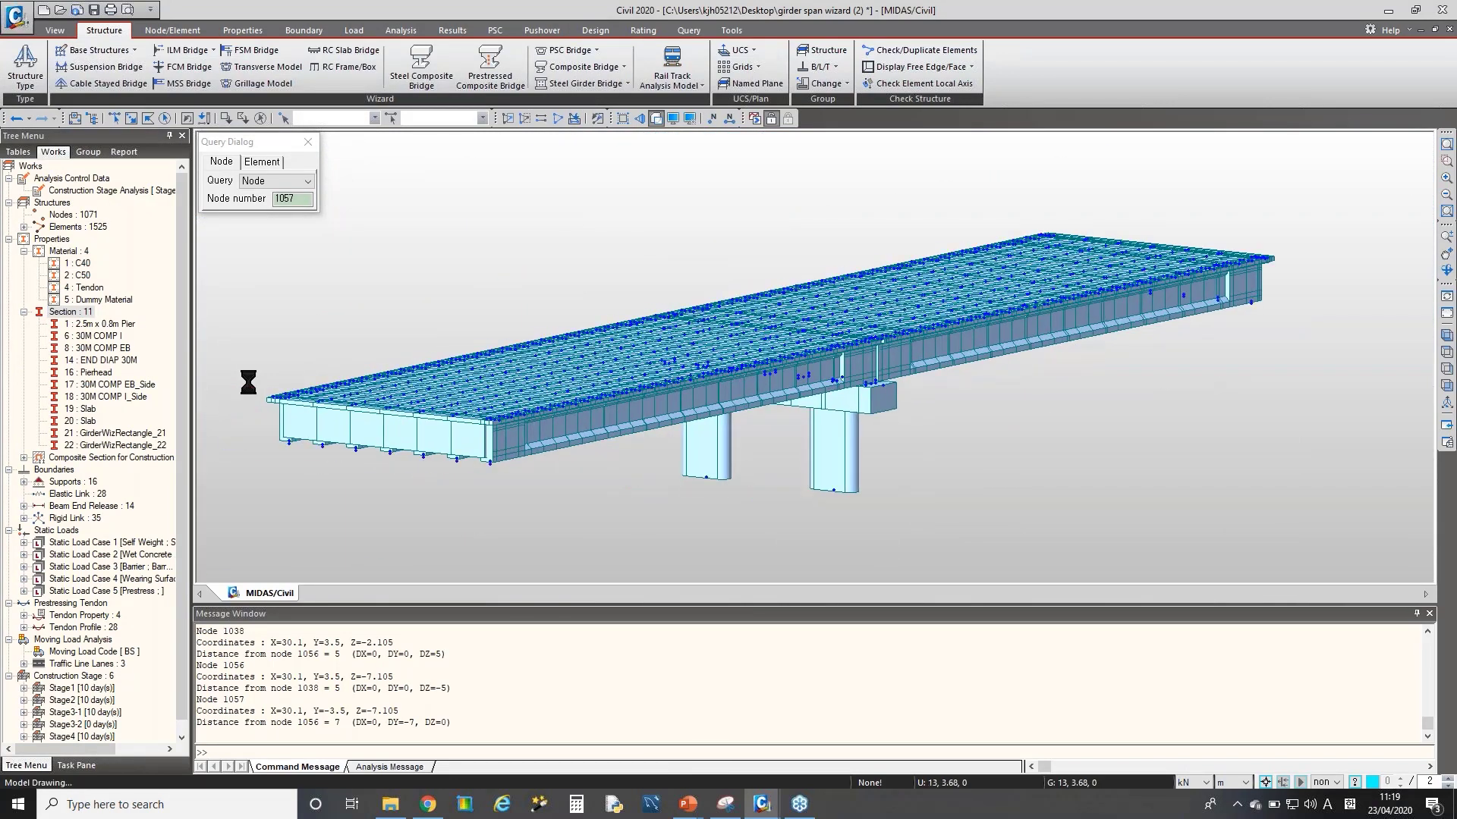
- Select the deck elements of section 22 GirderWizRectangle_22 in the model and examine the section's H and B dimensions without changing them
{"action": "left_click", "coordinate": [130, 443]}
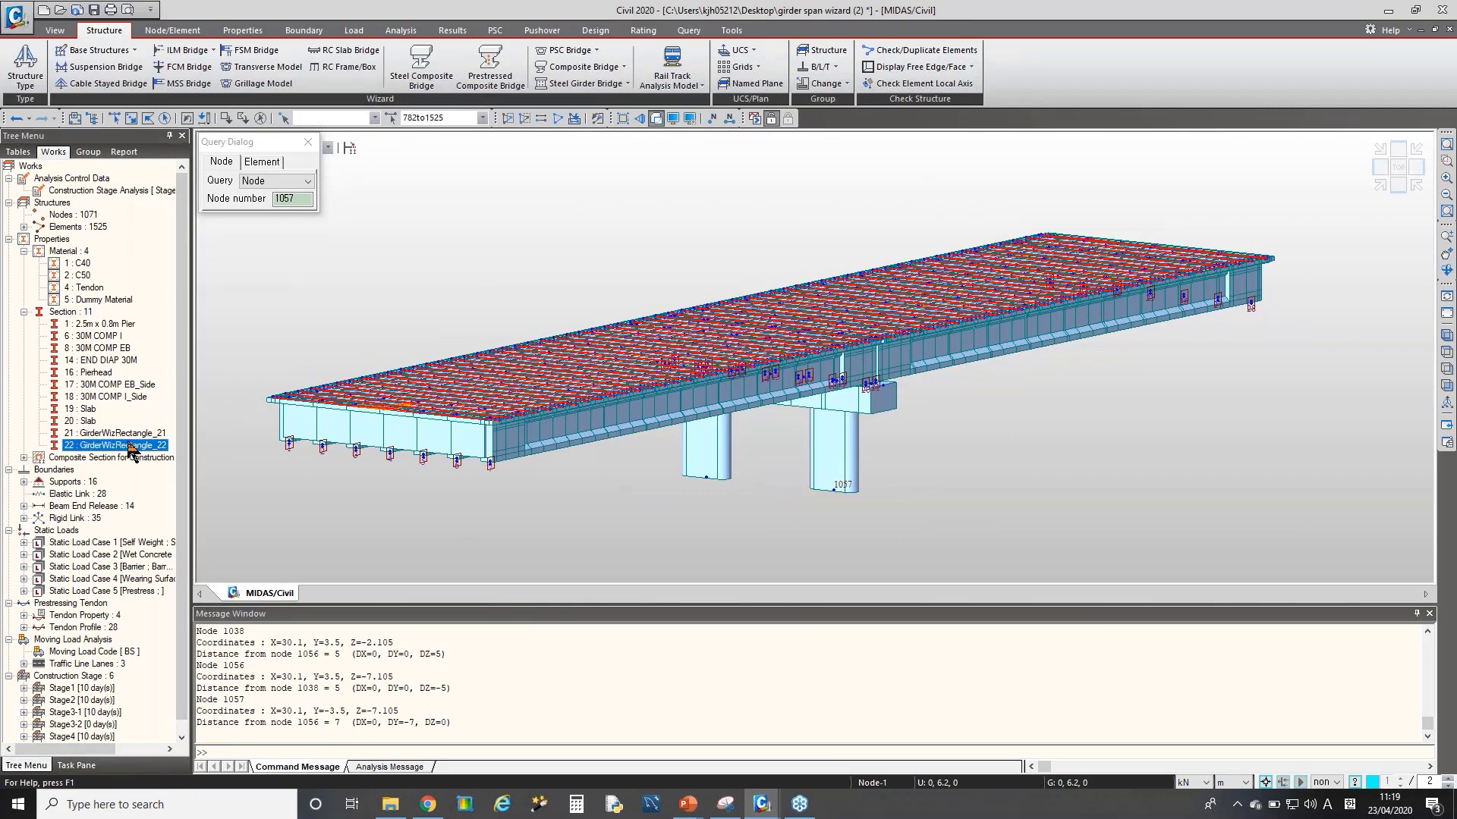
{"action": "middle_click_drag", "start_coordinate": [503, 345], "coordinate": [487, 365], "text": "ctrl"}
{"action": "left_click", "coordinate": [141, 446]}
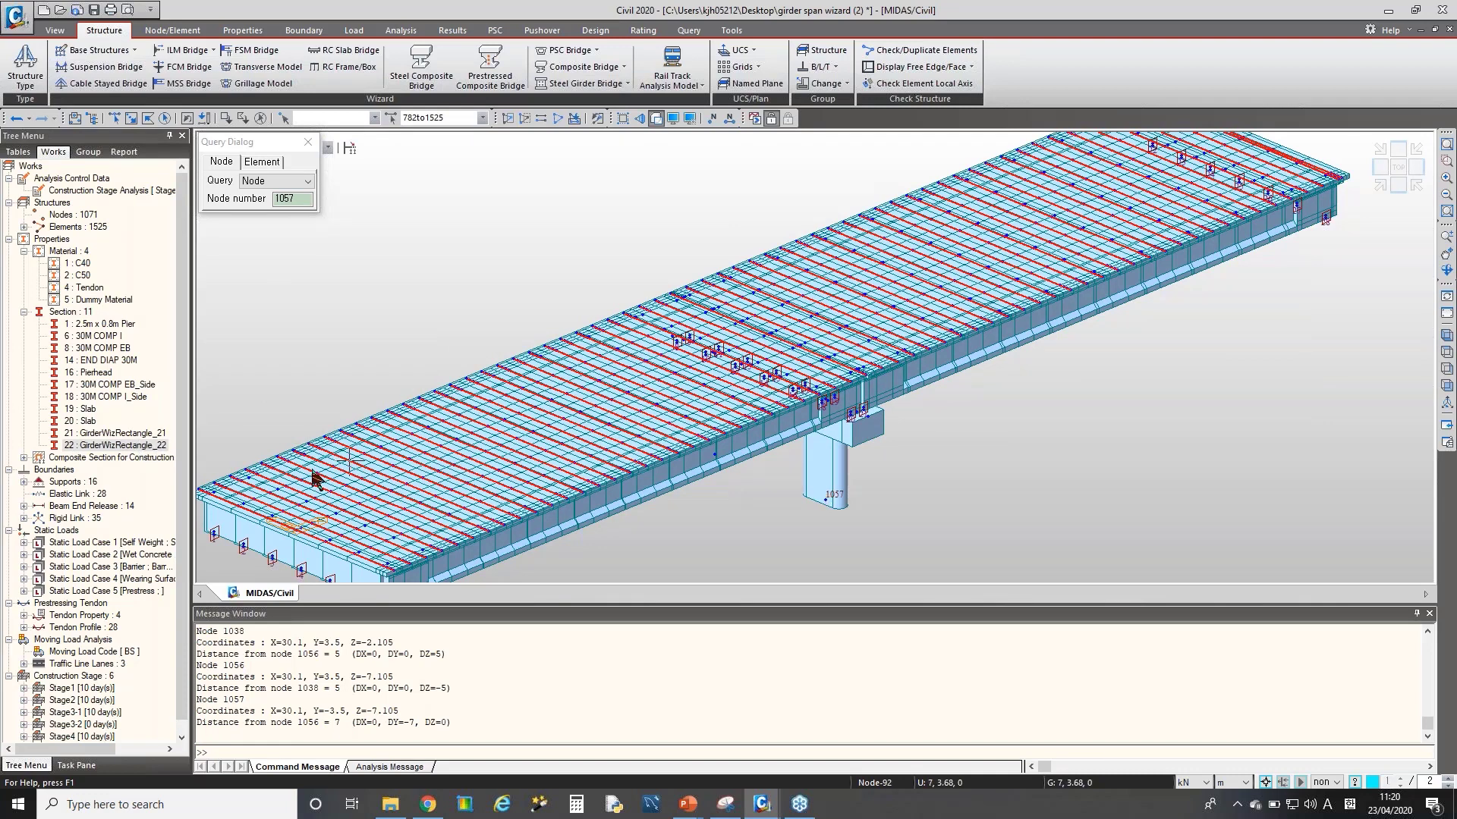
{"action": "right_click", "coordinate": [144, 453]}
{"action": "left_click", "coordinate": [171, 645]}
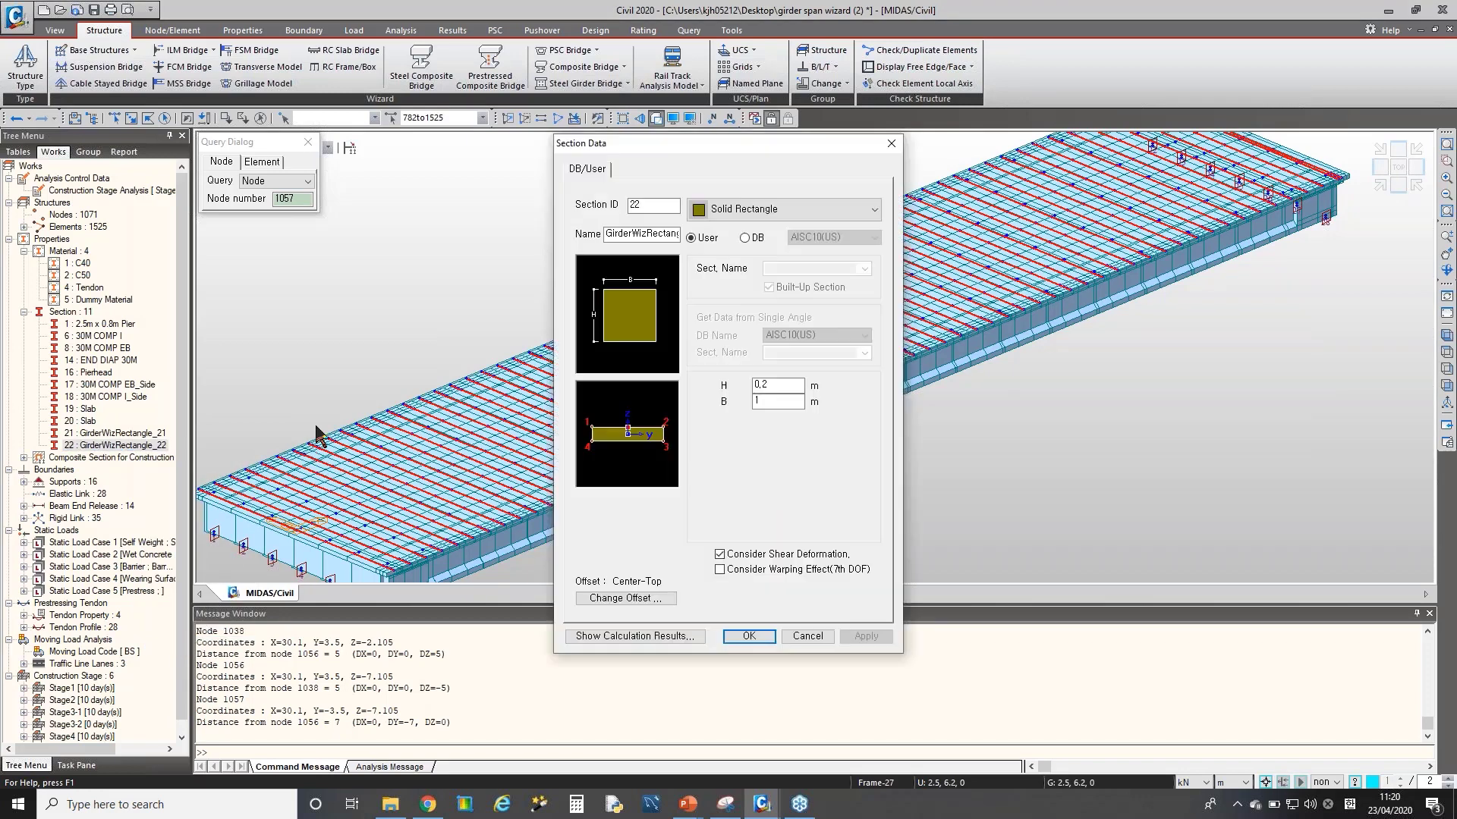
{"action": "left_click_drag", "start_coordinate": [790, 379], "coordinate": [740, 385]}
{"action": "left_click", "coordinate": [793, 636]}
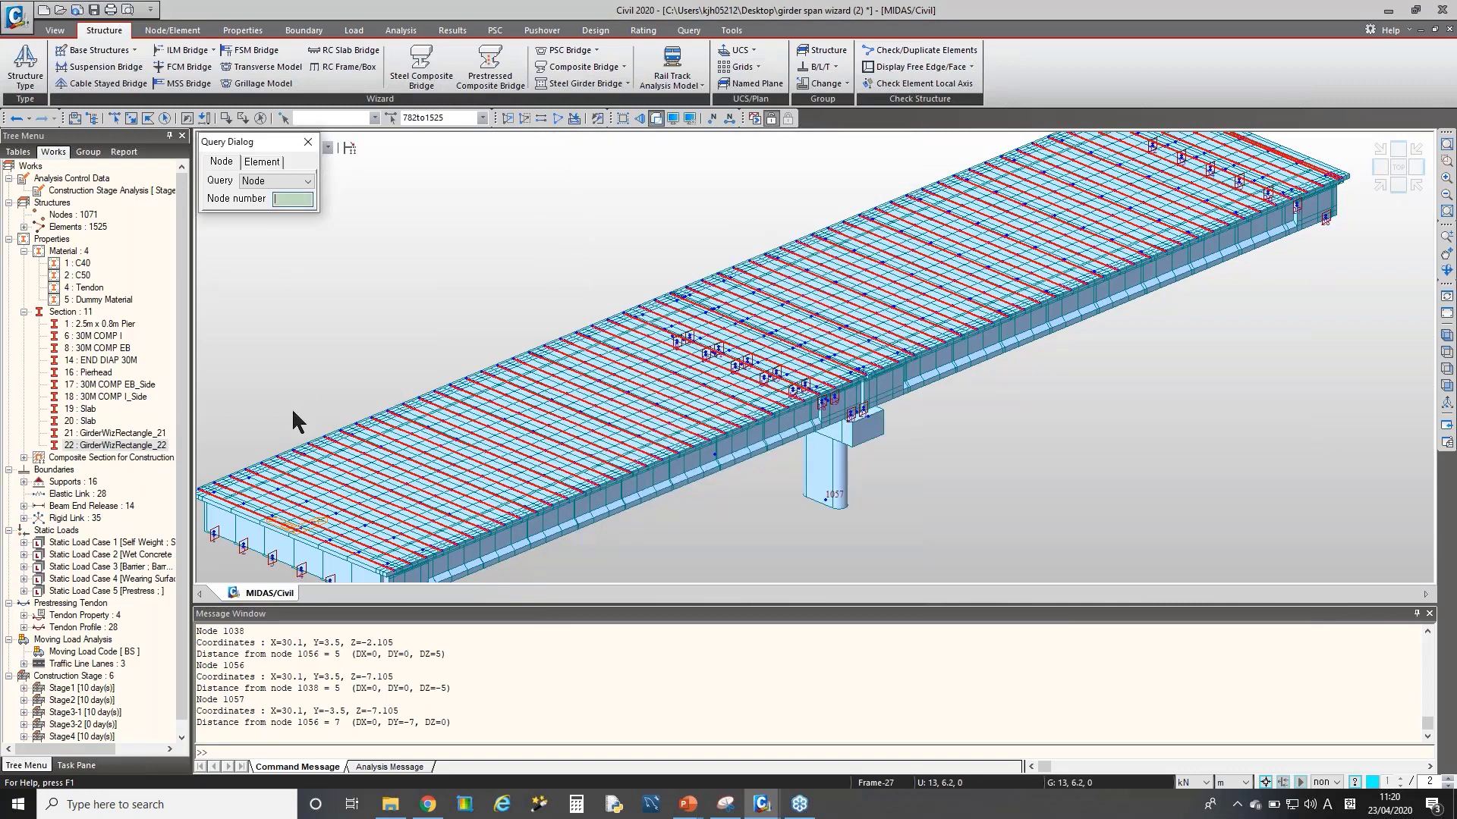
- Query two adjacent transverse deck nodes along the near-end deck edge and highlight the DX distance between them
{"action": "left_click", "coordinate": [294, 454]}
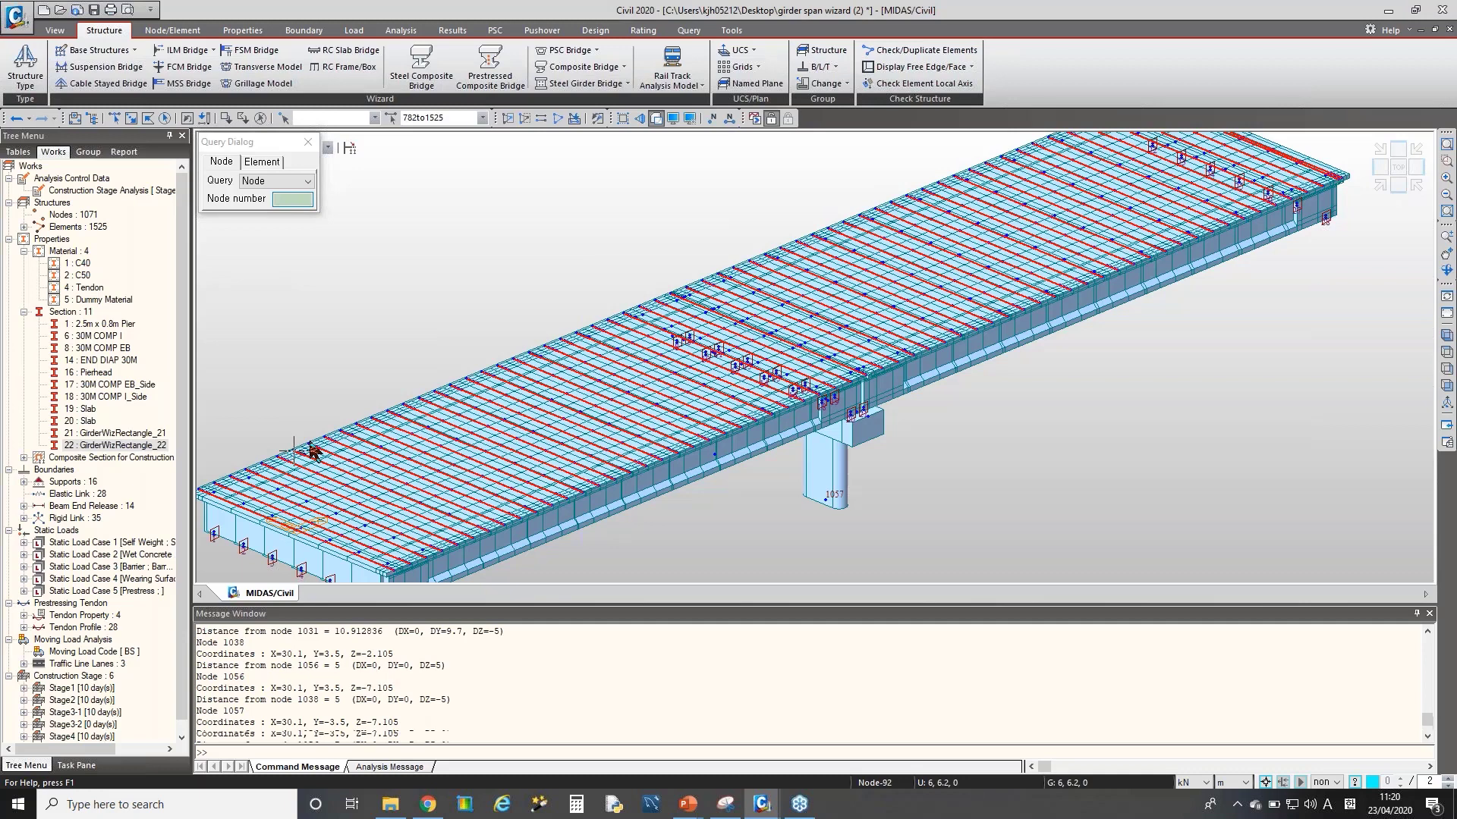
{"action": "left_click", "coordinate": [307, 445]}
{"action": "left_click_drag", "start_coordinate": [346, 699], "coordinate": [371, 700]}
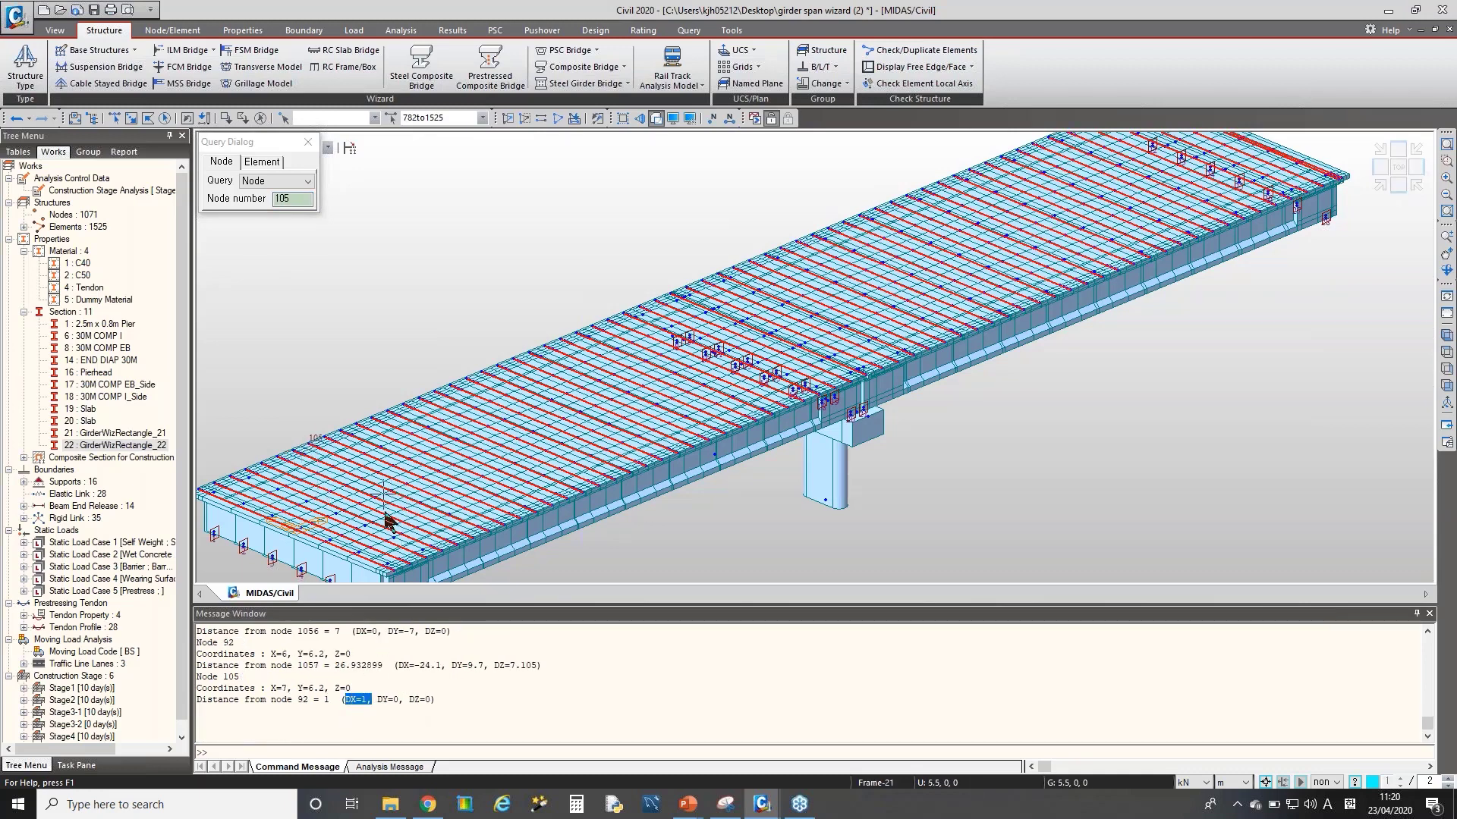
- Query the last two transverse deck nodes at the far-end corner of the deck to measure the remaining spacing
{"action": "middle_click_drag", "start_coordinate": [1097, 223], "coordinate": [908, 388]}
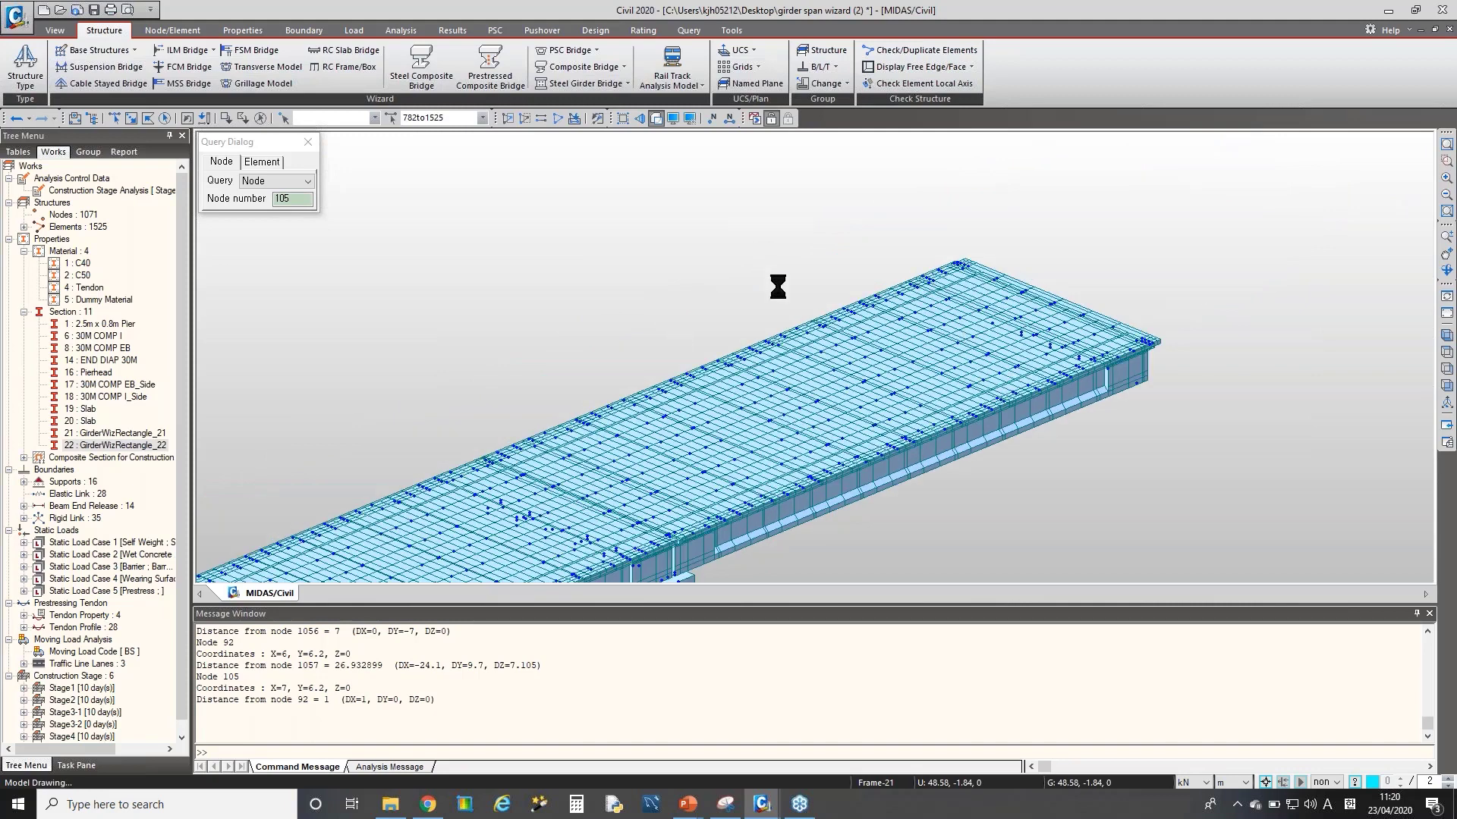
{"action": "middle_click_drag", "start_coordinate": [600, 410], "coordinate": [670, 346]}
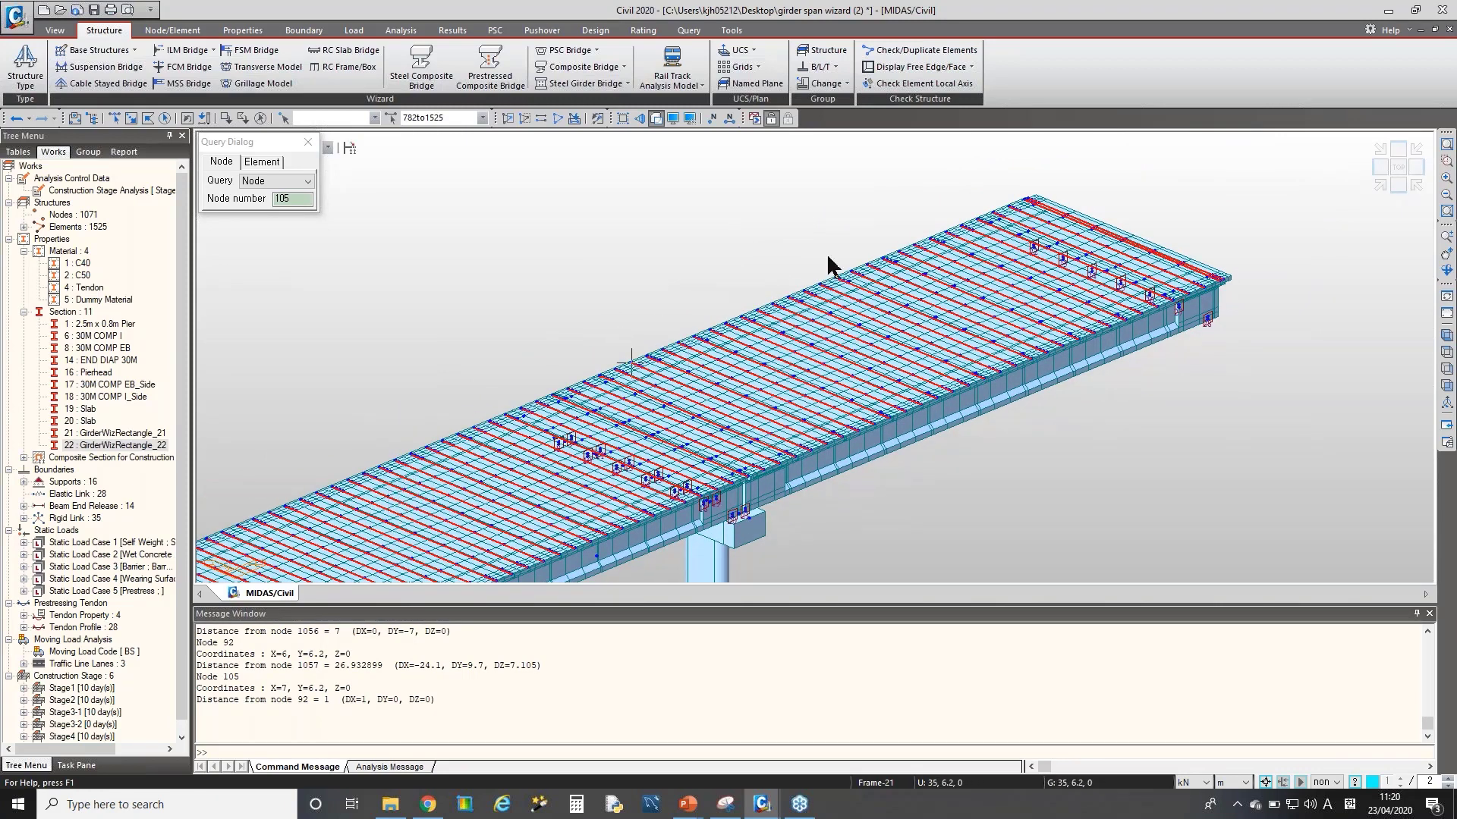
{"action": "middle_click_drag", "start_coordinate": [829, 266], "coordinate": [652, 407]}
{"action": "scroll", "coordinate": [1001, 455], "scroll_direction": "up", "scroll_amount": 5}
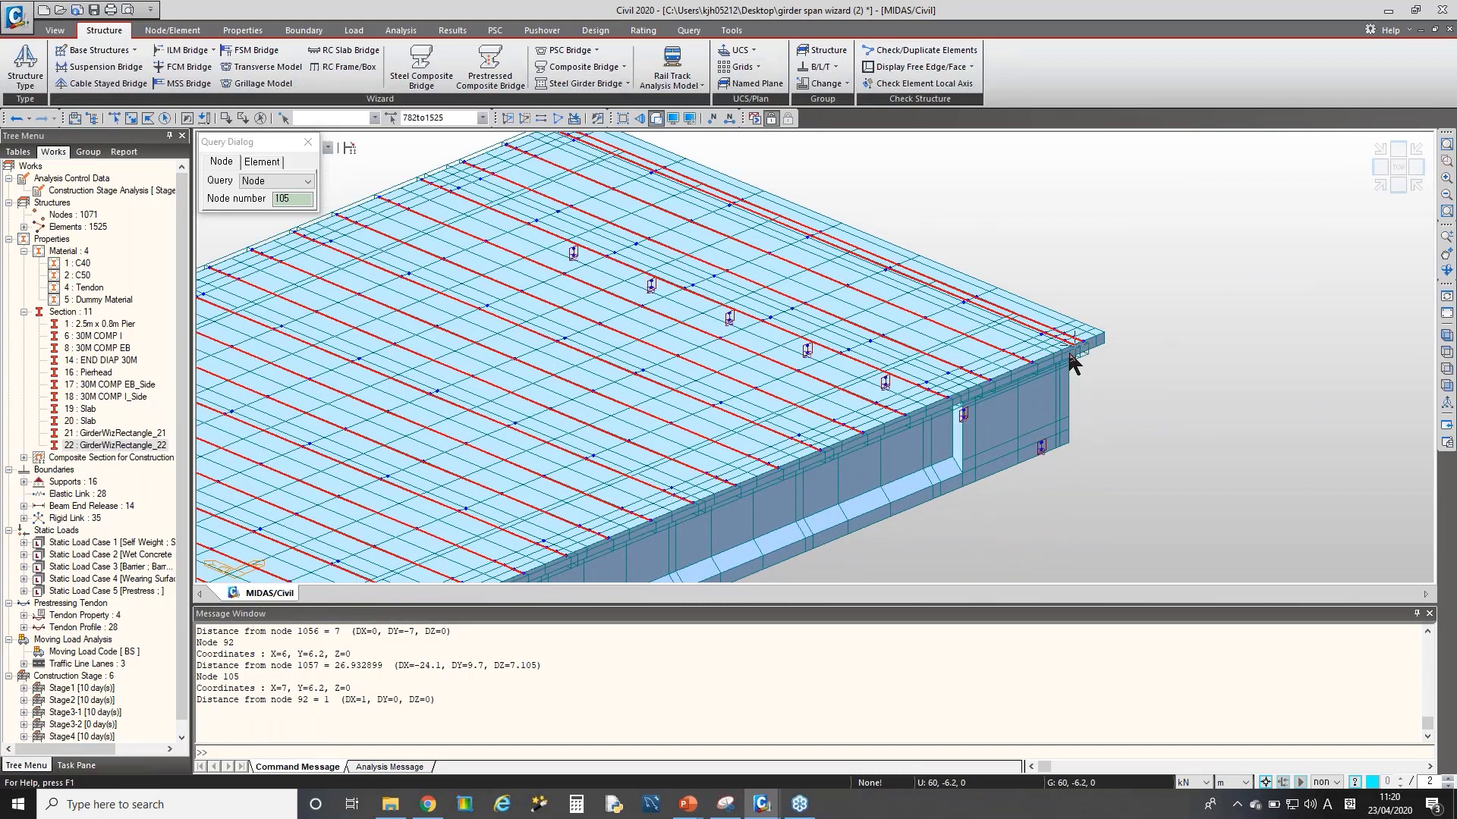
{"action": "left_click", "coordinate": [295, 198]}
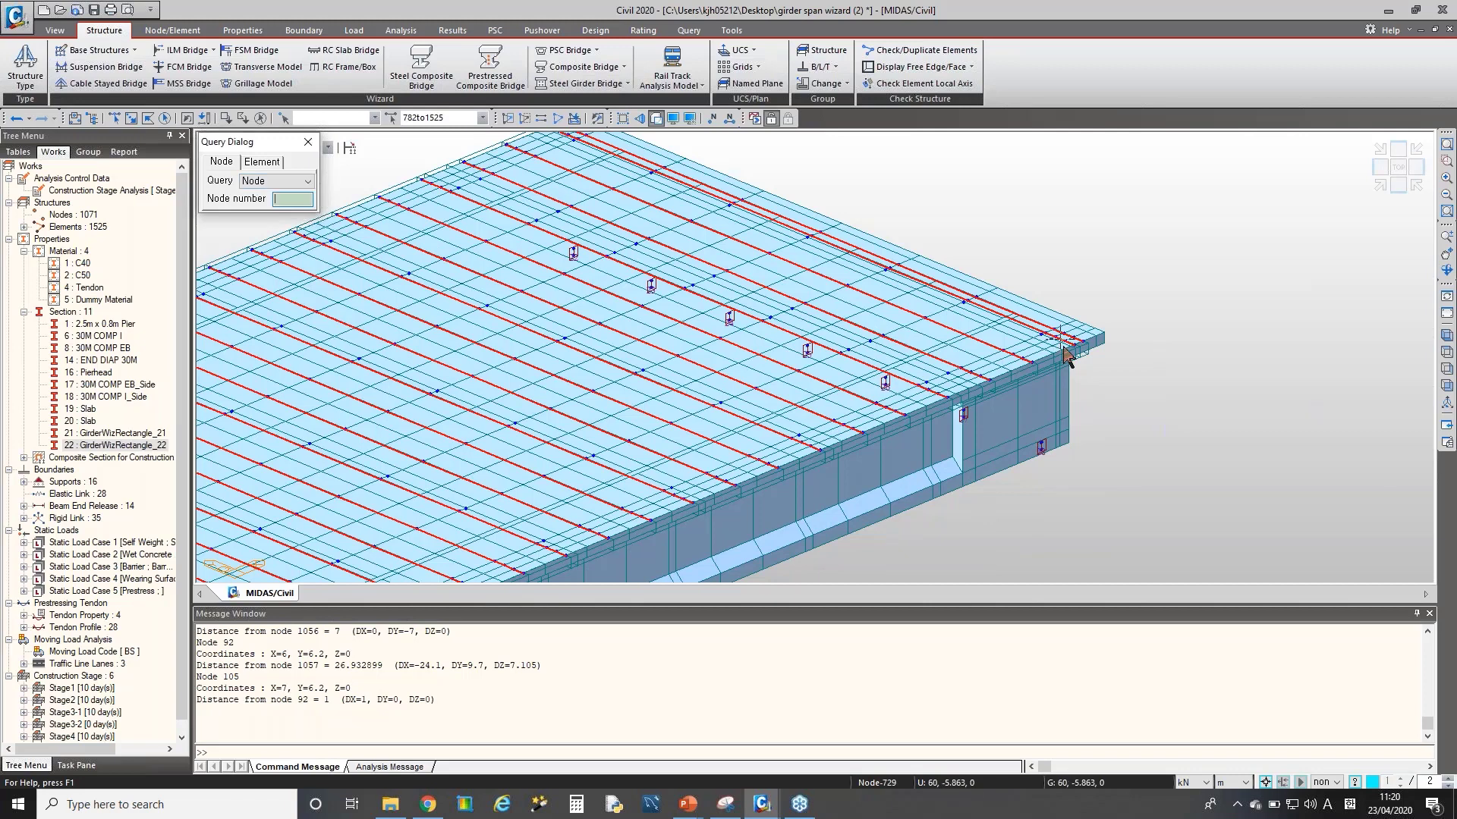
{"action": "left_click", "coordinate": [1084, 347]}
{"action": "left_click", "coordinate": [1077, 350]}
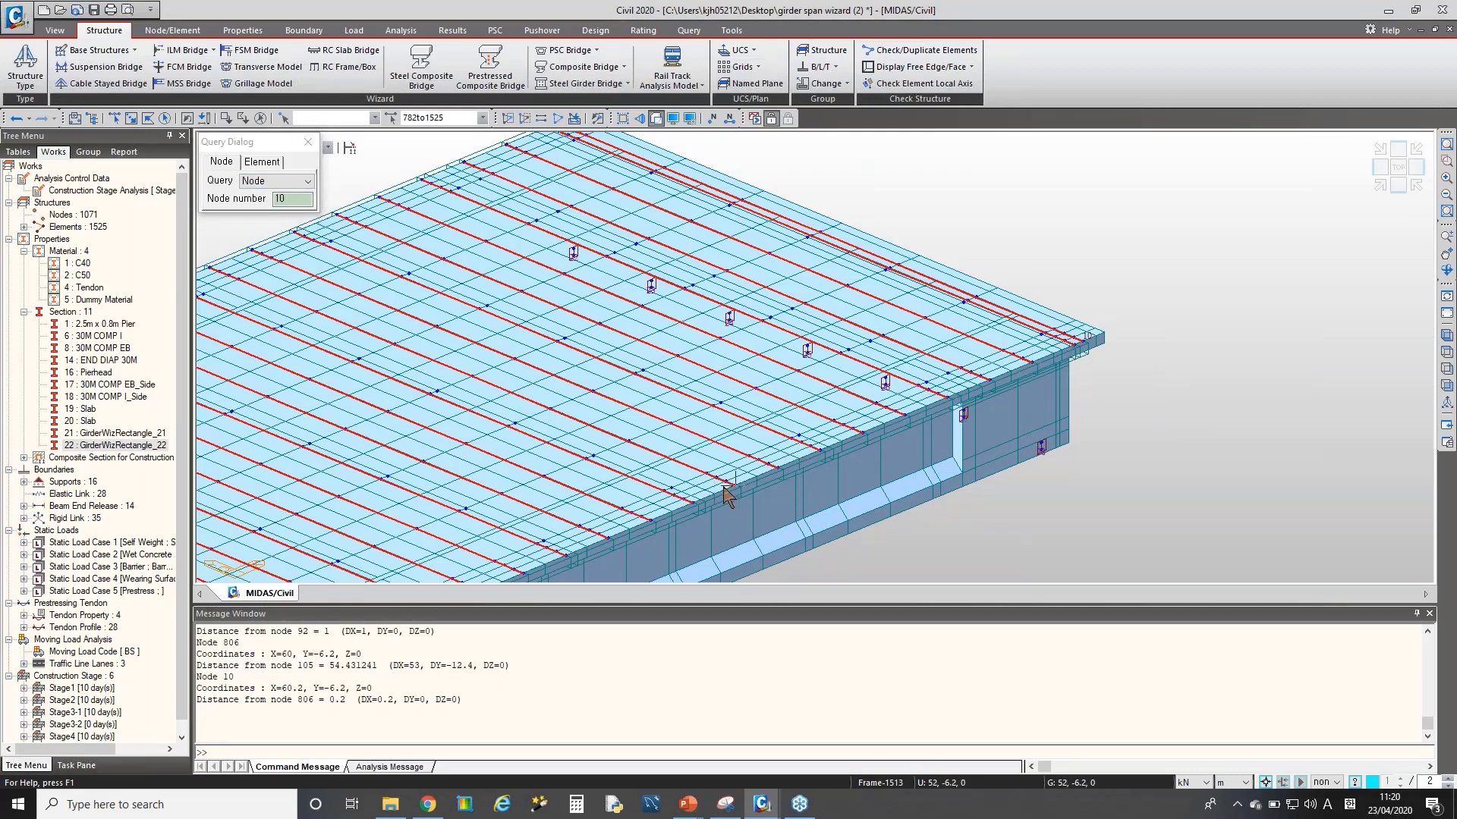
- Switch to the PowerPoint slide show and advance to slide 10, comparing the transverse deck element input with the model
{"action": "mouse_move", "coordinate": [690, 802]}
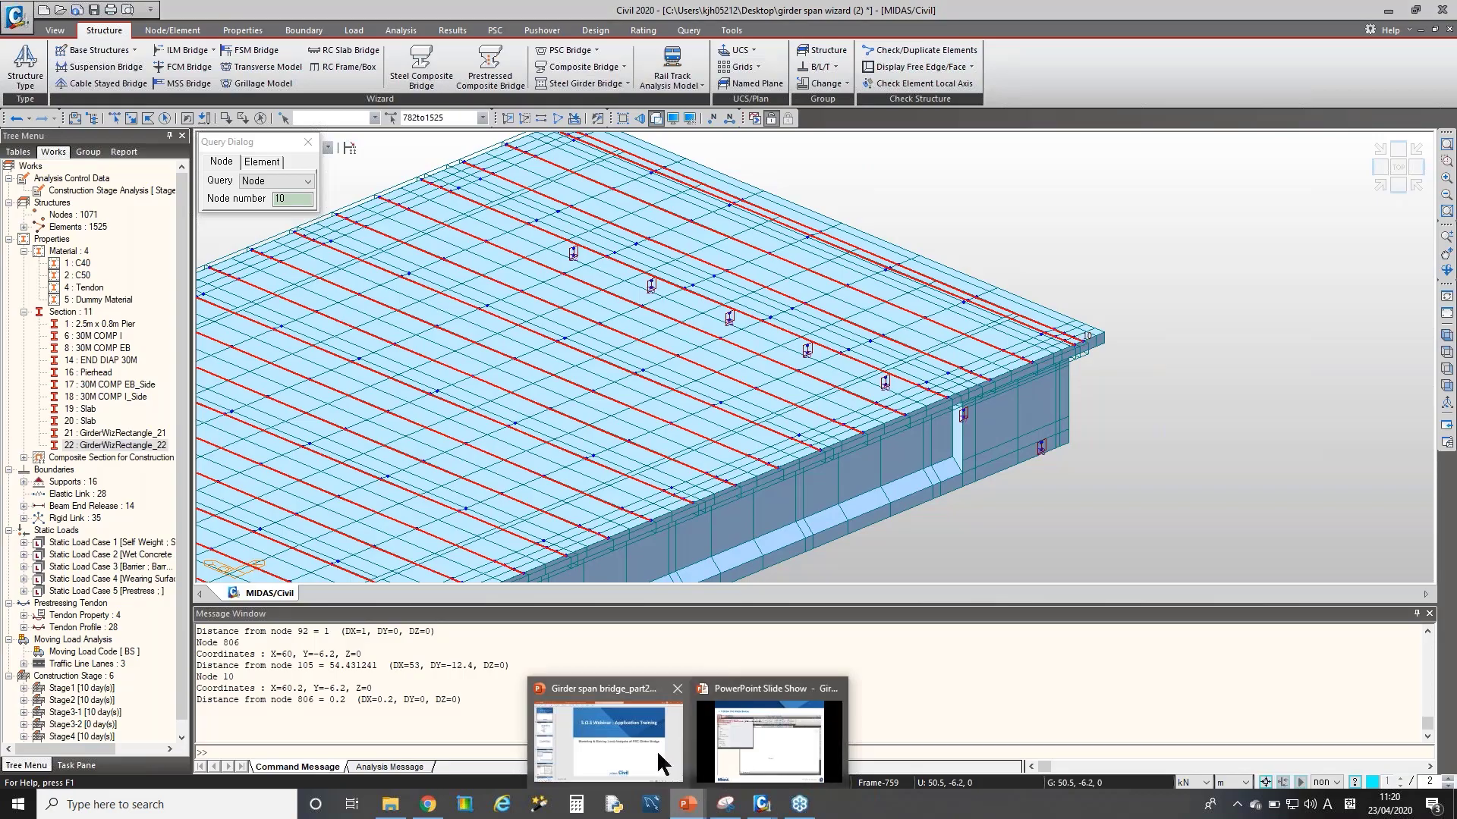
{"action": "left_click", "coordinate": [753, 724]}
{"action": "key", "text": "shift+F10"}
{"action": "key", "text": "Down"}
{"action": "key", "text": "Down"}
{"action": "left_click", "coordinate": [632, 809]}
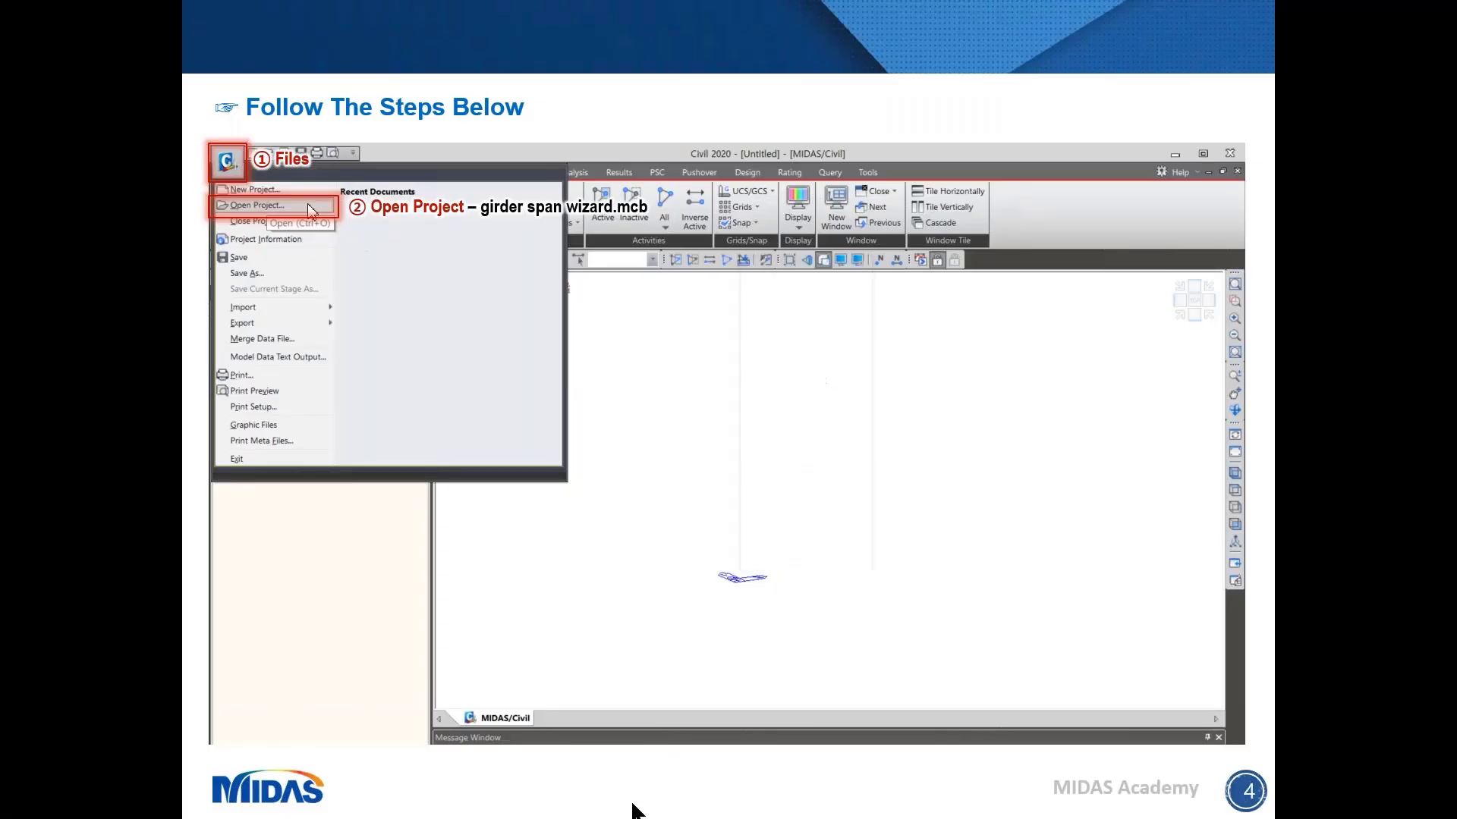
{"action": "key", "text": "Down"}
{"action": "key", "text": "Down"}
{"action": "key", "text": "Down"}
{"action": "key", "text": "Down"}
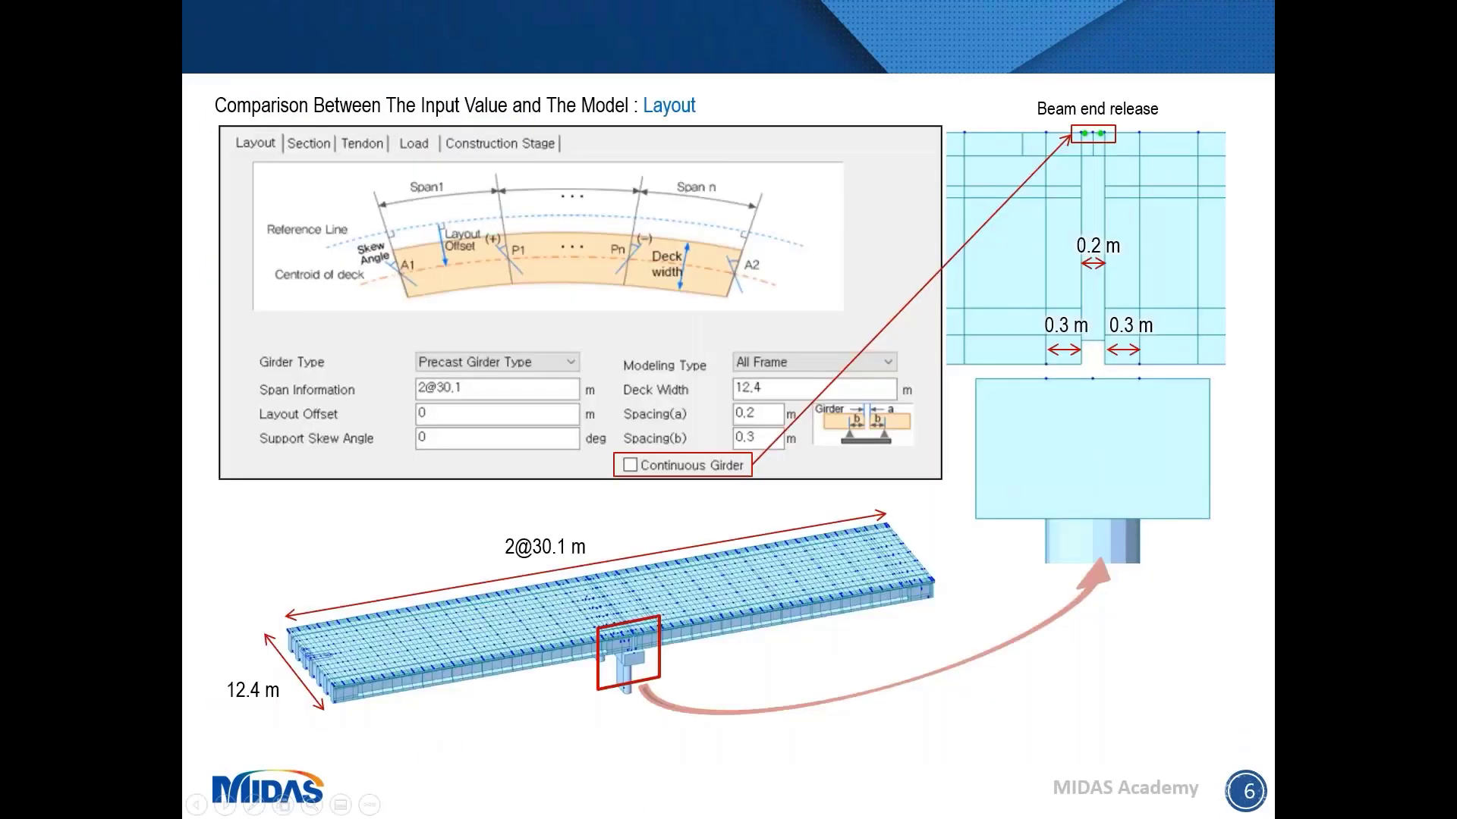
{"action": "key", "text": "Down"}
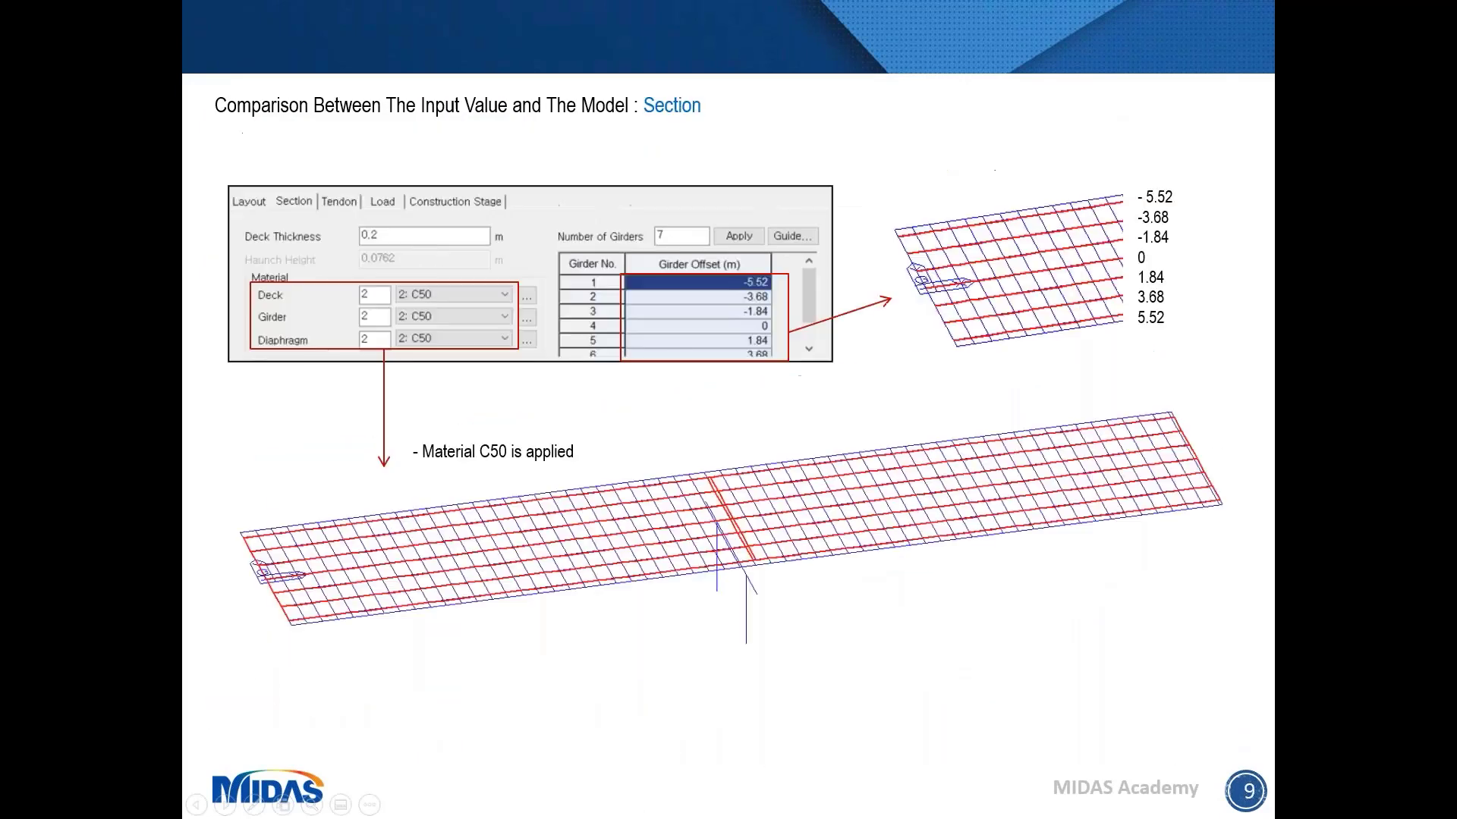
{"action": "key", "text": "Down"}
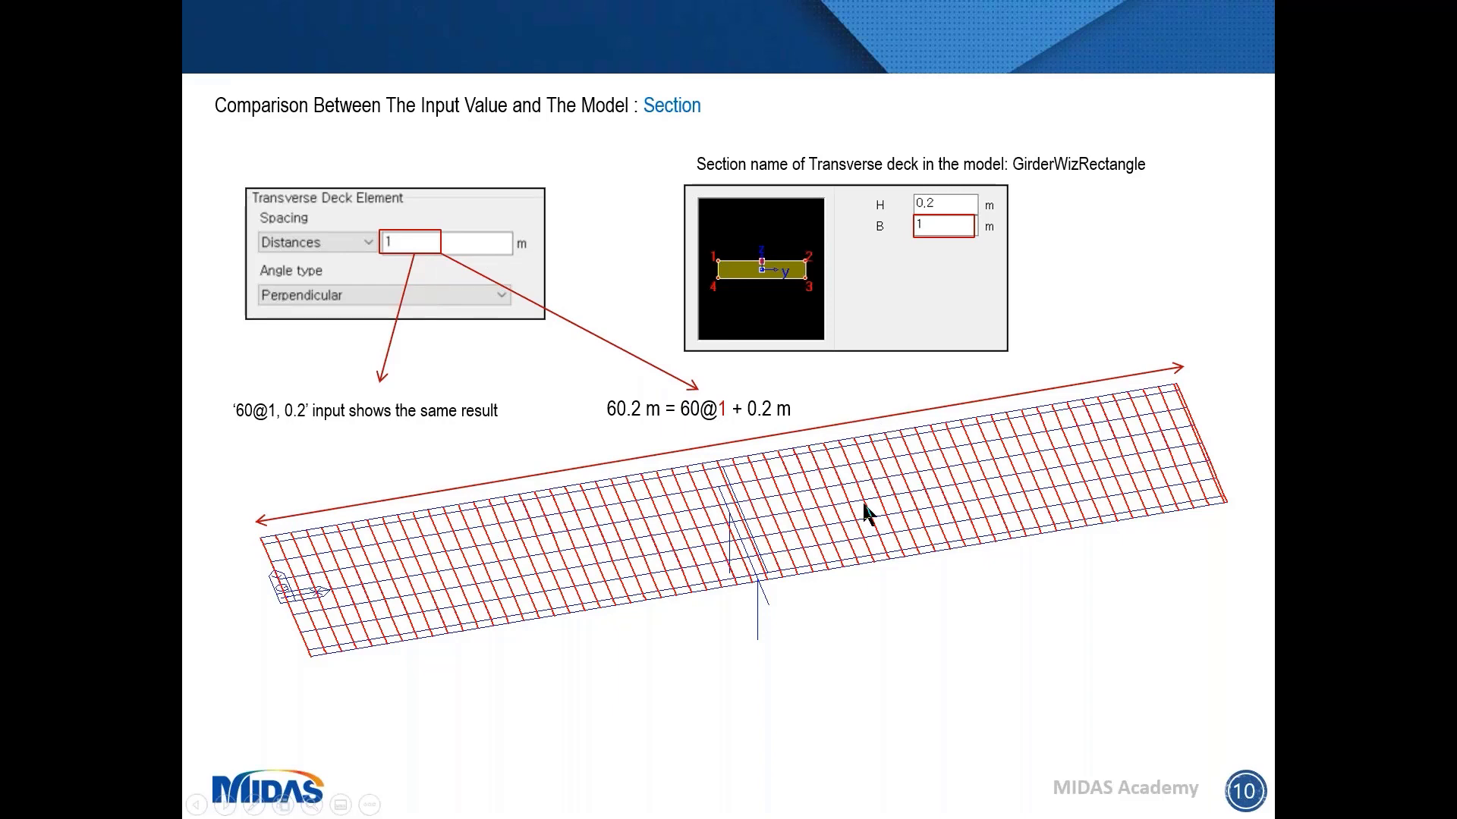
- Return to midas Civil and open the Pre/Post-Tensioned Composite Girder Bridge Wizard to examine its transverse deck element distance in the Section settings
{"action": "key", "text": "alt+Tab"}
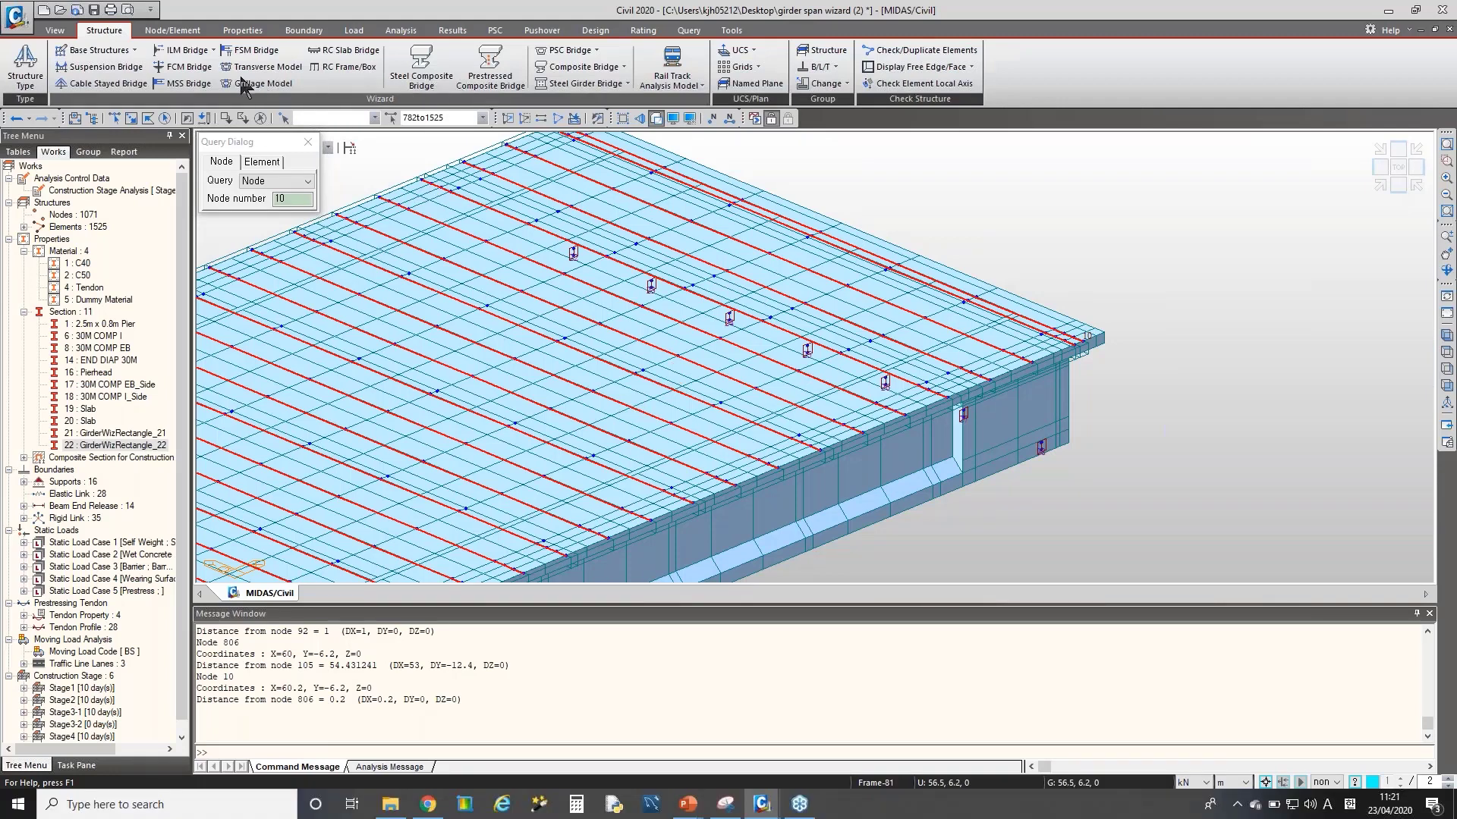
{"action": "left_click", "coordinate": [185, 85]}
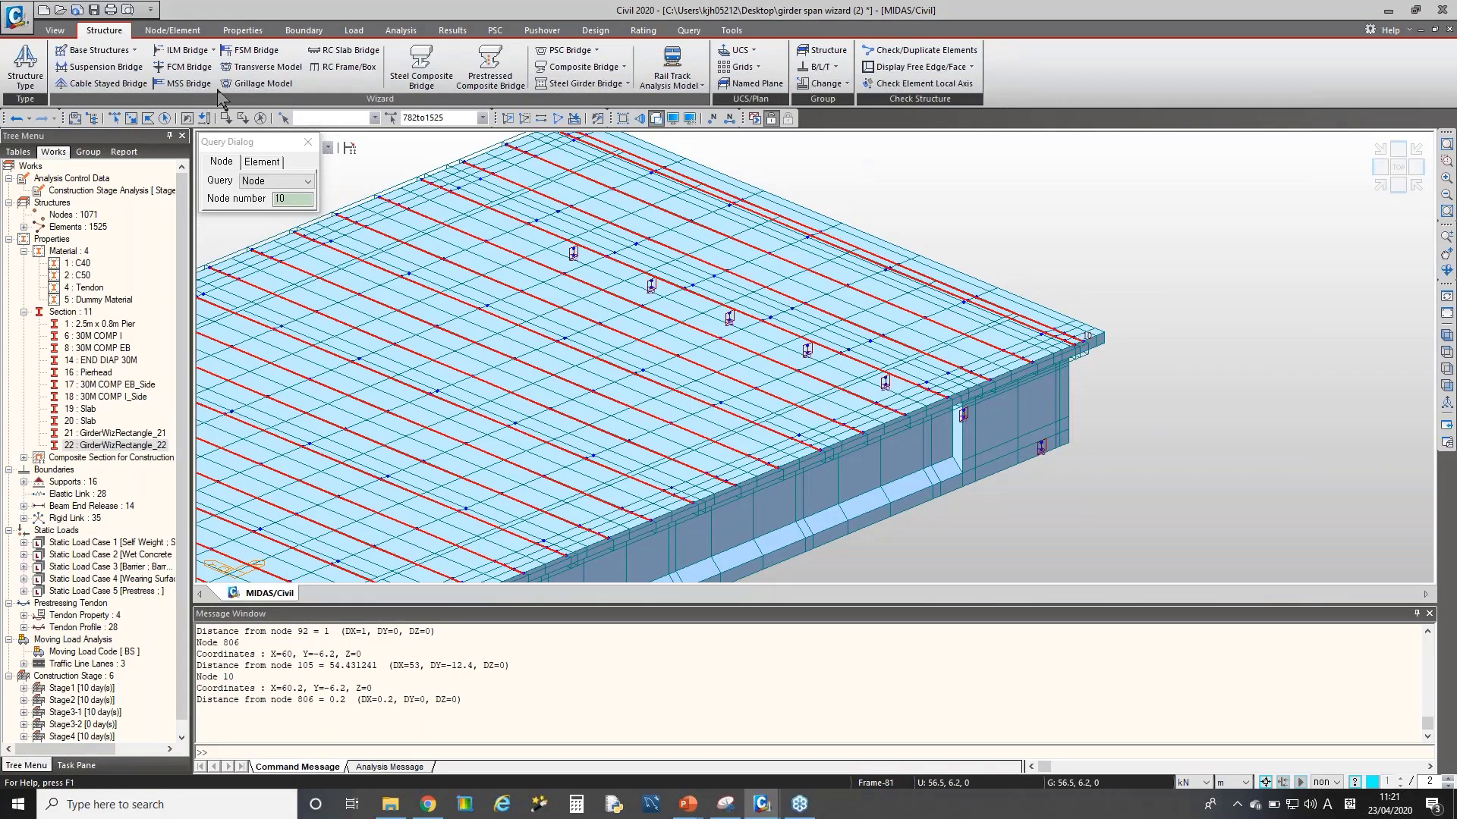
{"action": "left_click", "coordinate": [77, 70]}
{"action": "left_click_drag", "start_coordinate": [179, 49], "coordinate": [275, 85]}
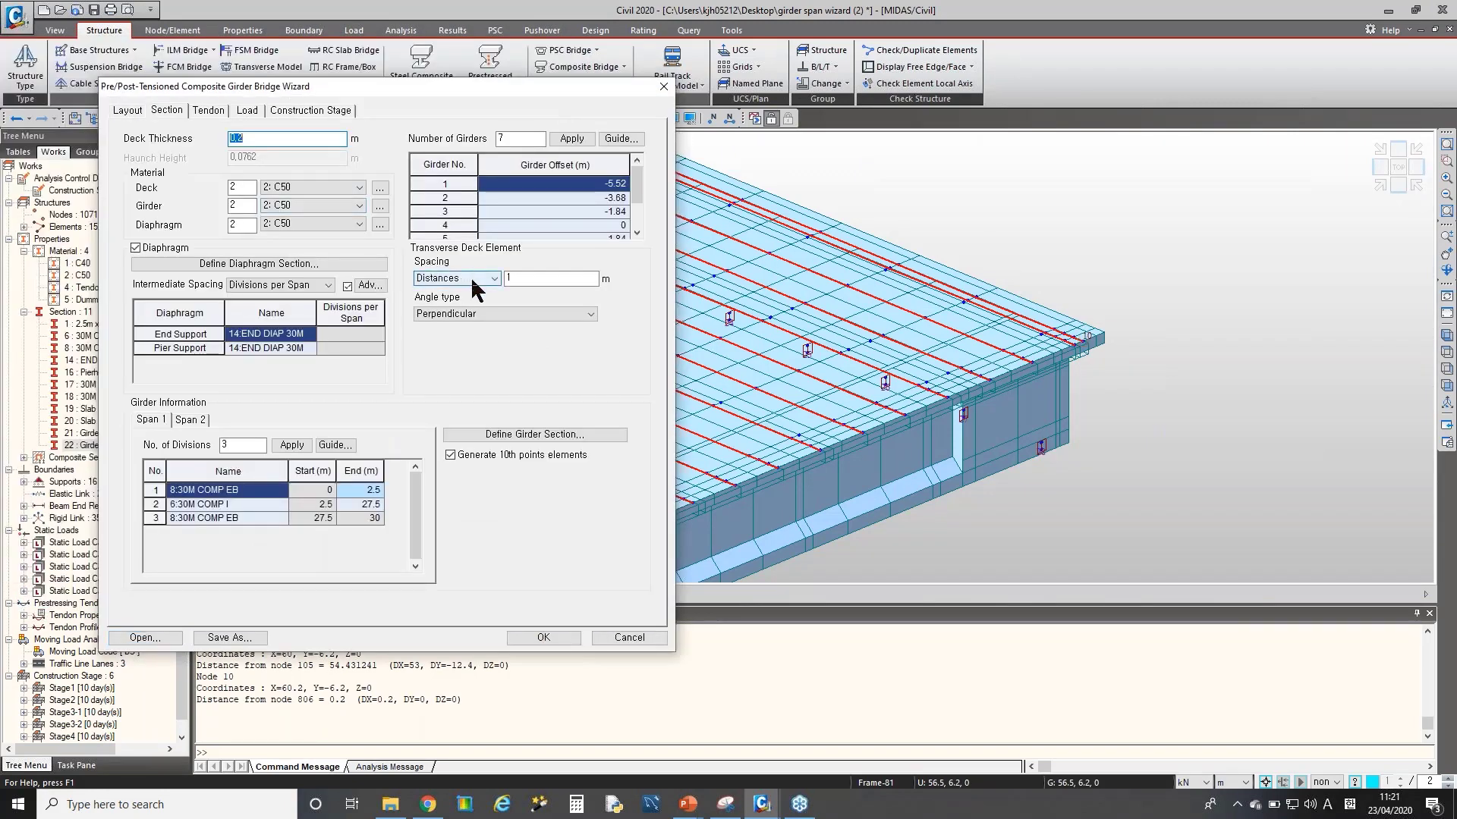
{"action": "left_click_drag", "start_coordinate": [512, 281], "coordinate": [505, 277]}
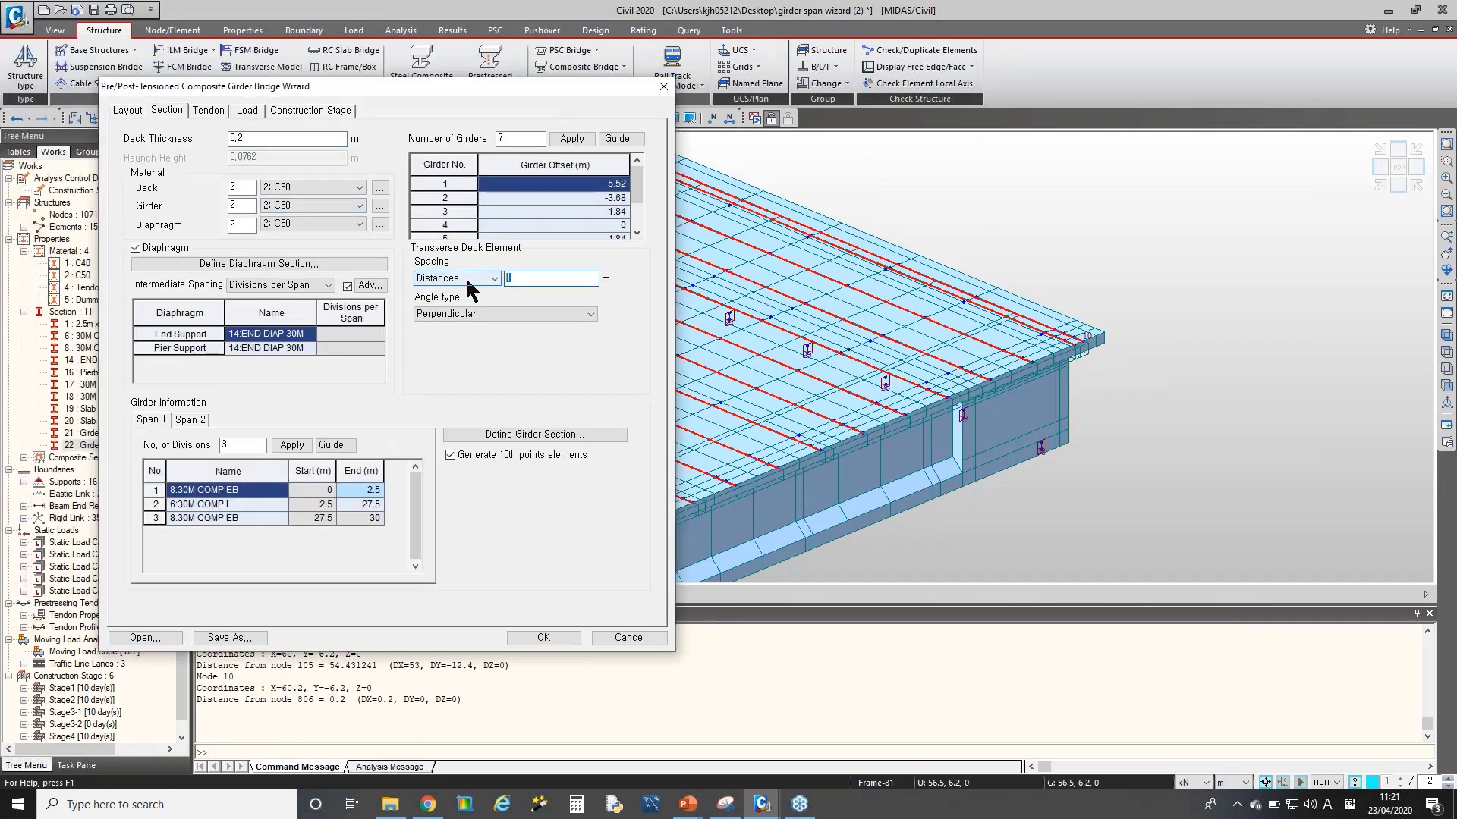
- Set the transverse deck element spacing type to Divisions with a value of 5
{"action": "left_click", "coordinate": [470, 278]}
{"action": "left_click", "coordinate": [475, 291]}
{"action": "double_click", "coordinate": [531, 279]}
{"action": "type", "text": "5"}
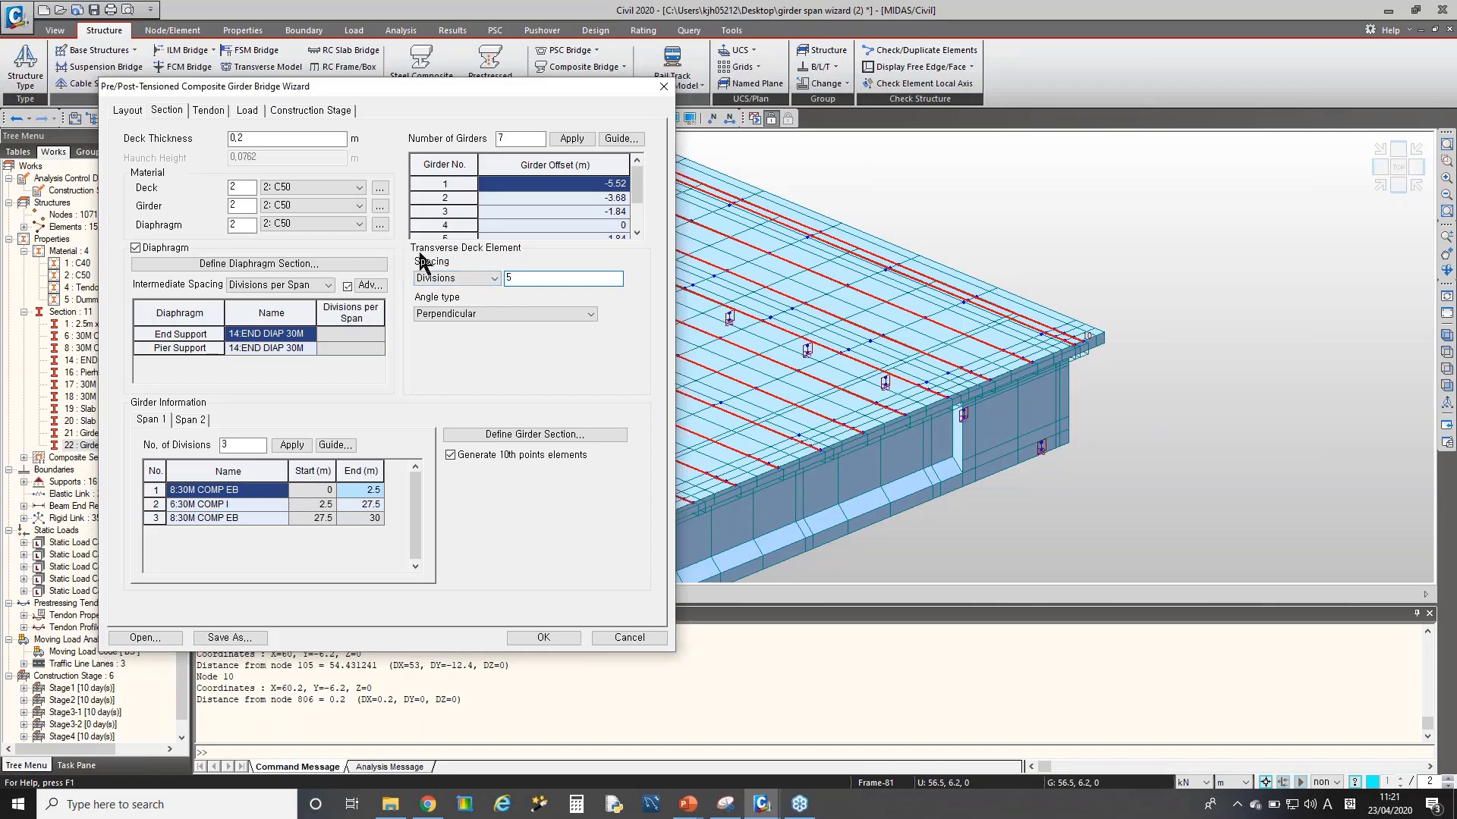
- Try Divisions per Span as the transverse deck element spacing type and return it to Divisions
{"action": "left_click", "coordinate": [457, 277]}
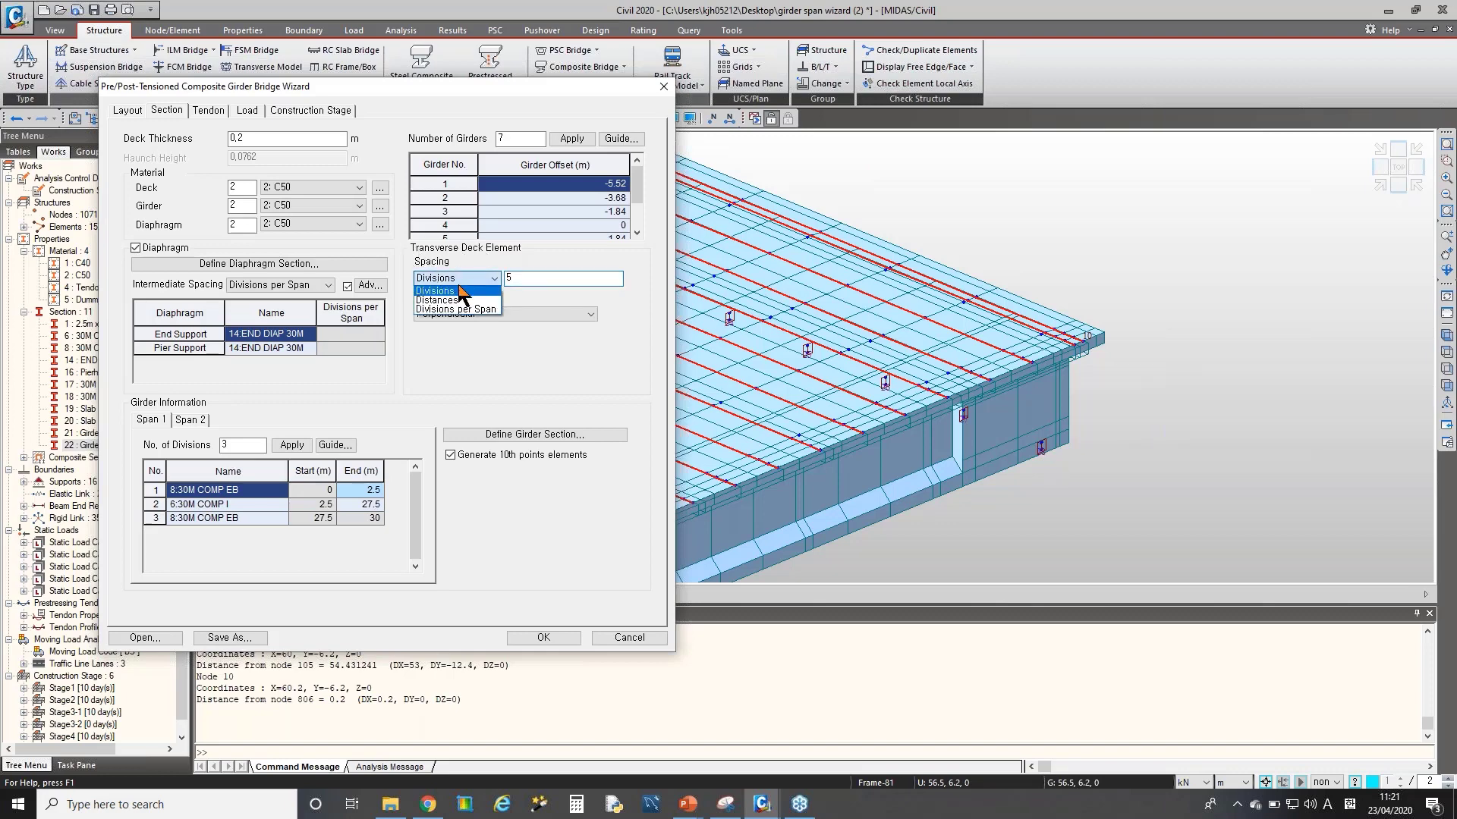
{"action": "left_click", "coordinate": [472, 302]}
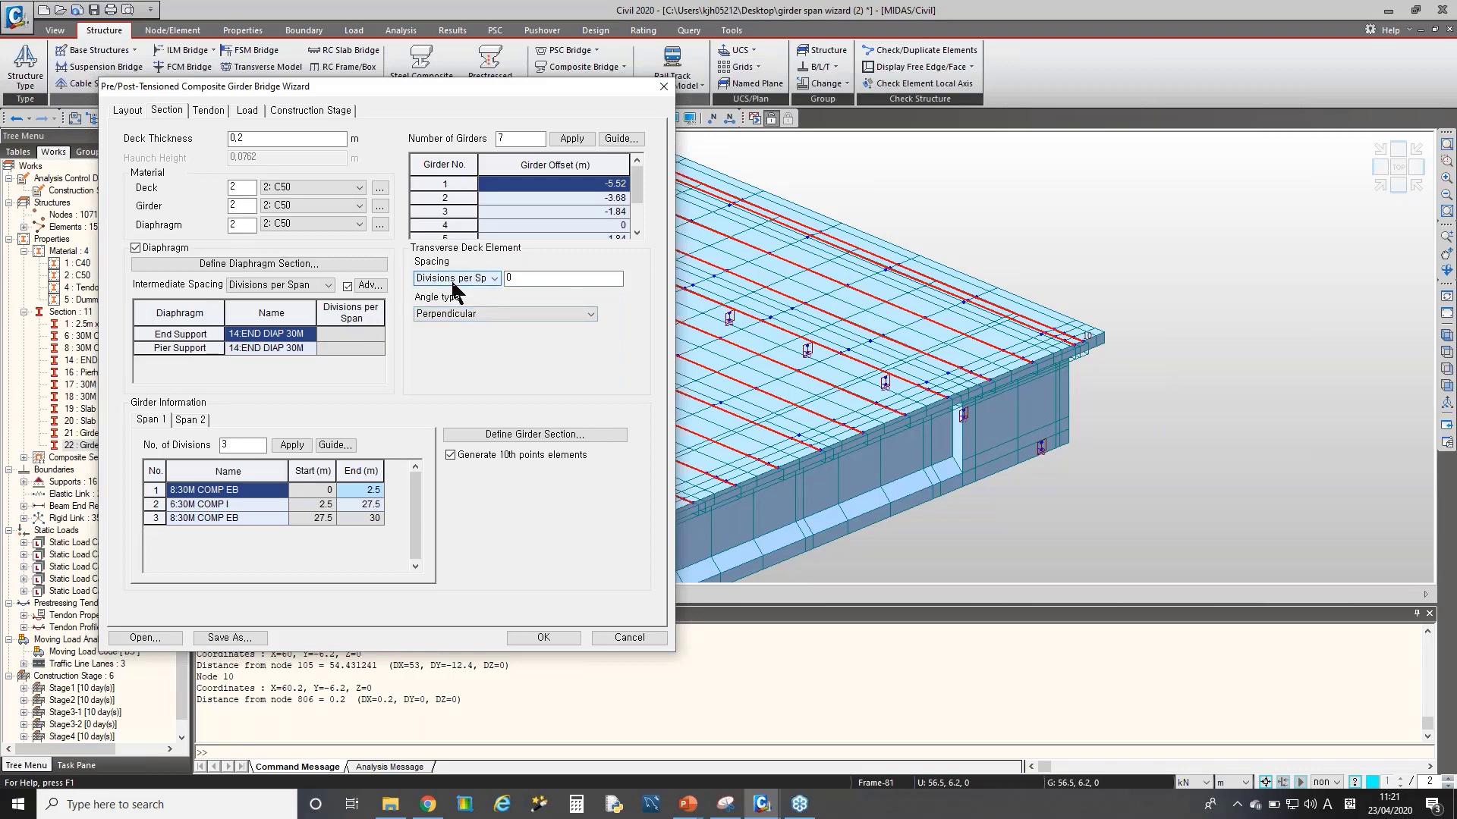
{"action": "left_click", "coordinate": [480, 279]}
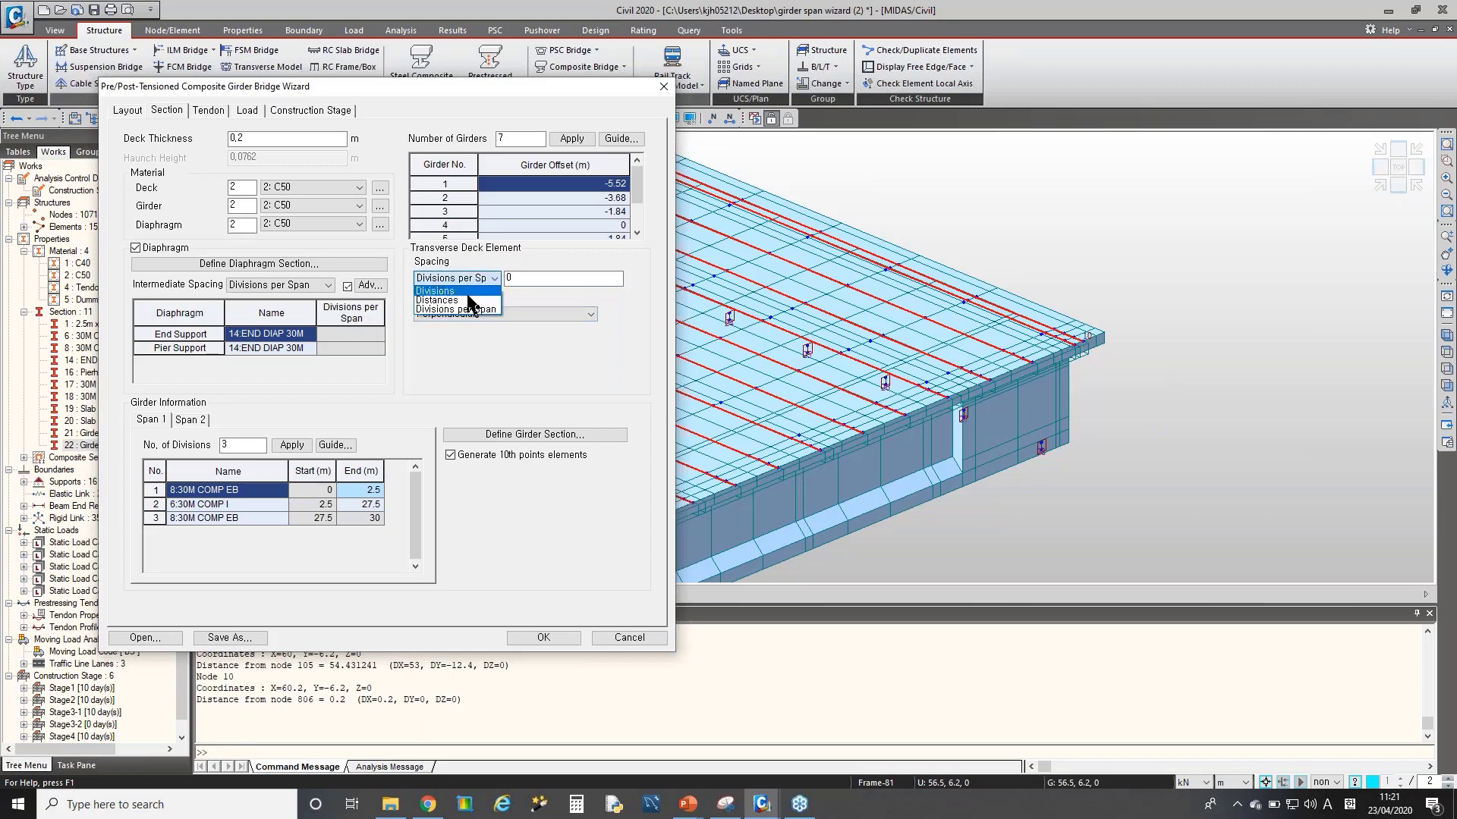
{"action": "left_click", "coordinate": [470, 290]}
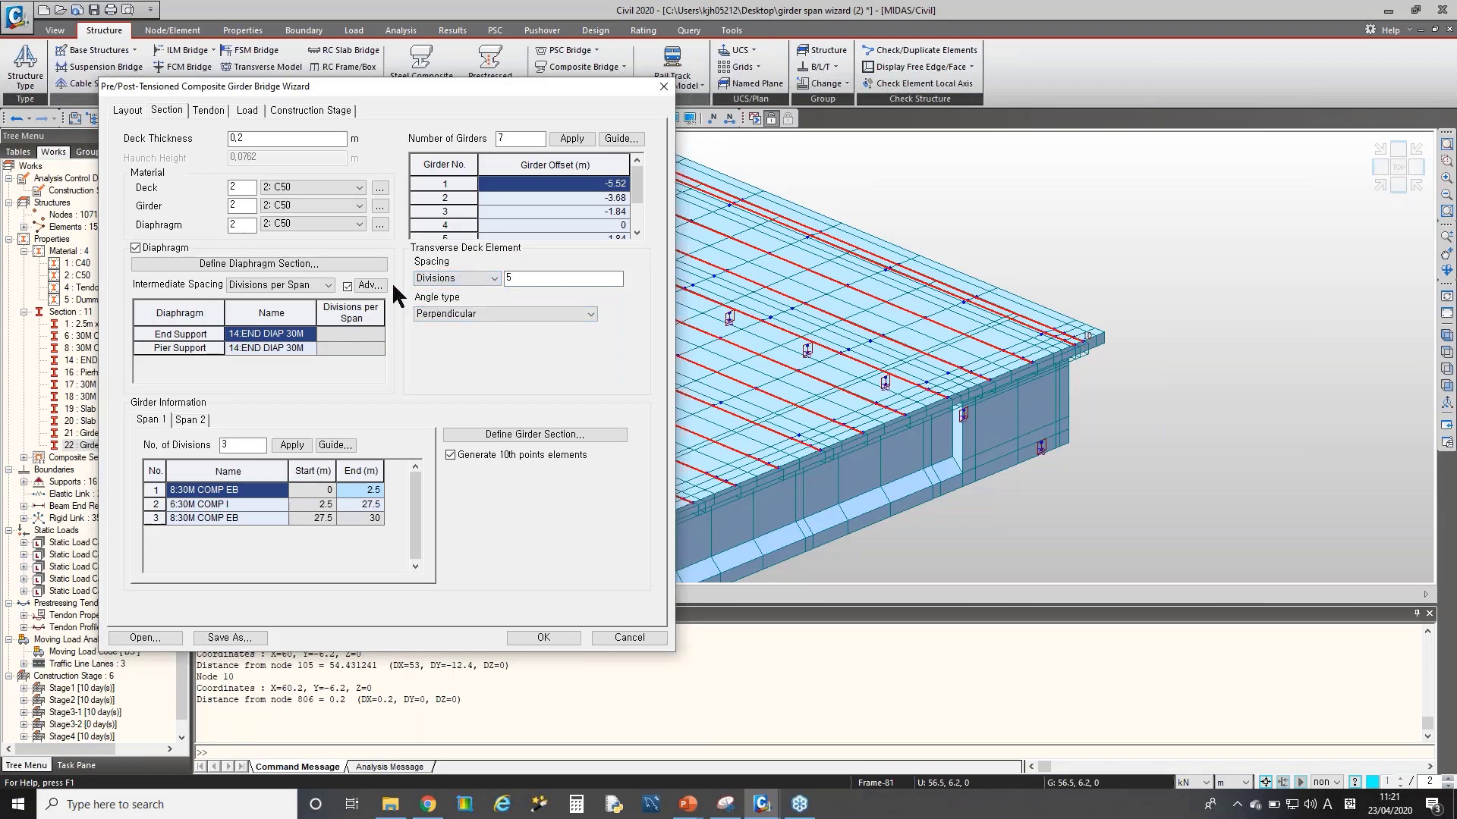
- Examine the Diaphragm option and its advanced diaphragm modeling settings, and cancel the bridge wizard without applying anything
{"action": "left_click", "coordinate": [135, 249]}
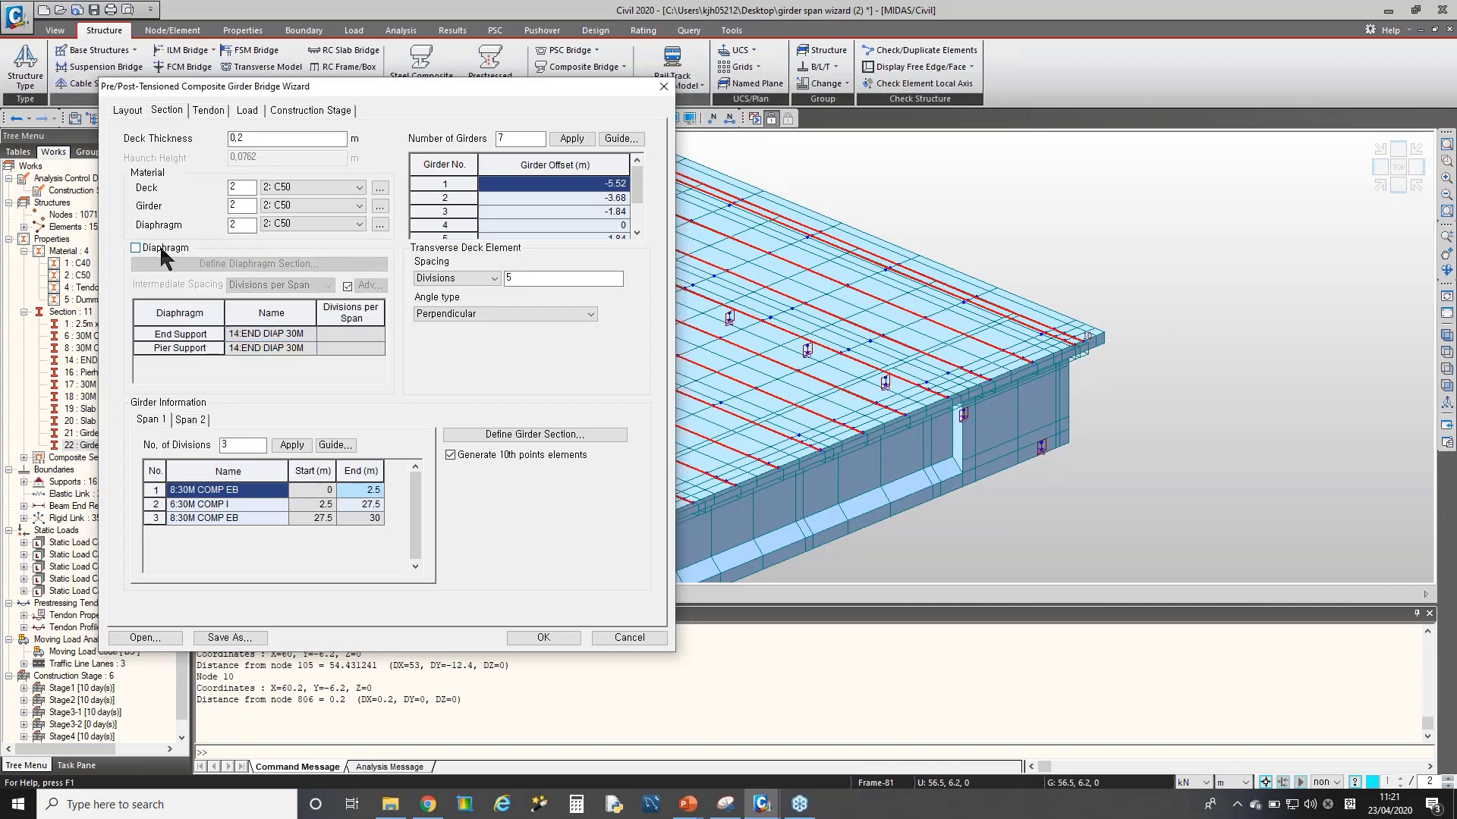
{"action": "left_click", "coordinate": [136, 248]}
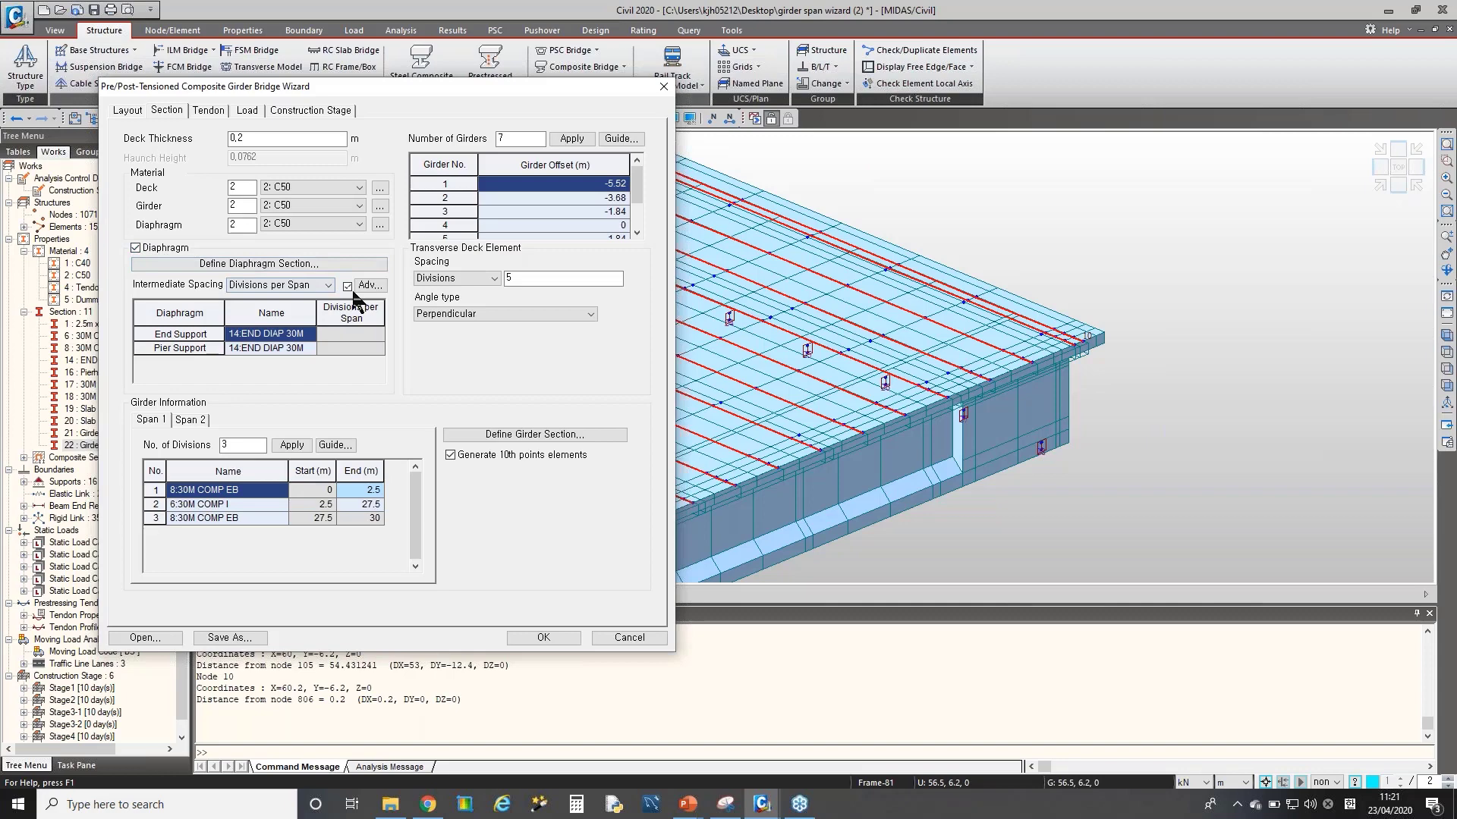
{"action": "left_click", "coordinate": [370, 285]}
{"action": "left_click_drag", "start_coordinate": [363, 309], "coordinate": [465, 285]}
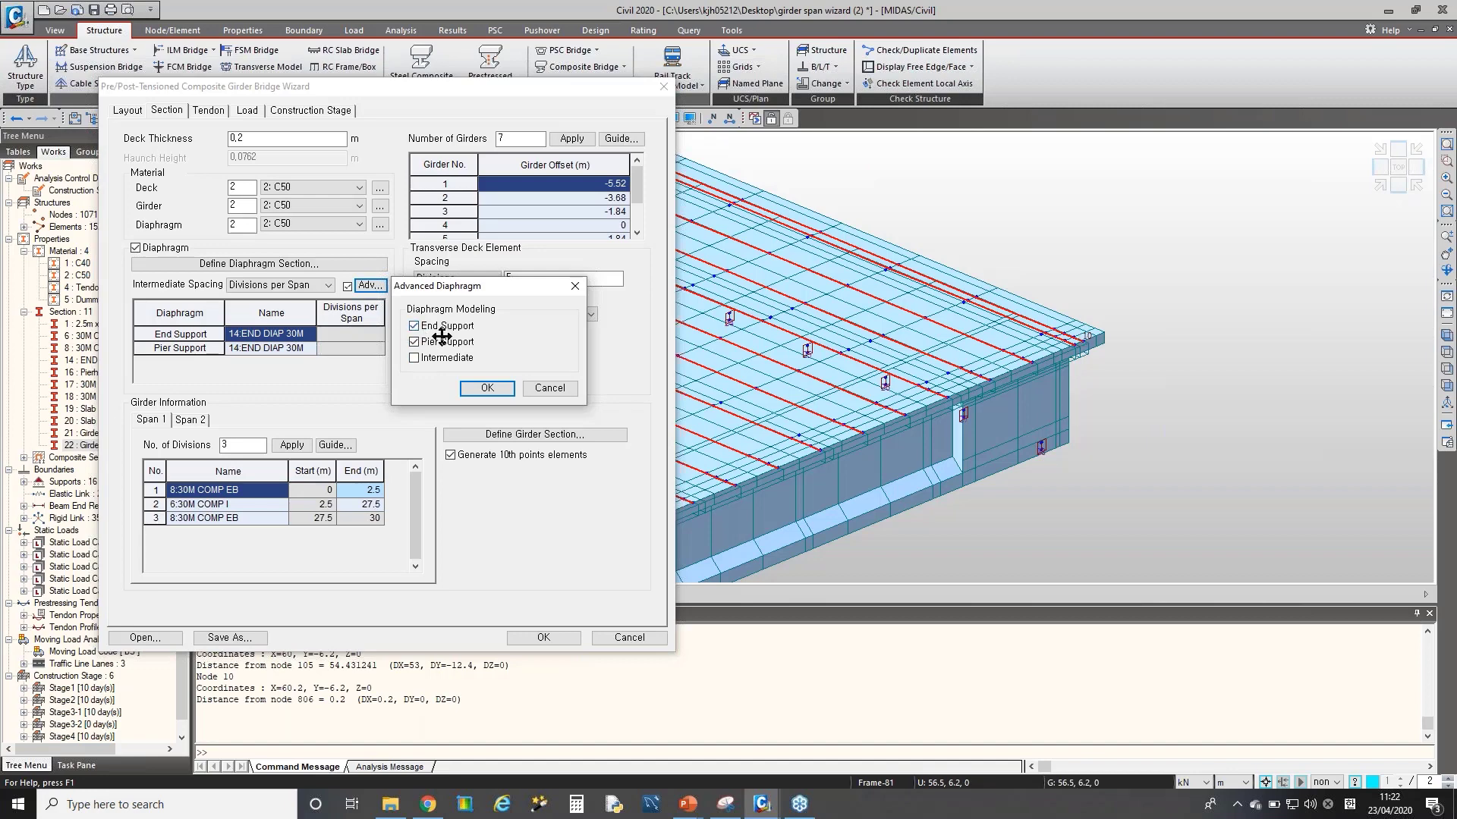
{"action": "left_click", "coordinate": [540, 388]}
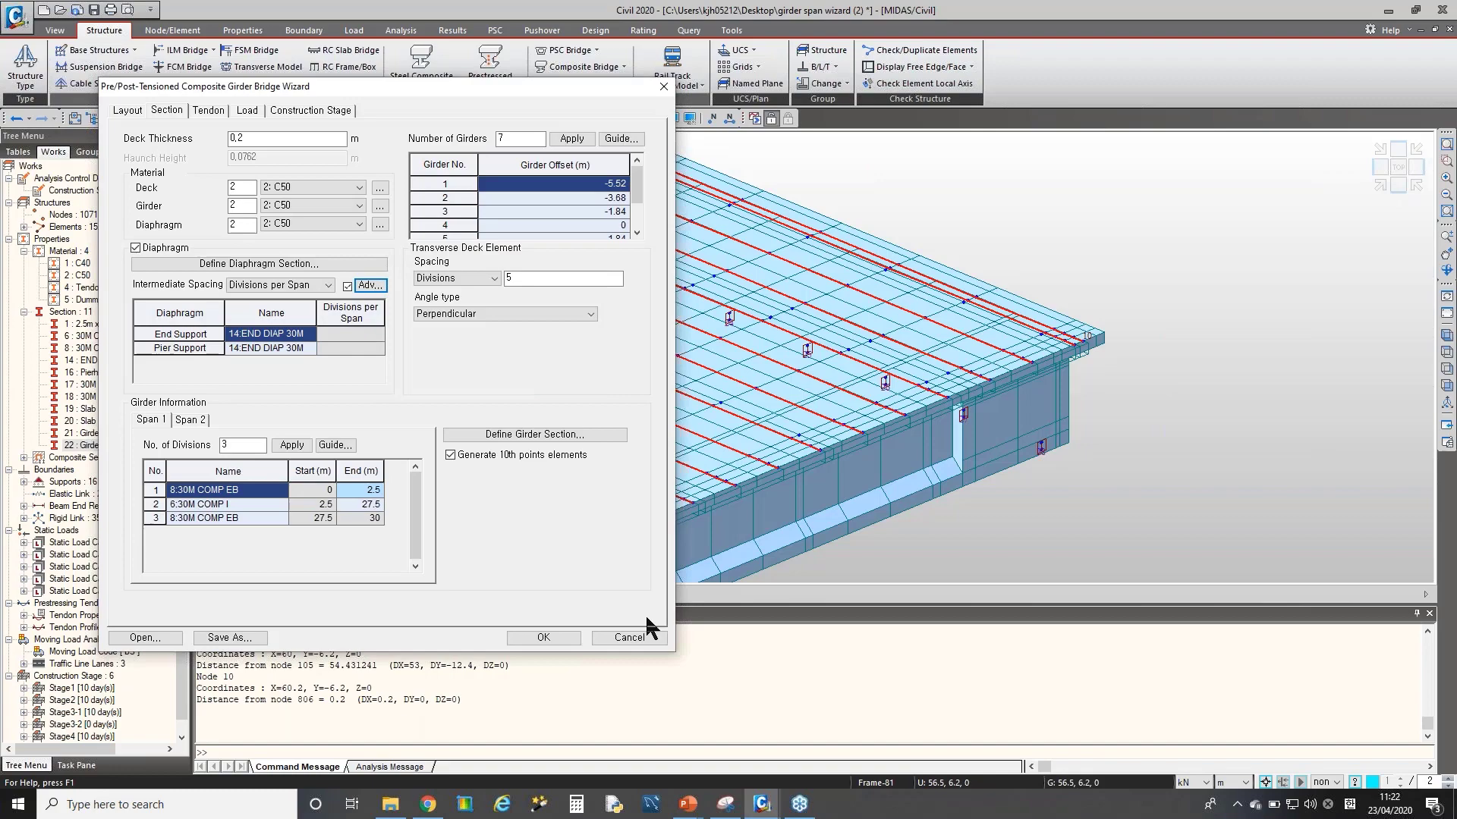
{"action": "left_click", "coordinate": [629, 637]}
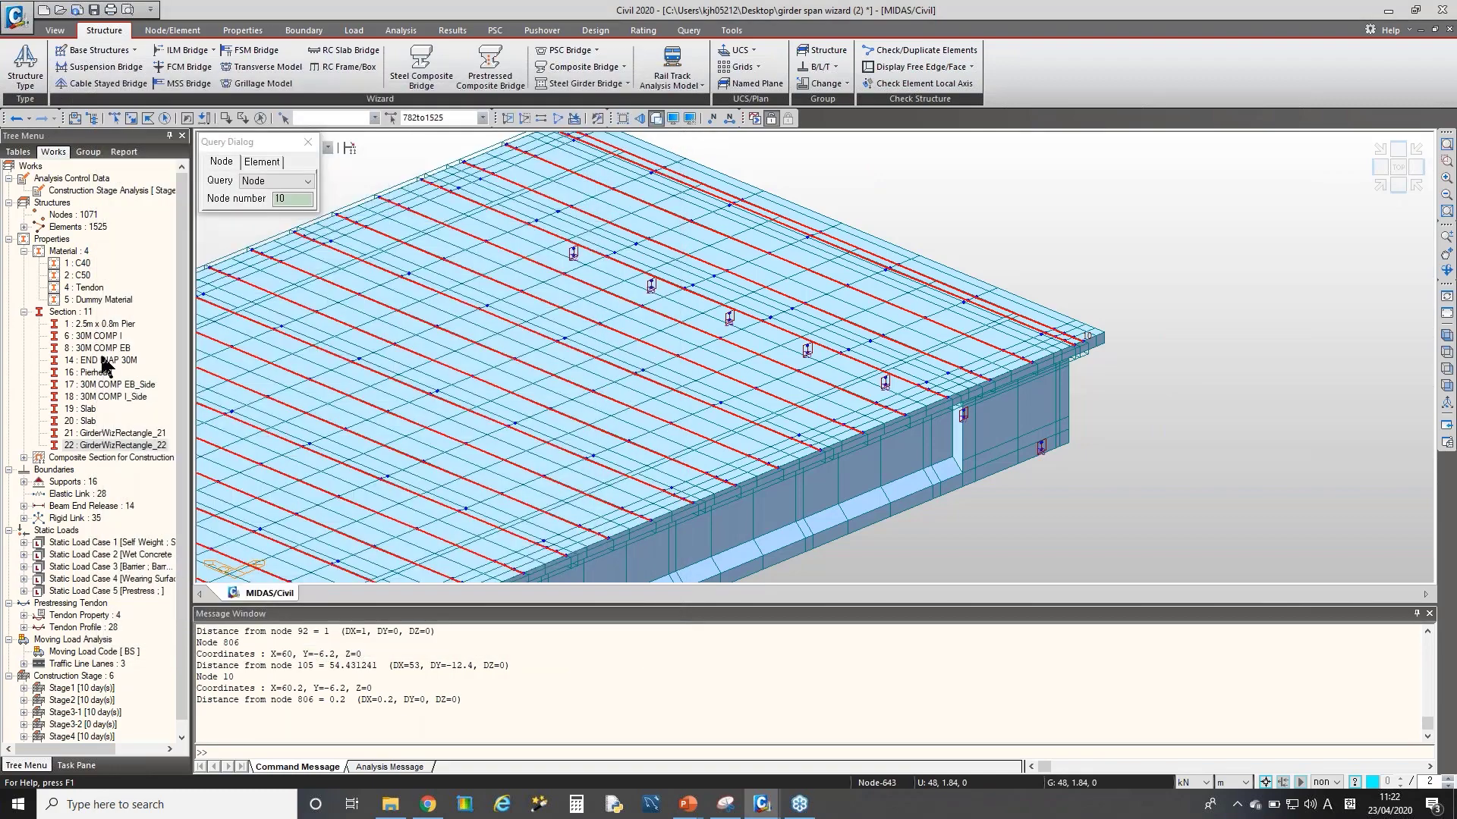
- Select the elements of section 14 END DIAP 30M to examine where the end and pier diaphragms lie in the model
{"action": "left_click", "coordinate": [98, 361]}
{"action": "scroll", "coordinate": [643, 349], "scroll_direction": "down", "scroll_amount": 5}
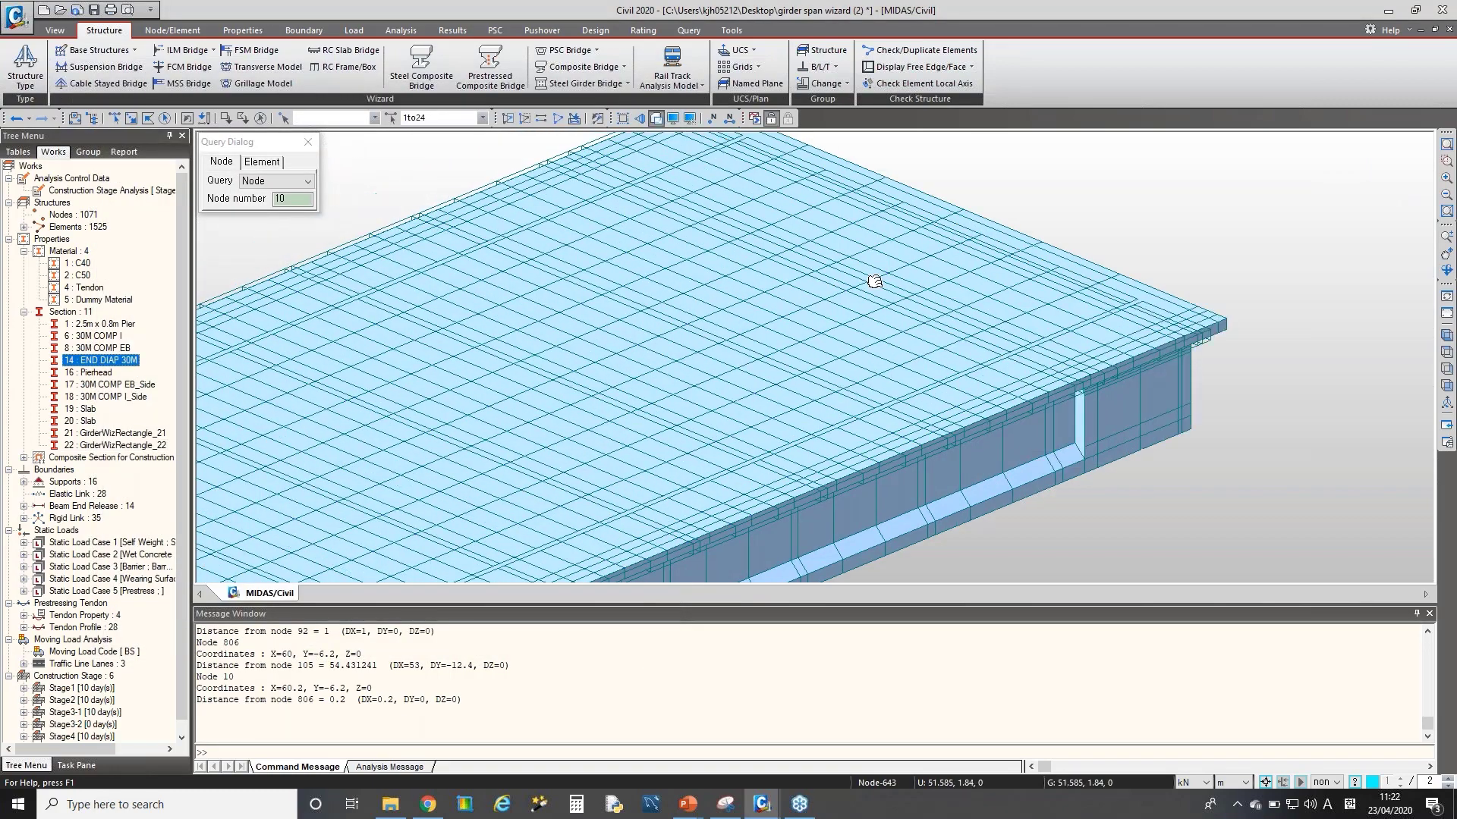
{"action": "scroll", "coordinate": [642, 349], "scroll_direction": "down", "scroll_amount": 3}
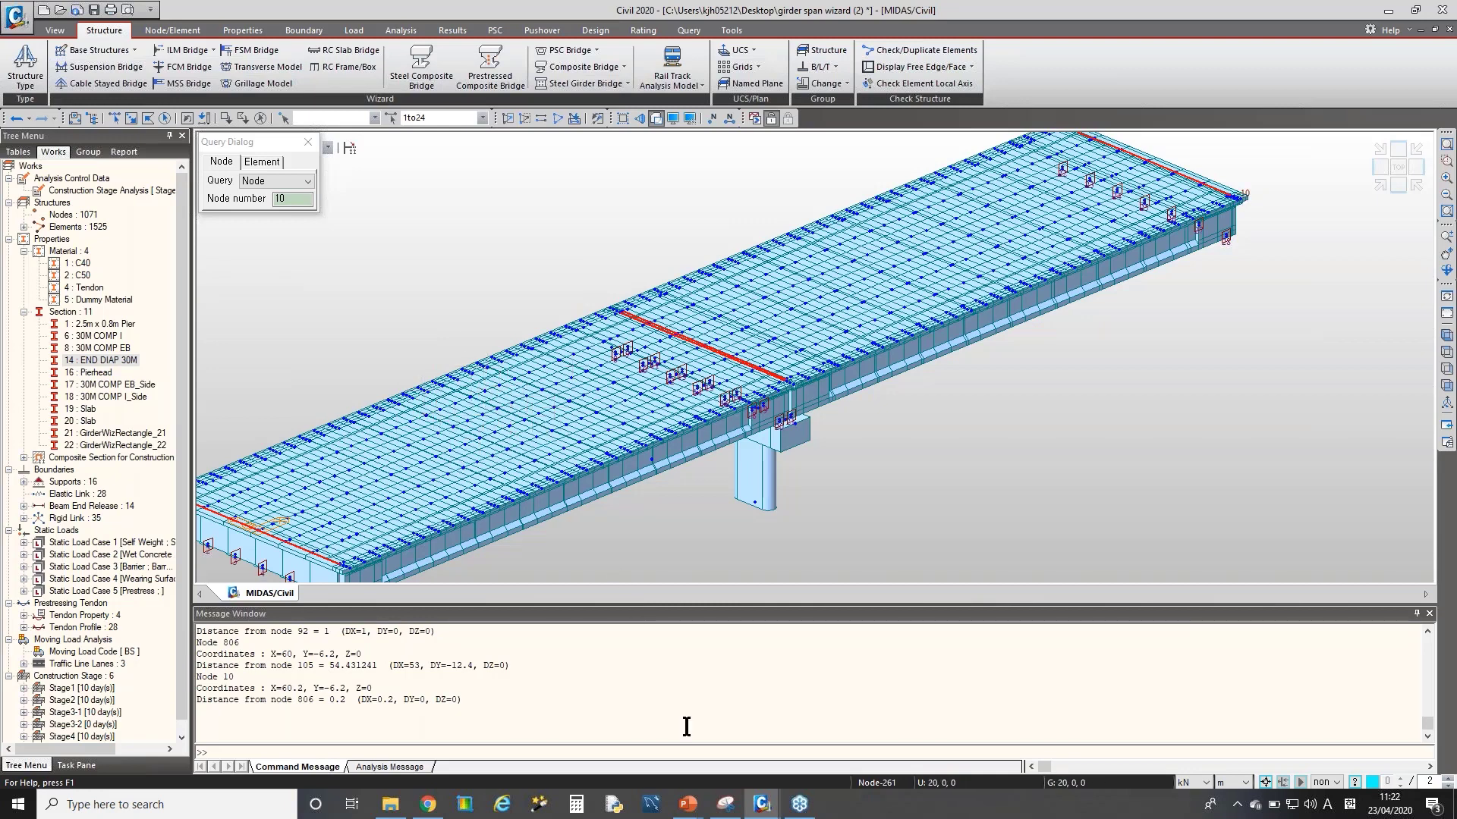
- Switch to the Snipping Tool capture of the wizard and mark the girder names and the start and end distances in red
{"action": "left_click", "coordinate": [726, 804]}
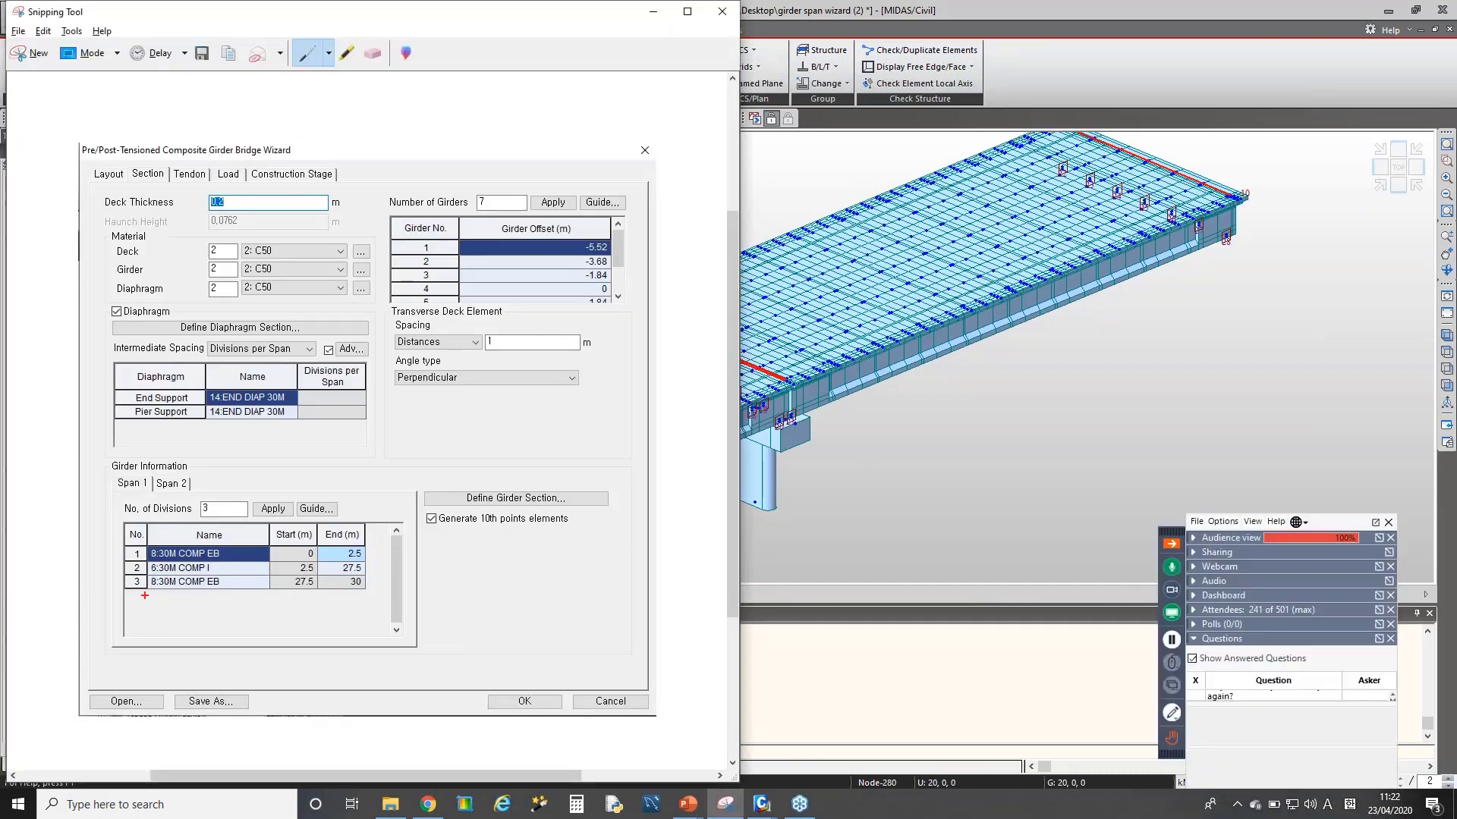
{"action": "mouse_move", "coordinate": [112, 539]}
{"action": "left_mouse_down"}
{"action": "mouse_move", "coordinate": [141, 522]}
{"action": "mouse_move", "coordinate": [225, 594]}
{"action": "mouse_move", "coordinate": [116, 535]}
{"action": "left_mouse_up"}
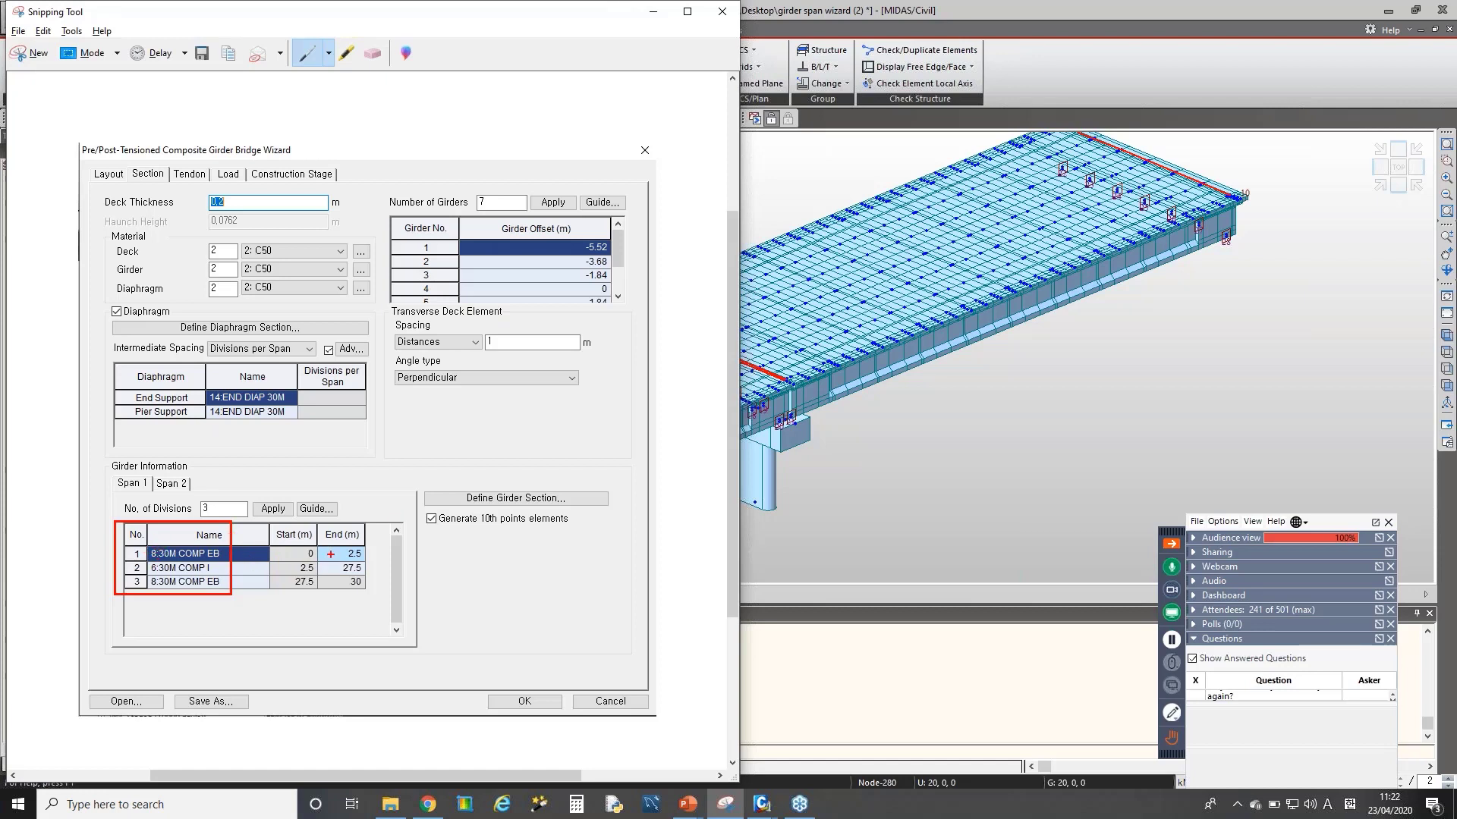
{"action": "mouse_move", "coordinate": [270, 523]}
{"action": "left_mouse_down"}
{"action": "mouse_move", "coordinate": [348, 590]}
{"action": "mouse_move", "coordinate": [270, 523]}
{"action": "left_mouse_up"}
{"action": "left_click_drag", "start_coordinate": [287, 565], "coordinate": [355, 575]}
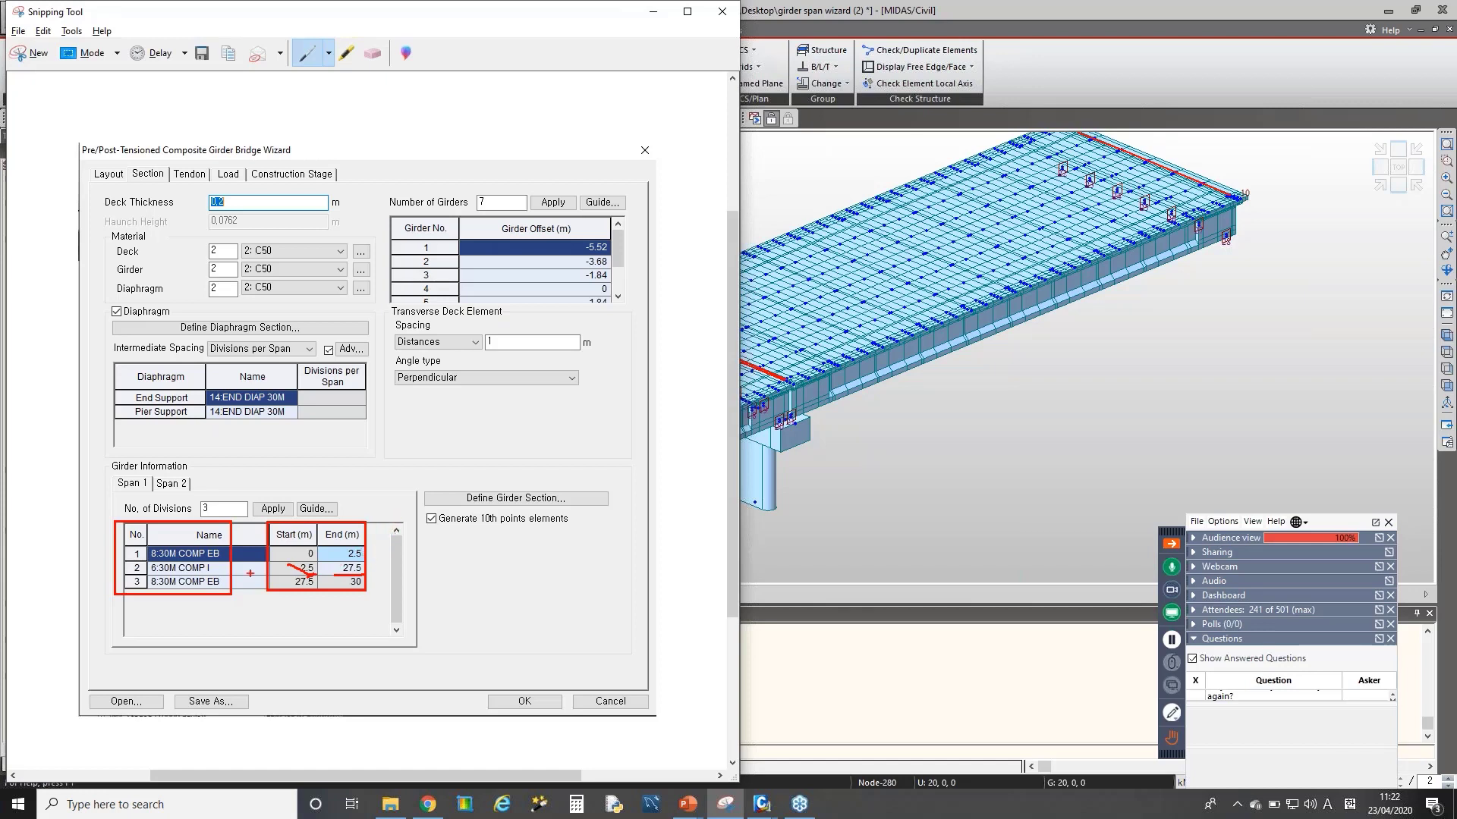
- Underline the second and third girder names in the Span 1 capture and switch back to midas Civil
{"action": "left_click_drag", "start_coordinate": [151, 578], "coordinate": [221, 572]}
{"action": "left_click_drag", "start_coordinate": [142, 587], "coordinate": [226, 584]}
{"action": "key", "text": "alt+Tab"}
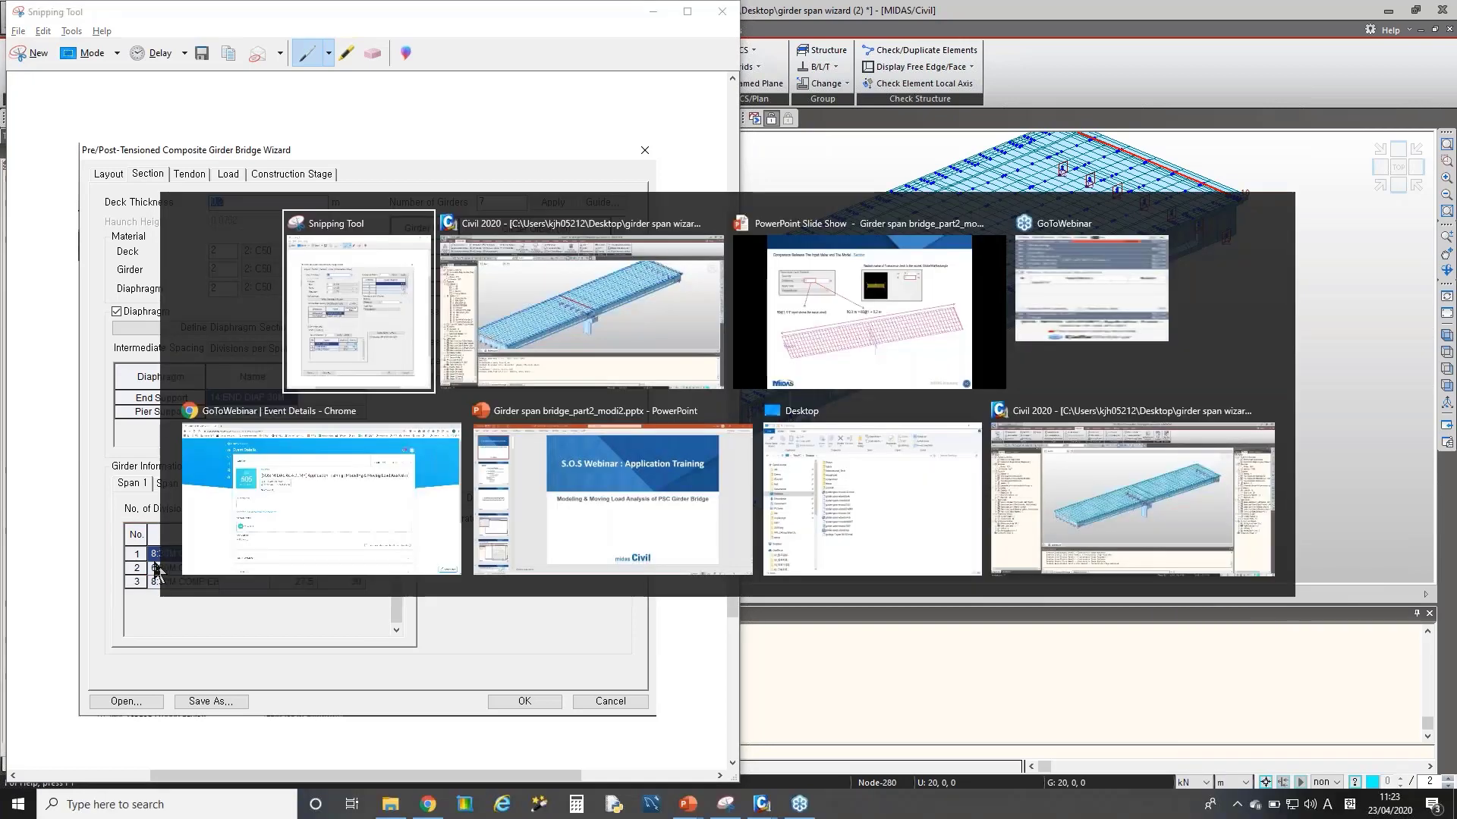
{"action": "key", "text": "alt+Tab"}
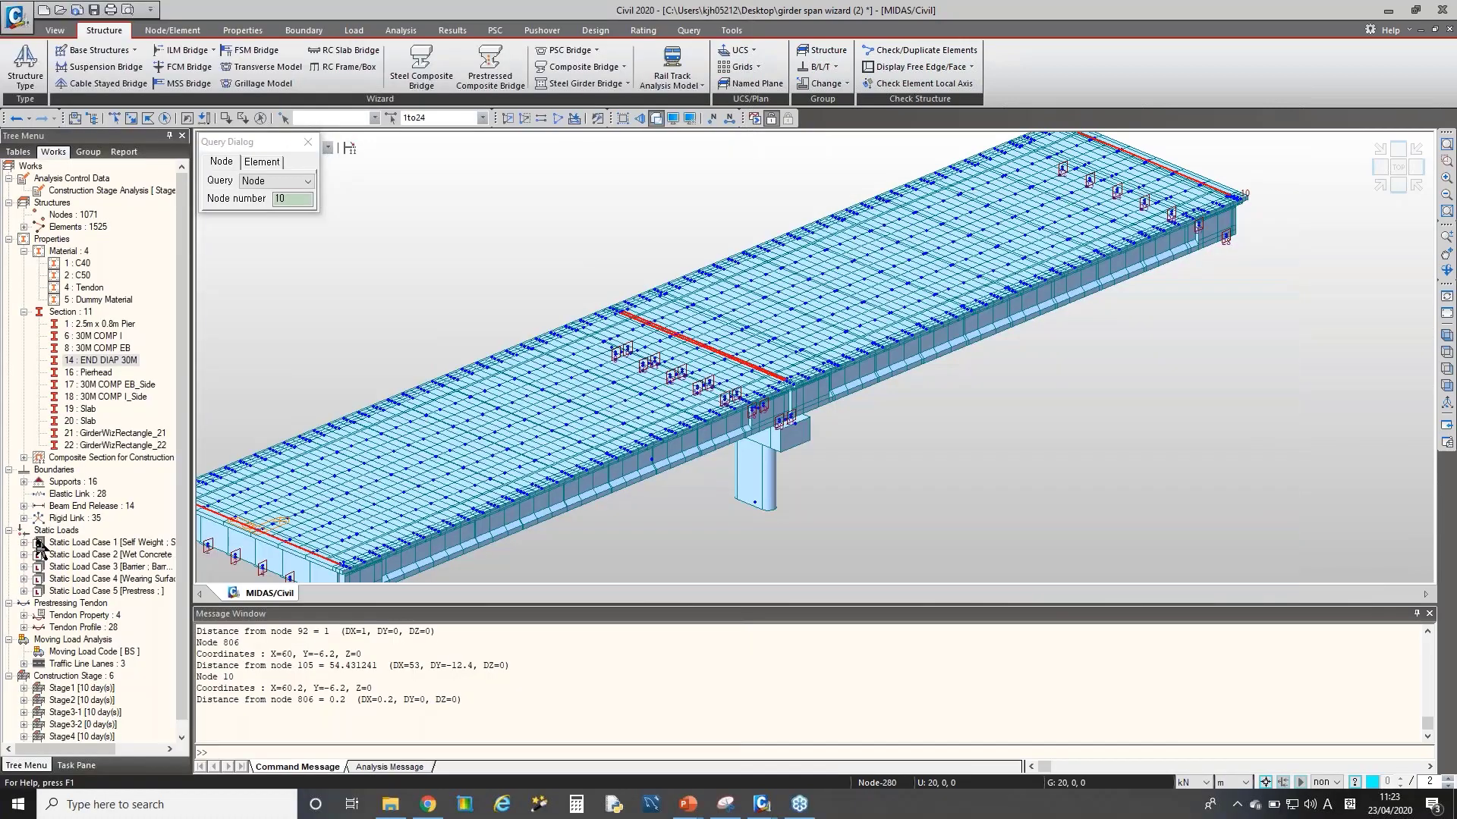
- Select the elements of sections 8 : 30M COMP EB and 6 : 30M COMP I alternately to compare their locations along the girders
{"action": "left_click", "coordinate": [98, 336]}
{"action": "left_click", "coordinate": [91, 359]}
{"action": "left_click", "coordinate": [91, 348]}
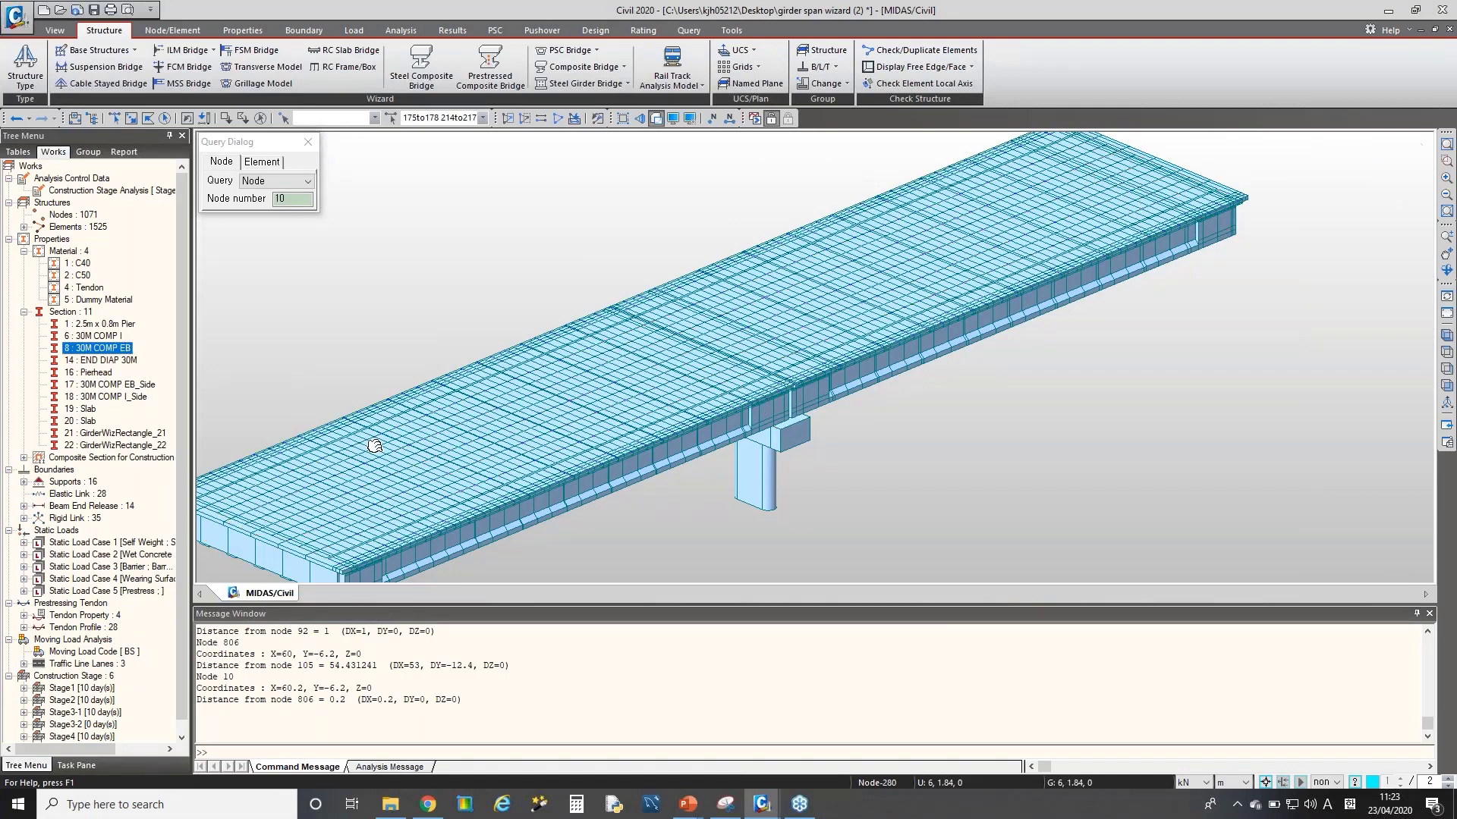
{"action": "middle_click_drag", "start_coordinate": [262, 548], "coordinate": [311, 507]}
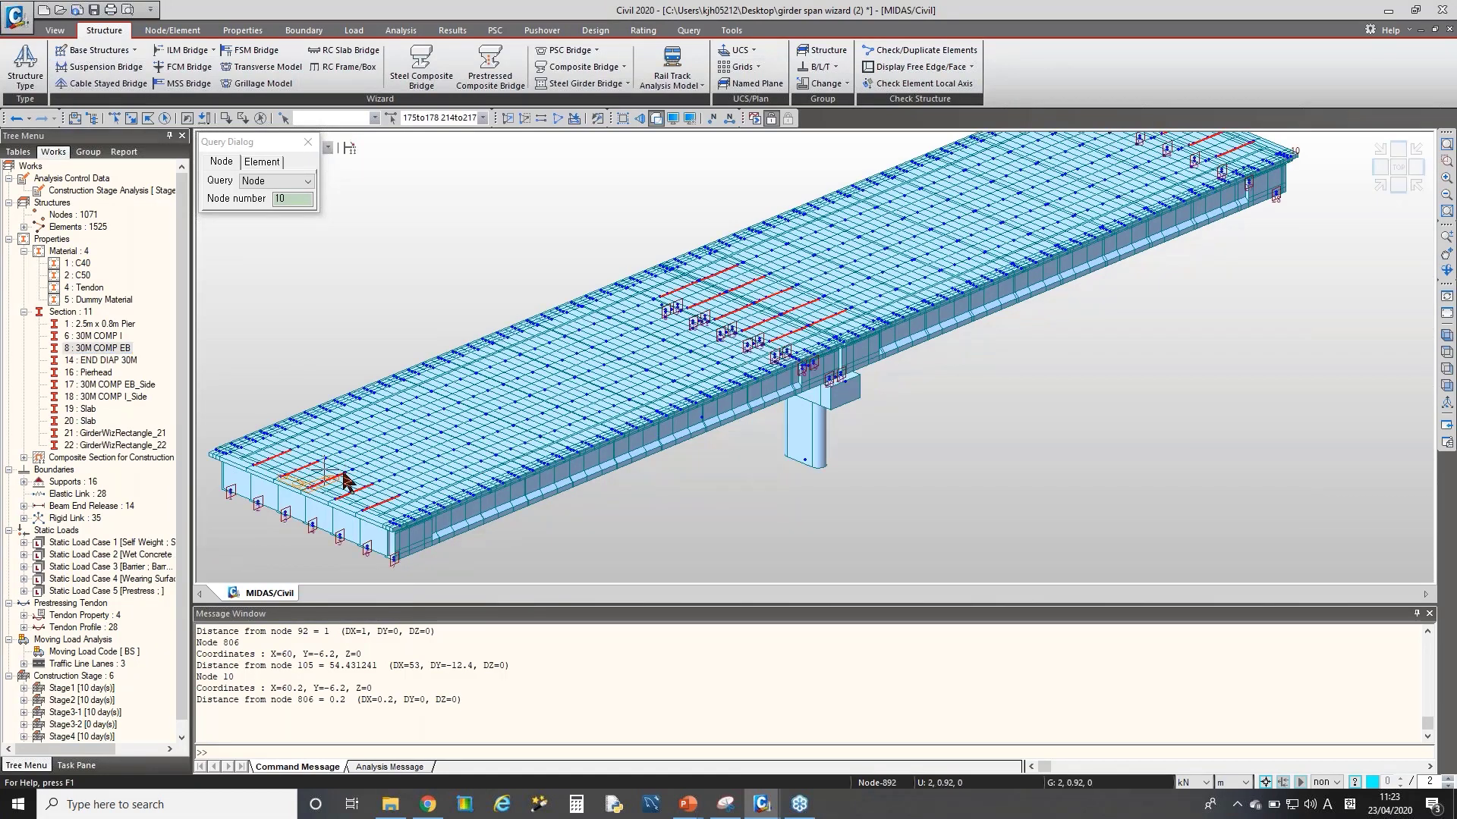
{"action": "left_click", "coordinate": [99, 336]}
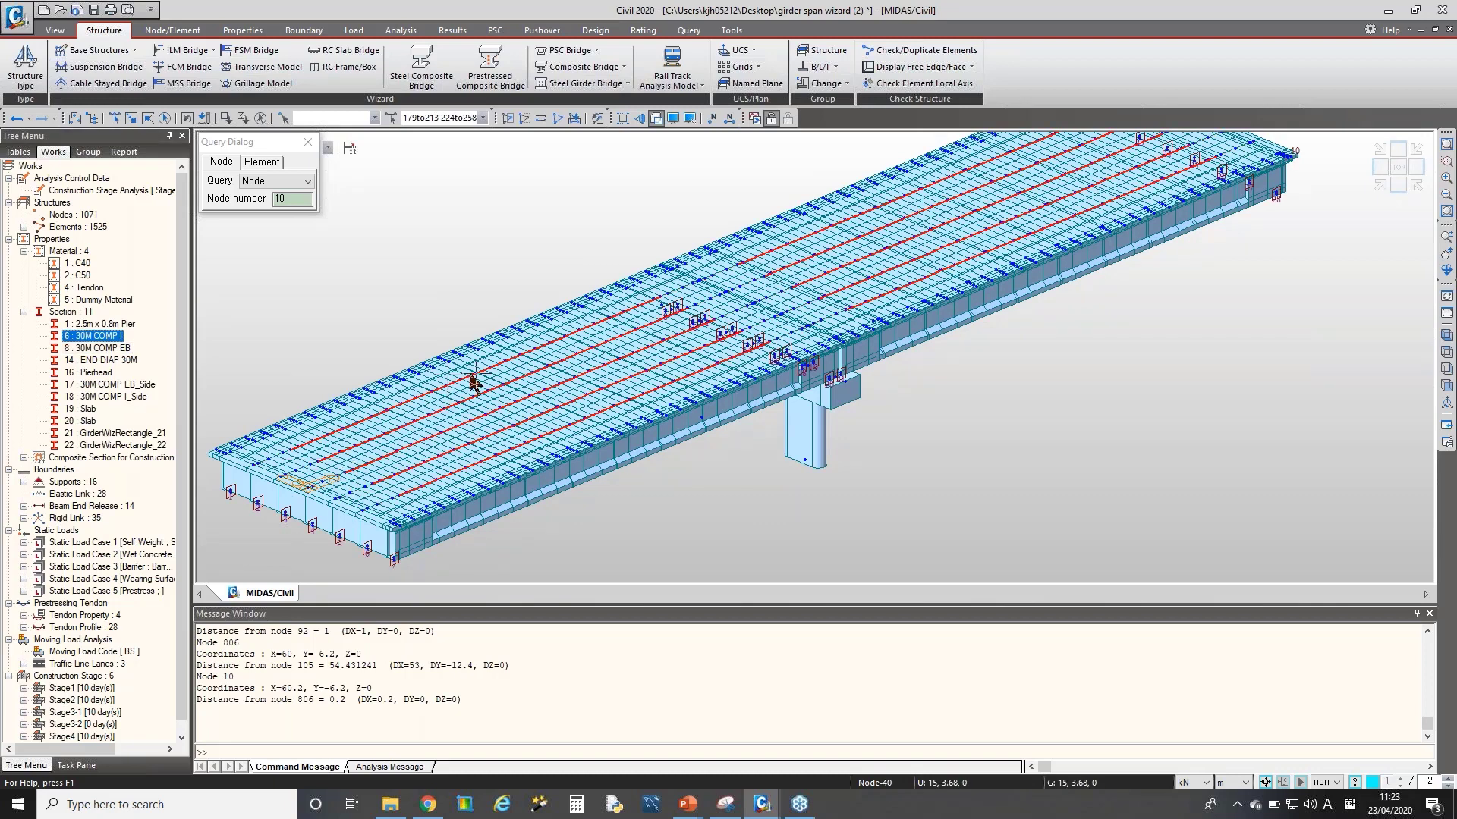
{"action": "left_click", "coordinate": [95, 349]}
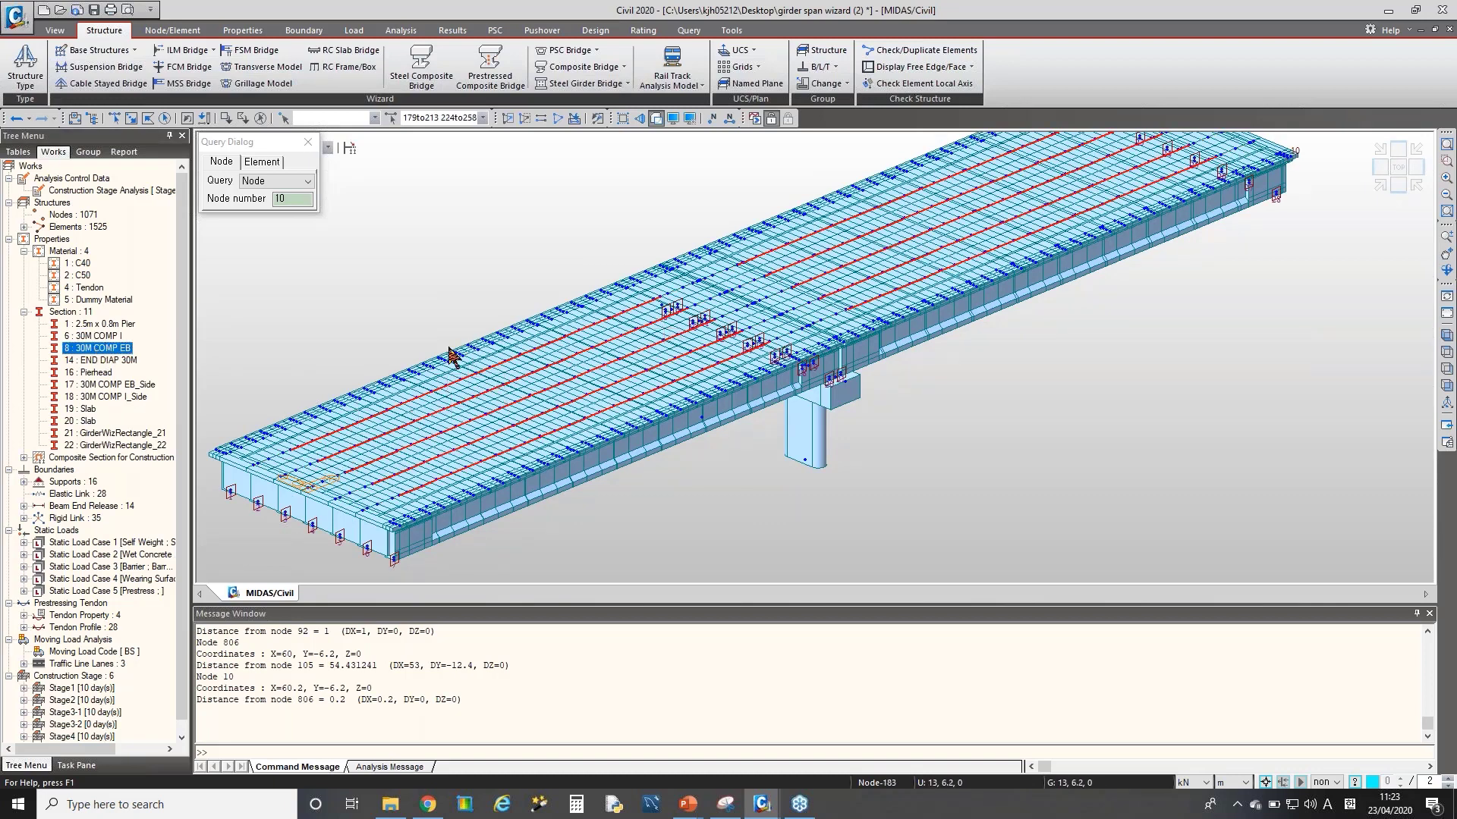
{"action": "left_click", "coordinate": [114, 349]}
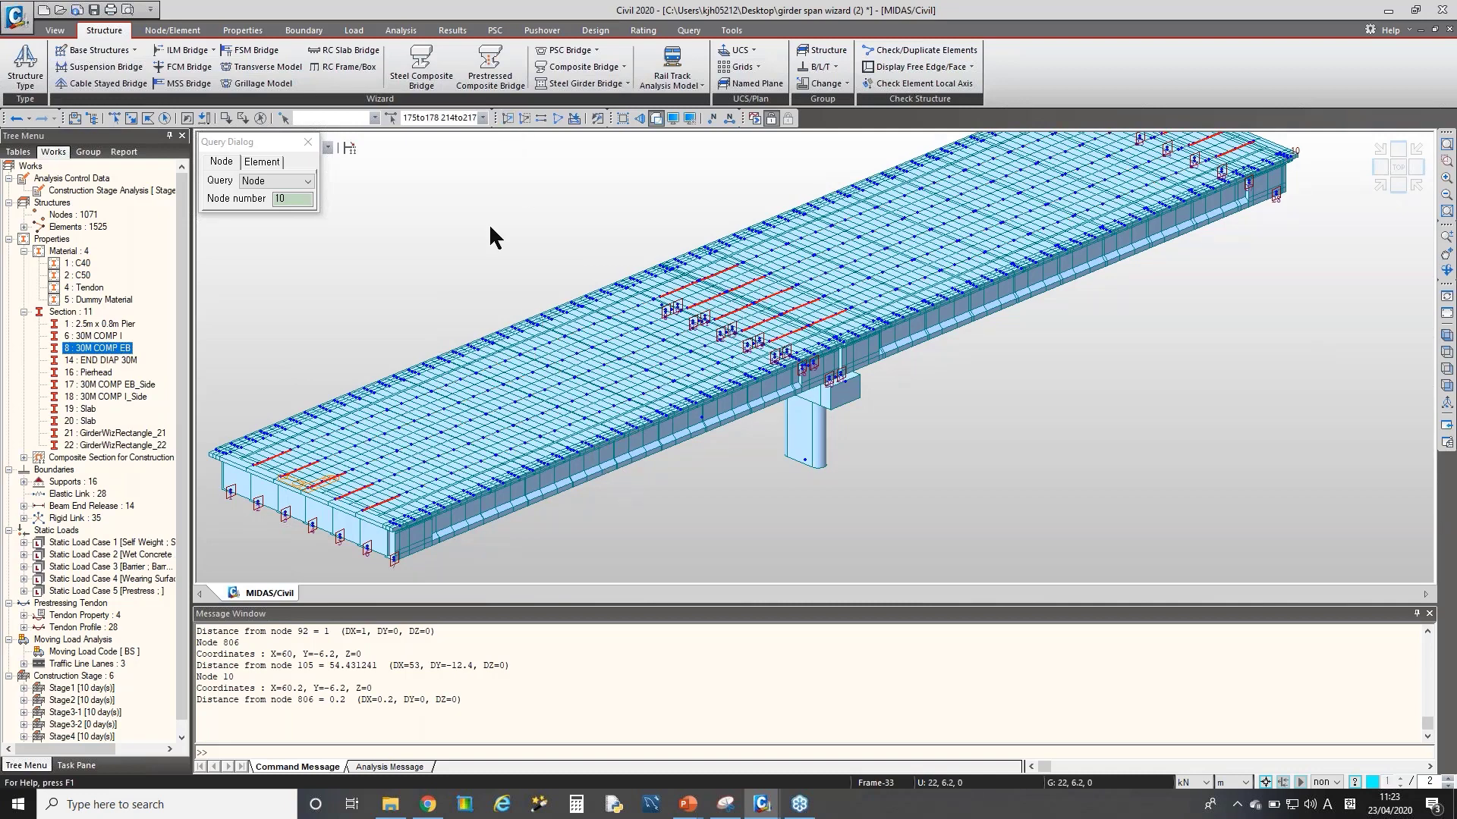
- Switch to the Snipping Tool capture, mark the Span 1 and Span 2 headings of the girder information, and minimize the capture
{"action": "key", "text": "alt+Tab"}
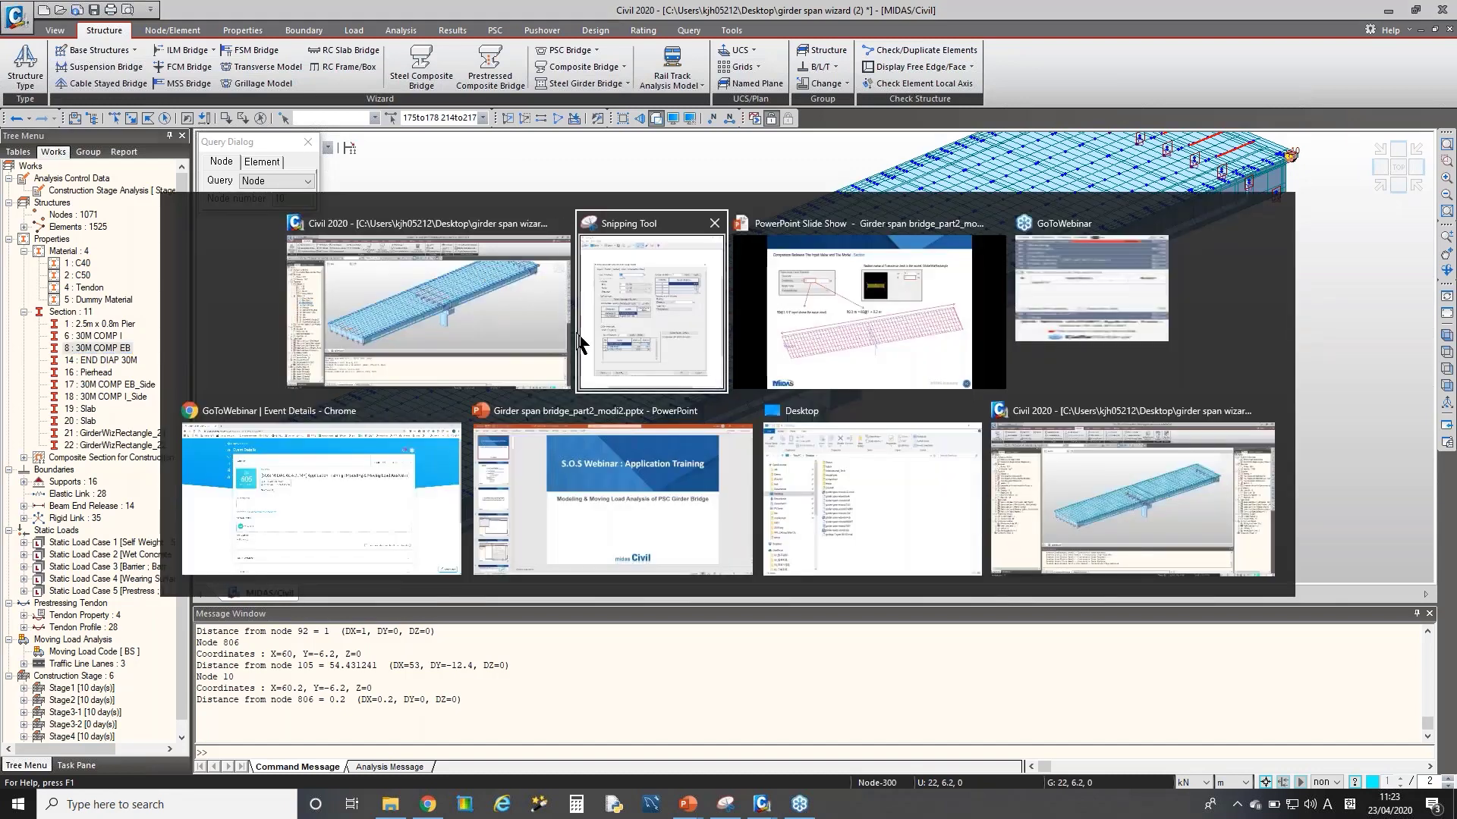
{"action": "left_click", "coordinate": [651, 303]}
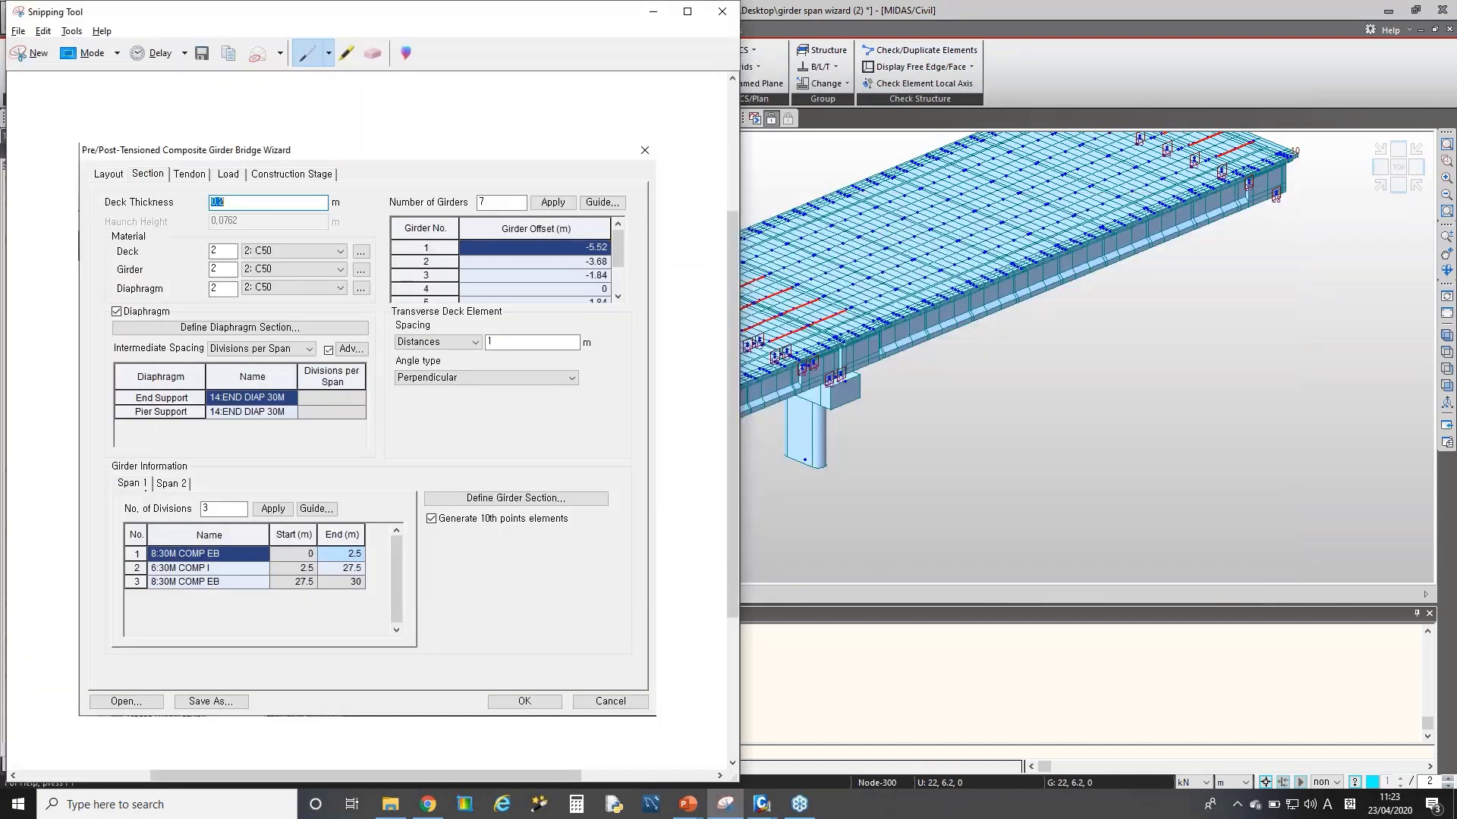
{"action": "mouse_move", "coordinate": [149, 473]}
{"action": "left_mouse_down"}
{"action": "mouse_move", "coordinate": [112, 476]}
{"action": "mouse_move", "coordinate": [159, 493]}
{"action": "mouse_move", "coordinate": [120, 470]}
{"action": "mouse_move", "coordinate": [202, 473]}
{"action": "mouse_move", "coordinate": [194, 498]}
{"action": "mouse_move", "coordinate": [175, 483]}
{"action": "left_mouse_up"}
{"action": "left_click", "coordinate": [643, 10]}
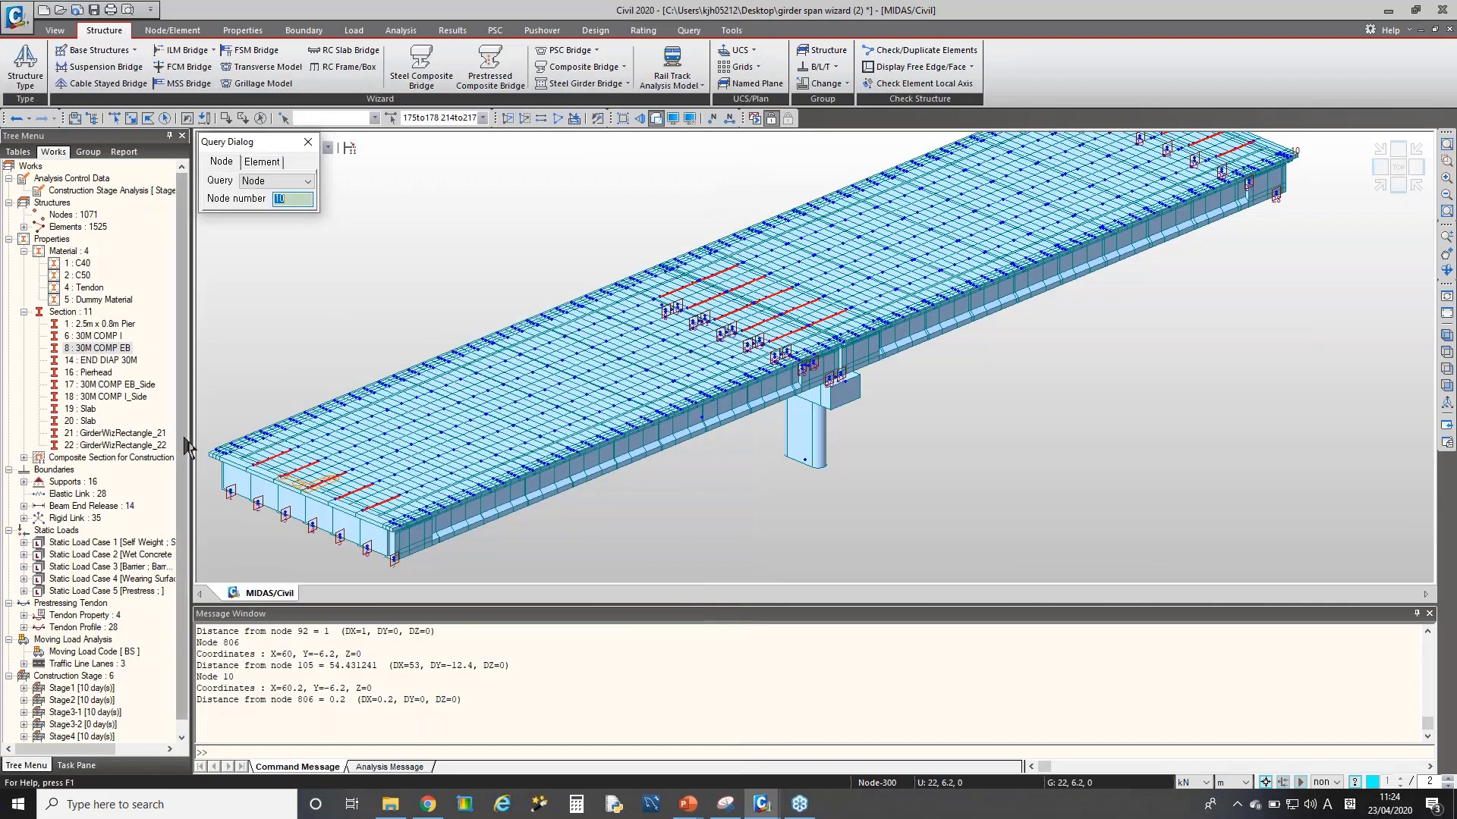
- Display the tendon profiles in the model and examine them in front view at the start of span 1
{"action": "right_click", "coordinate": [85, 615]}
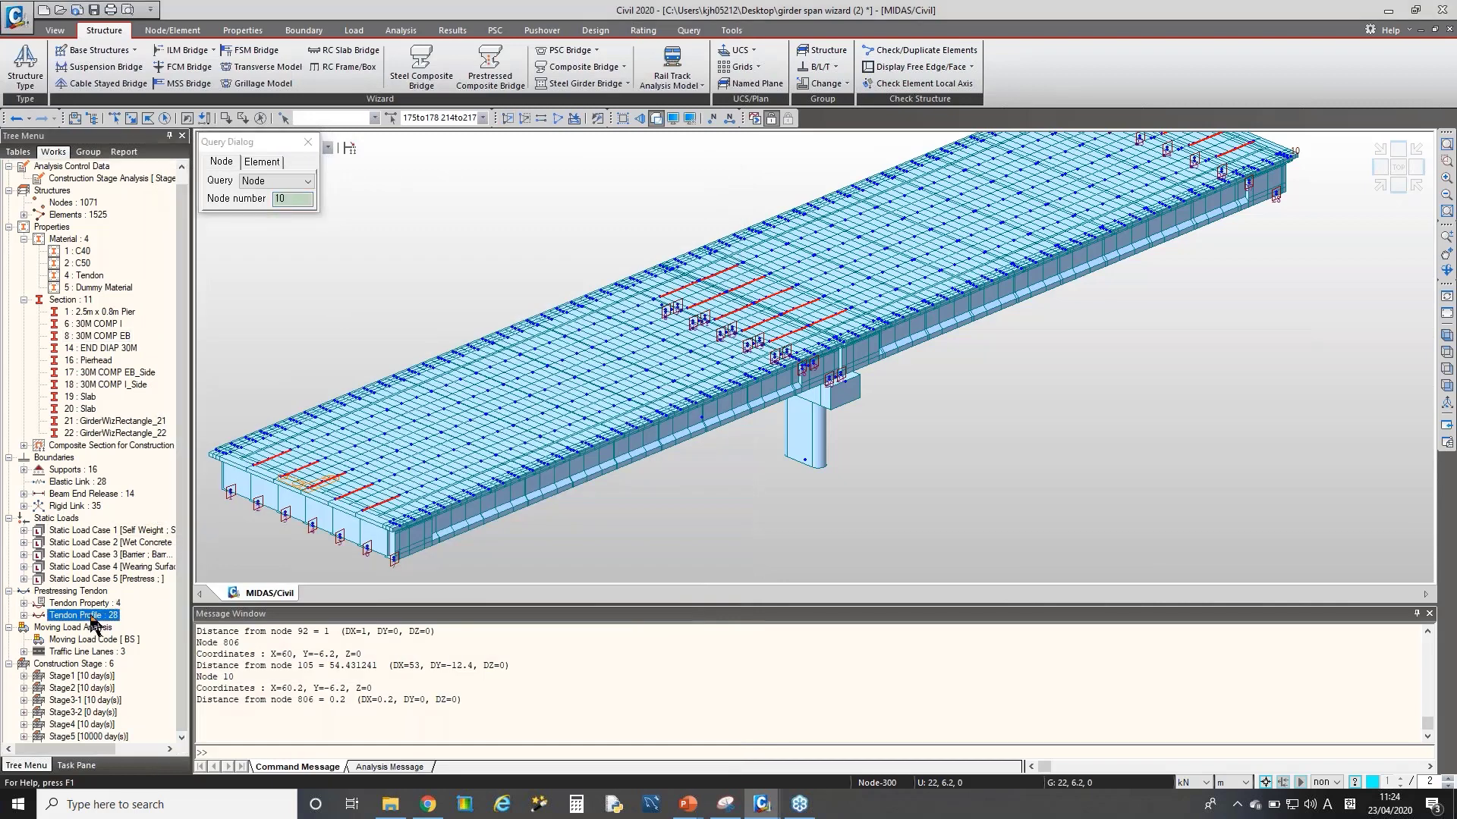
{"action": "left_click", "coordinate": [123, 624]}
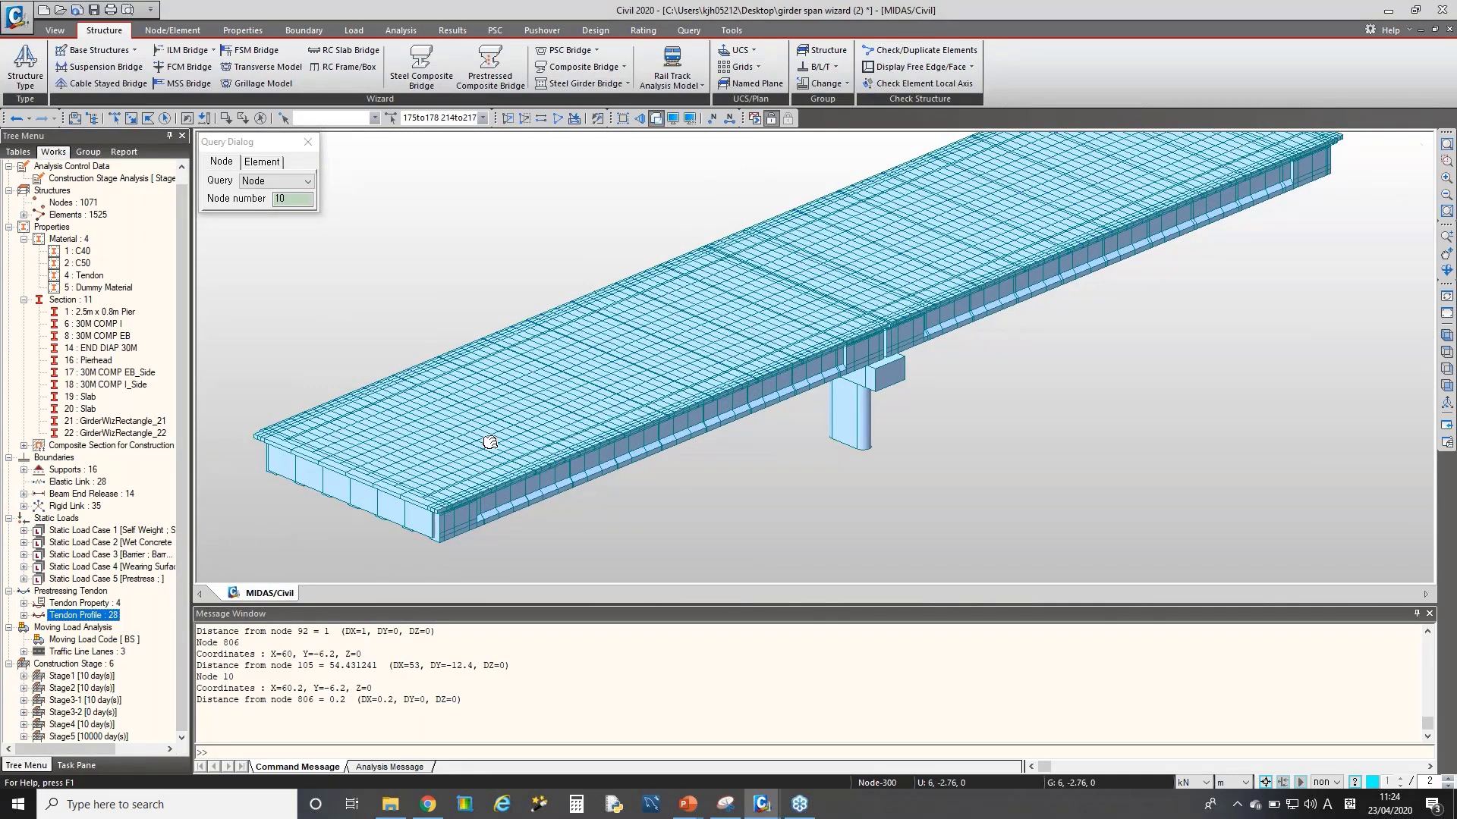
{"action": "left_click", "coordinate": [1399, 185]}
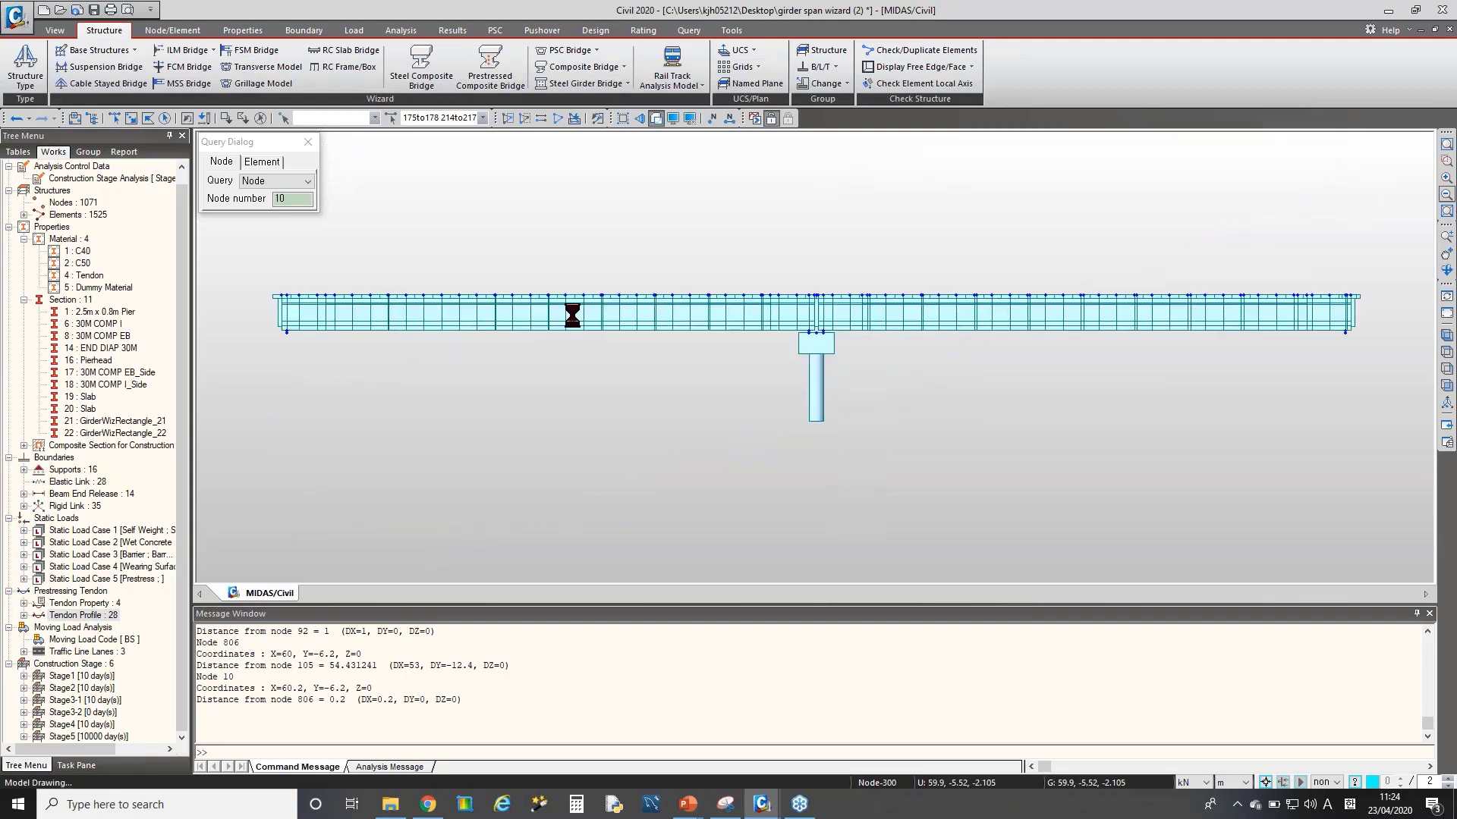
{"action": "scroll", "coordinate": [455, 333], "scroll_direction": "up", "scroll_amount": 2}
{"action": "scroll", "coordinate": [478, 346], "scroll_direction": "up", "scroll_amount": 2}
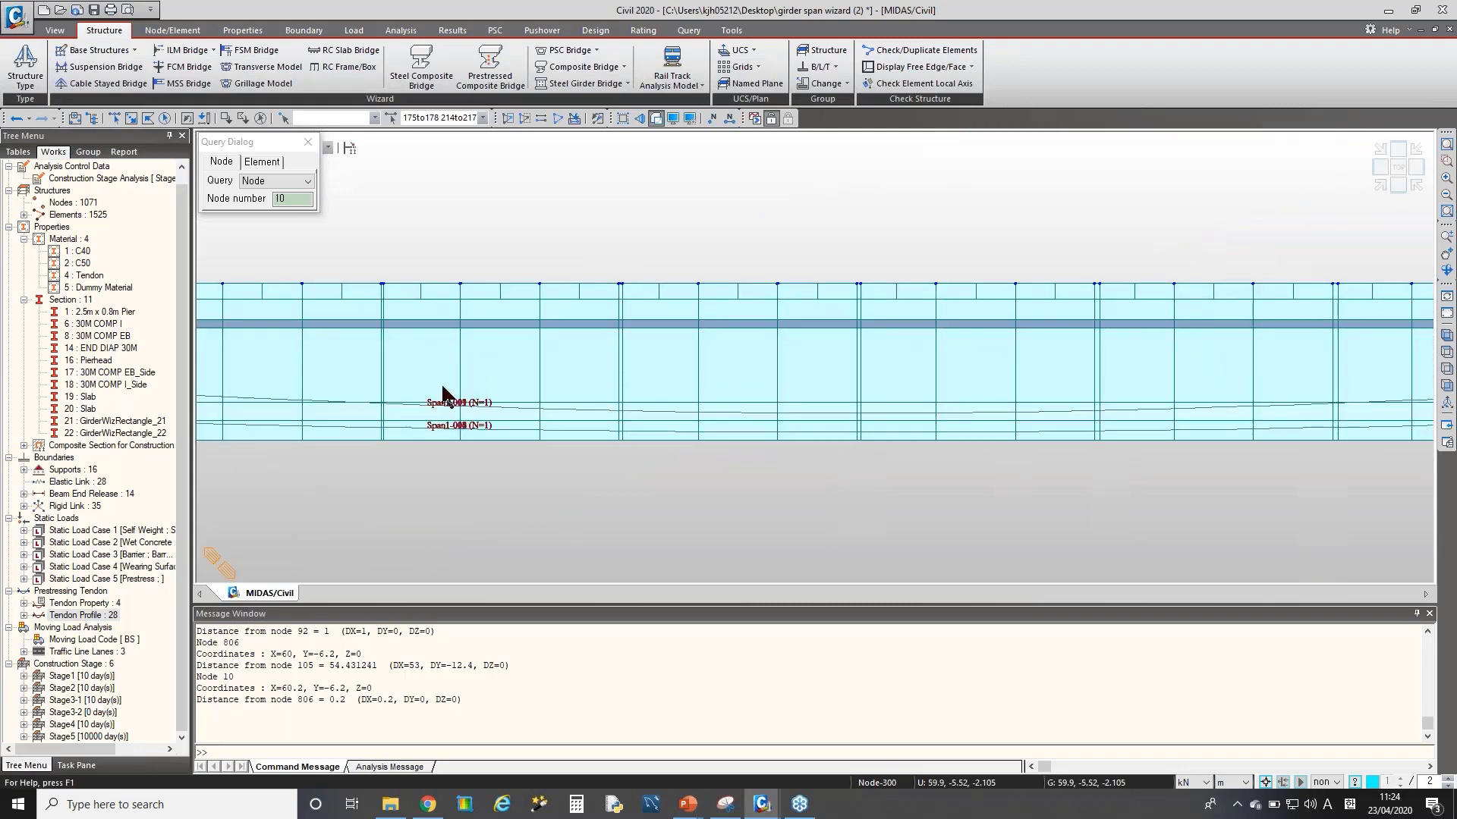
{"action": "scroll", "coordinate": [766, 373], "scroll_direction": "up", "scroll_amount": 2}
{"action": "middle_click_drag", "start_coordinate": [767, 373], "coordinate": [895, 387]}
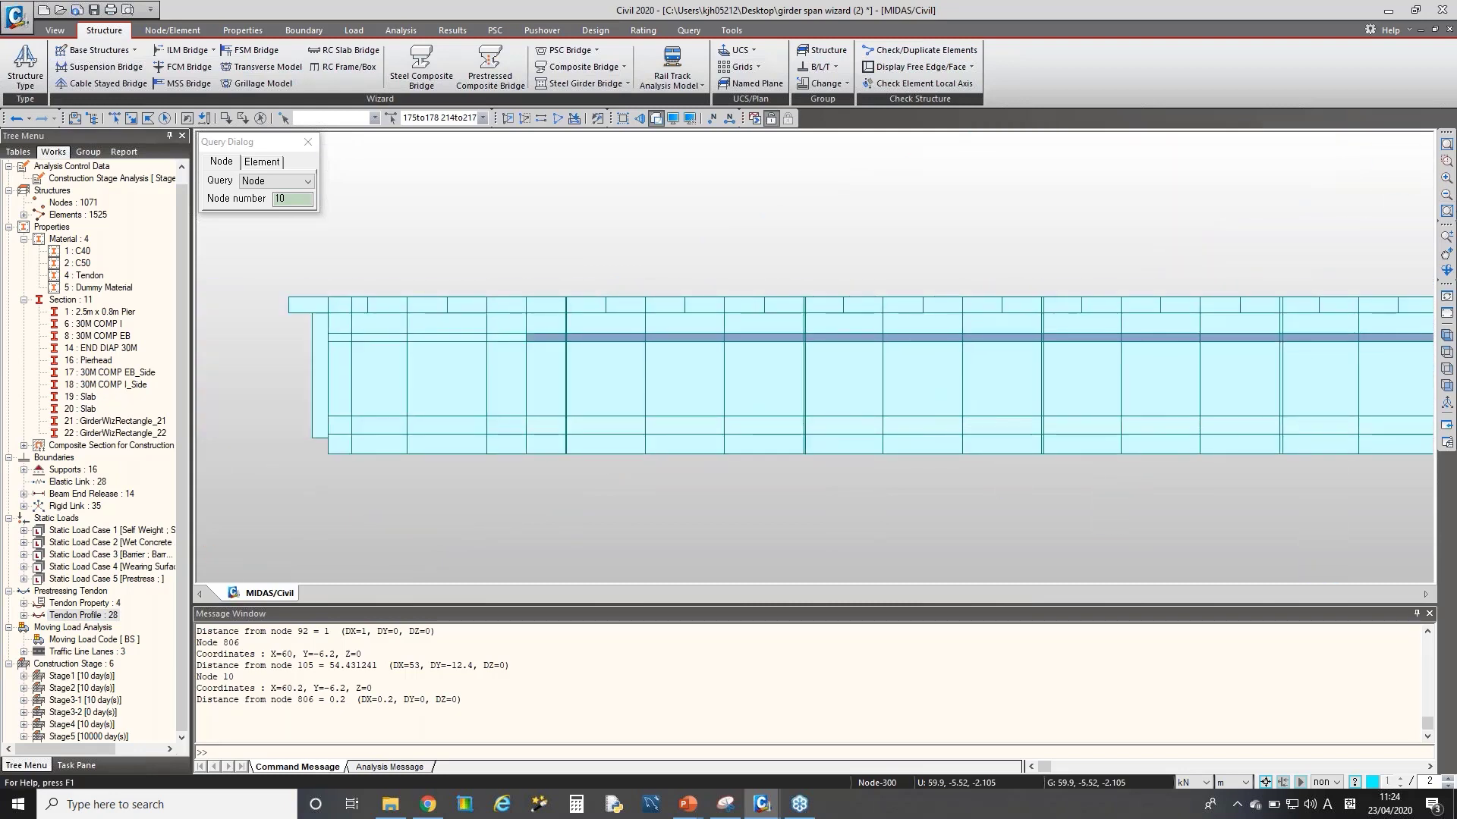
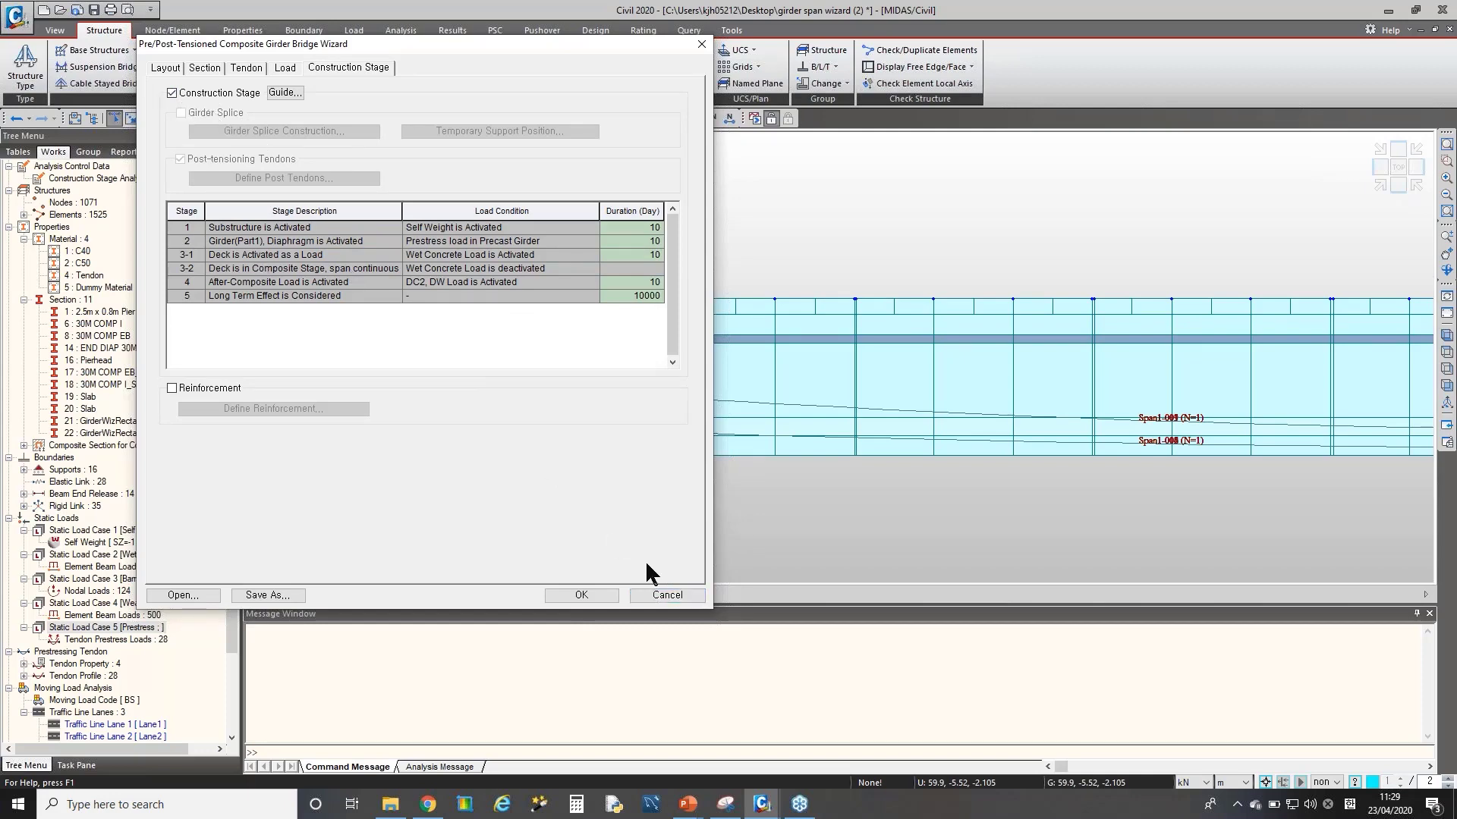
- Dismiss the bridge wizard and the node query, and display construction stage Stage1 in isometric view
{"action": "left_click", "coordinate": [667, 596]}
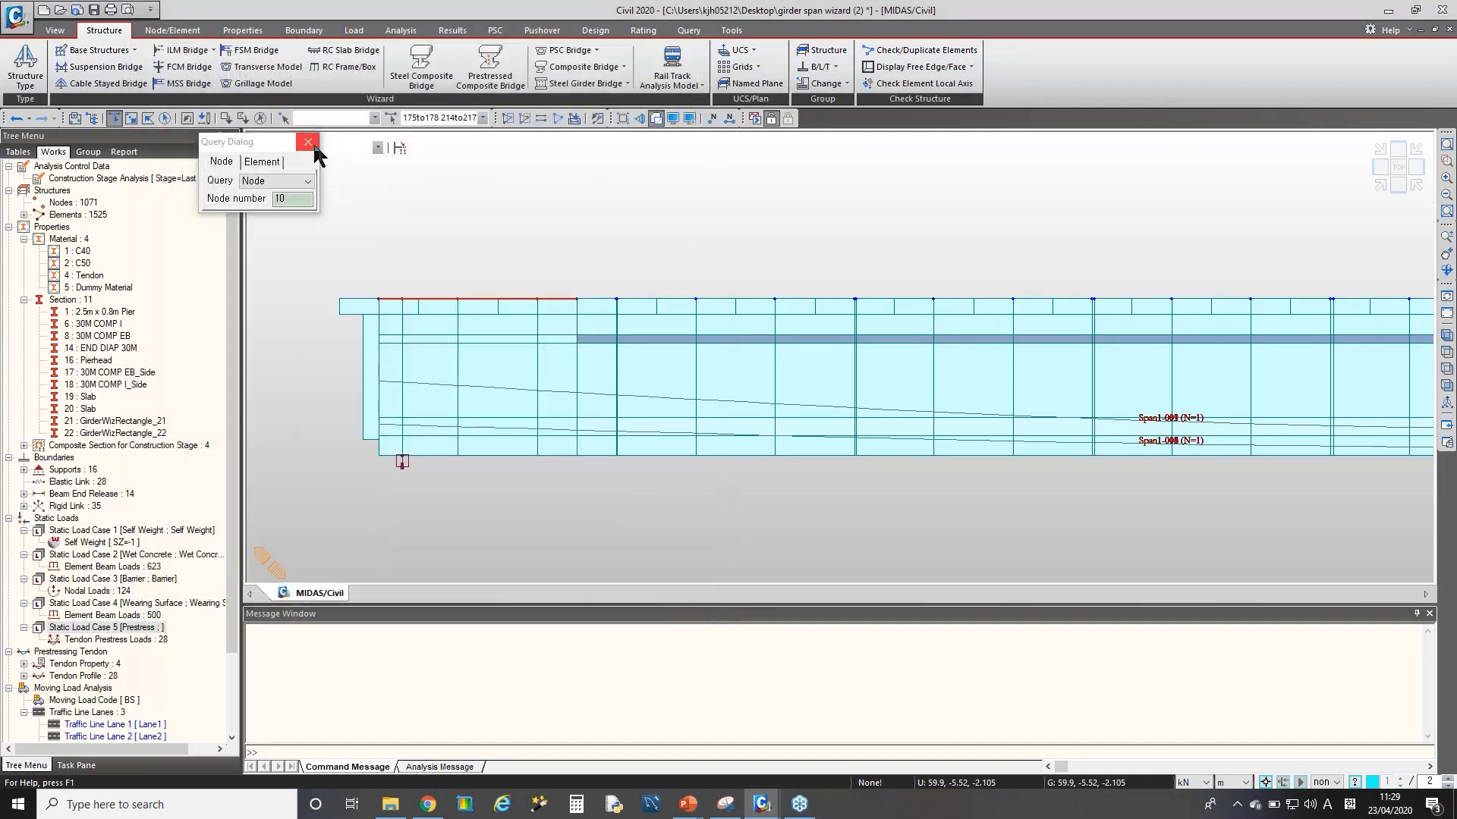
{"action": "left_click", "coordinate": [310, 143]}
{"action": "left_click", "coordinate": [334, 146]}
{"action": "left_click", "coordinate": [340, 171]}
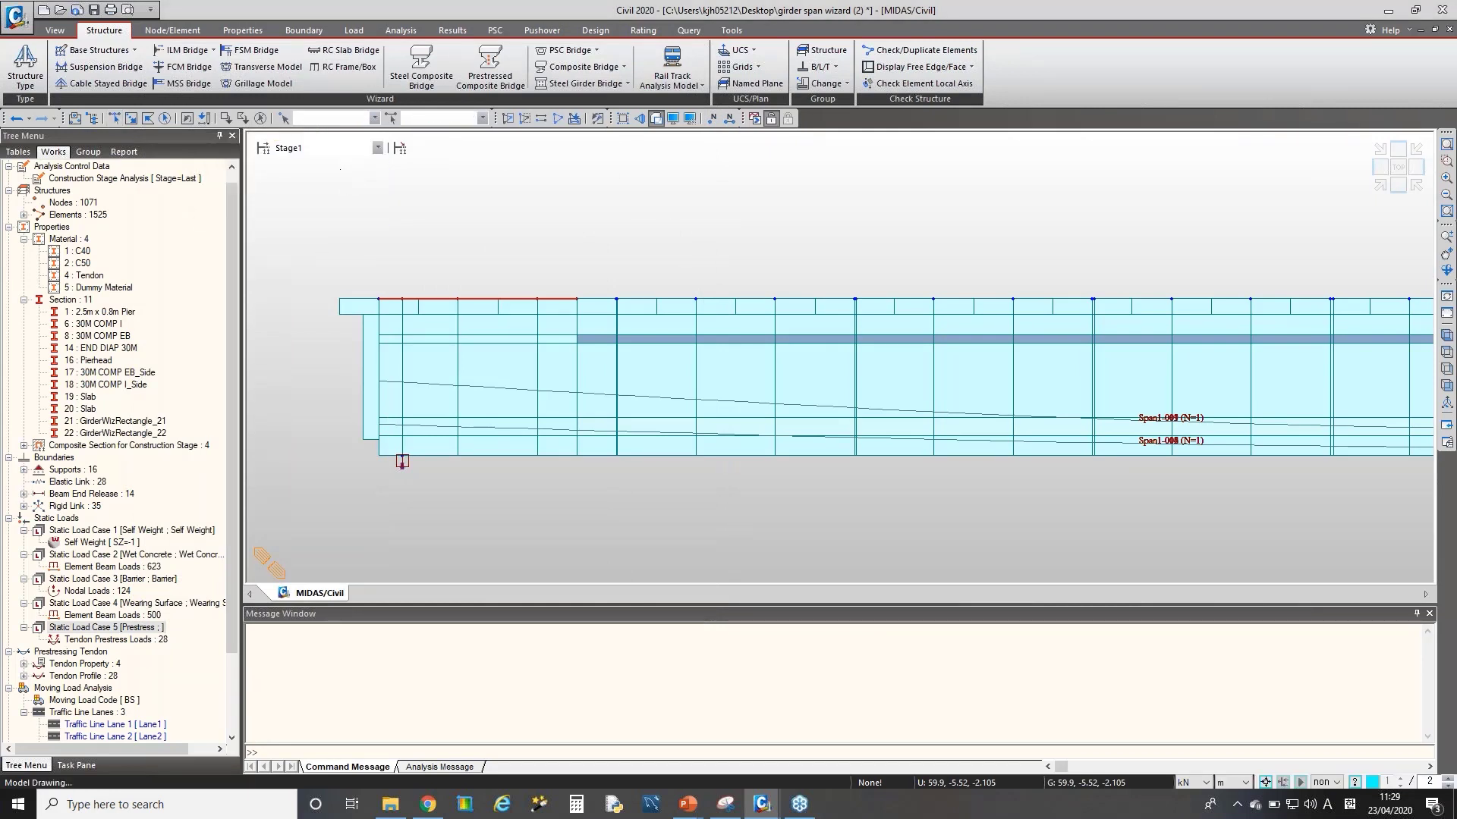
{"action": "left_click", "coordinate": [1376, 182]}
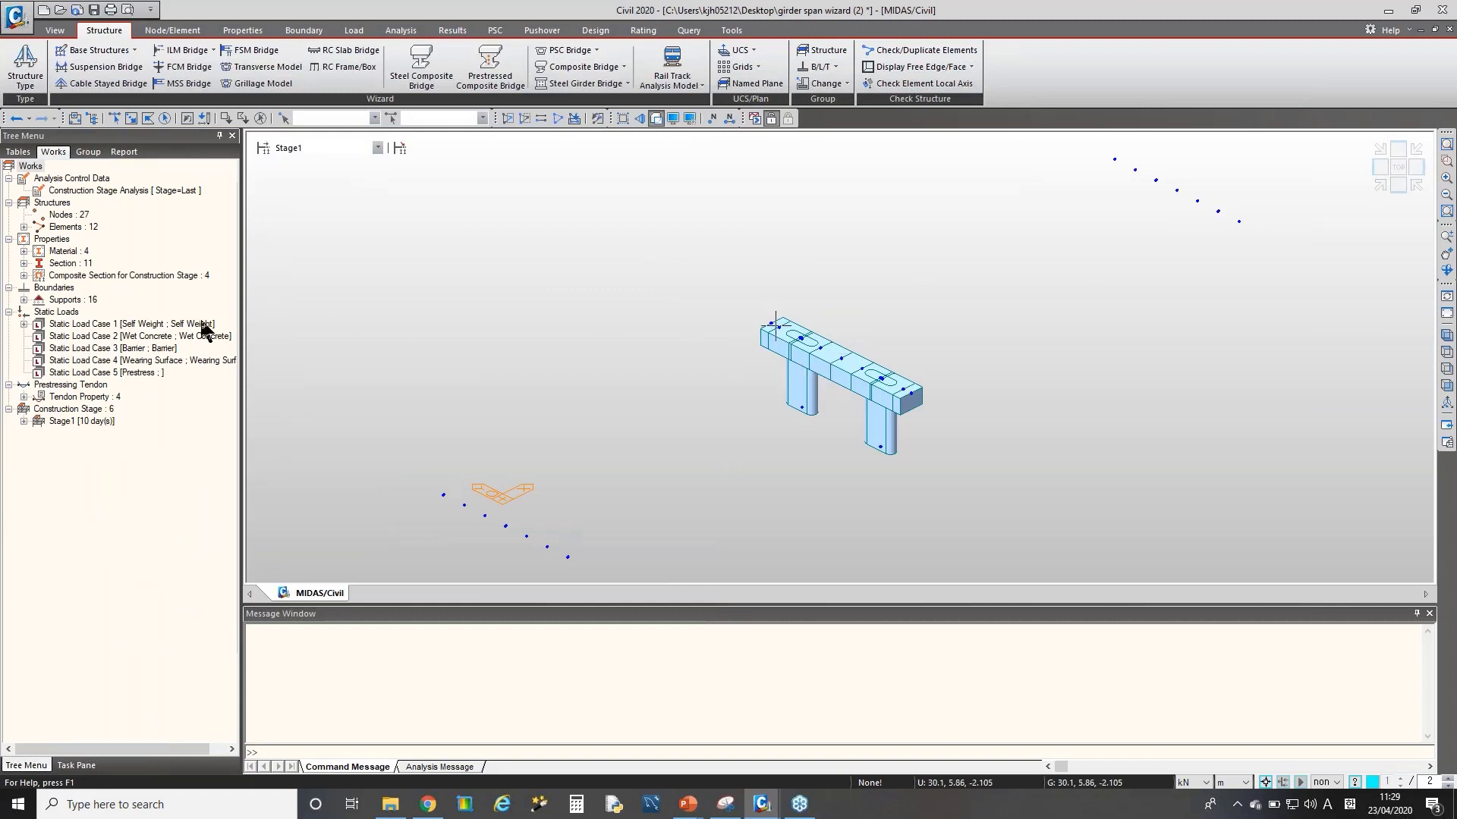
- Select the beam elements active in Stage1 and expand Static Load Case 1 Self Weight to check its load
{"action": "double_click", "coordinate": [83, 227]}
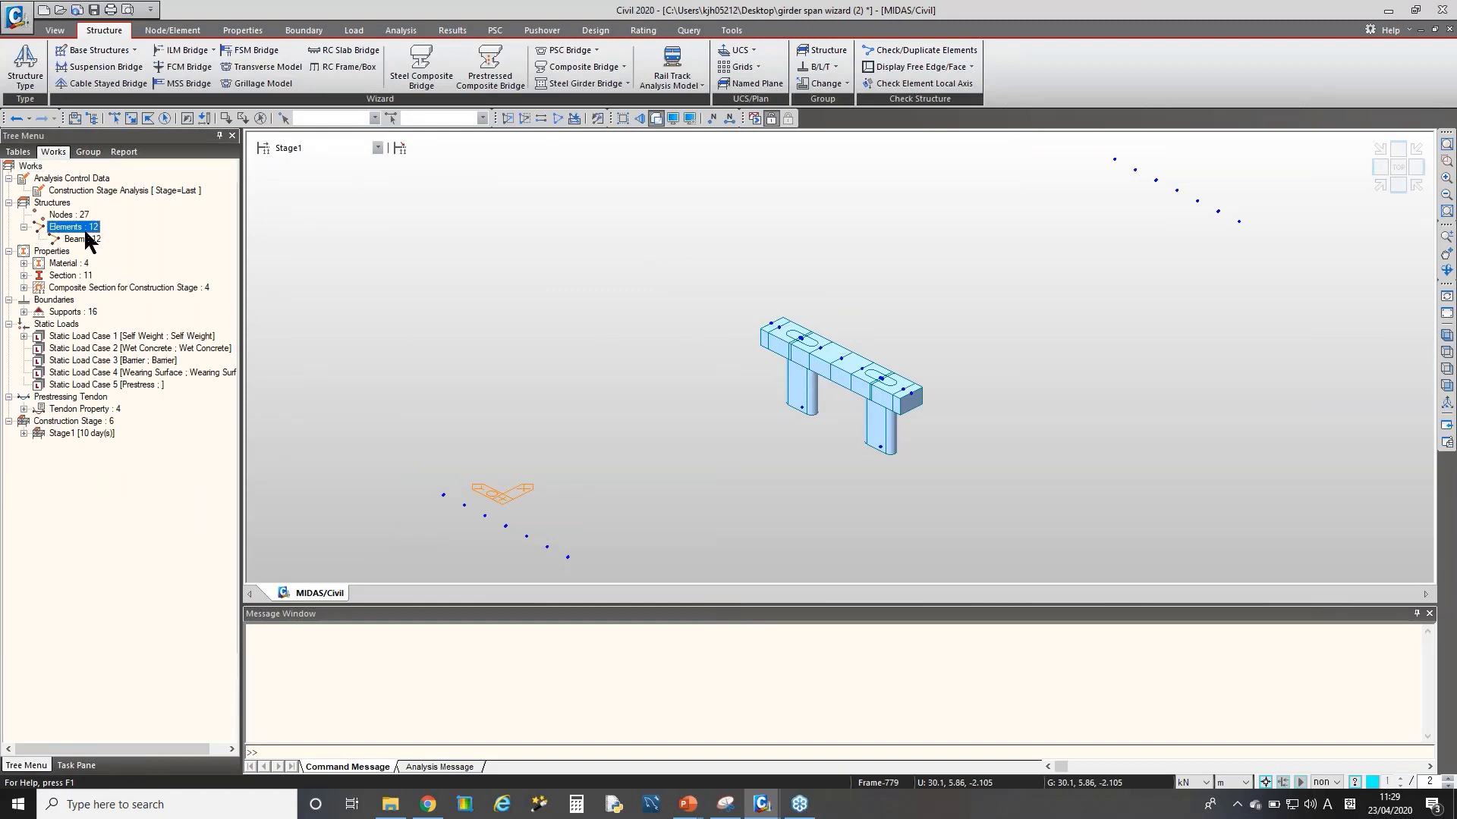
{"action": "left_click", "coordinate": [81, 239]}
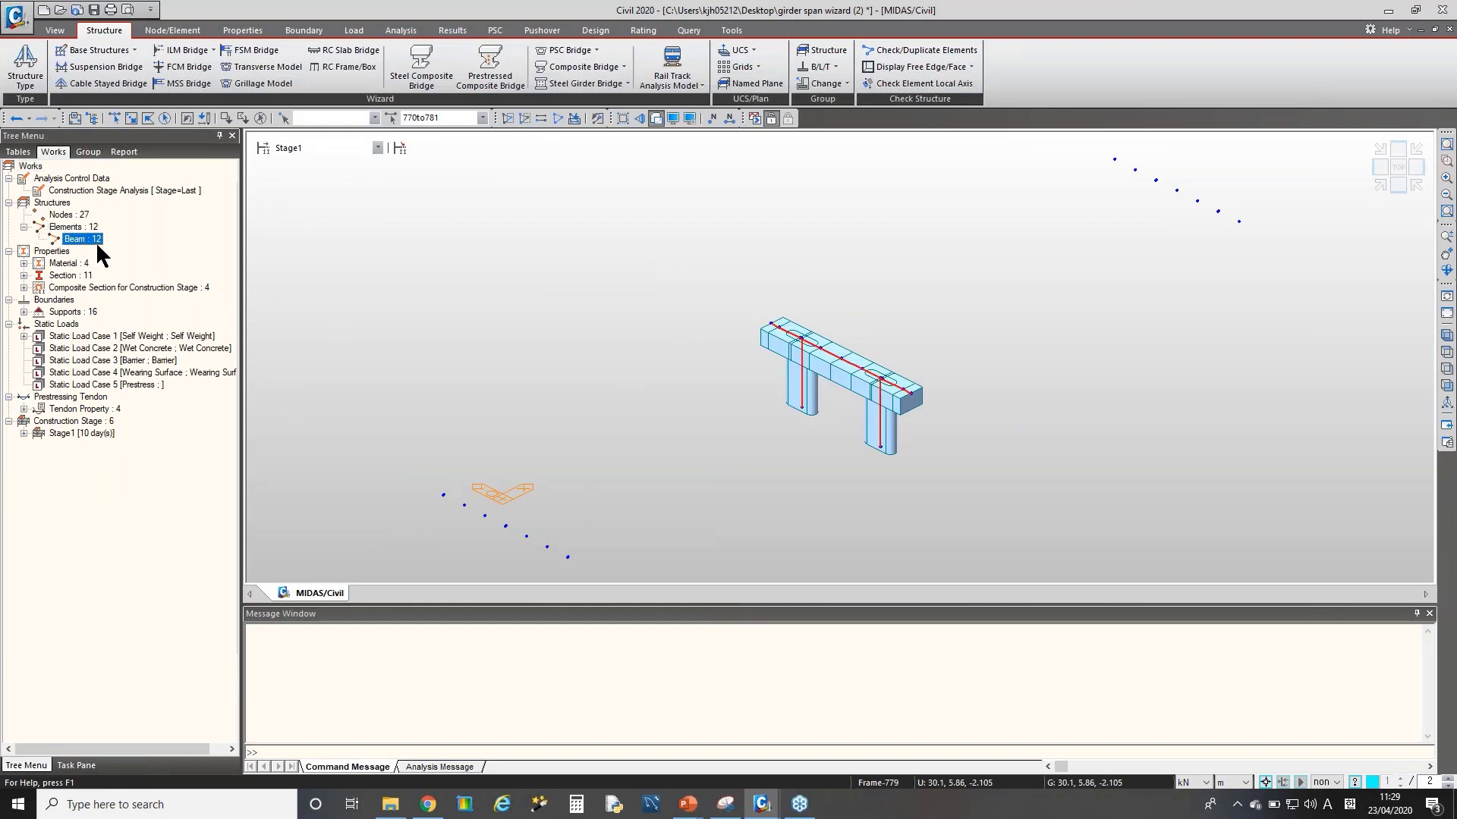
{"action": "double_click", "coordinate": [102, 336]}
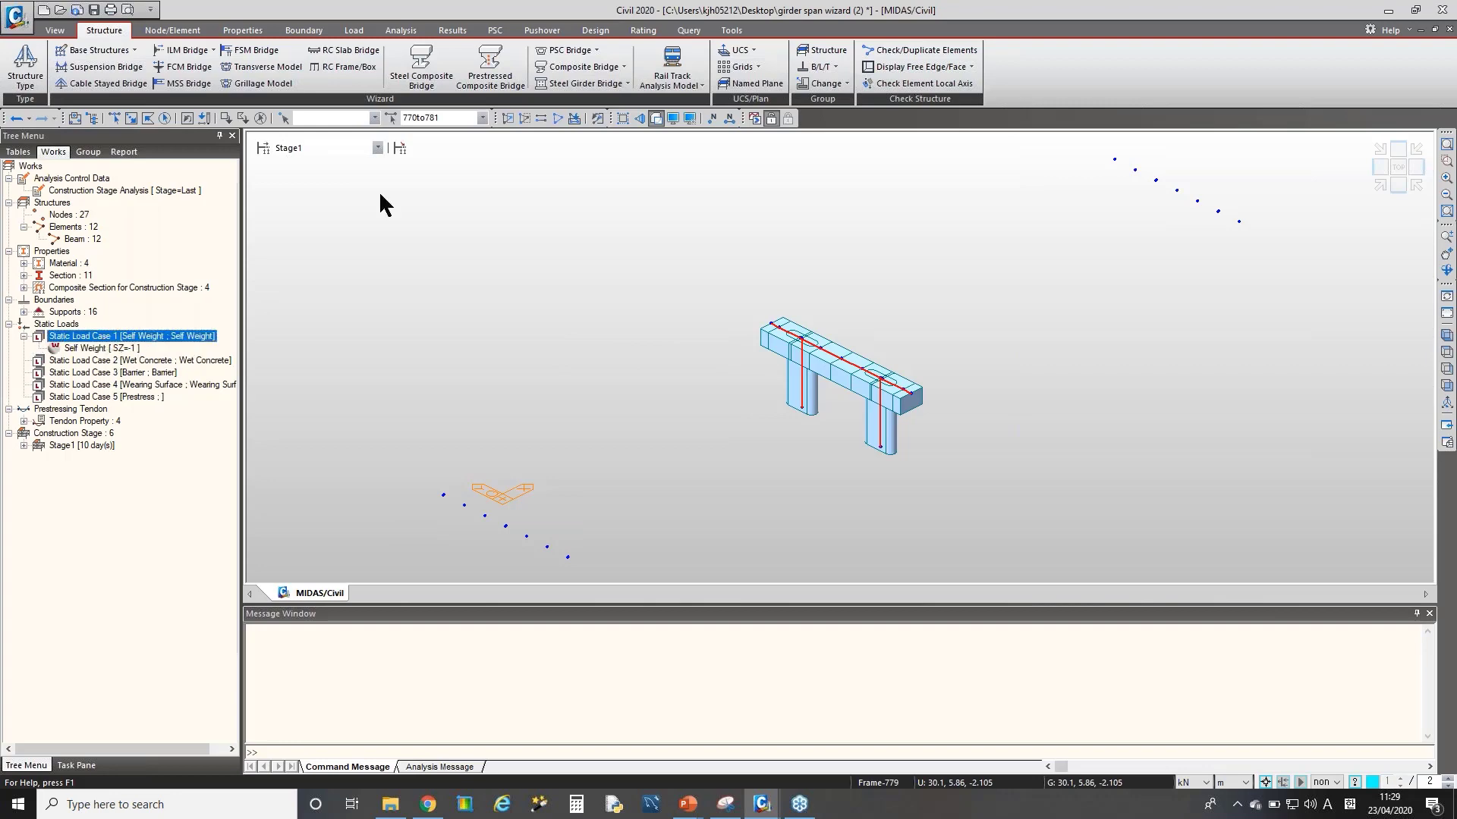
- Display construction stage Stage2 and expand Static Load Case 5 Prestress to examine the girders and tendon loads
{"action": "left_click", "coordinate": [301, 150]}
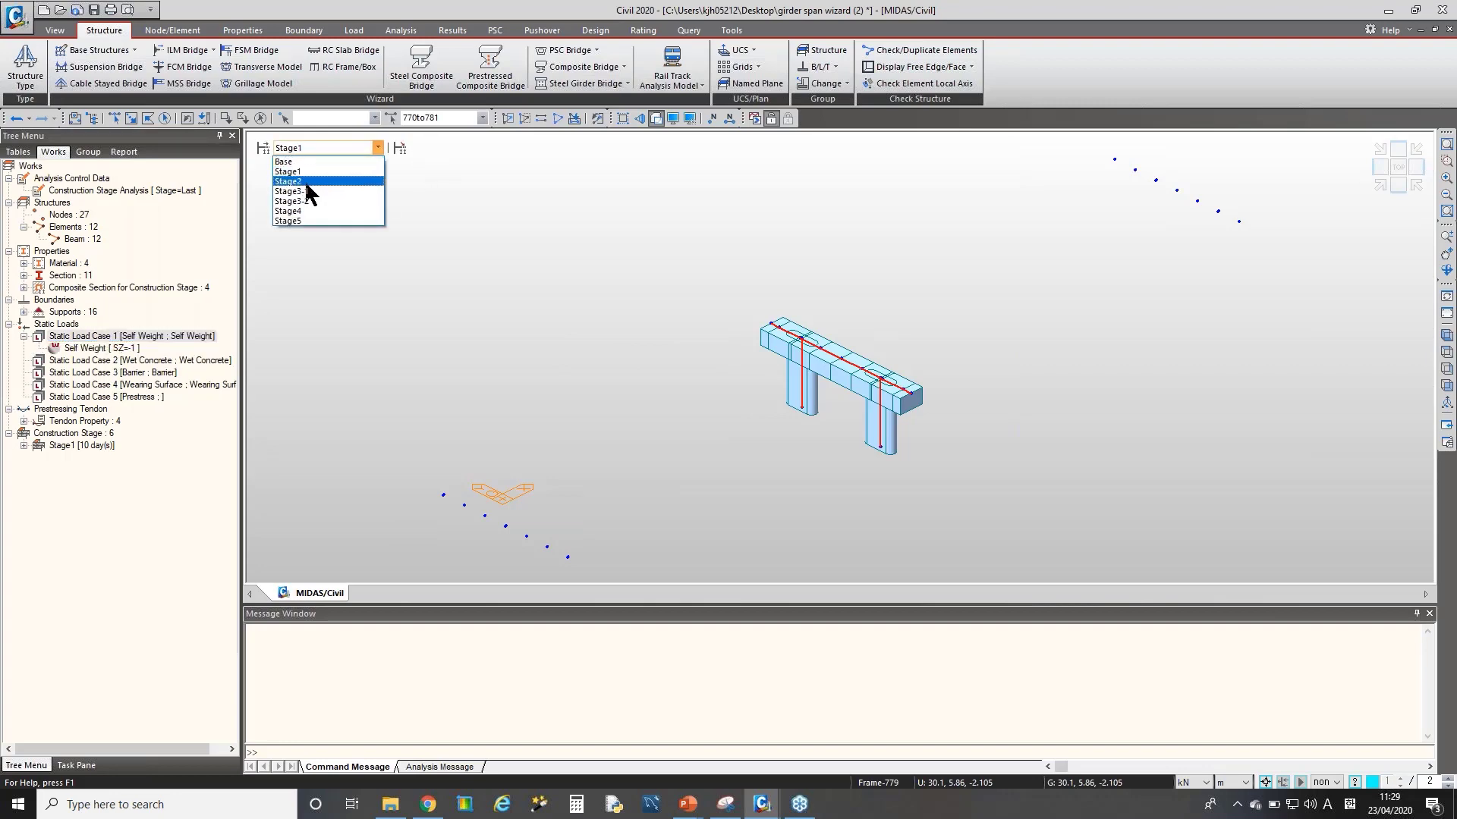
{"action": "left_click", "coordinate": [303, 180]}
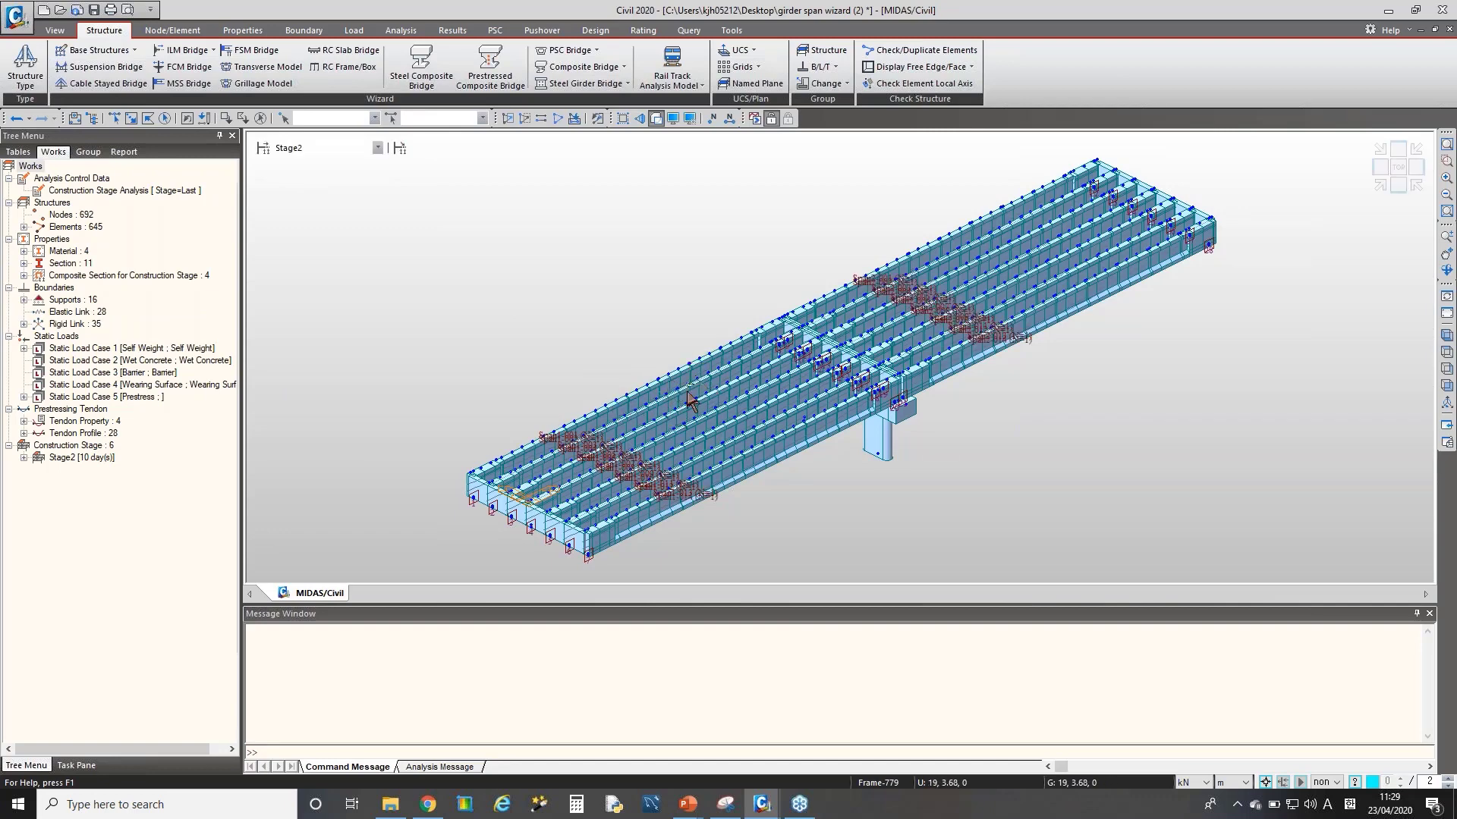
{"action": "middle_click_drag", "start_coordinate": [687, 392], "coordinate": [795, 387]}
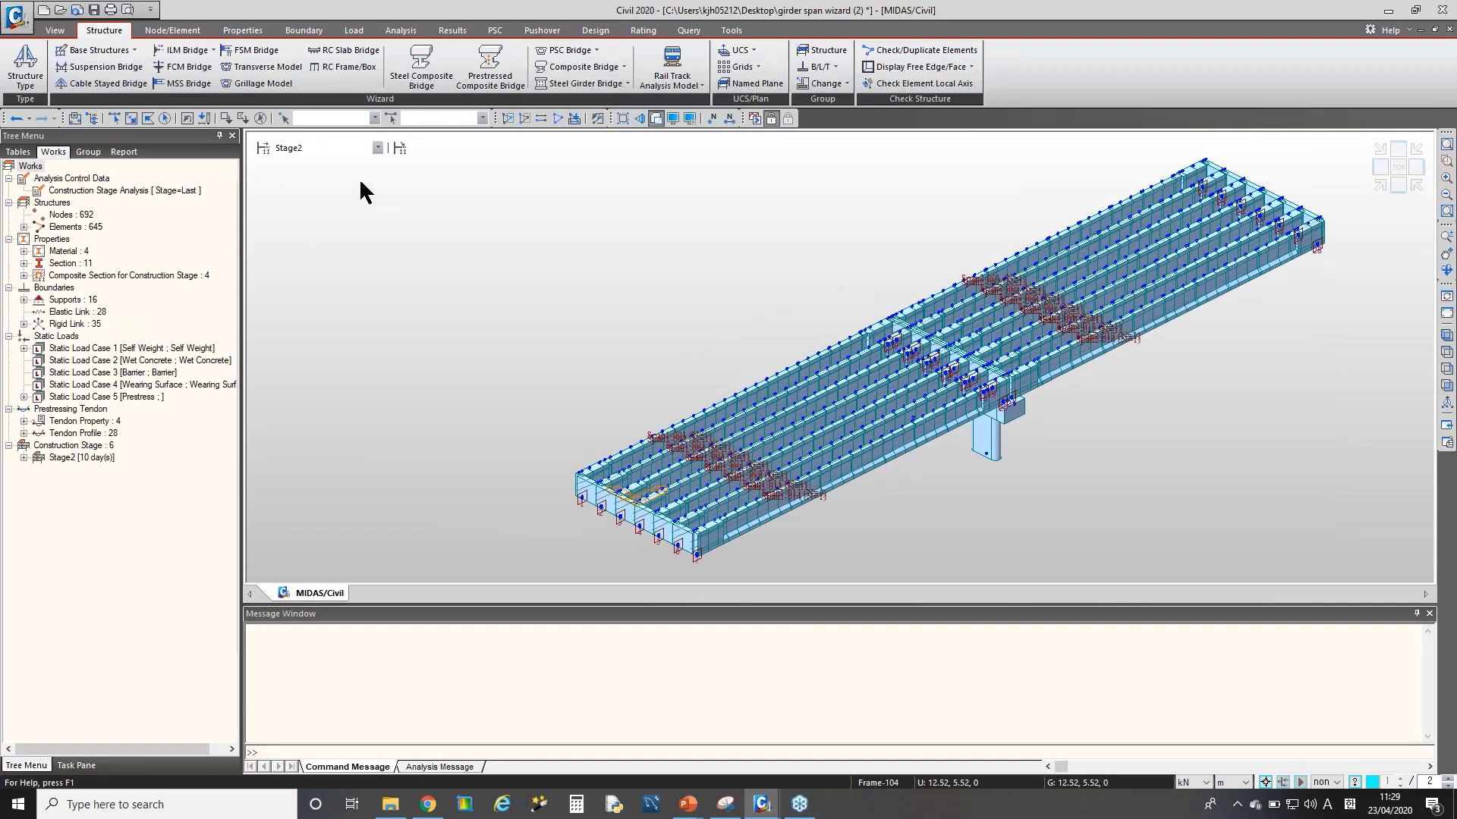
{"action": "double_click", "coordinate": [103, 396]}
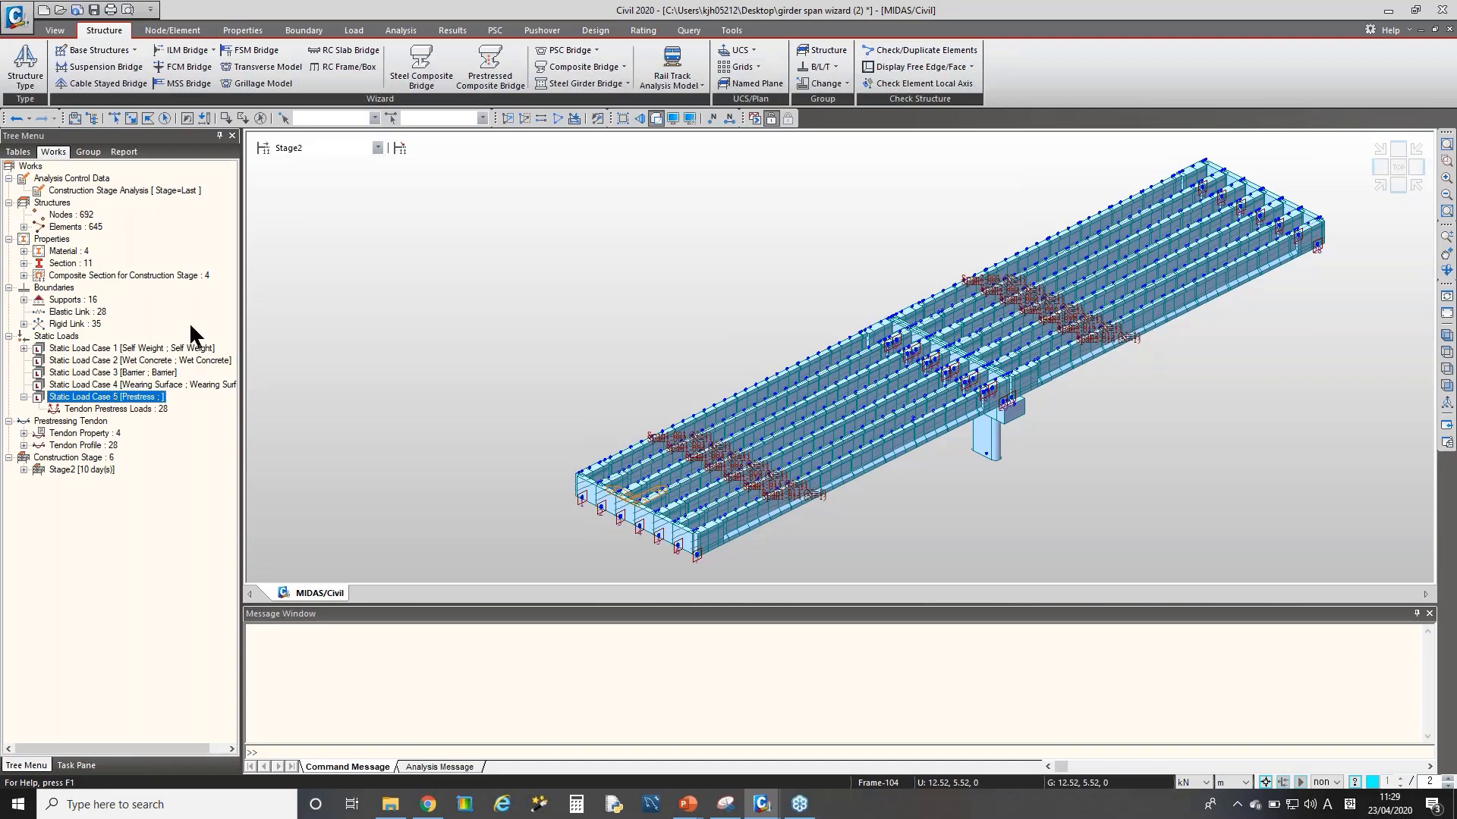
- Examine Stage3-1 with Static Load Case 2 Wet Concrete expanded, and display Stage3-2 for comparison
{"action": "left_click", "coordinate": [330, 150]}
{"action": "left_click", "coordinate": [377, 183]}
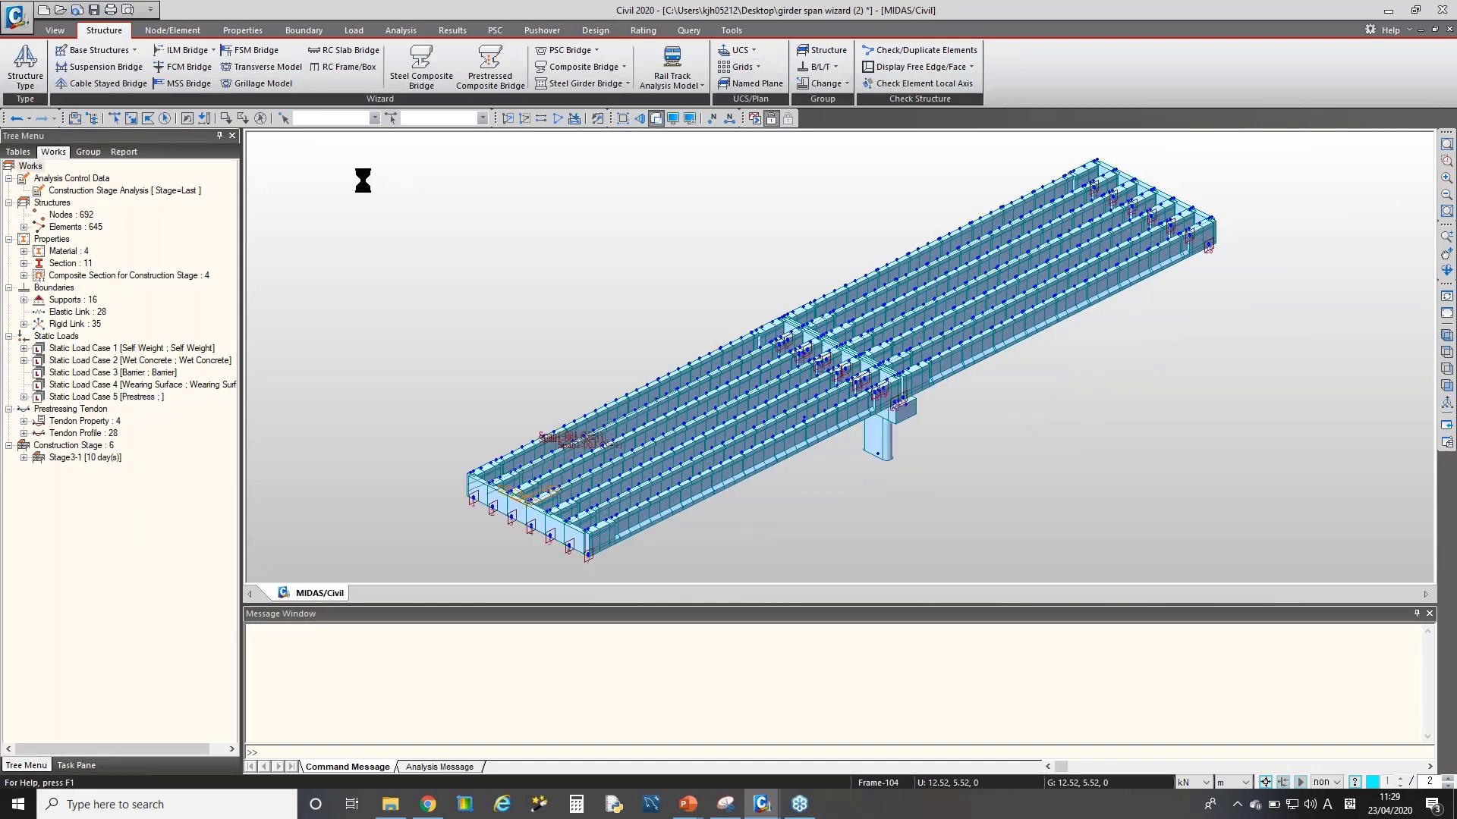
{"action": "double_click", "coordinate": [131, 361]}
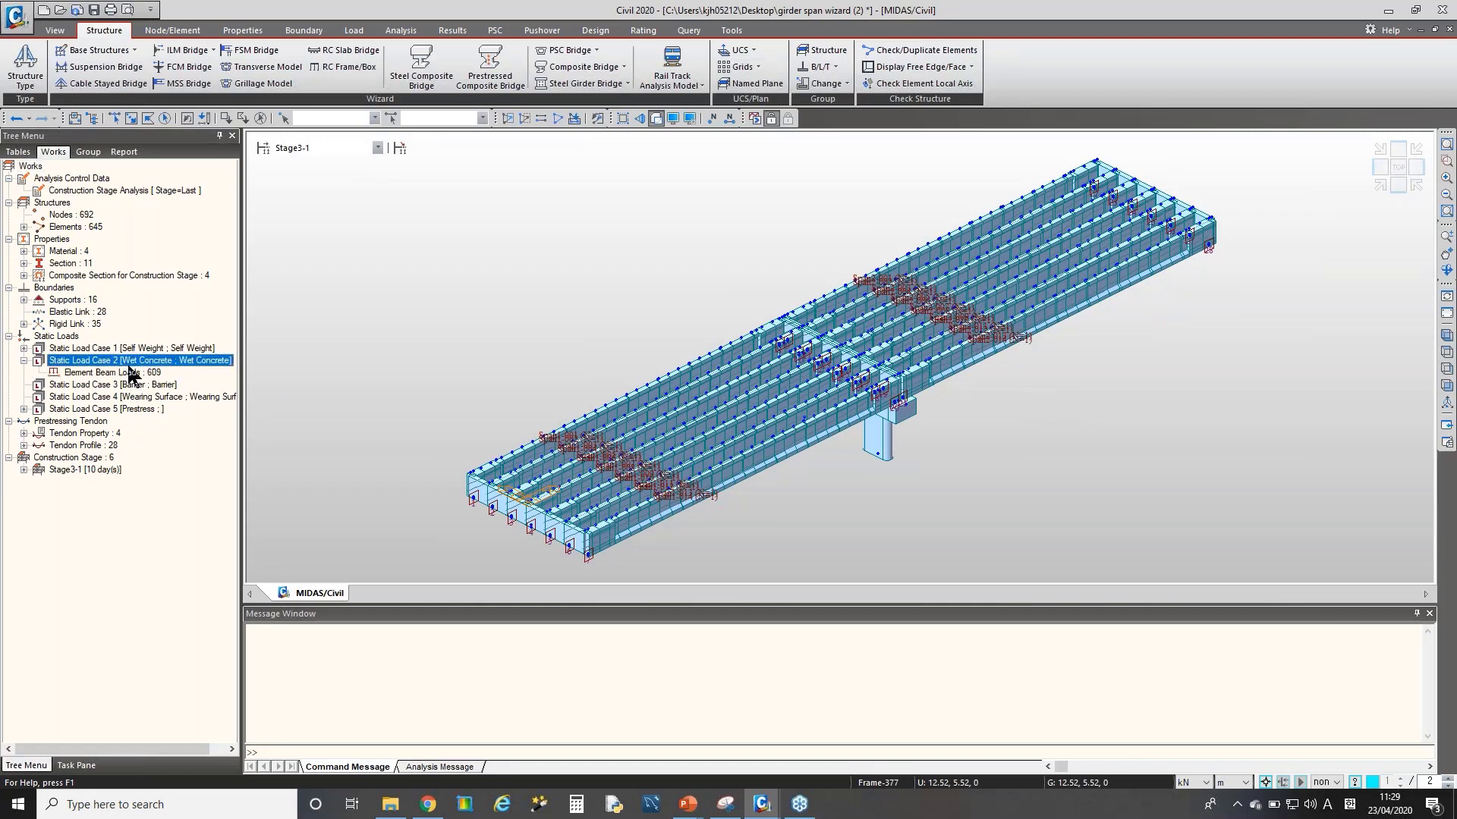
{"action": "left_click", "coordinate": [325, 146]}
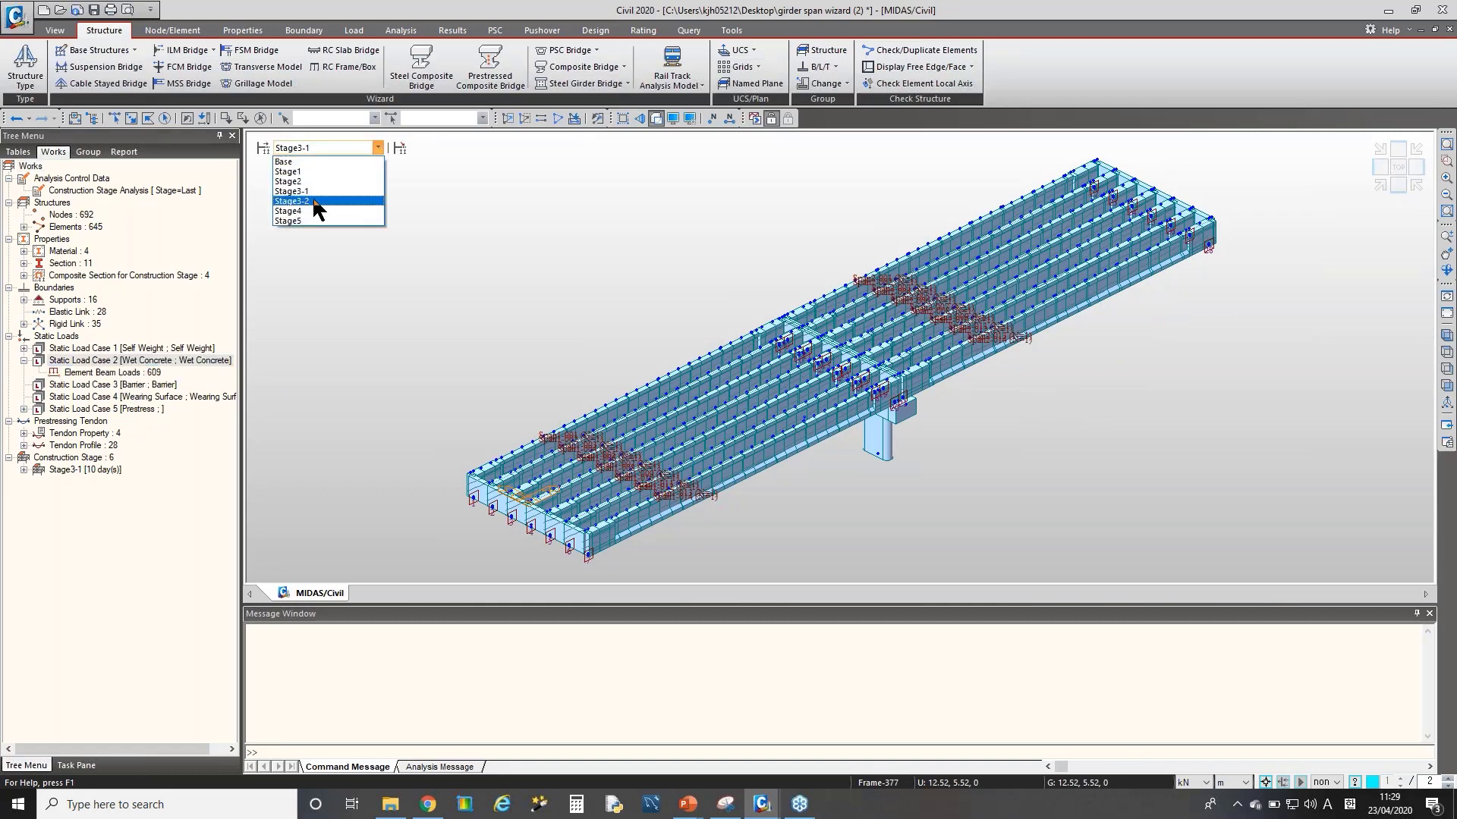
{"action": "left_click", "coordinate": [317, 202]}
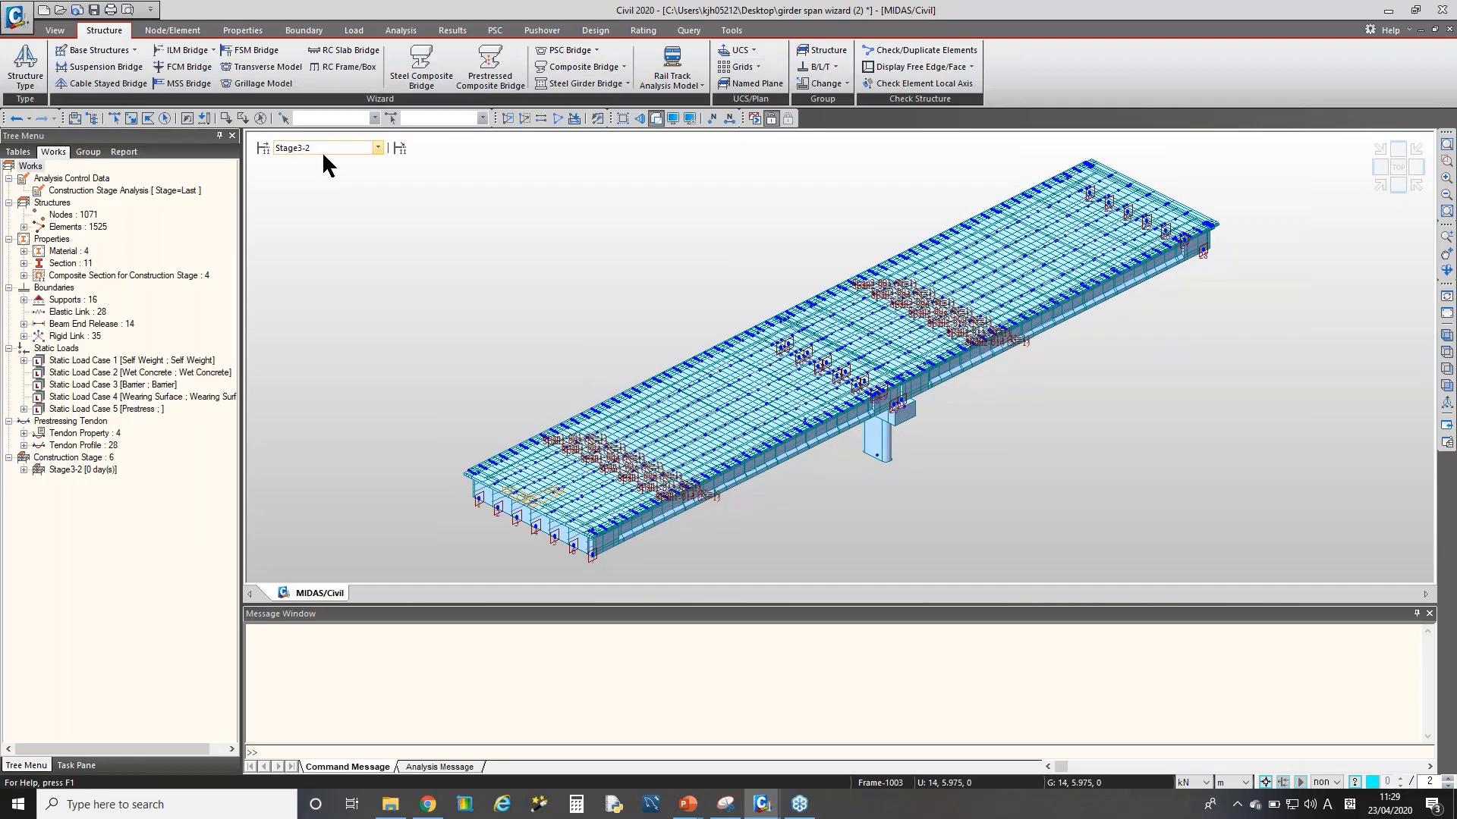
- Display construction stage Stage4 and expand the Barrier and Wearing Surface load cases to check their loads
{"action": "left_click", "coordinate": [377, 148]}
{"action": "left_click", "coordinate": [334, 211]}
{"action": "left_click", "coordinate": [65, 386]}
{"action": "double_click", "coordinate": [65, 409]}
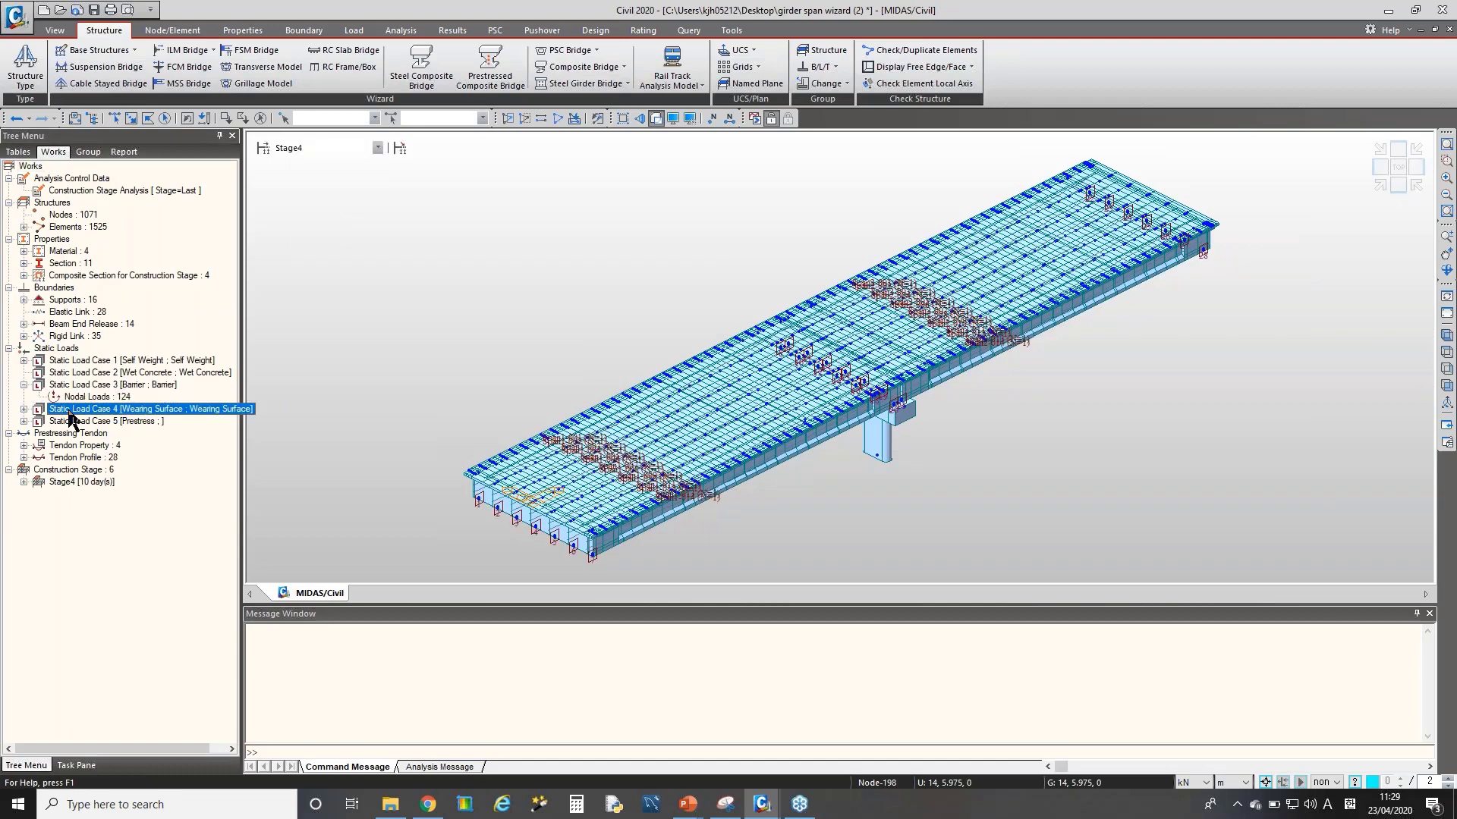
- Return the model to the Base stage and switch to the PowerPoint slide show
{"action": "left_click", "coordinate": [307, 147]}
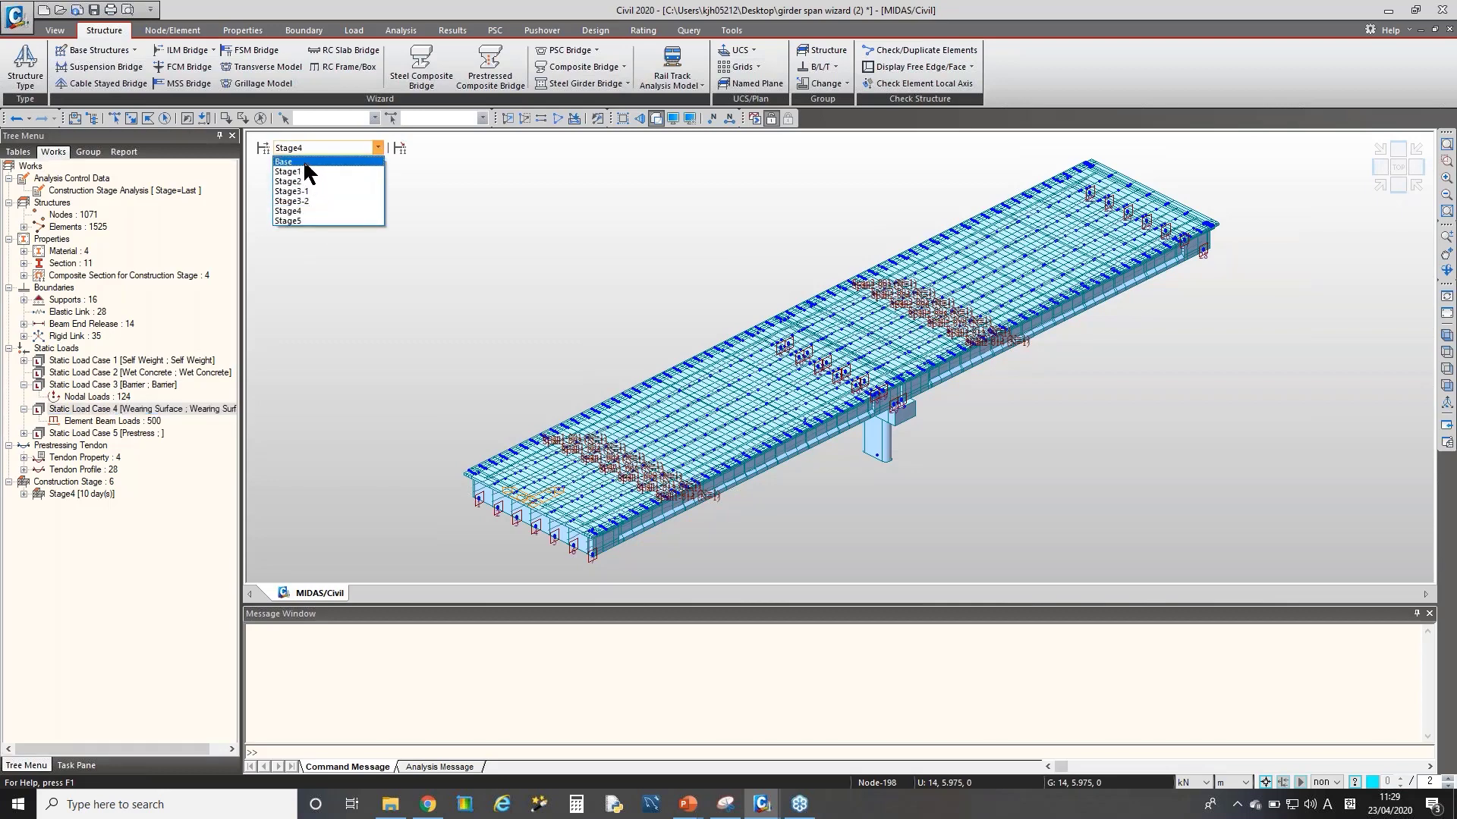
{"action": "left_click", "coordinate": [304, 161]}
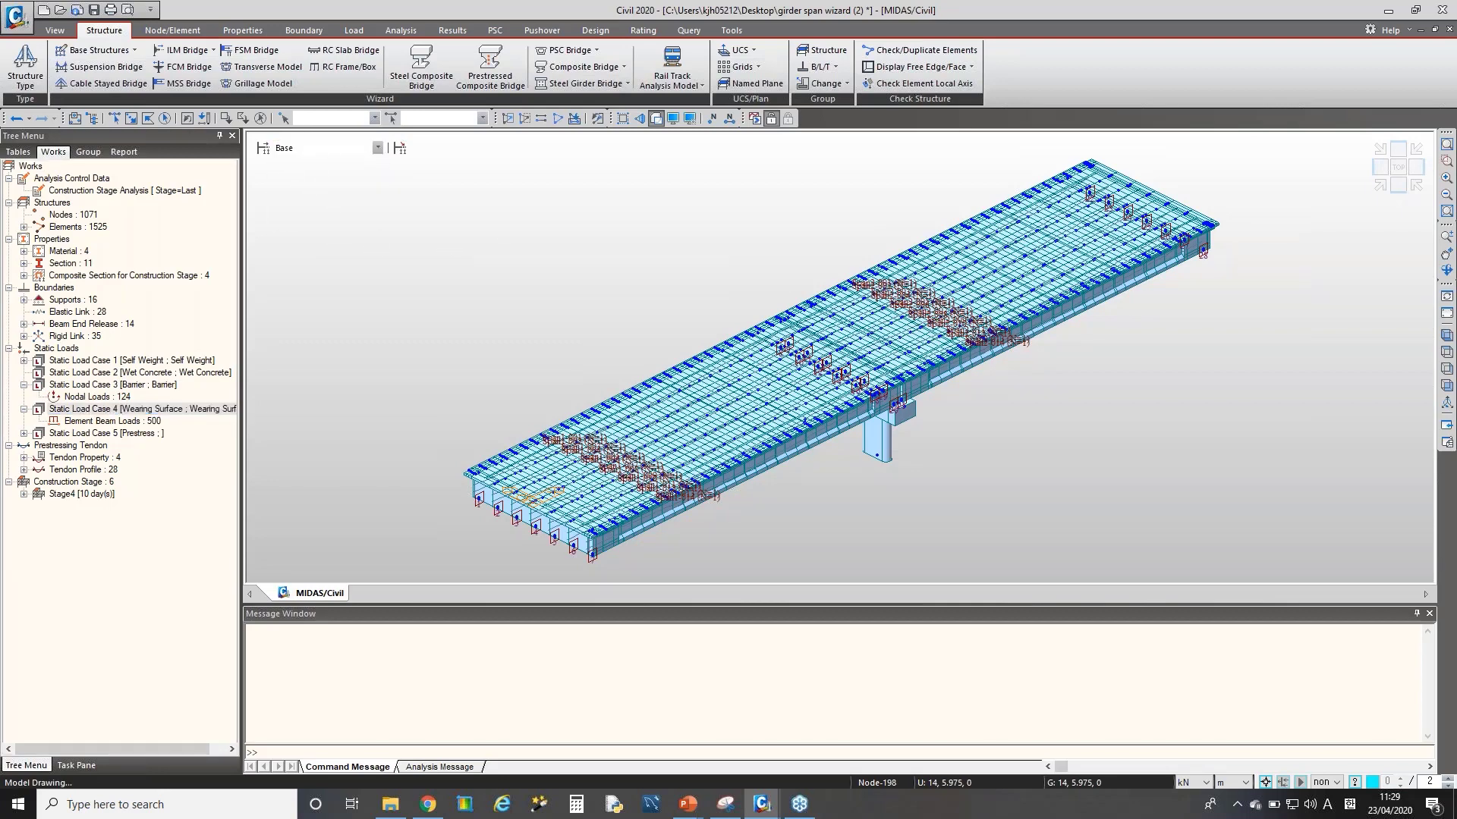
{"action": "mouse_move", "coordinate": [702, 808]}
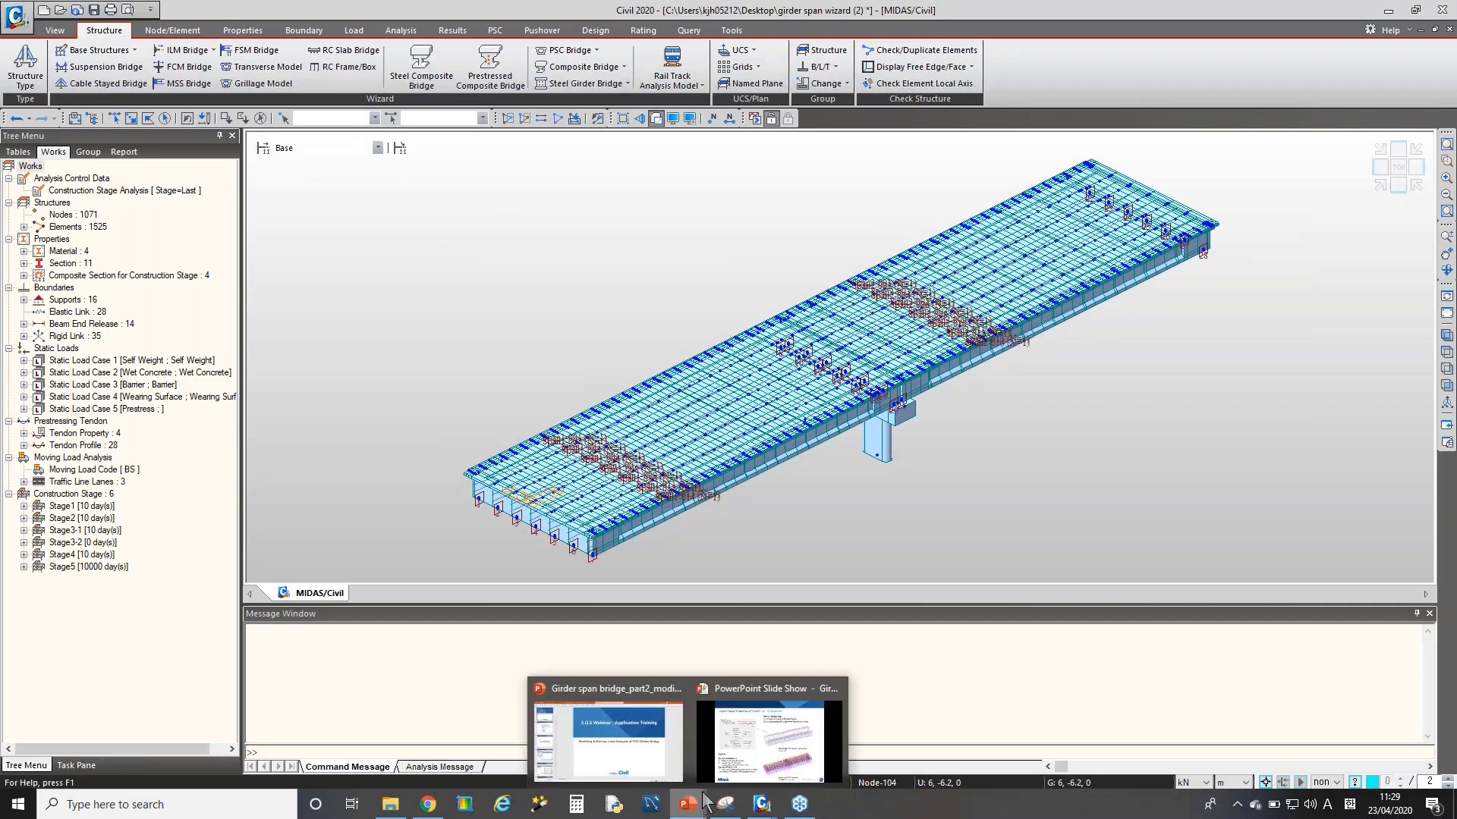
{"action": "left_click", "coordinate": [761, 753]}
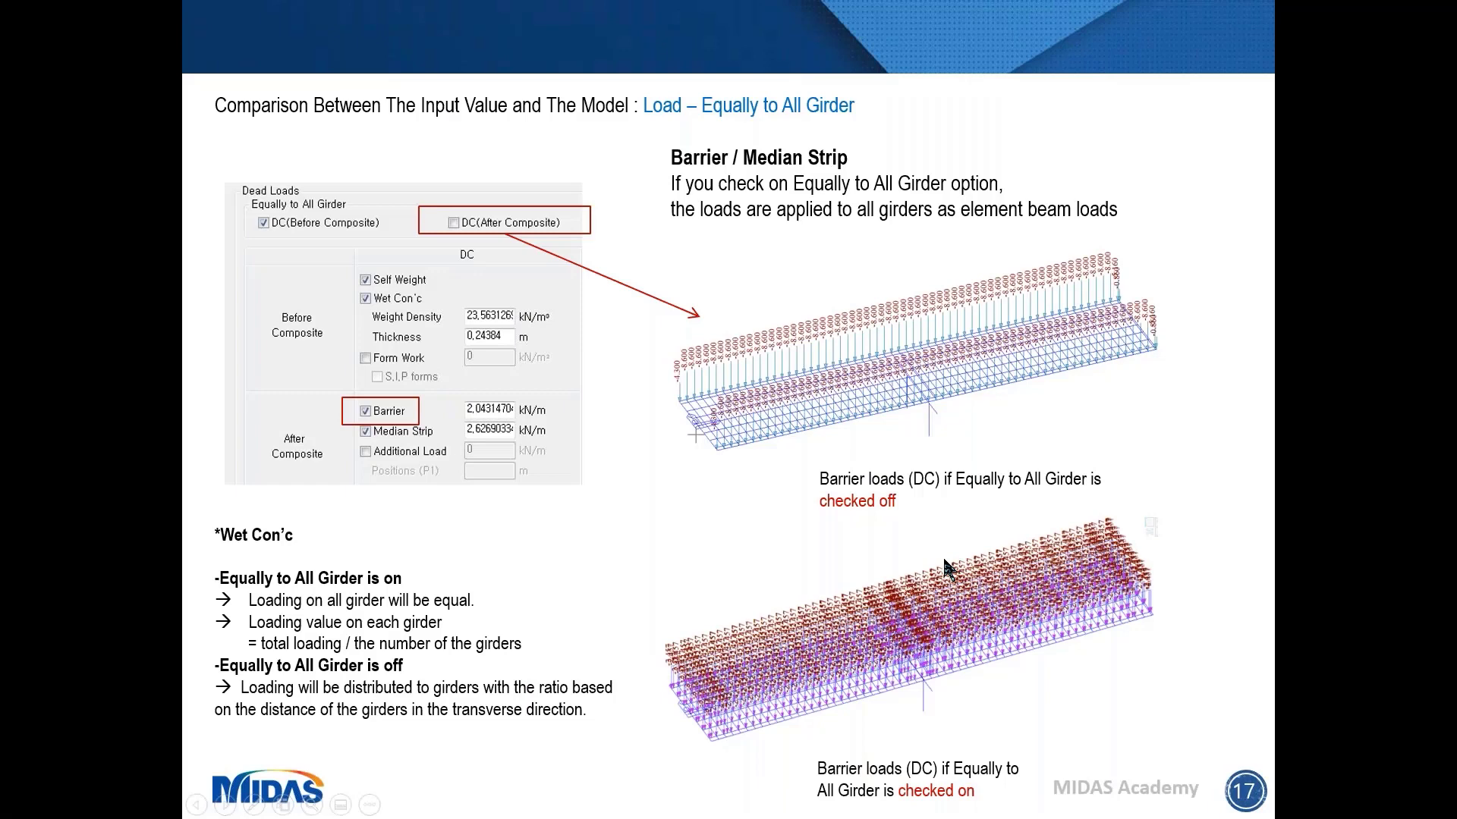
- Advance the slide show past the Time Dependent Material section to the slide on adding a standard moving load vehicle
{"action": "key", "text": "Right"}
{"action": "key", "text": "Right"}
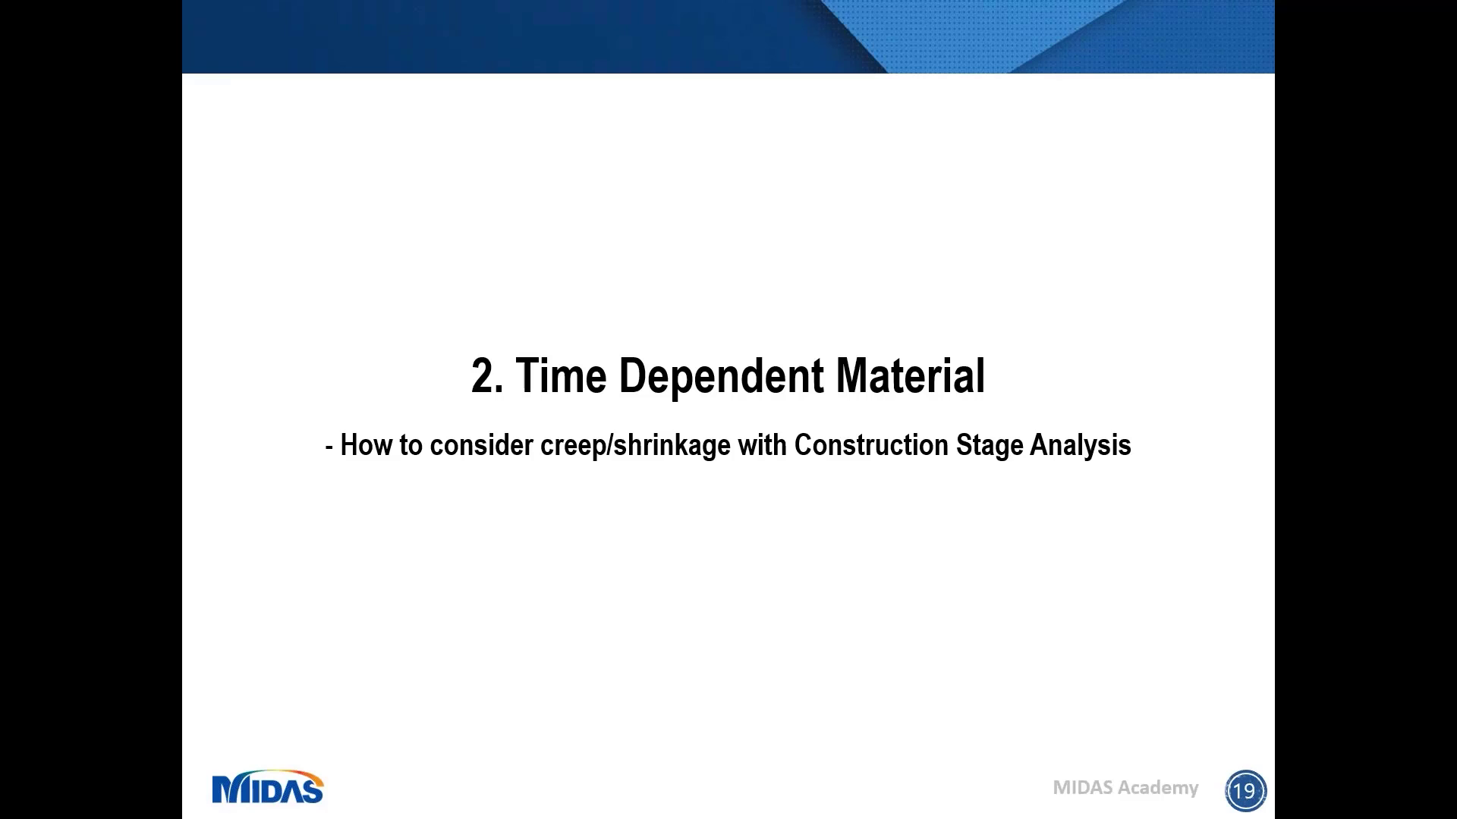
{"action": "key", "text": "Right"}
{"action": "key", "text": "Right"}
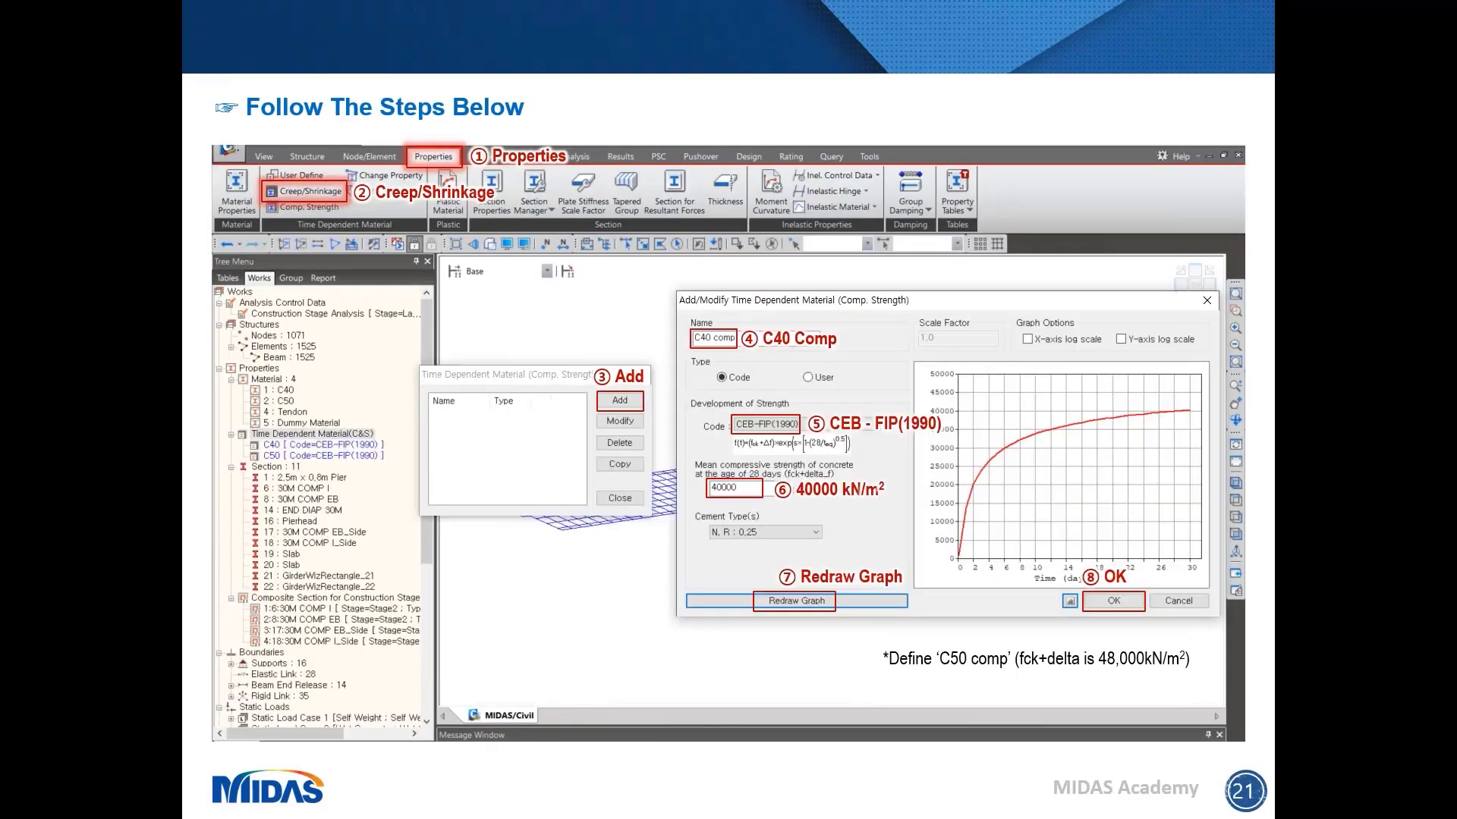
{"action": "key", "text": "Right"}
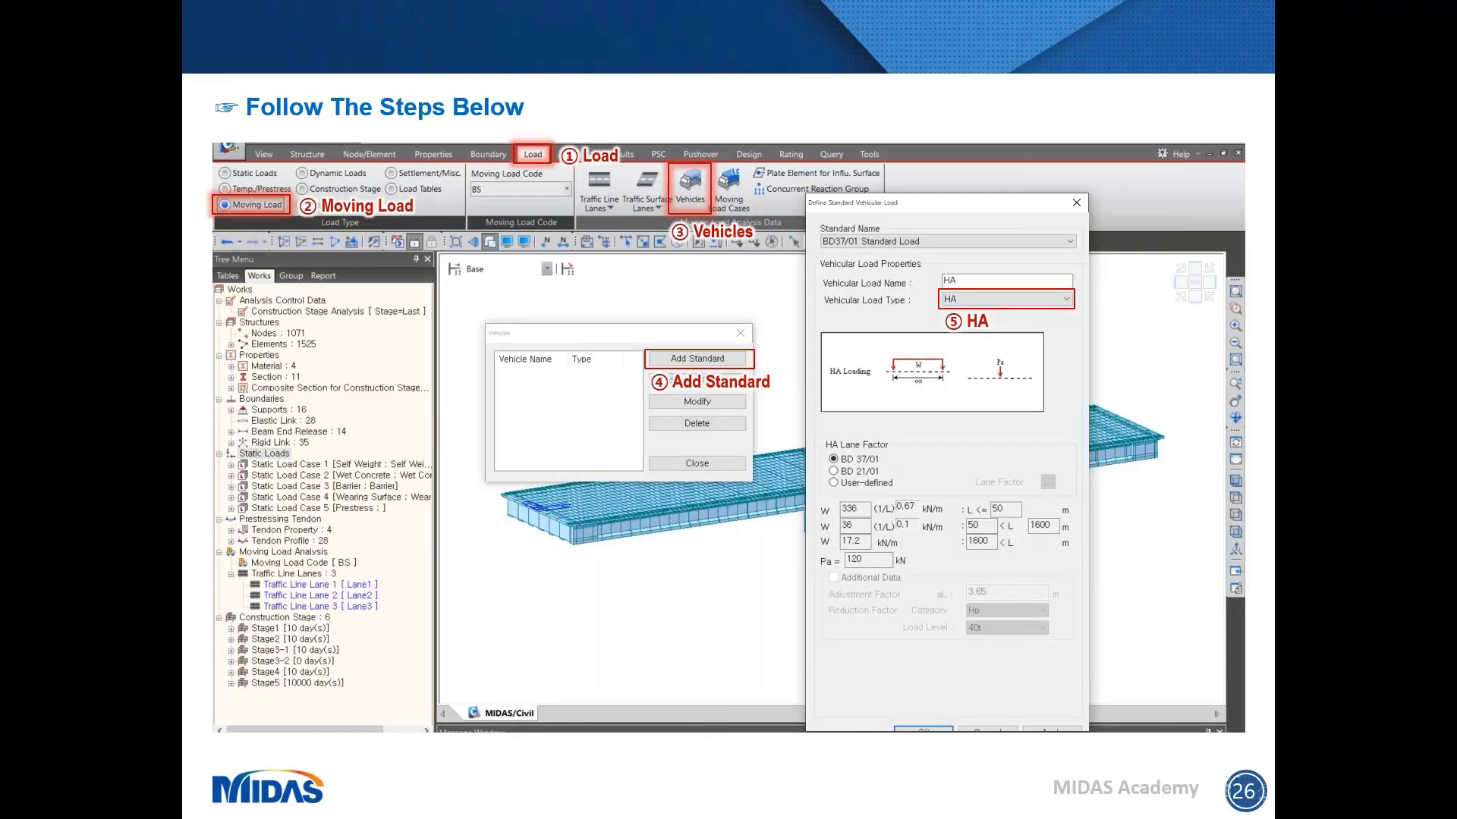
- Switch to the midas Civil girder span wizard model and review the available moving load codes, keeping BS
{"action": "key", "text": "alt+Tab"}
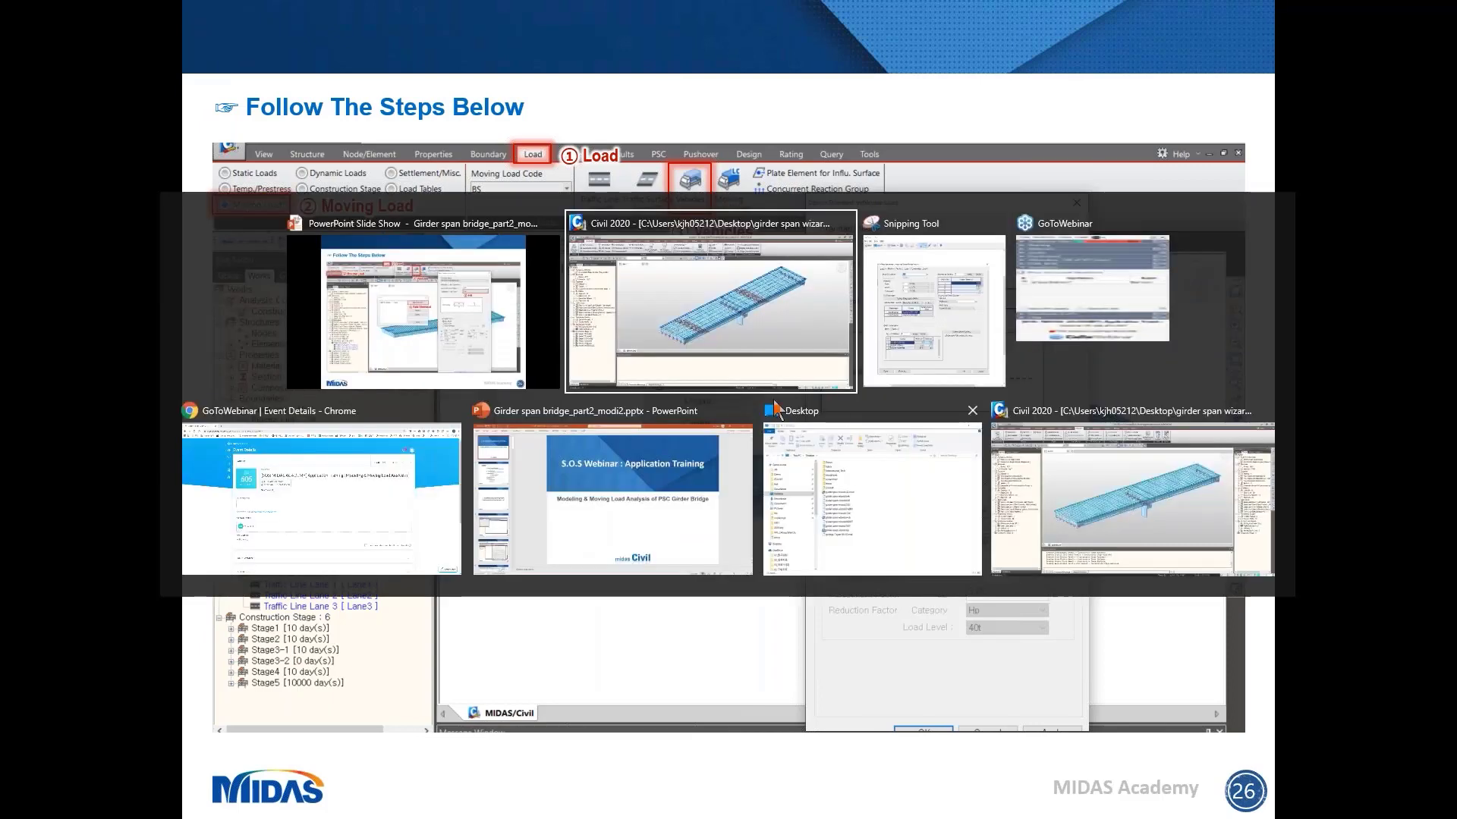
{"action": "left_click", "coordinate": [753, 349]}
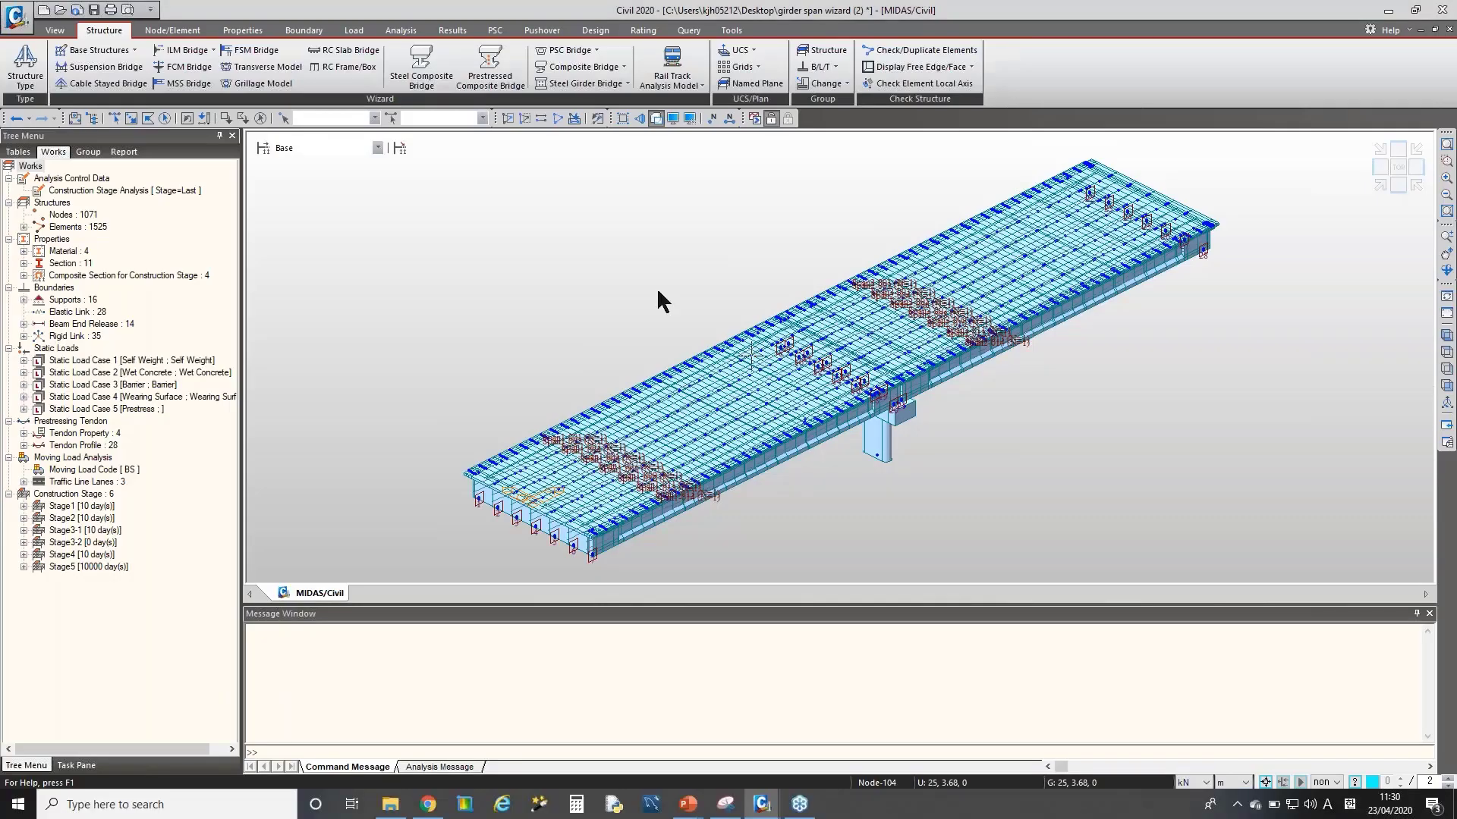
{"action": "left_click", "coordinate": [353, 30]}
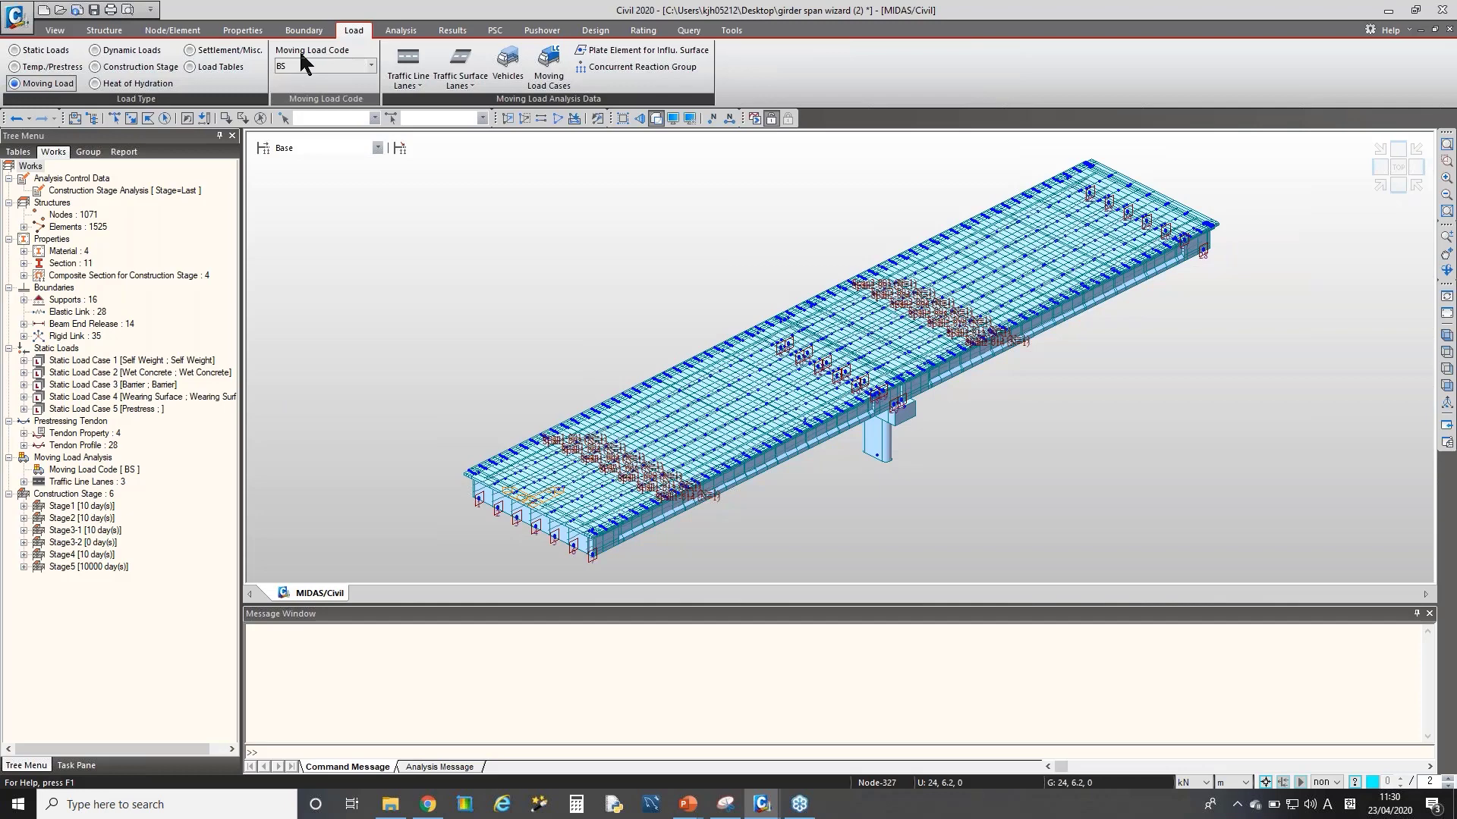
{"action": "left_click", "coordinate": [341, 61]}
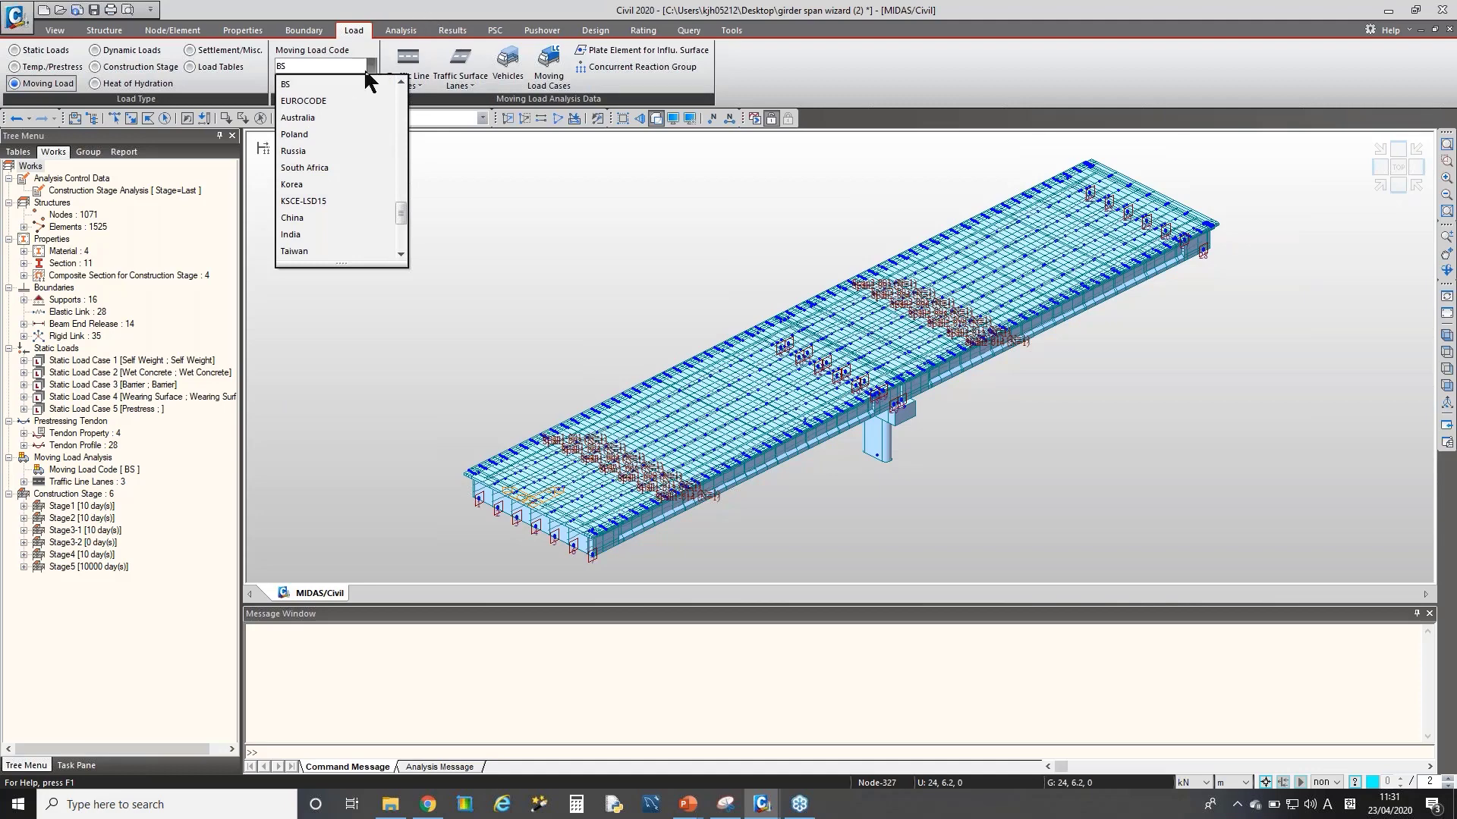
{"action": "left_click", "coordinate": [415, 15]}
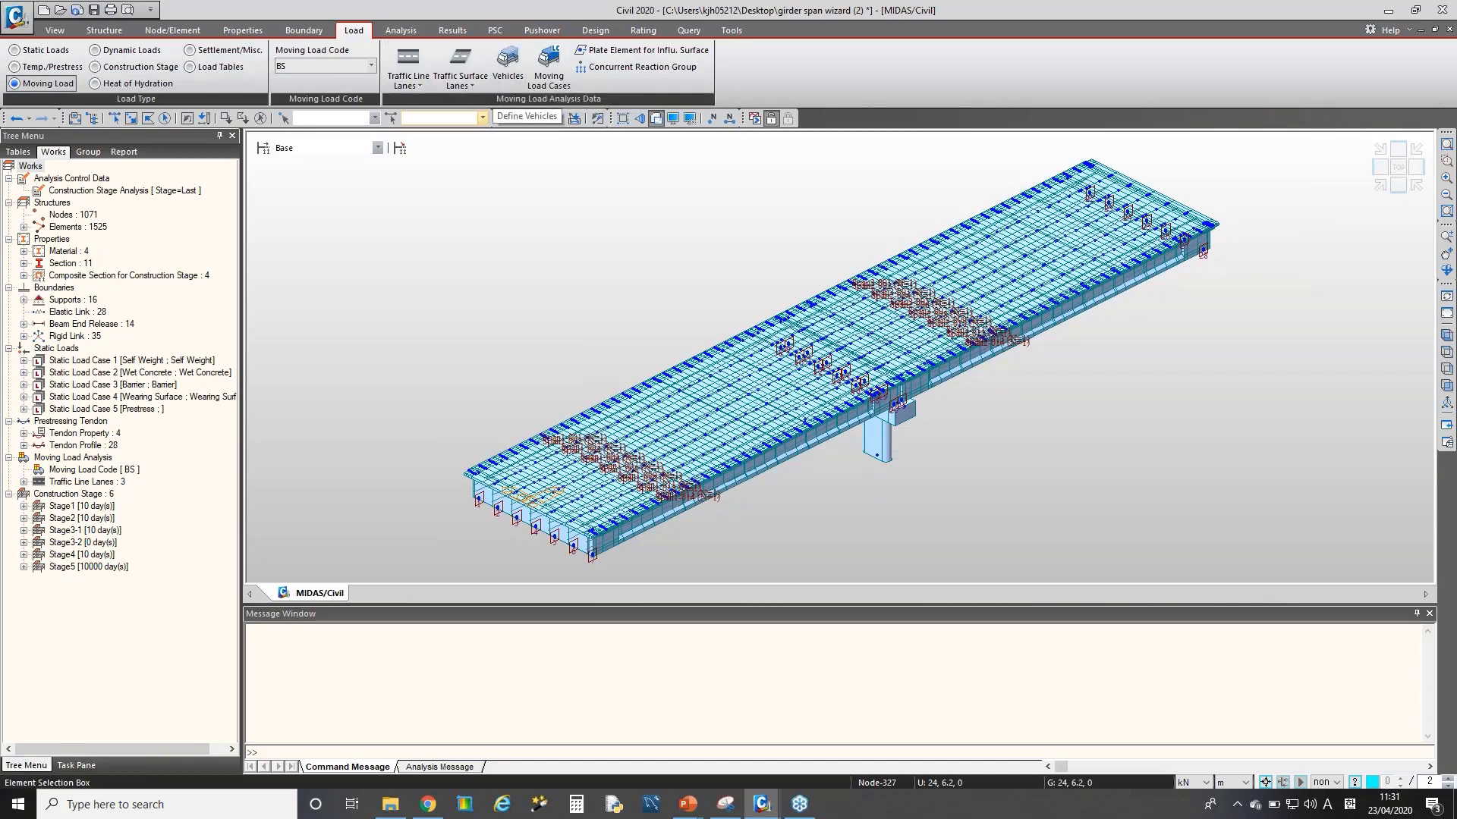
- Display the traffic line lanes on the deck, expand their list to inspect Lane1 to Lane3 up close, and hide them again
{"action": "right_click", "coordinate": [108, 481]}
{"action": "left_click", "coordinate": [176, 491]}
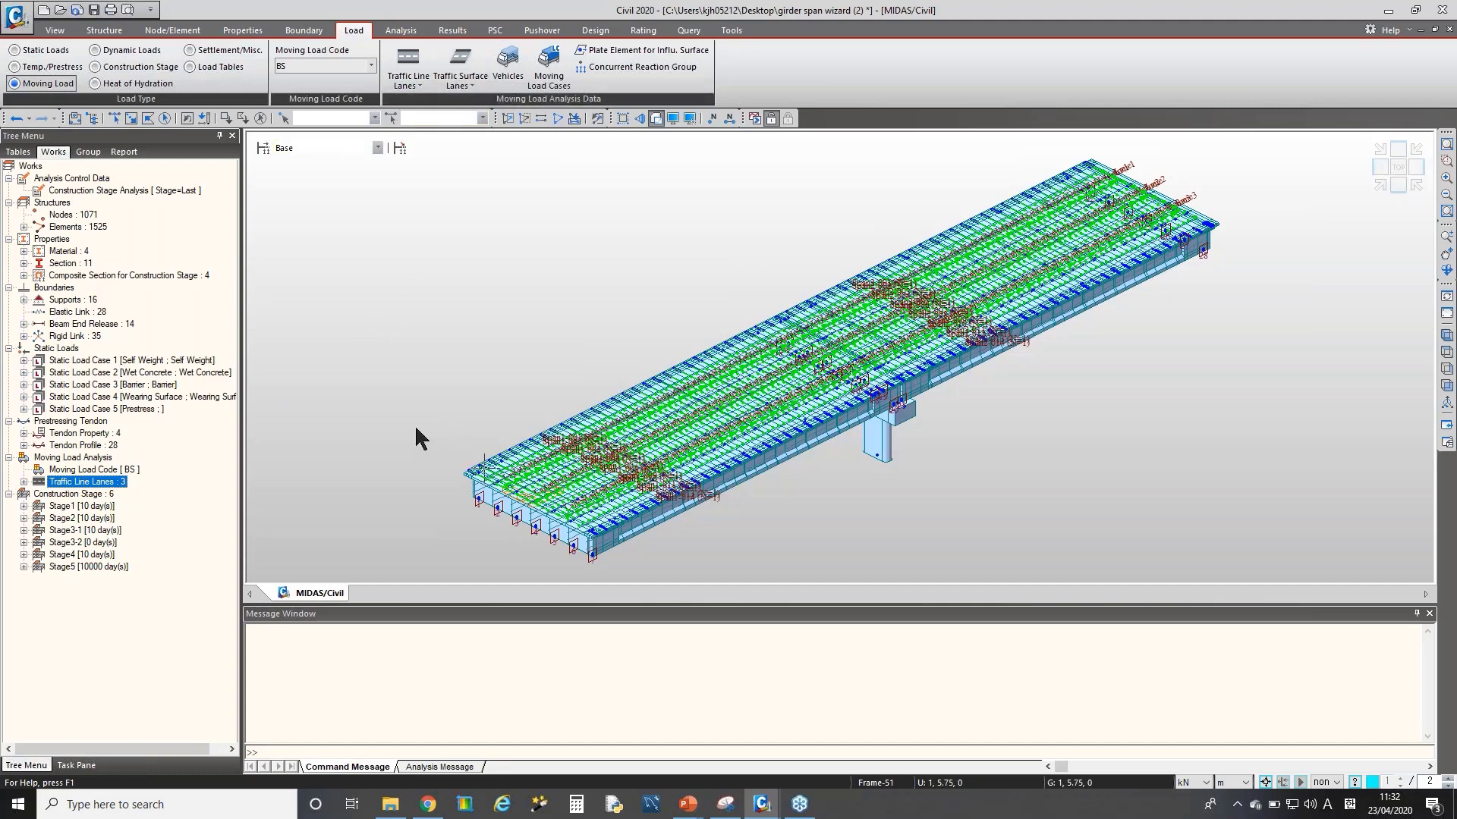
{"action": "double_click", "coordinate": [65, 227]}
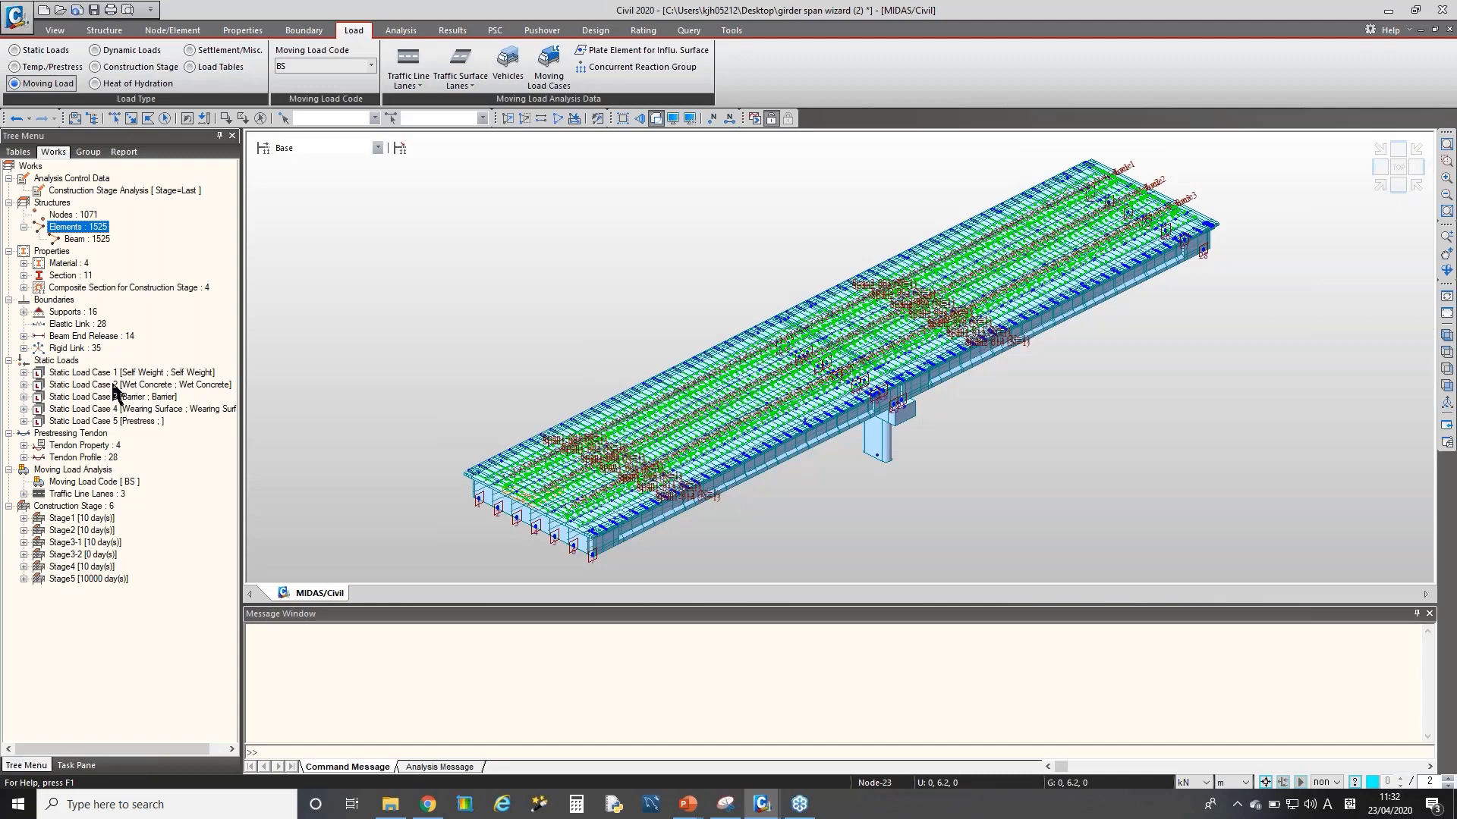
{"action": "double_click", "coordinate": [97, 494]}
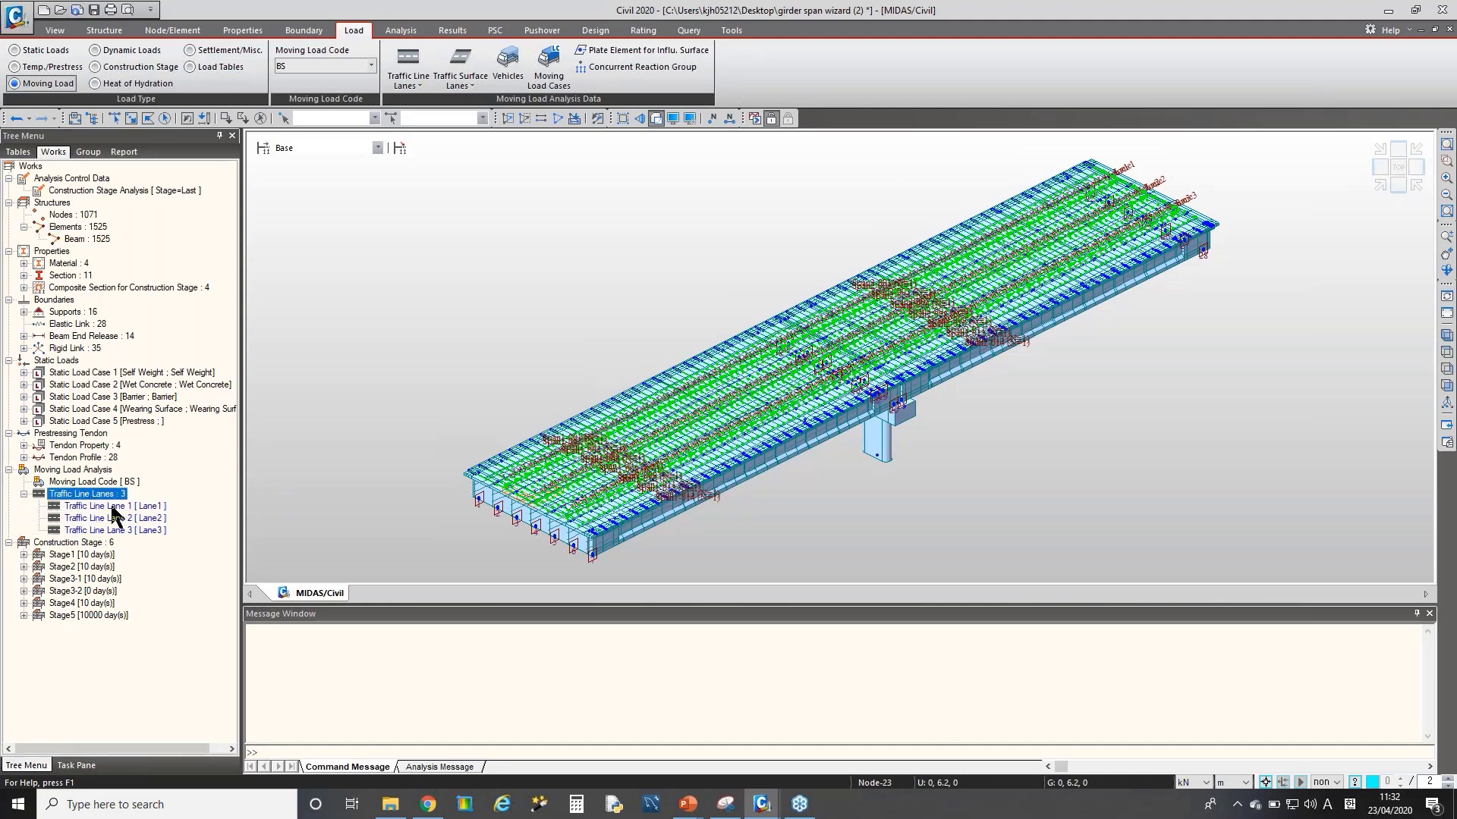
{"action": "left_click", "coordinate": [399, 468]}
{"action": "scroll", "coordinate": [683, 449], "scroll_direction": "up", "scroll_amount": 6}
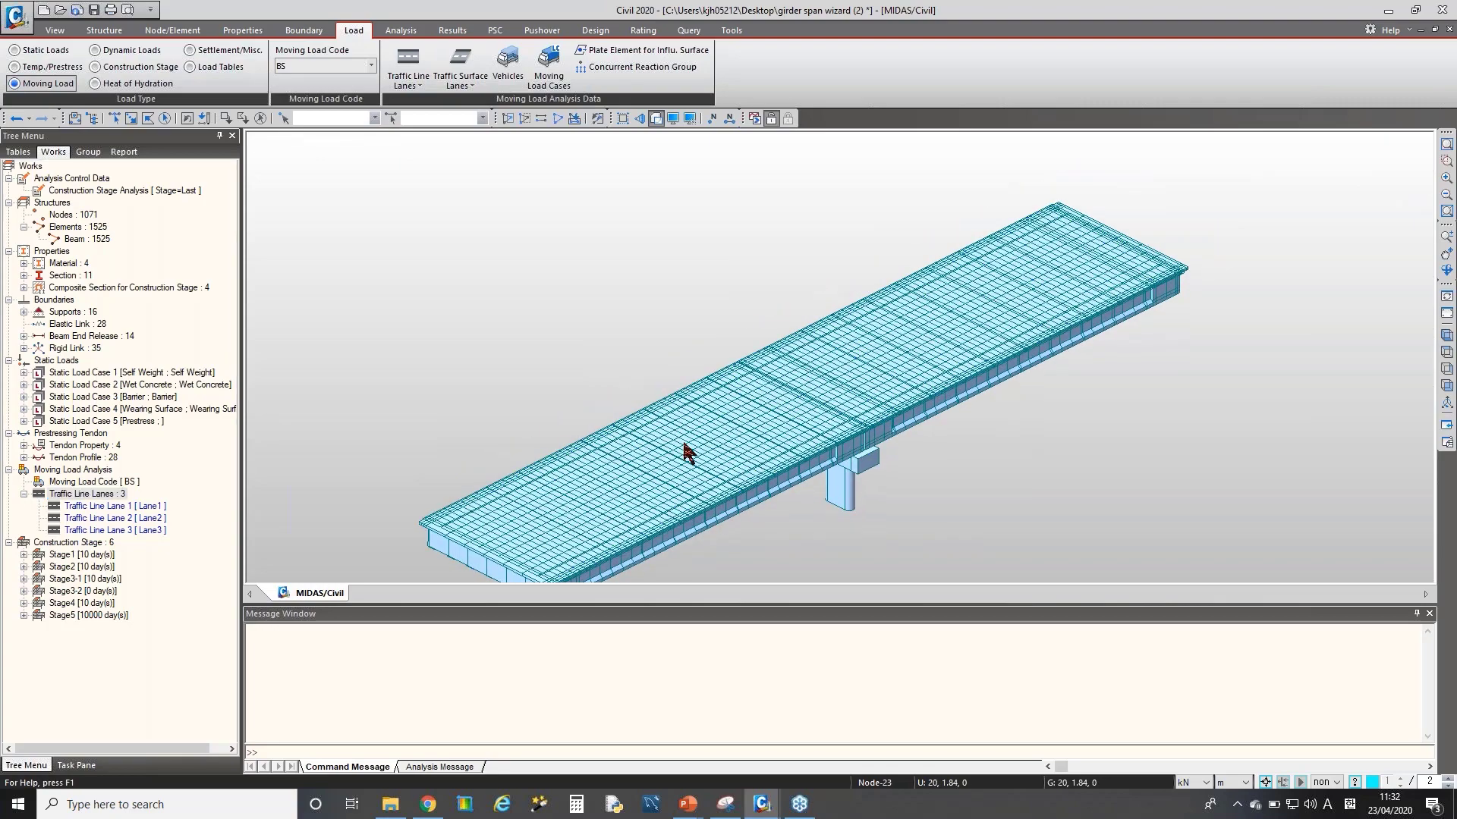
{"action": "scroll", "coordinate": [673, 393], "scroll_direction": "up", "scroll_amount": 5}
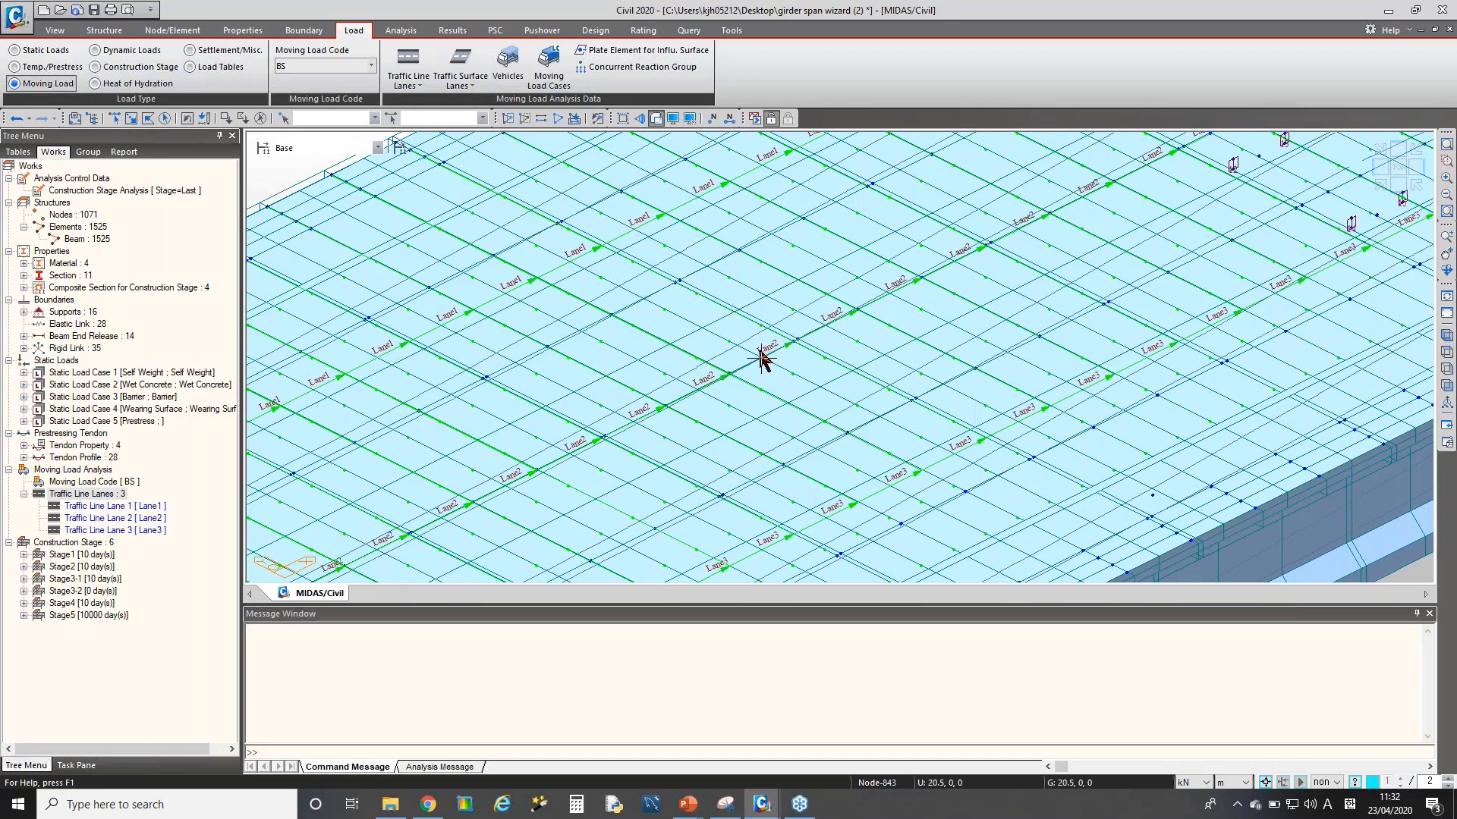
{"action": "right_click", "coordinate": [107, 496]}
{"action": "left_click", "coordinate": [124, 523]}
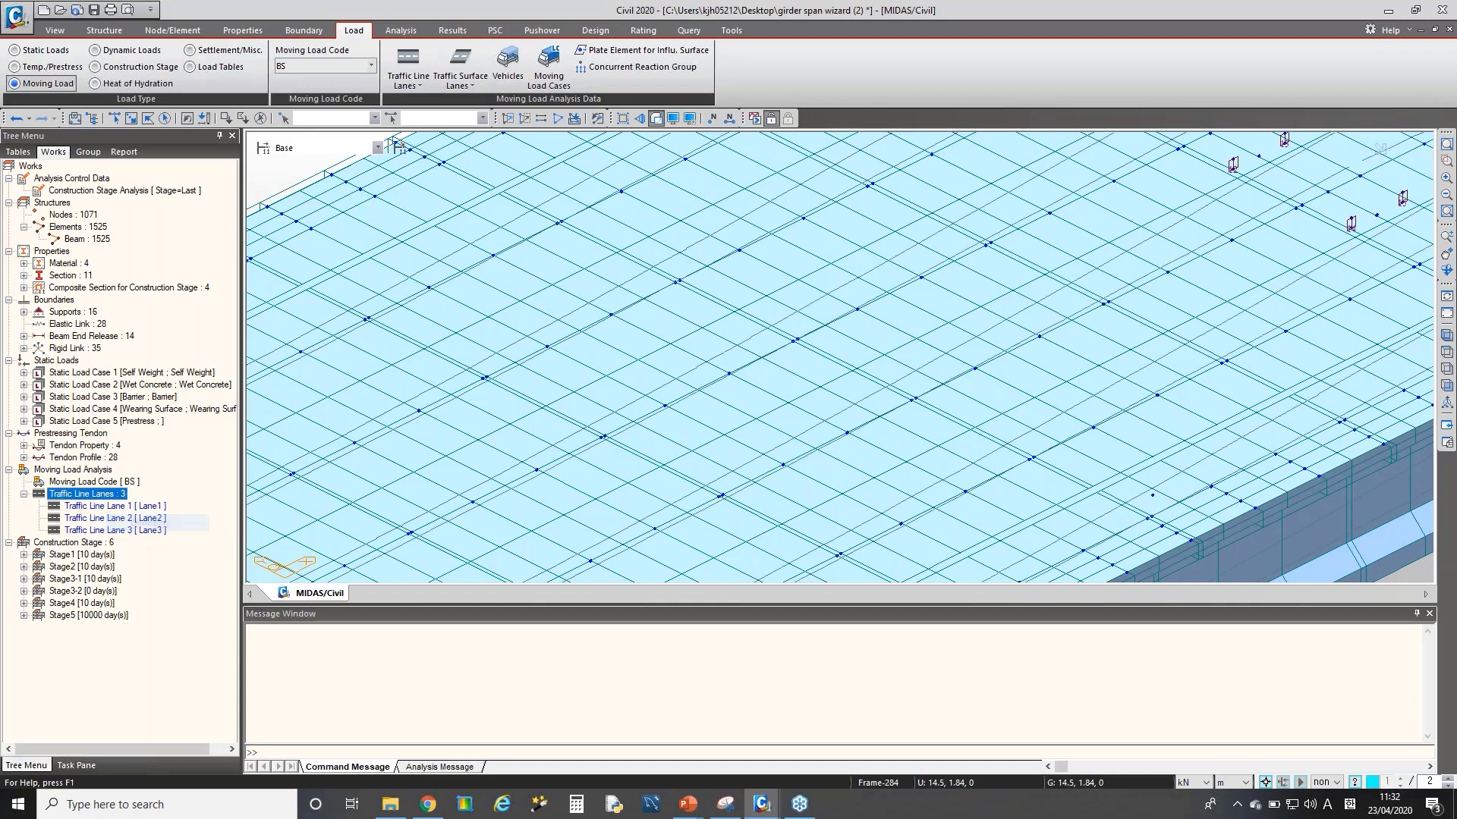
- Add the BD37/01 standard vehicle HA with the BD 37/01 lane factor, checking the user-defined lane factor and additional data options first
{"action": "left_click", "coordinate": [512, 90]}
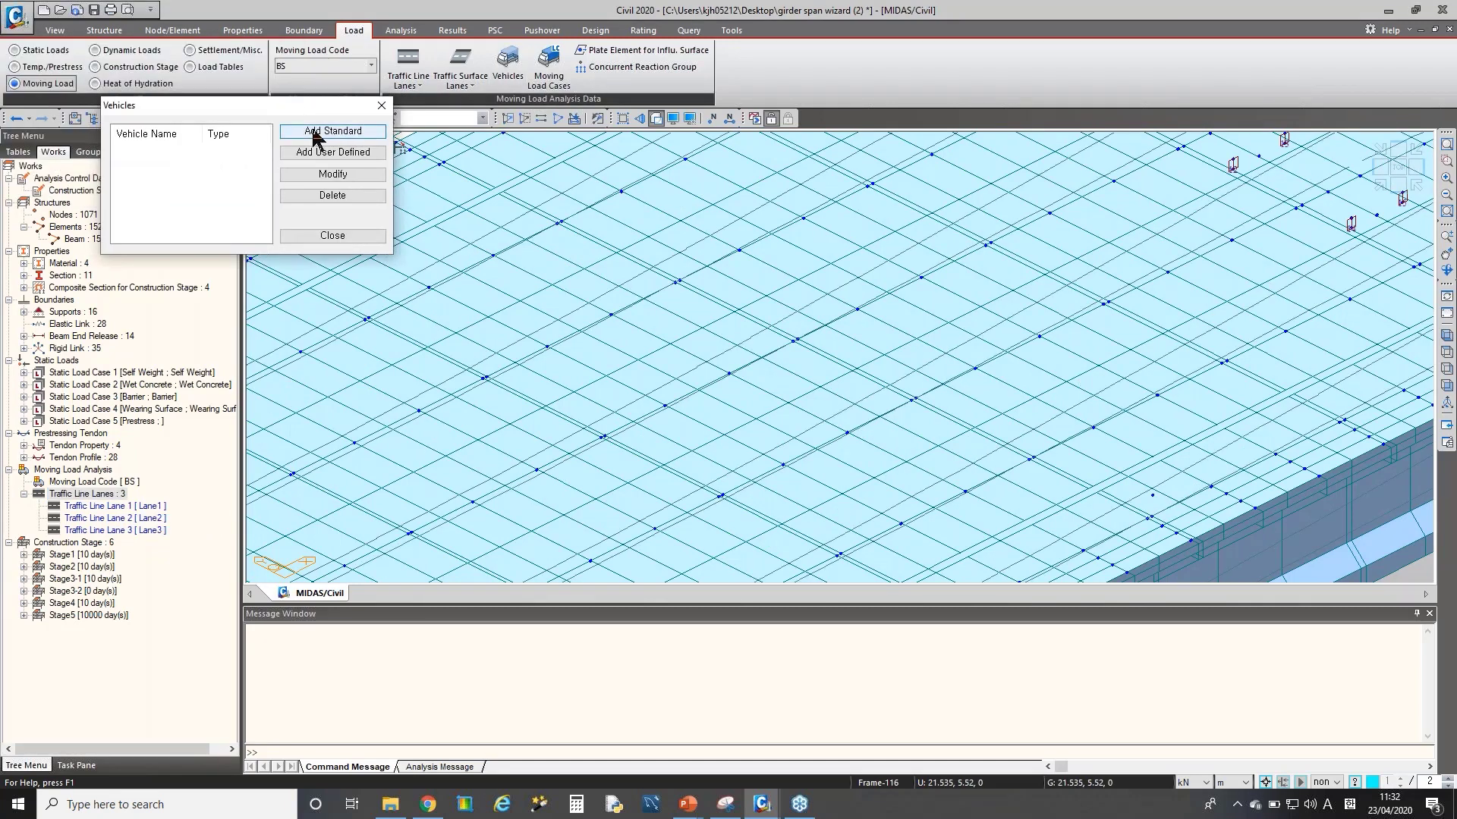
{"action": "left_click", "coordinate": [380, 135]}
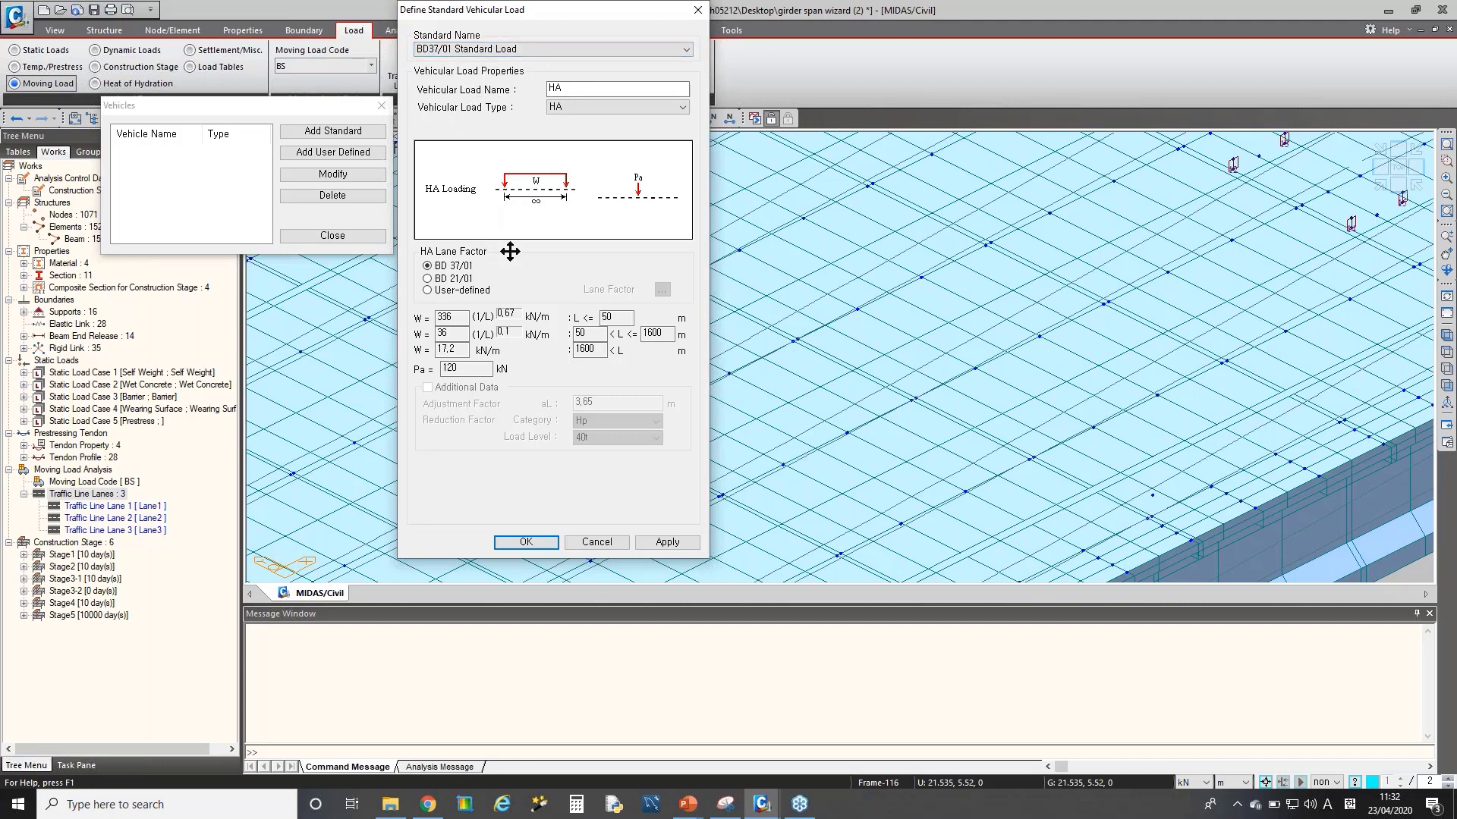
{"action": "left_click", "coordinate": [455, 279]}
{"action": "left_click", "coordinate": [460, 289]}
{"action": "left_click", "coordinate": [662, 289]}
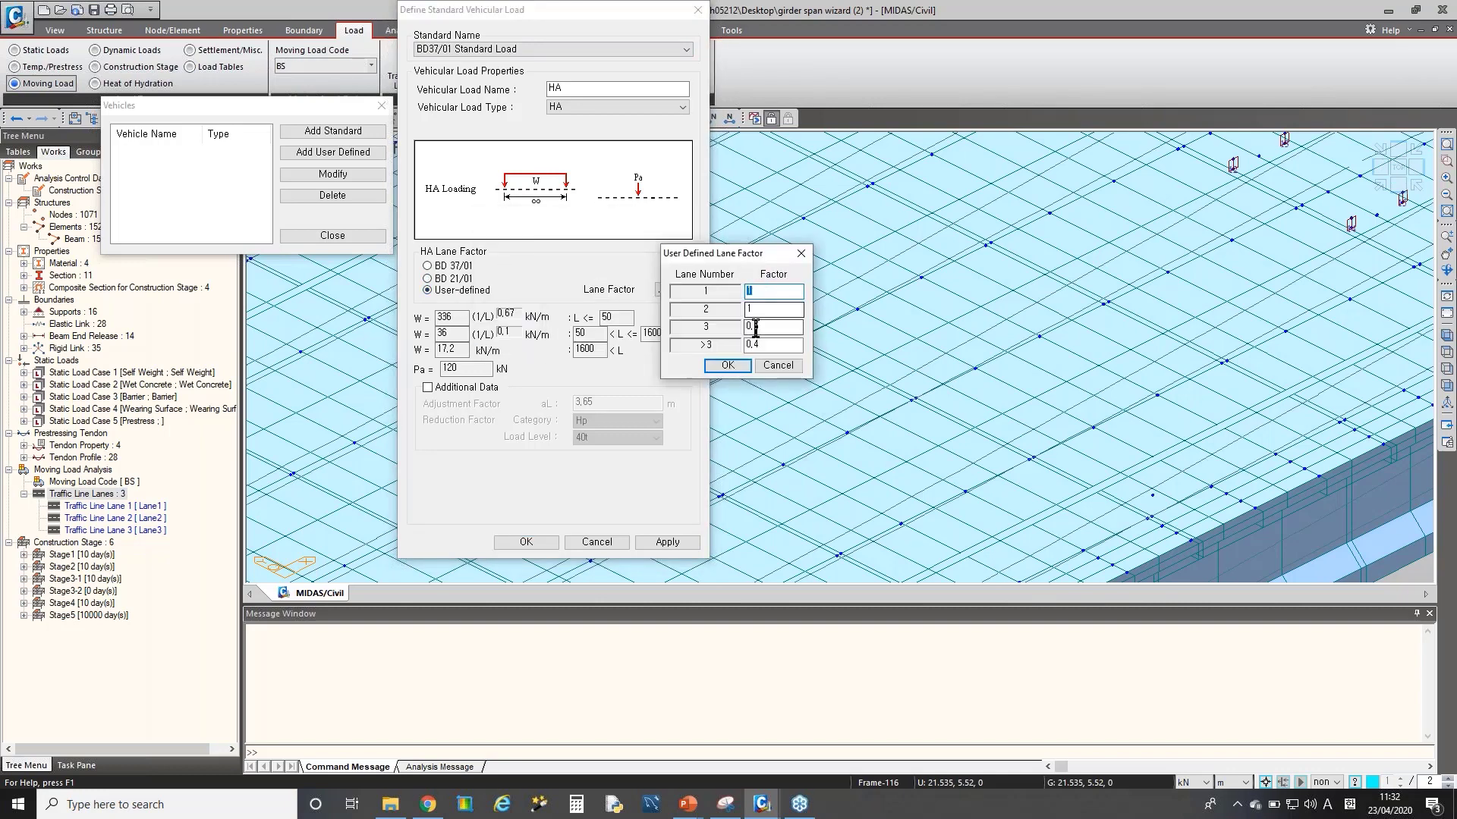
{"action": "left_click", "coordinate": [801, 252]}
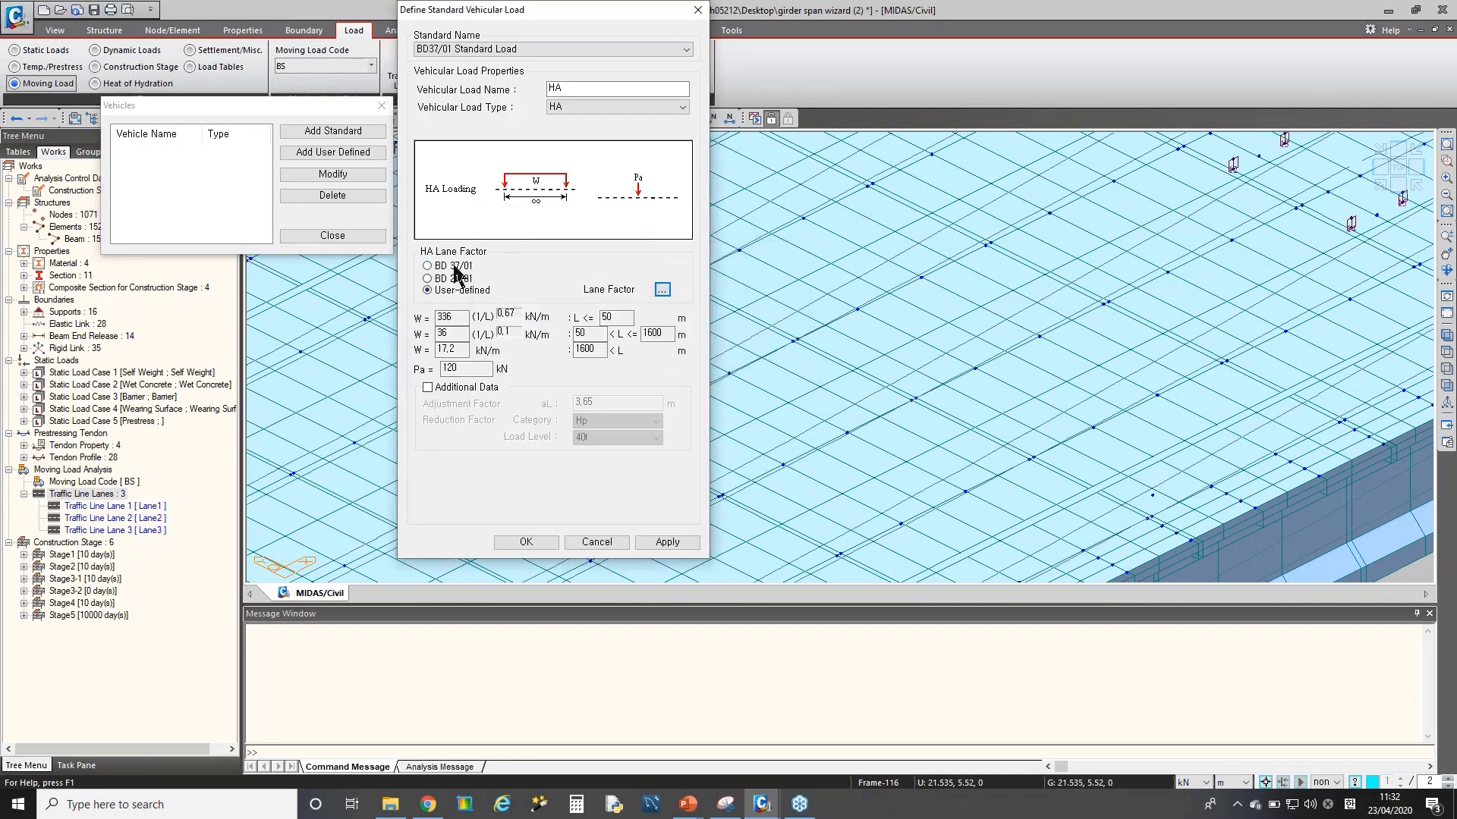
{"action": "left_click", "coordinate": [449, 389]}
{"action": "key", "text": "Tab"}
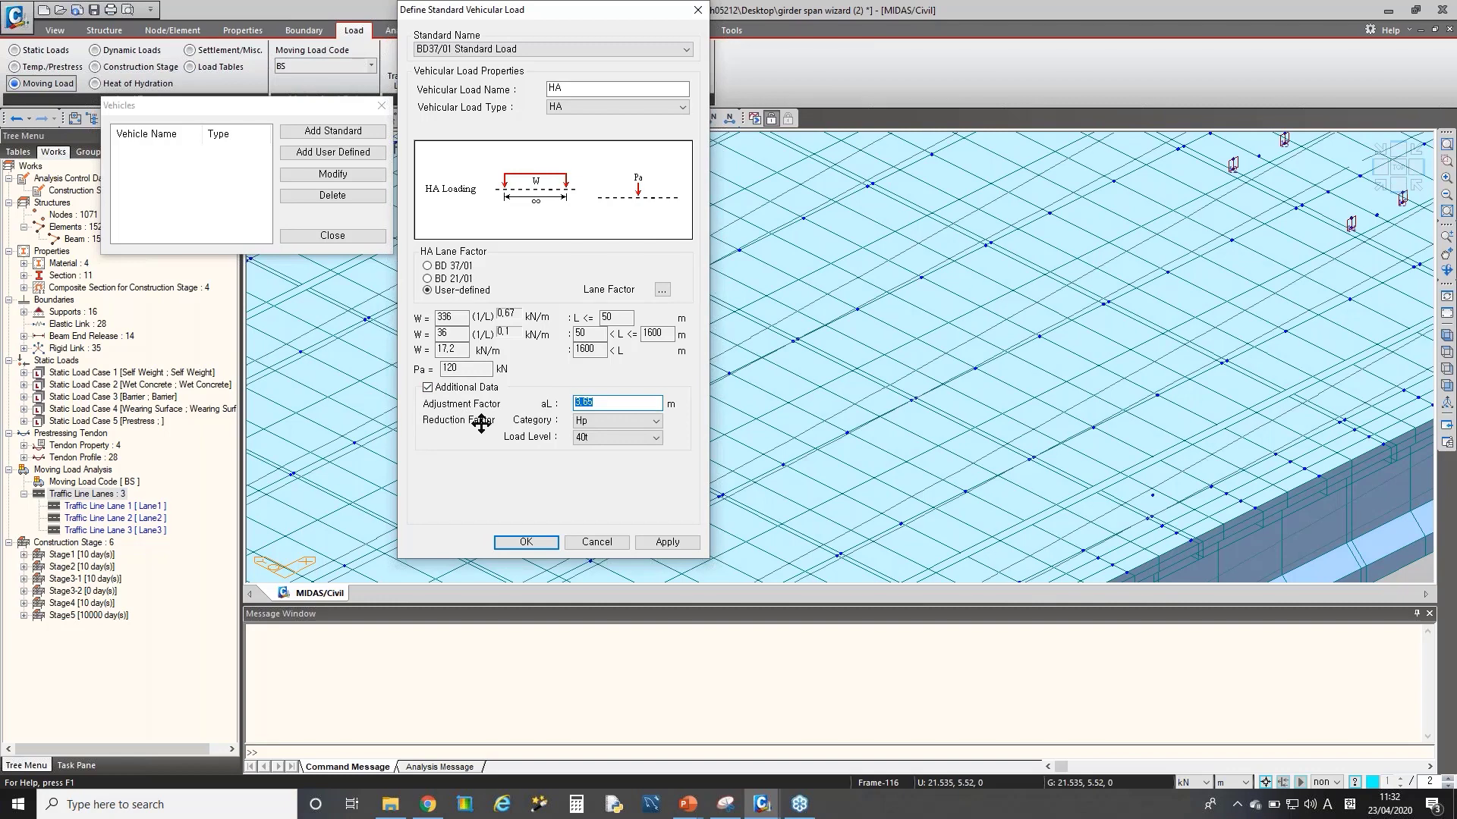
{"action": "left_click", "coordinate": [455, 267]}
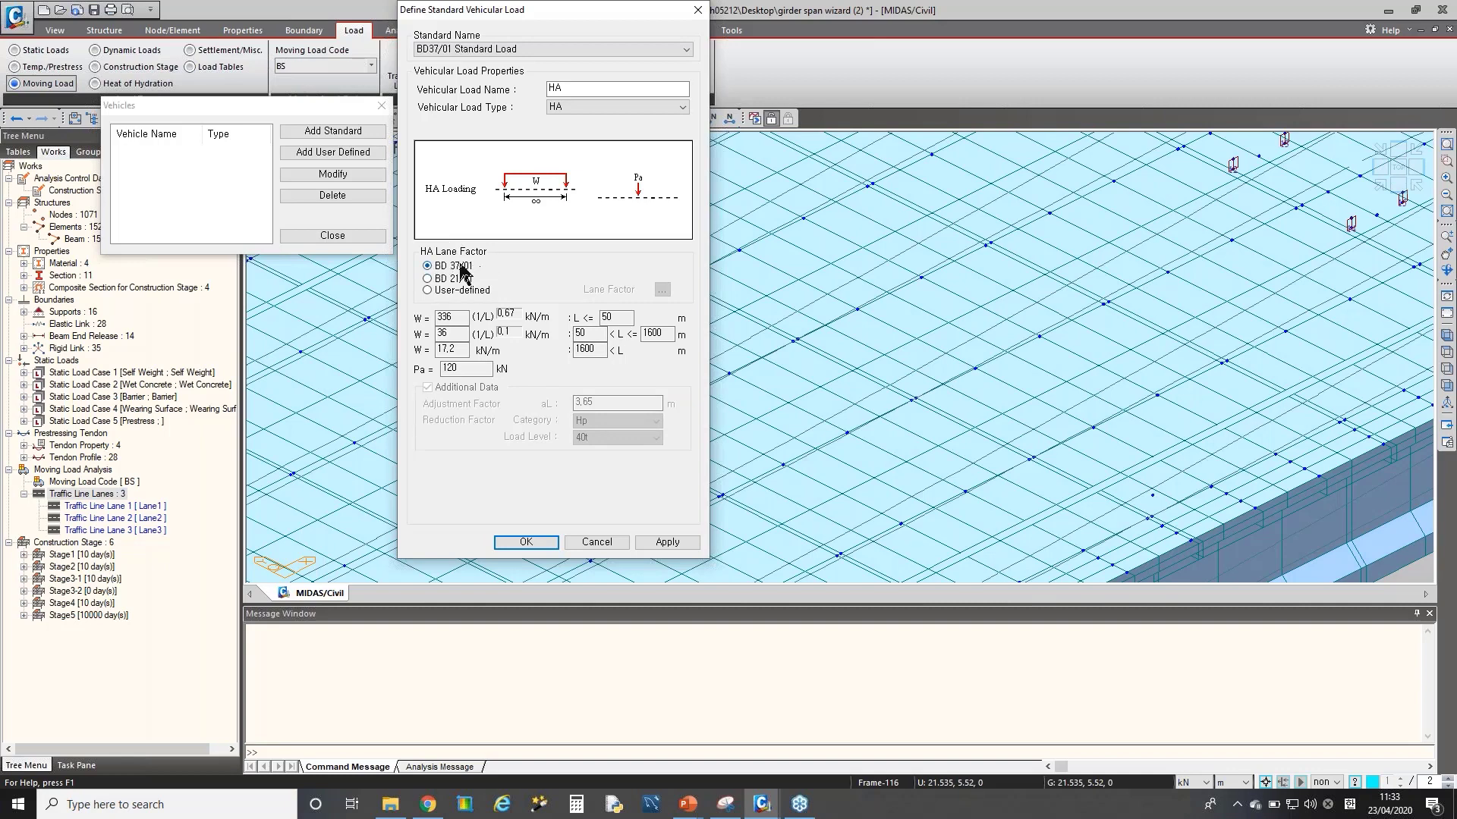
{"action": "left_click", "coordinate": [668, 541]}
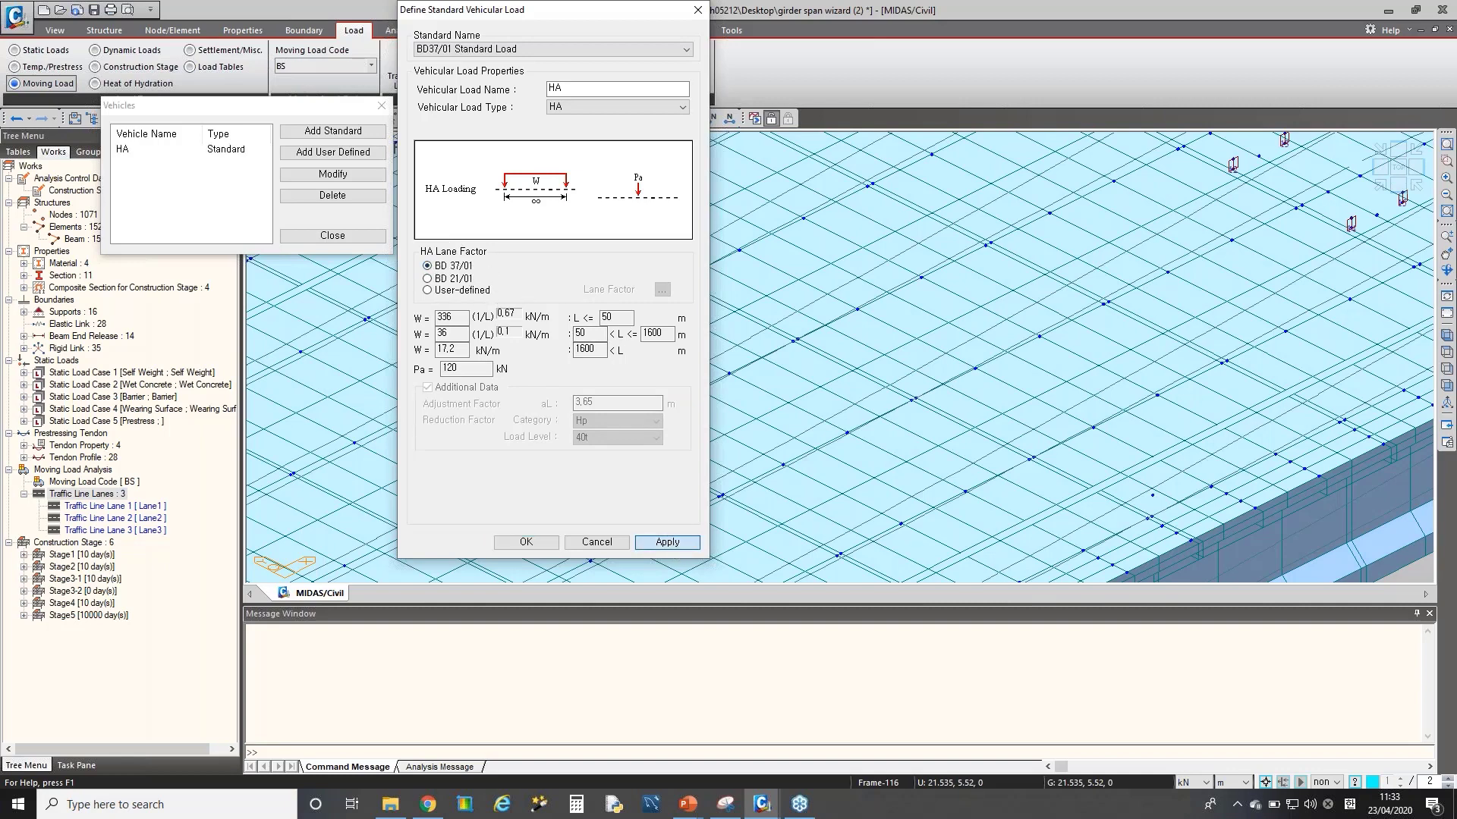
- Add a second BD37/01 standard vehicle of type HA & HB(Auto) with 45 HB units
{"action": "left_click", "coordinate": [580, 106]}
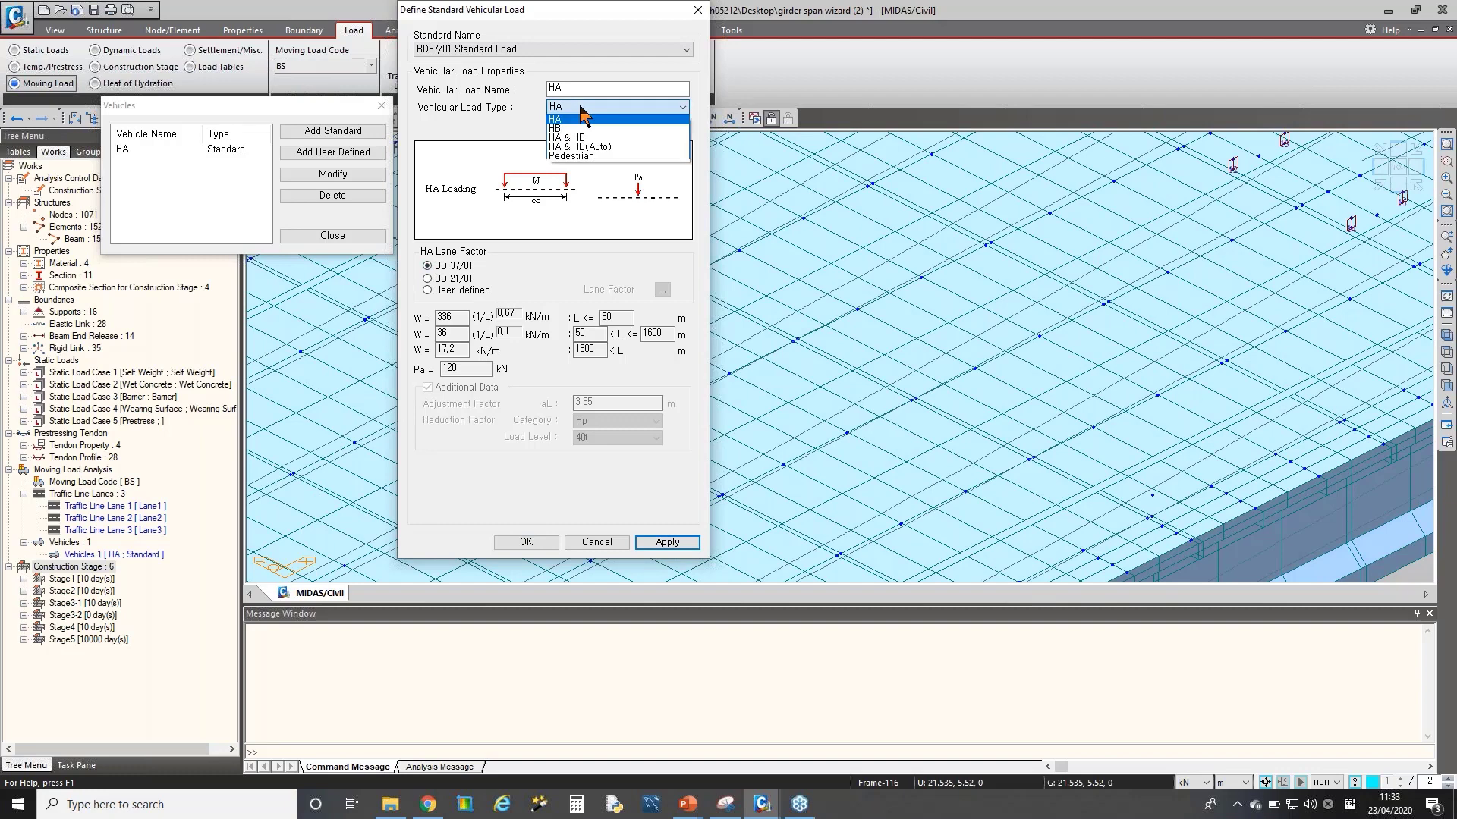
{"action": "left_click", "coordinate": [607, 147]}
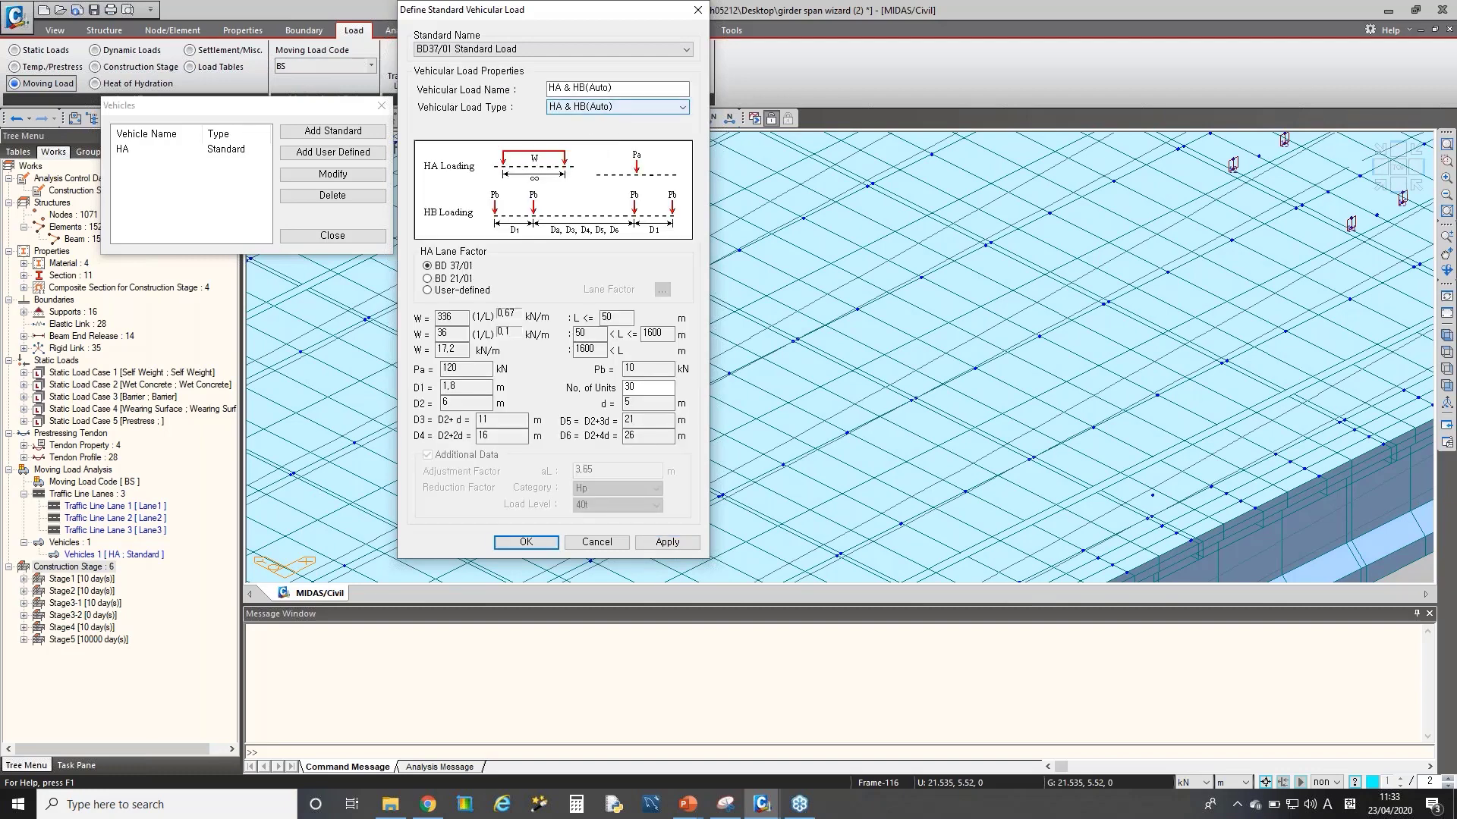
{"action": "double_click", "coordinate": [620, 382]}
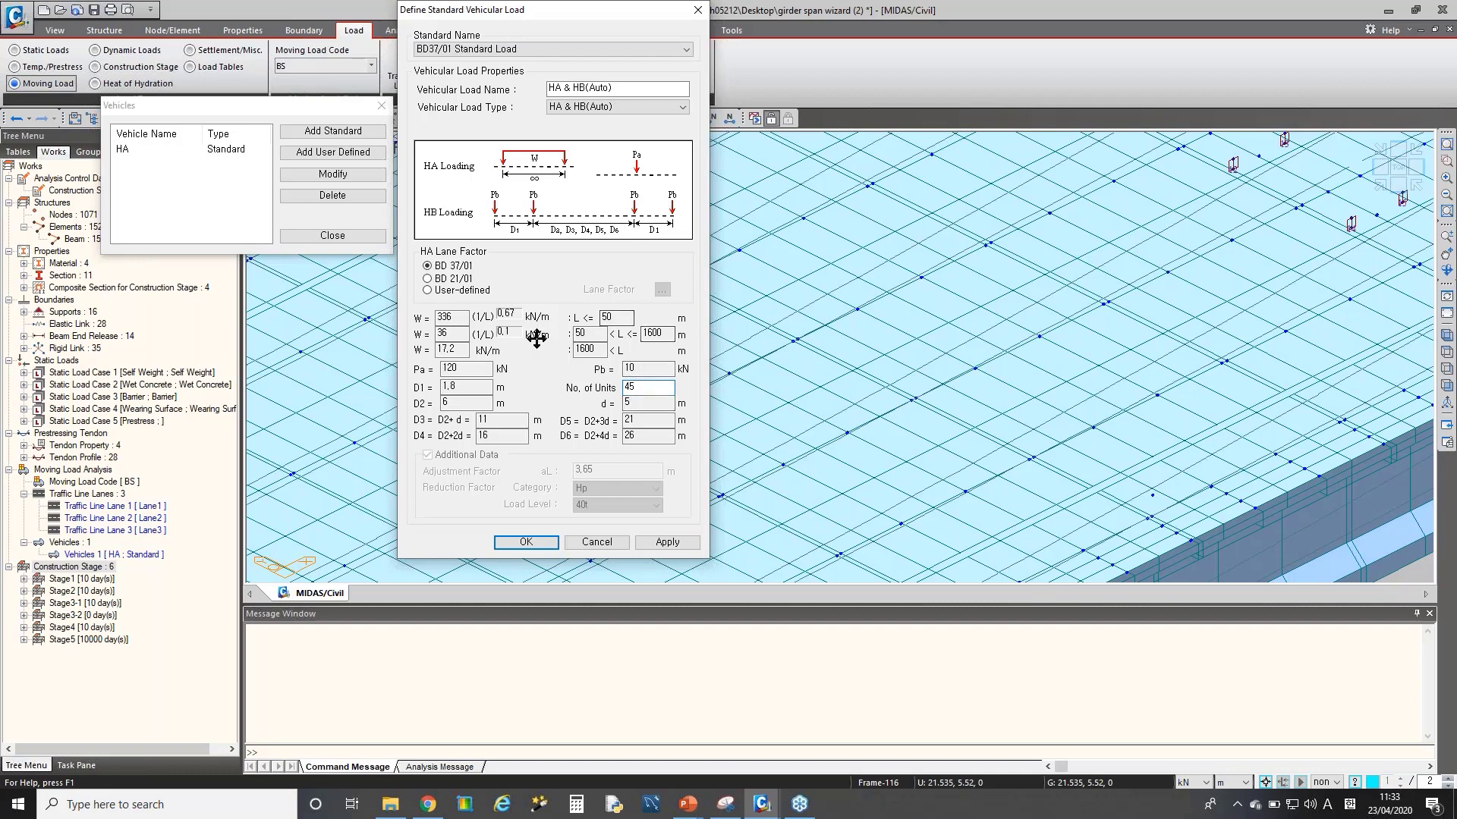
{"action": "left_click", "coordinate": [526, 542]}
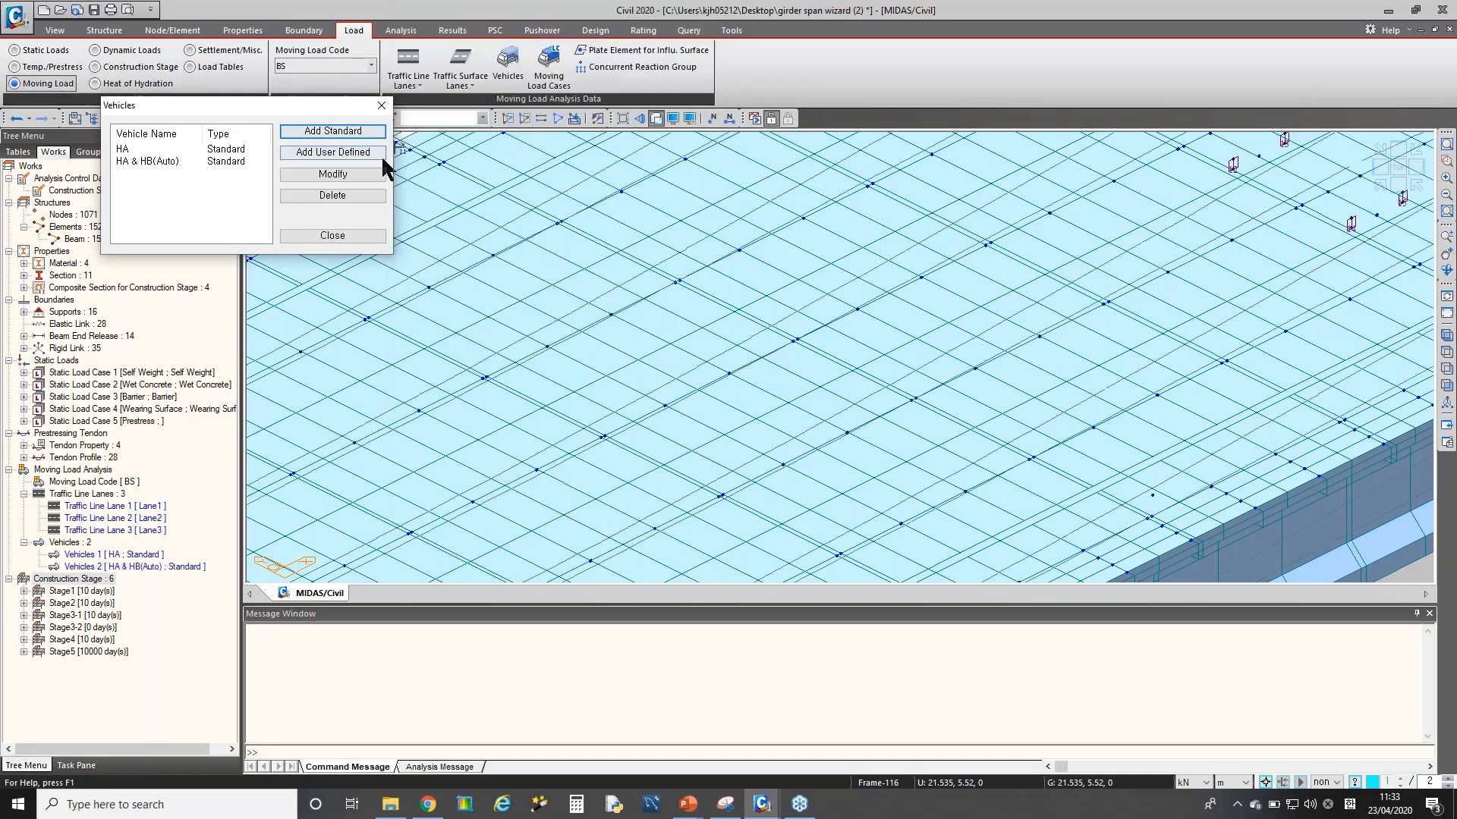
- Examine the load types and editable load values for a user-defined vehicle, cancel it, and close the vehicle definitions
{"action": "left_click", "coordinate": [343, 150]}
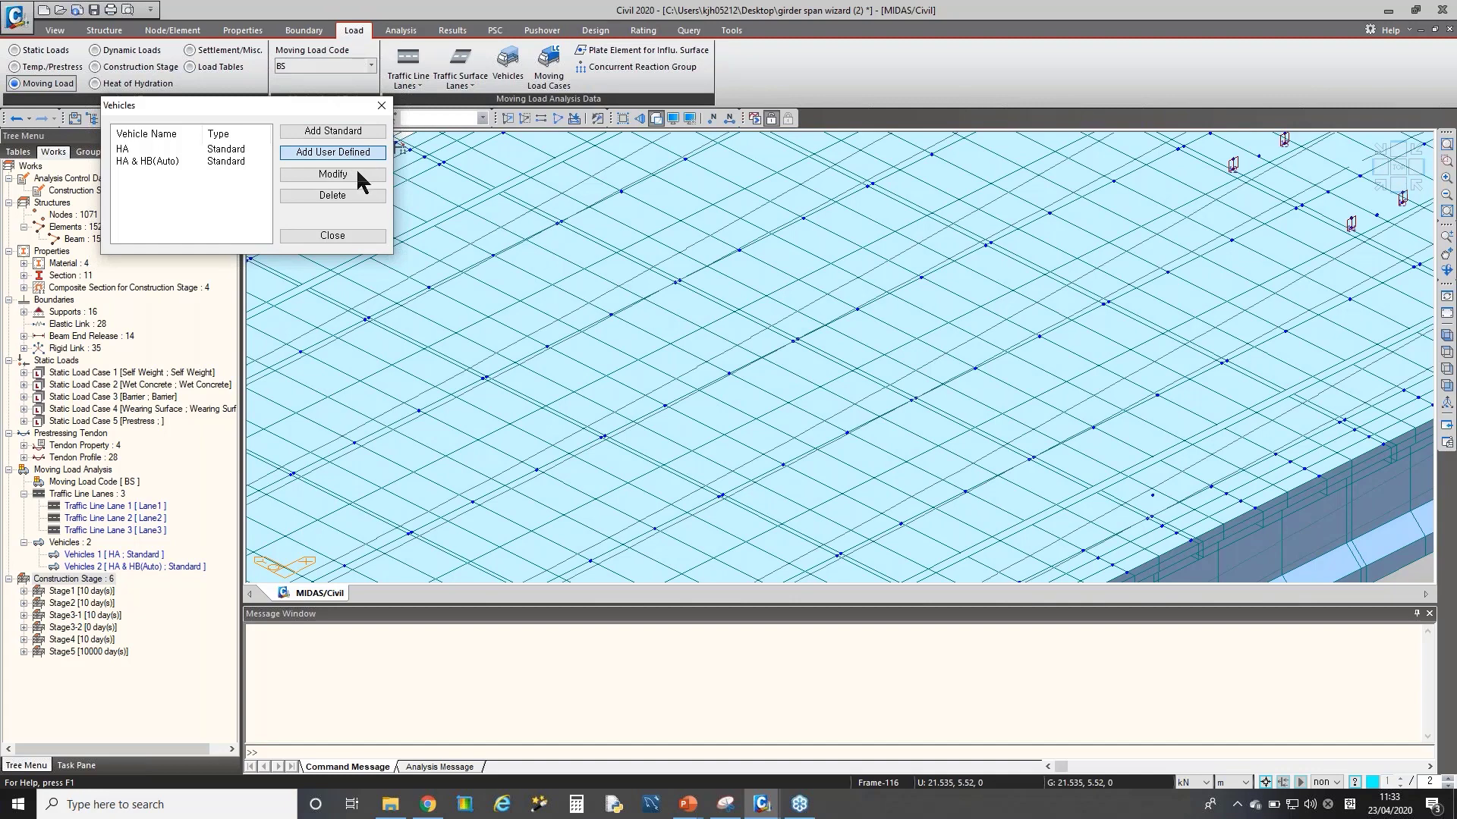
{"action": "left_click", "coordinate": [343, 150]}
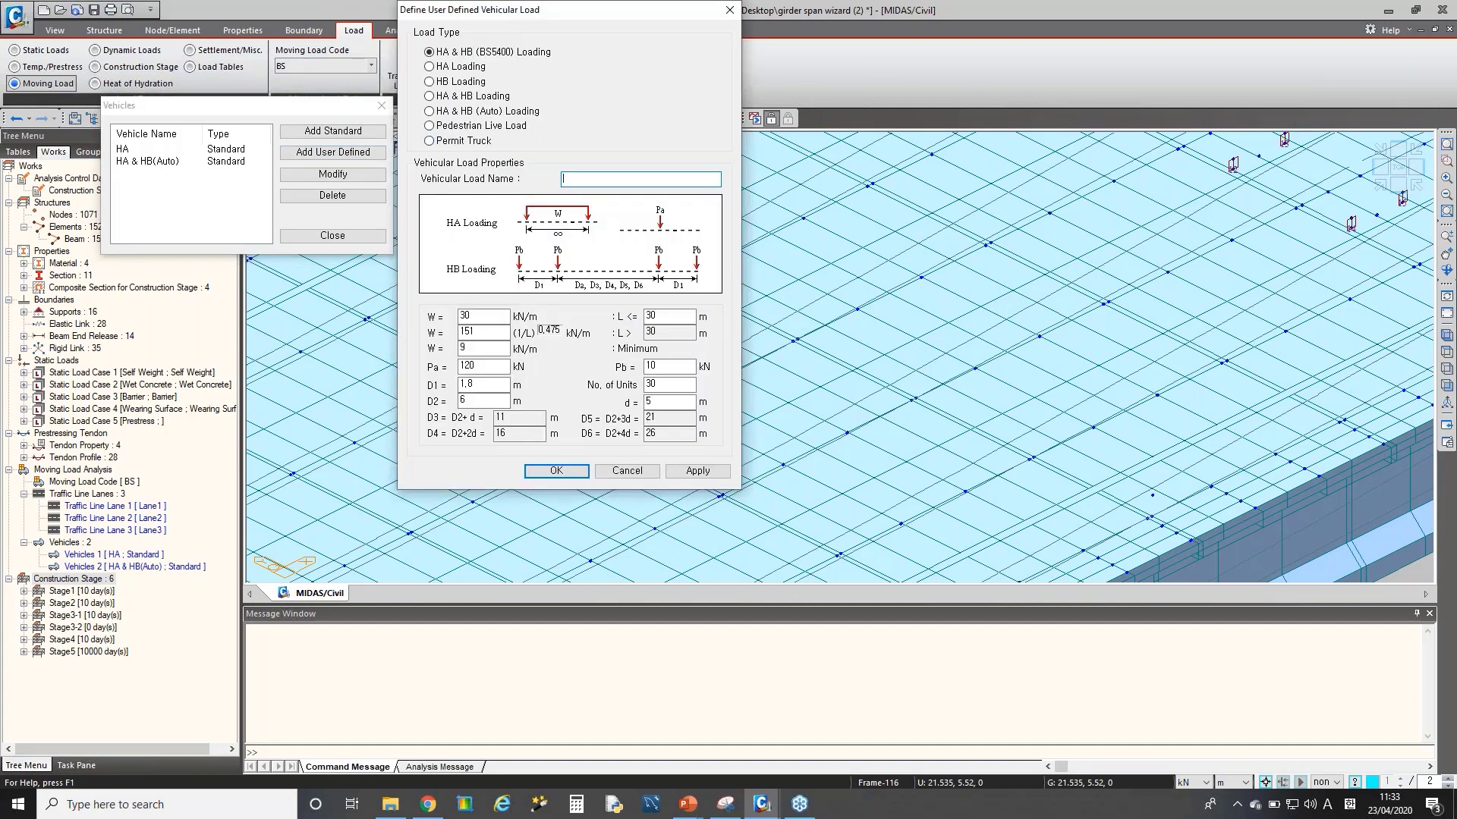
{"action": "left_click", "coordinate": [483, 316]}
{"action": "left_click", "coordinate": [484, 333]}
{"action": "left_click", "coordinate": [484, 349]}
{"action": "left_click", "coordinate": [482, 367]}
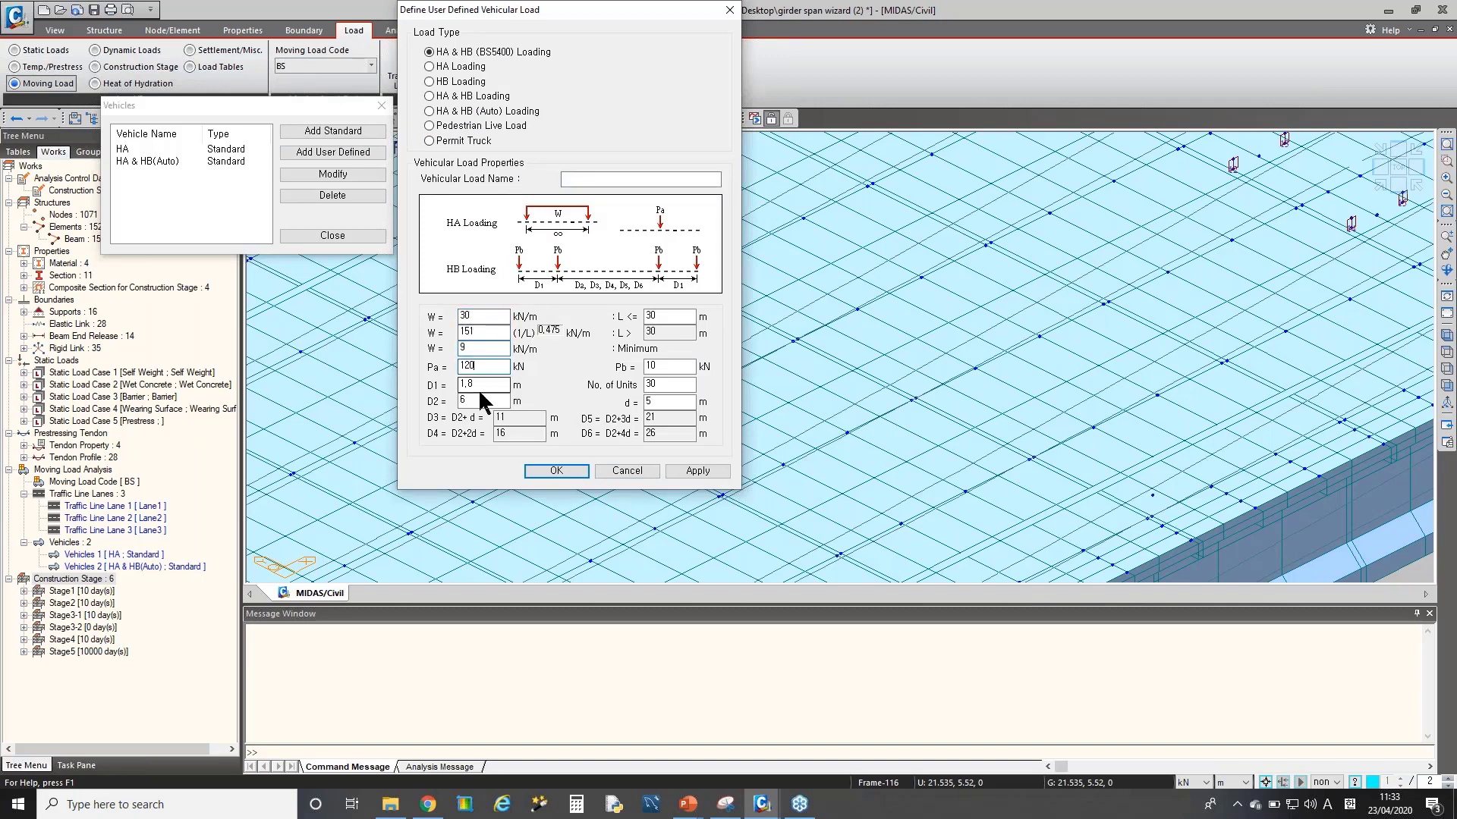
{"action": "left_click", "coordinate": [639, 472]}
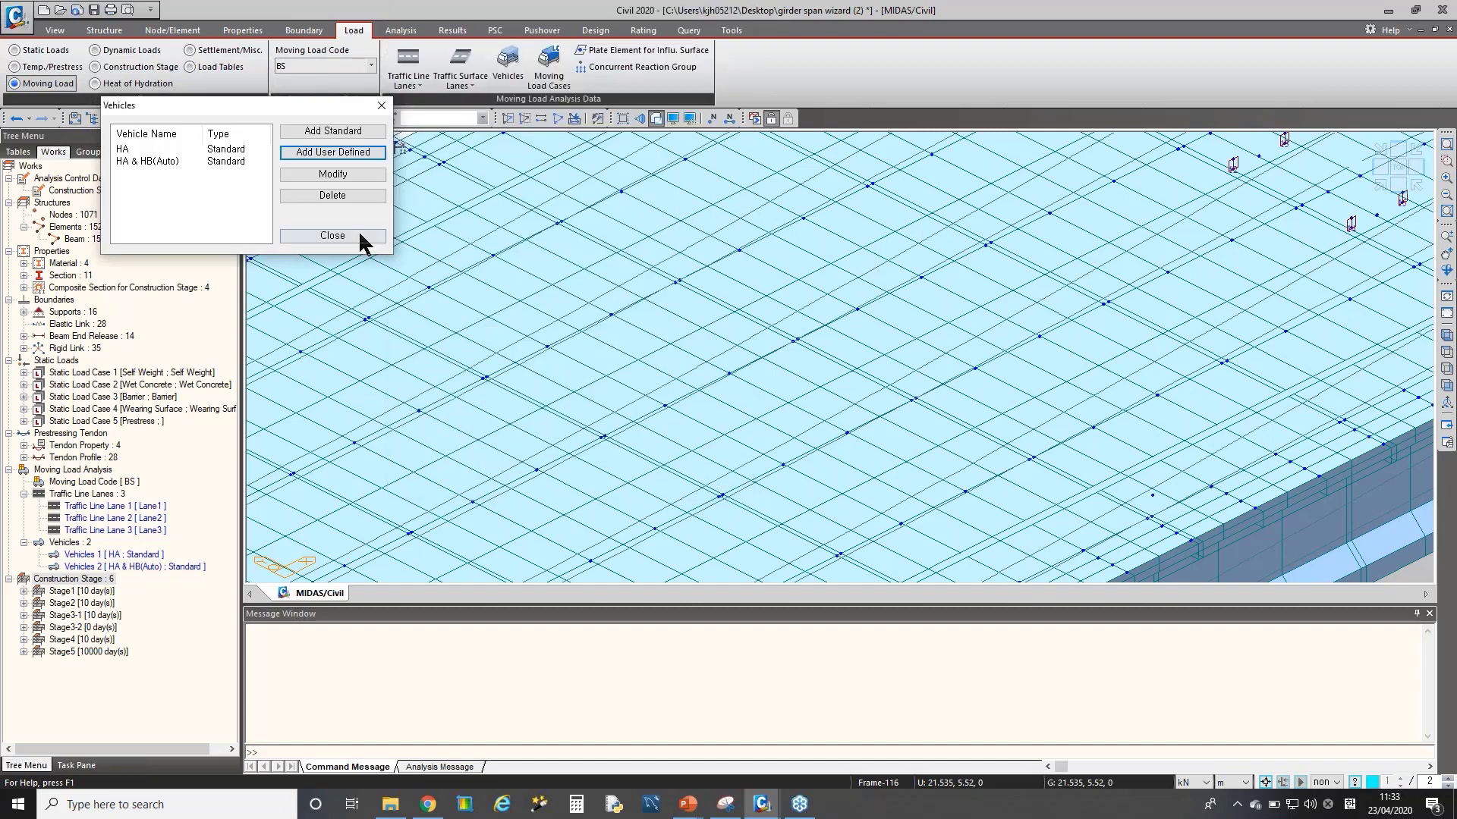
{"action": "left_click", "coordinate": [360, 236]}
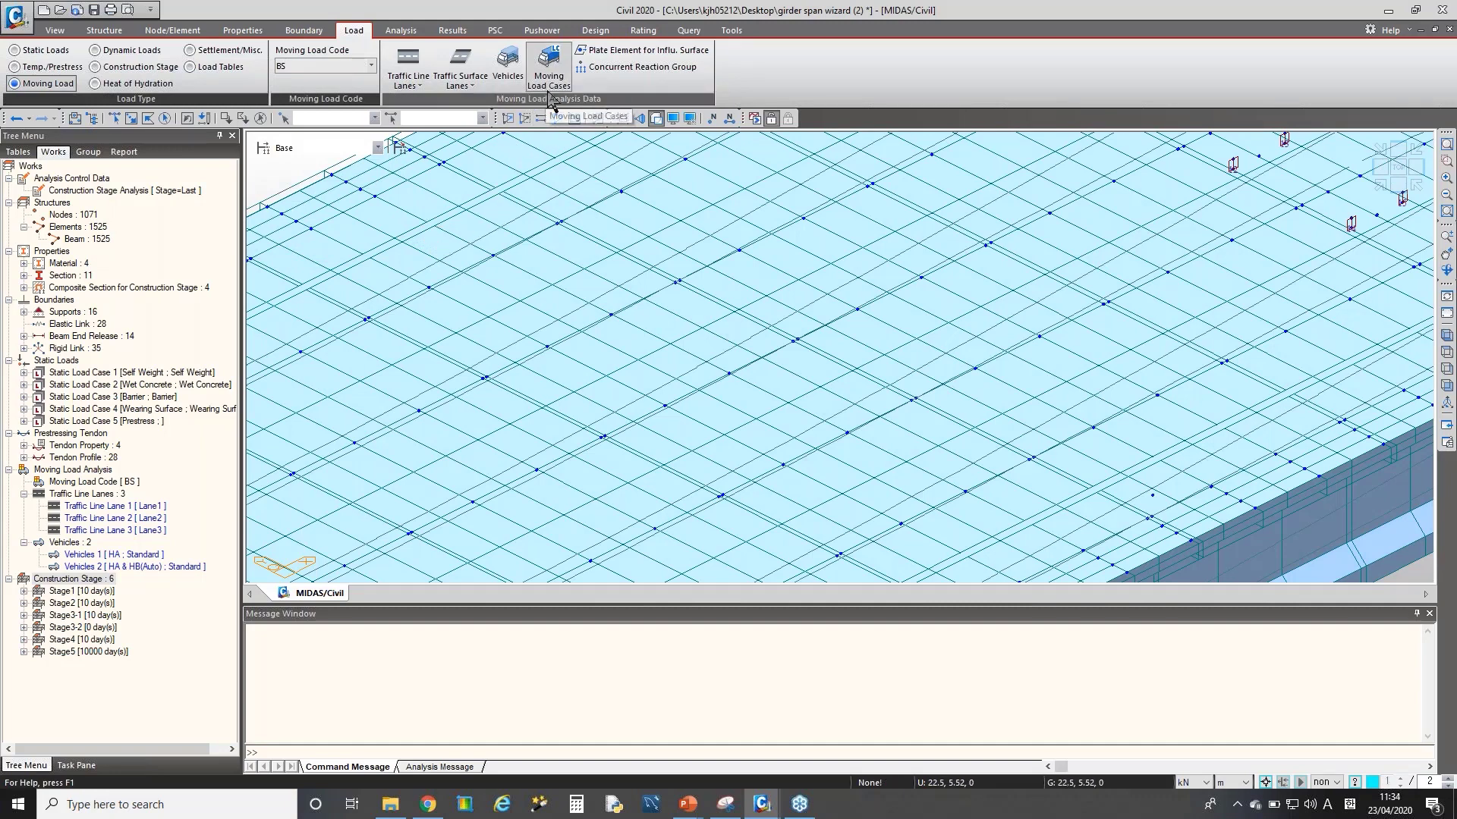
- Review the traffic line lanes Lane1 to Lane3 and the HA and HA & HB(Auto) vehicles in the model's moving load data
{"action": "left_click", "coordinate": [118, 519]}
{"action": "left_click", "coordinate": [112, 530]}
{"action": "left_click", "coordinate": [113, 506]}
{"action": "left_click", "coordinate": [109, 530]}
{"action": "left_click", "coordinate": [95, 556]}
{"action": "left_click", "coordinate": [94, 568]}
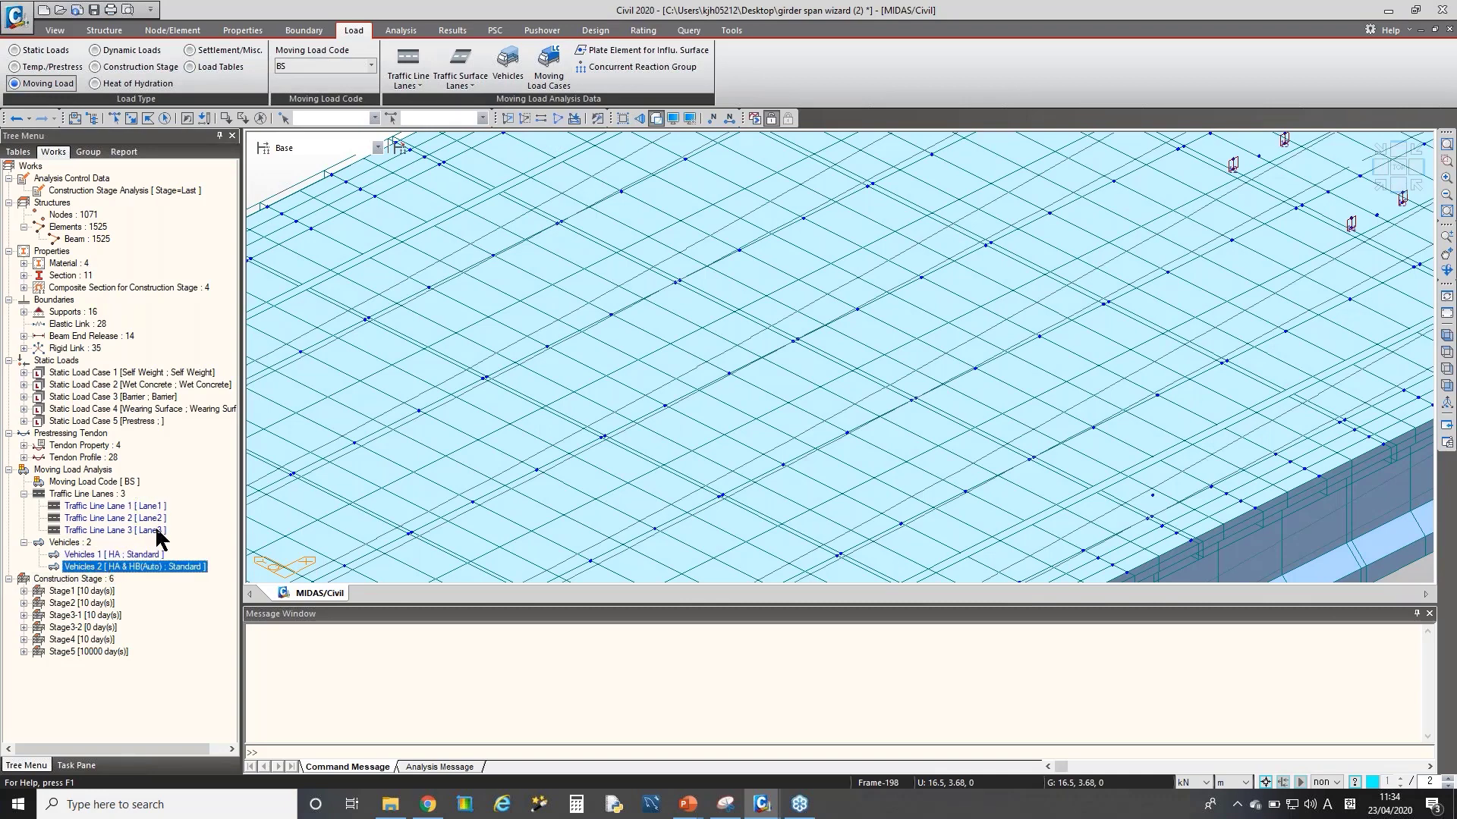
{"action": "left_click", "coordinate": [137, 508]}
{"action": "left_click", "coordinate": [134, 520]}
{"action": "left_click", "coordinate": [132, 532]}
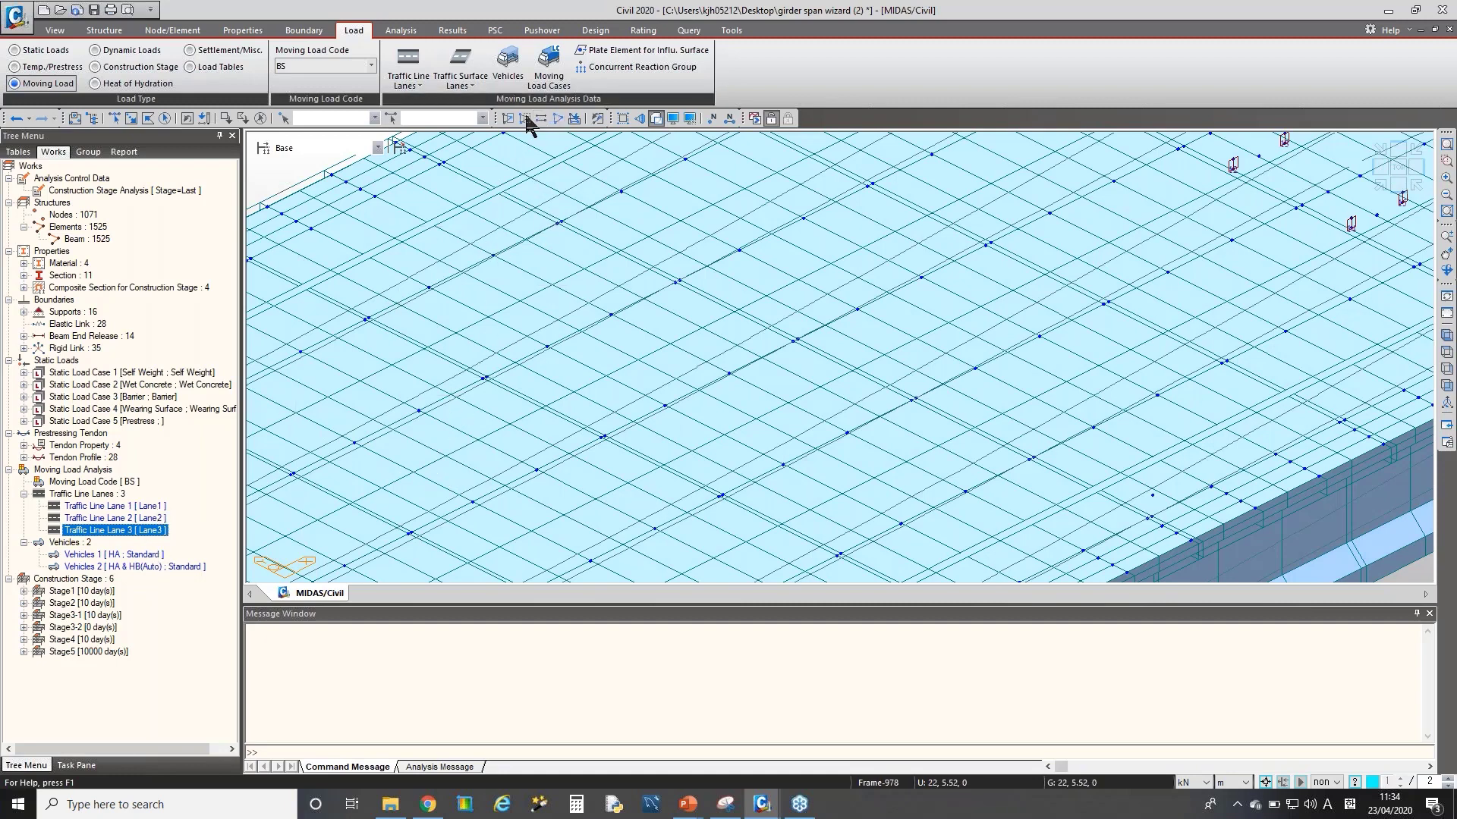
- Start a moving load case named HA under the standard load model, with Auto Live Load Combination turned off
{"action": "left_click", "coordinate": [547, 80]}
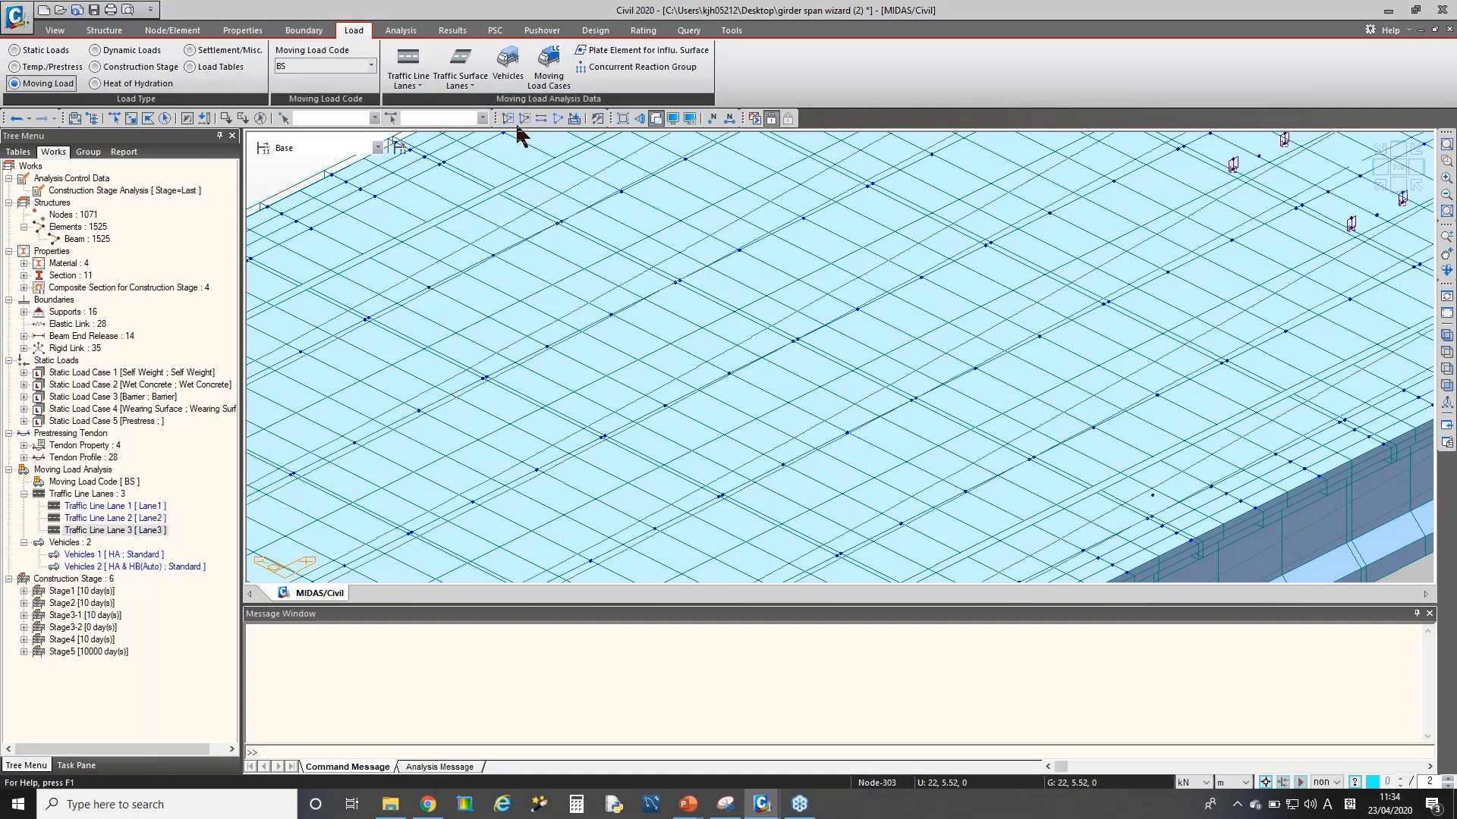
{"action": "left_click_drag", "start_coordinate": [193, 52], "coordinate": [341, 111]}
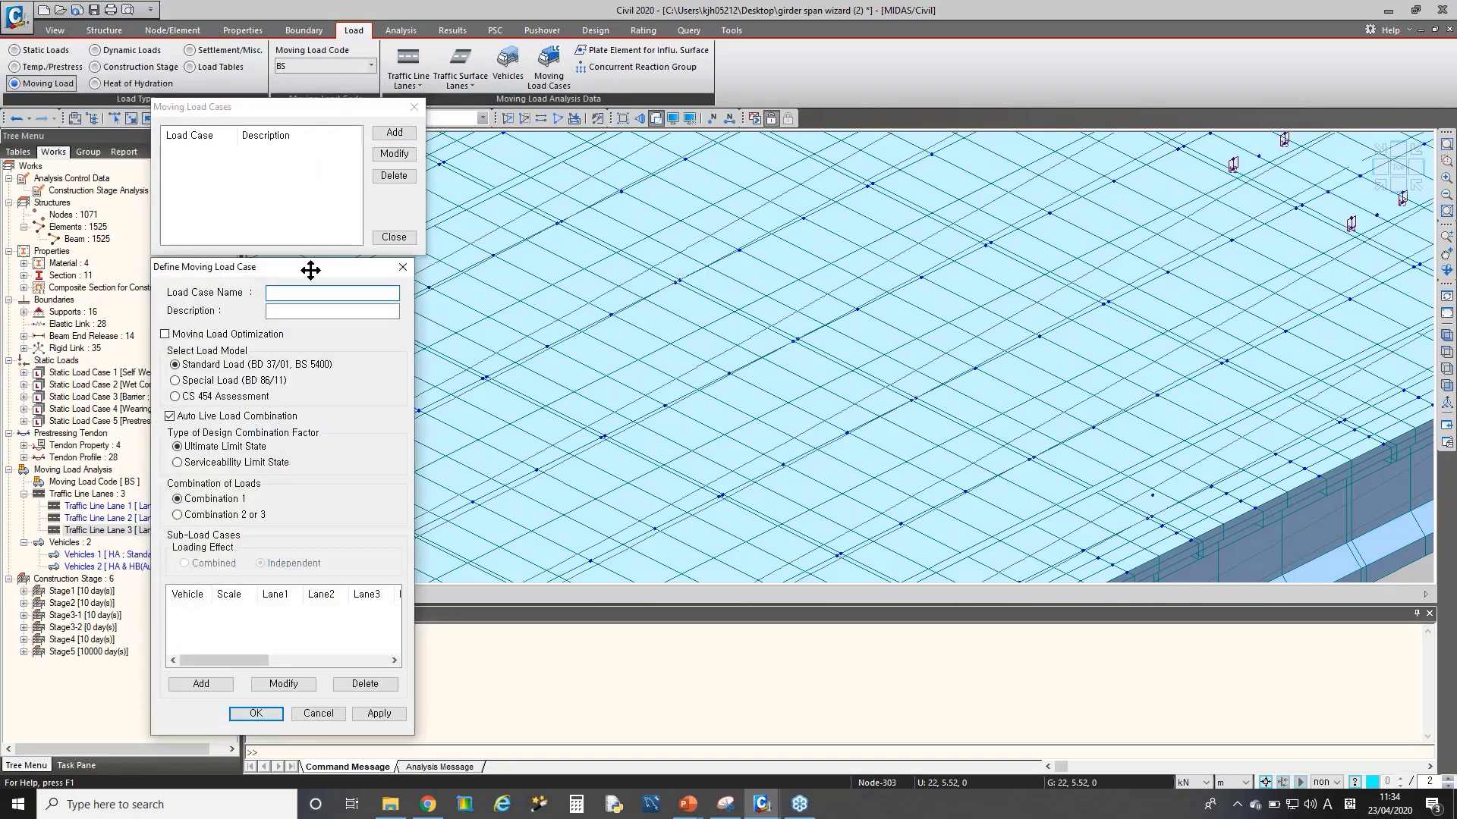
{"action": "type", "text": "HA"}
{"action": "left_click", "coordinate": [240, 416]}
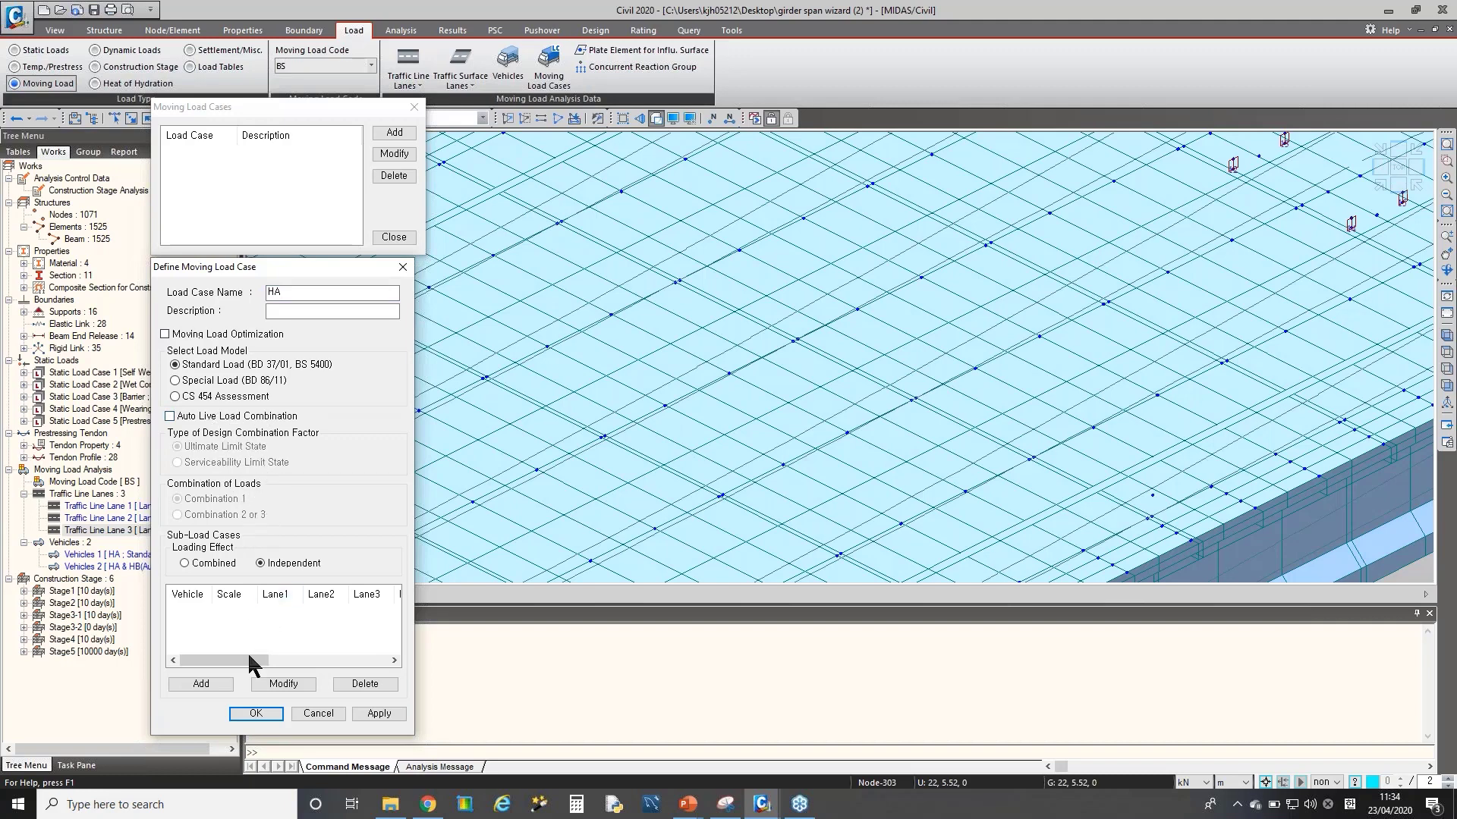
- Add a sub-load case with vehicle HA, scale factor 1 and Lane1 to Lane3 as loaded lanes, and save the HA case
{"action": "left_click", "coordinate": [209, 681]}
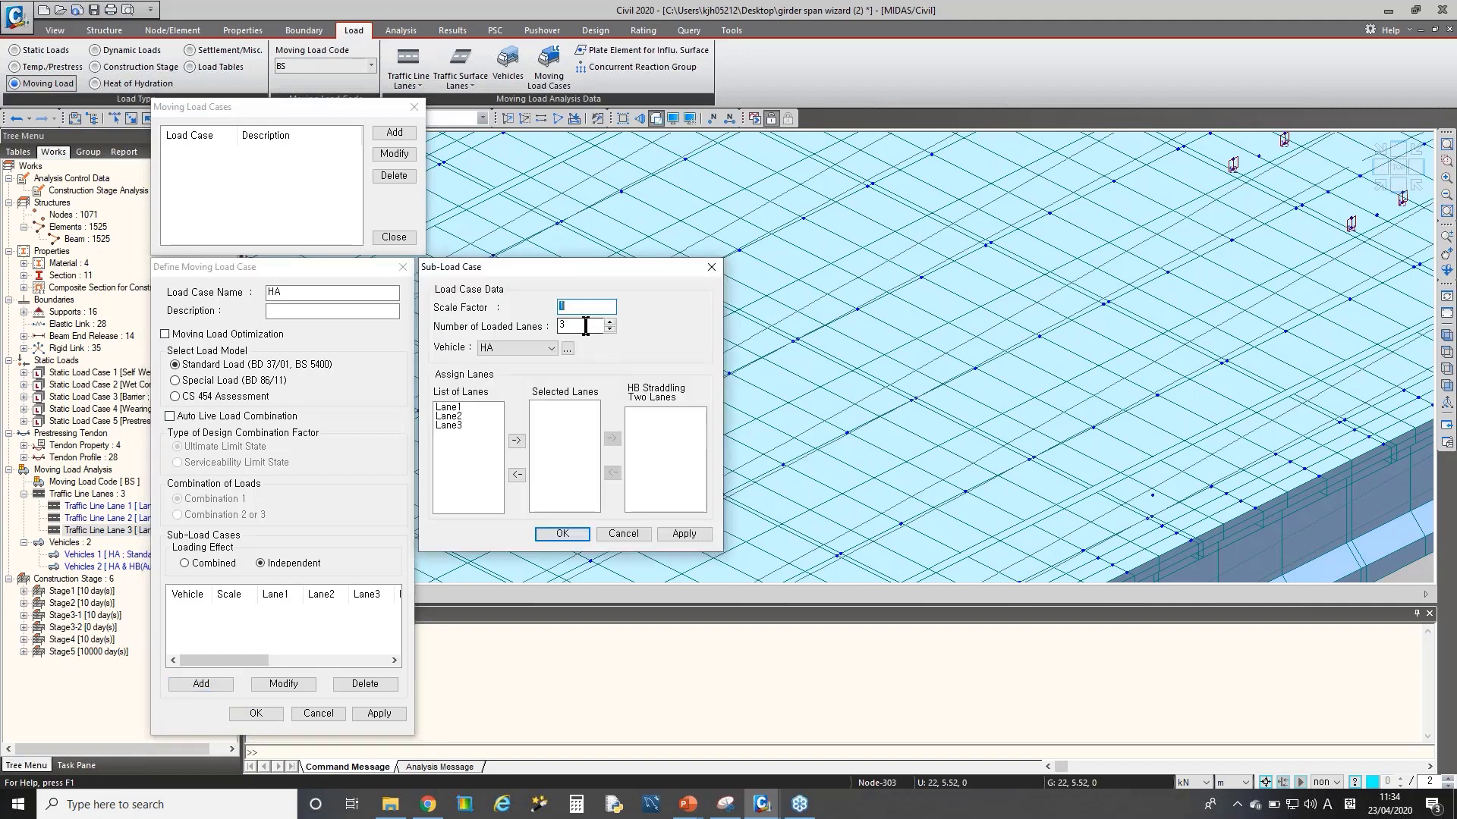
{"action": "left_click", "coordinate": [500, 347]}
{"action": "double_click", "coordinate": [563, 326]}
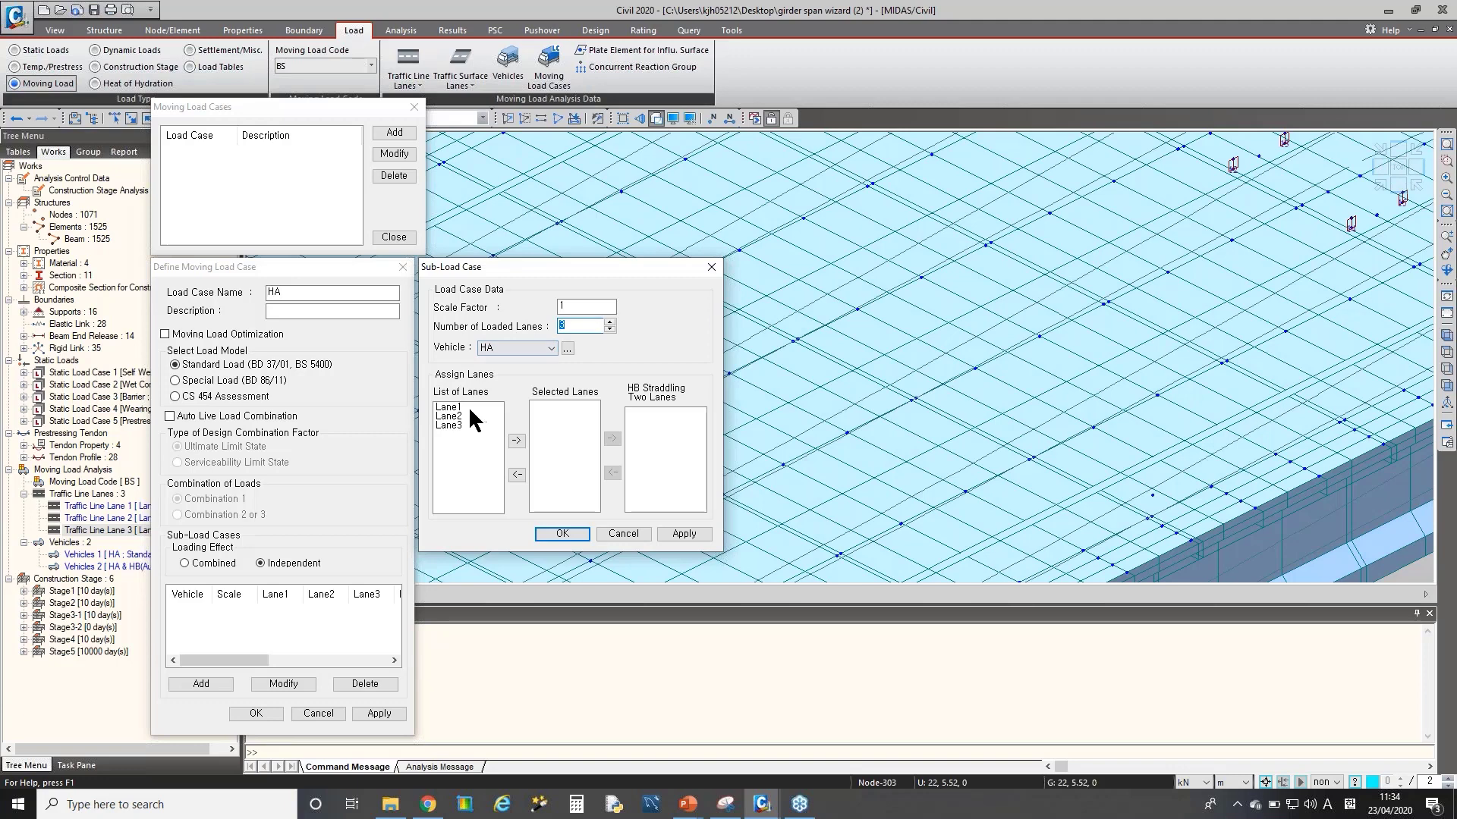
{"action": "left_click_drag", "start_coordinate": [468, 407], "coordinate": [468, 437]}
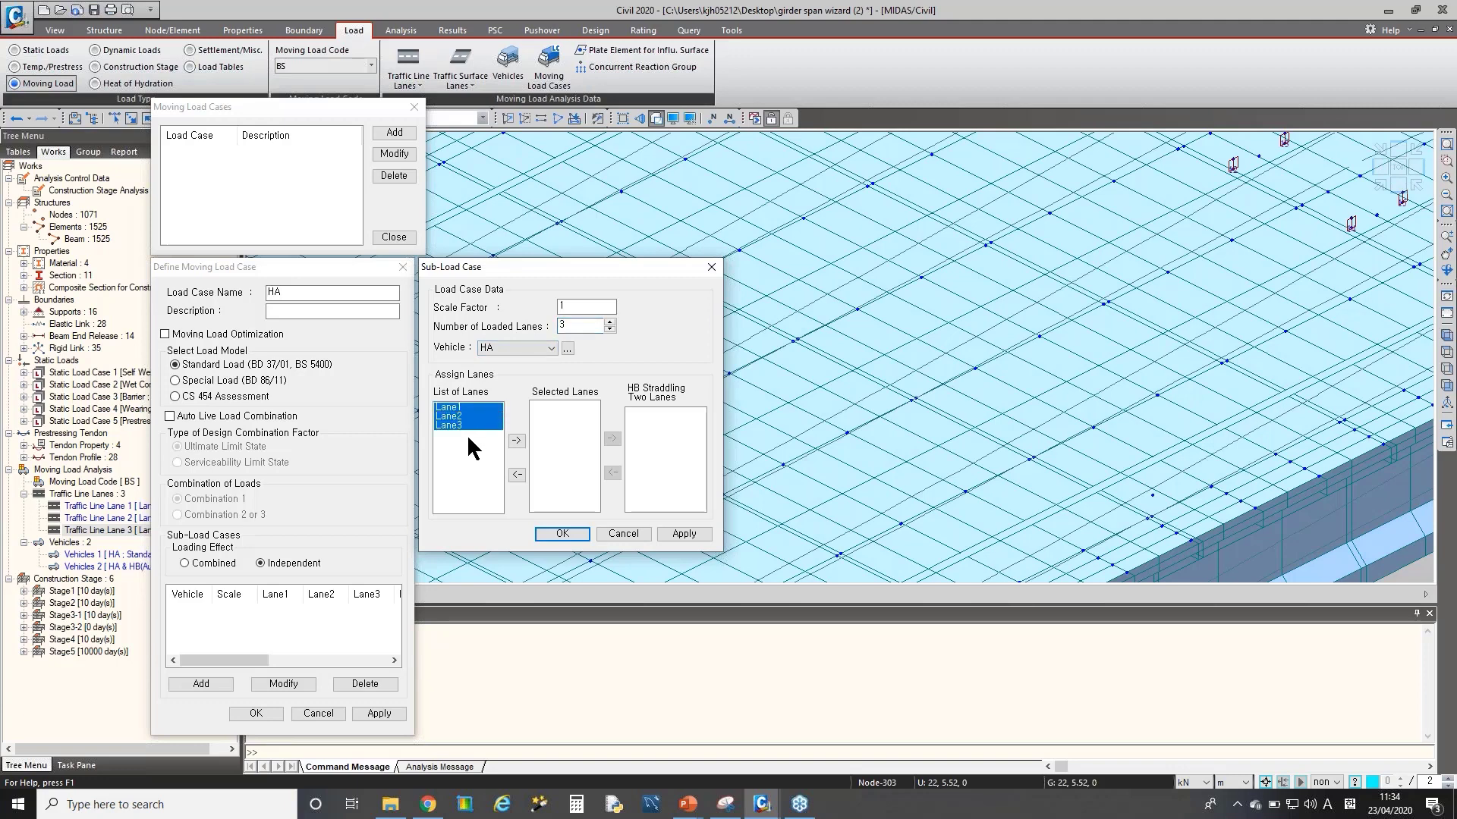
{"action": "left_click", "coordinate": [516, 441]}
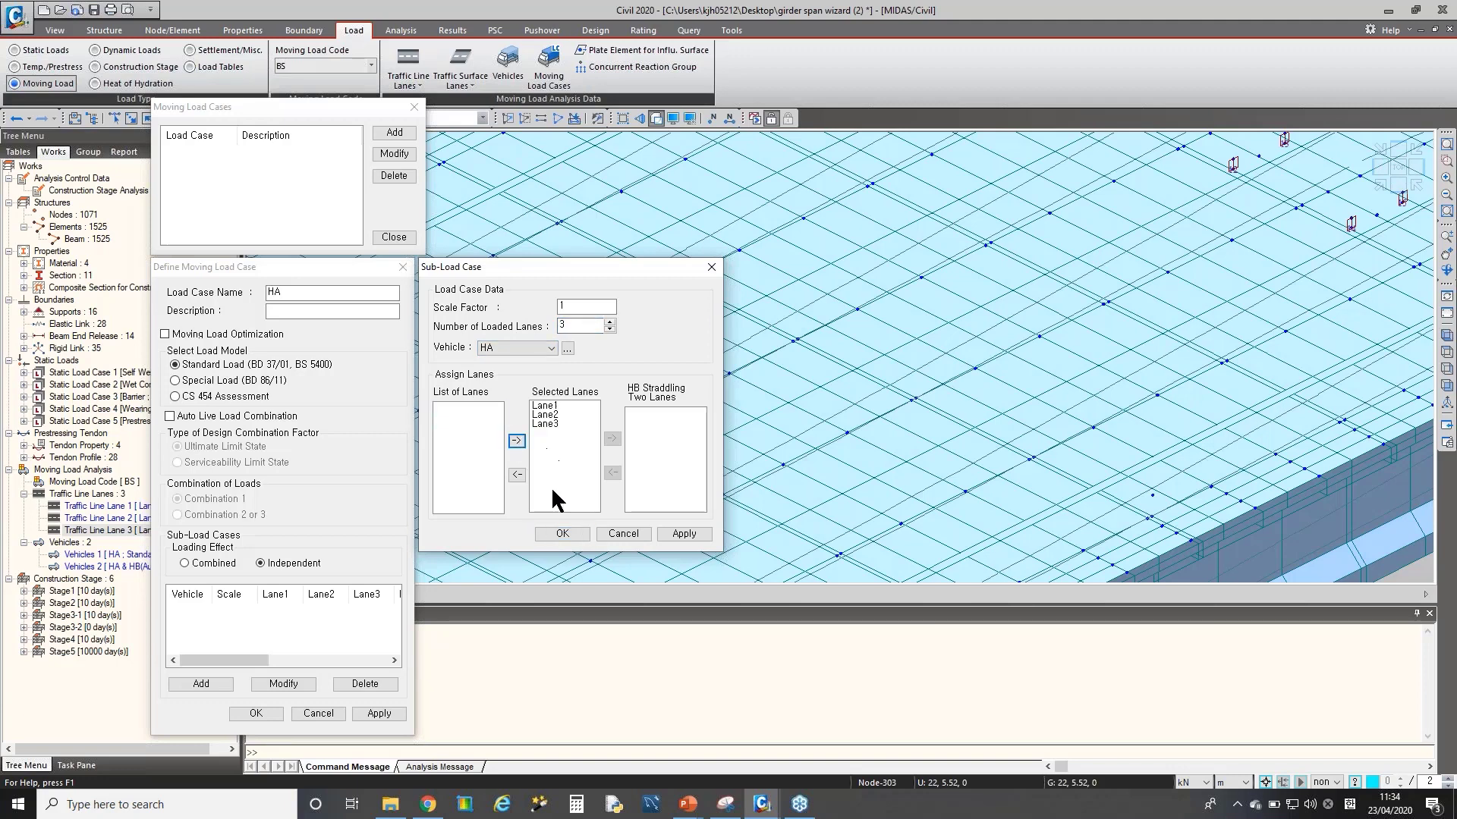
{"action": "left_click", "coordinate": [562, 534]}
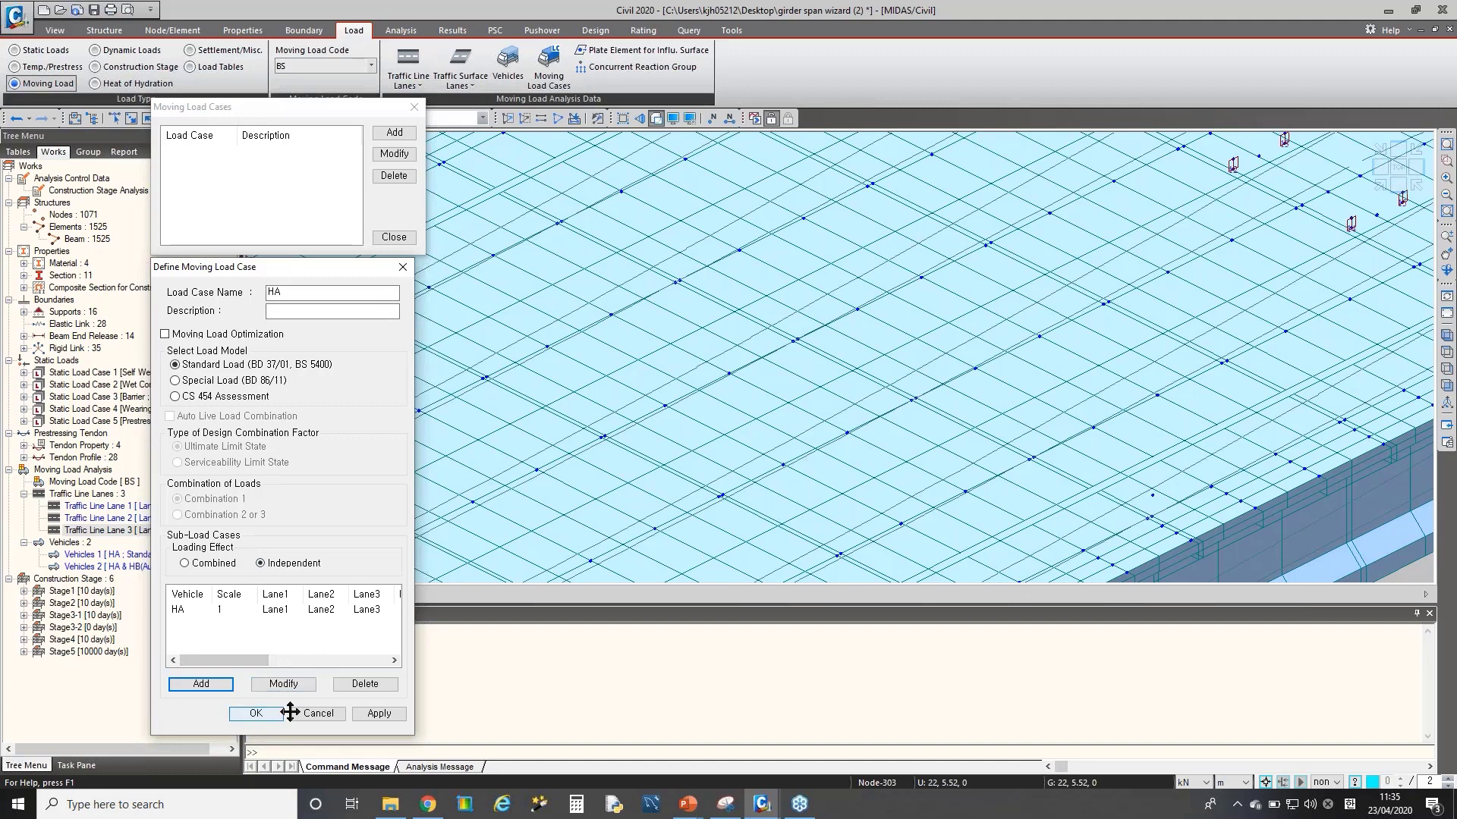
{"action": "left_click", "coordinate": [375, 712]}
{"action": "left_click", "coordinate": [307, 292]}
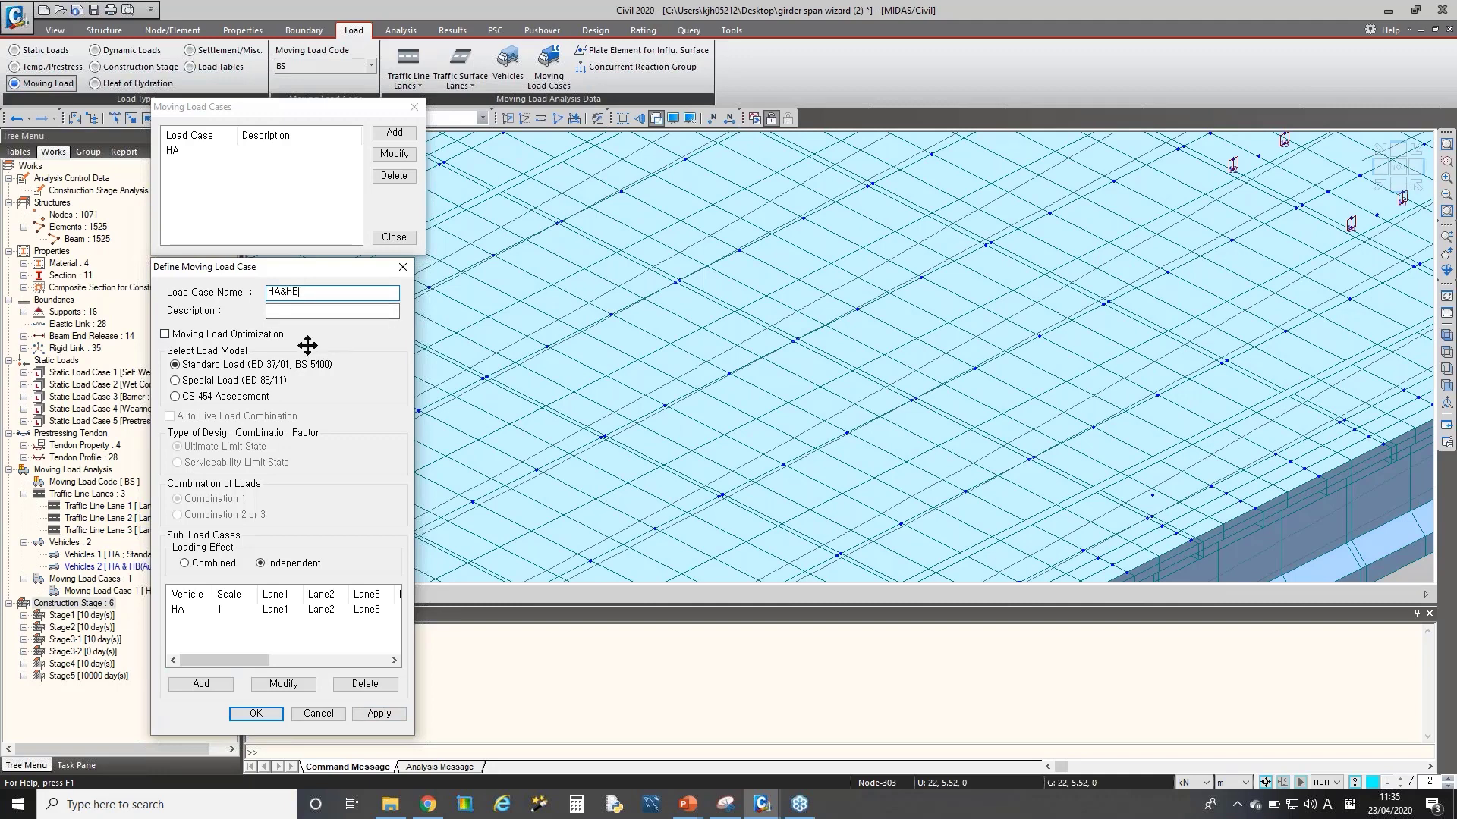
{"action": "left_click", "coordinate": [403, 267]}
{"action": "left_click", "coordinate": [390, 134]}
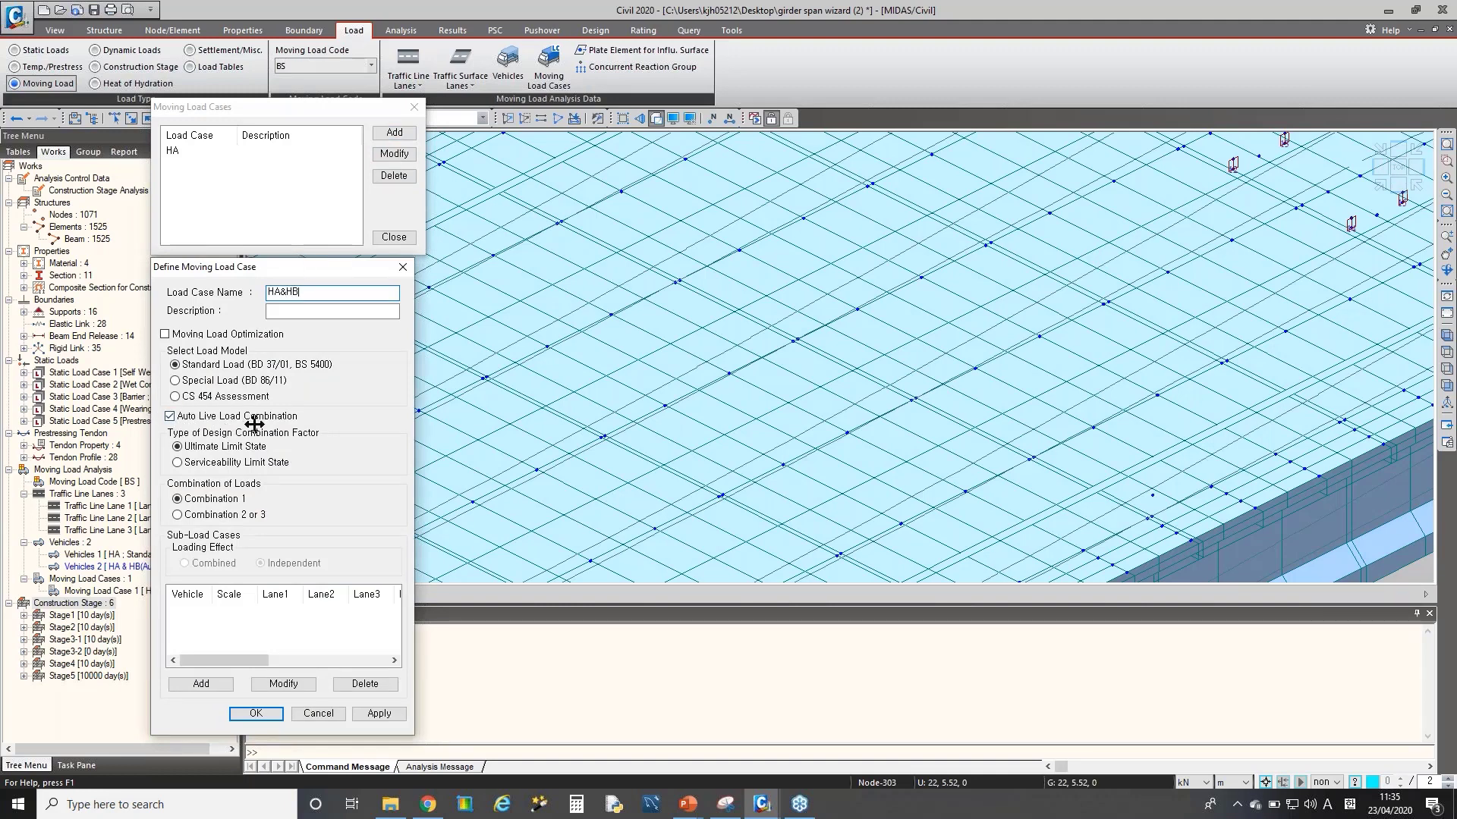
{"action": "left_click", "coordinate": [201, 684]}
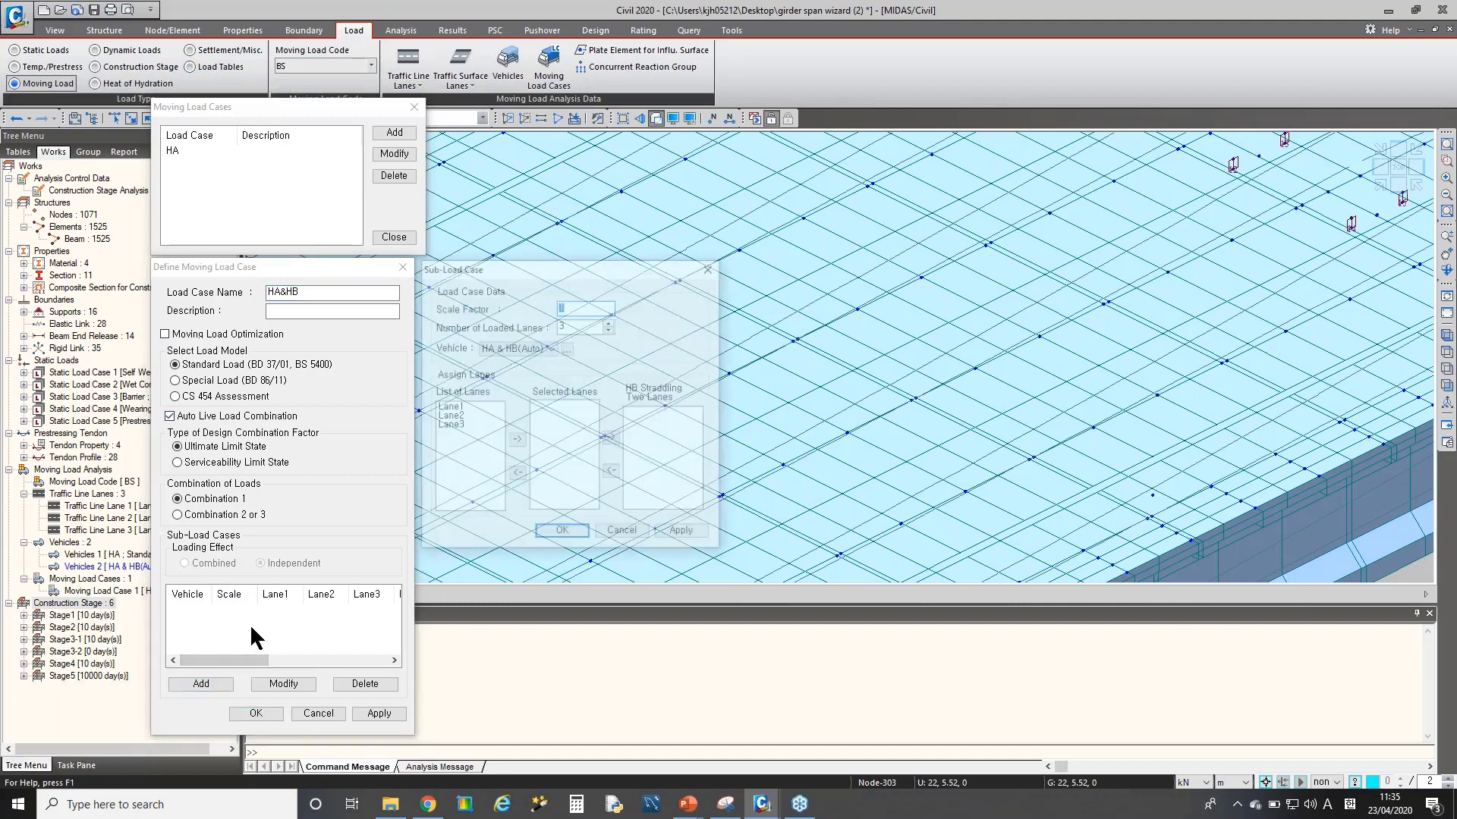
{"action": "left_click", "coordinate": [498, 349]}
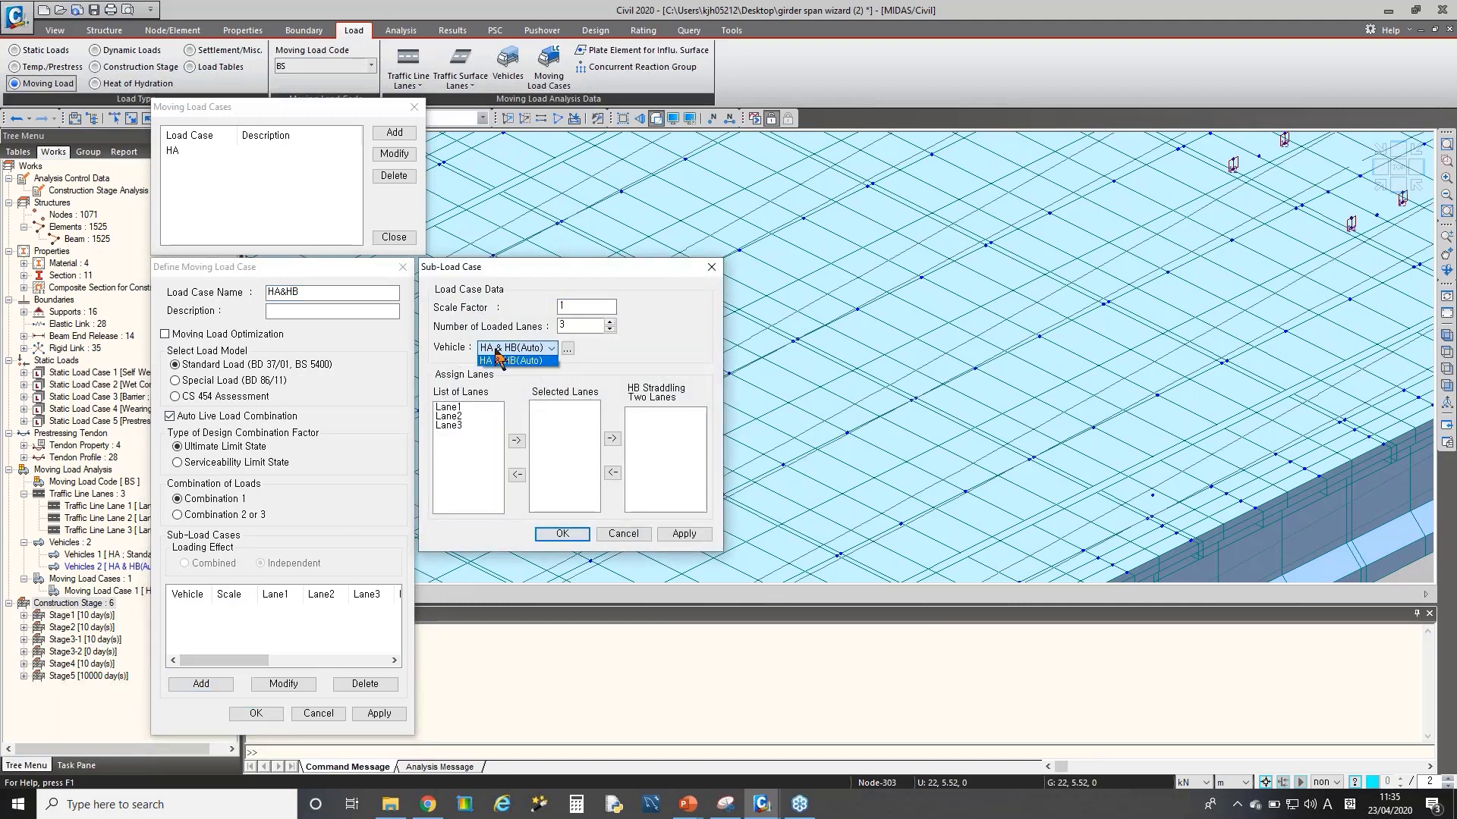
{"action": "left_click", "coordinate": [537, 359]}
{"action": "double_click", "coordinate": [566, 326]}
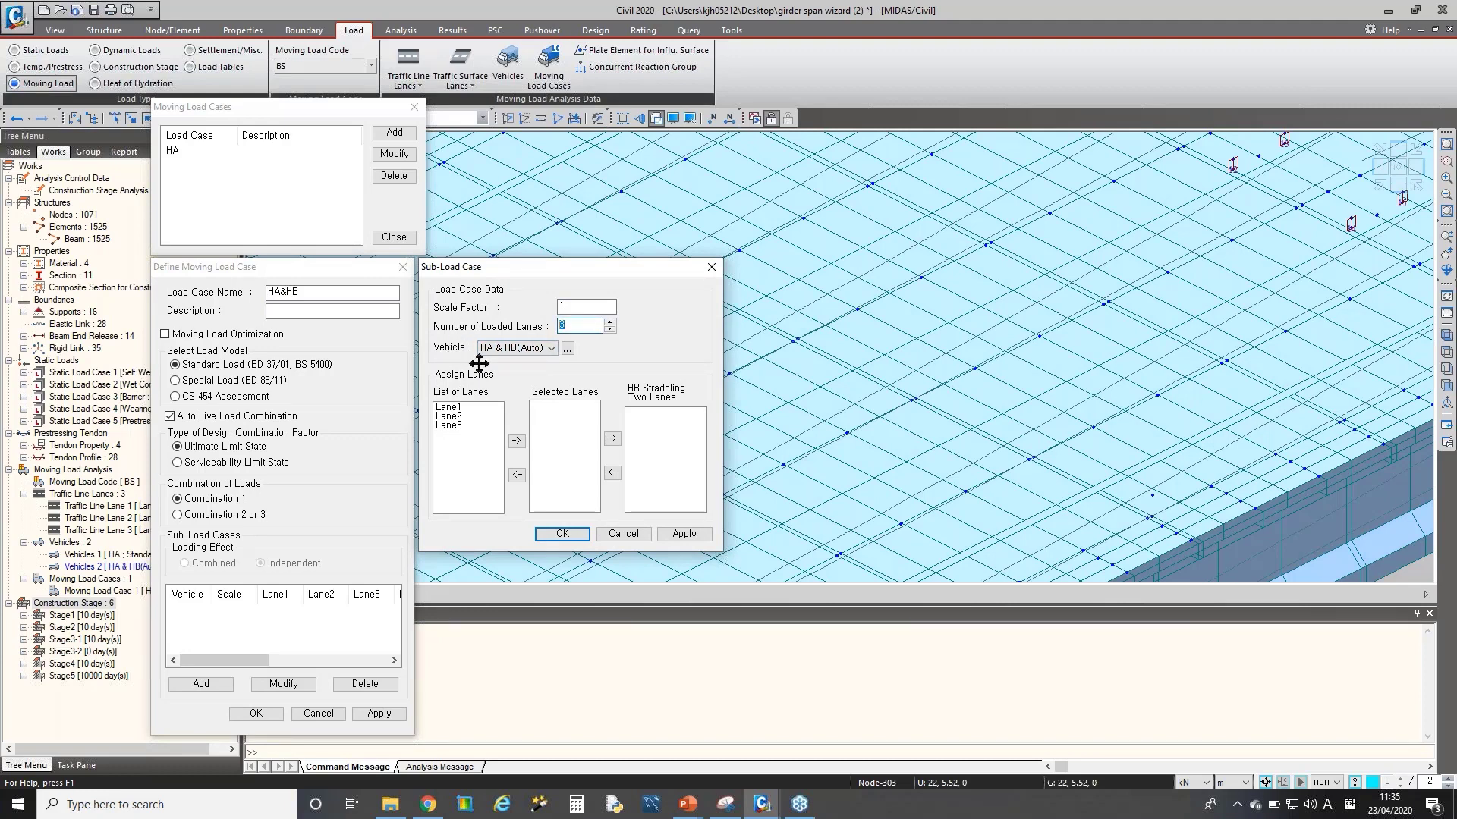
{"action": "left_click_drag", "start_coordinate": [461, 406], "coordinate": [461, 424]}
{"action": "left_click", "coordinate": [515, 440]}
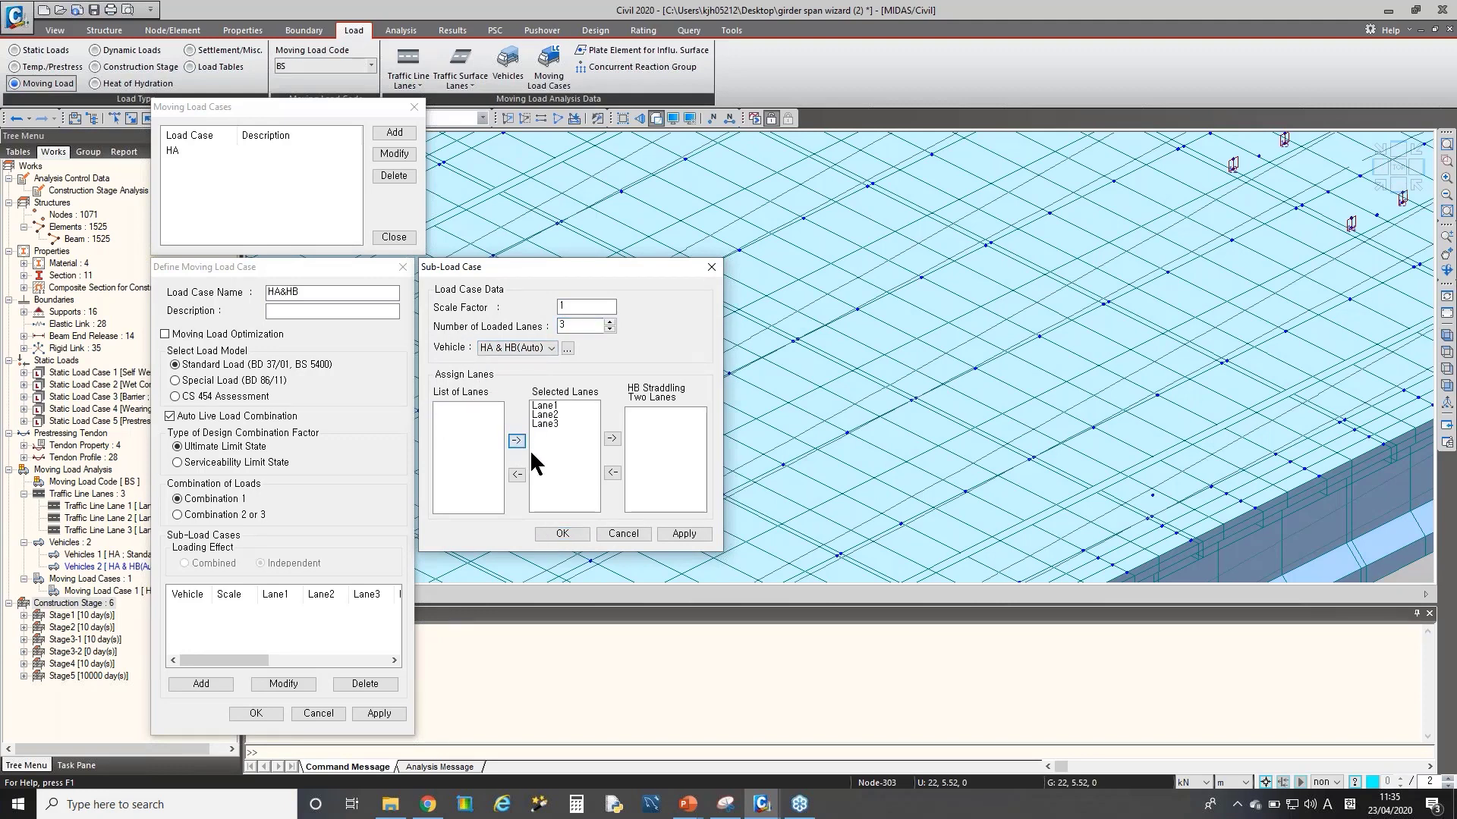
{"action": "left_click_drag", "start_coordinate": [567, 407], "coordinate": [570, 419]}
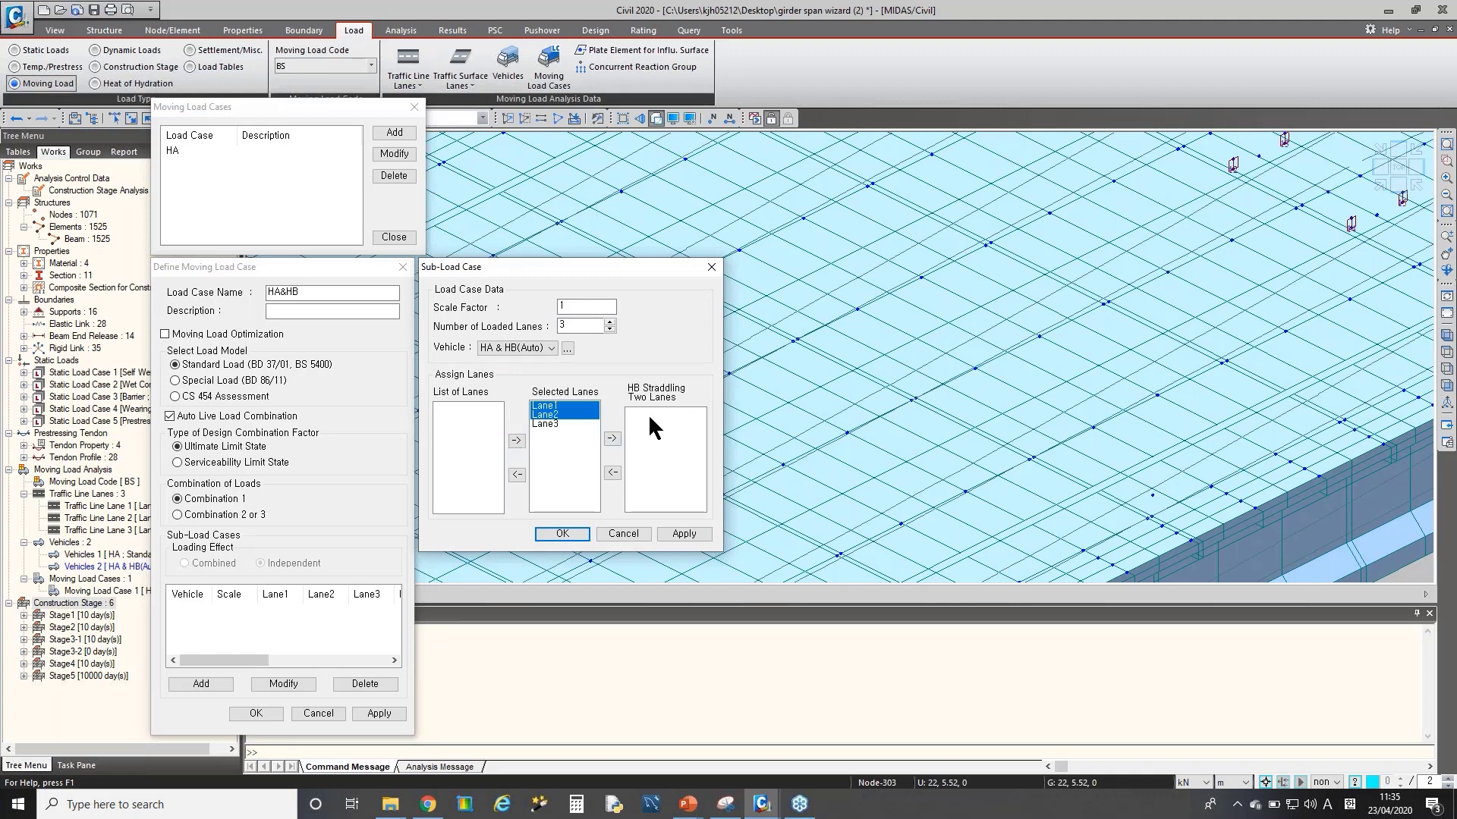
{"action": "left_click_drag", "start_coordinate": [570, 404], "coordinate": [572, 415]}
{"action": "left_click", "coordinate": [612, 440]}
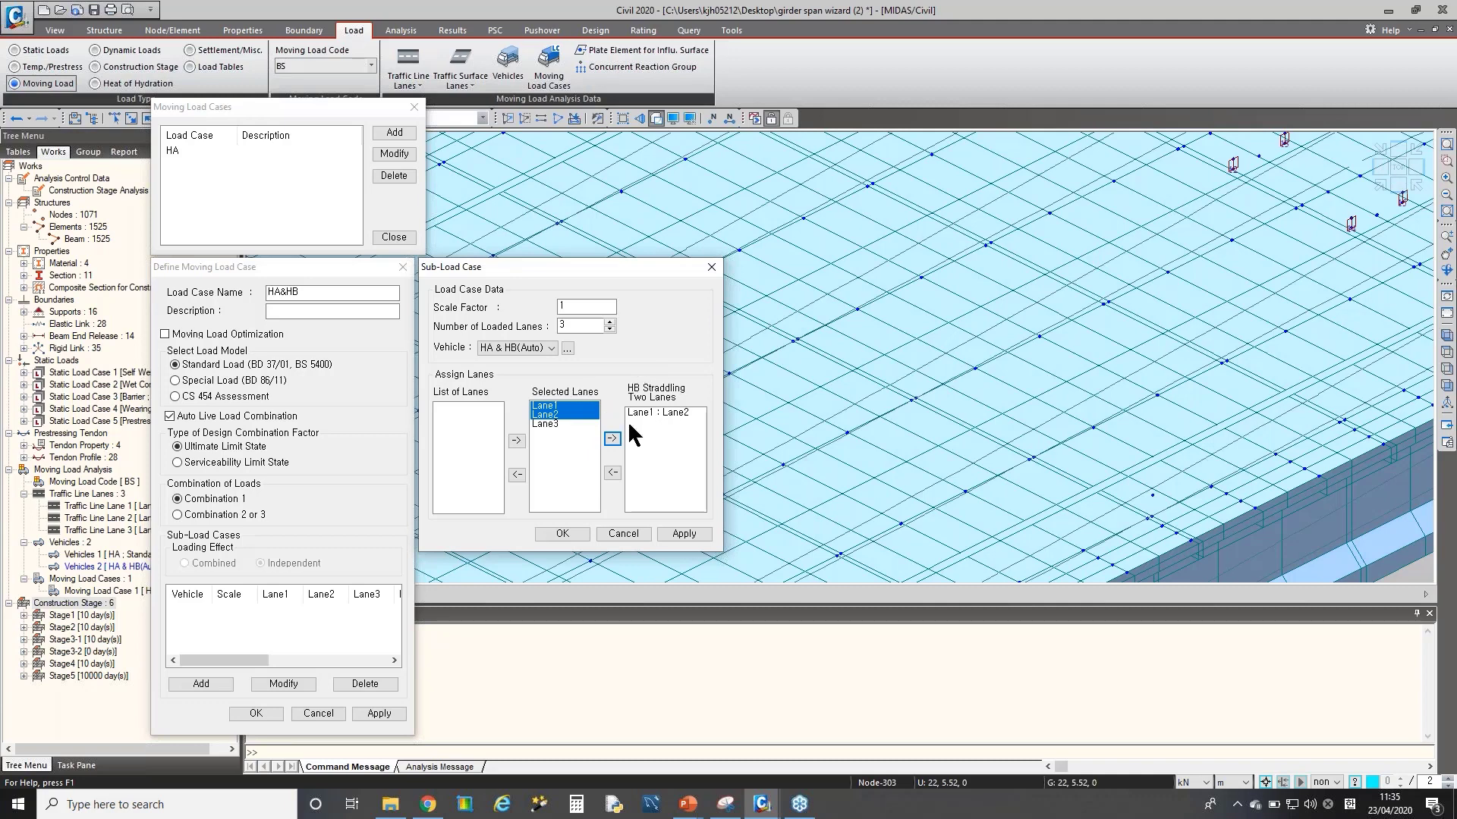
{"action": "left_click", "coordinate": [574, 415]}
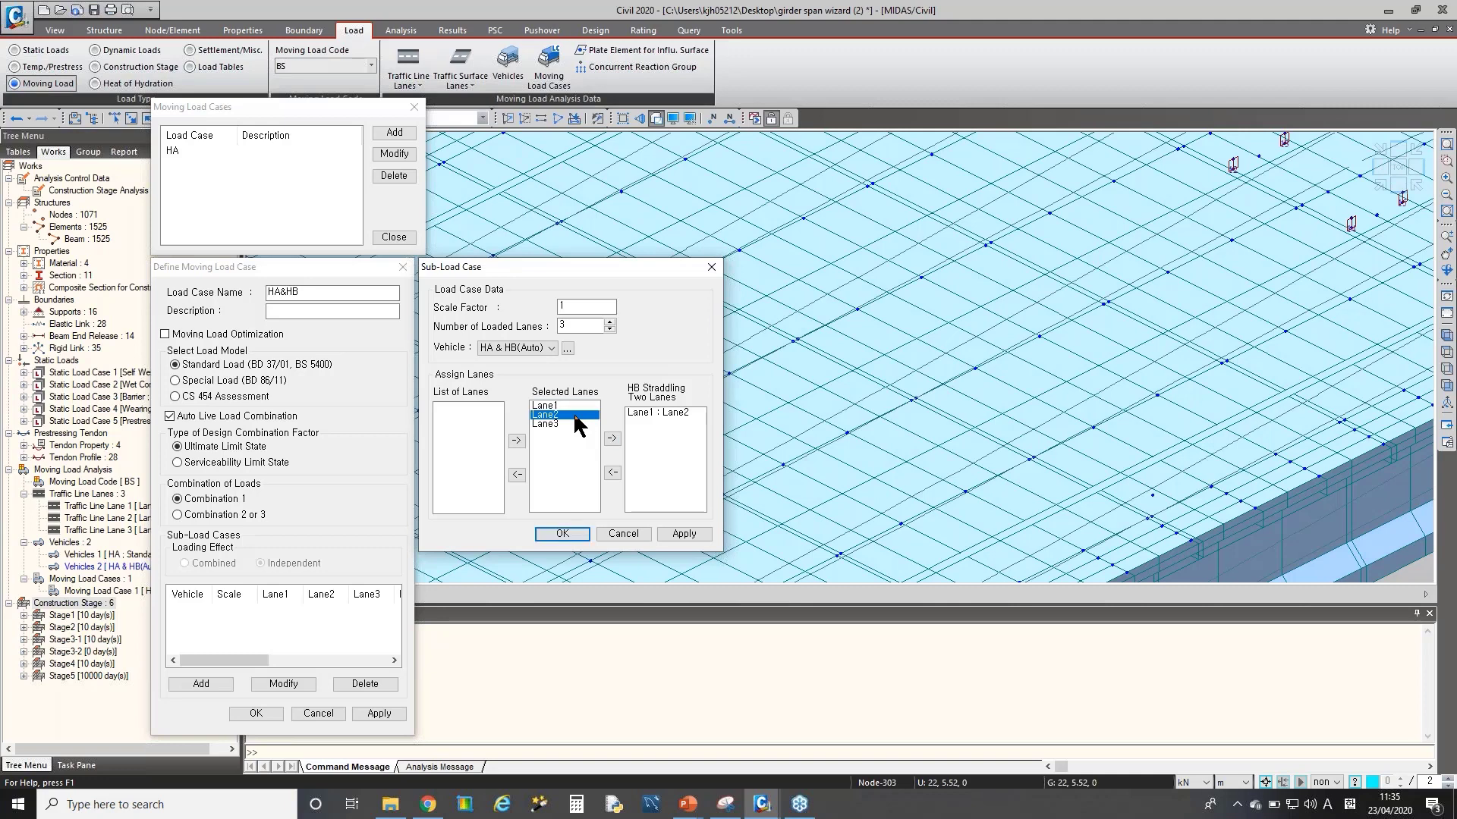
{"action": "left_click", "coordinate": [575, 424], "text": "shift"}
{"action": "left_click", "coordinate": [612, 439]}
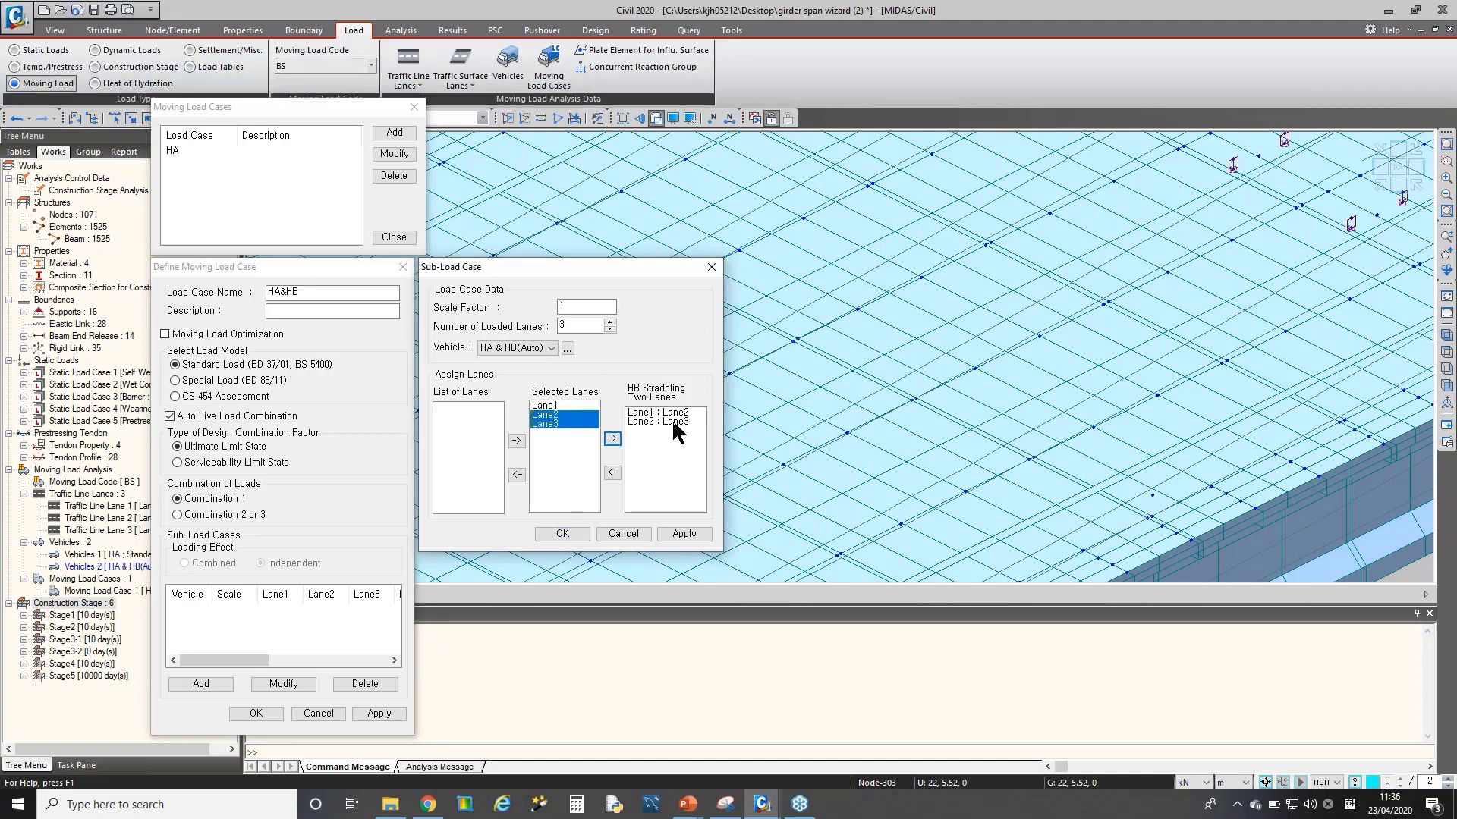
{"action": "left_click", "coordinate": [562, 533]}
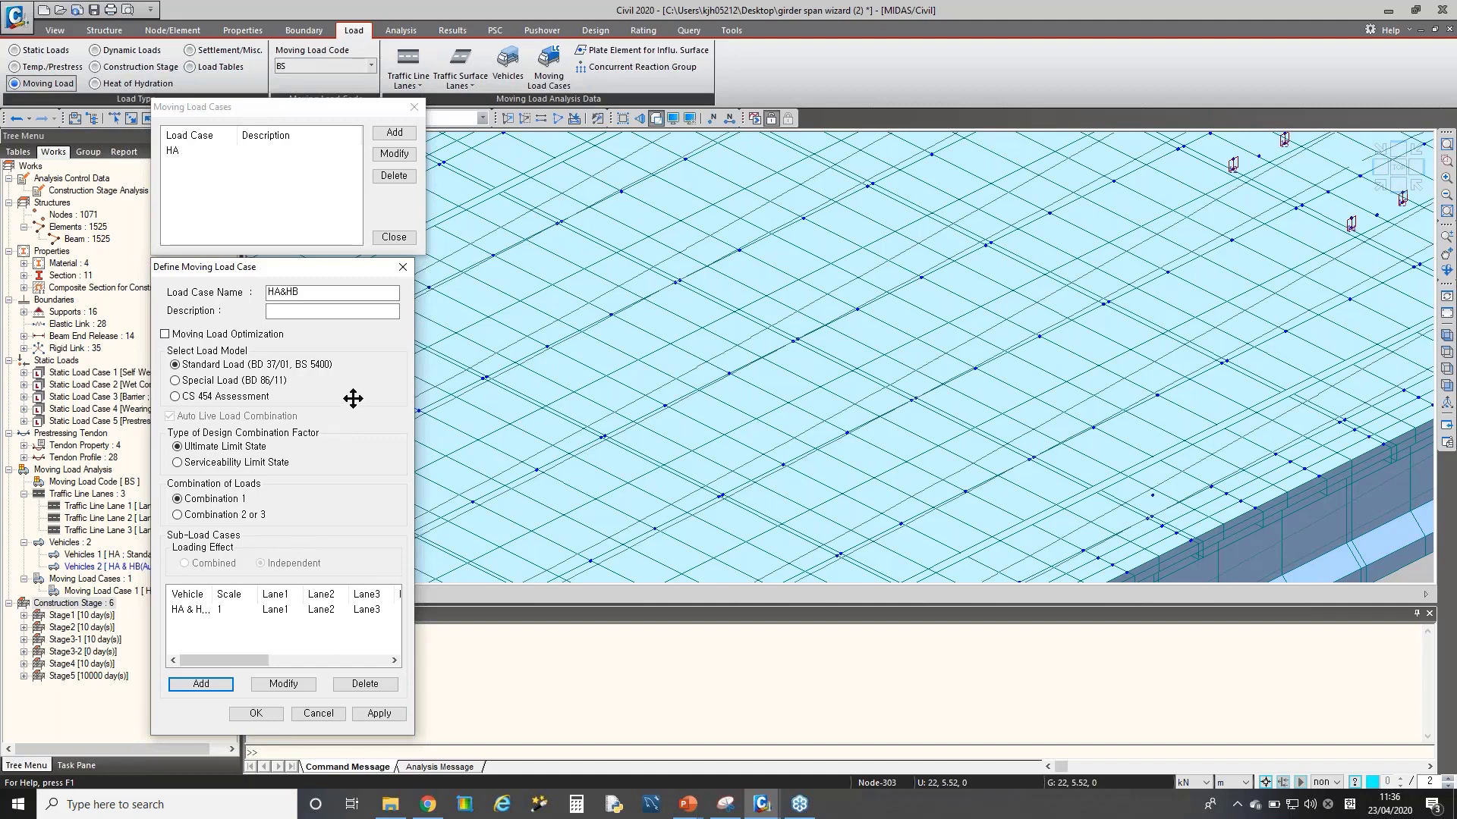
{"action": "left_click", "coordinate": [402, 267]}
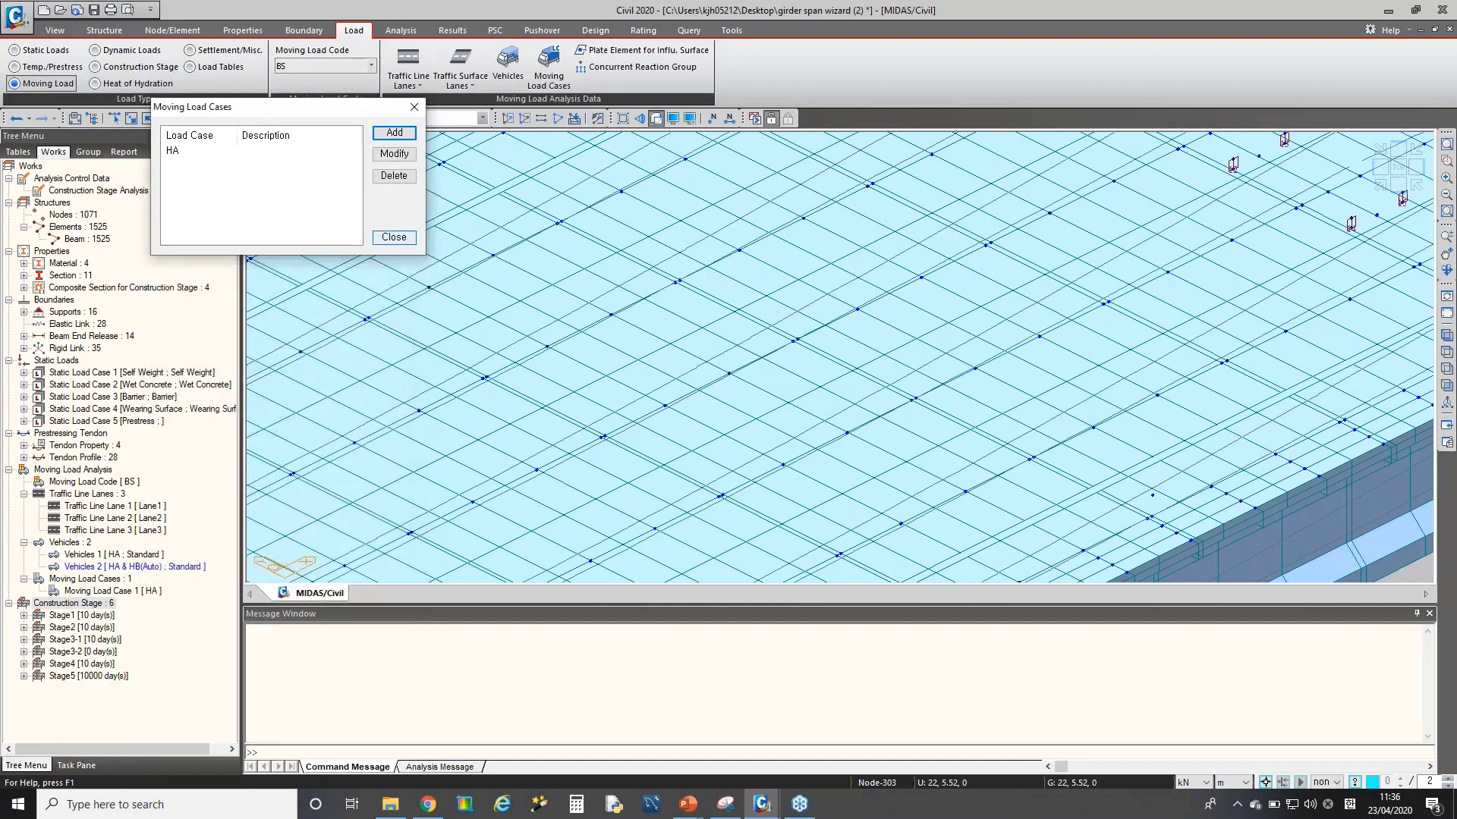
- Start moving load case HA&HB with Auto Live Load Combination and a sub-load case assigning vehicle HA & HB(Auto) to Lane1, Lane2 and Lane3
{"action": "left_click", "coordinate": [394, 133]}
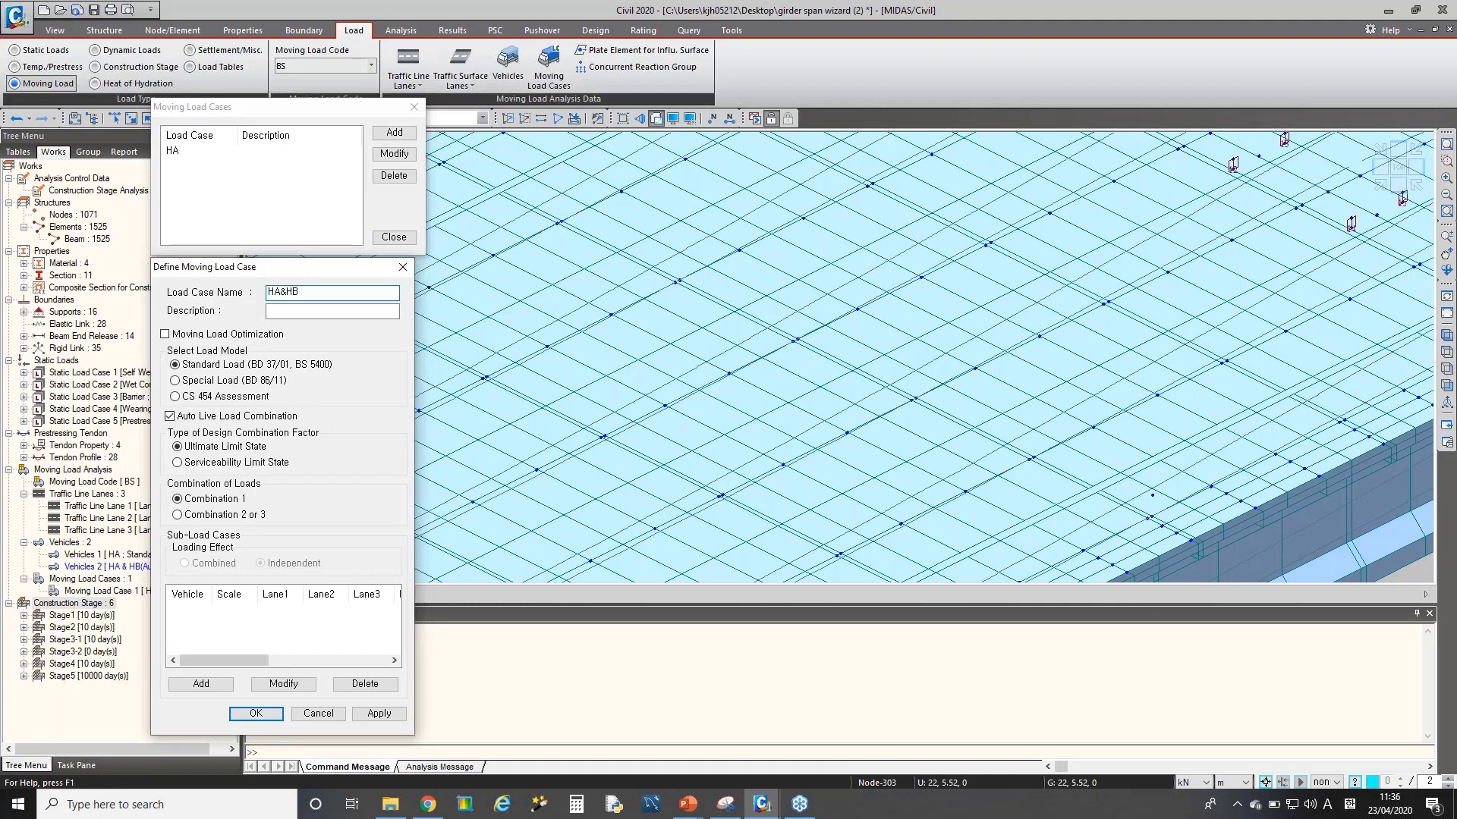
{"action": "left_click", "coordinate": [201, 683]}
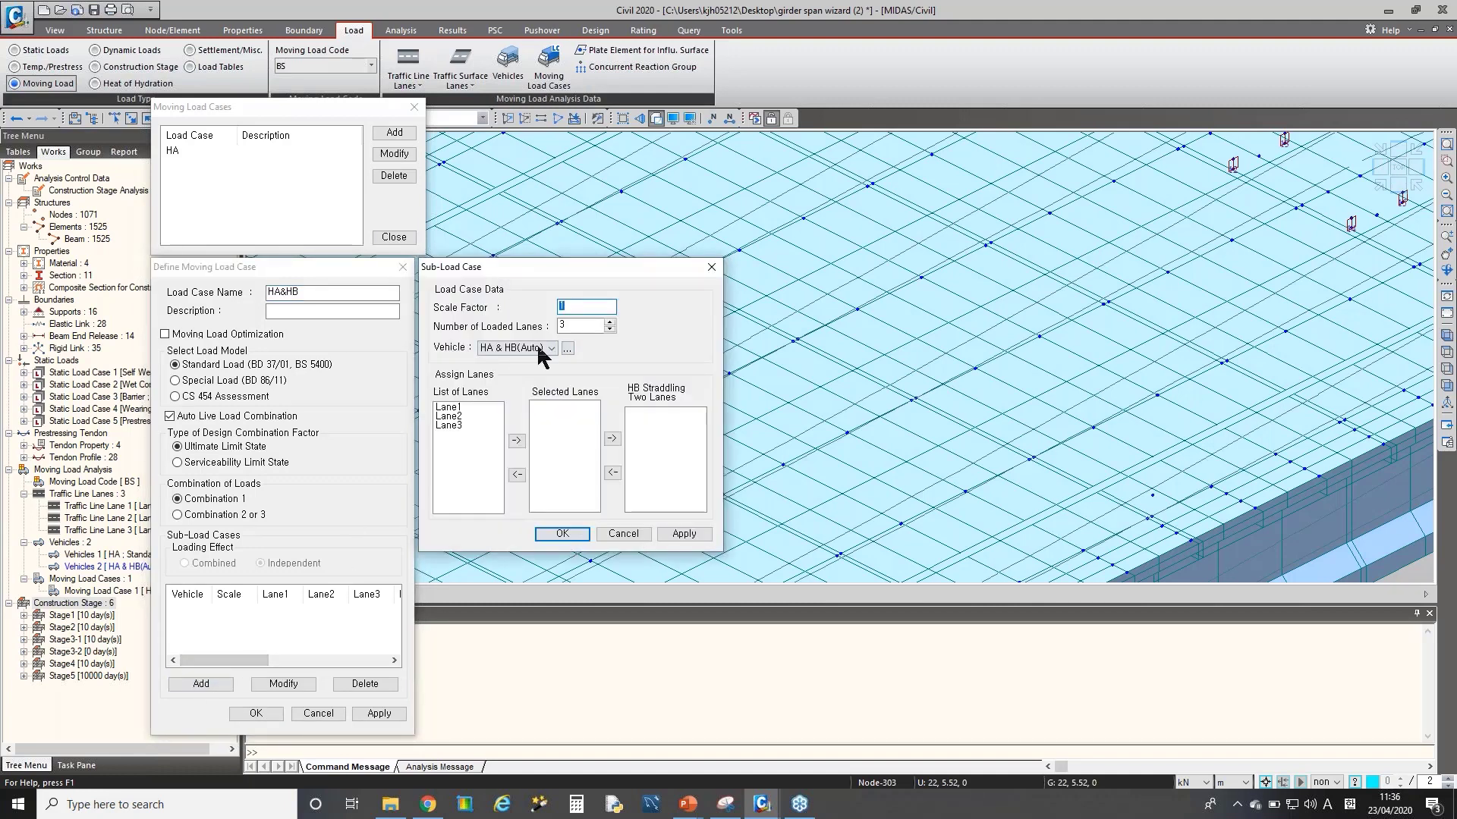
{"action": "left_click_drag", "start_coordinate": [448, 408], "coordinate": [457, 426]}
{"action": "left_click", "coordinate": [517, 440]}
- Set Lane1 : Lane2 and Lane2 : Lane3 as HB straddling lane pairs, and save the HA&HB load case
{"action": "left_click_drag", "start_coordinate": [546, 406], "coordinate": [550, 415]}
{"action": "left_click", "coordinate": [611, 438]}
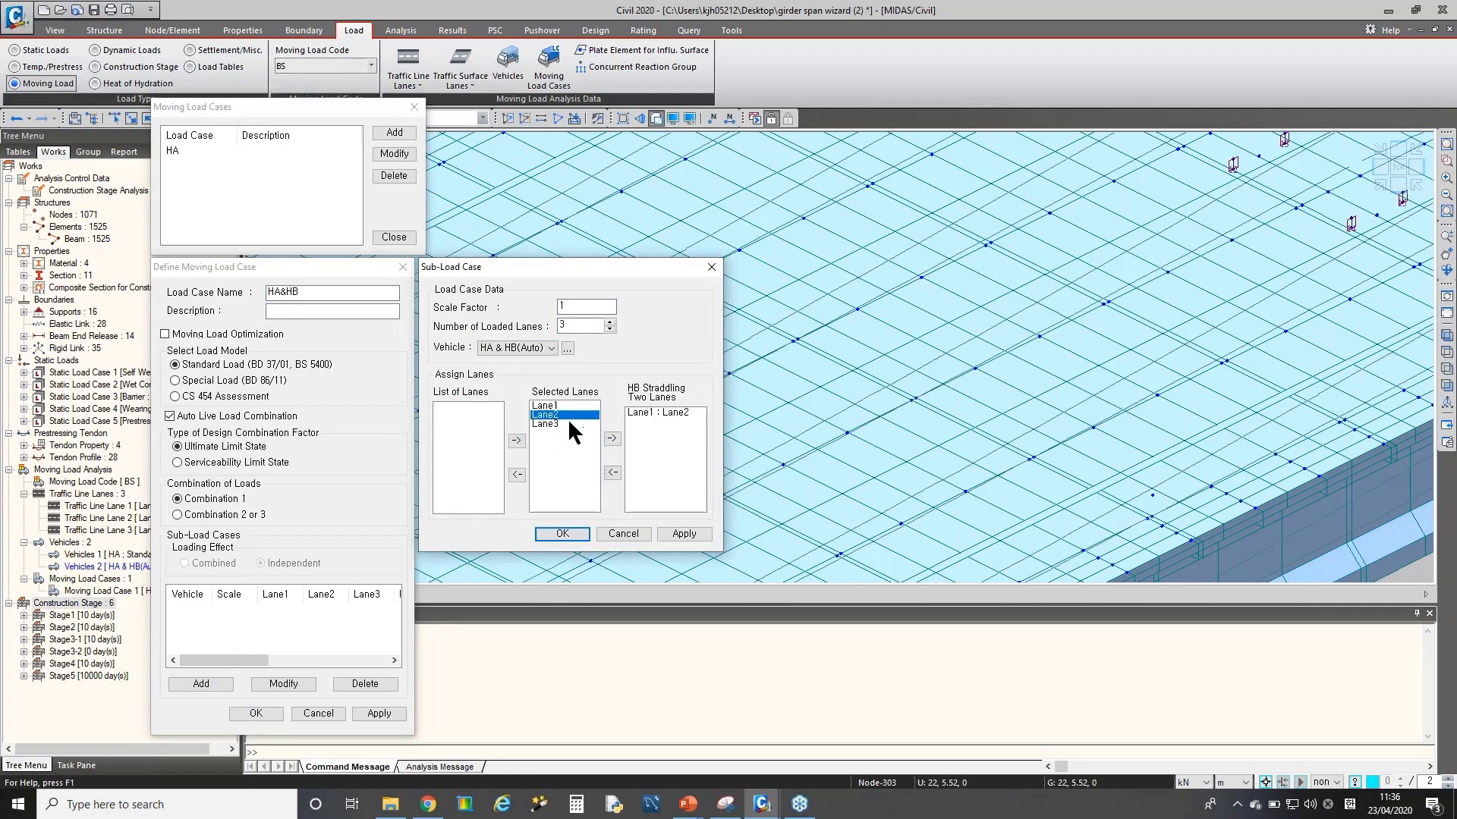
{"action": "left_click", "coordinate": [612, 438]}
{"action": "left_click", "coordinate": [562, 534]}
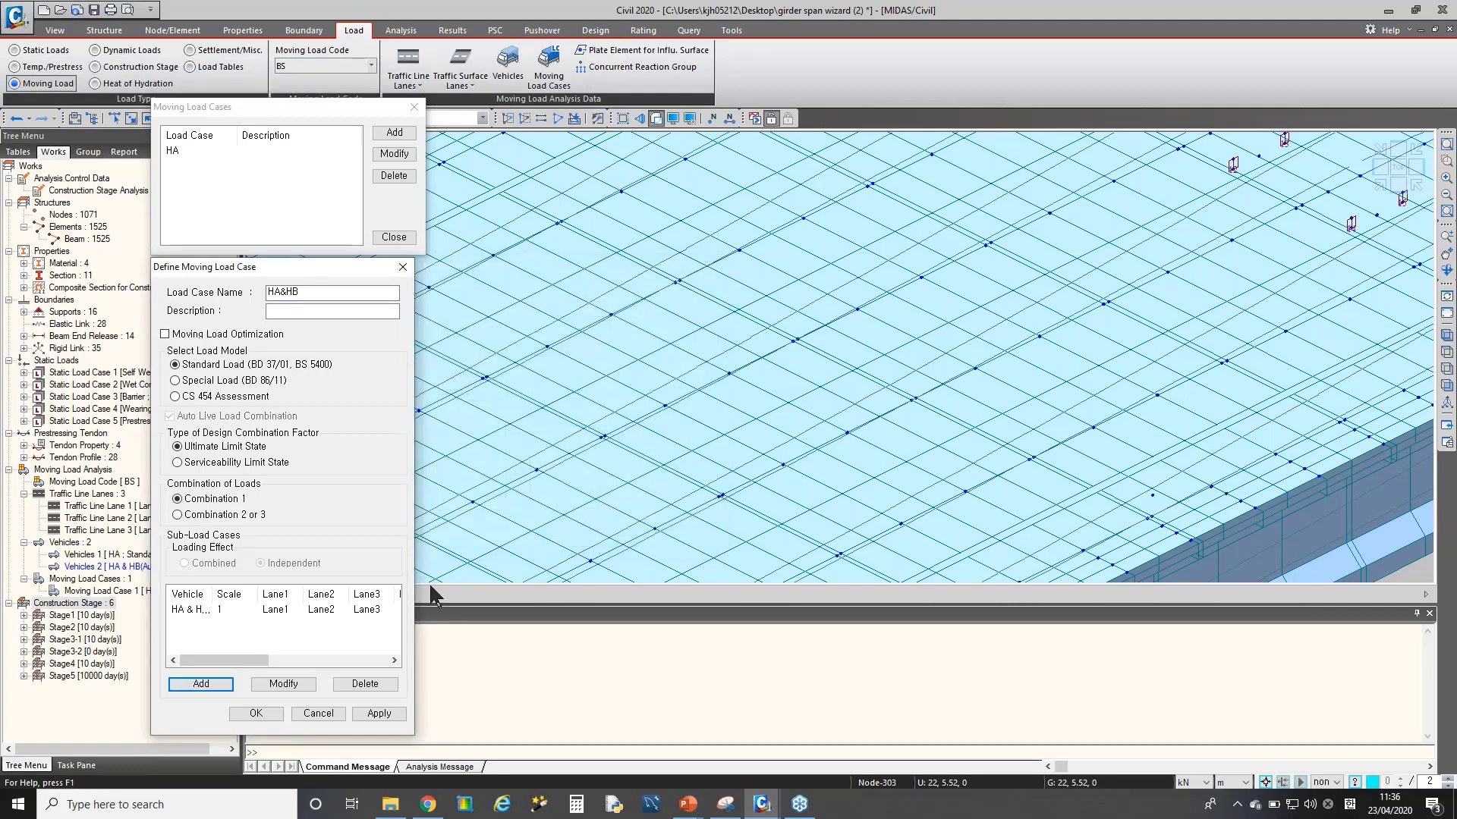
{"action": "left_click", "coordinate": [256, 713]}
{"action": "left_click", "coordinate": [404, 238]}
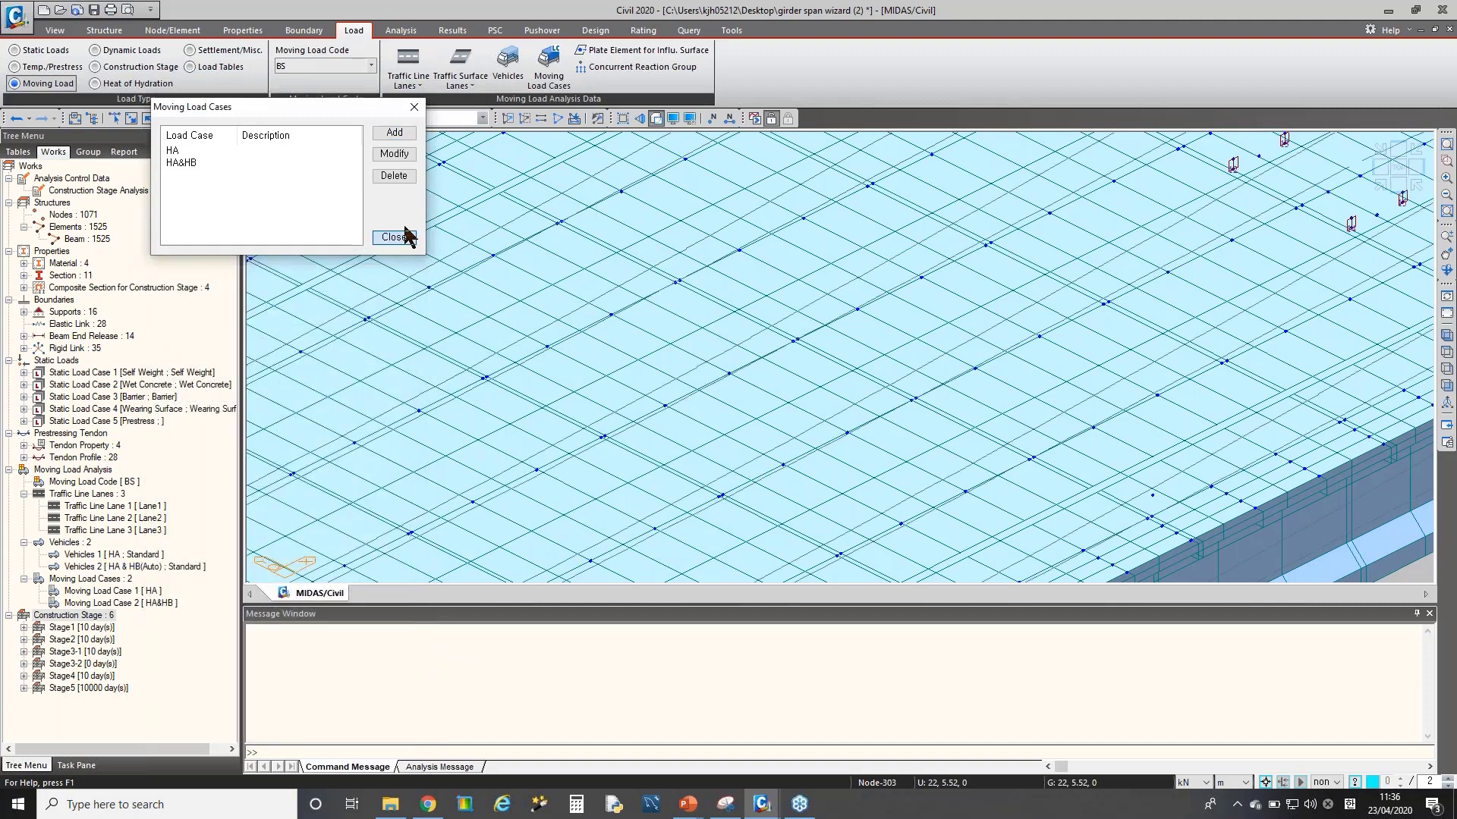
- Examine the vehicular load types available for a BD37/01 standard vehicle
{"action": "left_click", "coordinate": [507, 74]}
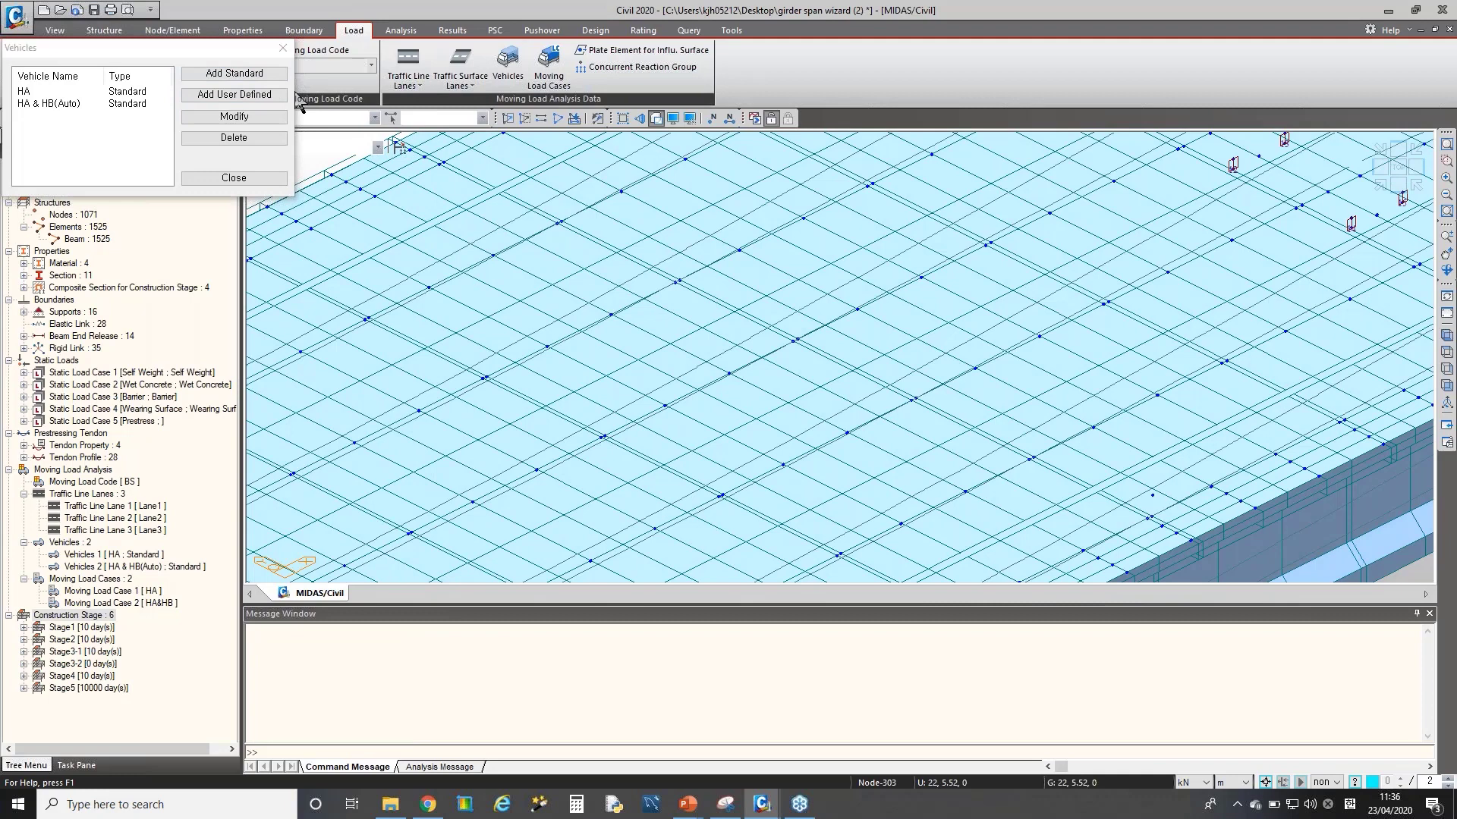
{"action": "left_click", "coordinate": [234, 72]}
{"action": "left_click", "coordinate": [531, 108]}
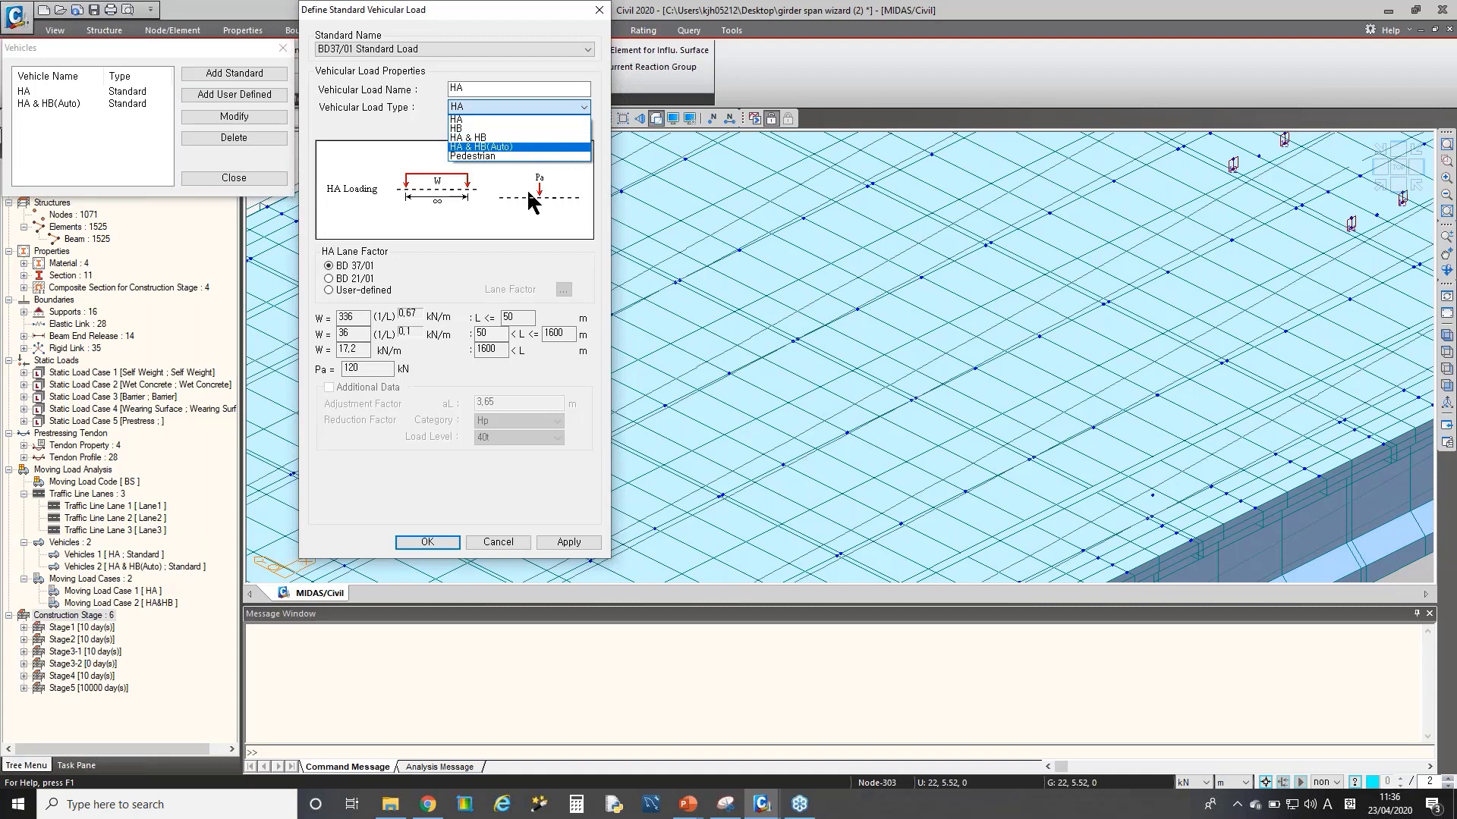
- Switch to the PowerPoint slide show and read the slides on HA & HB(Auto) vehicle units and sub-load case lane assignment
{"action": "left_click", "coordinate": [687, 803]}
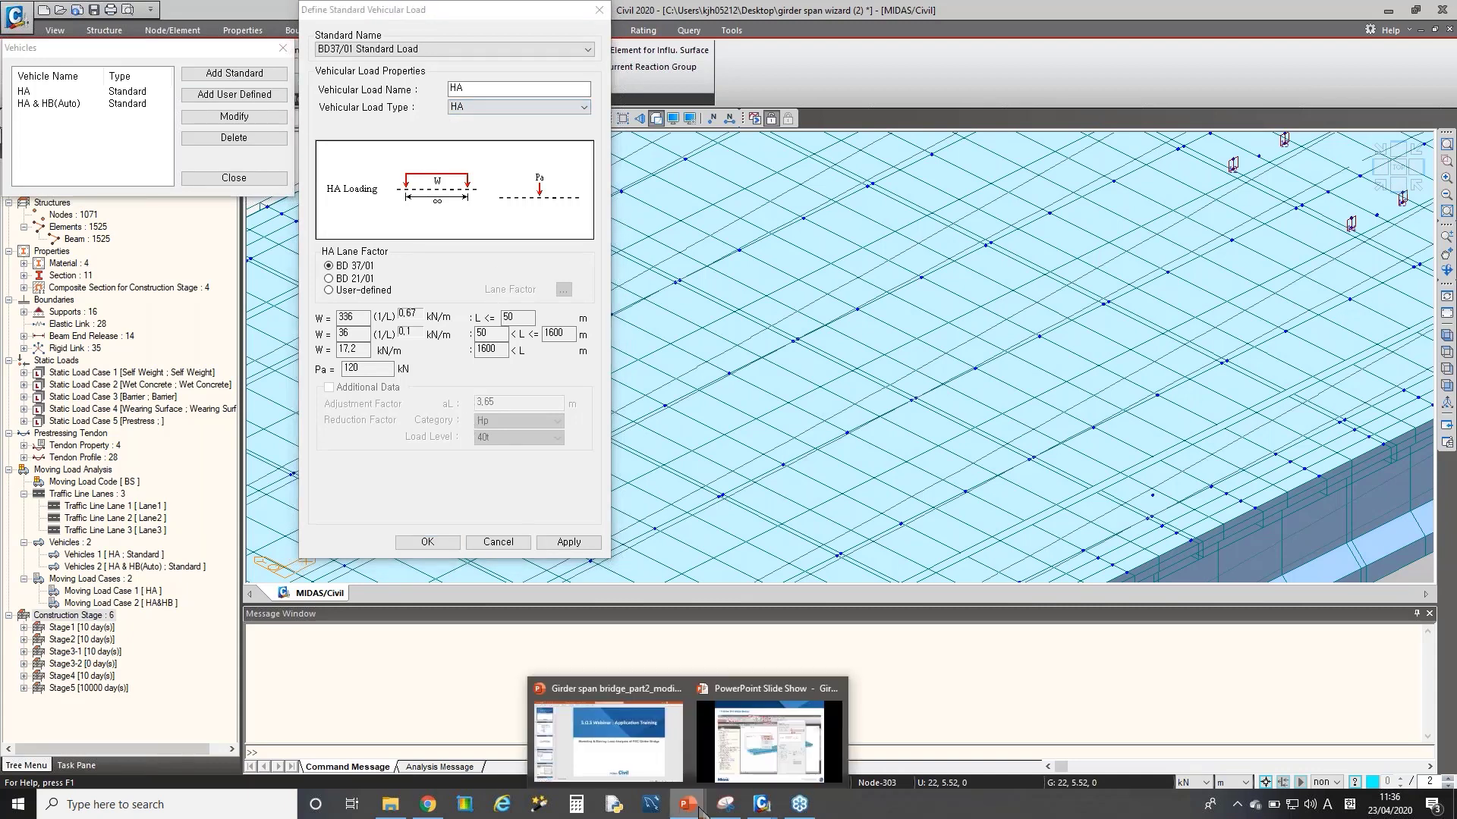
{"action": "left_click", "coordinate": [749, 751]}
{"action": "key", "text": "Right"}
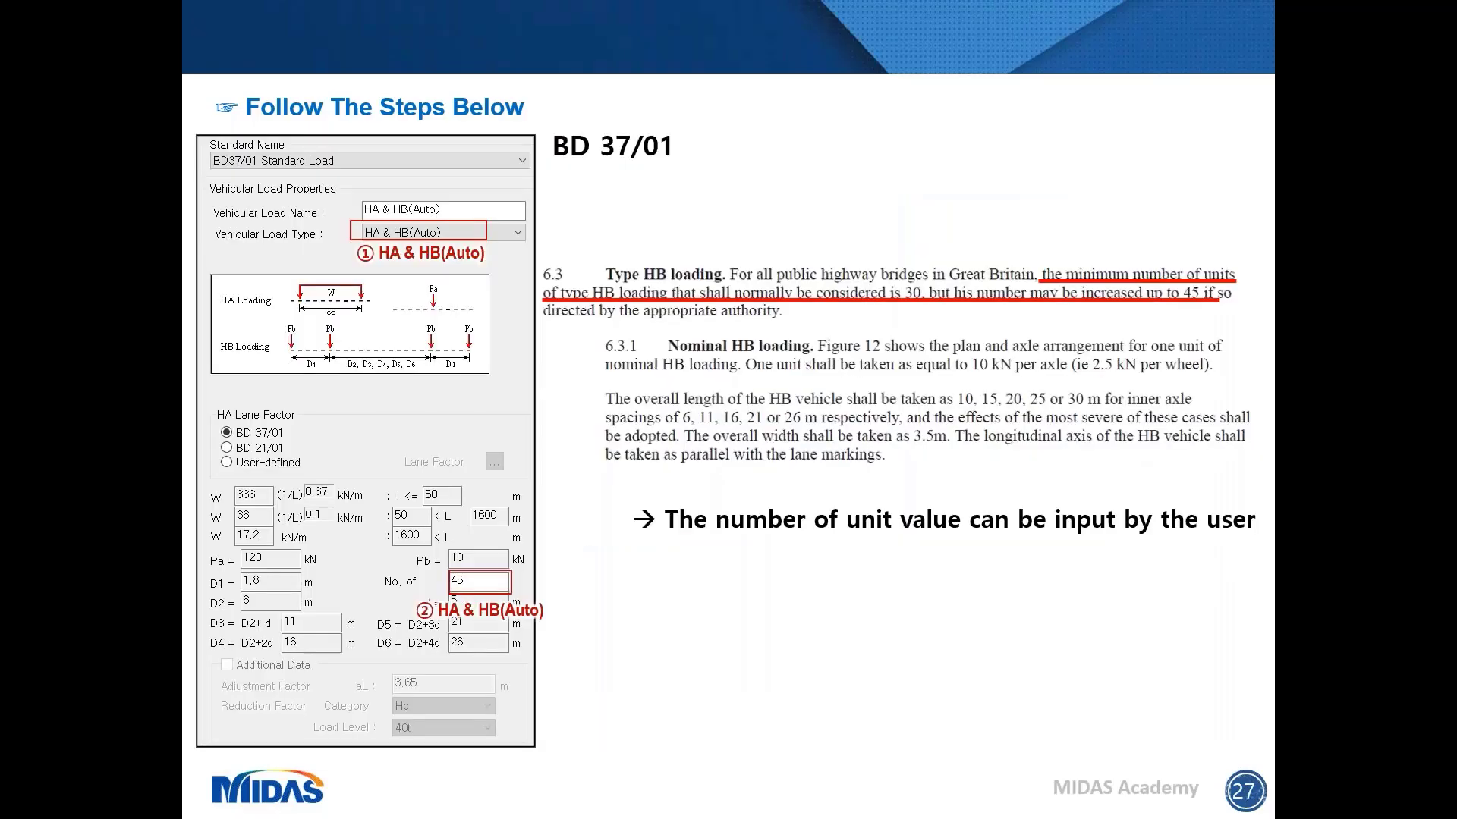
{"action": "key", "text": "Right"}
{"action": "key", "text": "Right"}
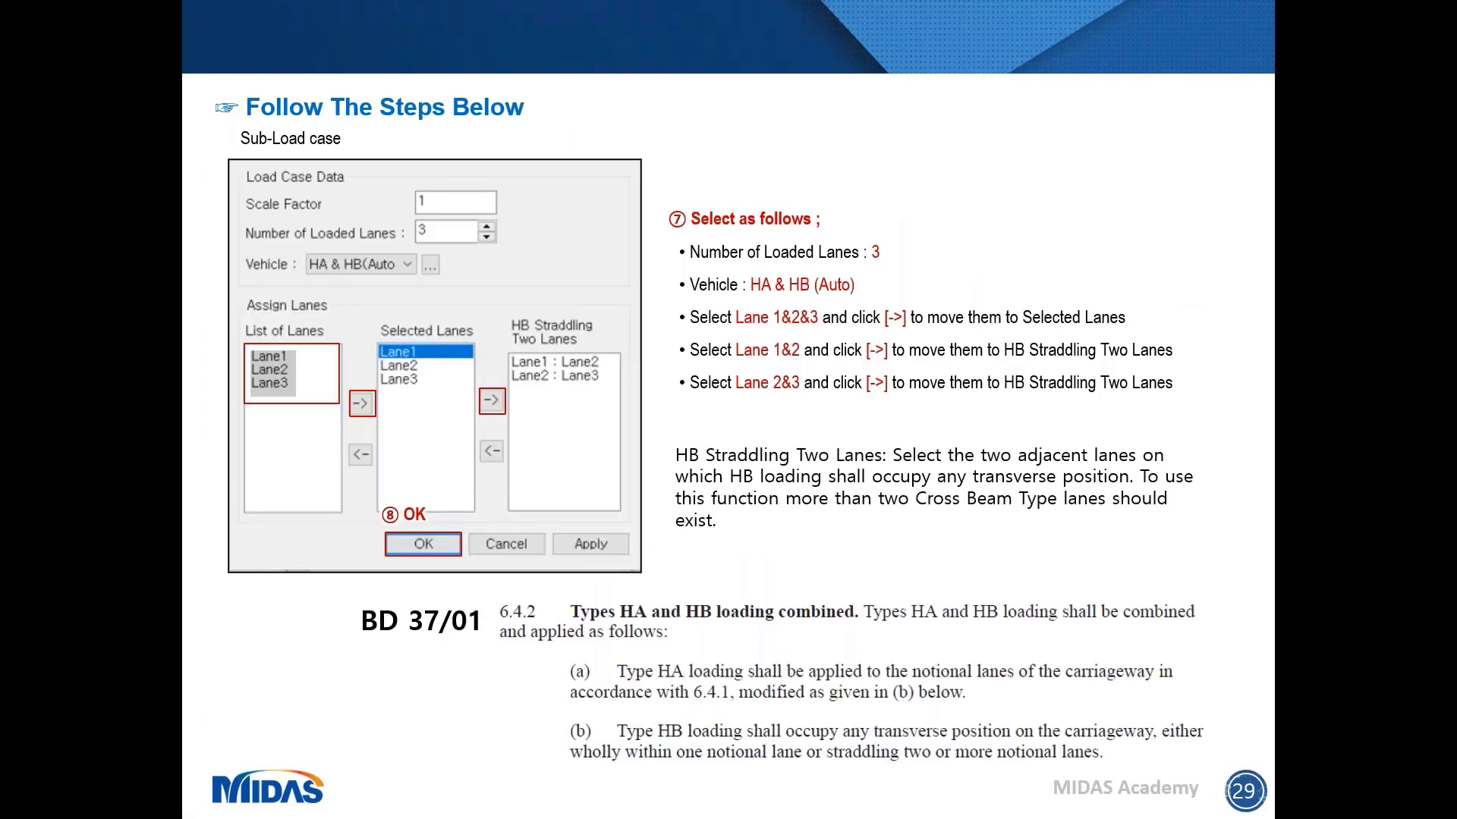
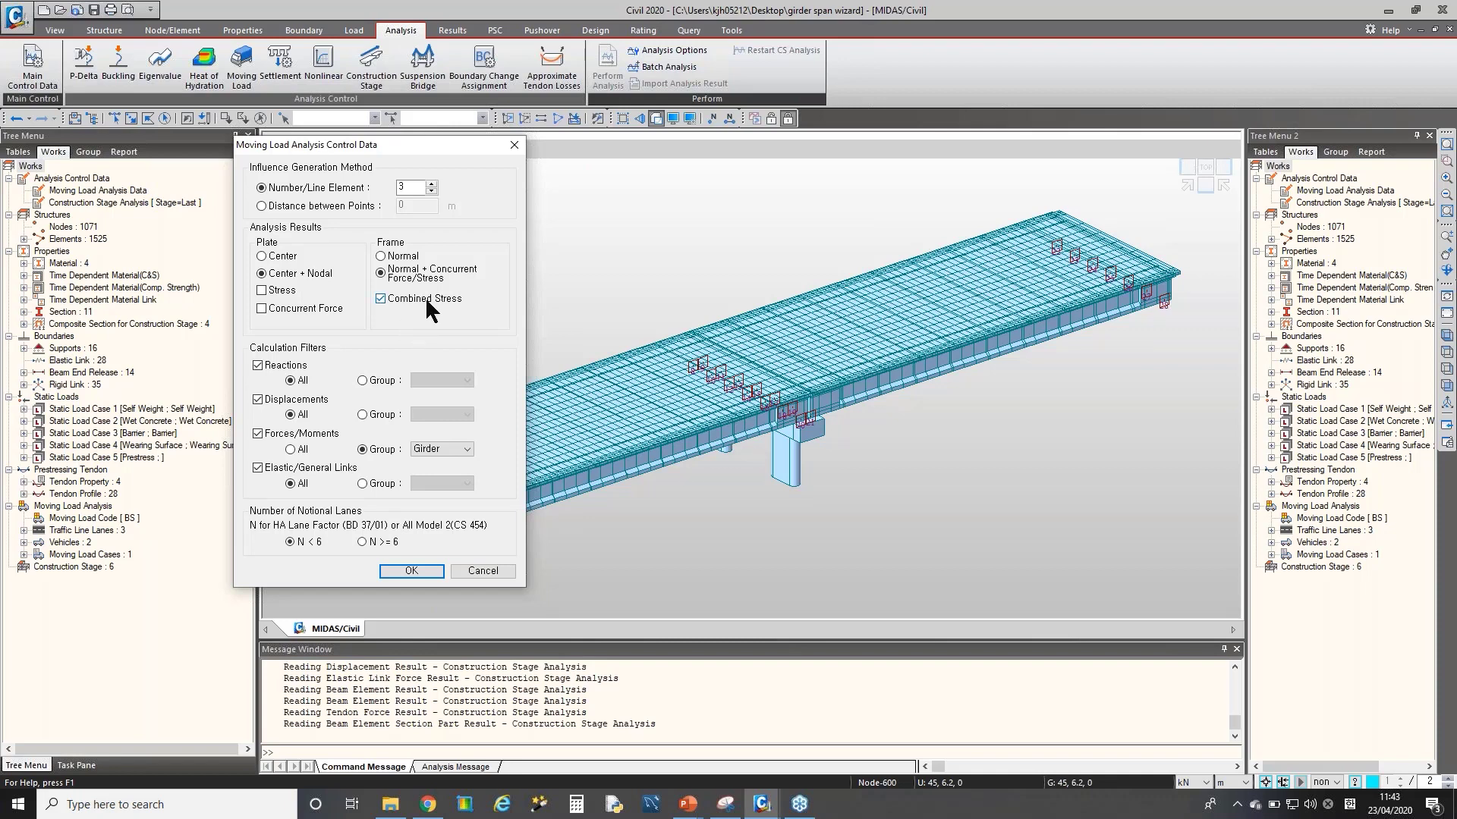
- Examine the frame result options and the Girder group filter for forces/moments in the moving load analysis control data, and cancel
{"action": "left_click", "coordinate": [380, 299]}
{"action": "left_click", "coordinate": [381, 273]}
{"action": "left_click", "coordinate": [434, 451]}
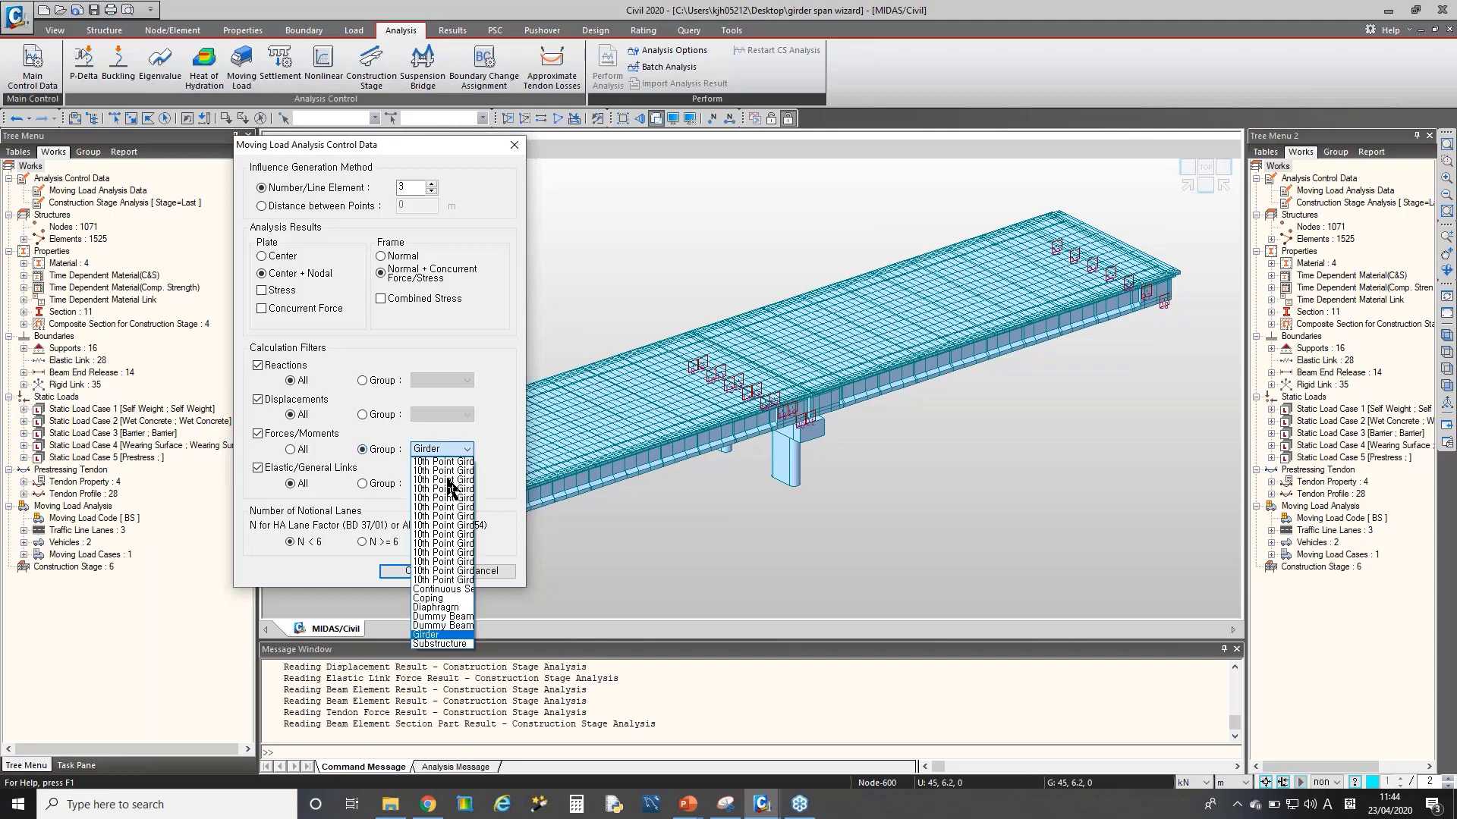
{"action": "left_click", "coordinate": [441, 635]}
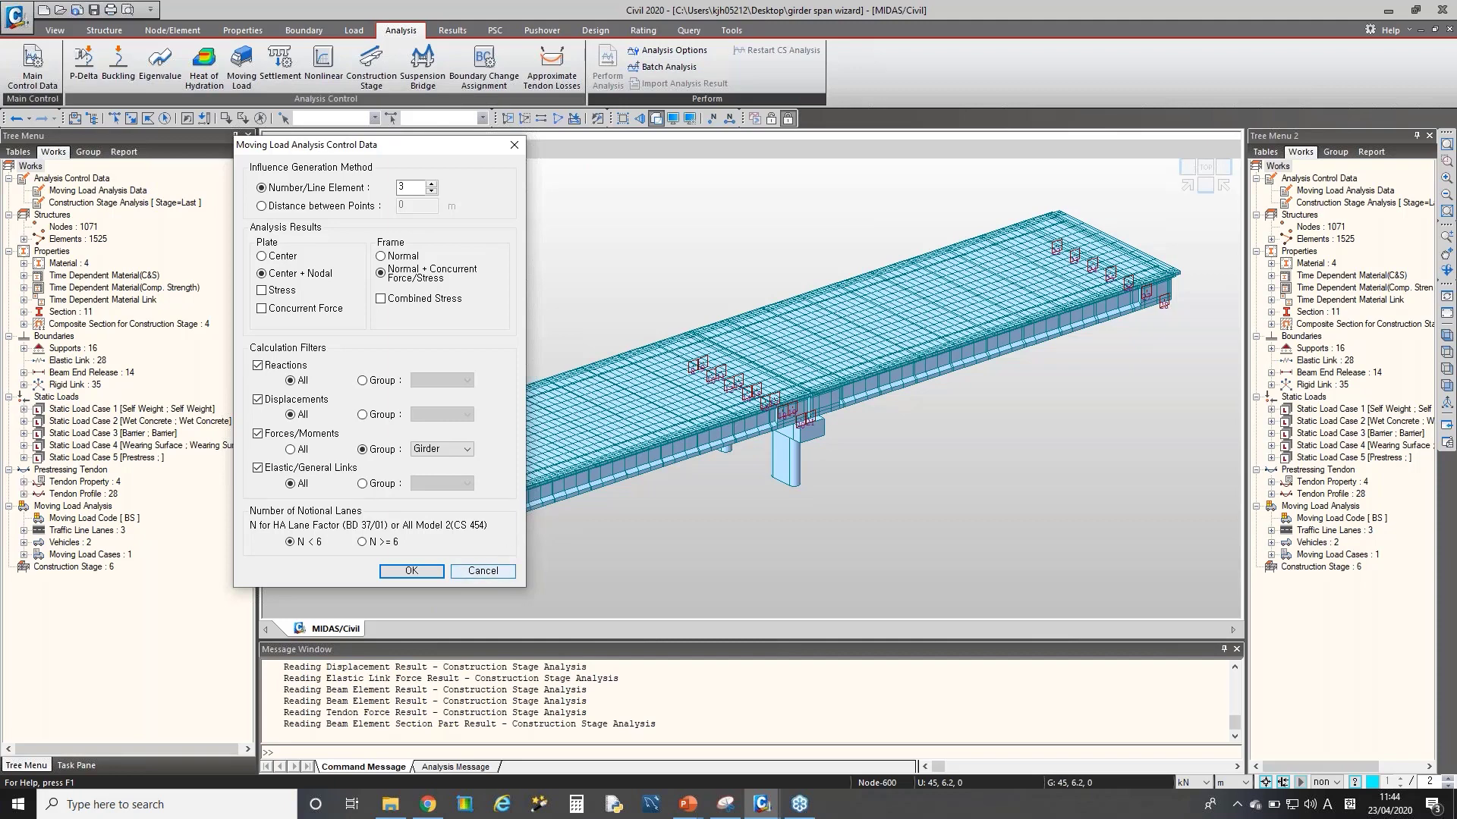
{"action": "left_click", "coordinate": [501, 571]}
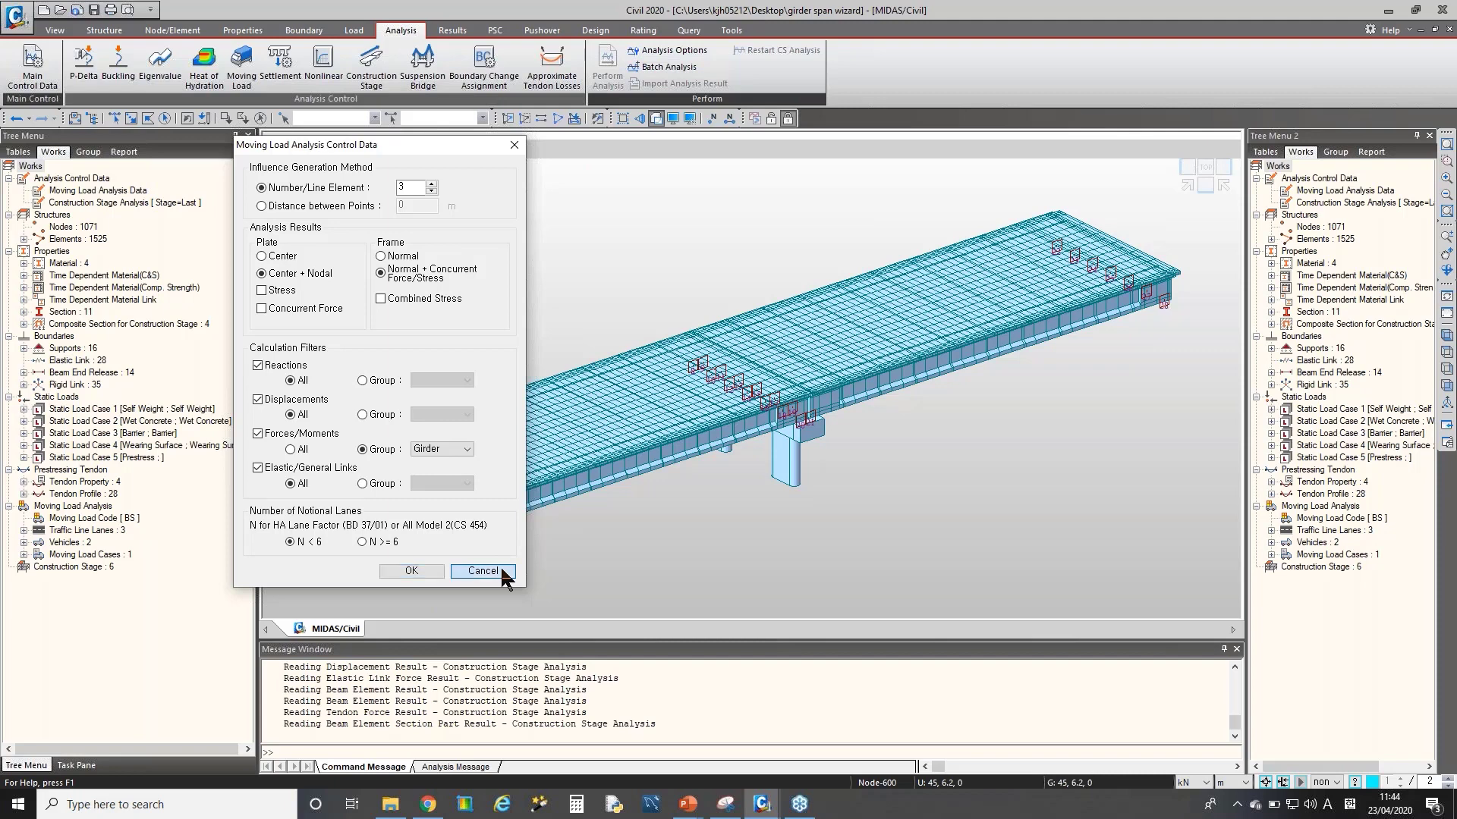
- Plot the FXYZ reaction forces for the MVmax: MV load case
{"action": "left_click", "coordinate": [453, 30]}
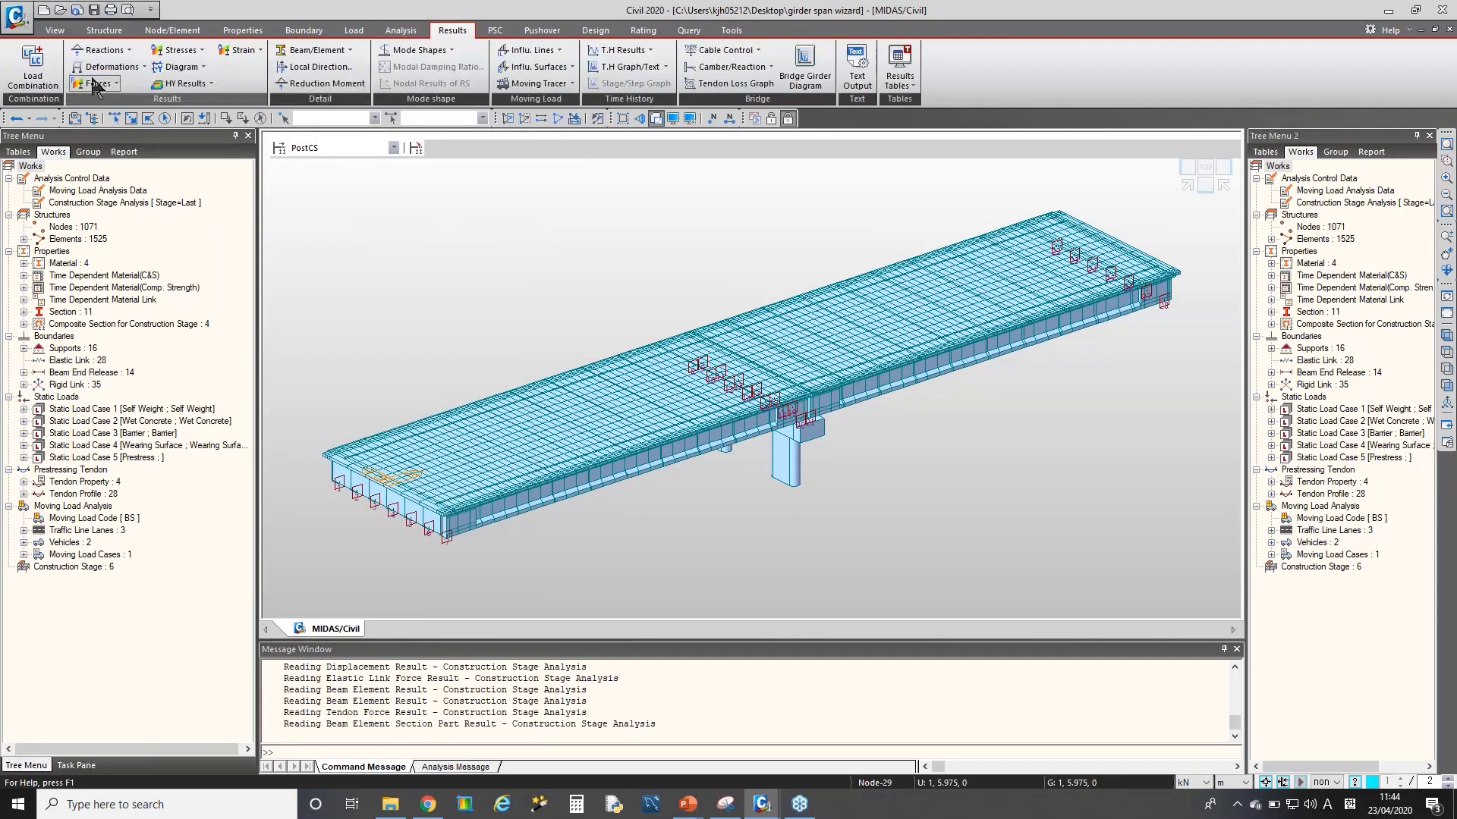
{"action": "left_click", "coordinate": [97, 84]}
{"action": "left_click", "coordinate": [120, 136]}
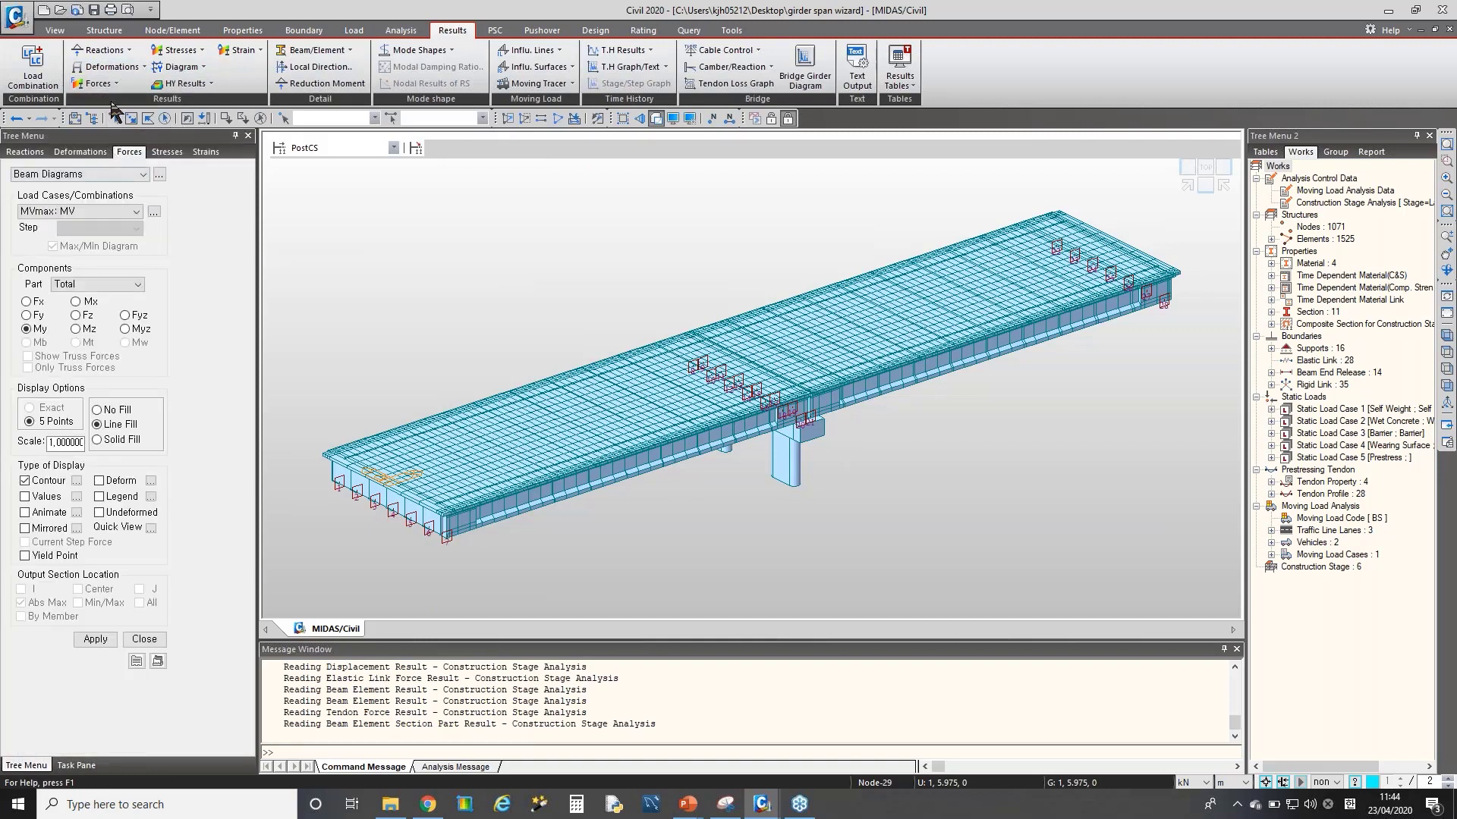
{"action": "left_click", "coordinate": [103, 49]}
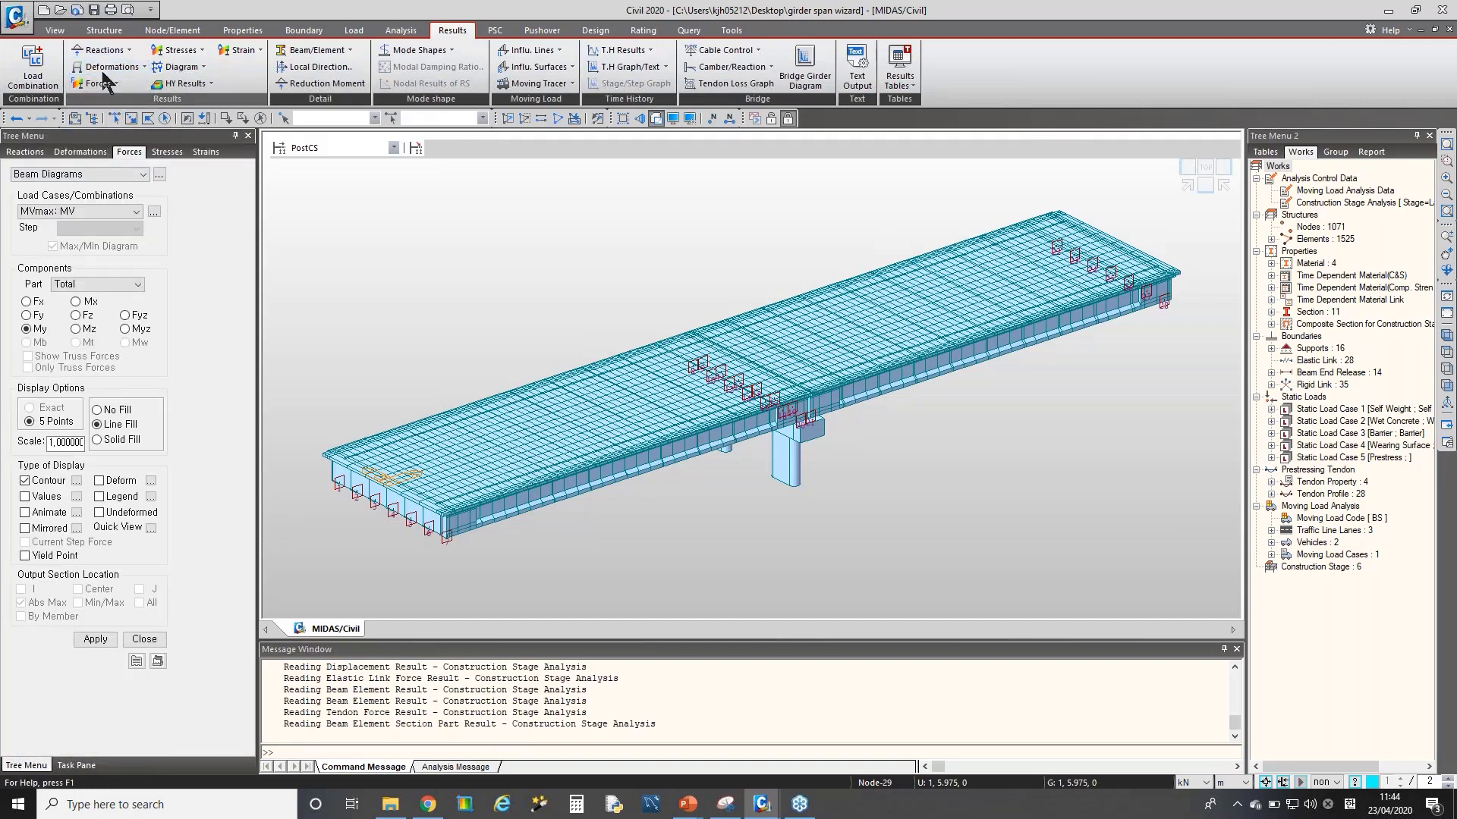
{"action": "left_click", "coordinate": [113, 79]}
{"action": "left_click", "coordinate": [96, 389]}
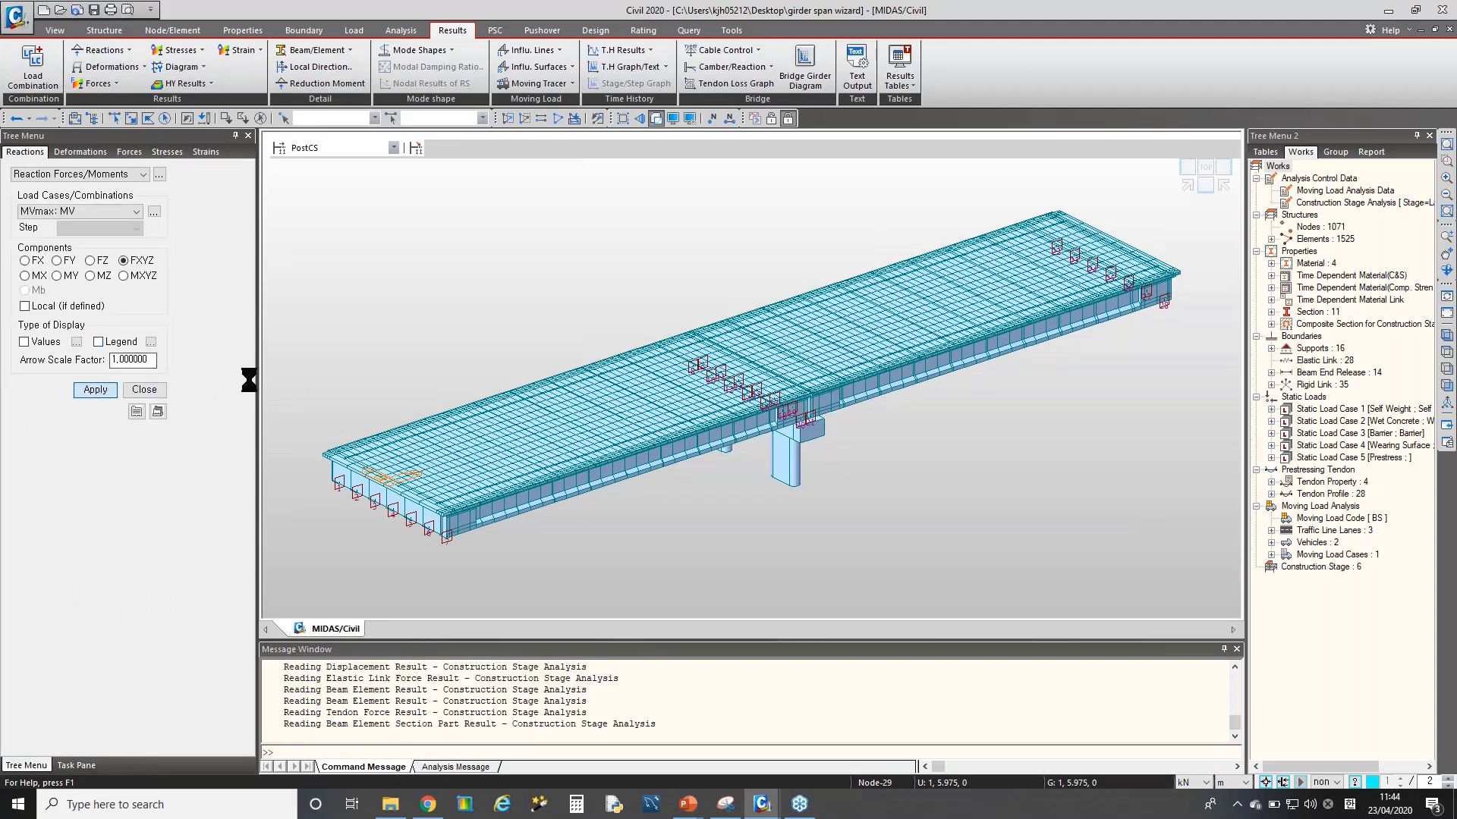
- Turn off the elastic link symbols in the boundary display settings of the model view
{"action": "left_click", "coordinate": [672, 118]}
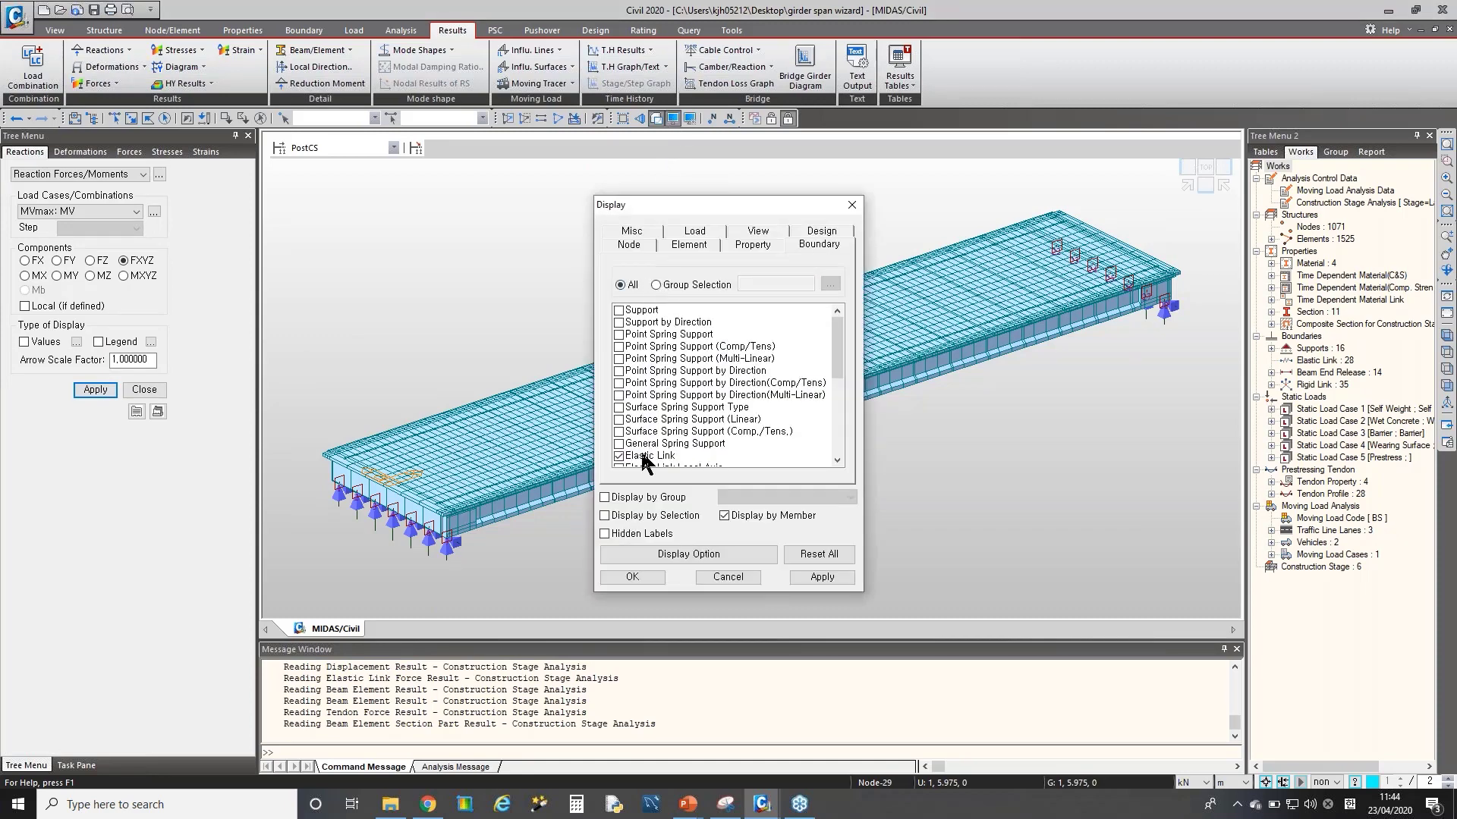
{"action": "left_click", "coordinate": [619, 456]}
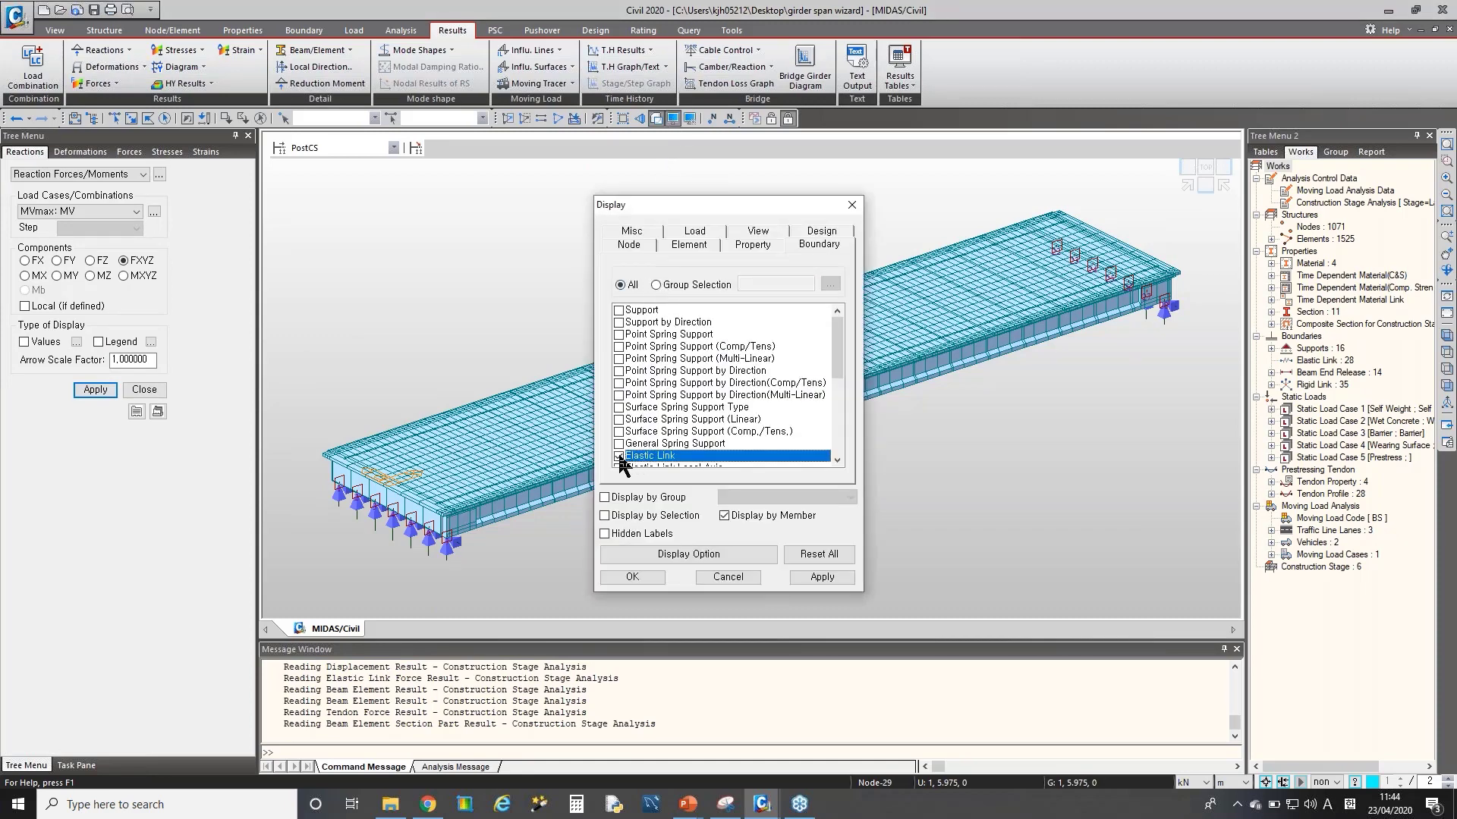
{"action": "left_click", "coordinate": [626, 572]}
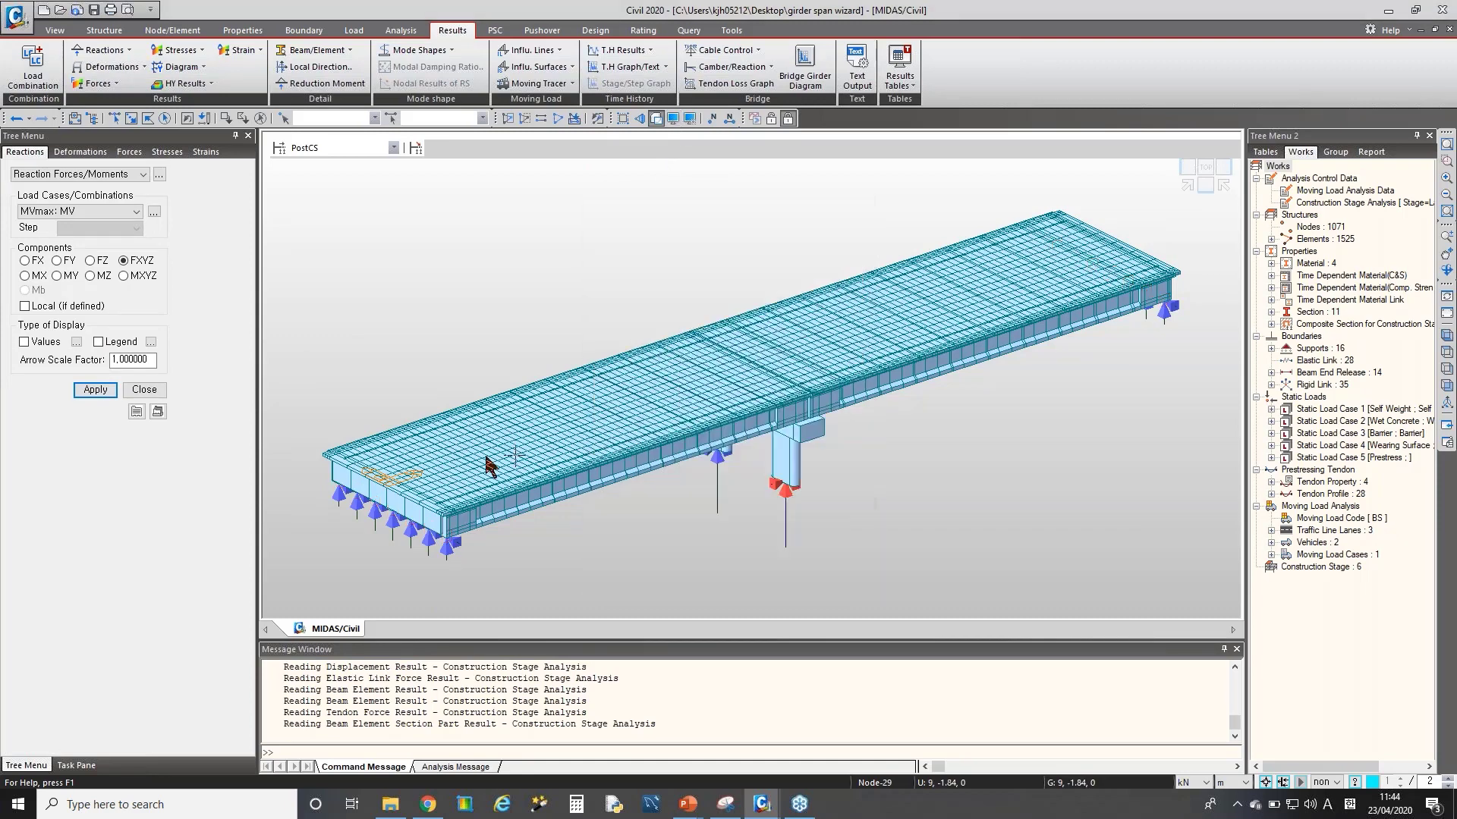
- Add the legend and values to the MVmax: MV reaction plot
{"action": "left_click", "coordinate": [97, 343]}
{"action": "left_click", "coordinate": [99, 391]}
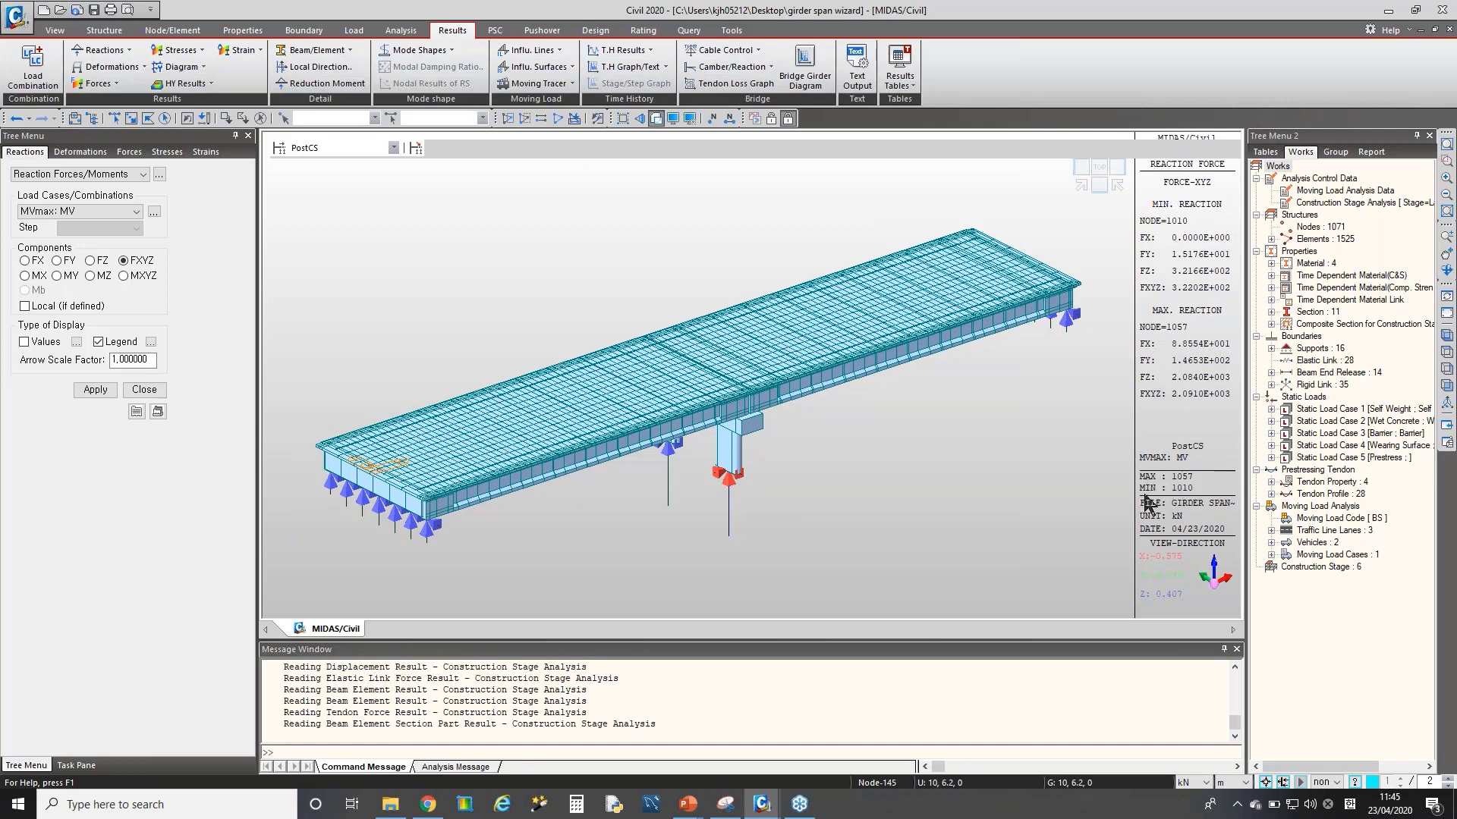
{"action": "left_click", "coordinate": [50, 344]}
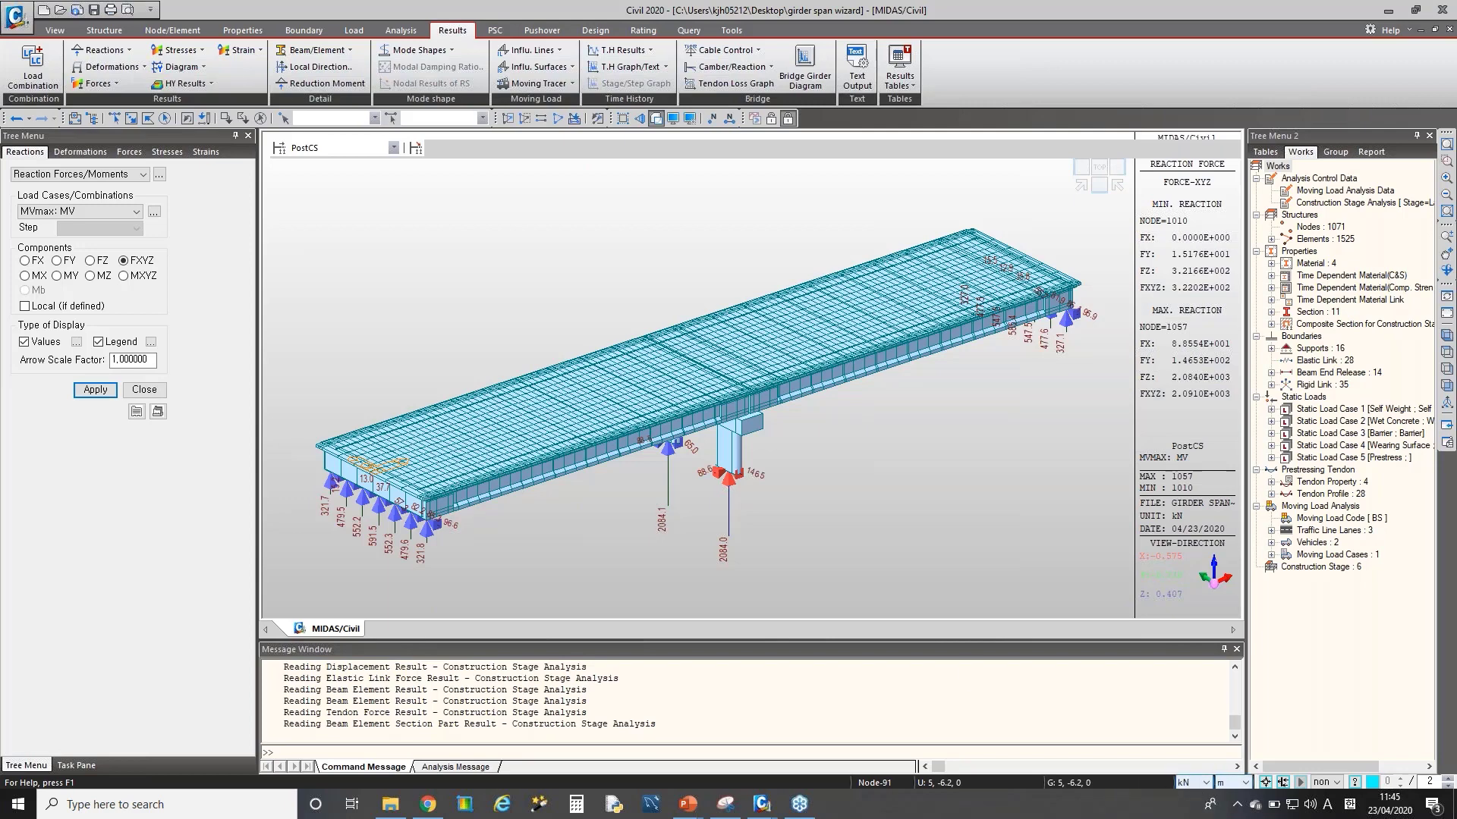
- Plot the DXYZ deformed shape for MVmax: MV with values and legend, and look through the available load cases and combinations
{"action": "left_click", "coordinate": [113, 70]}
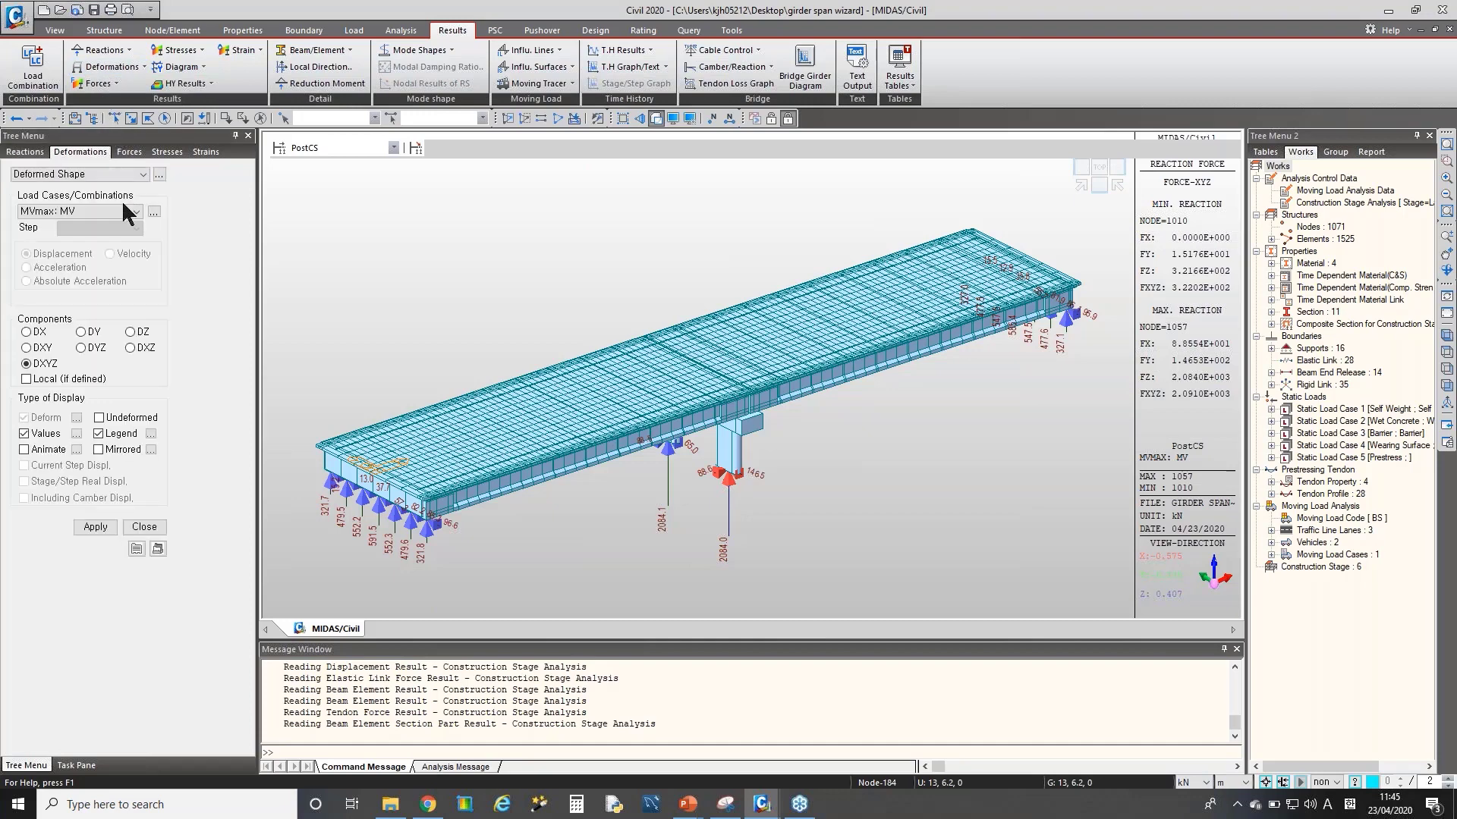
{"action": "left_click", "coordinate": [94, 526]}
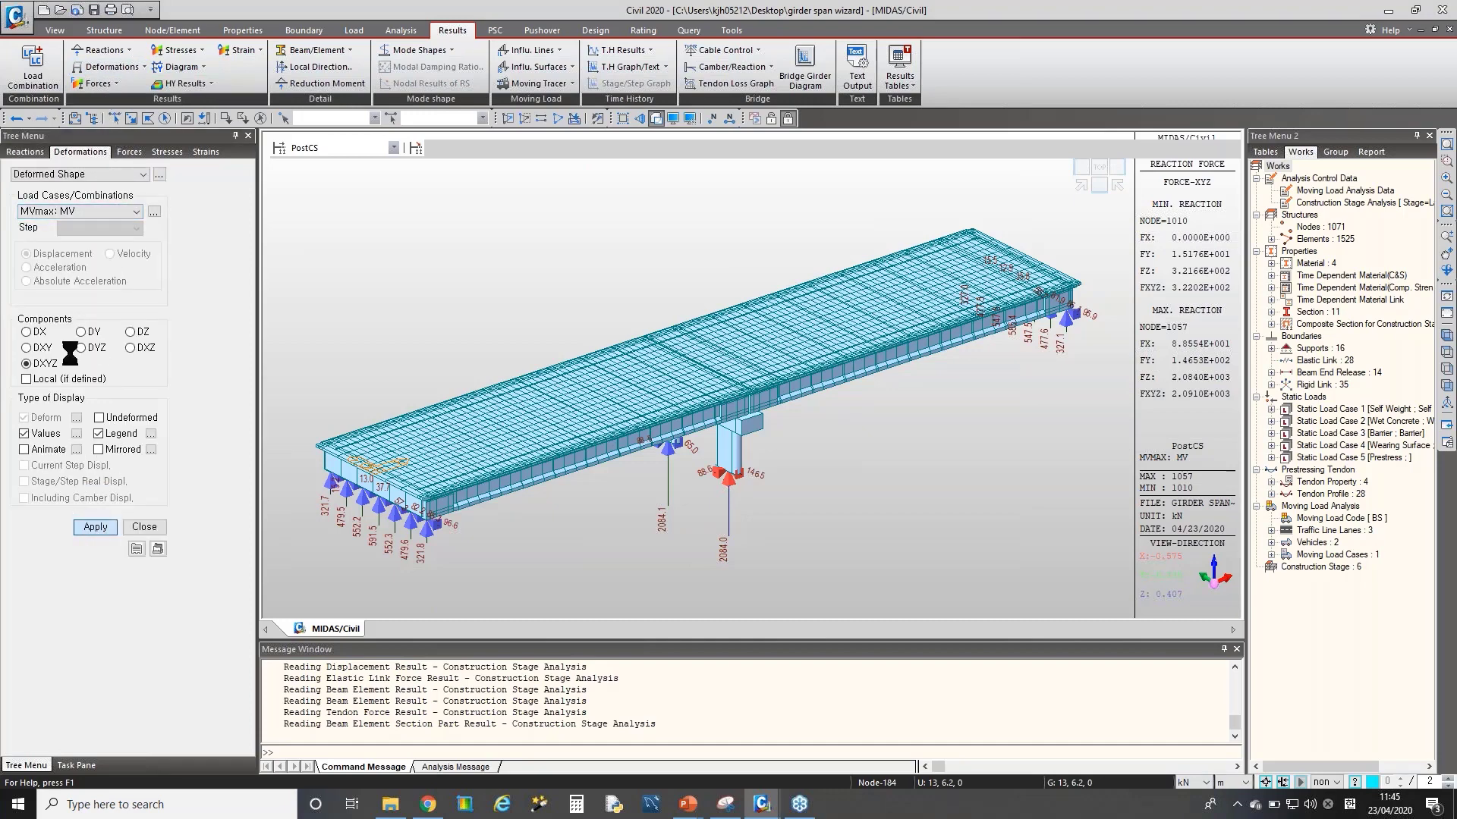
{"action": "left_click", "coordinate": [100, 203]}
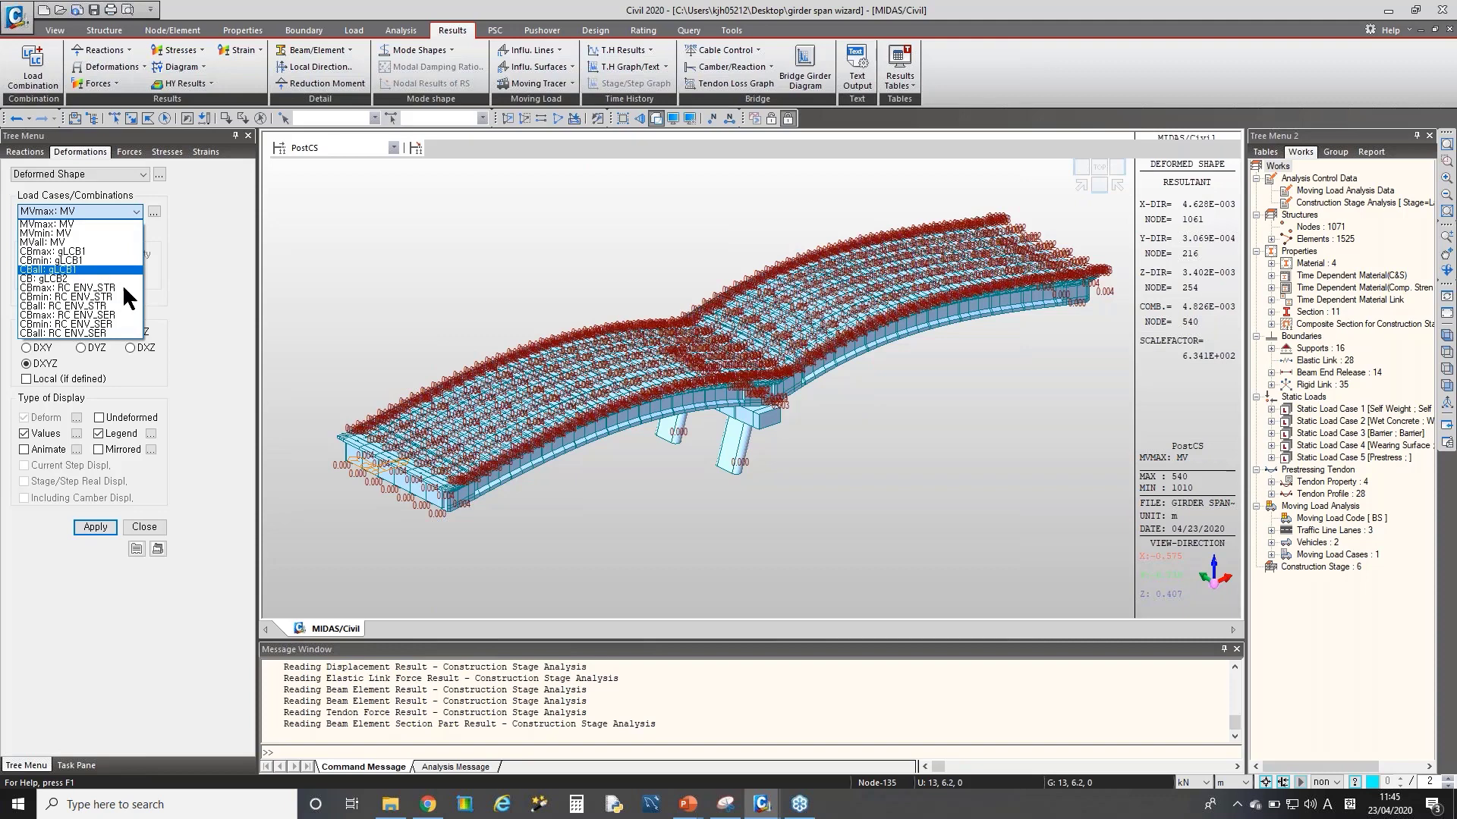
{"action": "left_click", "coordinate": [195, 273]}
- Plot the My beam diagram for MVmax: MV as a line-fill contour with the legend, leaving out values and deformation
{"action": "left_click", "coordinate": [99, 83]}
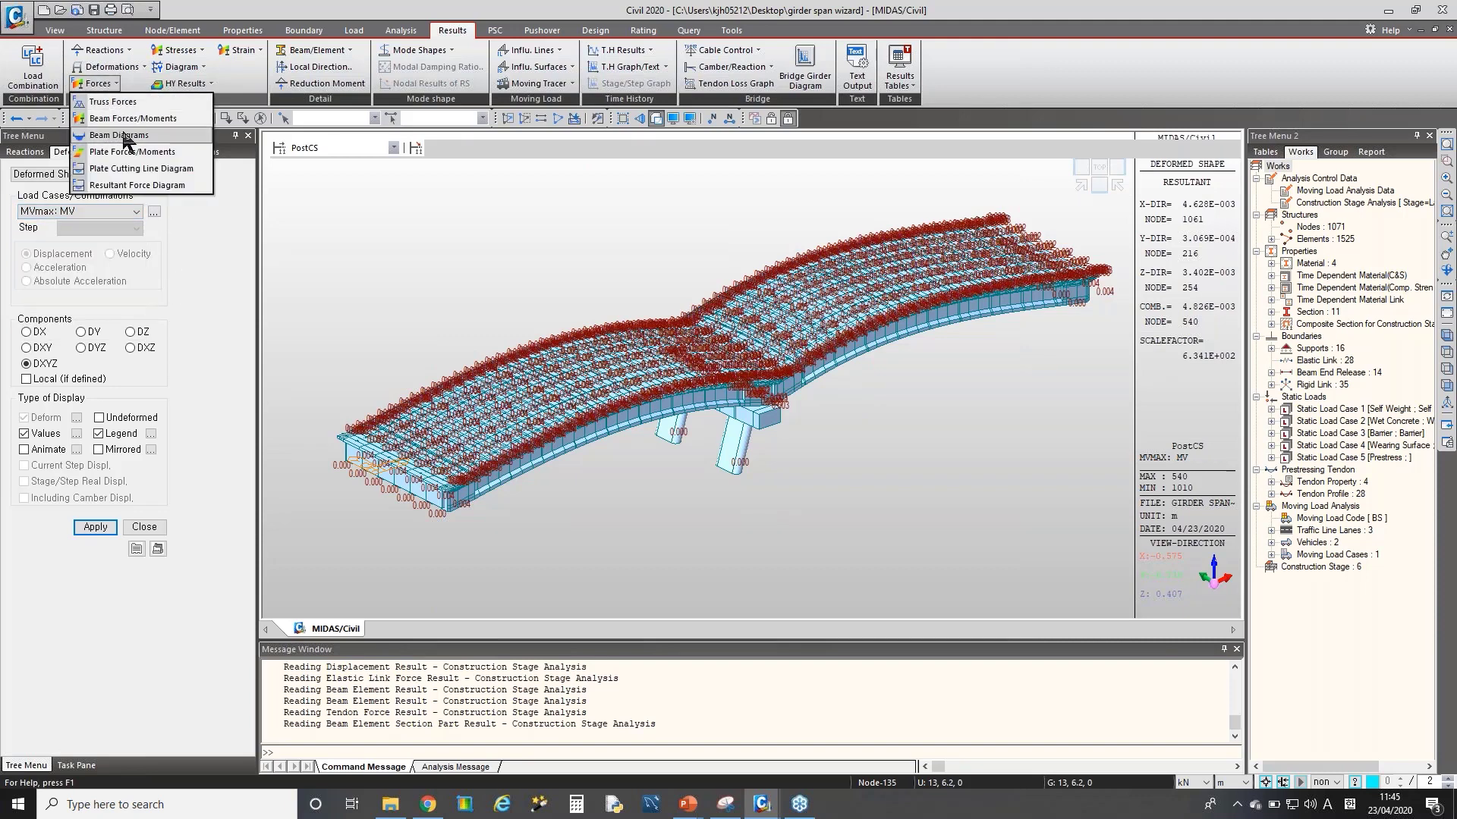
{"action": "left_click", "coordinate": [124, 135]}
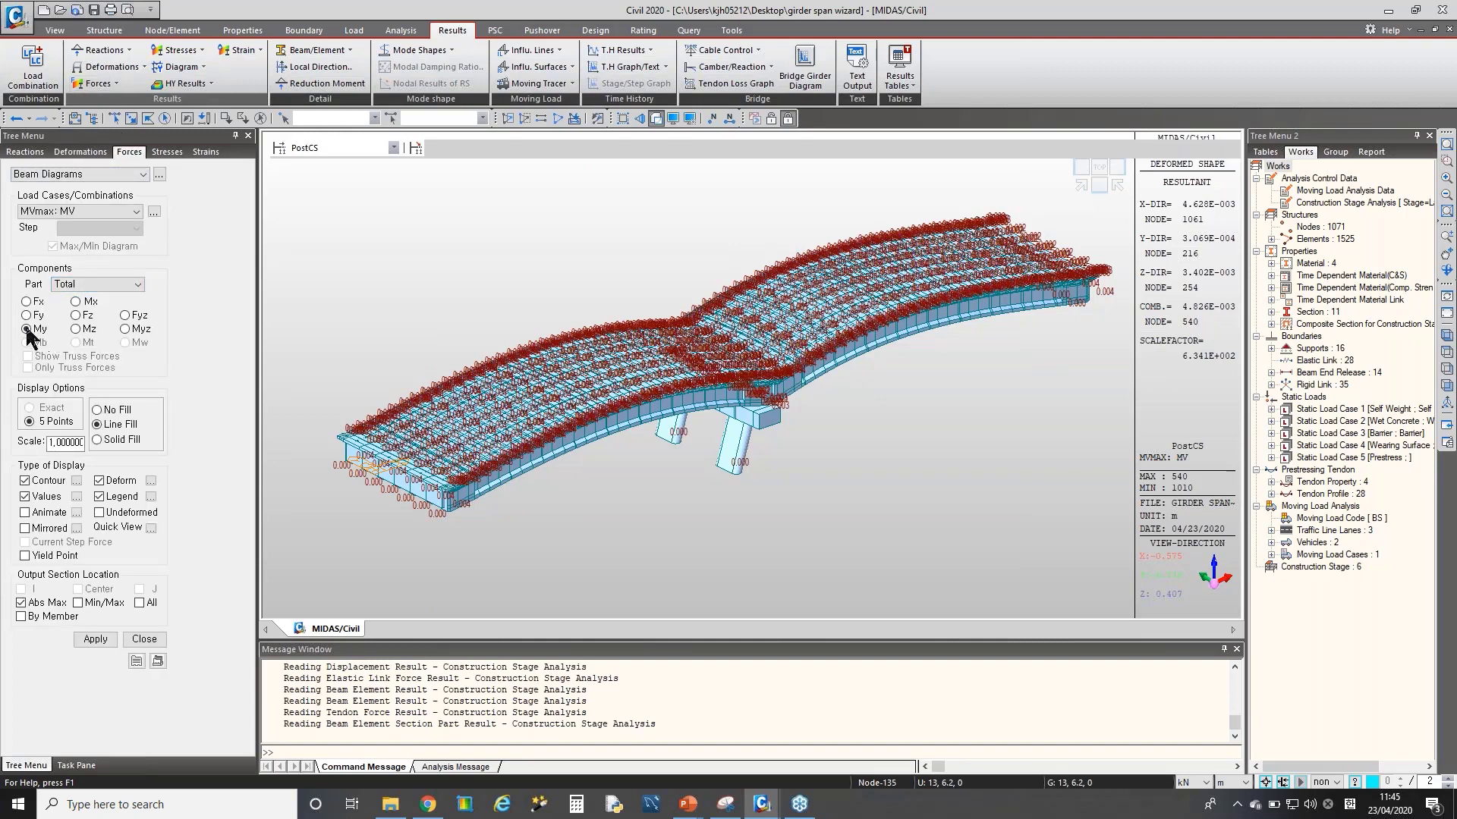
{"action": "left_click", "coordinate": [45, 497]}
{"action": "left_click", "coordinate": [99, 481]}
{"action": "left_click", "coordinate": [101, 633]}
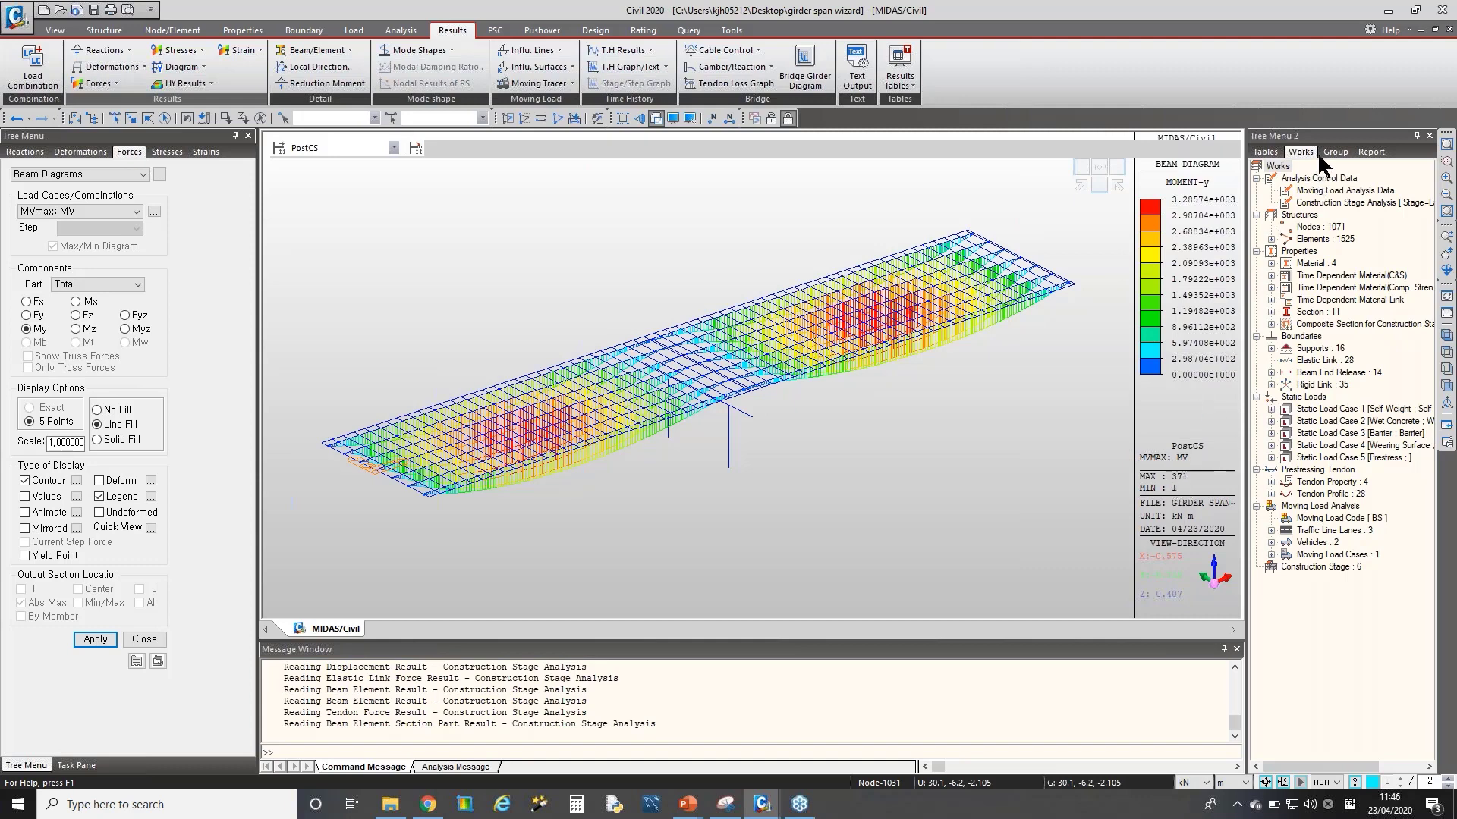
- Select the elements with sections 30M COMP I, 30M COMP EB, 30M COMP EB_Side and 30M COMP I_Side, and activate only these girders
{"action": "left_click", "coordinate": [1307, 313]}
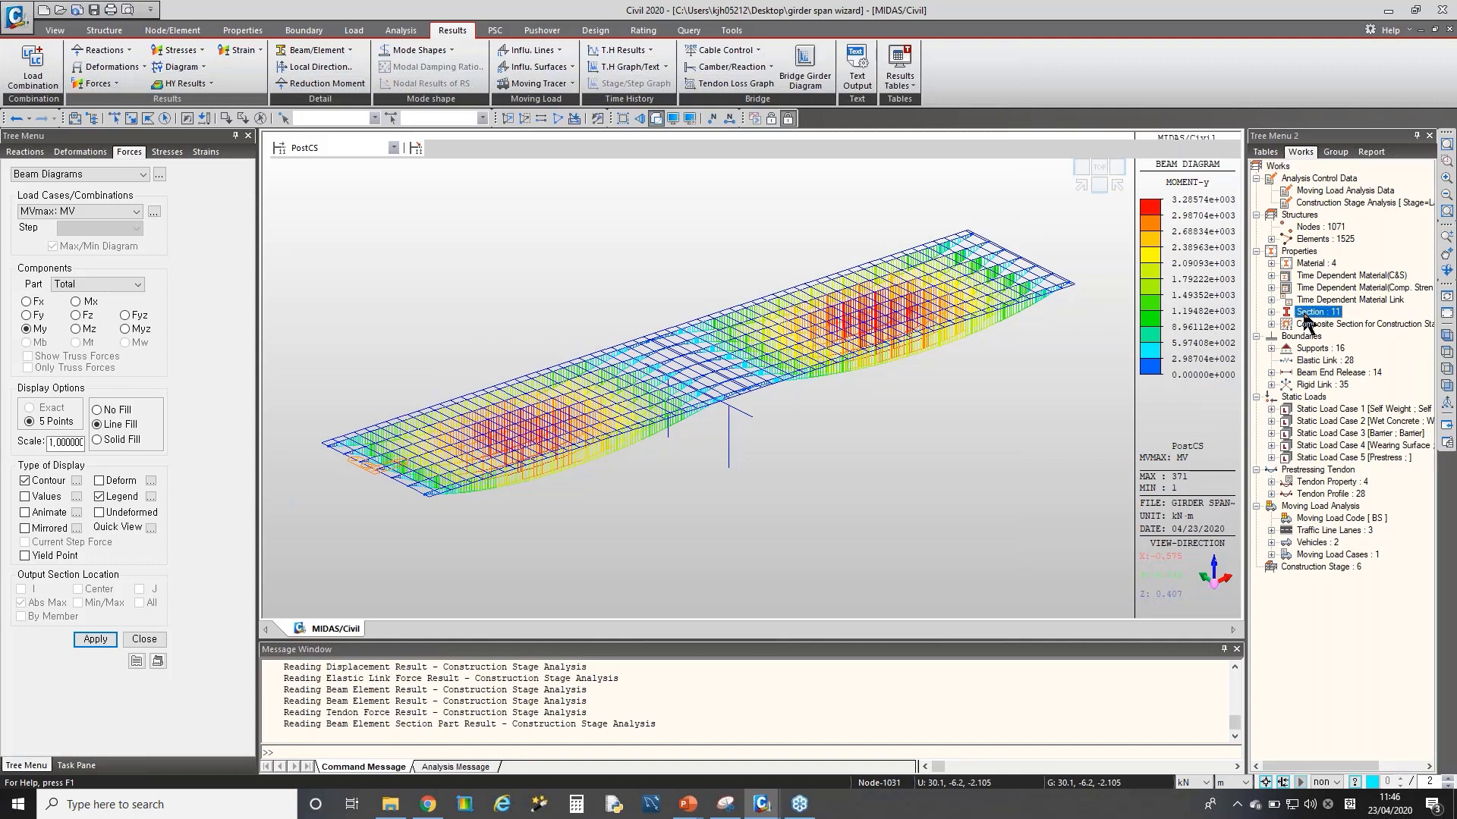
{"action": "double_click", "coordinate": [1306, 313]}
{"action": "left_click", "coordinate": [1319, 265]}
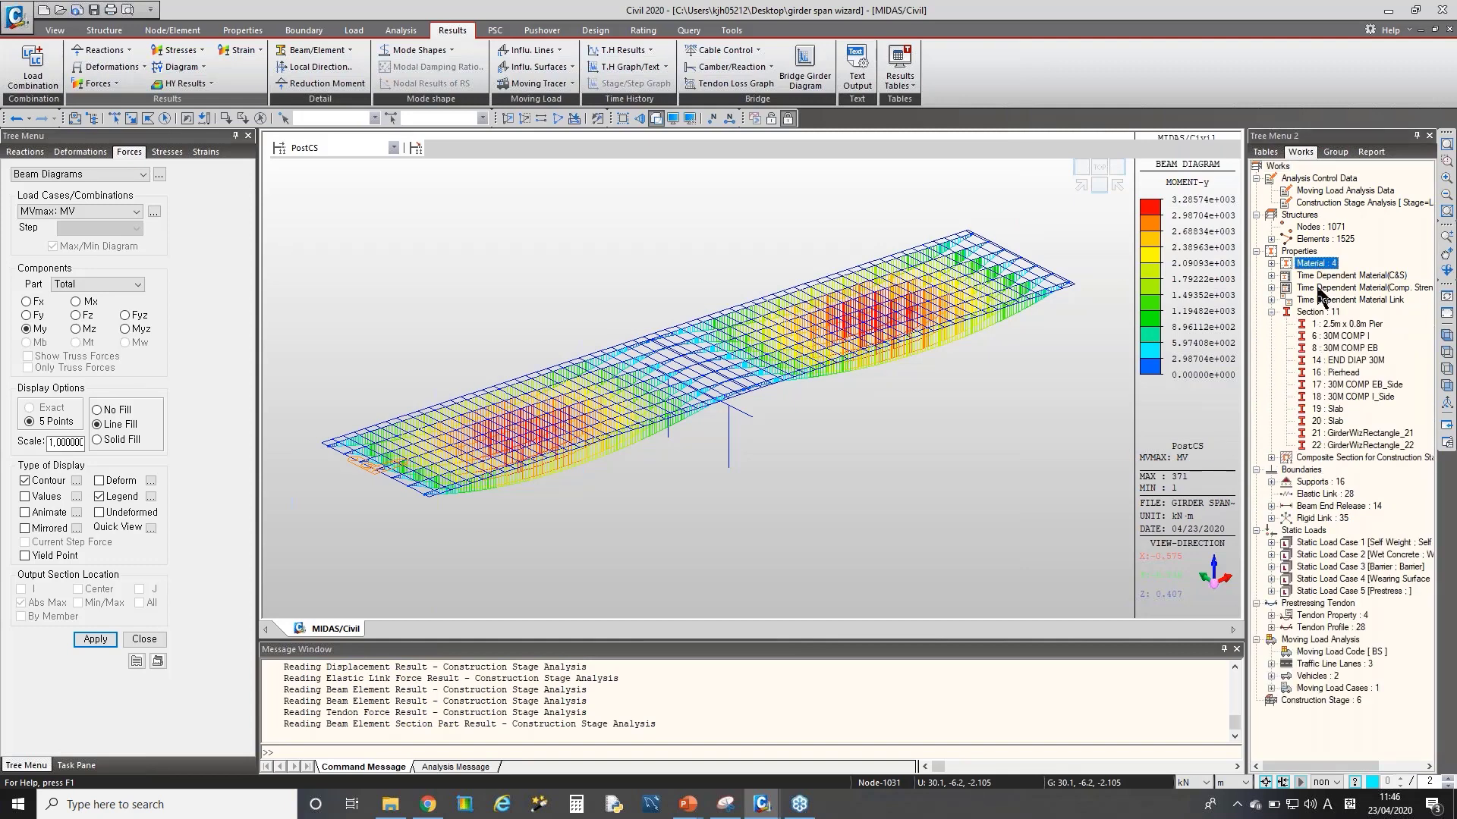
{"action": "double_click", "coordinate": [1313, 263]}
{"action": "left_click", "coordinate": [1322, 289]}
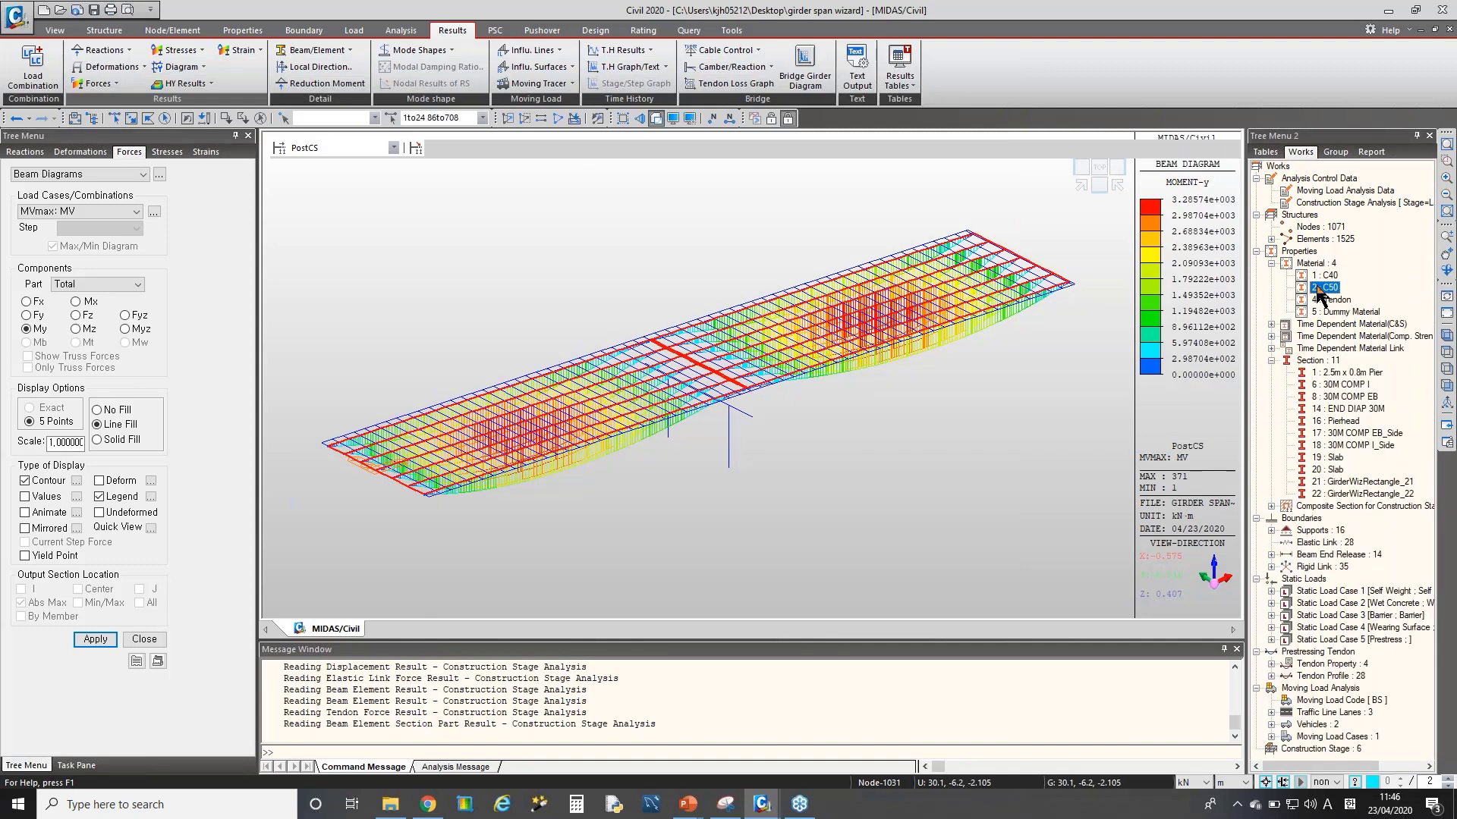
{"action": "left_click", "coordinate": [1328, 384]}
{"action": "double_click", "coordinate": [1333, 398], "text": "ctrl"}
{"action": "double_click", "coordinate": [1338, 433], "text": "ctrl"}
{"action": "double_click", "coordinate": [1339, 445], "text": "ctrl"}
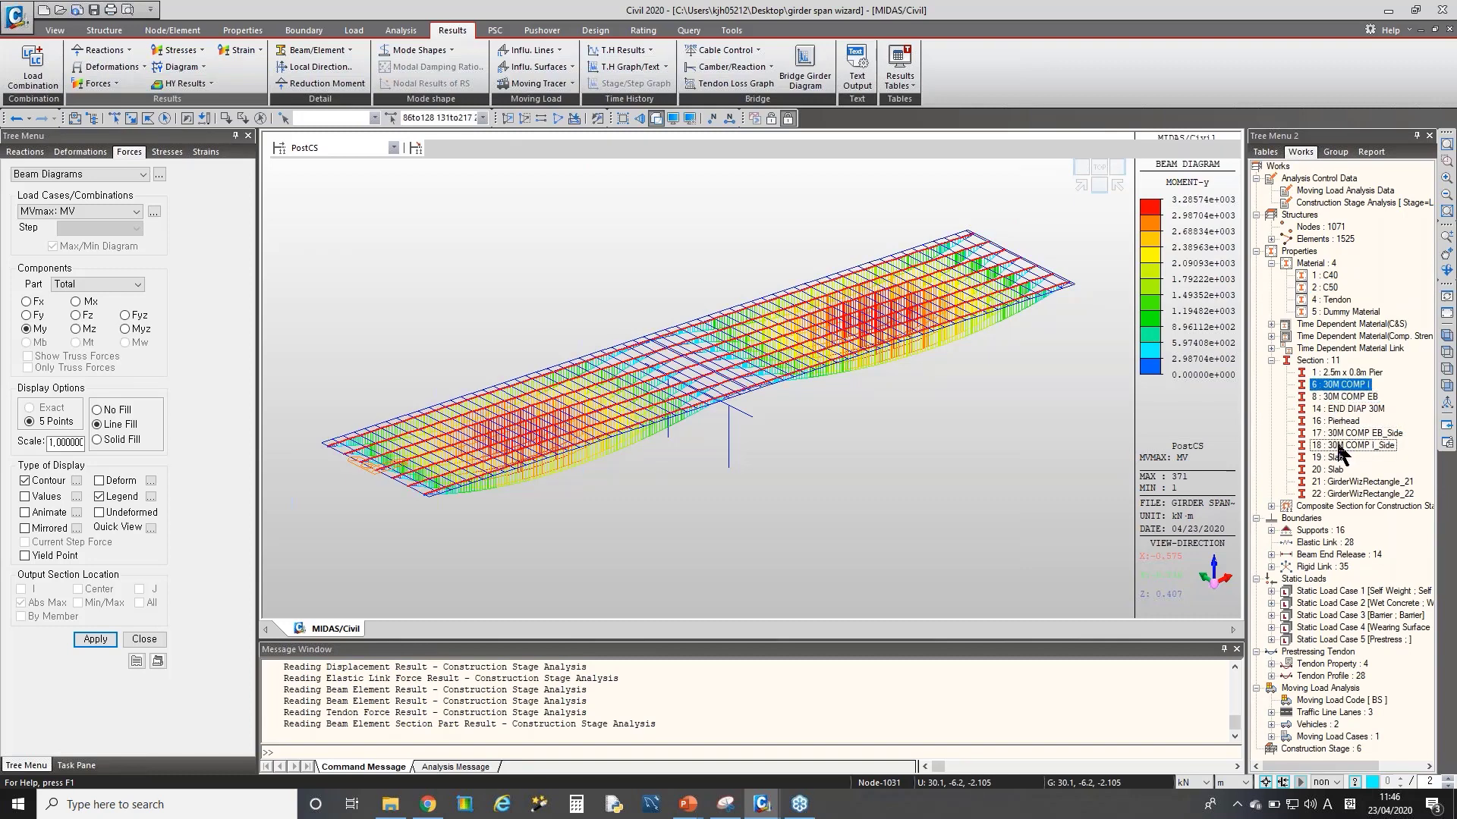
{"action": "right_click", "coordinate": [1338, 445]}
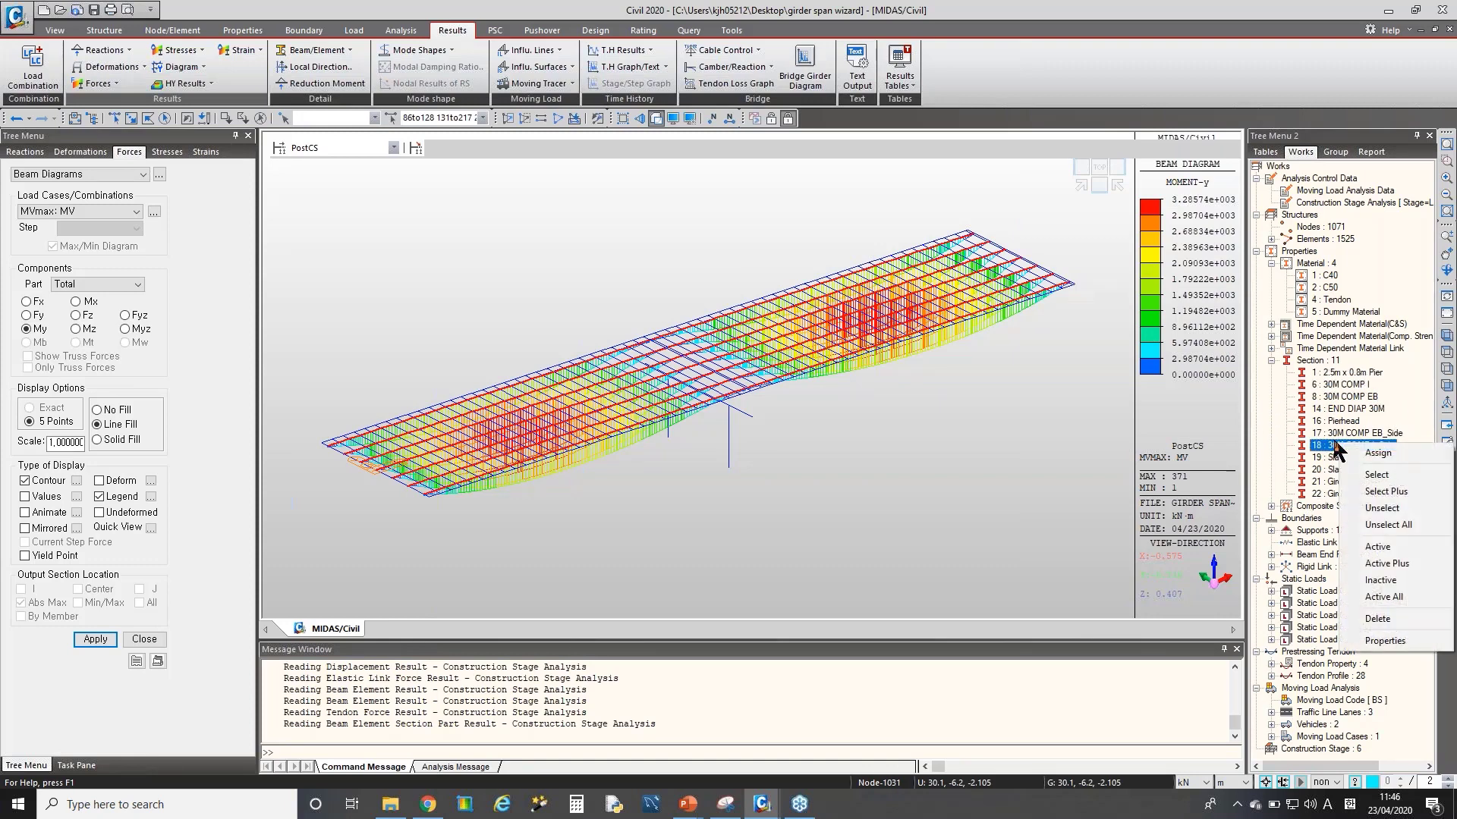
{"action": "left_click", "coordinate": [508, 118]}
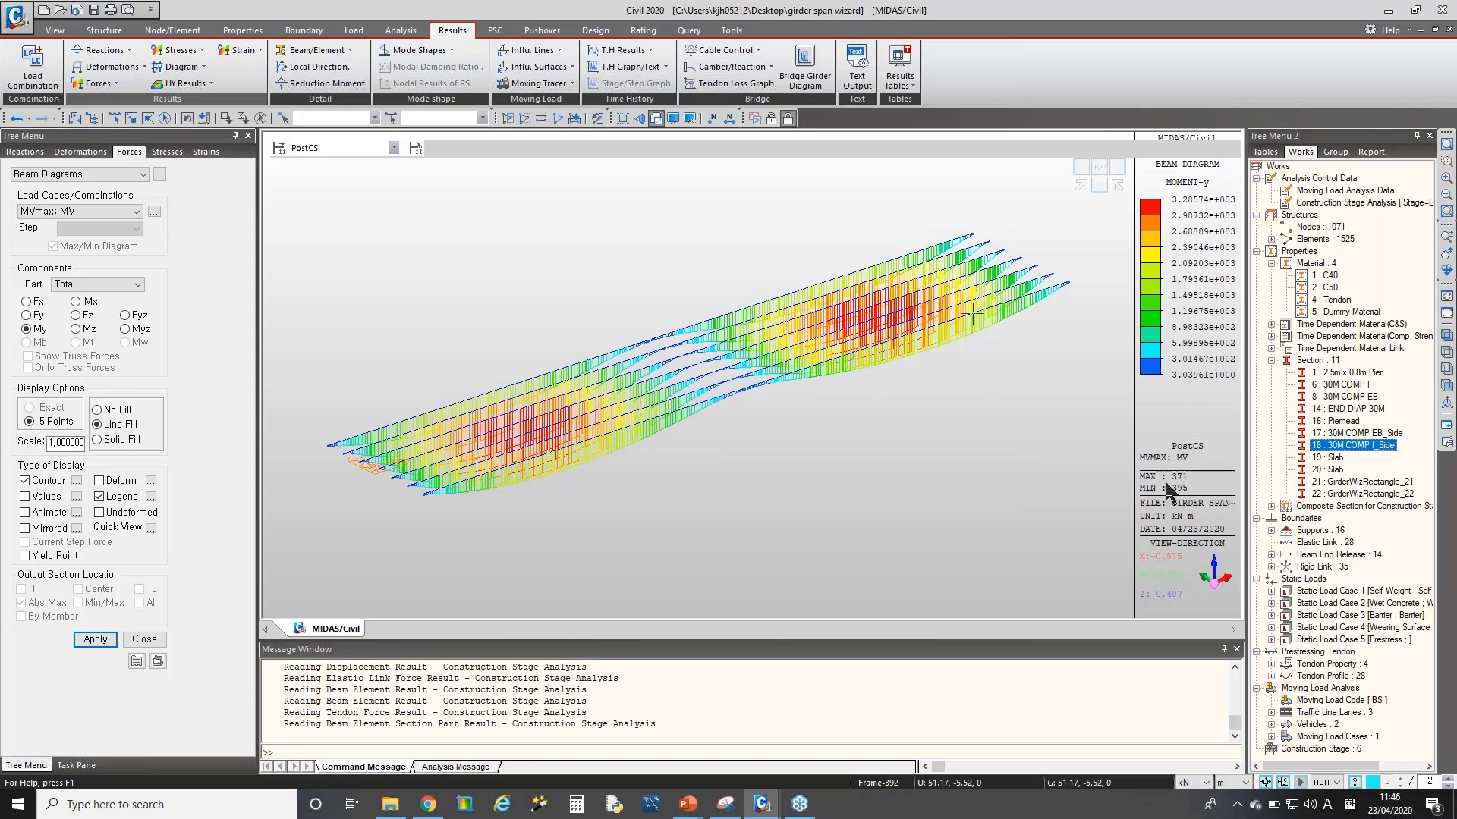
- Run the moving load tracer for beam moment My at the i-end of key element 371 under MVmax: MV
{"action": "left_click", "coordinate": [538, 85]}
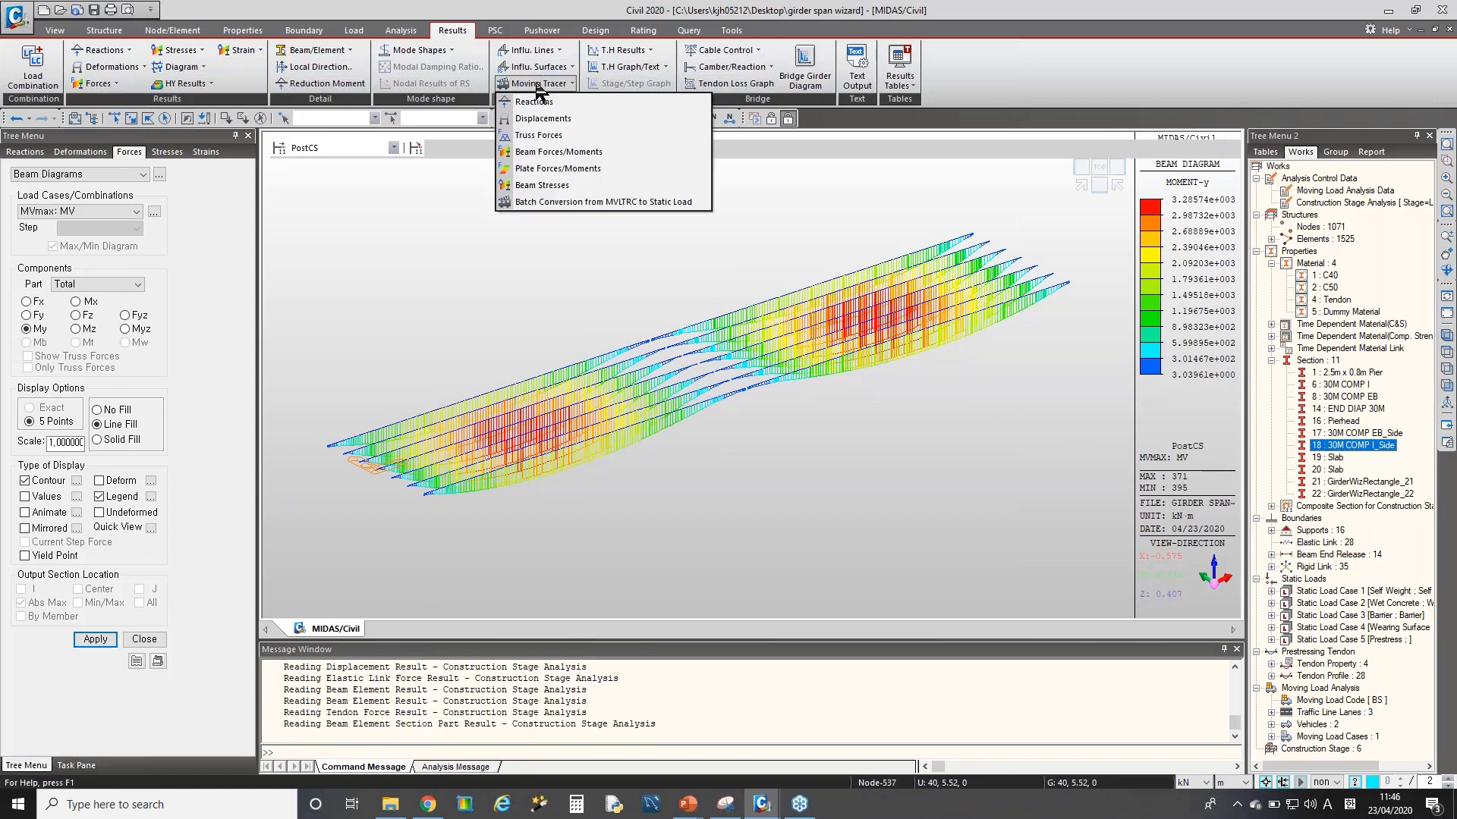
{"action": "left_click", "coordinate": [558, 152]}
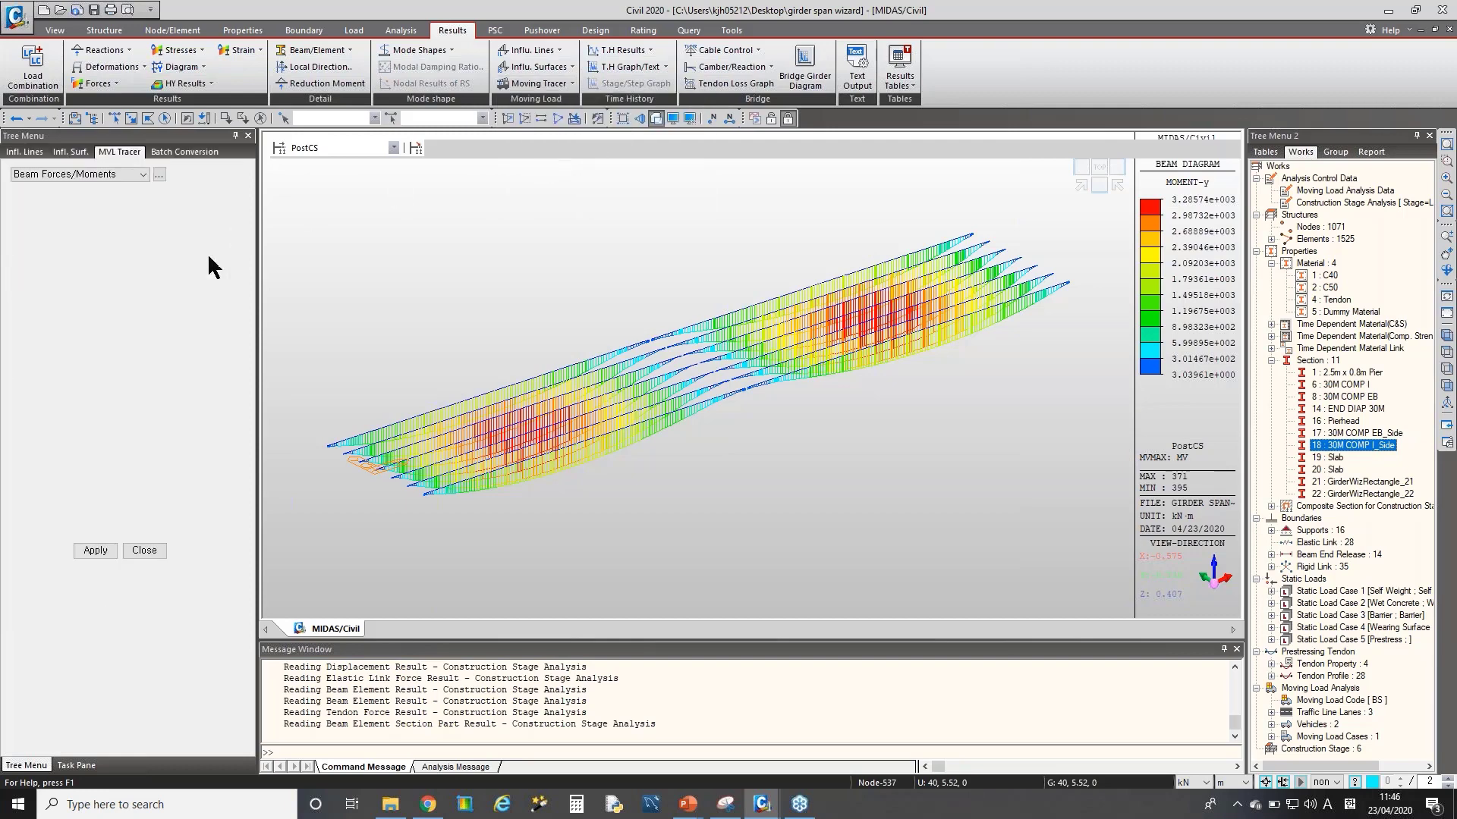
{"action": "left_click", "coordinate": [127, 233]}
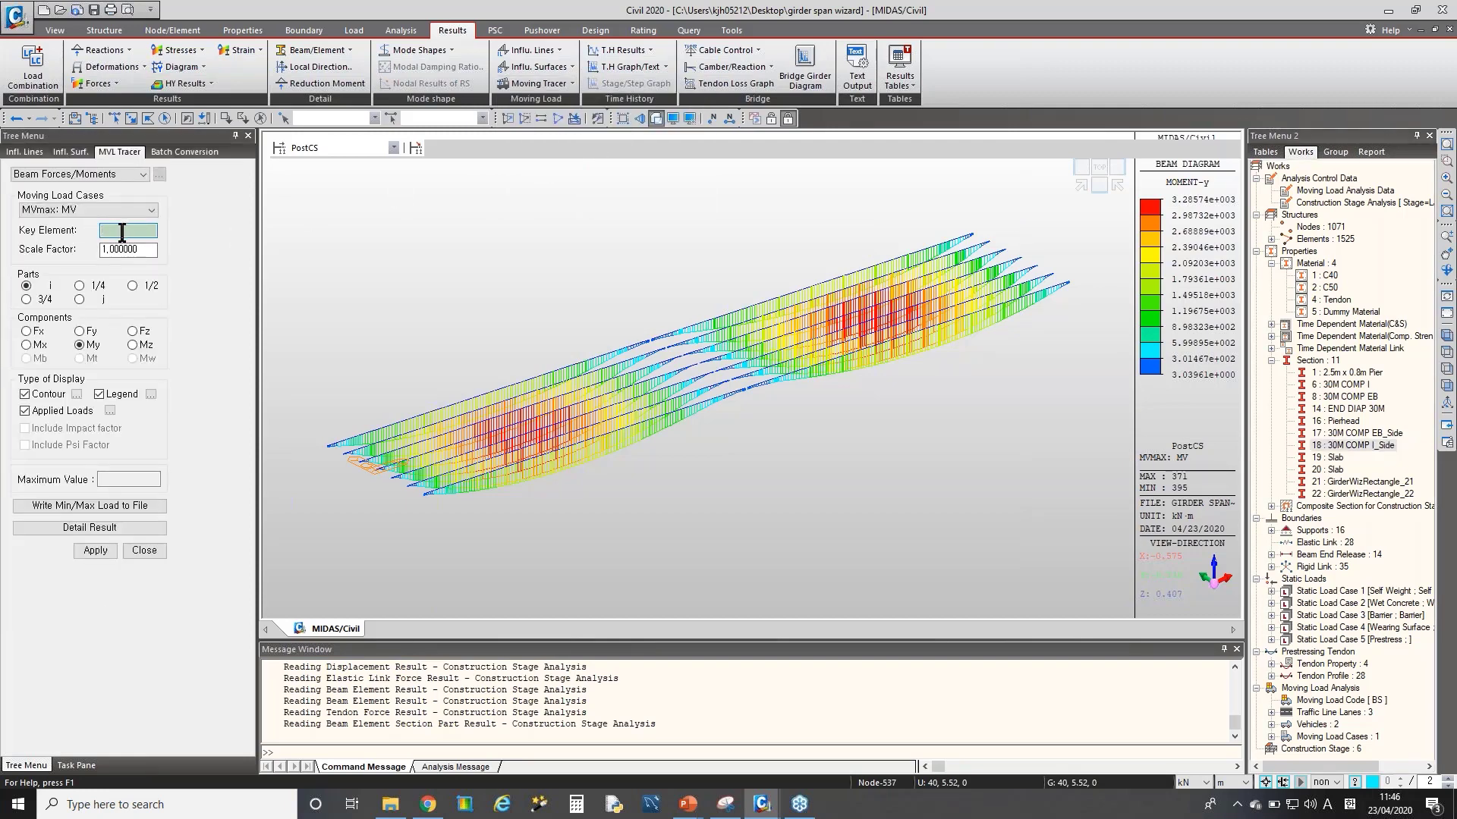
{"action": "type", "text": "371"}
{"action": "left_click", "coordinate": [97, 551]}
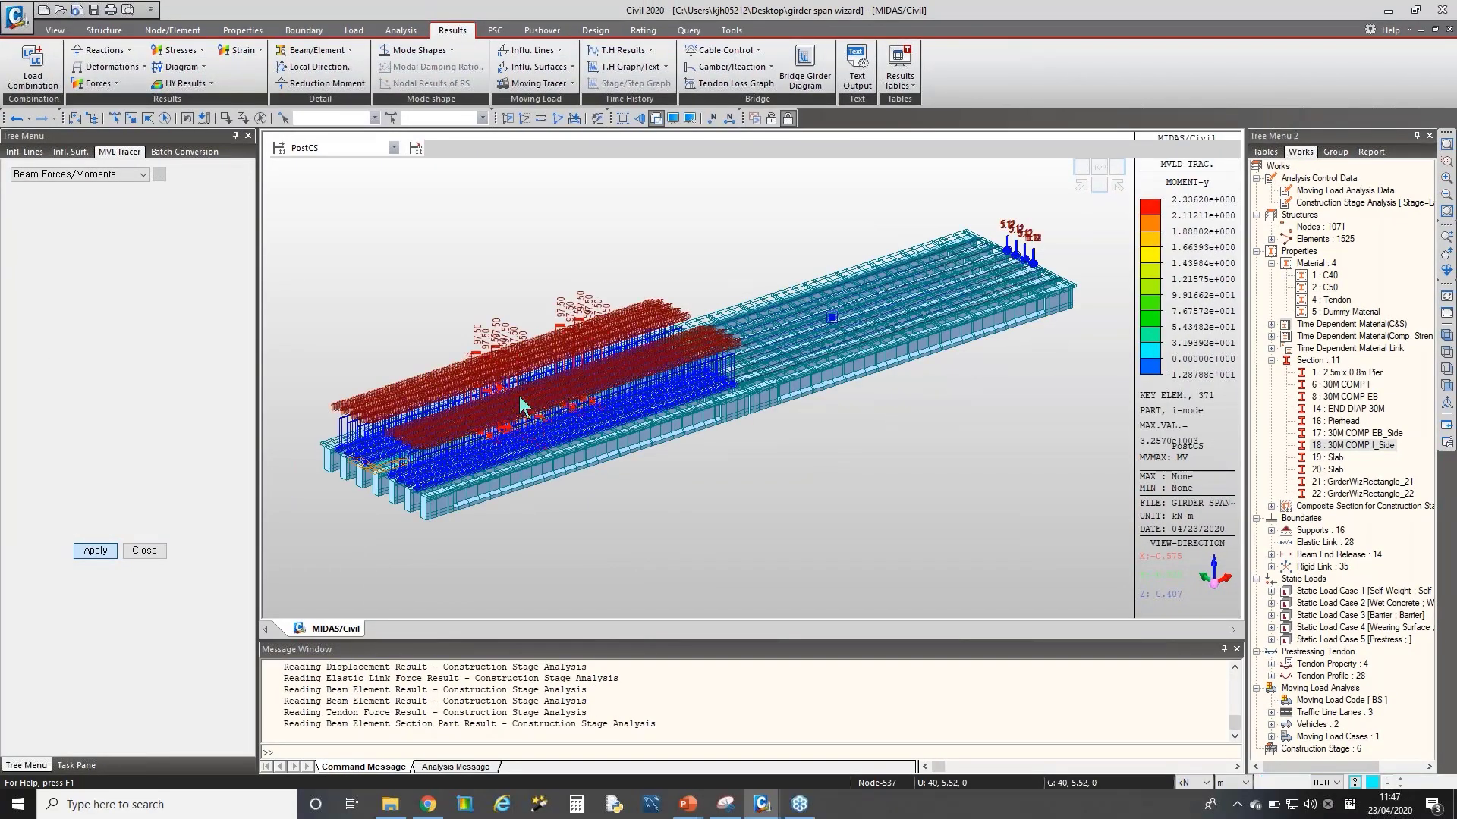
- Hide the applied load values in the moving tracer plot and inspect the HA and HB load positions up close
{"action": "left_click", "coordinate": [110, 411]}
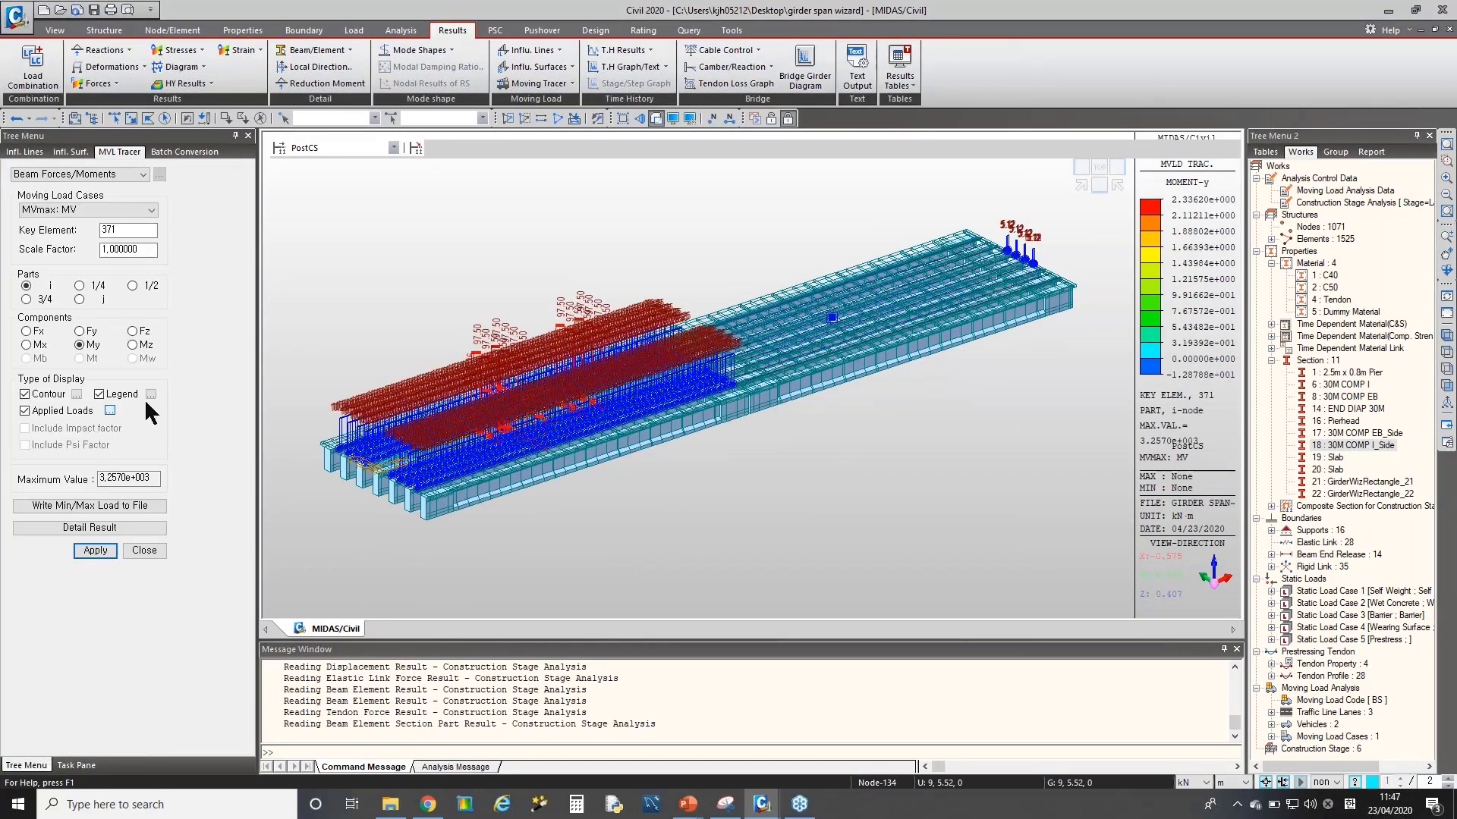
{"action": "left_click", "coordinate": [718, 459]}
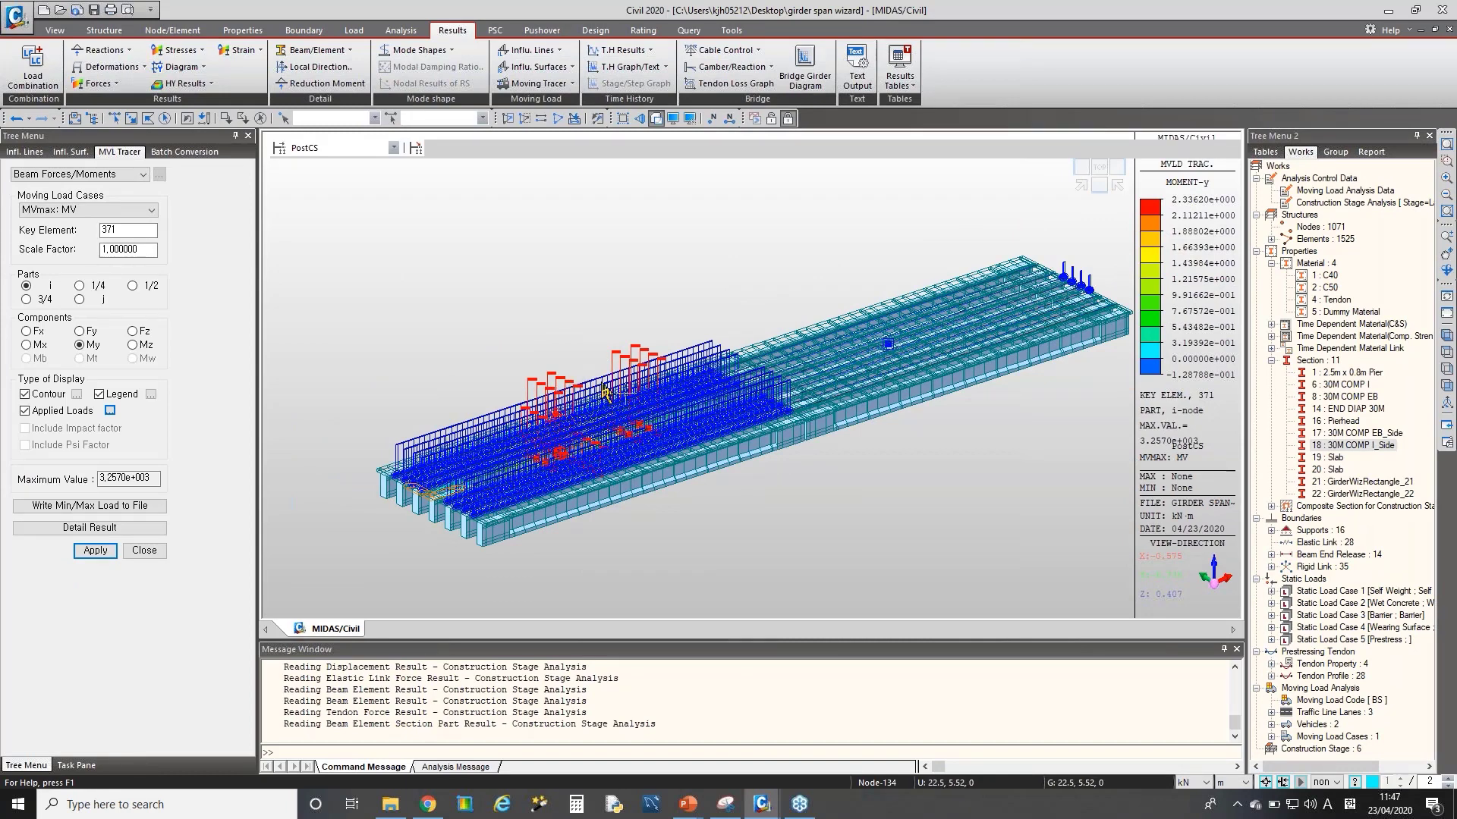
{"action": "middle_click_drag", "start_coordinate": [570, 411], "coordinate": [533, 455], "text": "ctrl"}
{"action": "scroll", "coordinate": [533, 455], "scroll_direction": "up", "scroll_amount": 6}
{"action": "middle_click_drag", "start_coordinate": [637, 459], "coordinate": [399, 262], "text": "ctrl"}
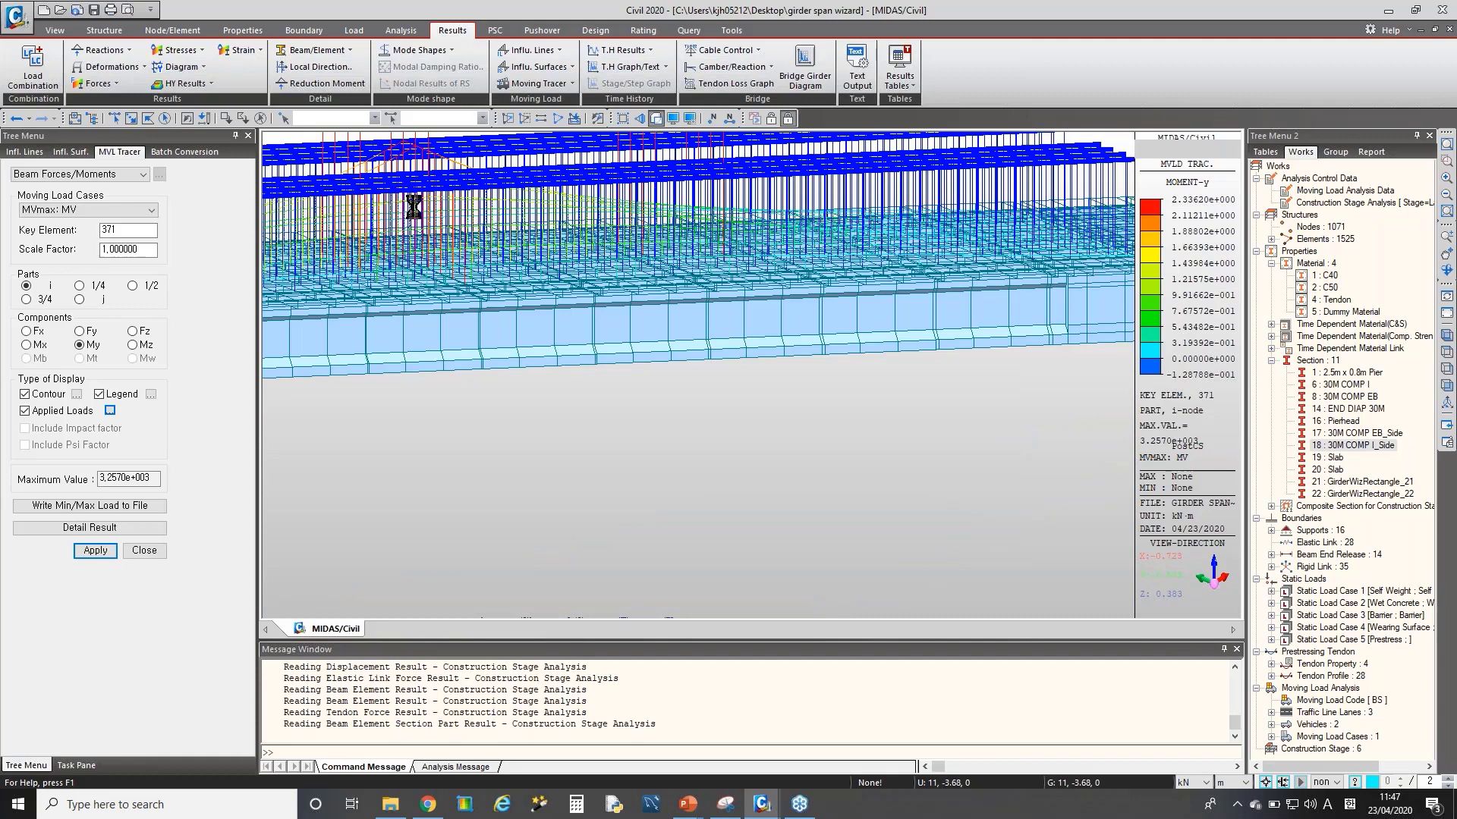
{"action": "middle_click_drag", "start_coordinate": [571, 421], "coordinate": [541, 362]}
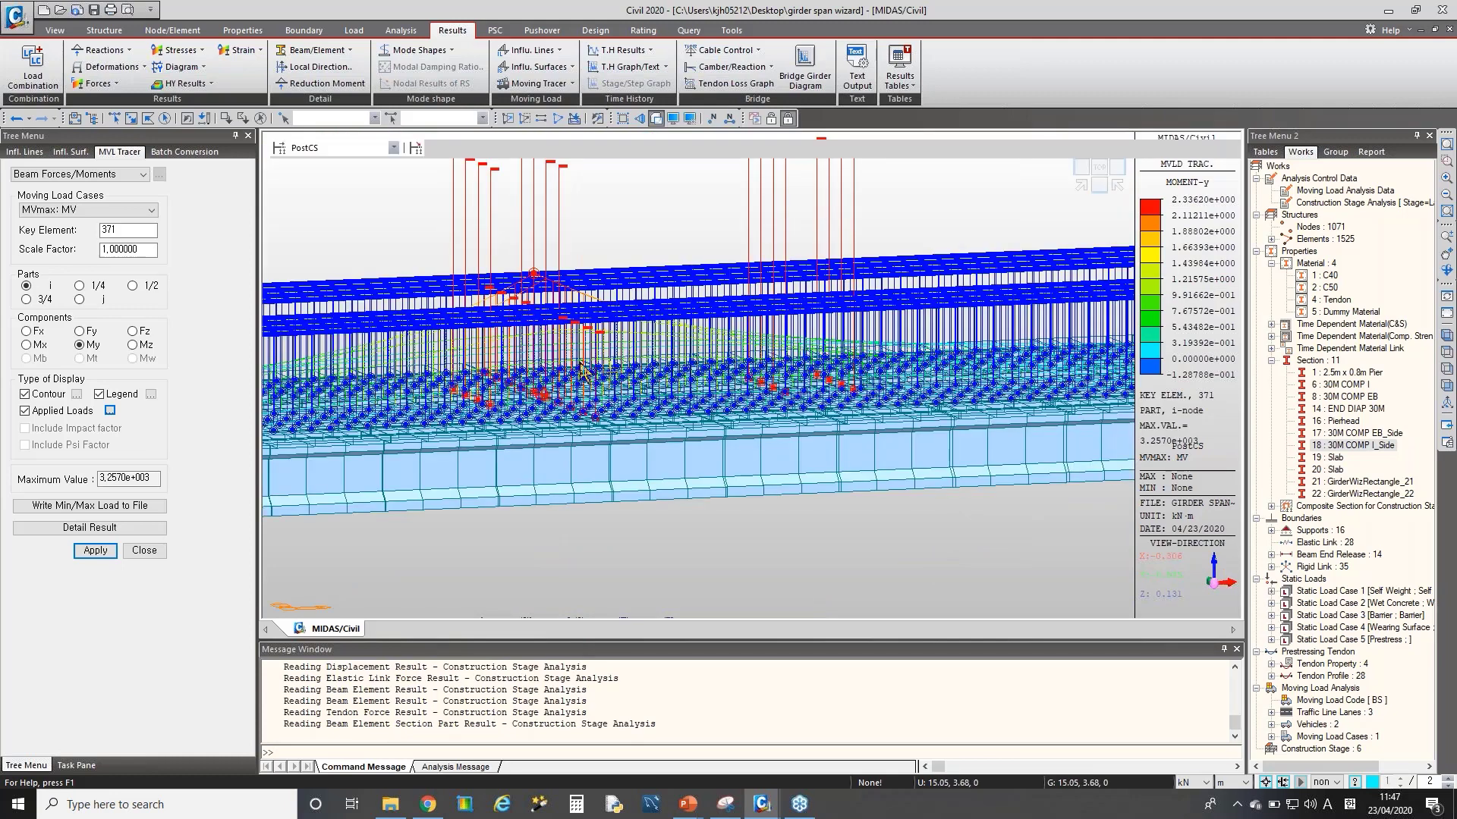
- Plot the beam moment My influence line for key element 371 at part i over LANE all, and inspect its peak
{"action": "left_click", "coordinate": [536, 51]}
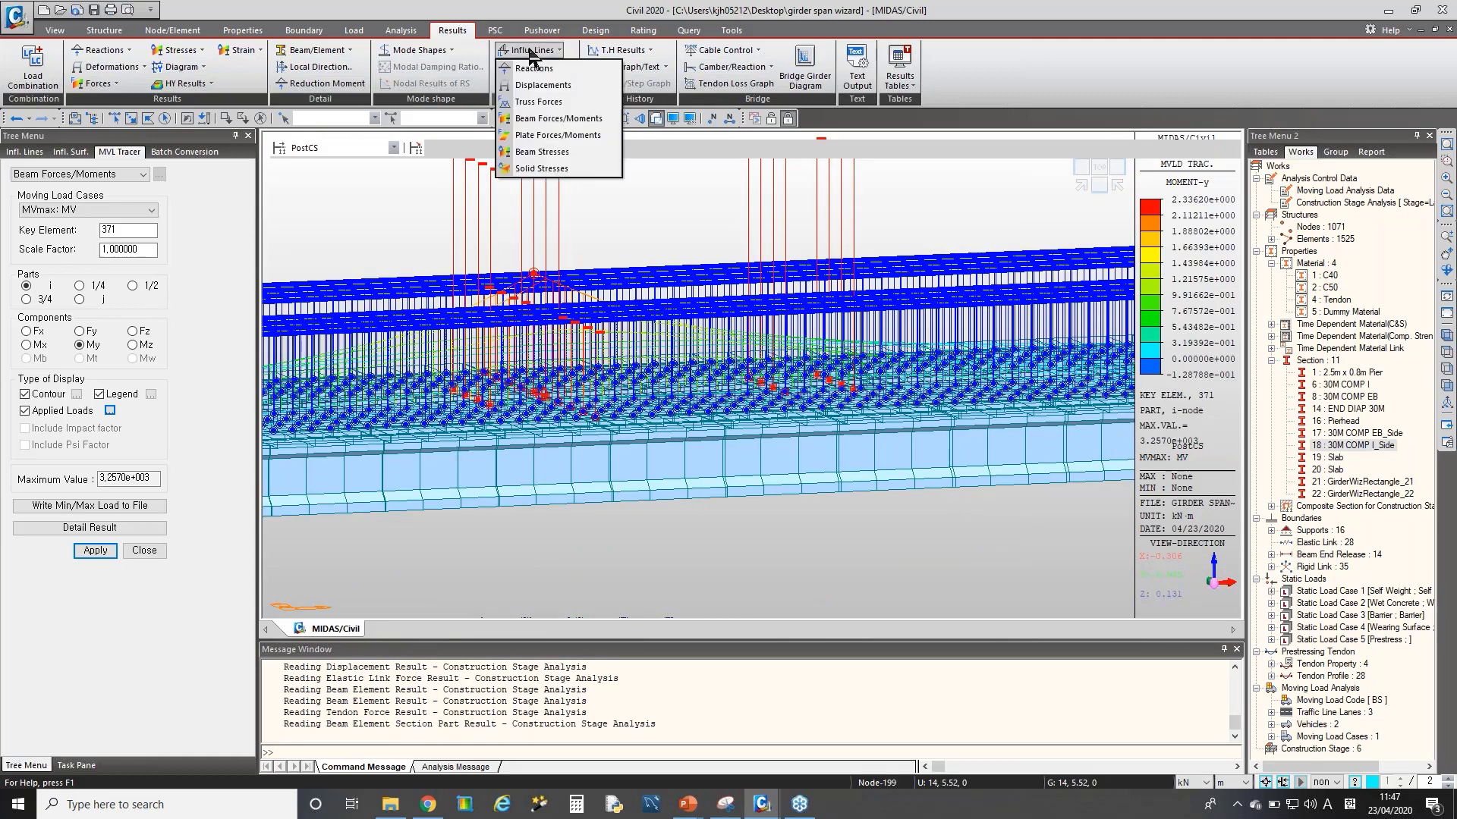
{"action": "left_click", "coordinate": [554, 119]}
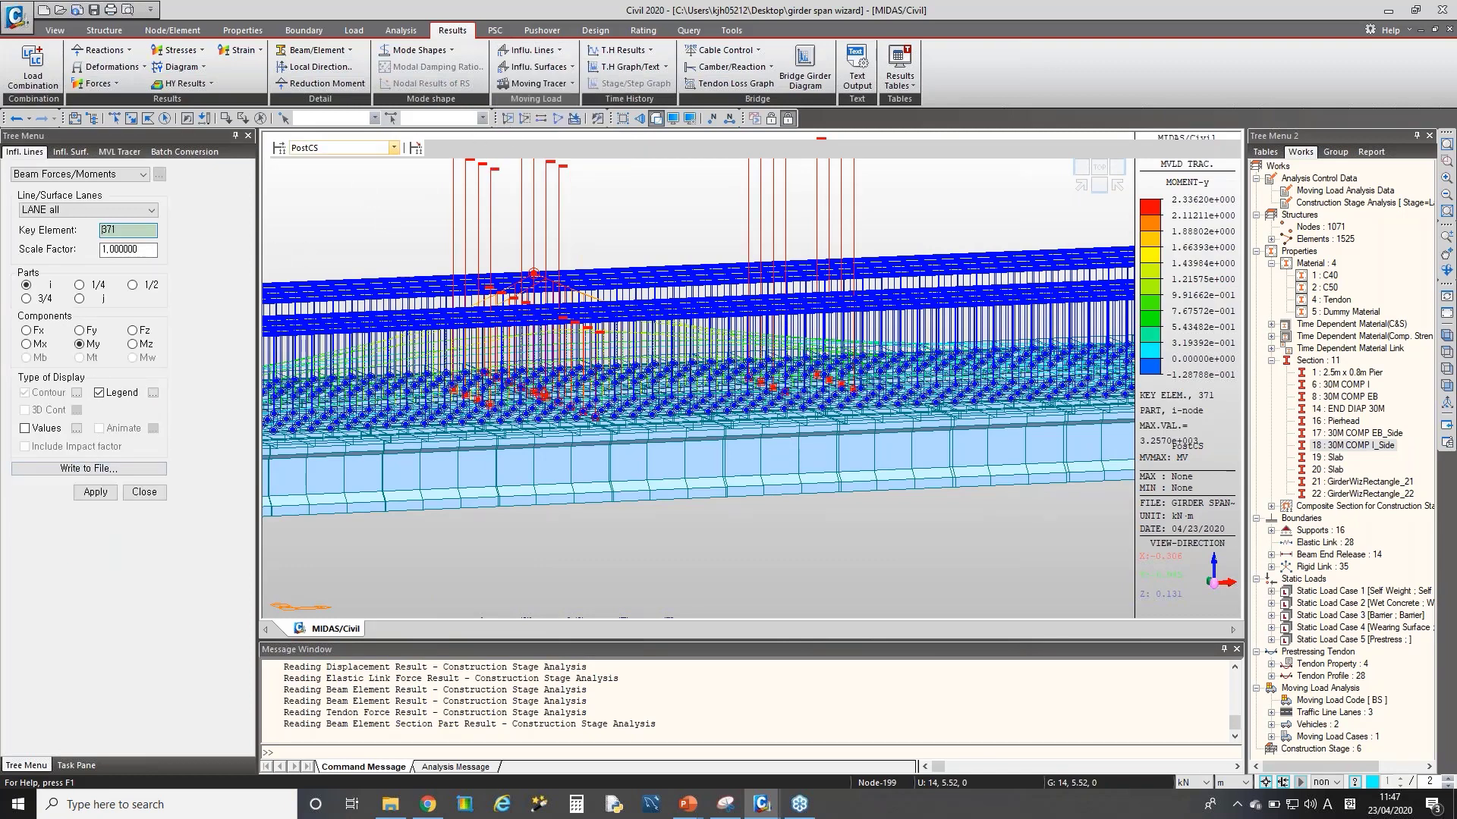
{"action": "left_click", "coordinate": [537, 52]}
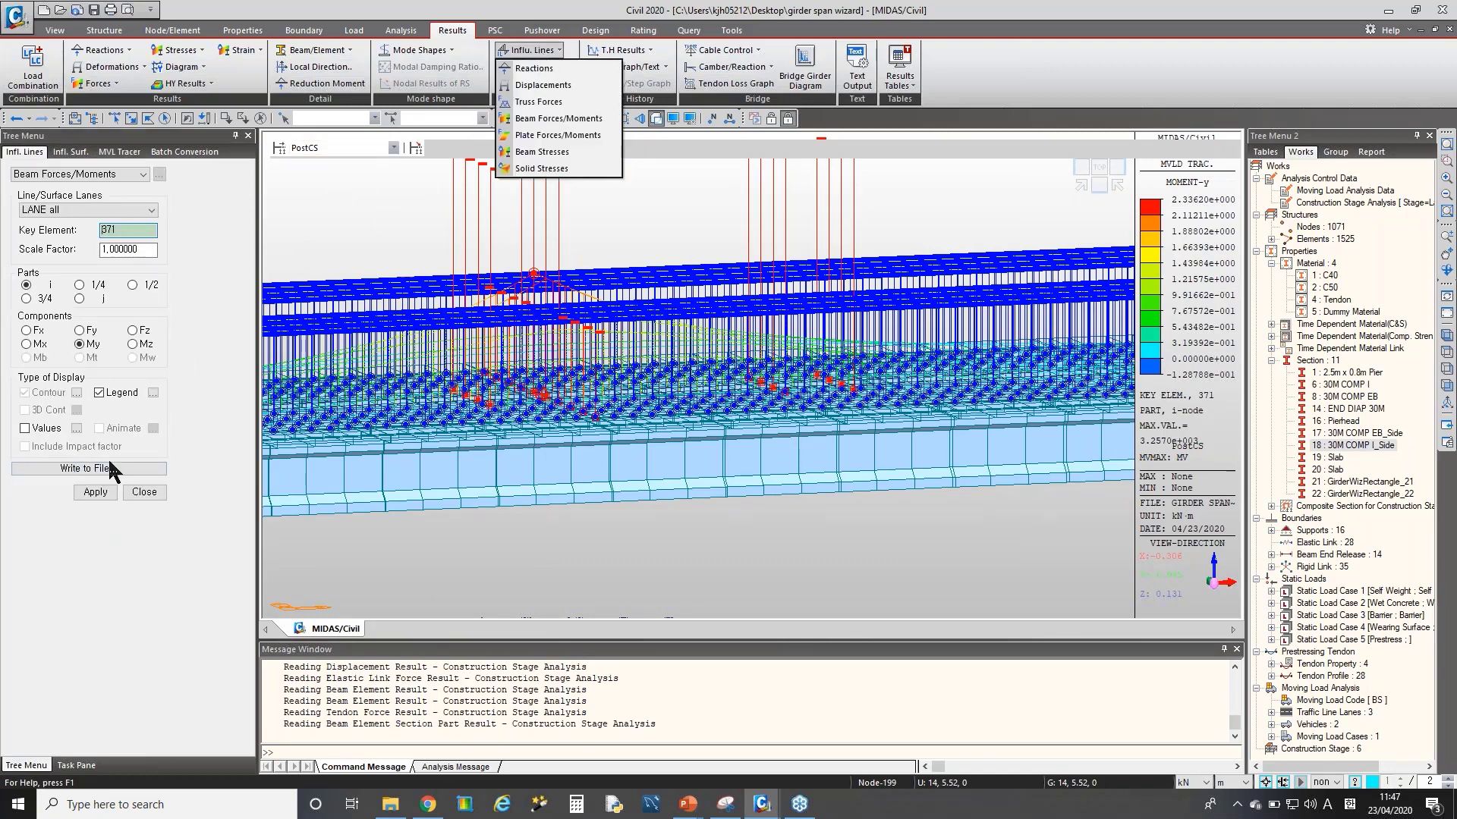
{"action": "left_click", "coordinate": [96, 493]}
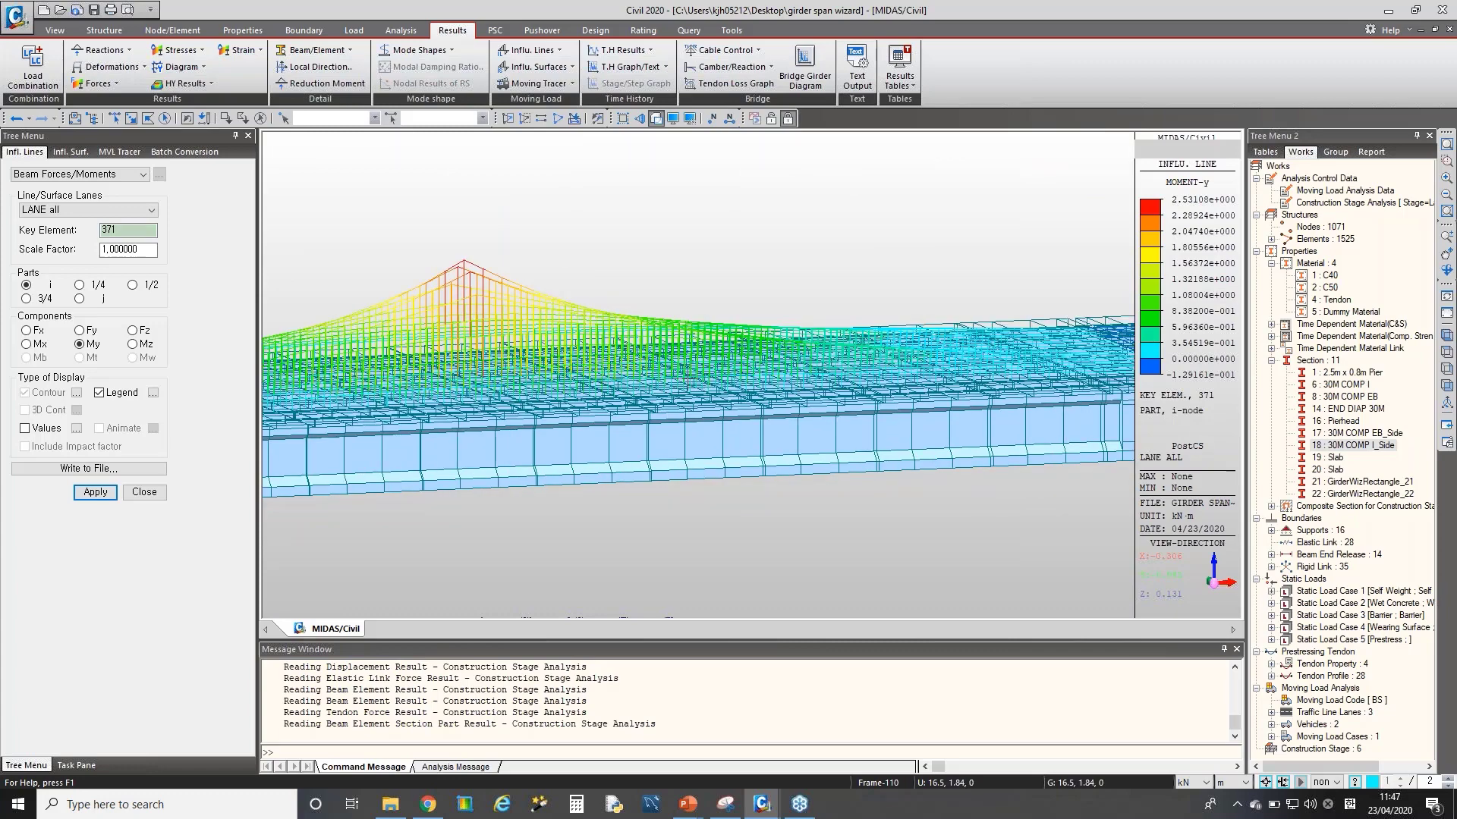
{"action": "middle_click_drag", "start_coordinate": [618, 358], "coordinate": [423, 453]}
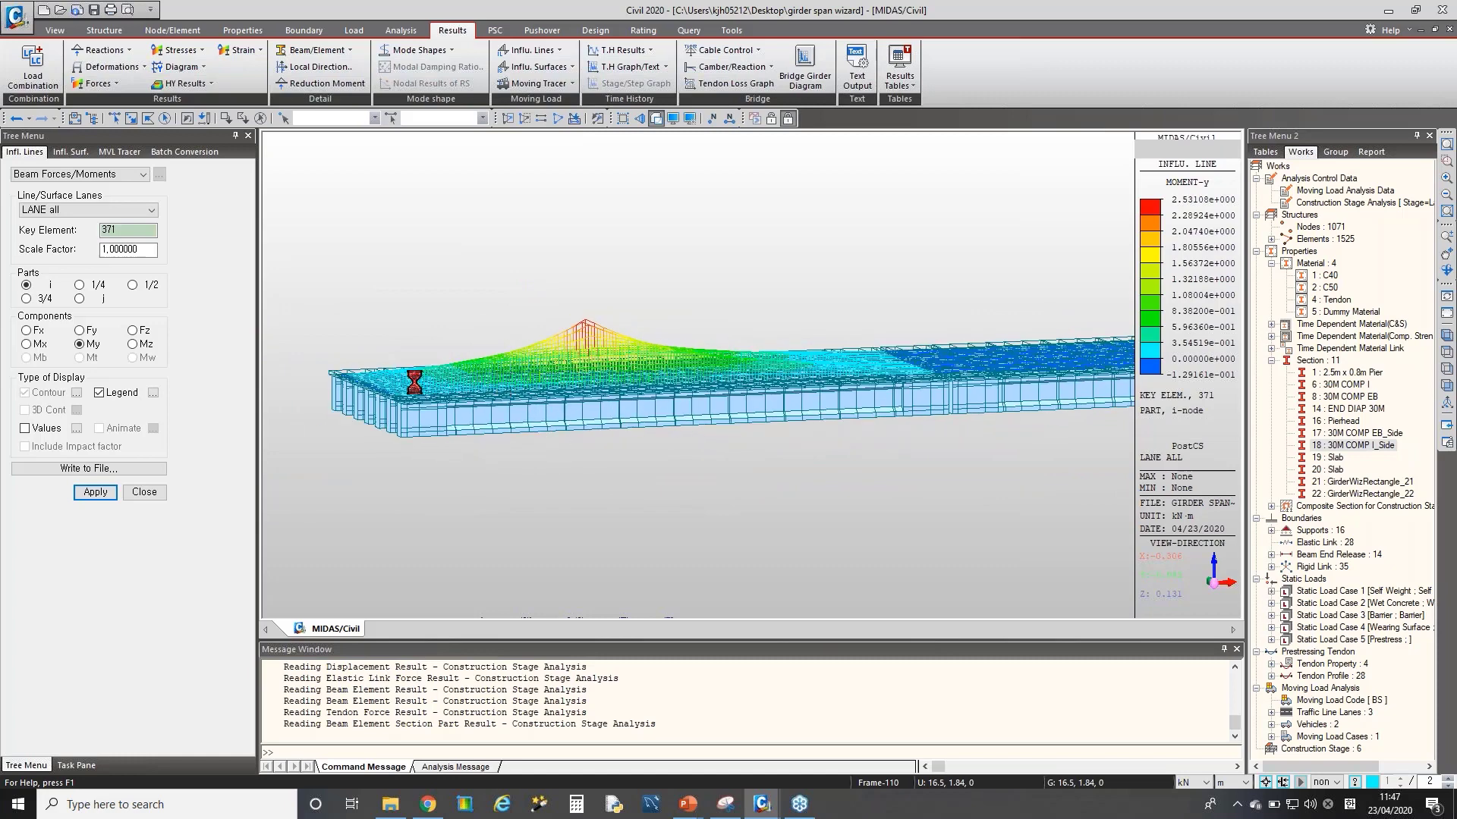
{"action": "middle_click_drag", "start_coordinate": [543, 319], "coordinate": [663, 426]}
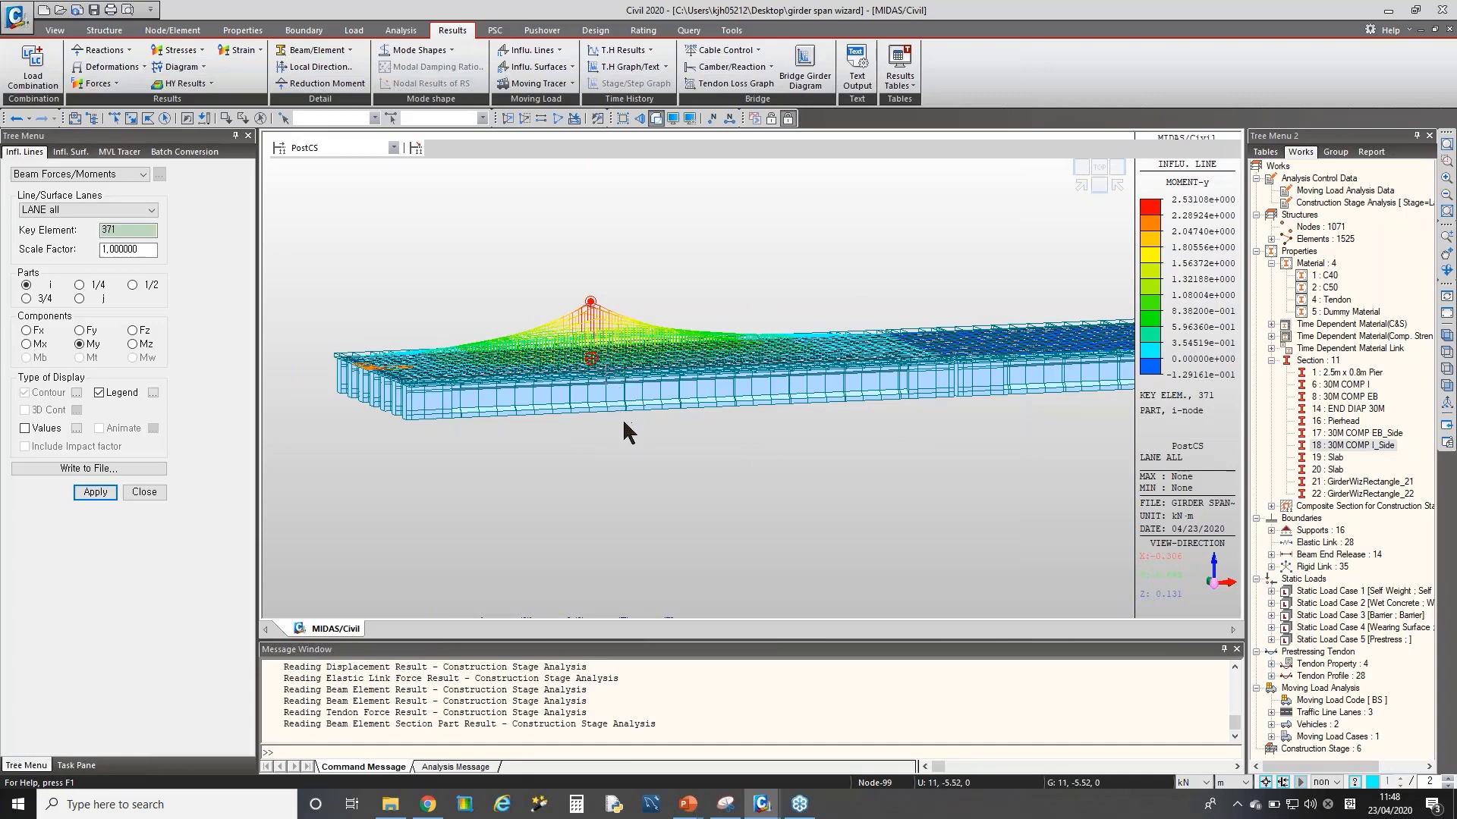
- Run the moving load tracer for beam moment My at part i of key element 371 under MVmax: MV and open its detail result
{"action": "left_click", "coordinate": [538, 84]}
{"action": "left_click", "coordinate": [557, 151]}
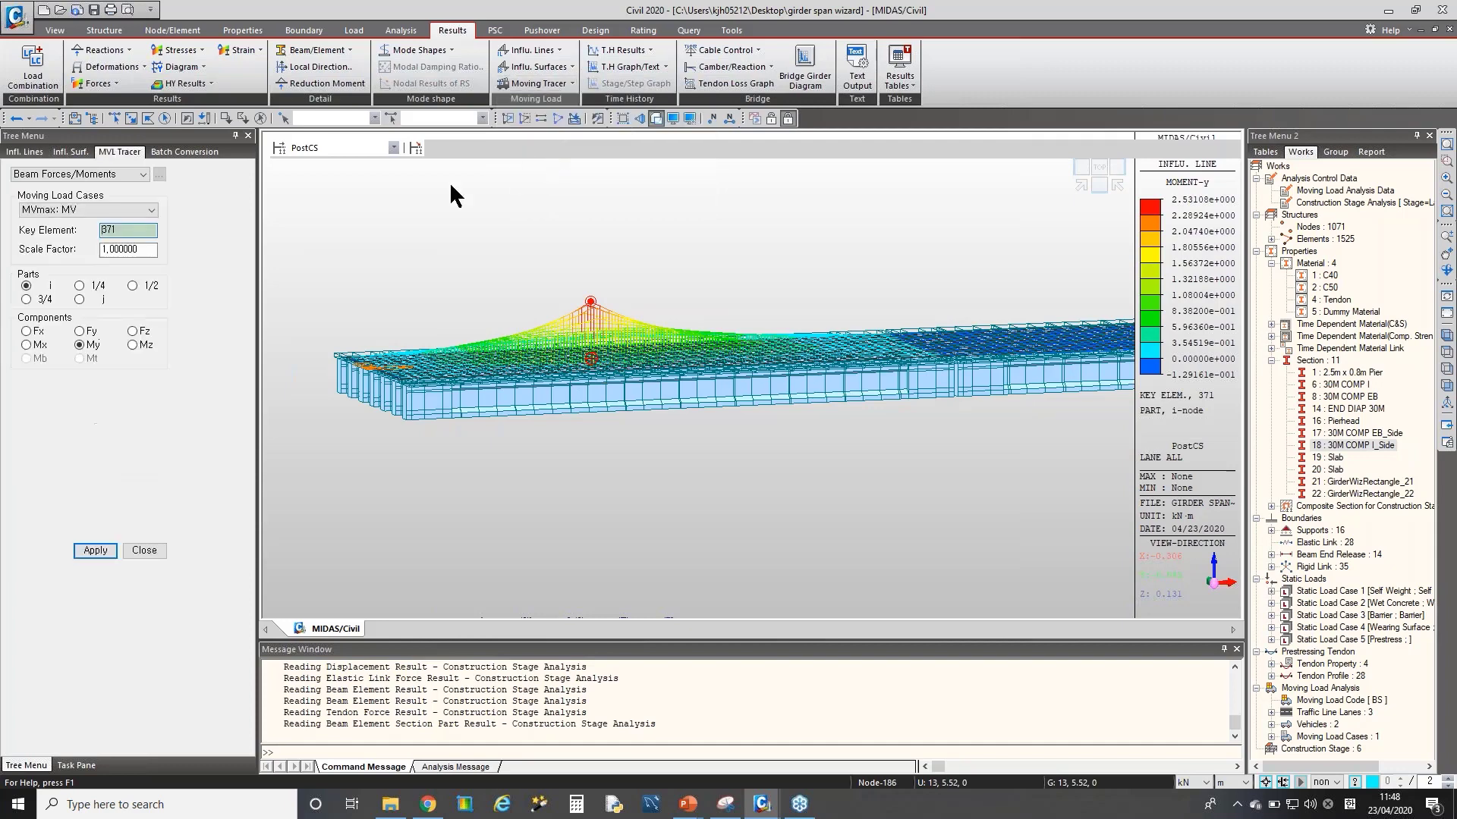
{"action": "left_click", "coordinate": [95, 550]}
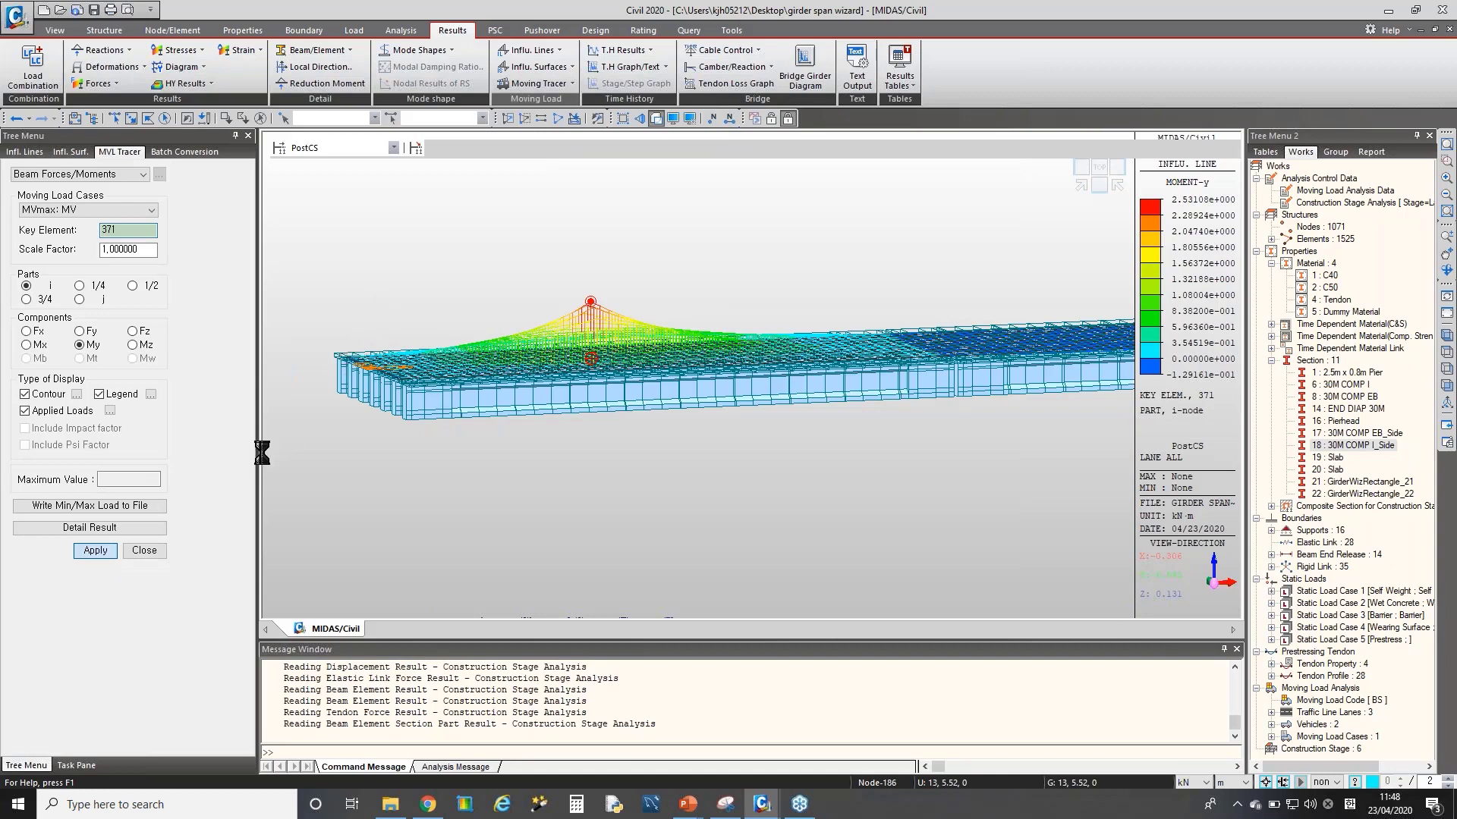
{"action": "left_click", "coordinate": [123, 525]}
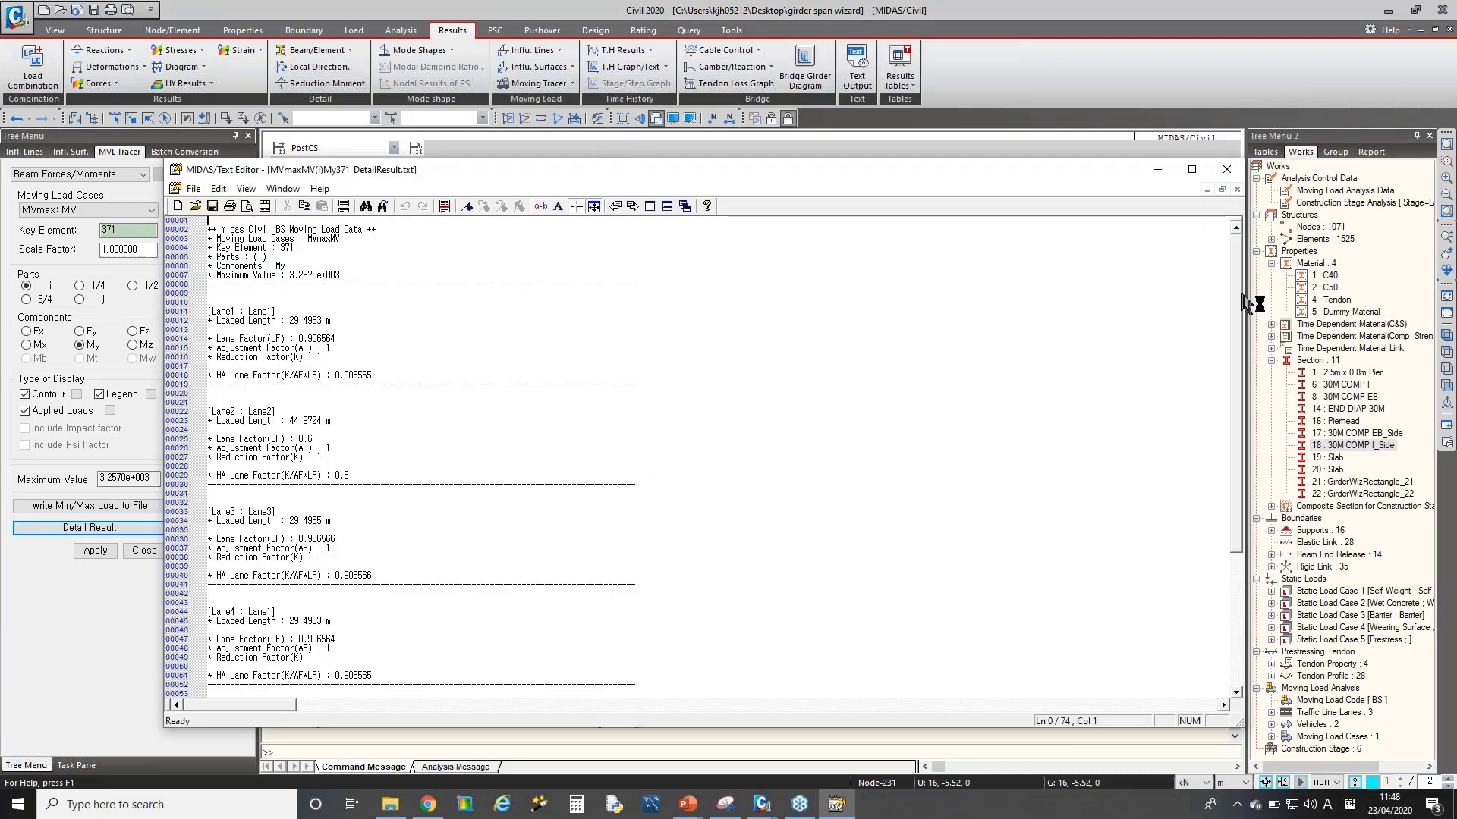
- Examine the loaded length, lane factor and HA lane factor of each lane in the detail result text, and close the file
{"action": "left_click_drag", "start_coordinate": [520, 167], "coordinate": [1142, 164]}
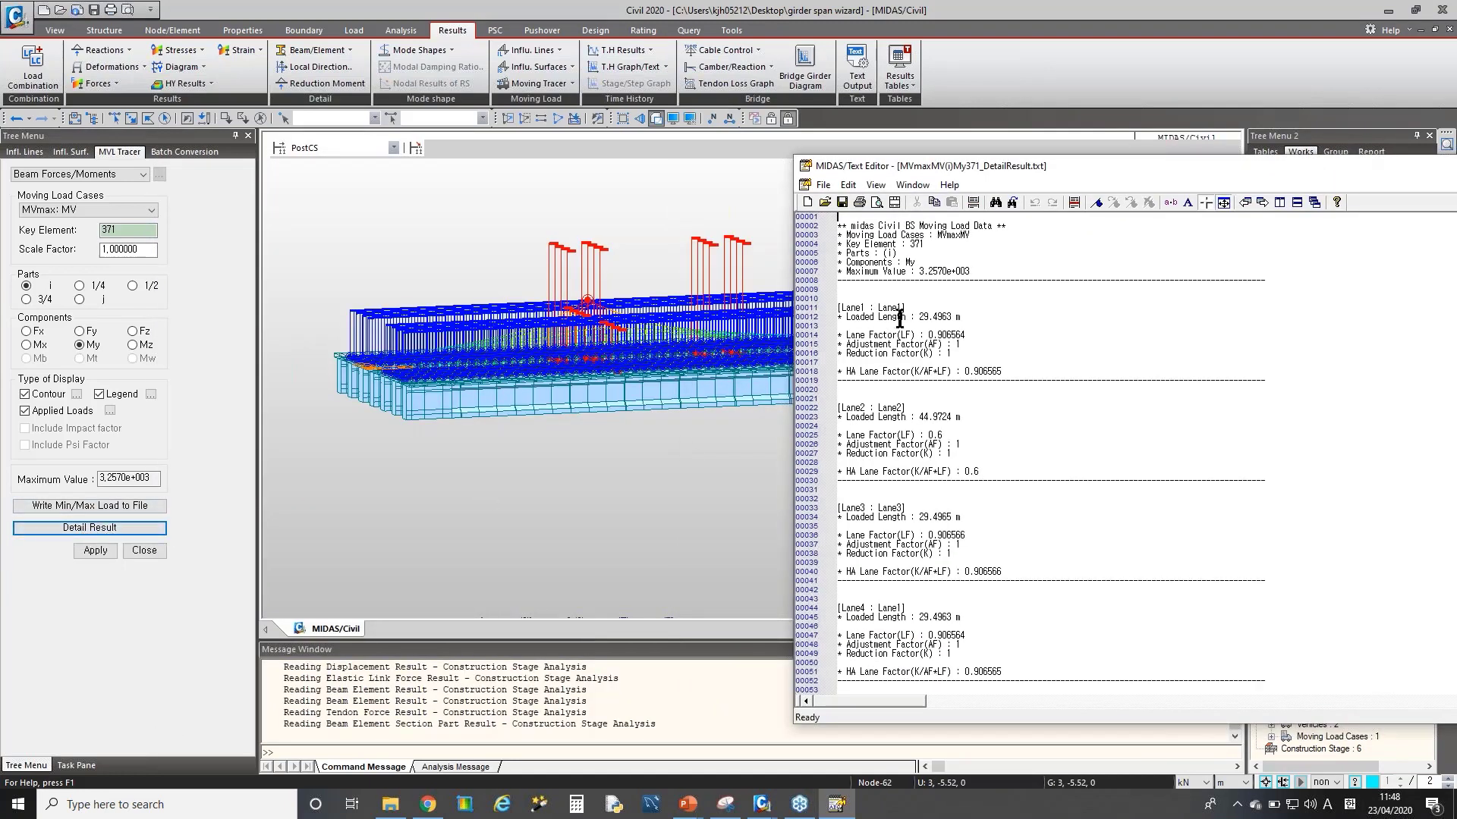
{"action": "left_click_drag", "start_coordinate": [845, 317], "coordinate": [972, 323]}
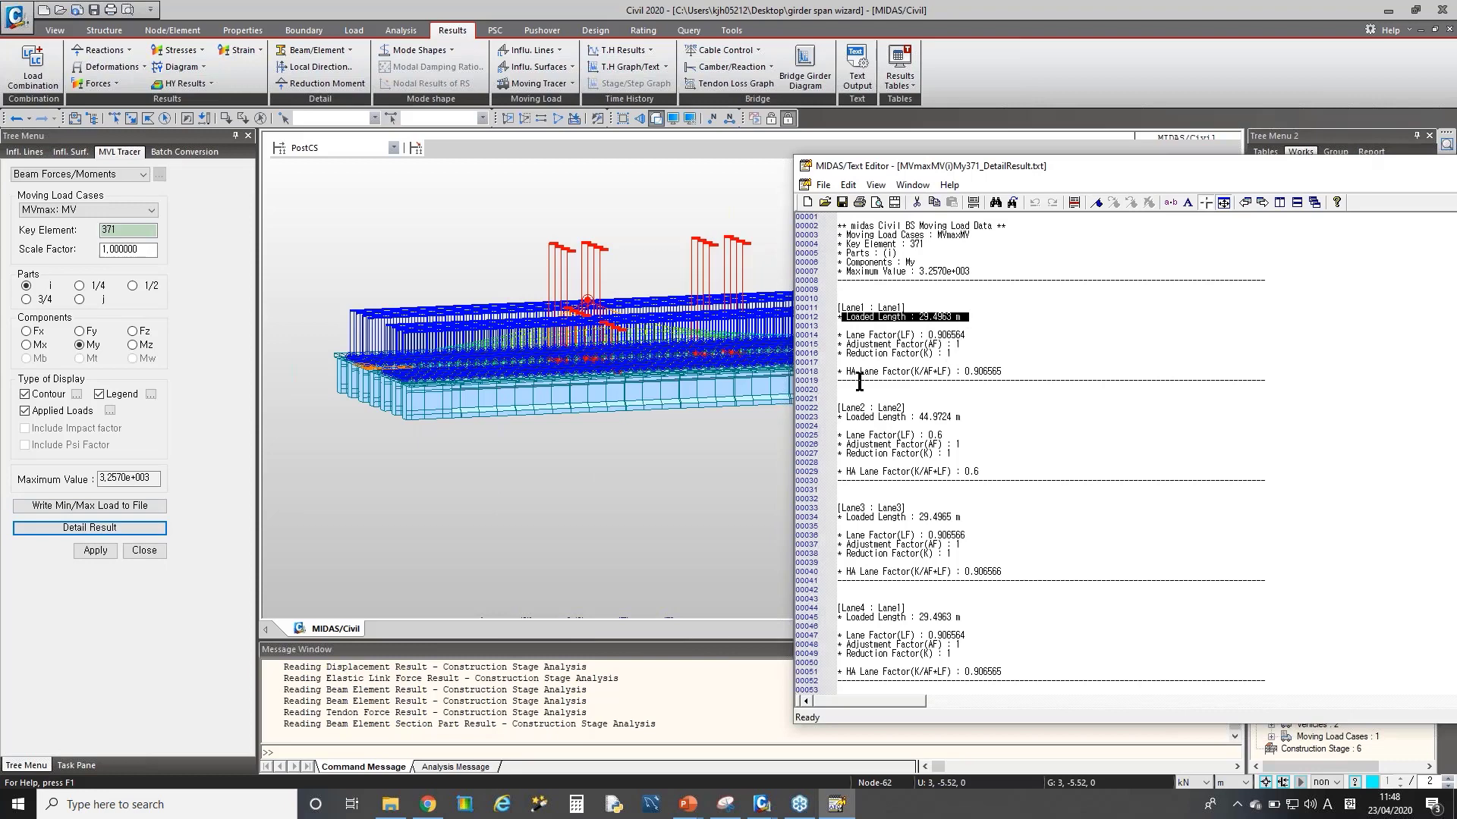
{"action": "mouse_move", "coordinate": [845, 422]}
{"action": "left_mouse_down"}
{"action": "mouse_move", "coordinate": [966, 414]}
{"action": "mouse_move", "coordinate": [836, 421]}
{"action": "left_mouse_up"}
{"action": "left_click_drag", "start_coordinate": [877, 522], "coordinate": [841, 518]}
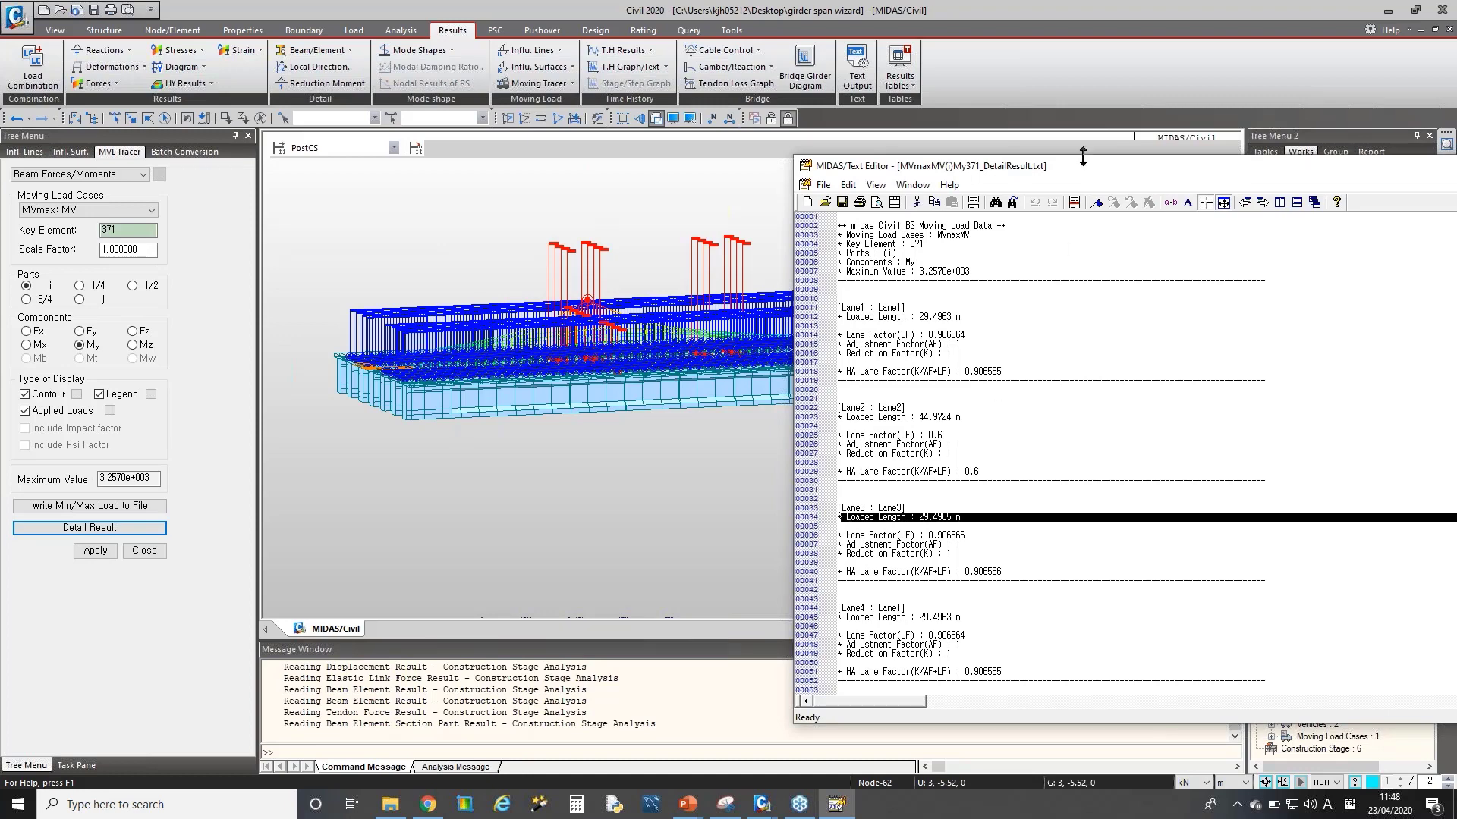
{"action": "left_click_drag", "start_coordinate": [1052, 155], "coordinate": [1052, 155]}
{"action": "left_click_drag", "start_coordinate": [860, 538], "coordinate": [998, 603]}
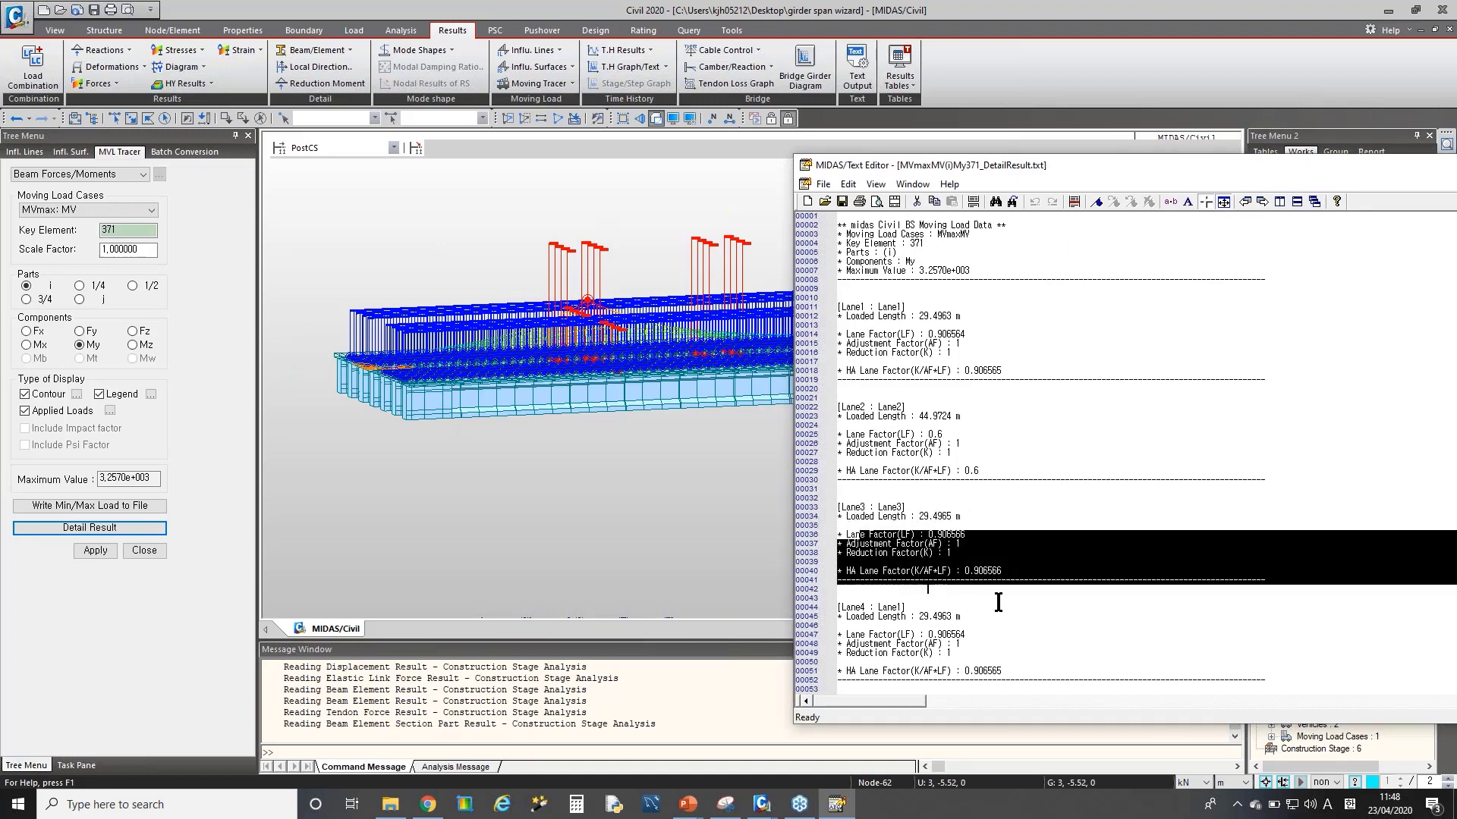
{"action": "left_click", "coordinate": [1000, 603]}
{"action": "left_click_drag", "start_coordinate": [827, 178], "coordinate": [397, 209]}
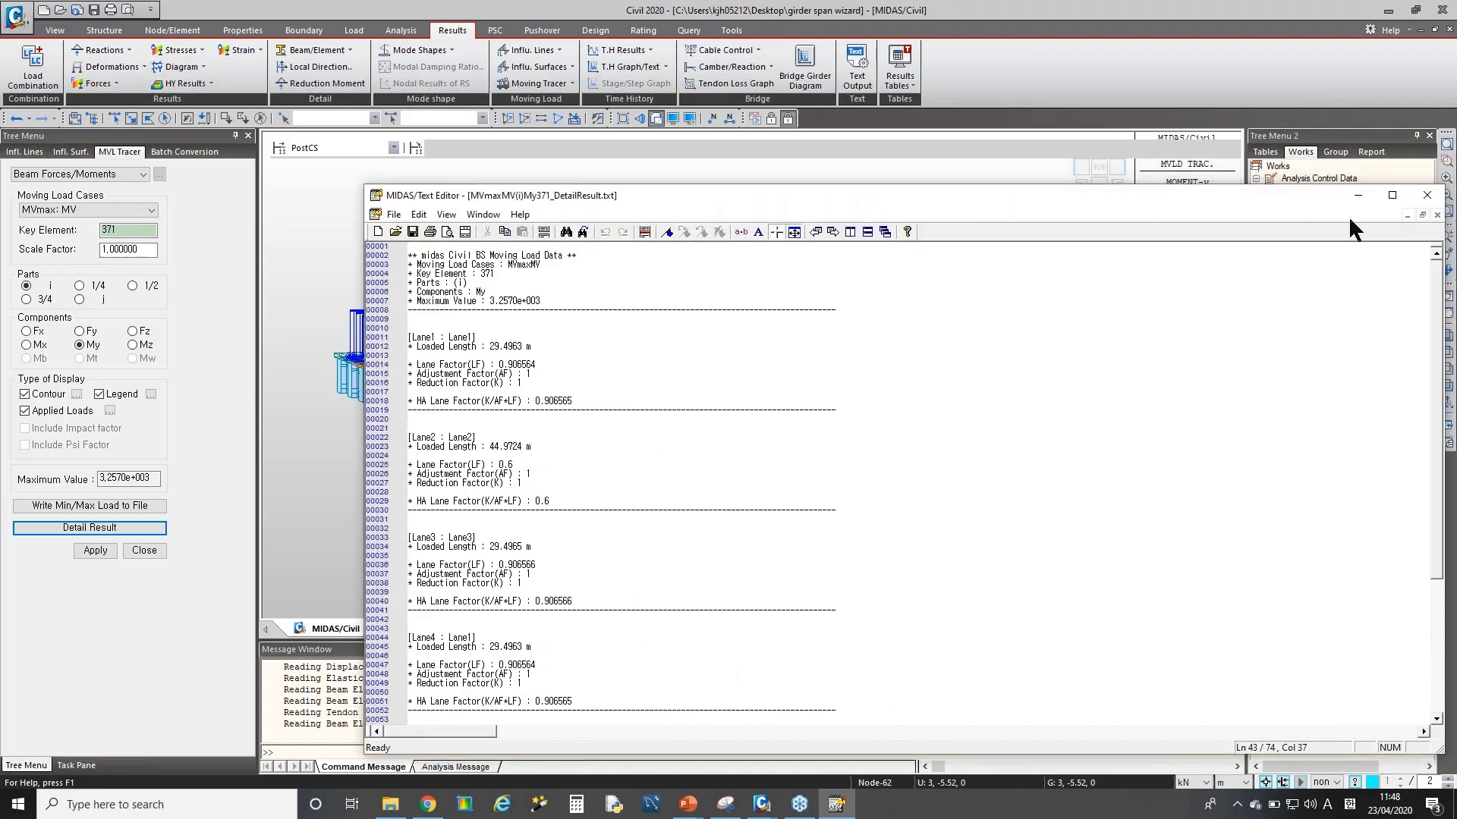
{"action": "left_click", "coordinate": [1425, 196]}
{"action": "left_click", "coordinate": [900, 67]}
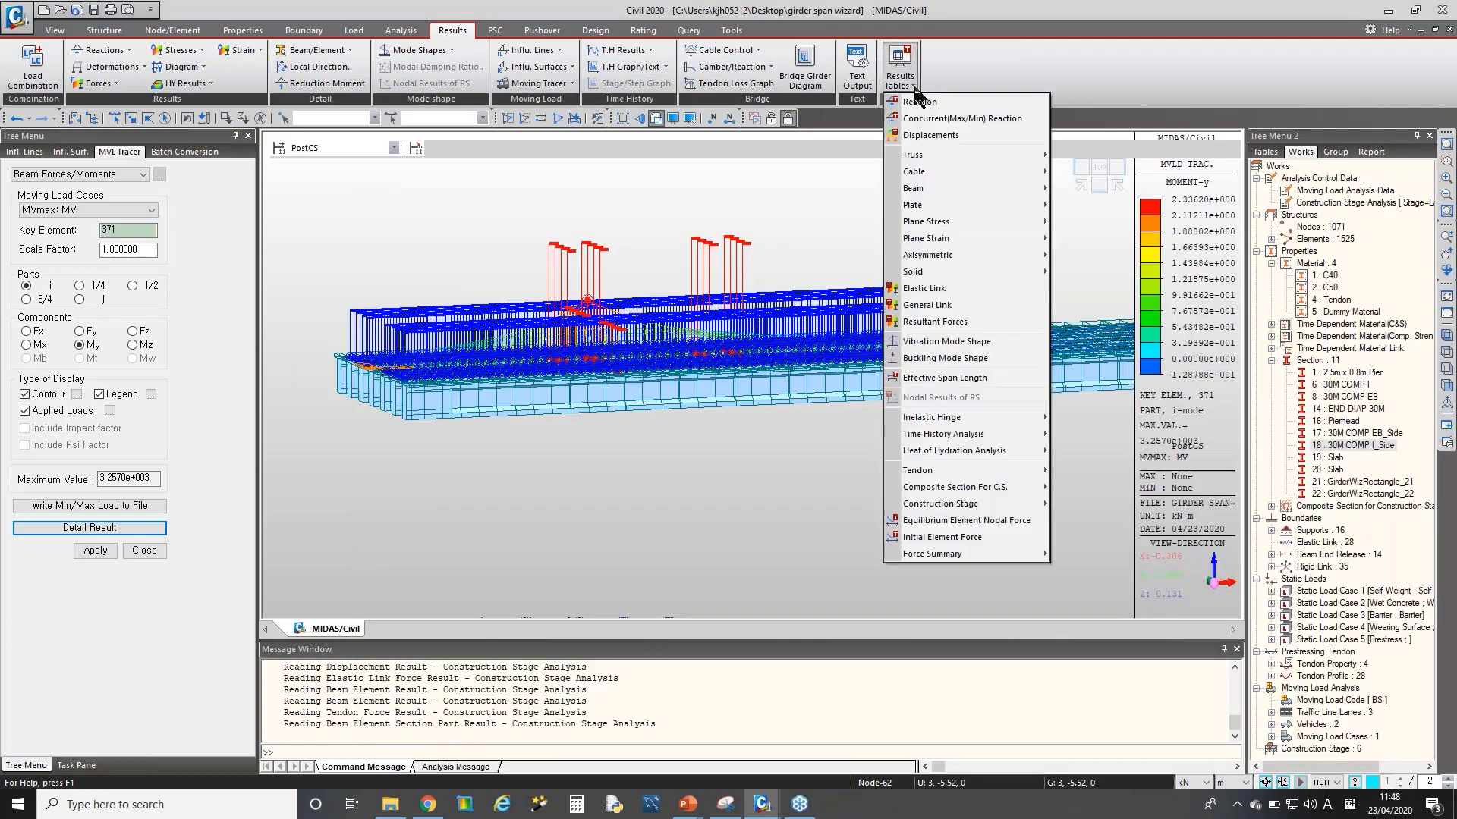
{"action": "mouse_move", "coordinate": [929, 186]}
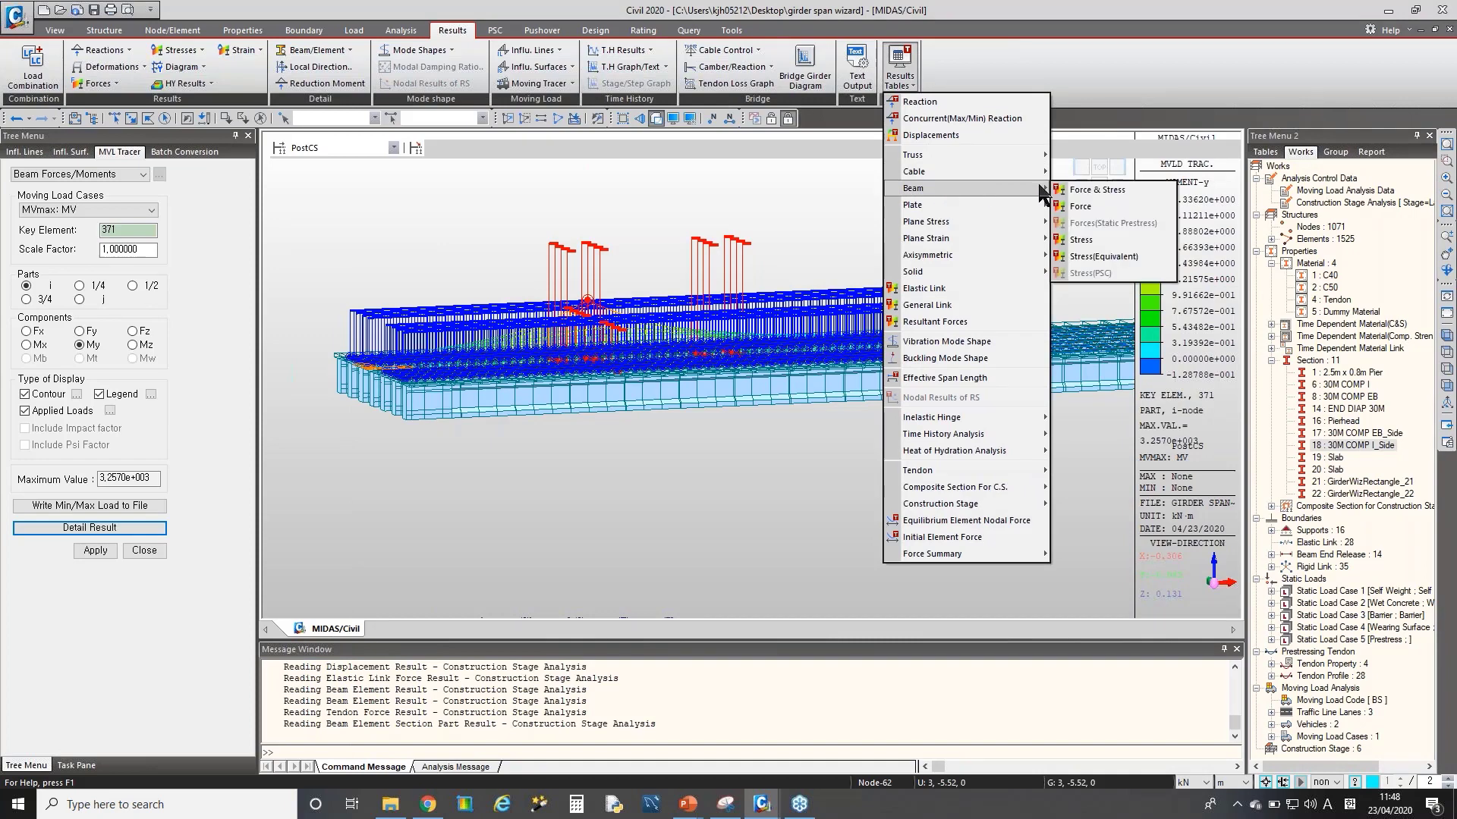
{"action": "left_click", "coordinate": [1060, 88]}
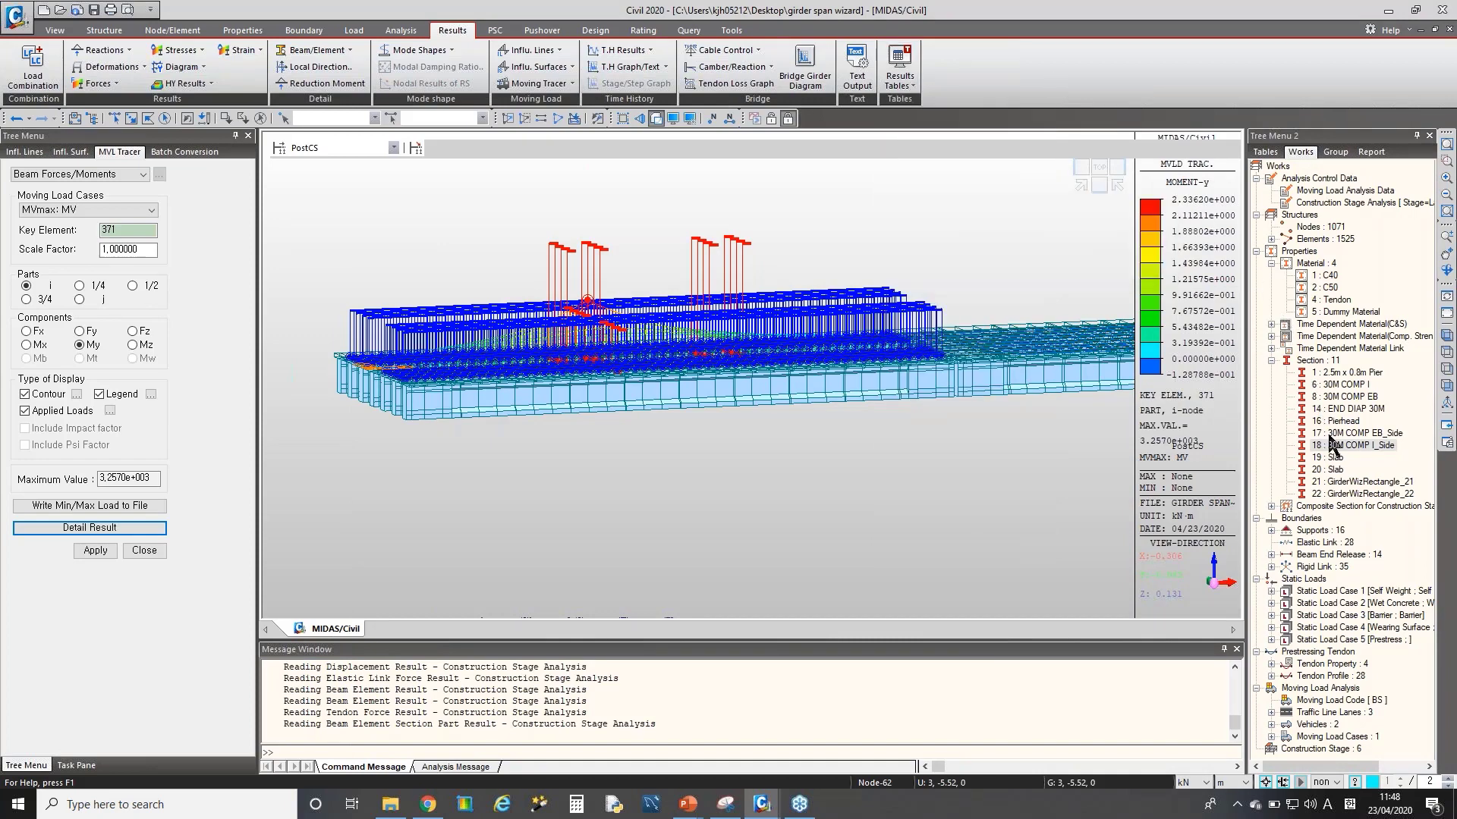
- Select the girder elements with section 30M COMP I and check them in the bridge model
{"action": "left_click", "coordinate": [1340, 398]}
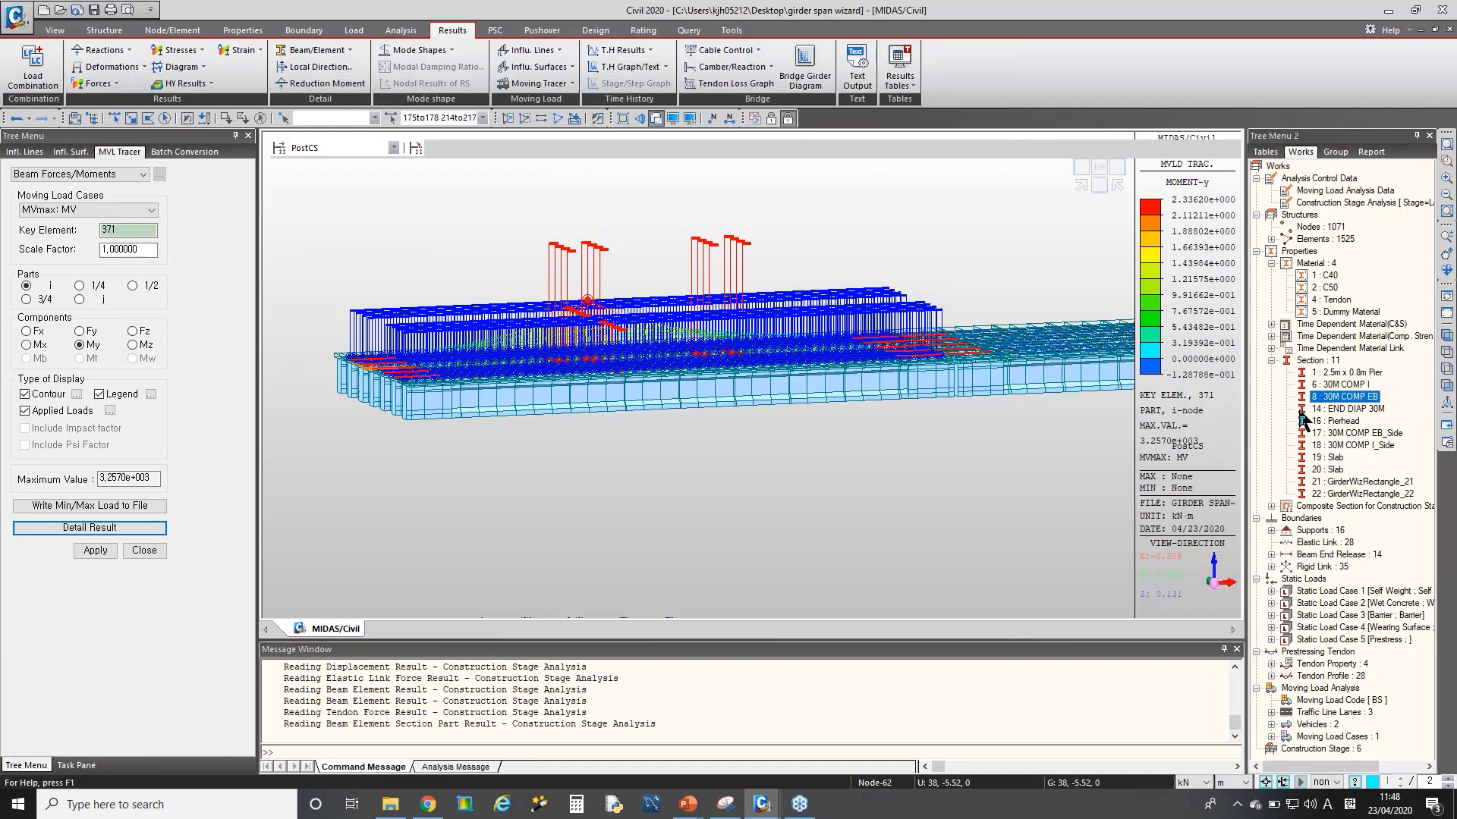
{"action": "left_click", "coordinate": [1344, 384]}
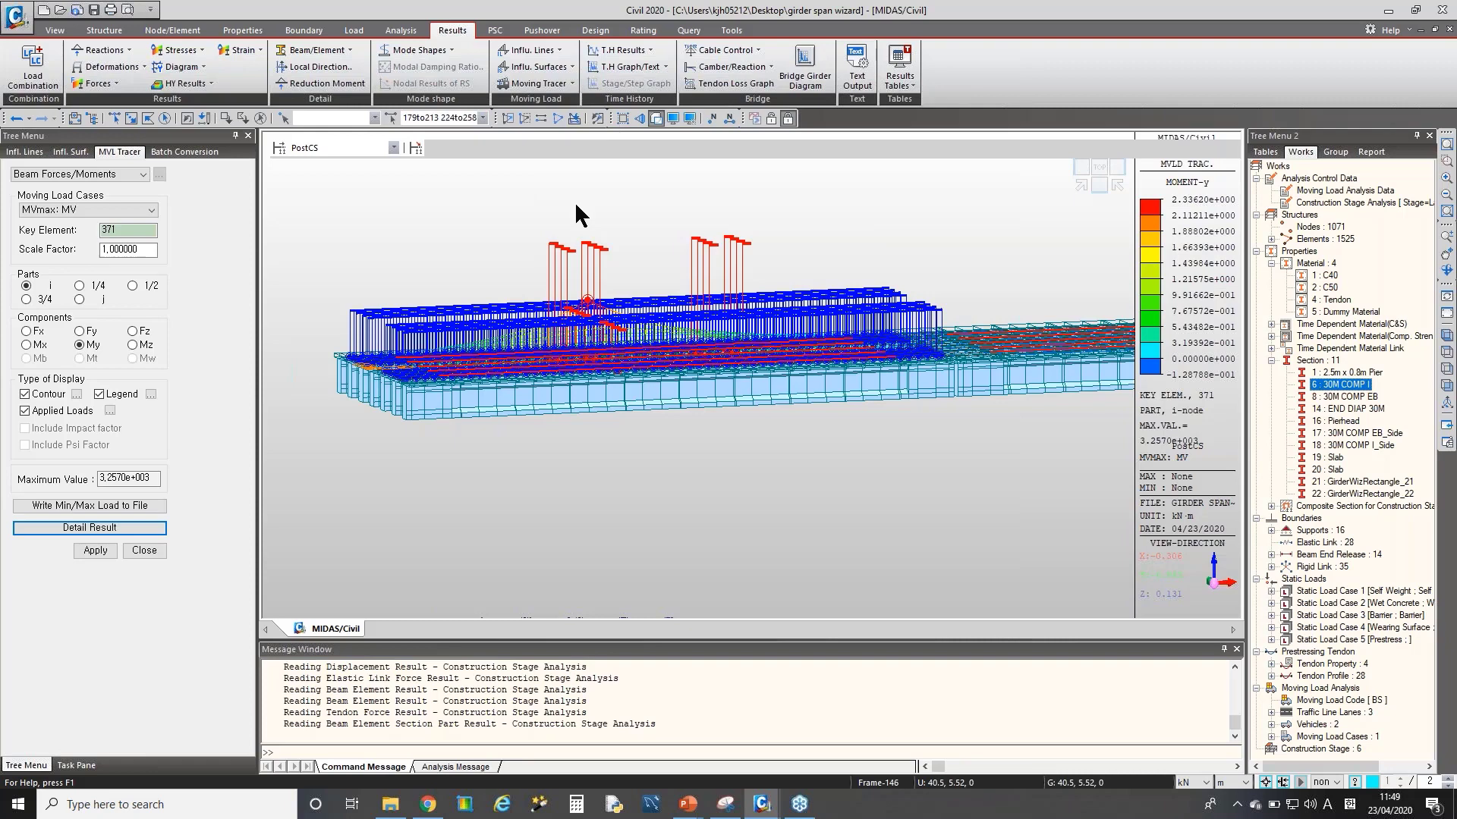
{"action": "left_click", "coordinate": [597, 262]}
{"action": "left_click_drag", "start_coordinate": [597, 262], "coordinate": [533, 243]}
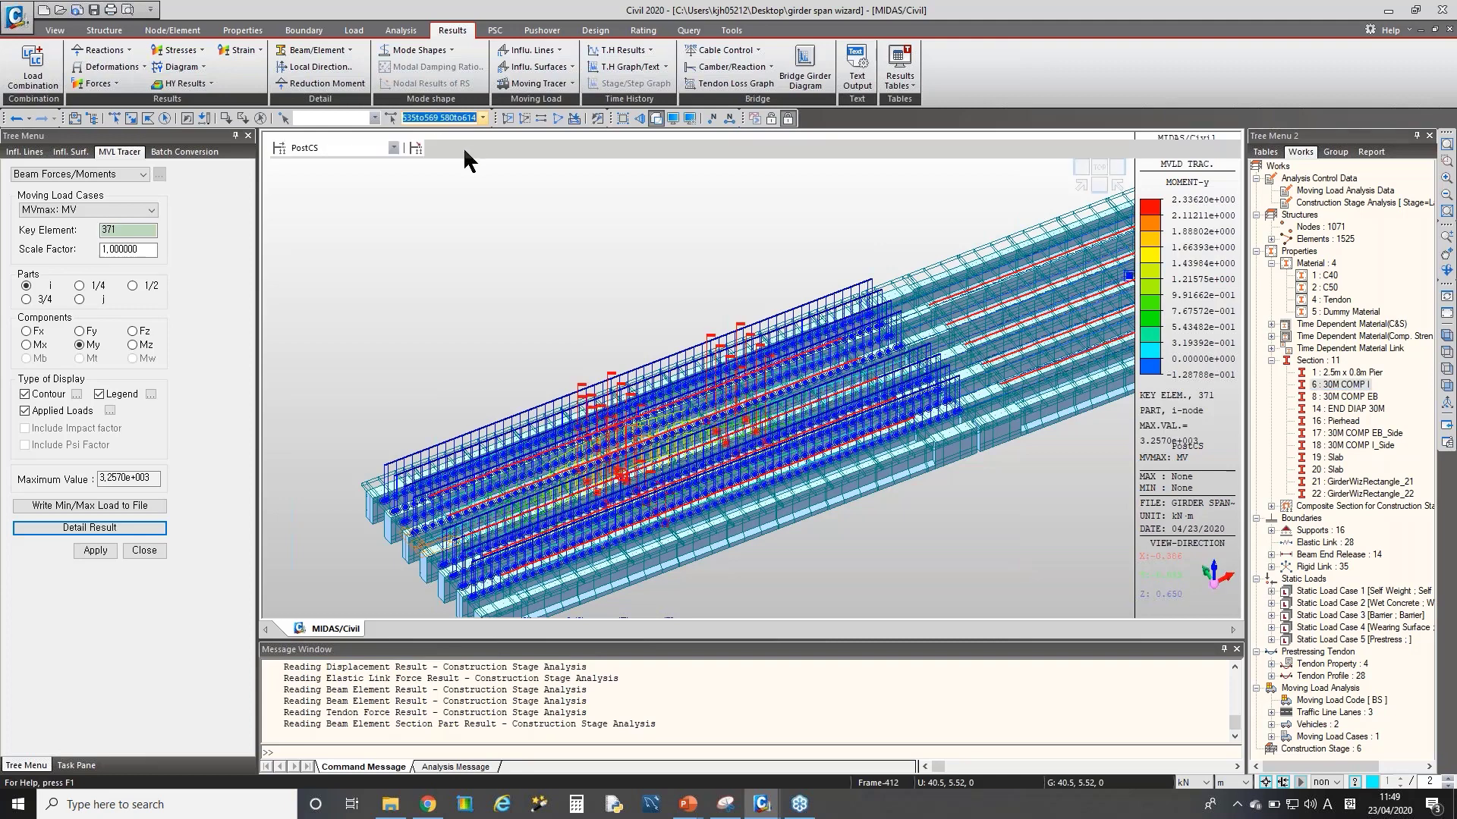
- Open the beam force results table for the selected elements with load case MV(MV:max) and only part i
{"action": "left_click", "coordinate": [900, 76]}
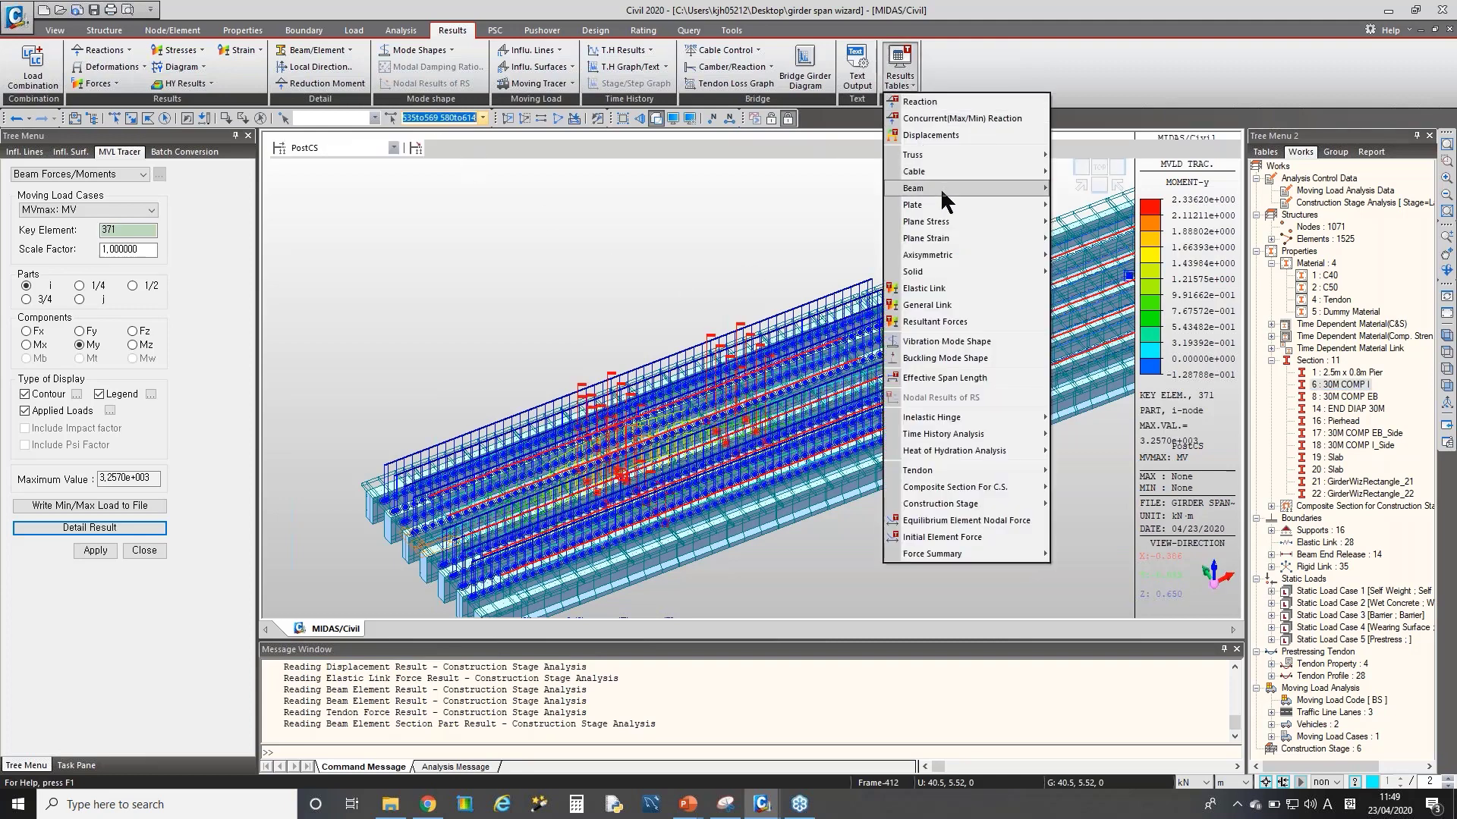
{"action": "mouse_move", "coordinate": [940, 188]}
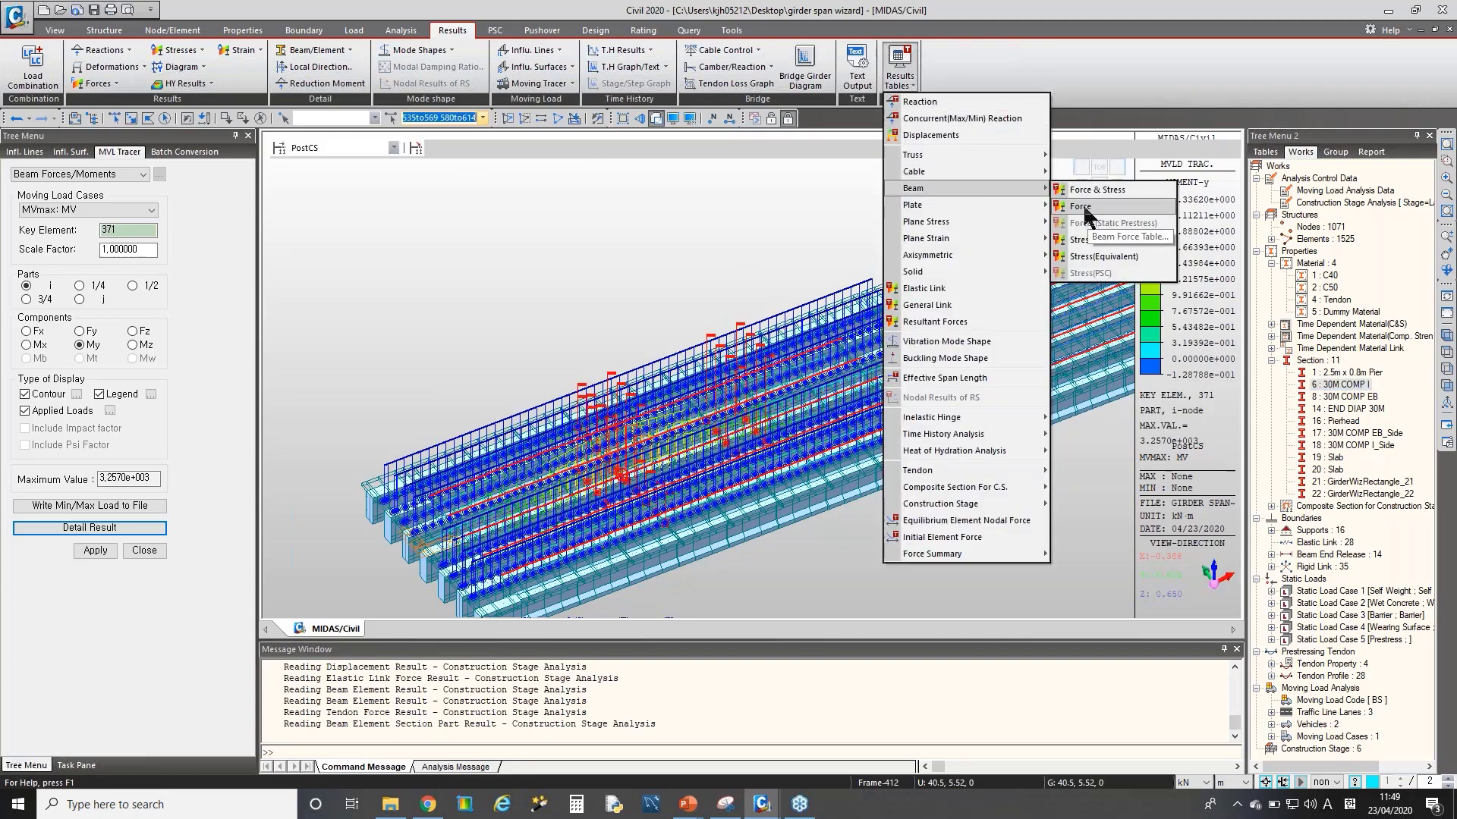
{"action": "left_click", "coordinate": [1083, 211]}
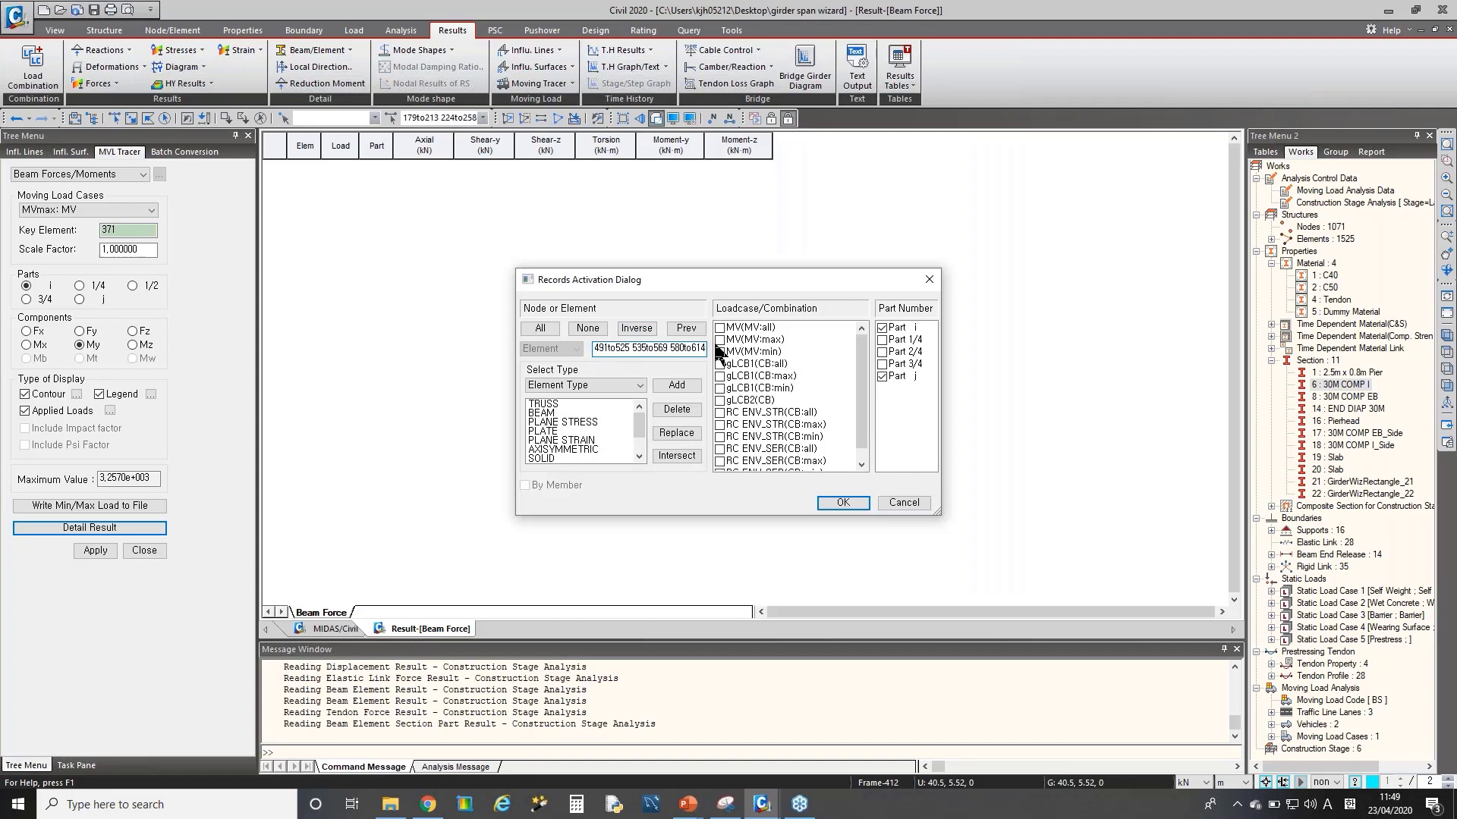
{"action": "left_click", "coordinate": [719, 339]}
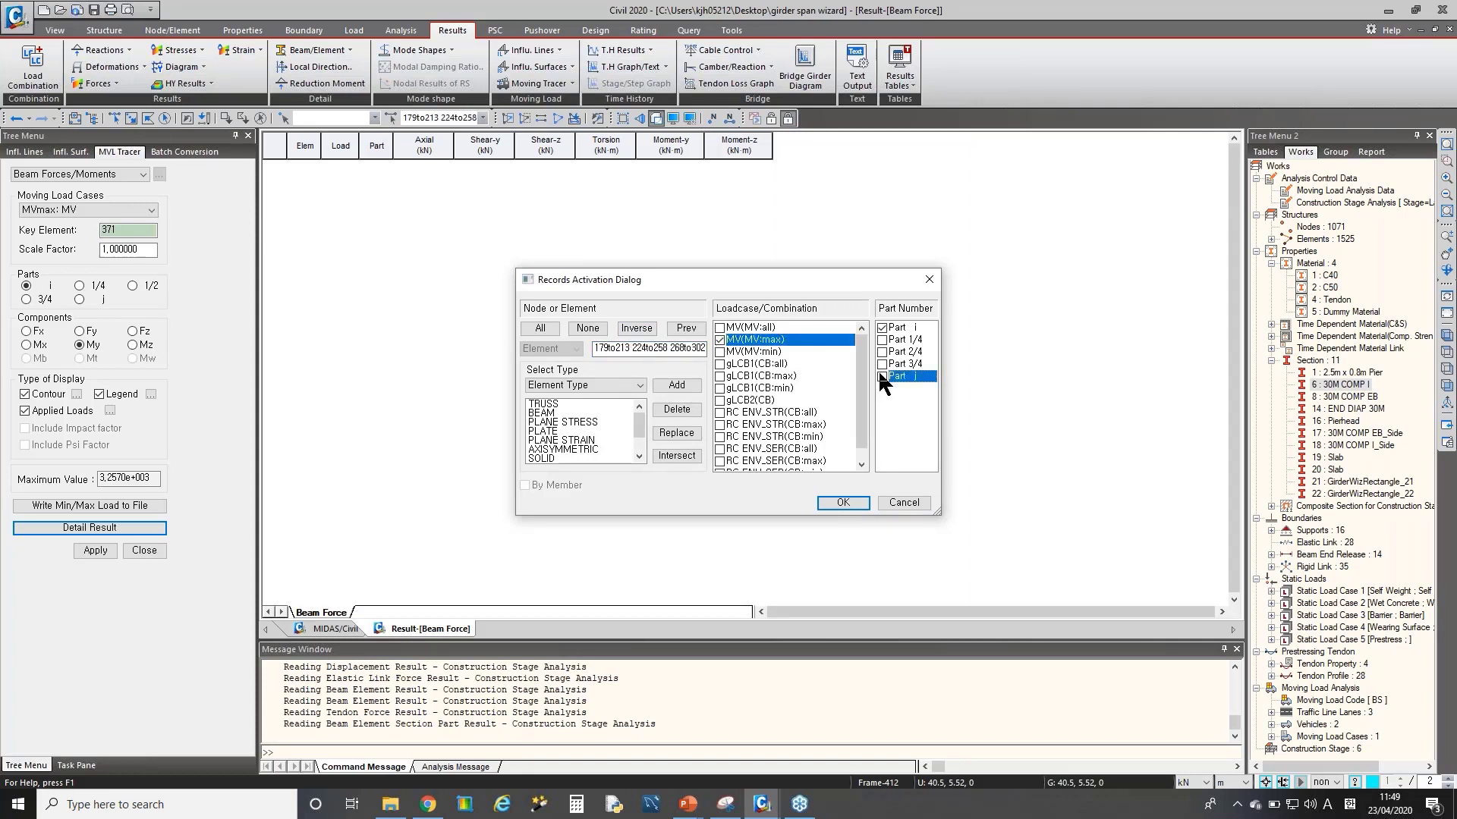
{"action": "left_click", "coordinate": [843, 502]}
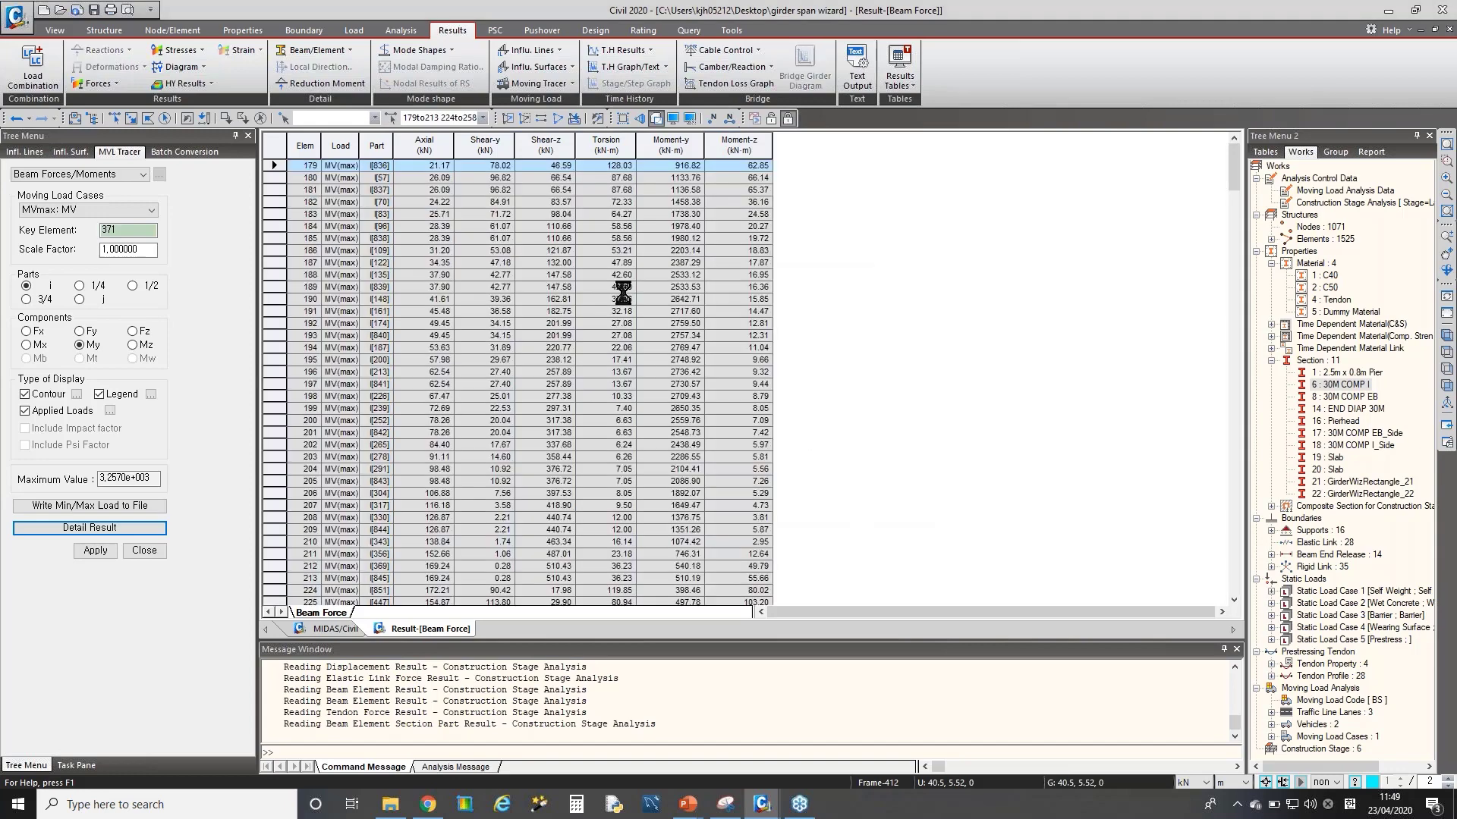
- Widen the Load column and look through the maximum forces listed for the selected girder elements
{"action": "left_click_drag", "start_coordinate": [359, 145], "coordinate": [793, 341]}
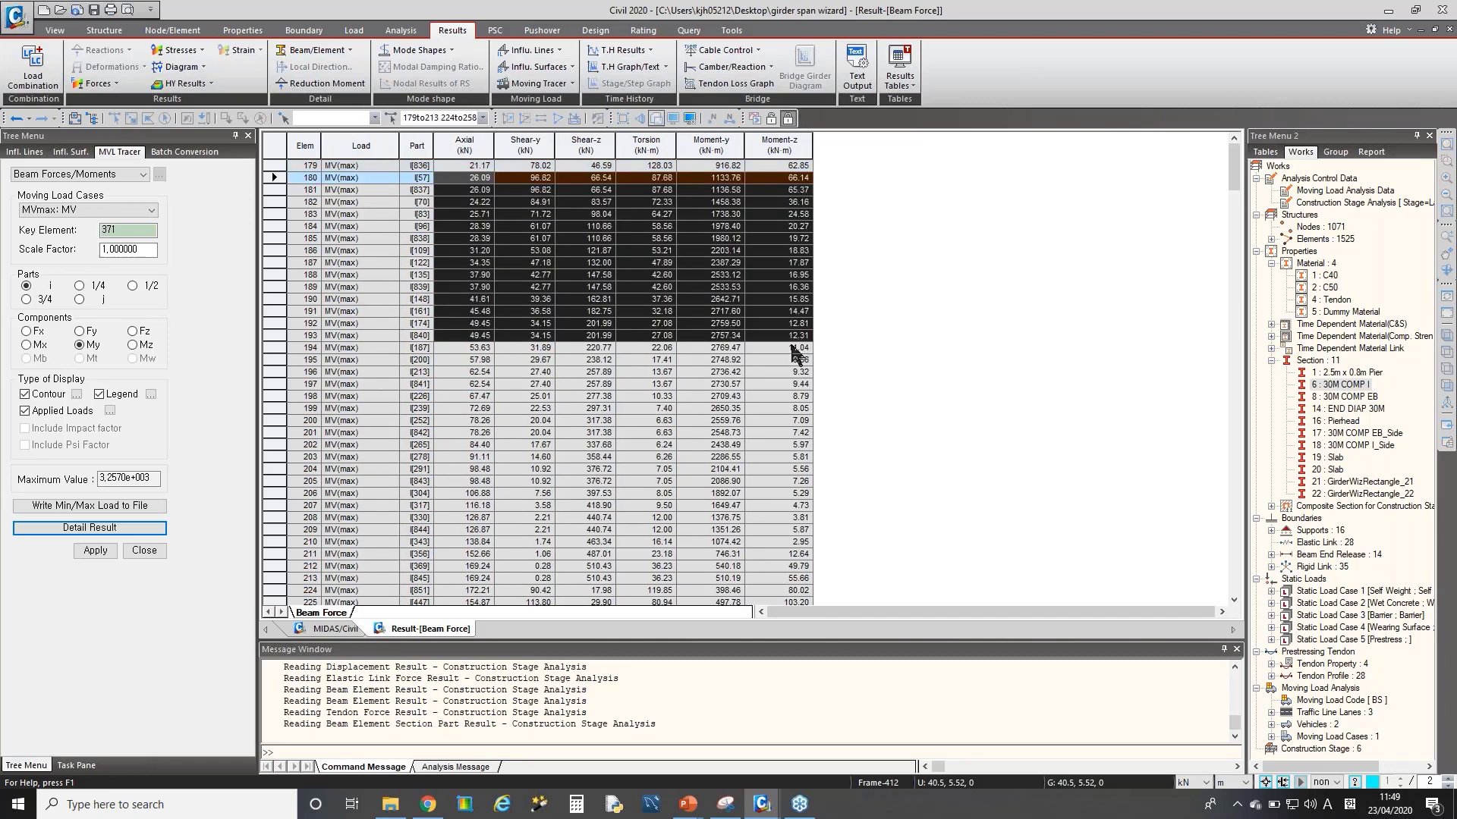
{"action": "left_click", "coordinate": [530, 324]}
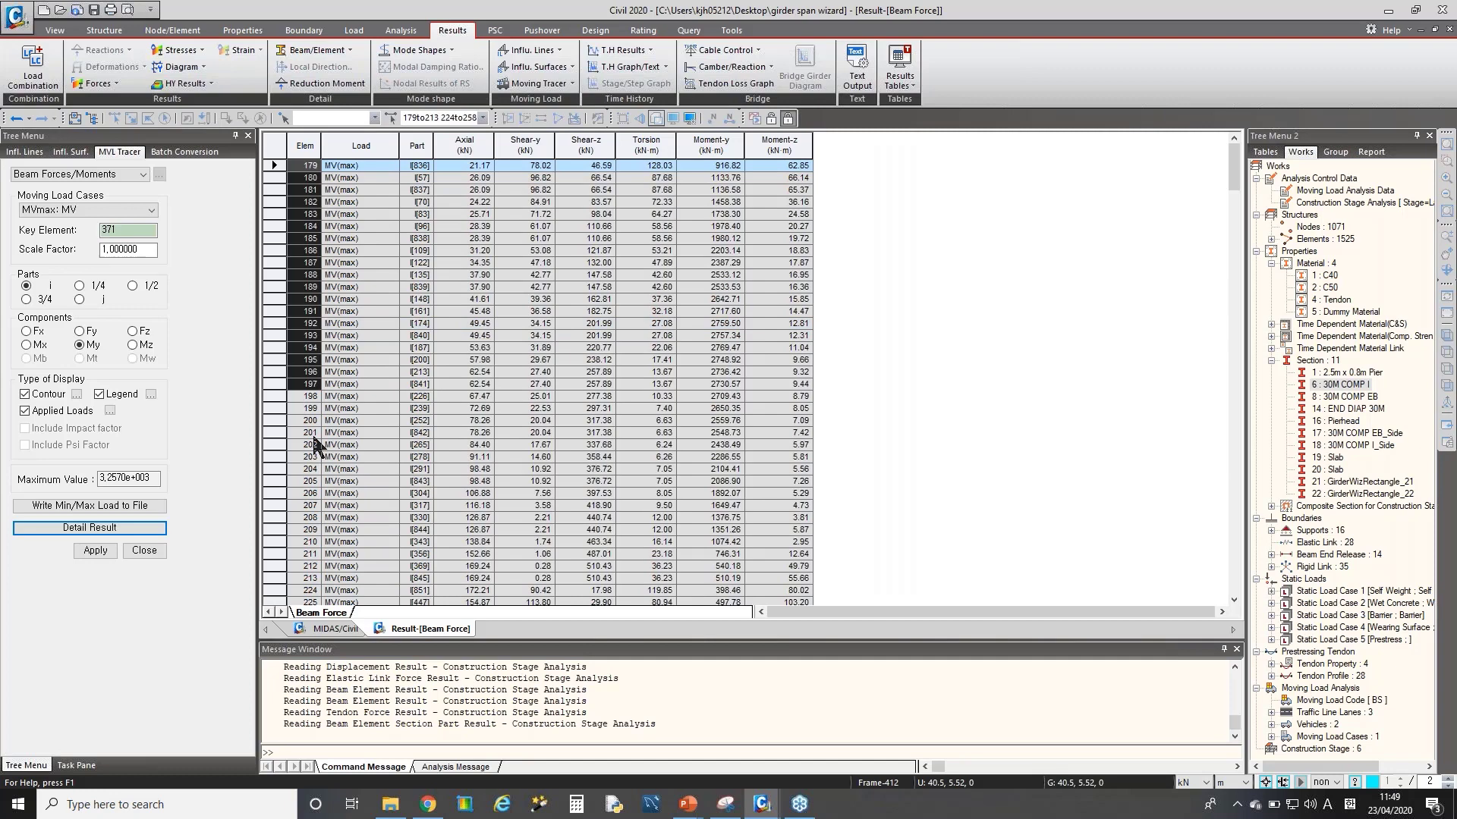
{"action": "scroll", "coordinate": [312, 446], "scroll_direction": "down", "scroll_amount": 5}
{"action": "left_click_drag", "start_coordinate": [308, 396], "coordinate": [305, 518]}
{"action": "left_click", "coordinate": [480, 417]}
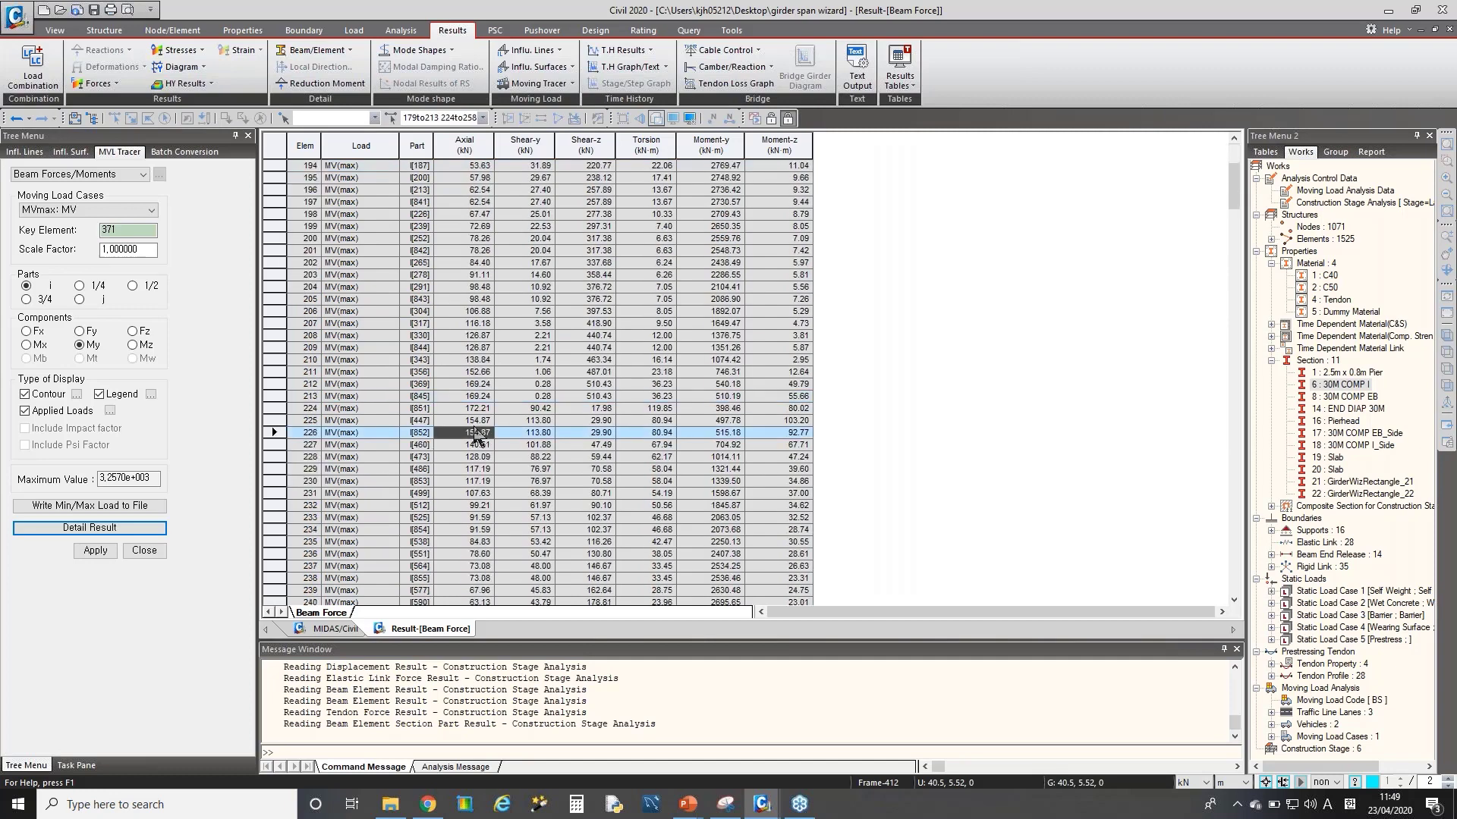
{"action": "scroll", "coordinate": [519, 356], "scroll_direction": "up", "scroll_amount": 5}
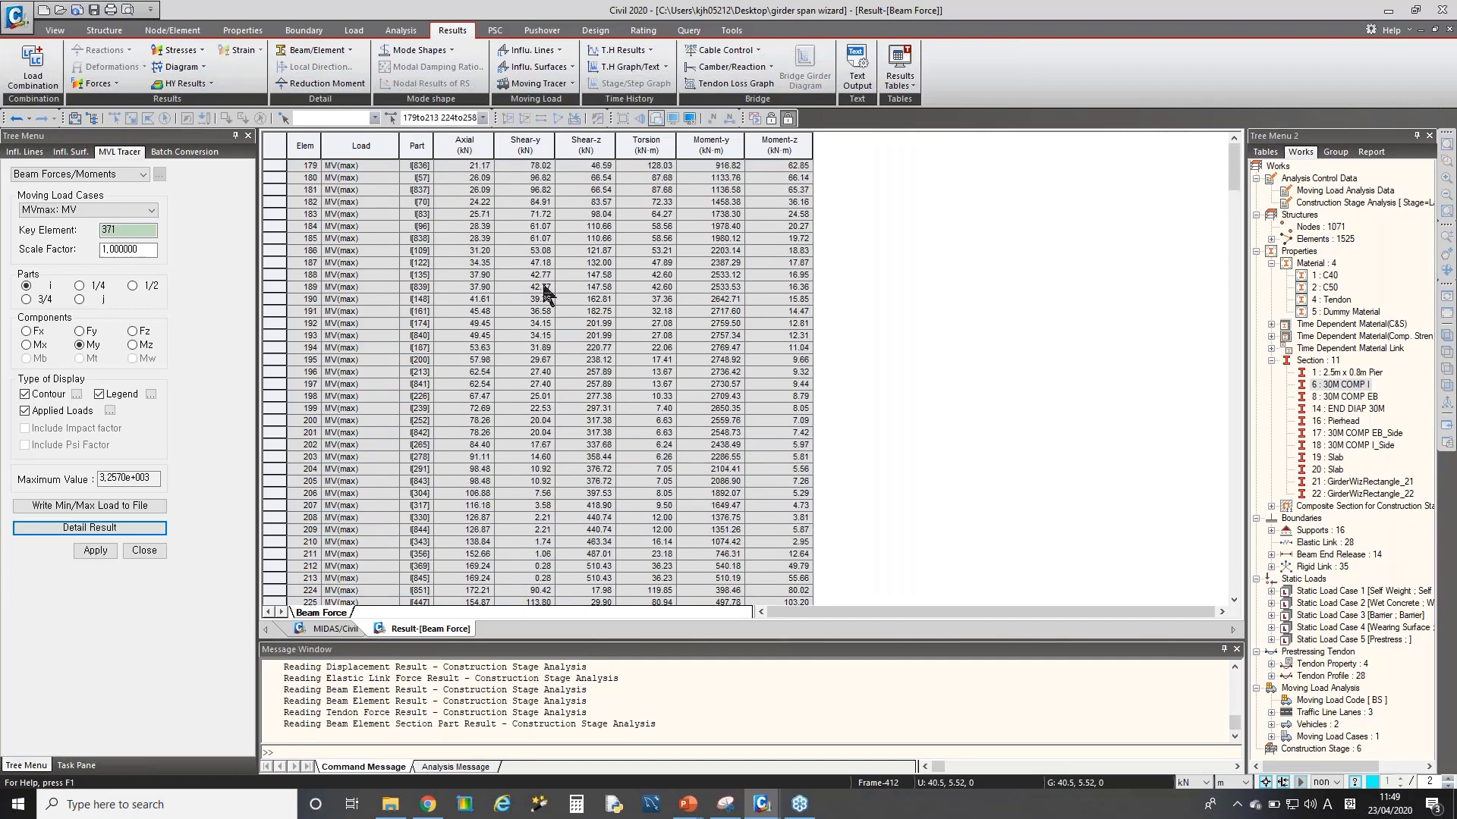
- Examine the axial, shear, torsion and moment values of element 179 under MV(max)
{"action": "left_click_drag", "start_coordinate": [446, 166], "coordinate": [811, 168]}
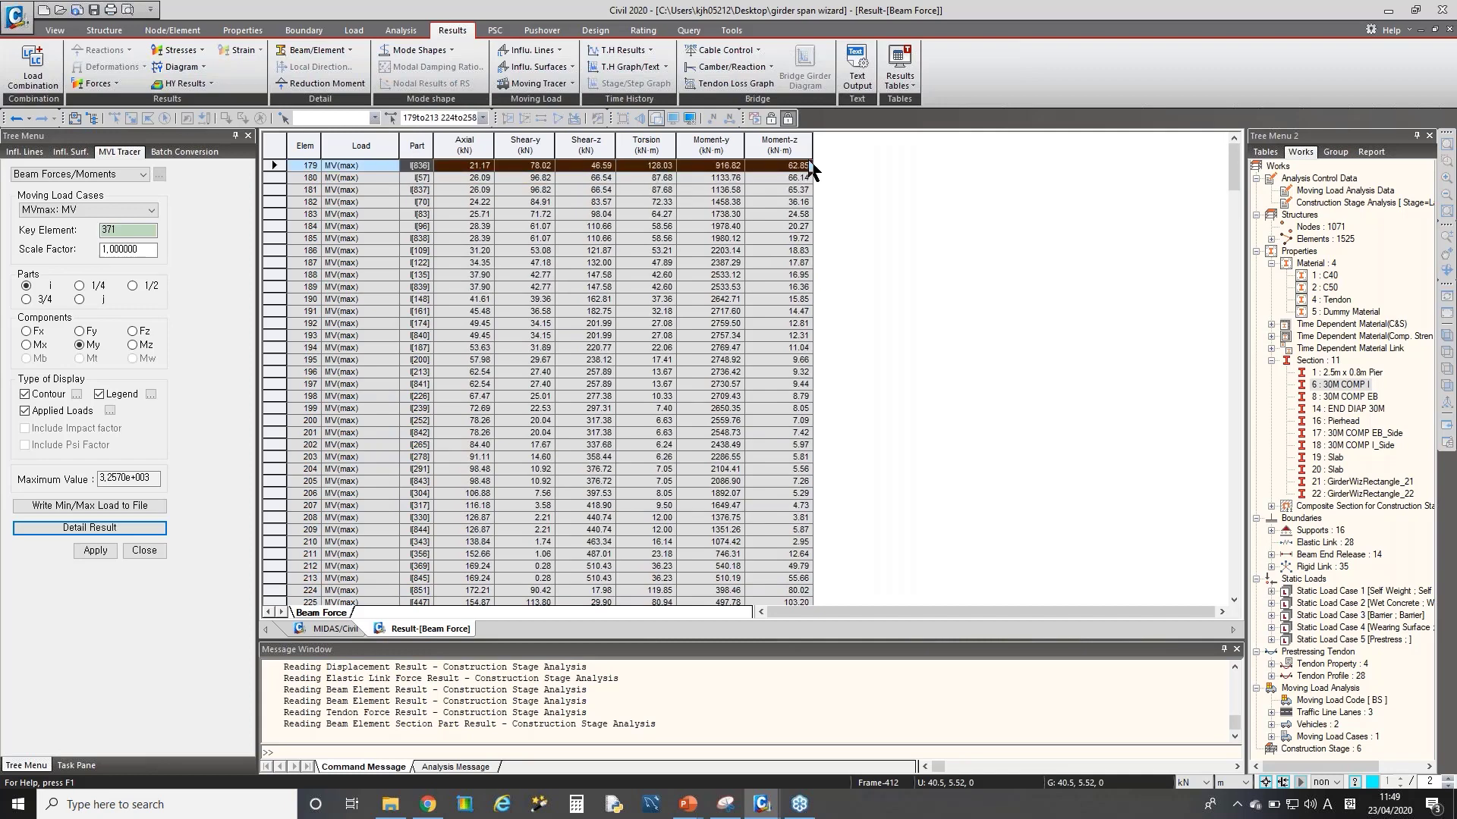
{"action": "left_click", "coordinate": [738, 168]}
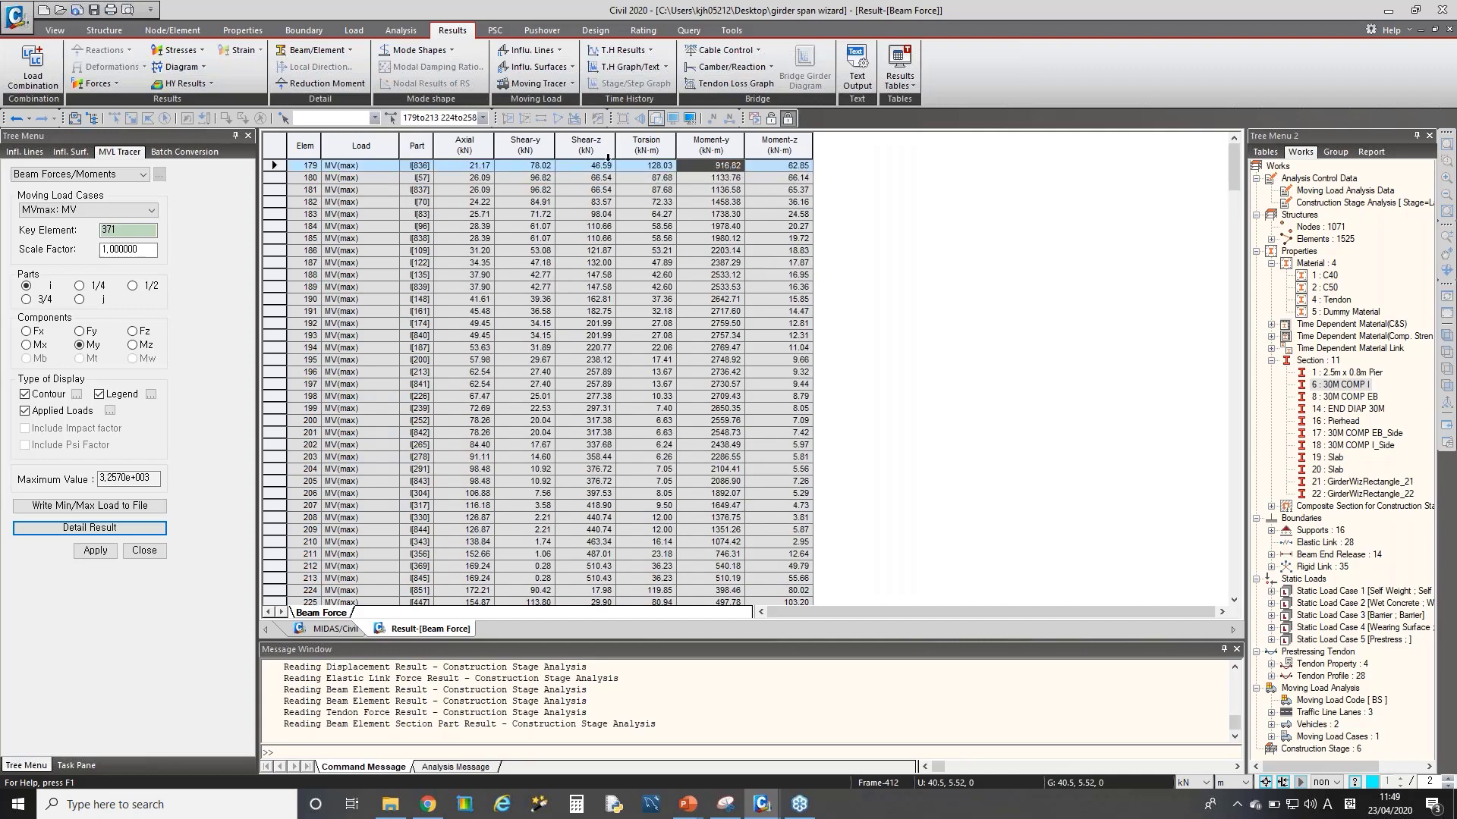
{"action": "left_click", "coordinate": [468, 167]}
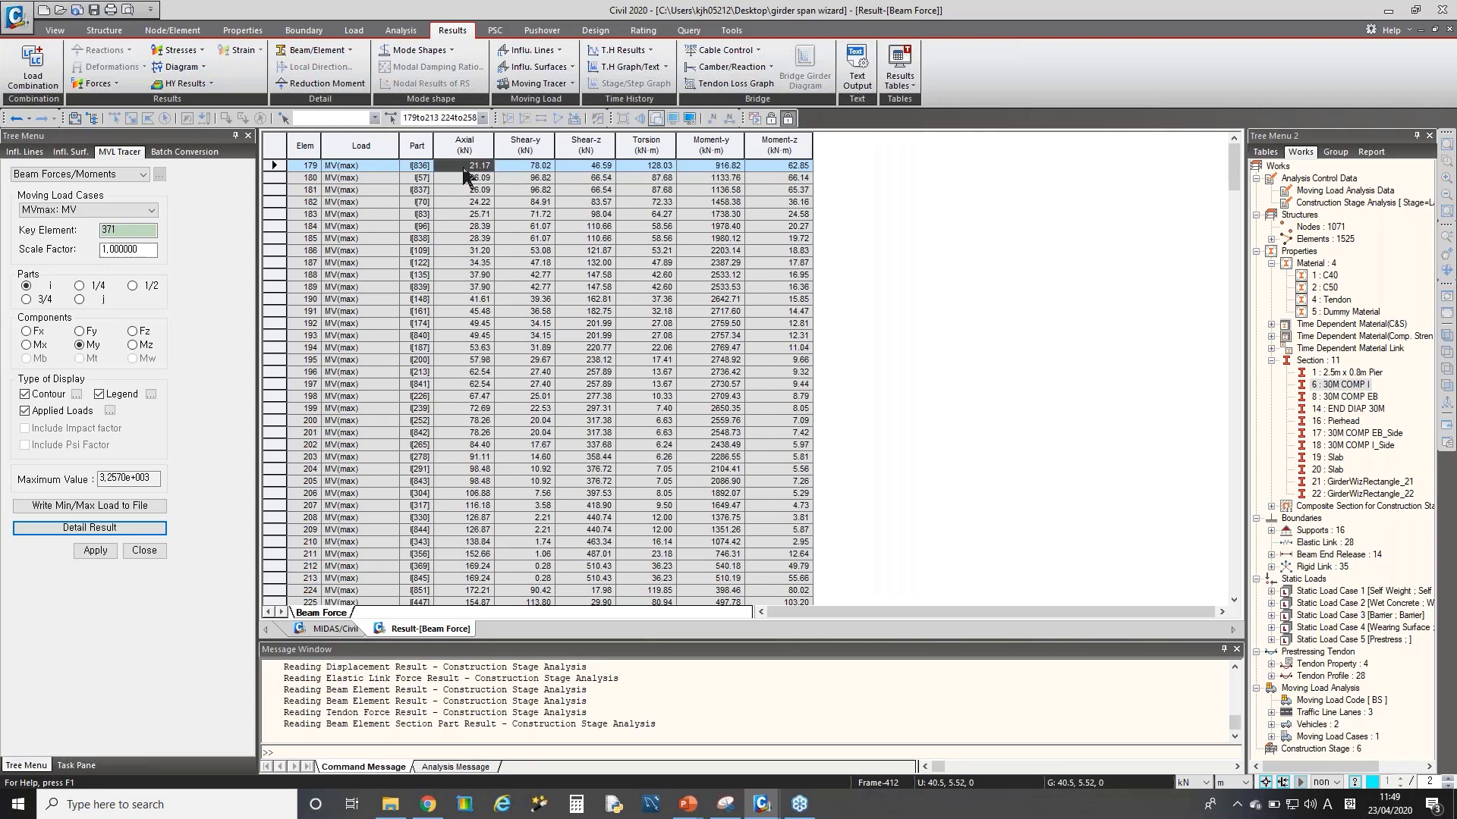
{"action": "left_click", "coordinate": [307, 167]}
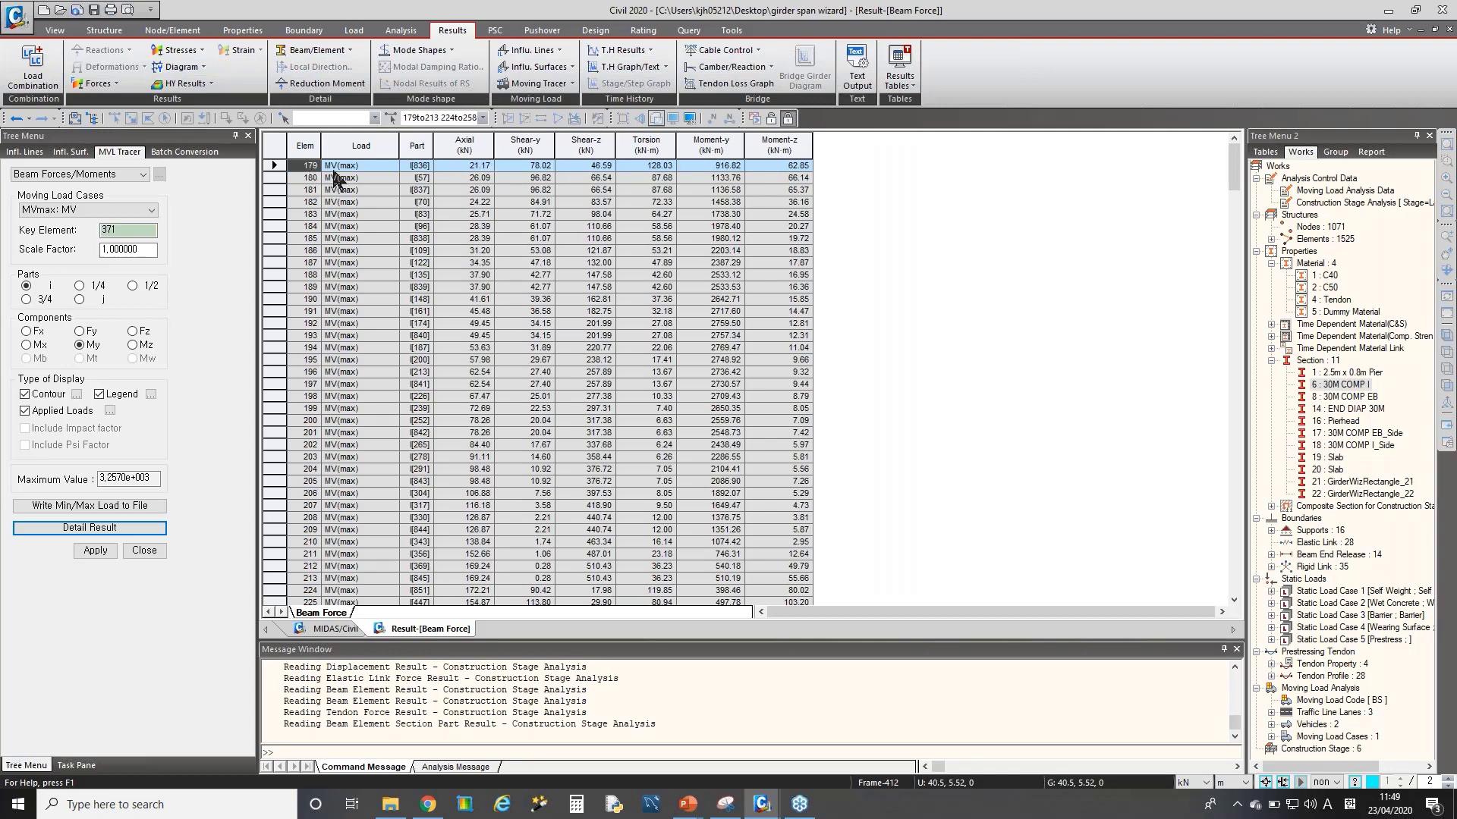
{"action": "left_click", "coordinate": [652, 167]}
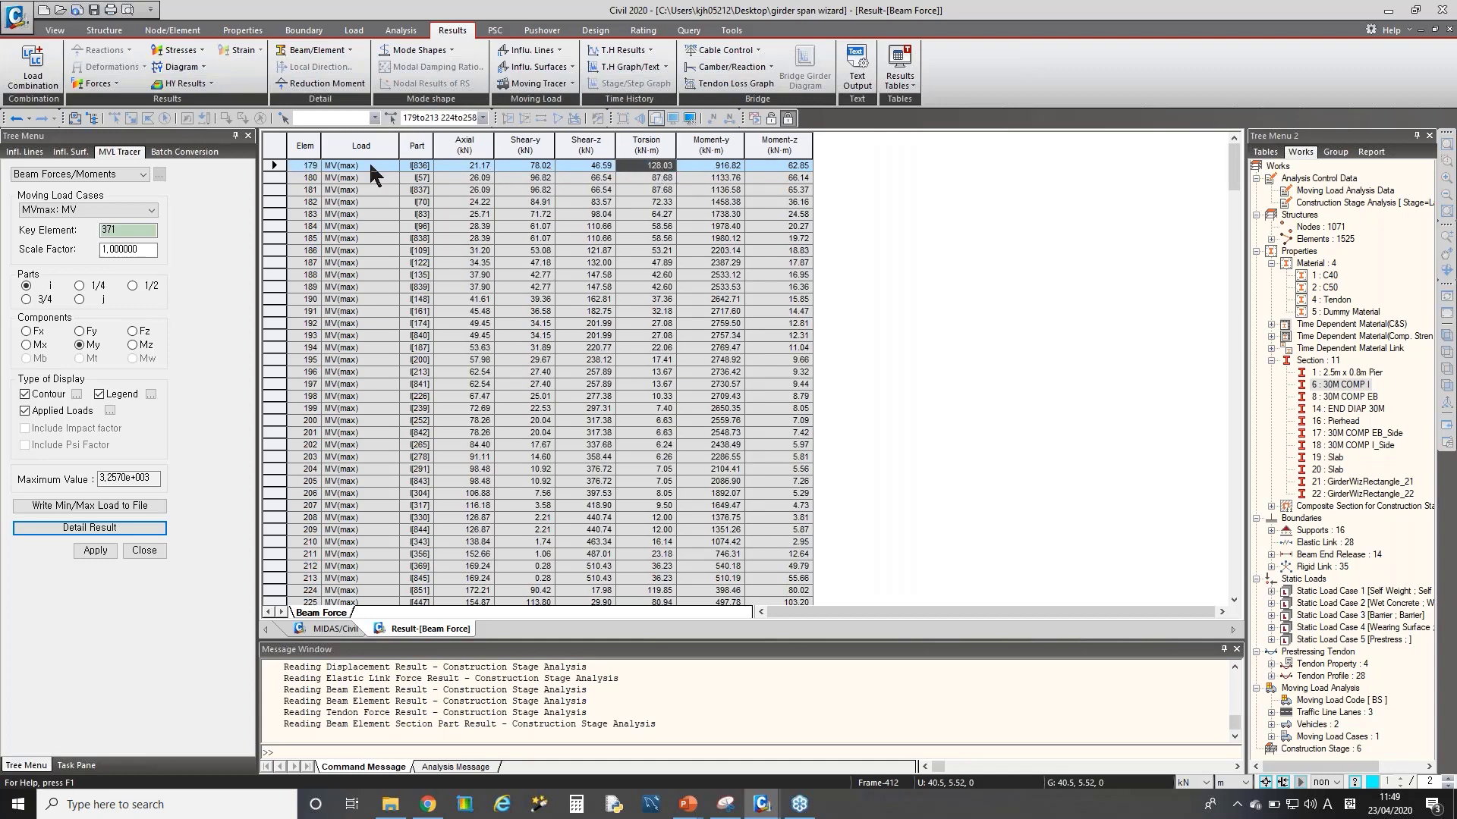
{"action": "left_click", "coordinate": [308, 166]}
{"action": "left_click_drag", "start_coordinate": [474, 166], "coordinate": [782, 167]}
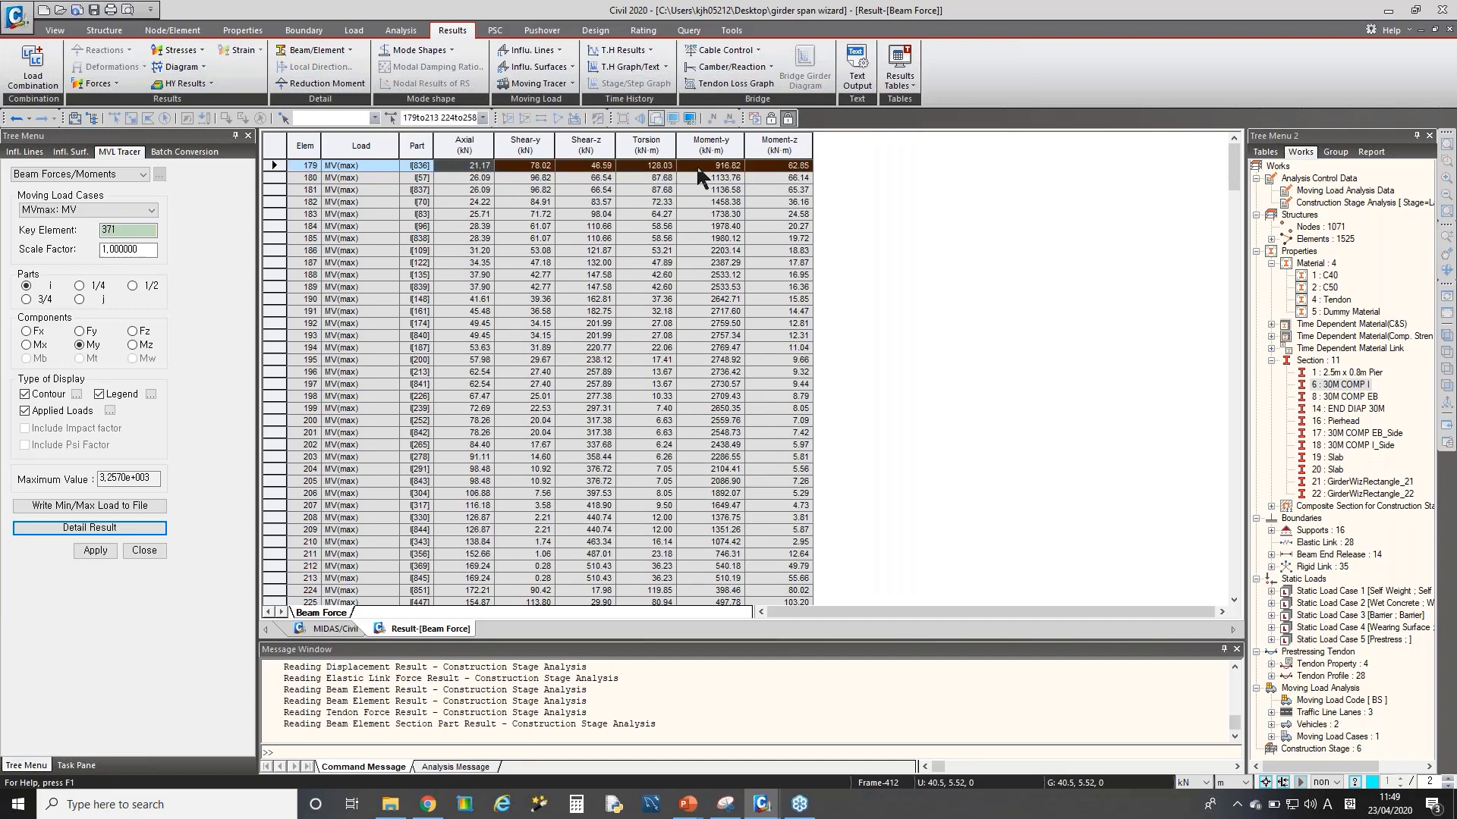
- View the beam forces by max value item for all six force components under load case MV(MV:max)
{"action": "right_click", "coordinate": [570, 249]}
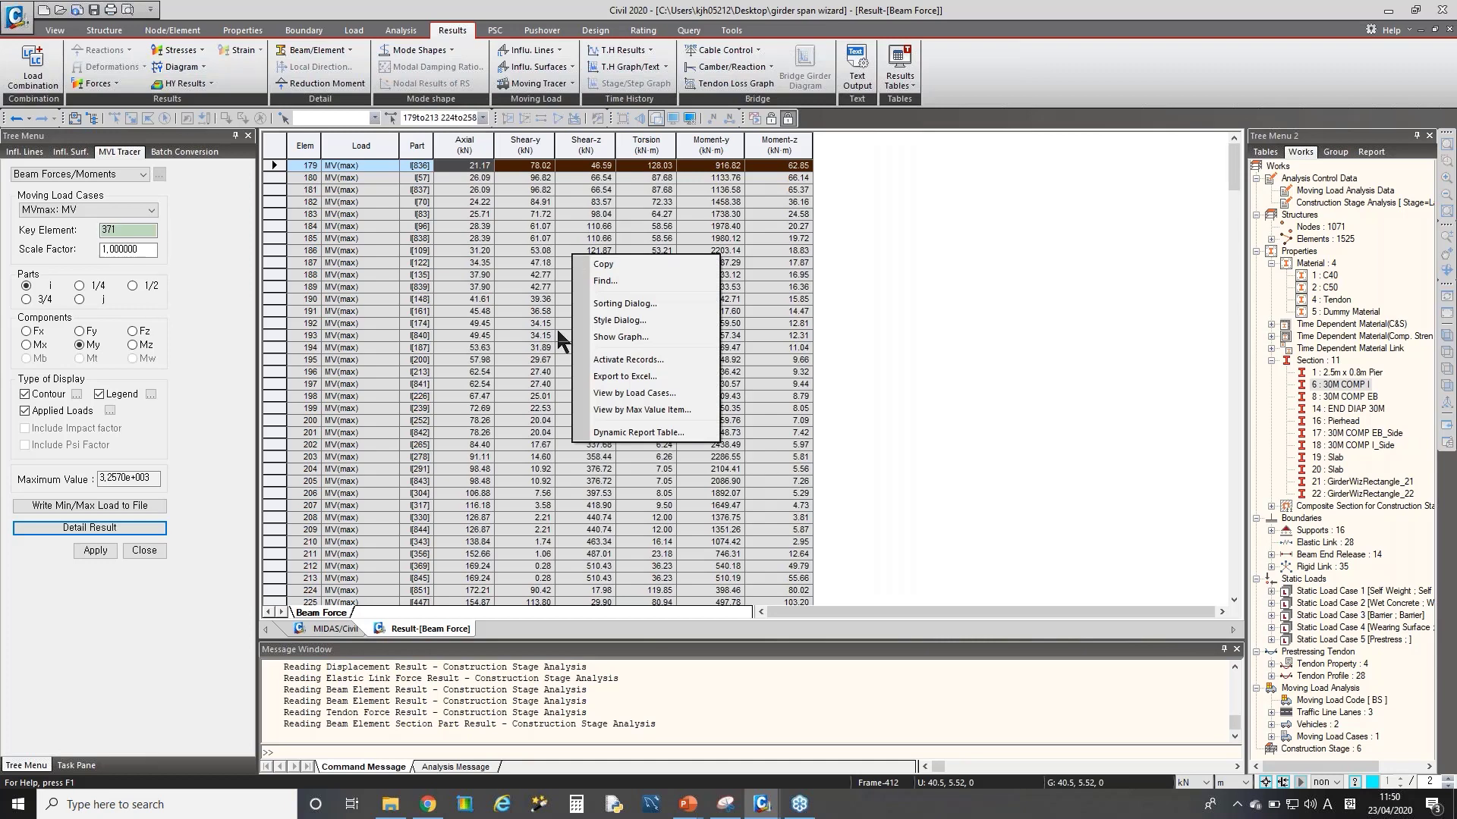
{"action": "left_click", "coordinate": [629, 410]}
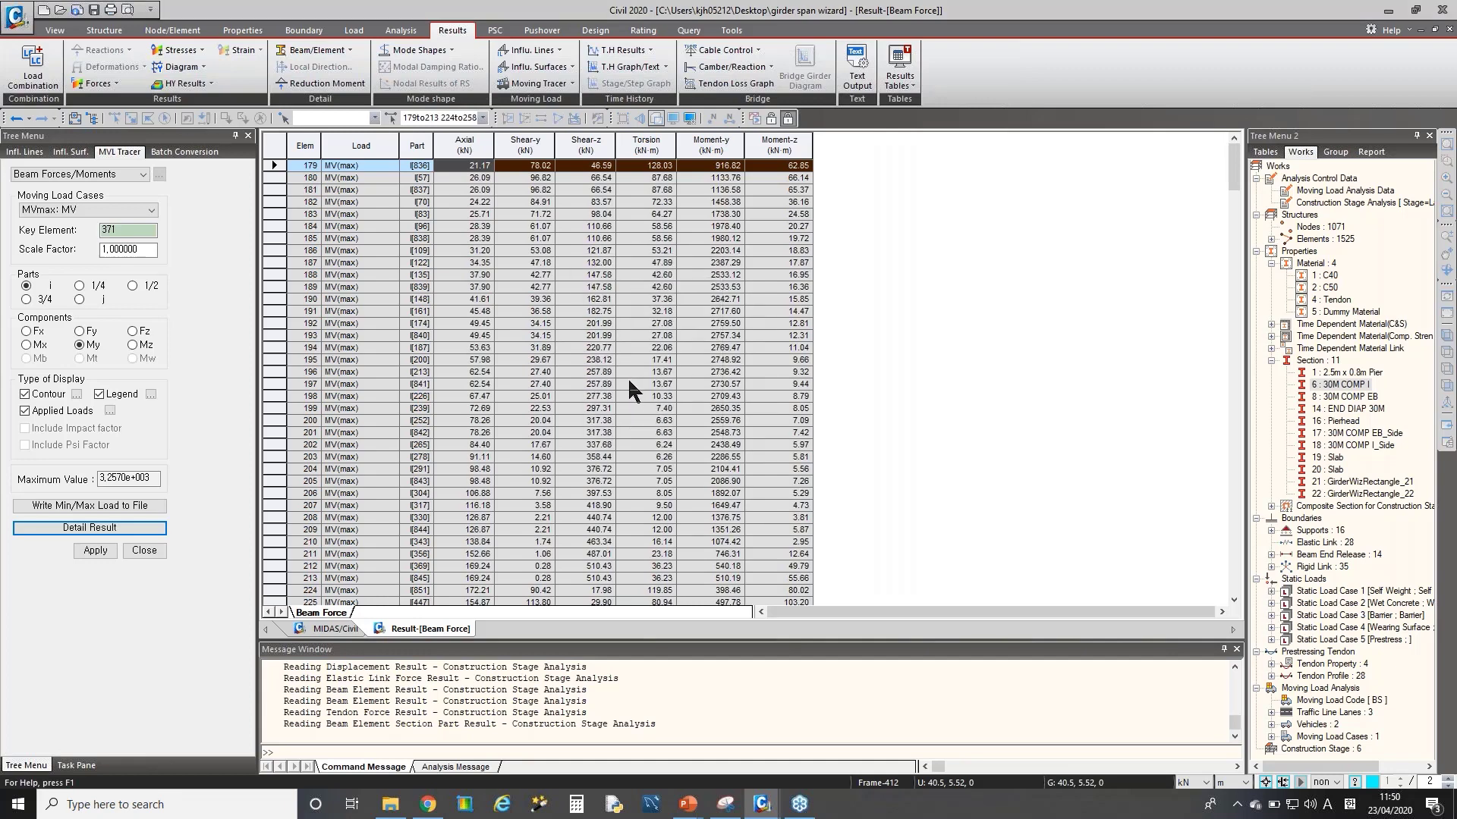
{"action": "left_click_drag", "start_coordinate": [627, 337], "coordinate": [623, 413]}
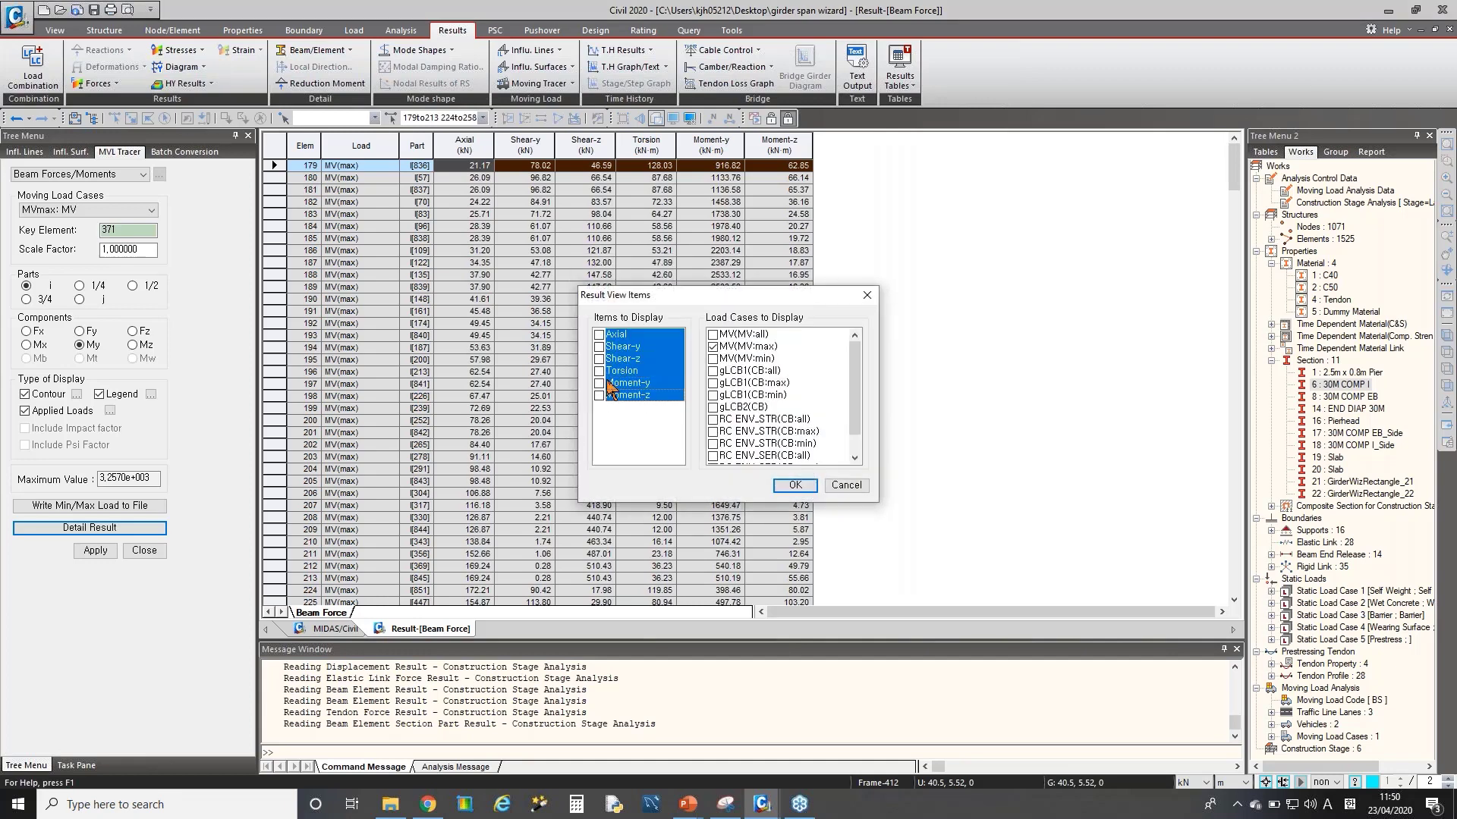
{"action": "left_click", "coordinate": [600, 377]}
{"action": "left_click", "coordinate": [795, 485]}
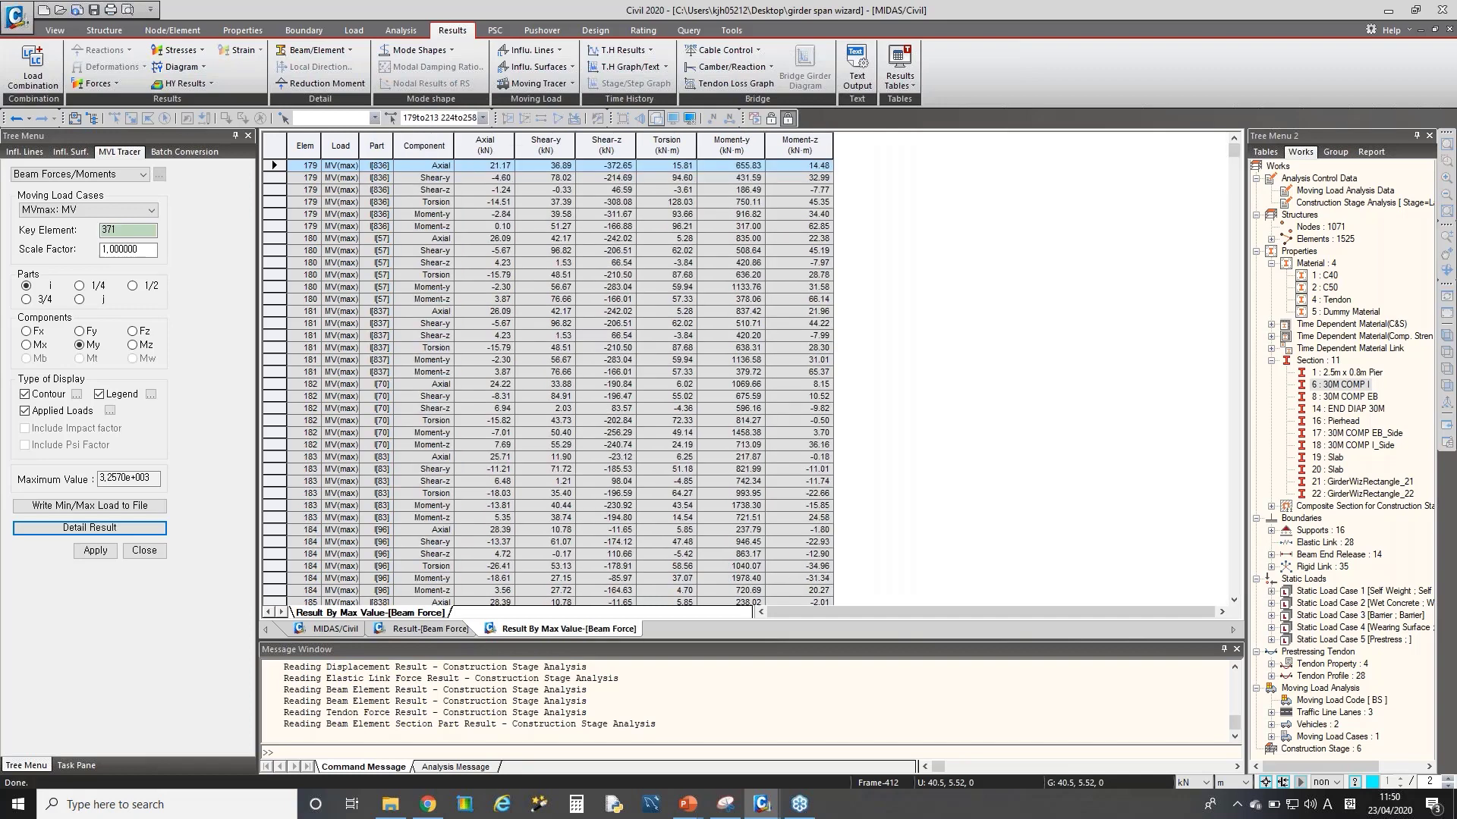
- Examine the concurrent forces of element 179 in its maximum Shear-z and maximum Moment-y rows
{"action": "left_click", "coordinate": [275, 165]}
{"action": "left_click_drag", "start_coordinate": [272, 180], "coordinate": [309, 168]}
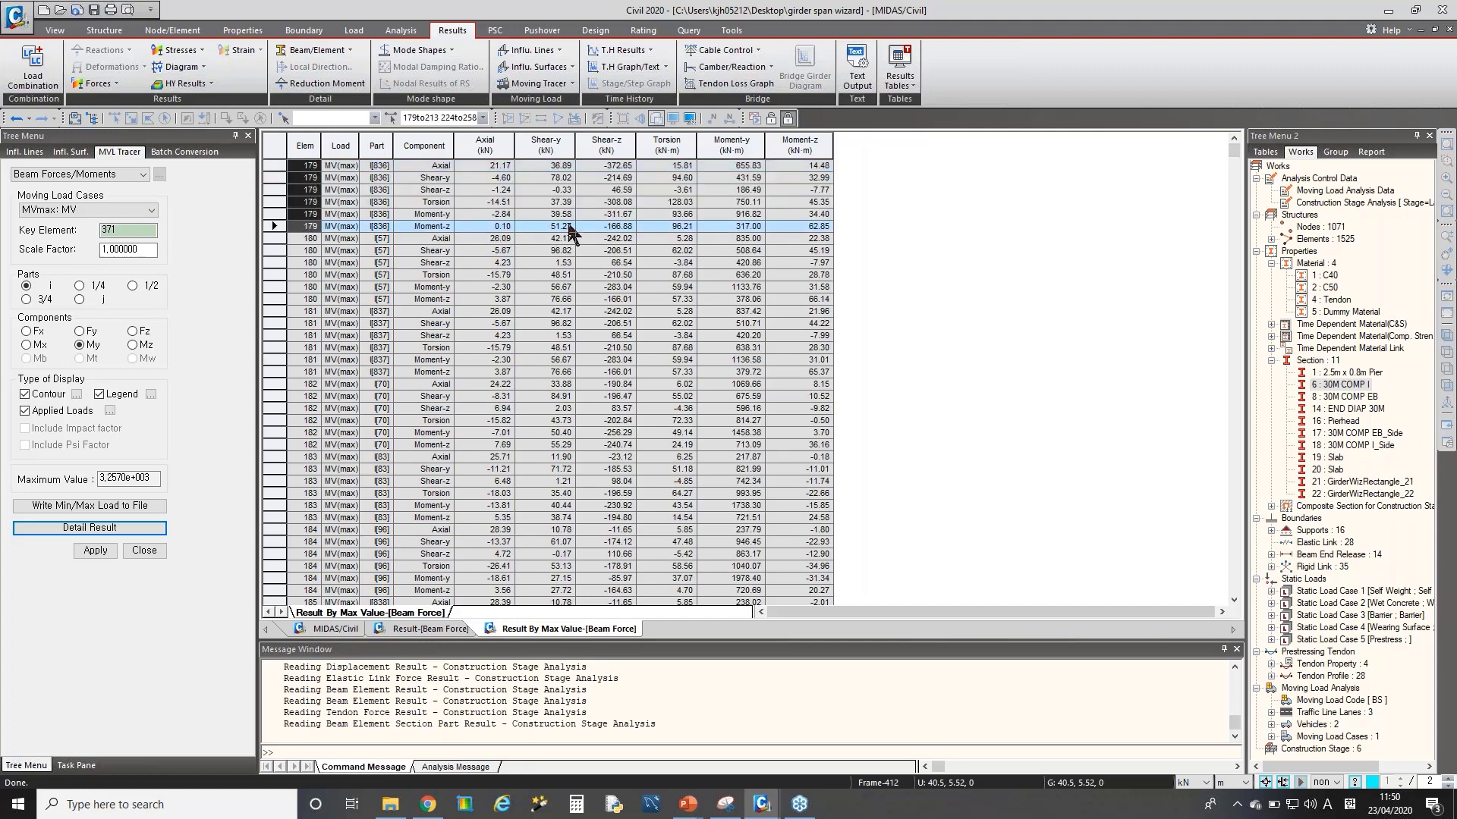
{"action": "left_click_drag", "start_coordinate": [622, 190], "coordinate": [423, 194]}
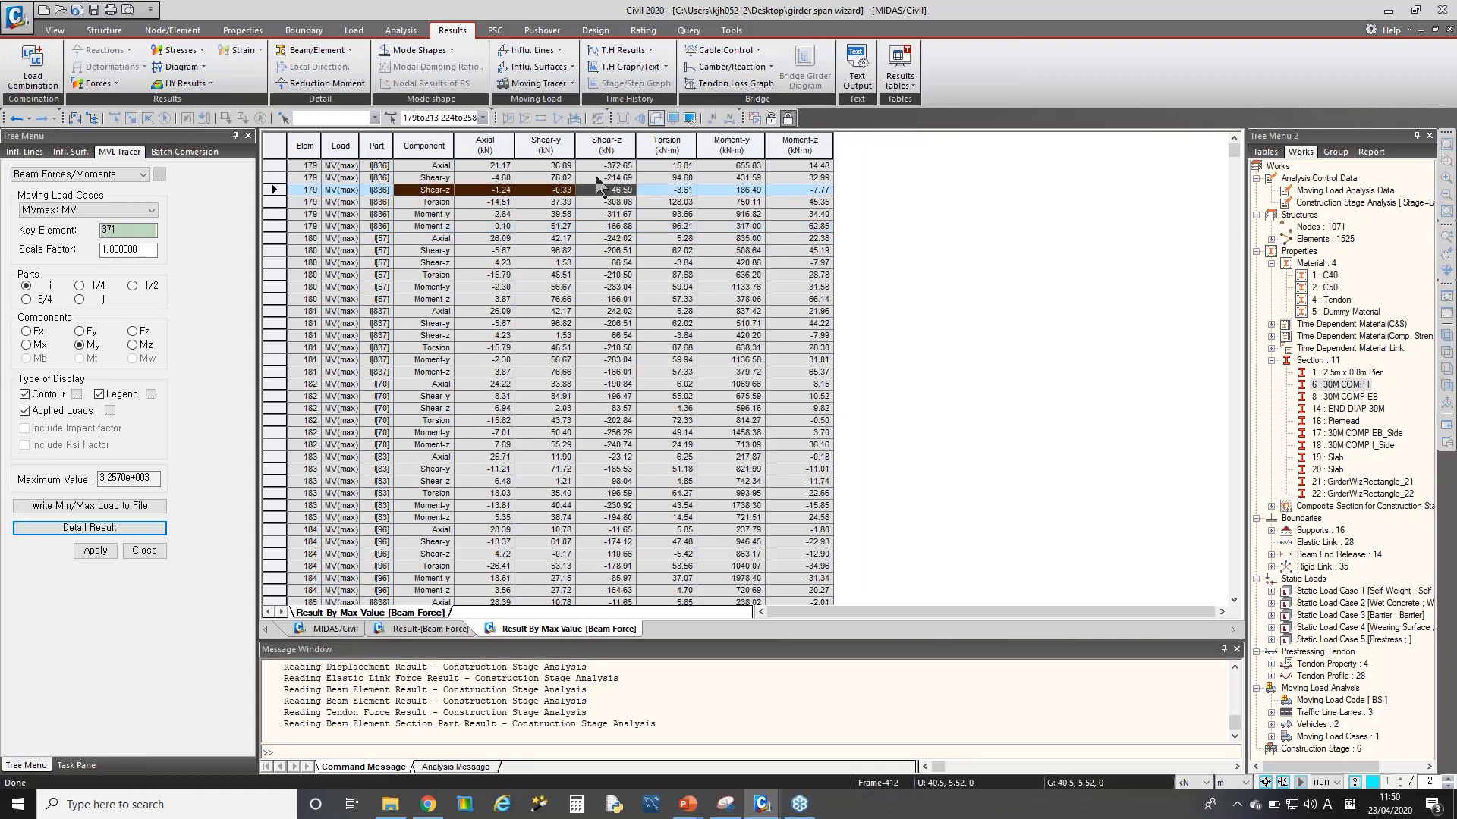
{"action": "left_click_drag", "start_coordinate": [624, 196], "coordinate": [792, 190]}
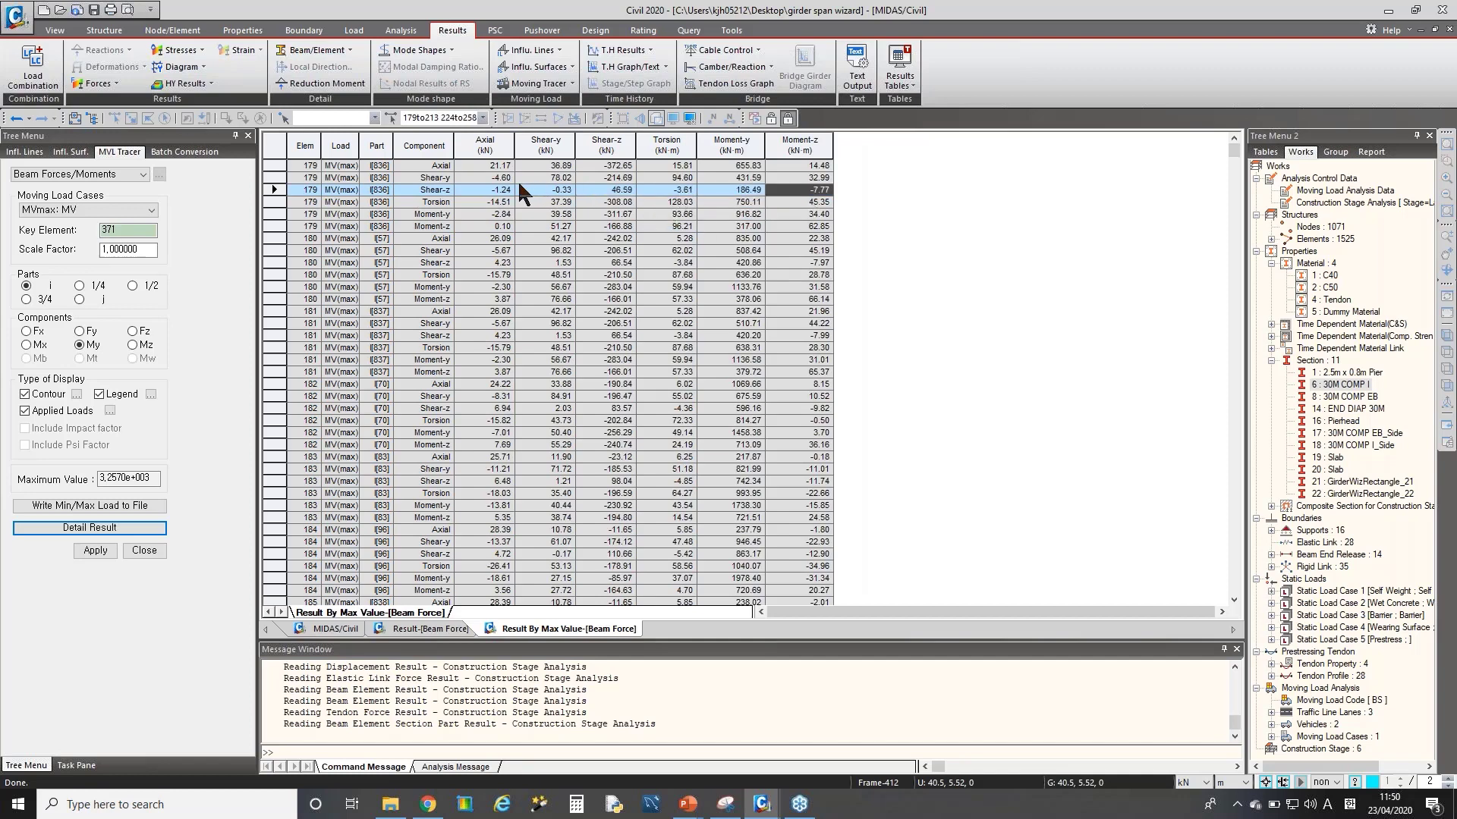
{"action": "left_click_drag", "start_coordinate": [726, 212], "coordinate": [393, 218]}
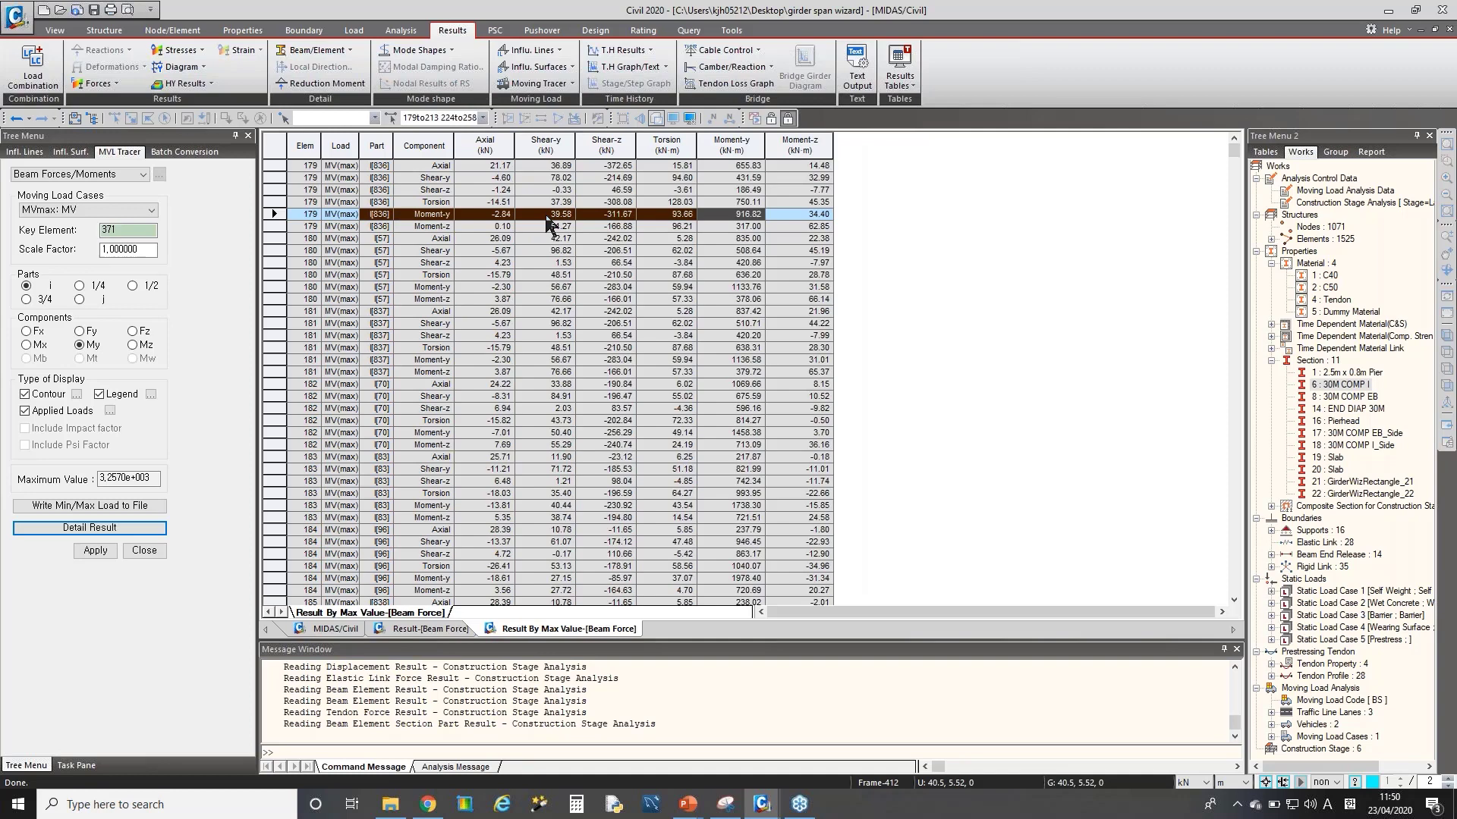
{"action": "left_click", "coordinate": [497, 214]}
{"action": "left_click", "coordinate": [769, 216]}
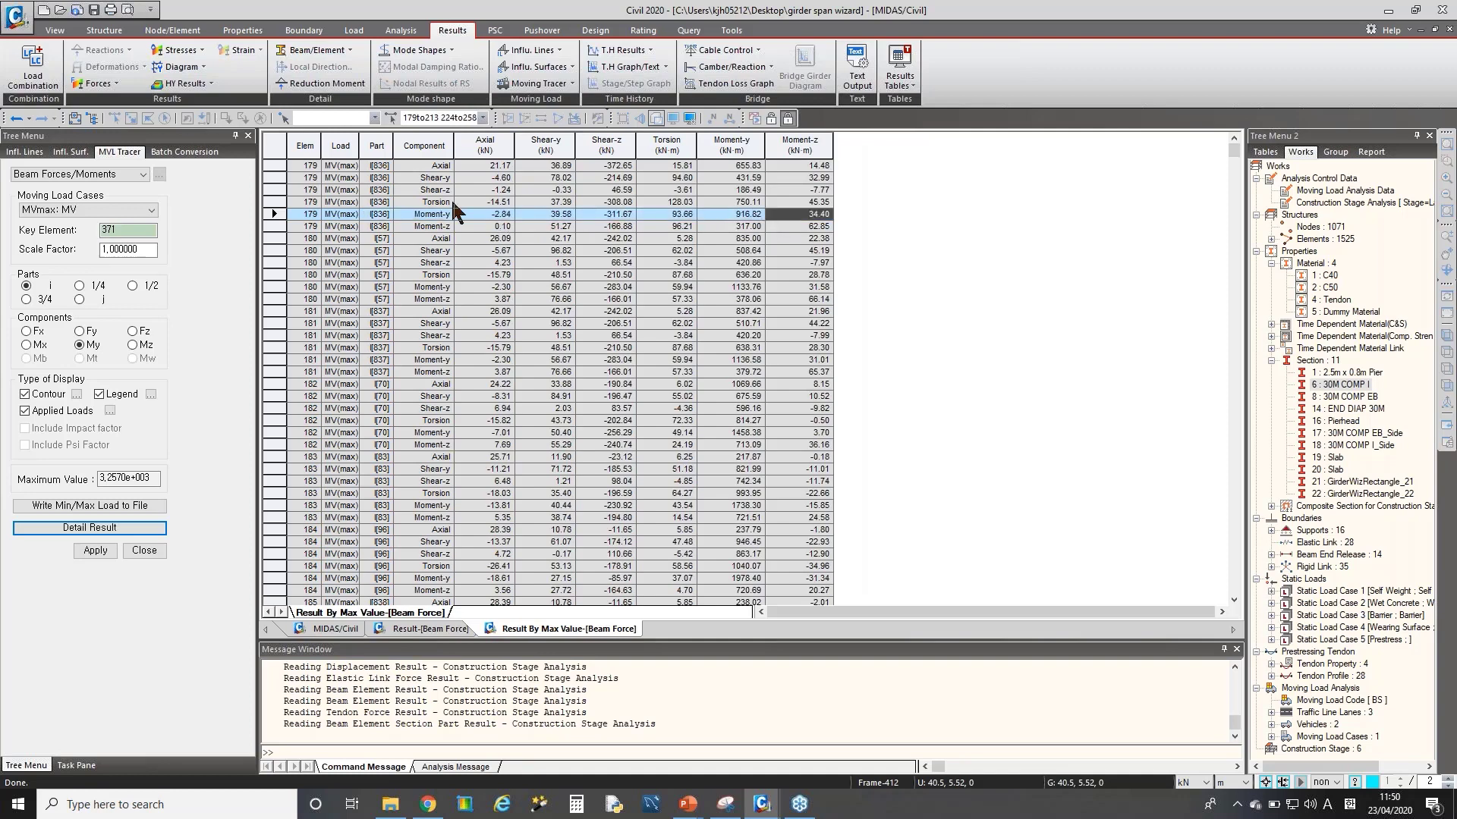